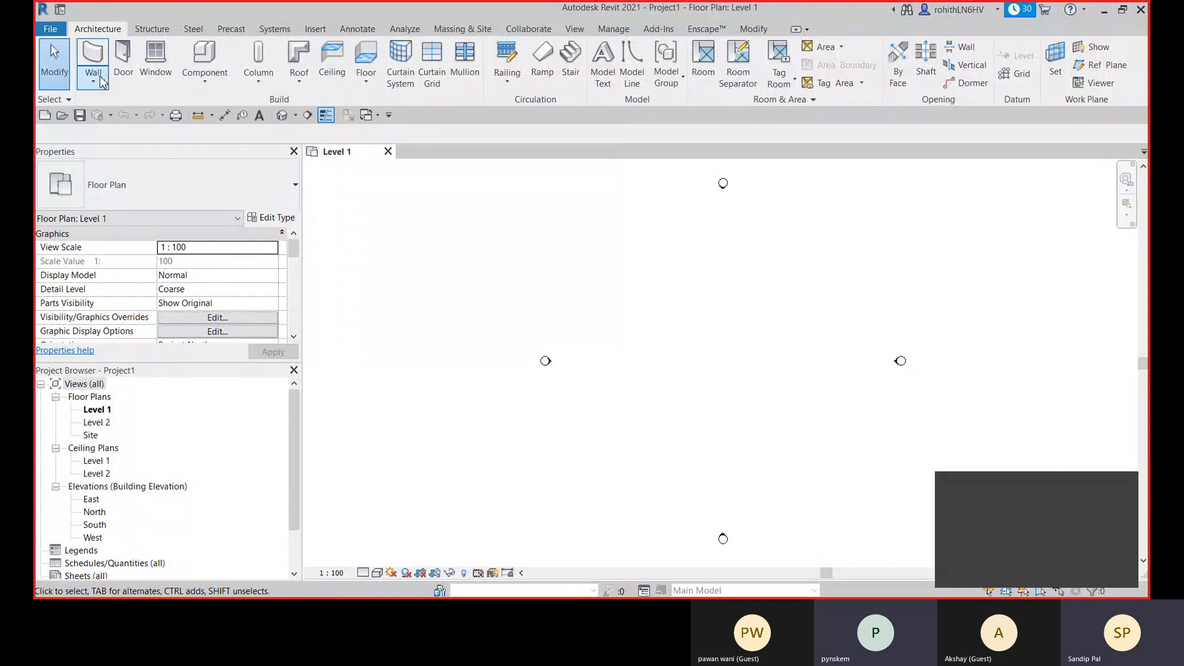
- Start placing an architectural wall in the Level 1 floor plan
{"action": "left_click", "coordinate": [102, 82]}
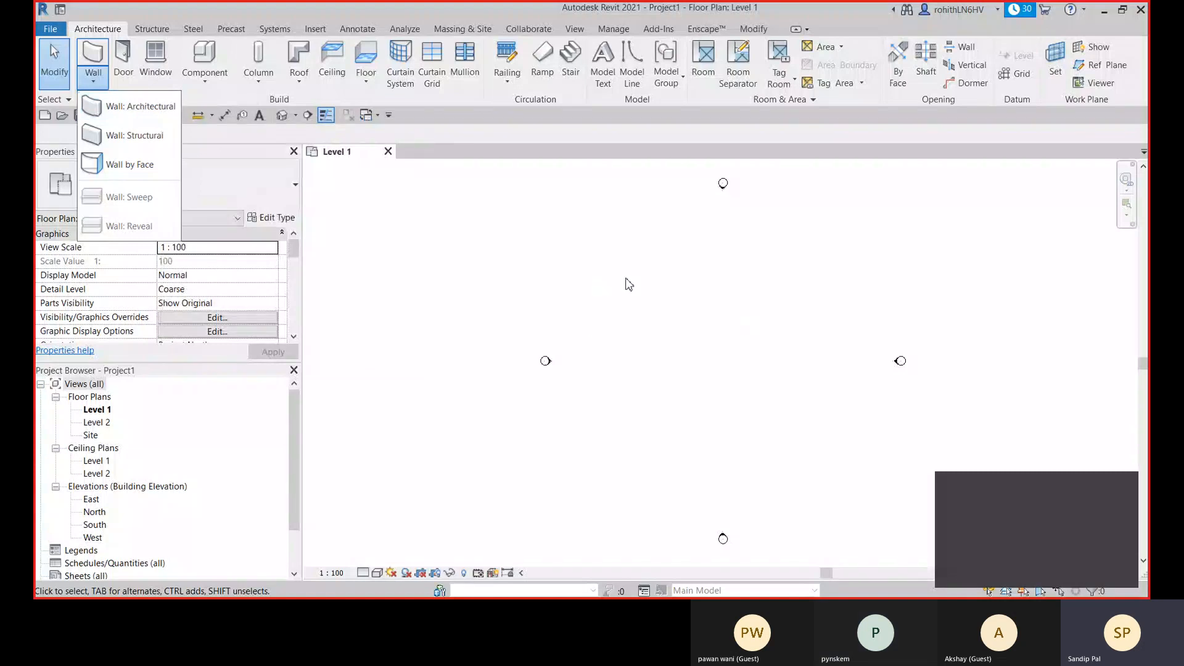
{"action": "left_click", "coordinate": [635, 261]}
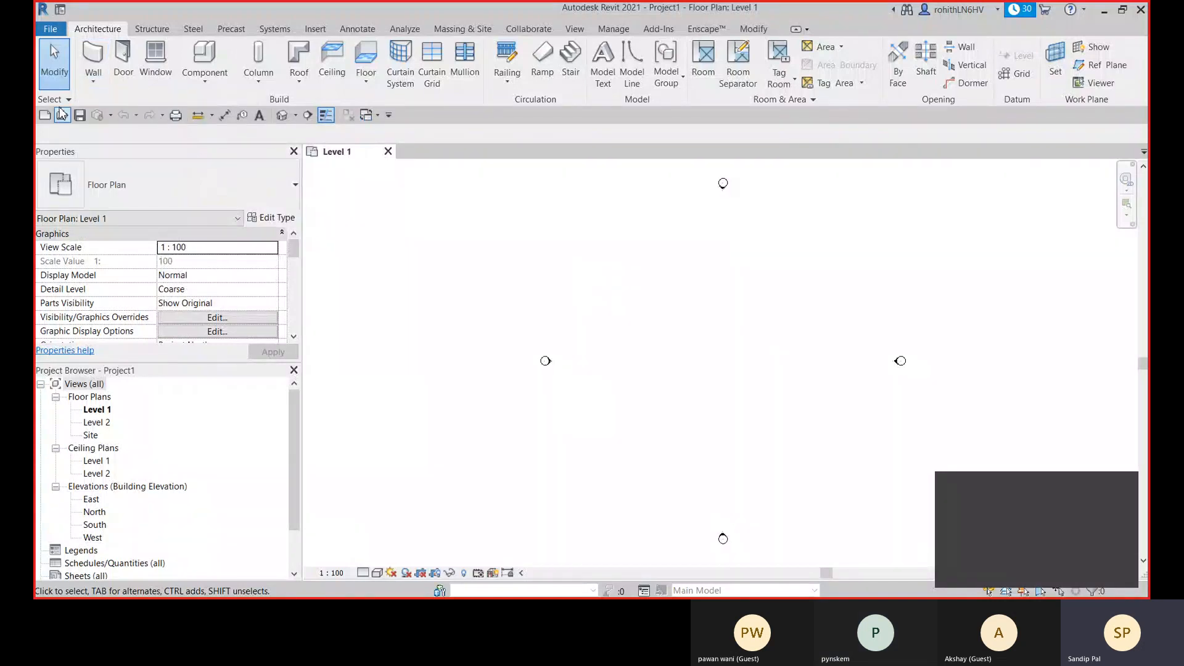
{"action": "left_click", "coordinate": [90, 78]}
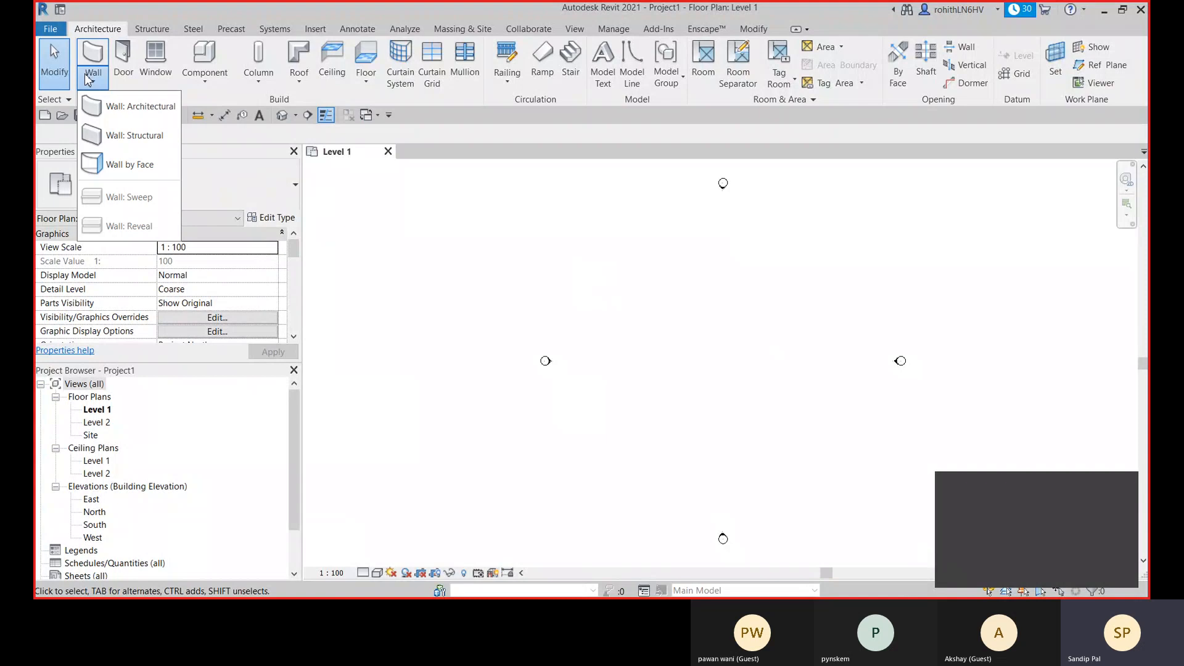
{"action": "left_click", "coordinate": [127, 106]}
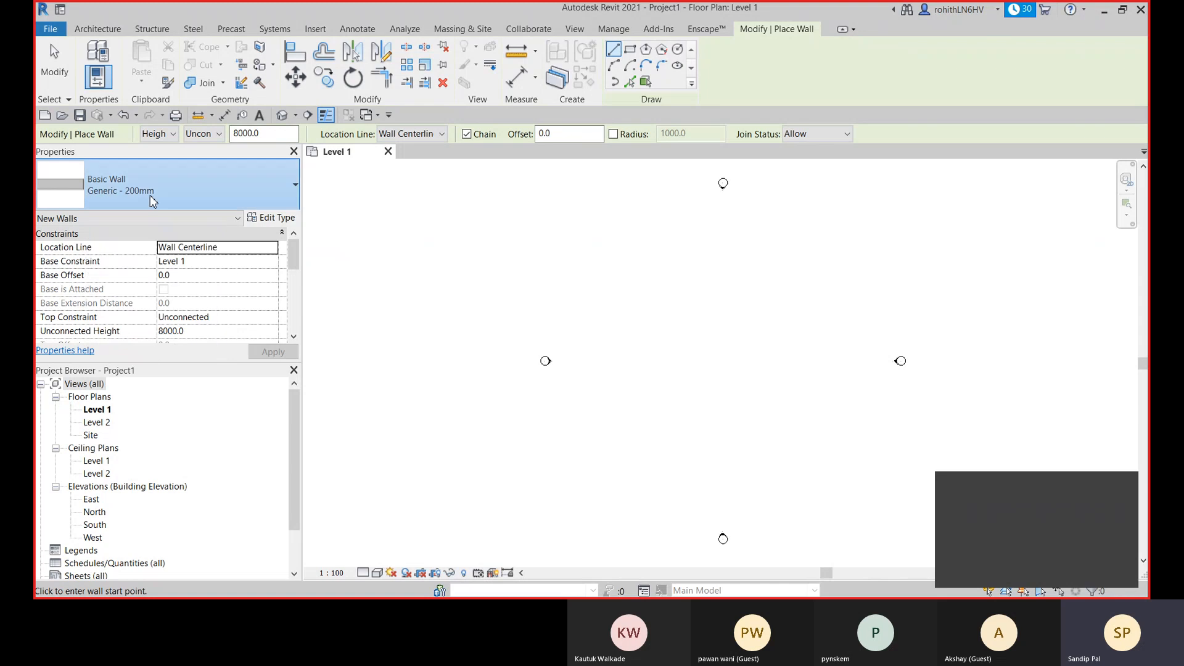
- Look through the available basic, curtain and stacked wall types and pick the Generic - 200mm basic wall
{"action": "left_click", "coordinate": [150, 195]}
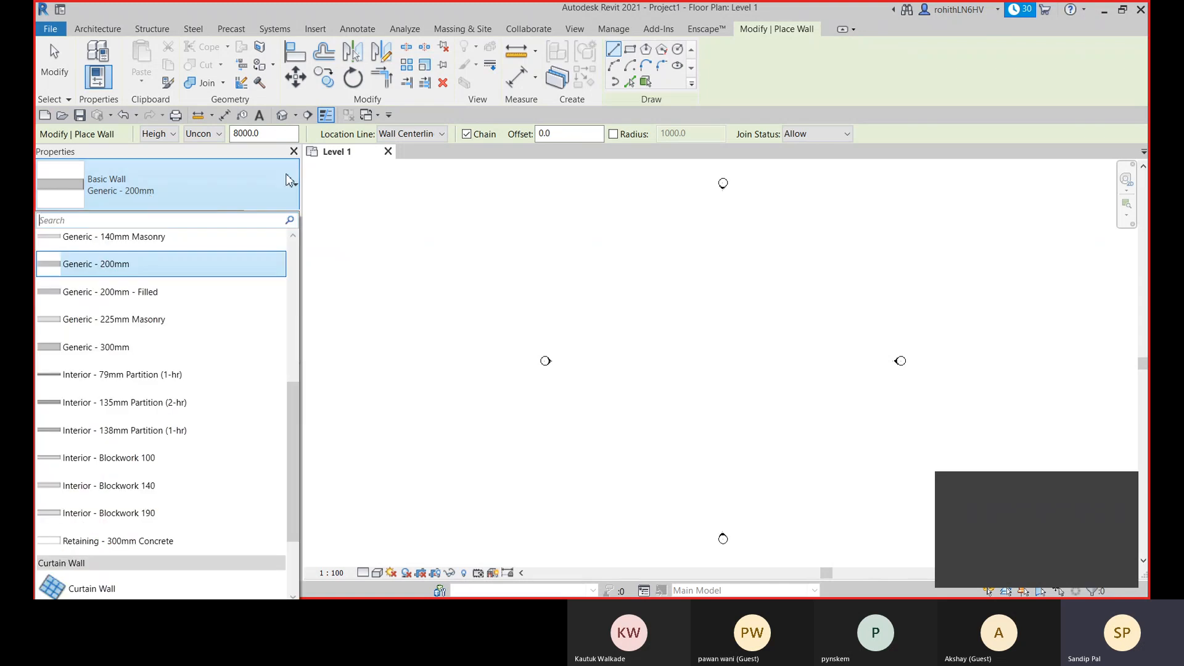
{"action": "scroll", "coordinate": [266, 326], "scroll_direction": "up", "scroll_amount": 1}
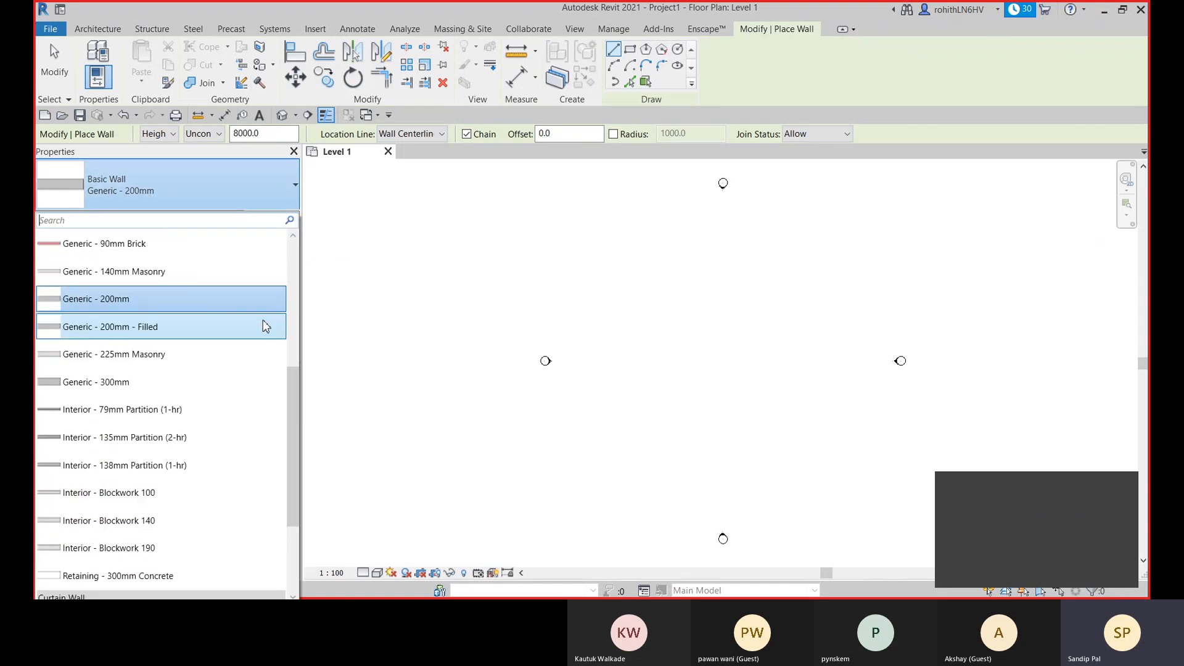
{"action": "scroll", "coordinate": [266, 326], "scroll_direction": "up", "scroll_amount": 10}
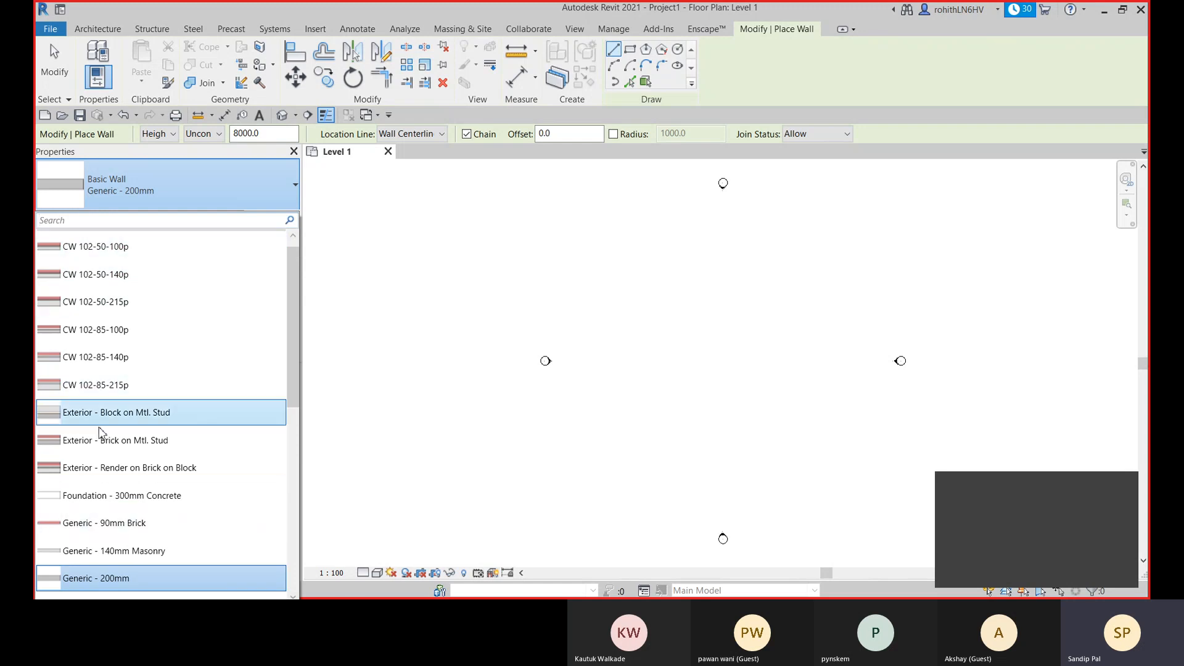
{"action": "scroll", "coordinate": [108, 495], "scroll_direction": "down", "scroll_amount": 1}
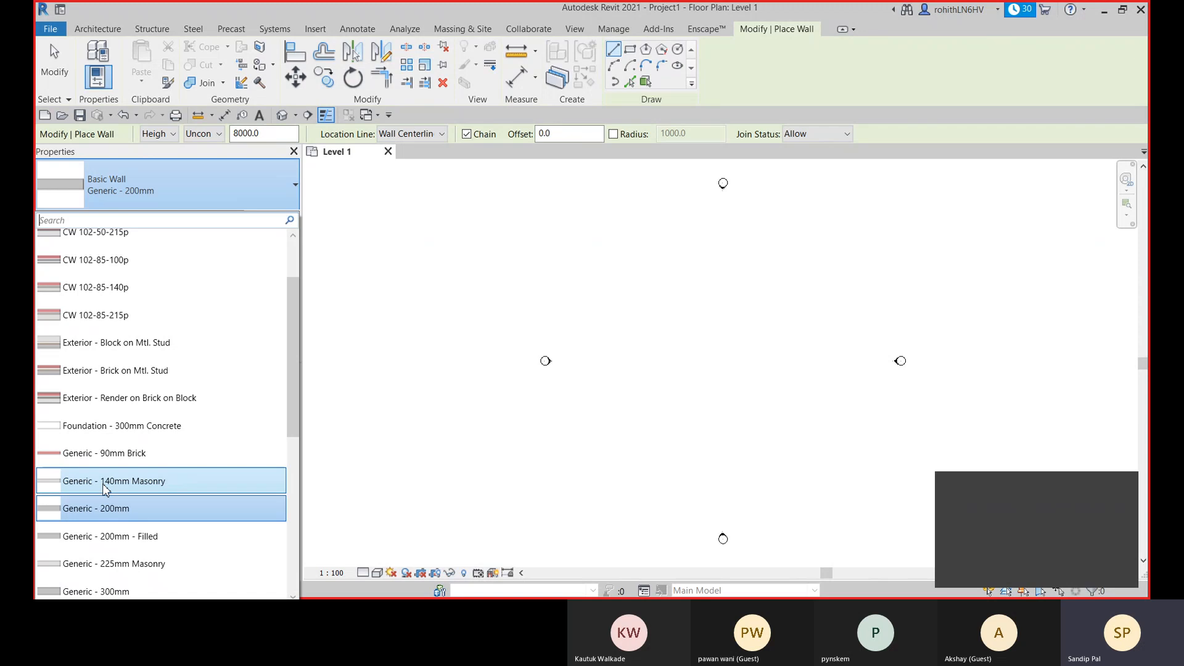
{"action": "scroll", "coordinate": [105, 521], "scroll_direction": "down", "scroll_amount": 1}
{"action": "scroll", "coordinate": [104, 522], "scroll_direction": "down", "scroll_amount": 2}
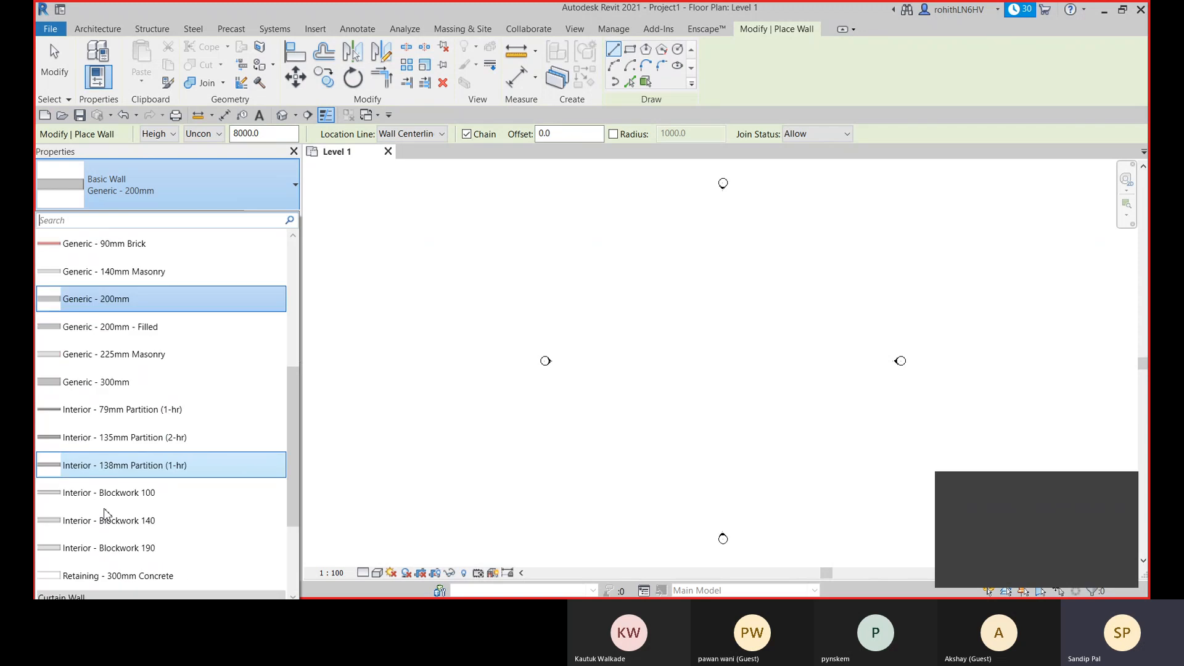
{"action": "scroll", "coordinate": [106, 518], "scroll_direction": "down", "scroll_amount": 2}
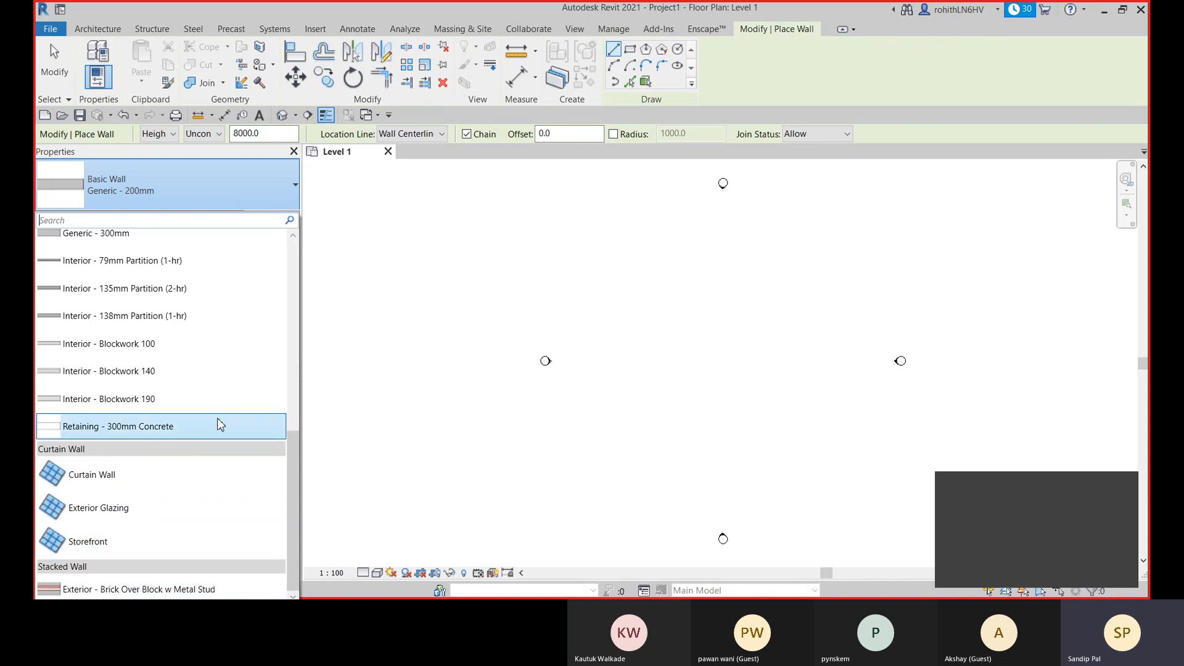
{"action": "scroll", "coordinate": [216, 425], "scroll_direction": "up", "scroll_amount": 3}
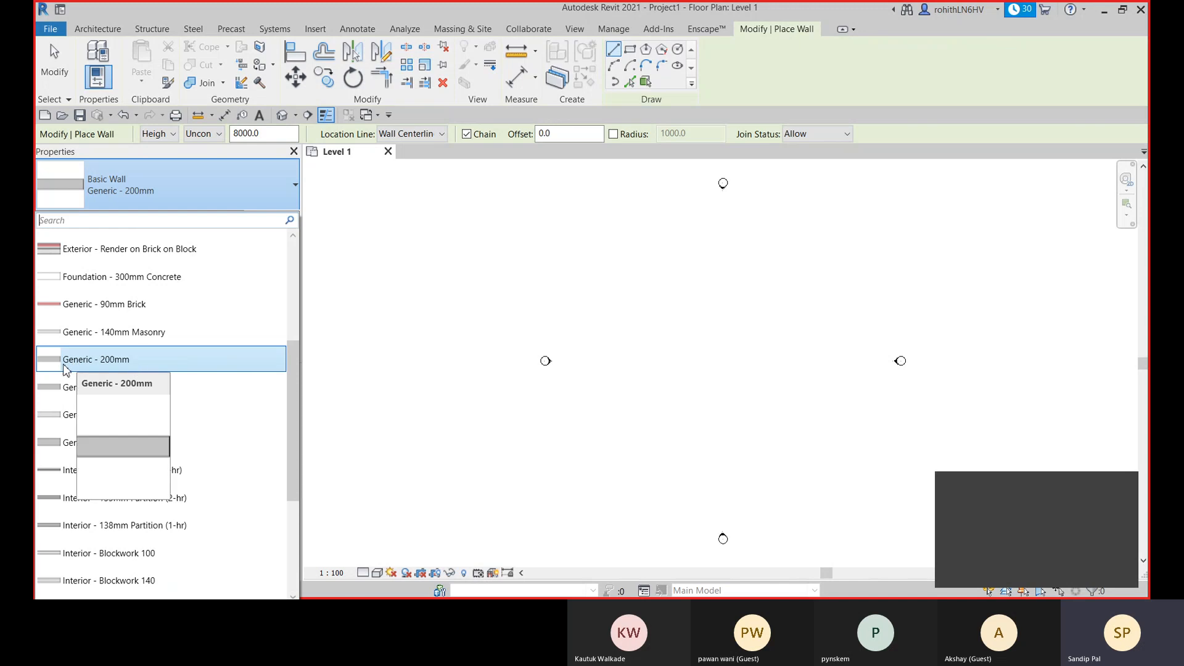
{"action": "left_click", "coordinate": [138, 370]}
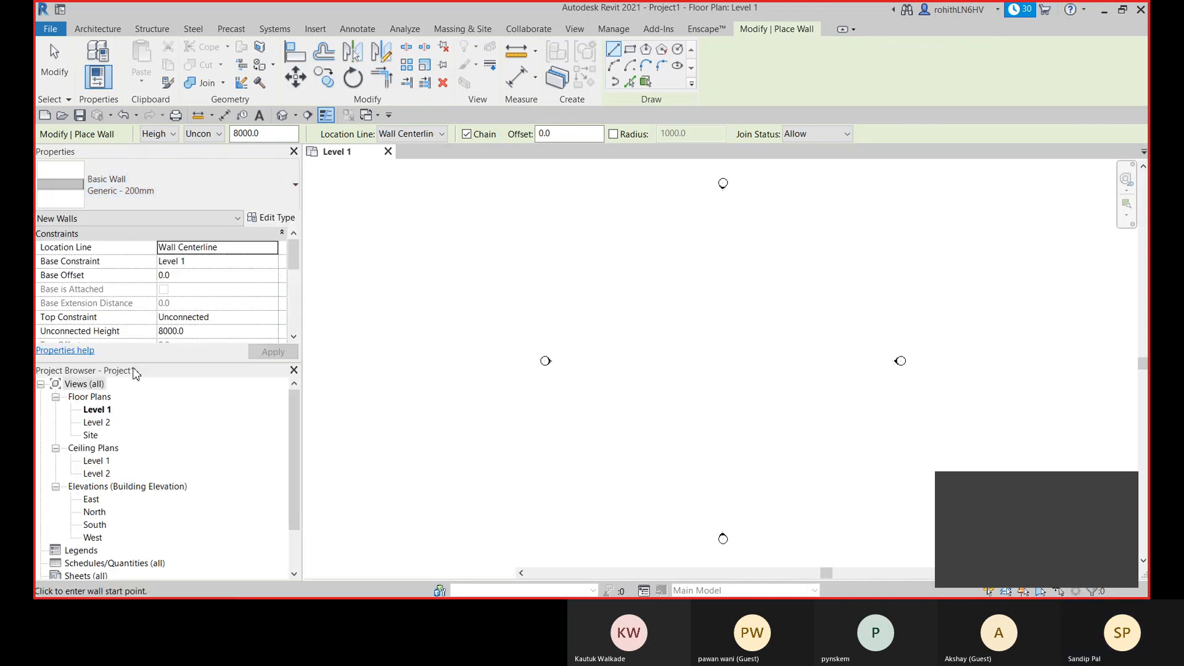
- Examine the layer structure of the Generic - 200mm wall type and close it without changes
{"action": "left_click", "coordinate": [274, 219]}
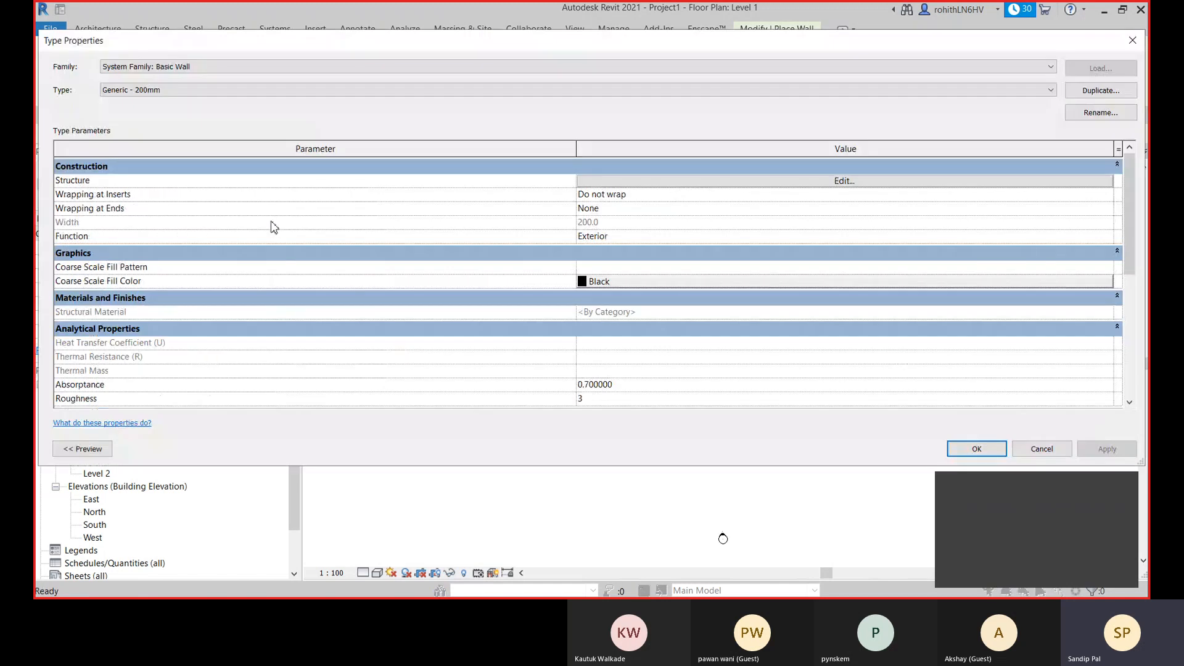
{"action": "left_click", "coordinate": [844, 180]}
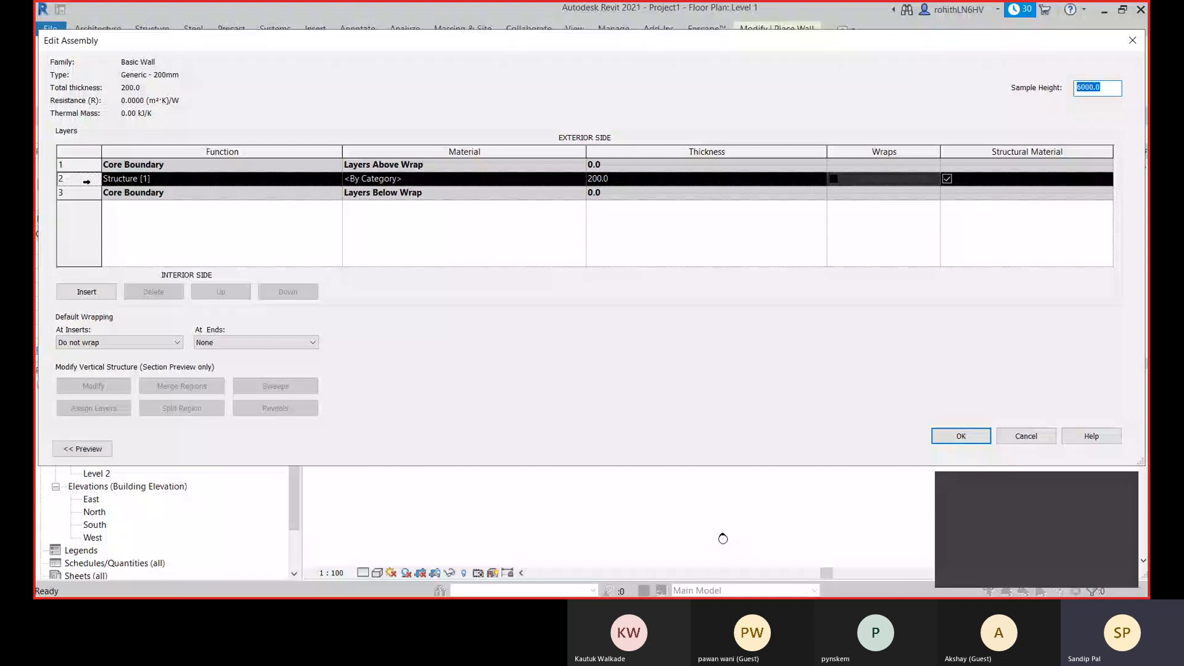
{"action": "left_click", "coordinate": [235, 216]}
{"action": "left_click", "coordinate": [1023, 435]}
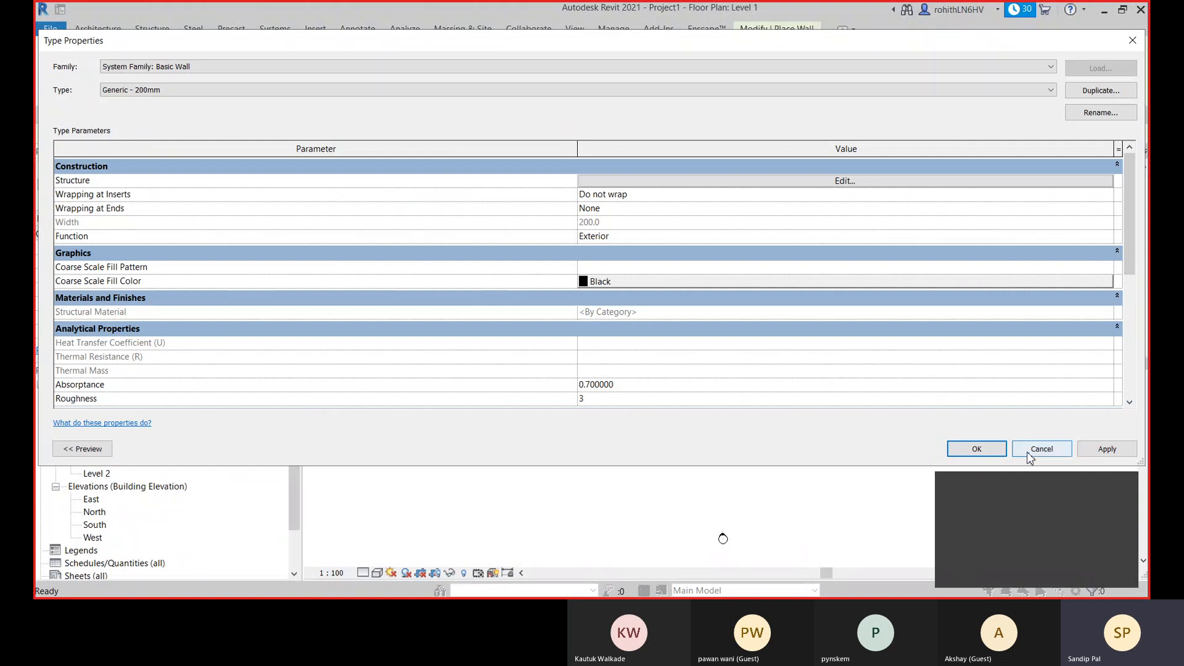
{"action": "left_click", "coordinate": [1027, 451]}
- Select the CW 102-50-100p basic wall type and examine the layers of its structure
{"action": "left_click", "coordinate": [166, 184]}
{"action": "scroll", "coordinate": [143, 276], "scroll_direction": "up", "scroll_amount": 5}
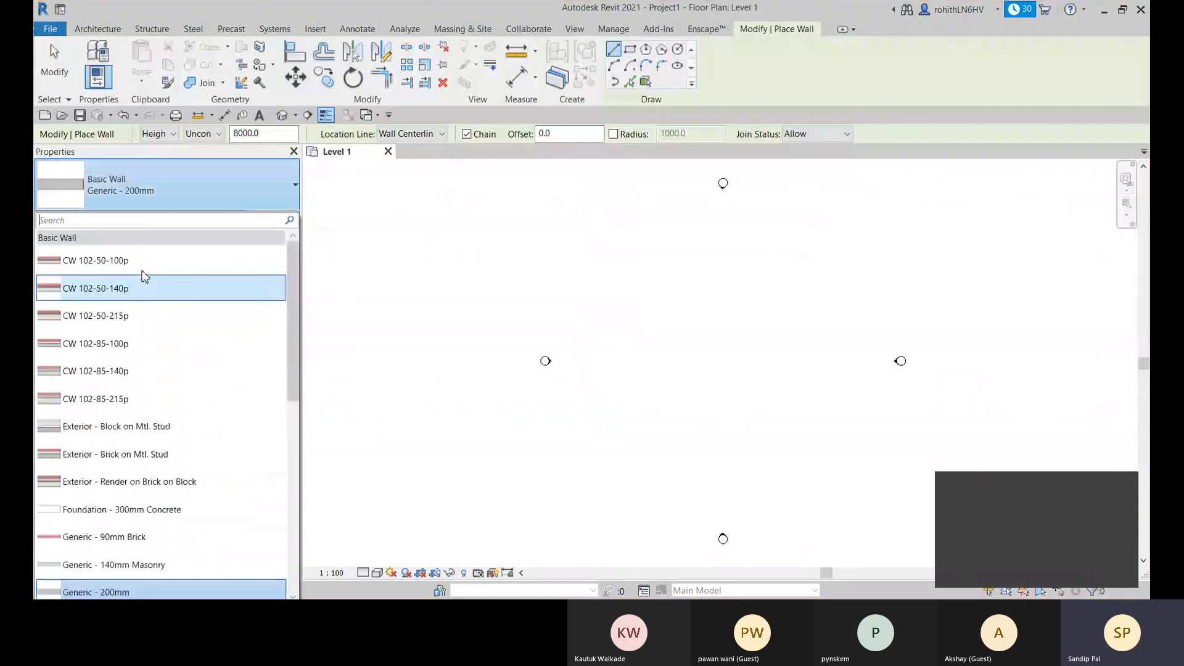
{"action": "left_click", "coordinate": [142, 261]}
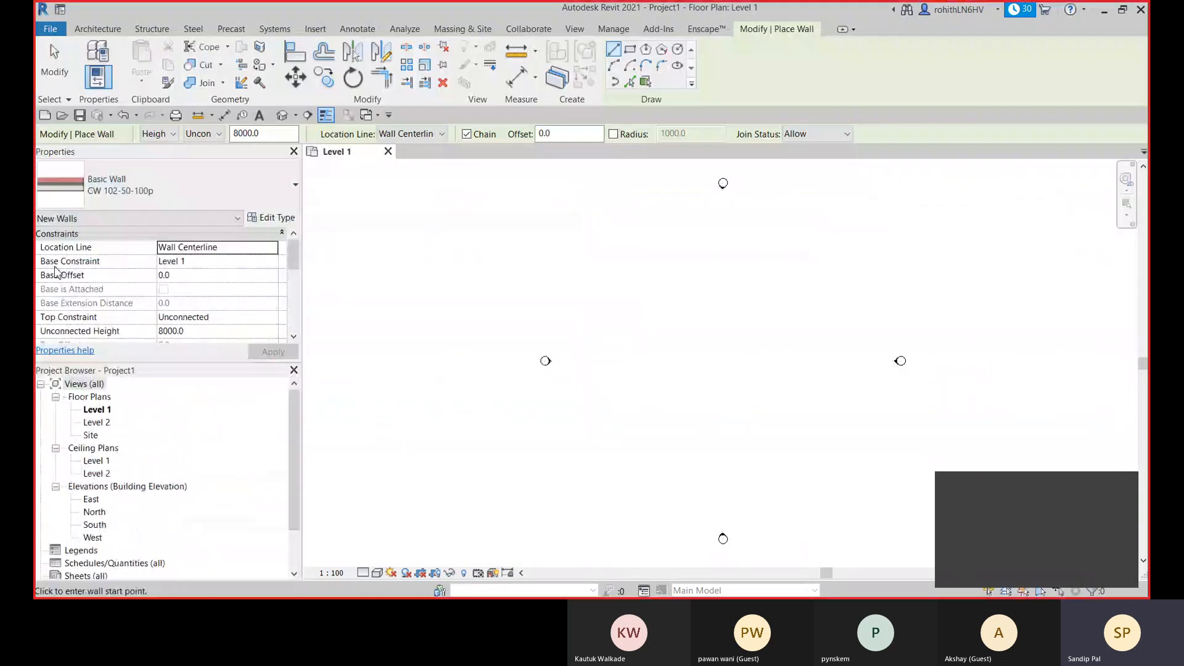
{"action": "left_click", "coordinate": [277, 219]}
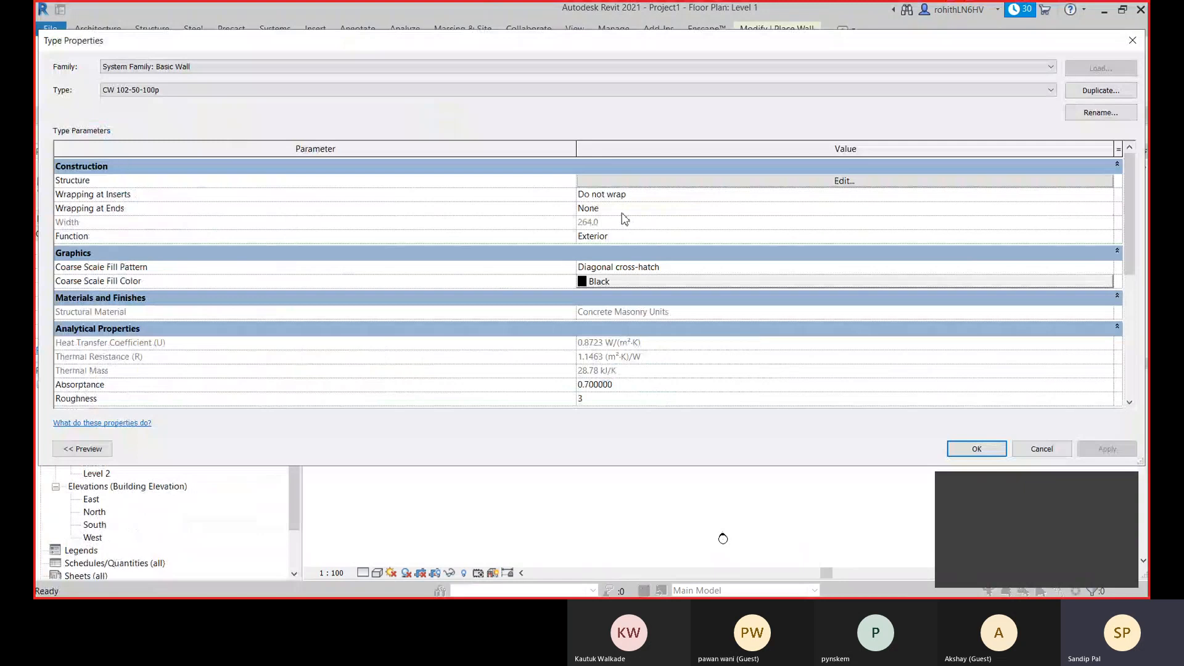
{"action": "left_click", "coordinate": [630, 181]}
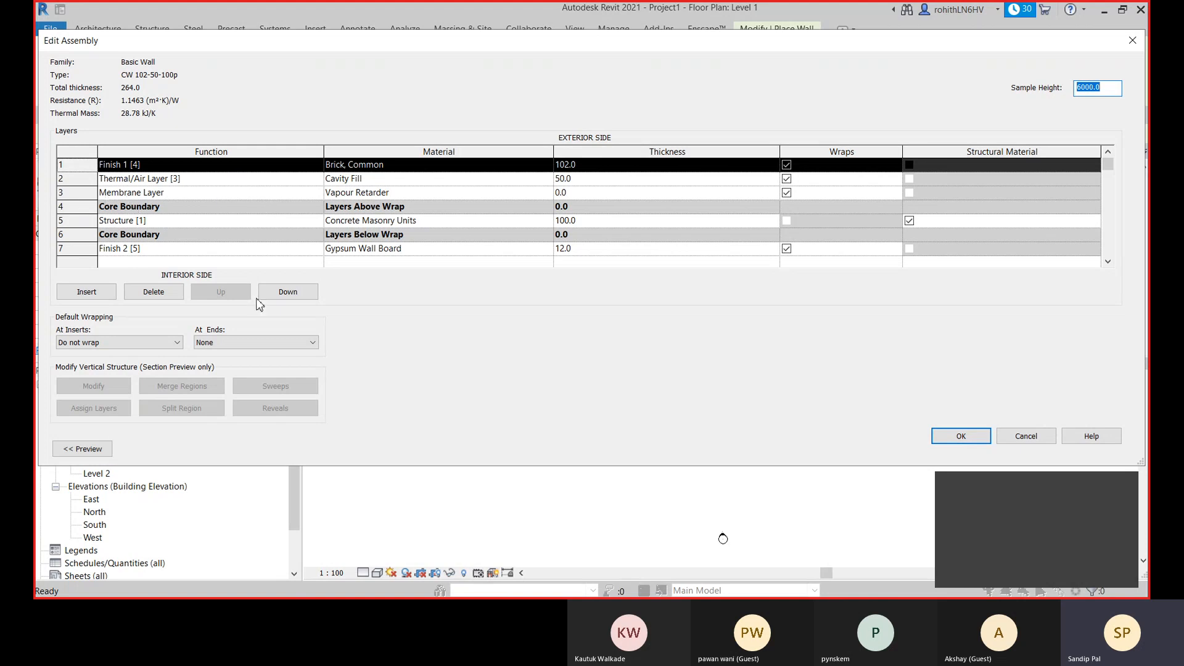
- Try moving the Thermal/Air Layer below the Membrane Layer and back up, and discard the assembly edits
{"action": "left_click", "coordinate": [77, 182]}
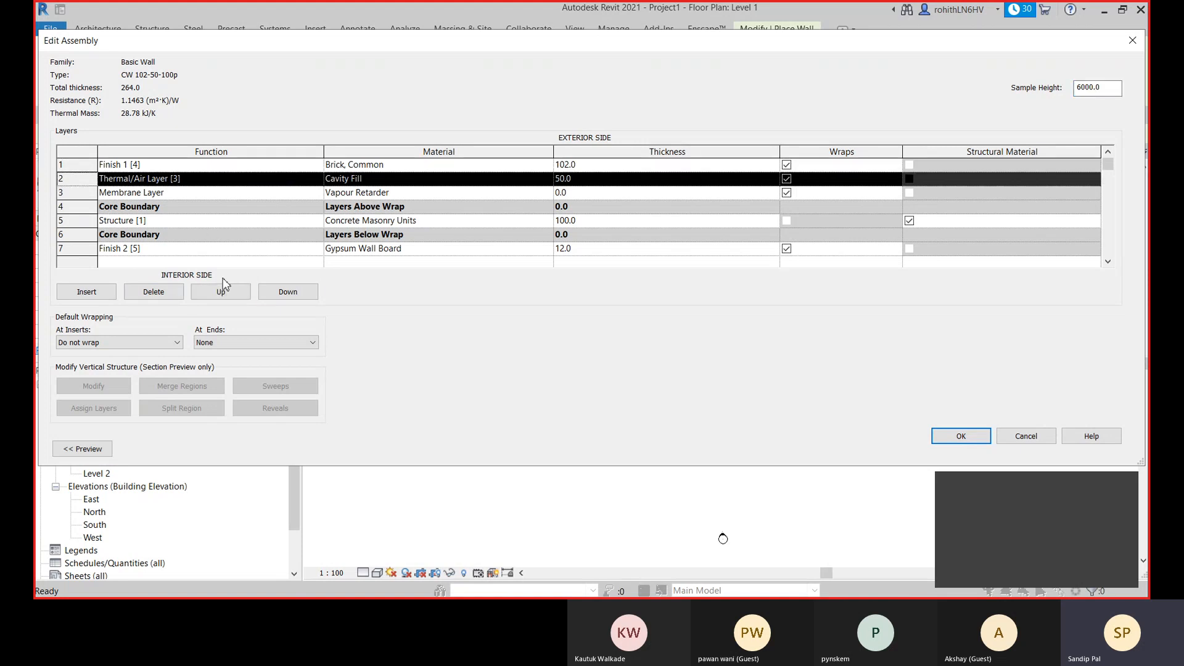
{"action": "left_click", "coordinate": [285, 293]}
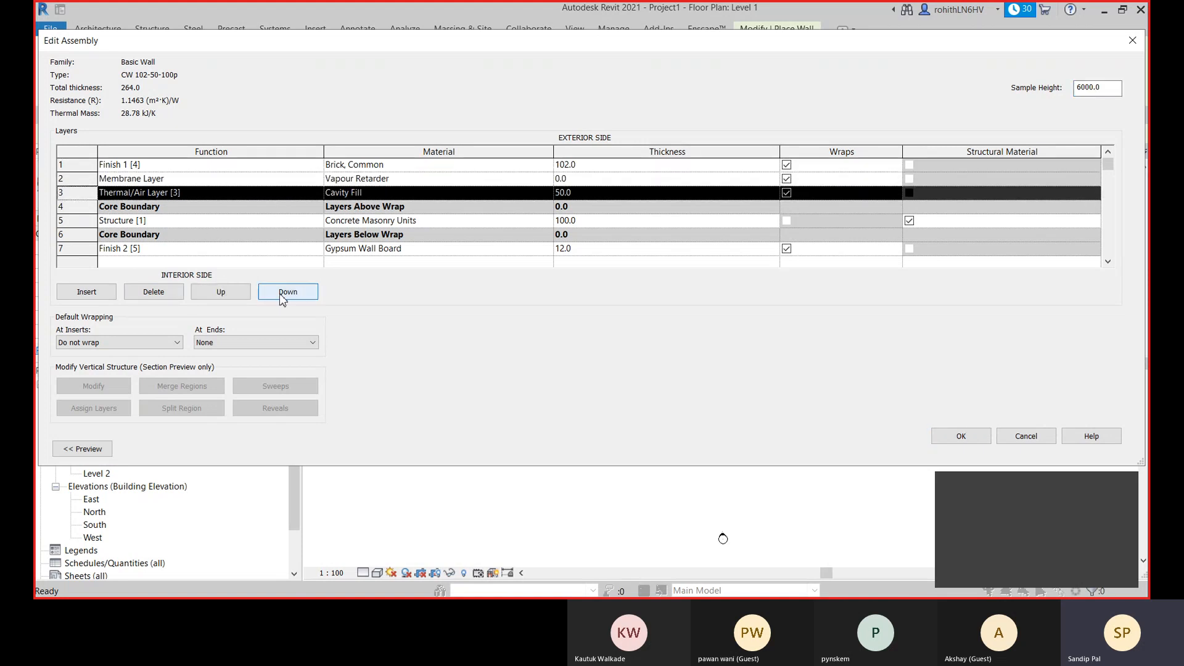
{"action": "left_click", "coordinate": [236, 299]}
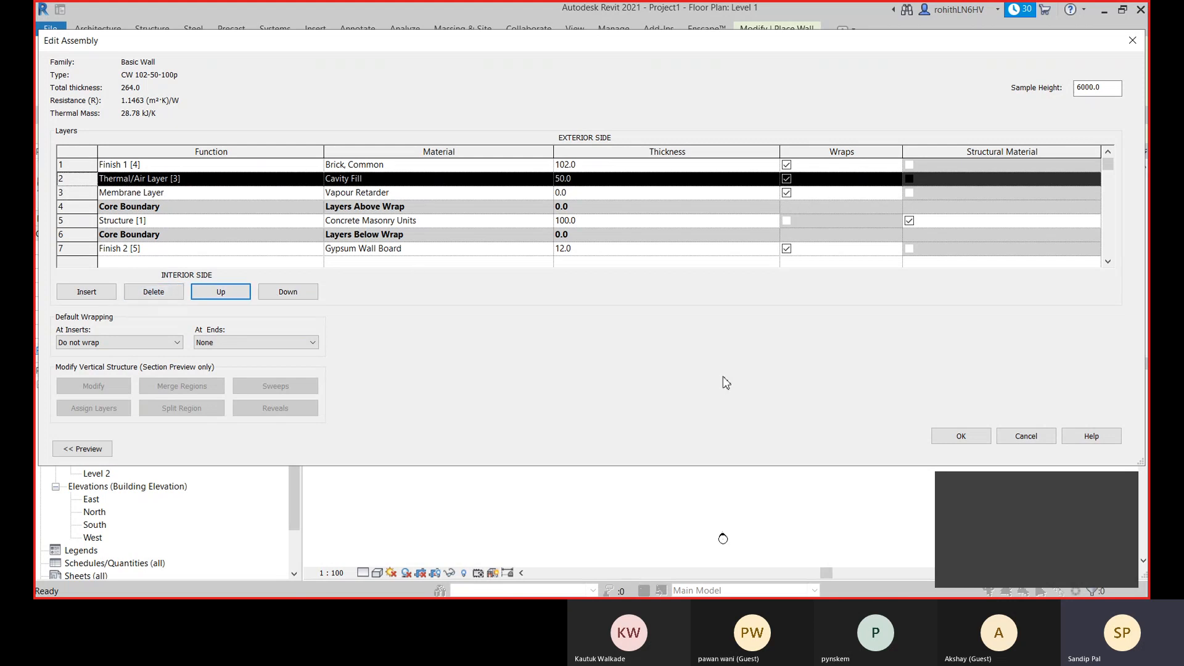
{"action": "left_click", "coordinate": [1027, 436]}
{"action": "left_click", "coordinate": [1040, 451]}
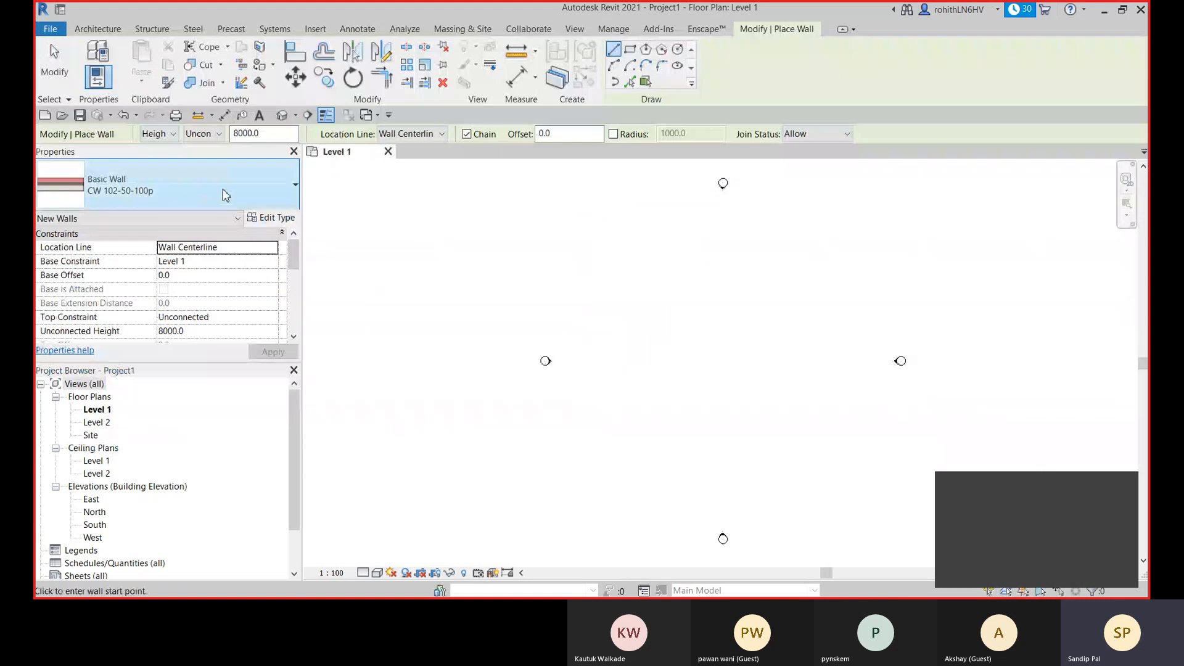
- Switch the wall type to the plain Curtain Wall and from there to Exterior Glazing
{"action": "left_click", "coordinate": [228, 191]}
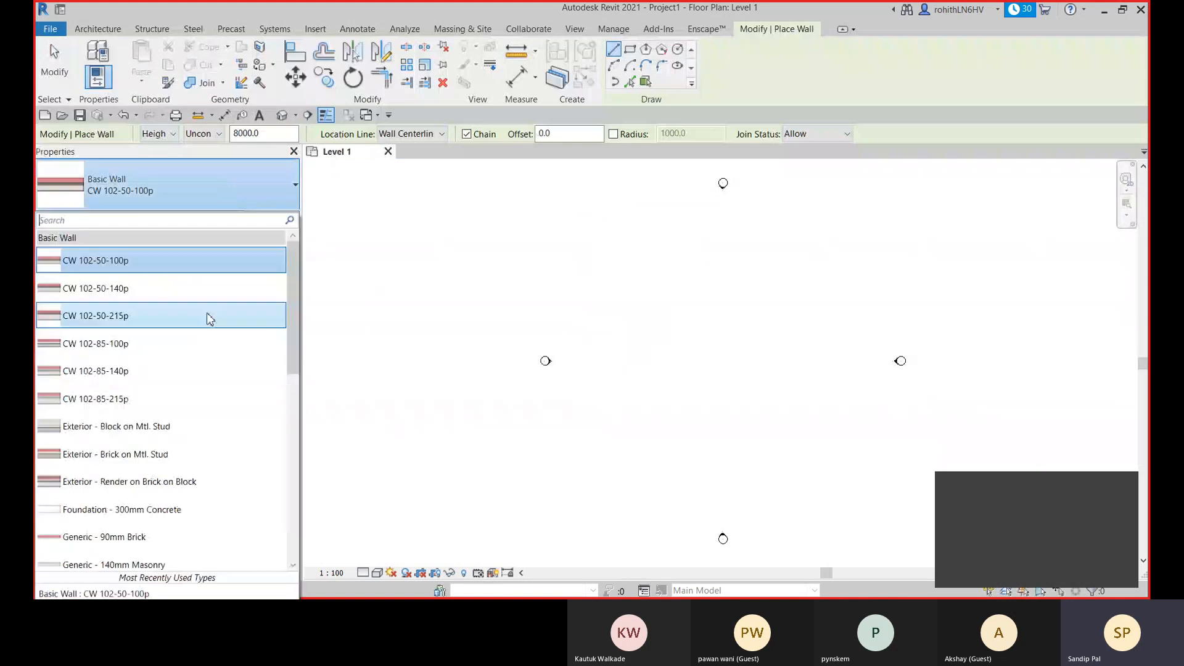
{"action": "scroll", "coordinate": [206, 313], "scroll_direction": "down", "scroll_amount": 6}
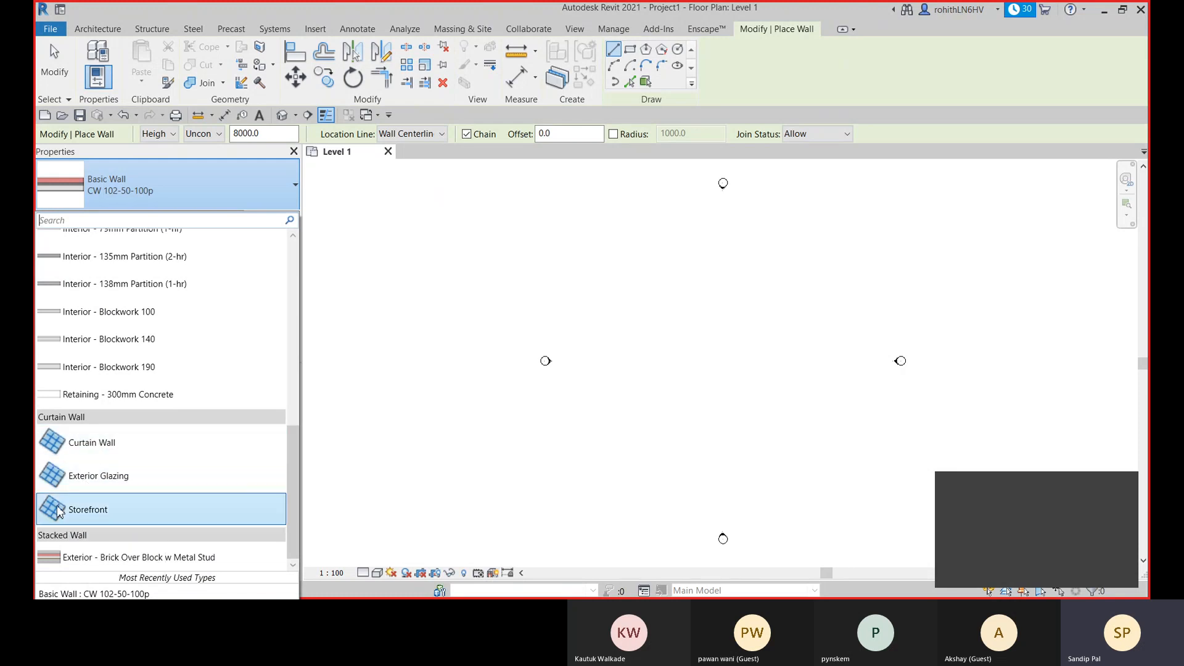
{"action": "left_click", "coordinate": [78, 451]}
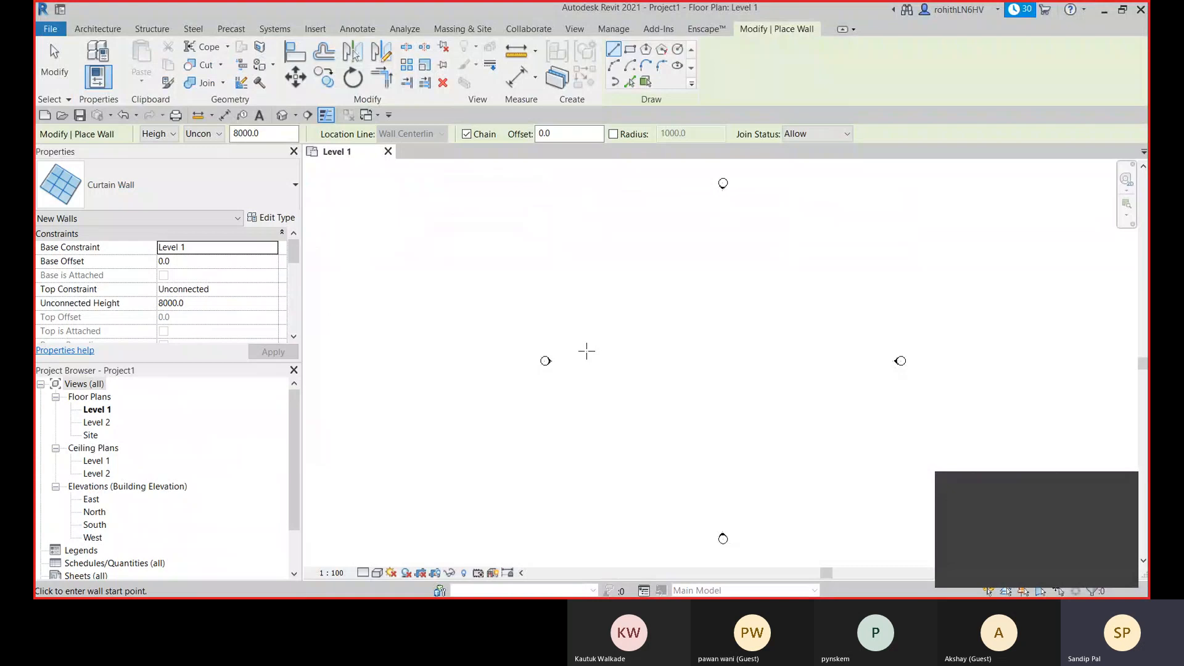
{"action": "left_click", "coordinate": [143, 185]}
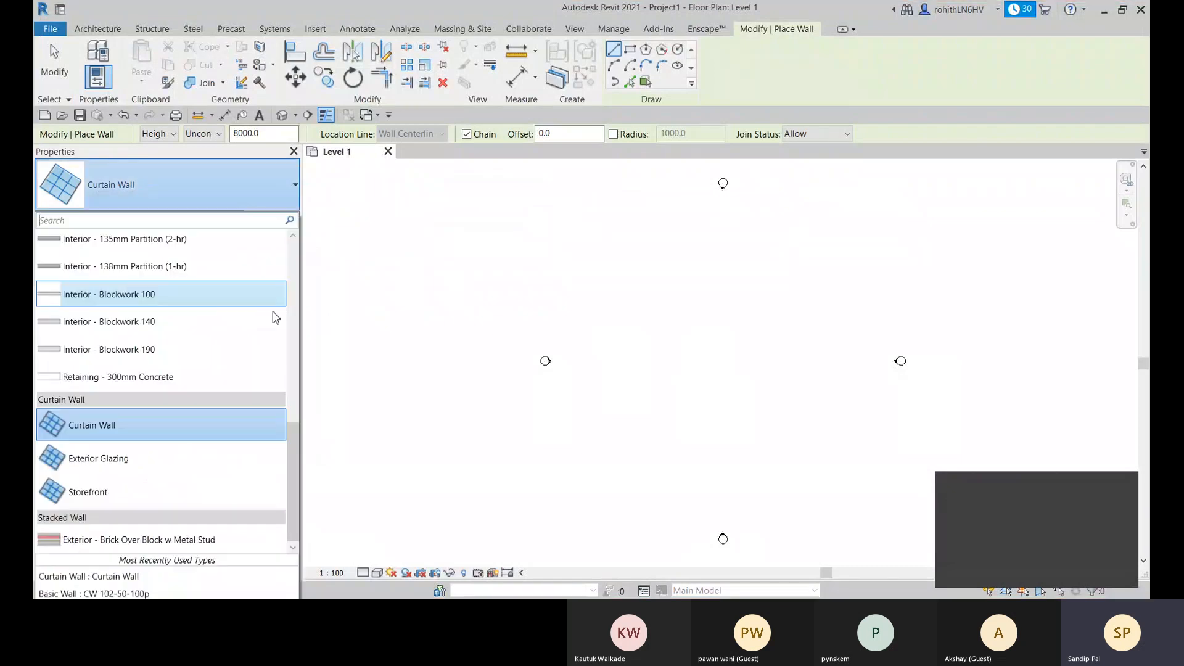
{"action": "left_click", "coordinate": [90, 468]}
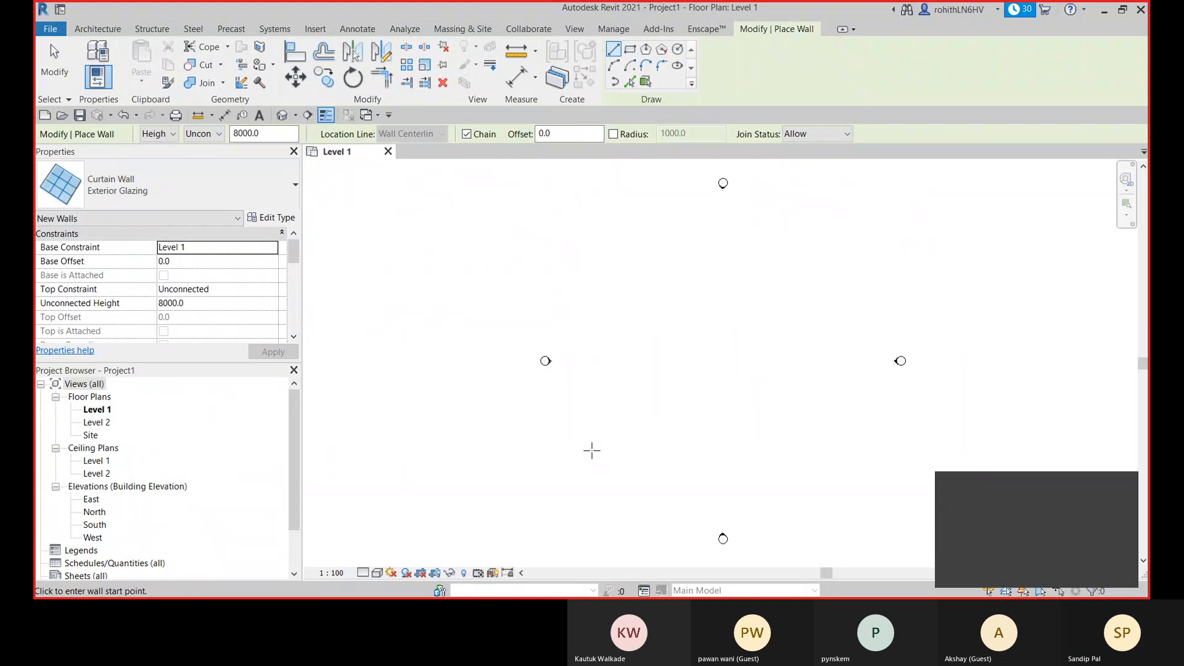
- Switch to the stacked wall type Exterior - Brick Over Block w Metal Stud
{"action": "left_click", "coordinate": [264, 196]}
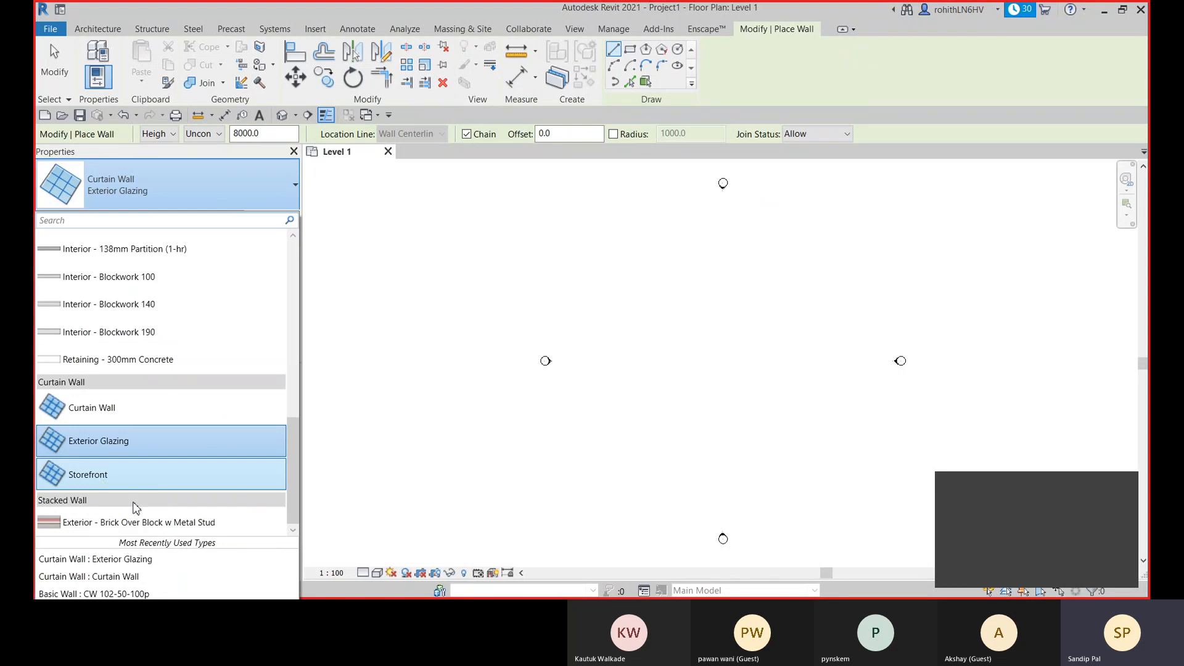
{"action": "mouse_move", "coordinate": [88, 530]}
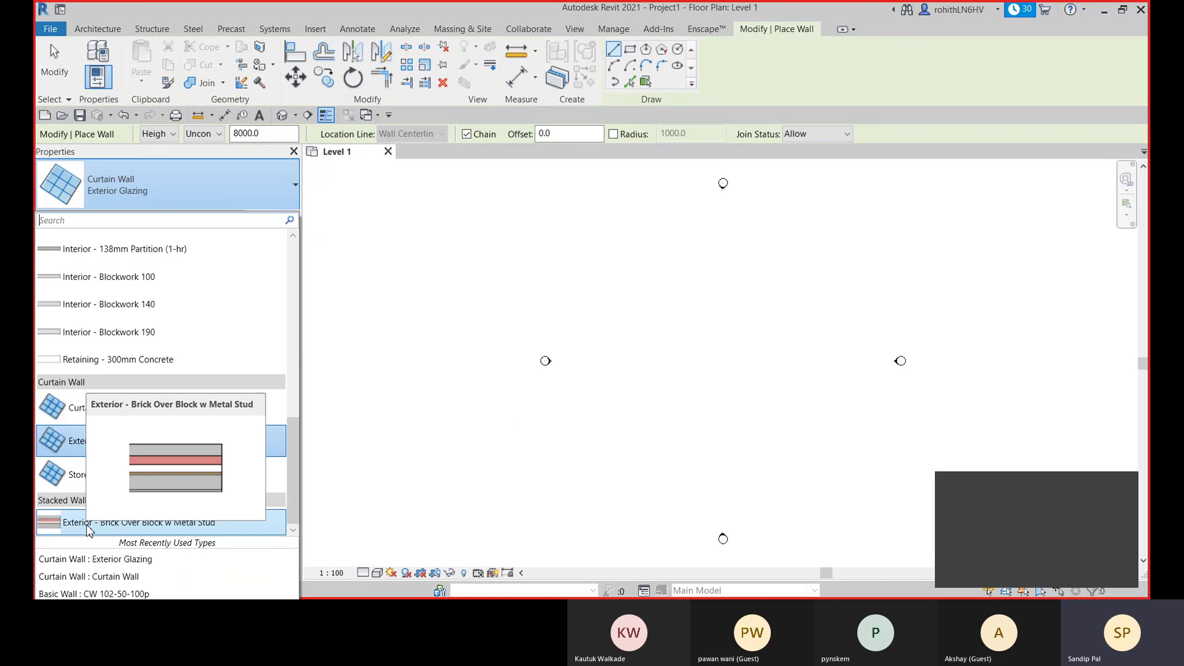
{"action": "left_click", "coordinate": [89, 525]}
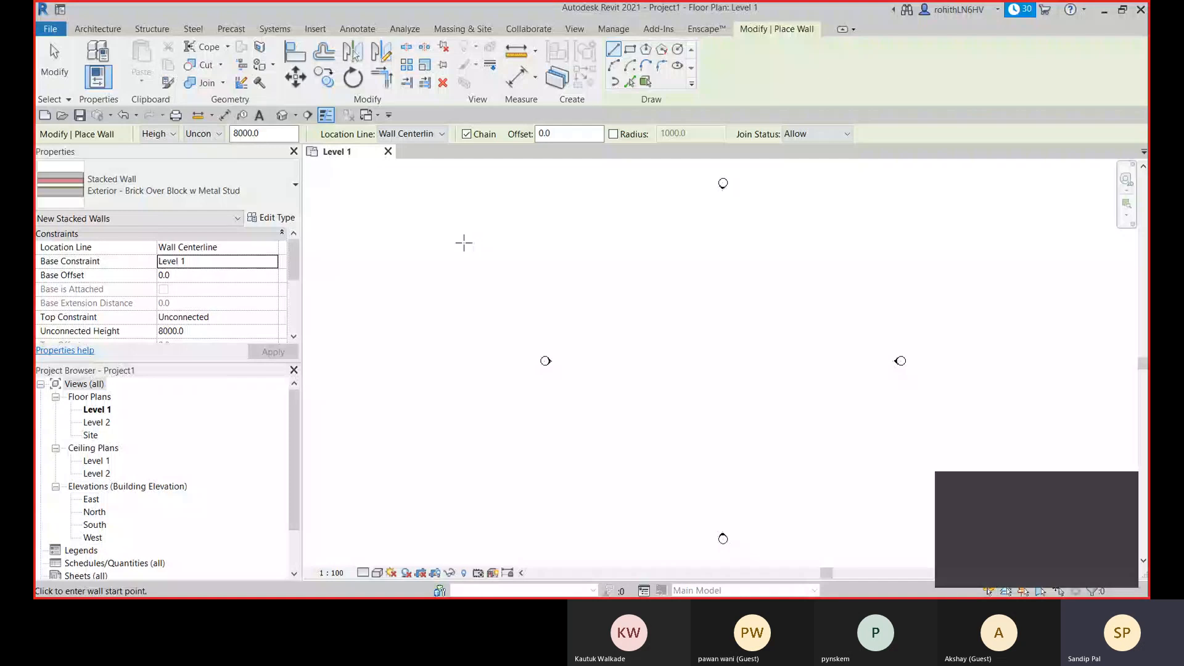
- Switch to the basic wall type Generic - 90mm Brick and duplicate it as a new type named EW-225mm
{"action": "left_click", "coordinate": [289, 184]}
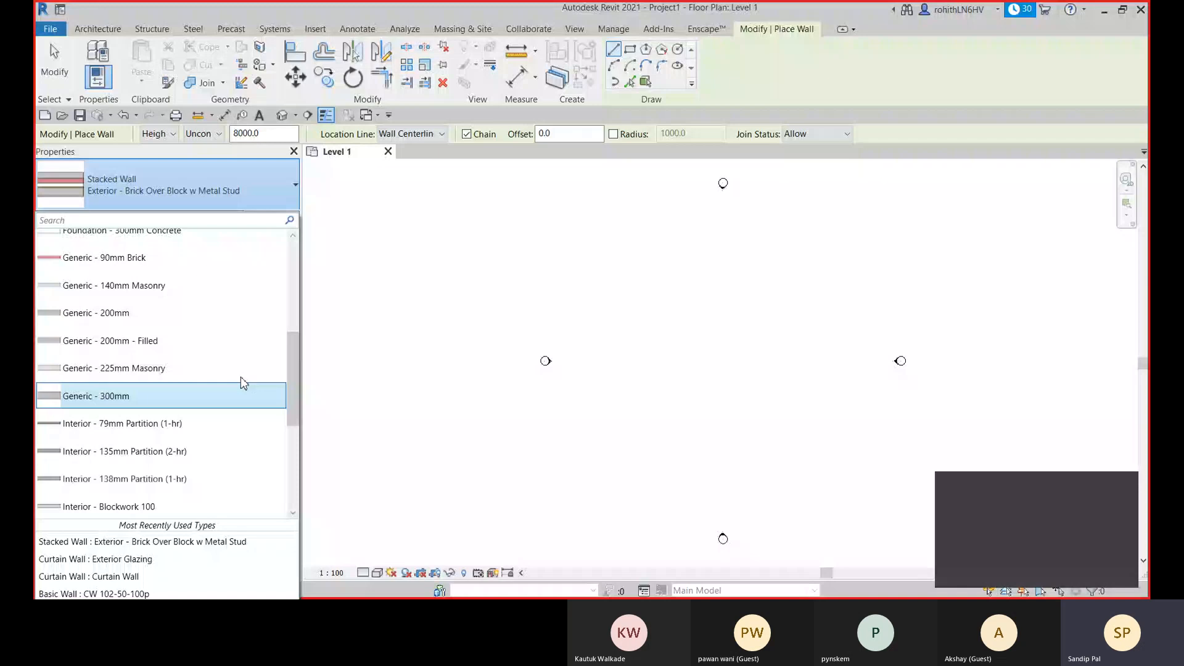
{"action": "left_click", "coordinate": [99, 265]}
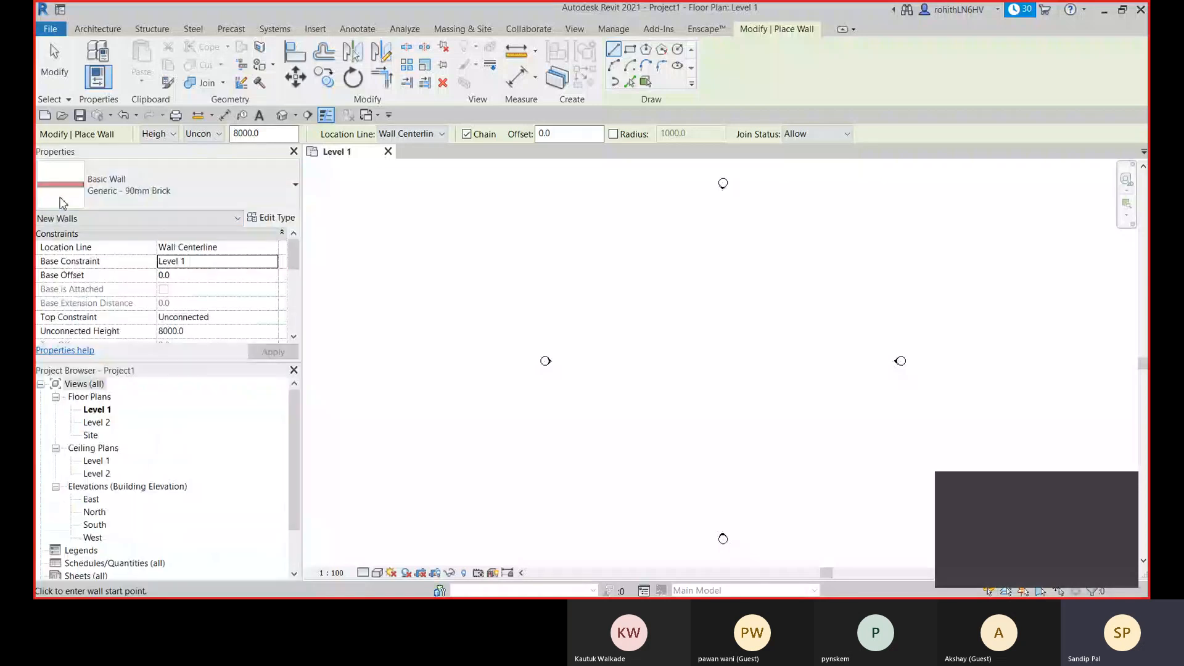
{"action": "left_click", "coordinate": [275, 219]}
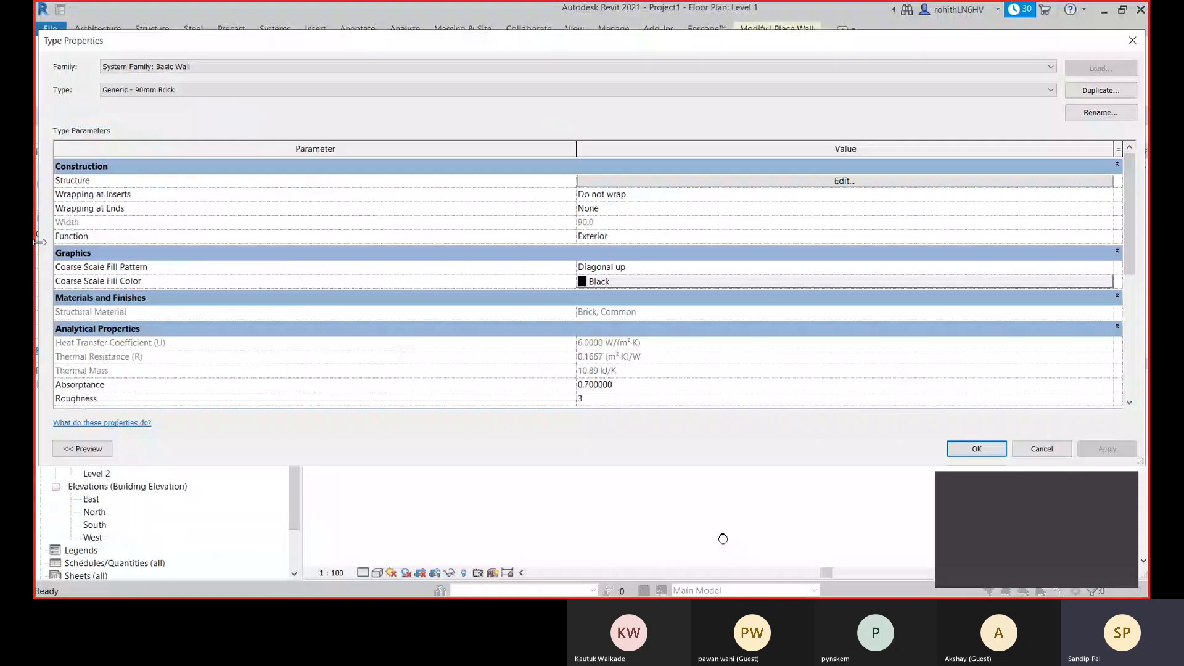
{"action": "left_click", "coordinate": [1101, 90]}
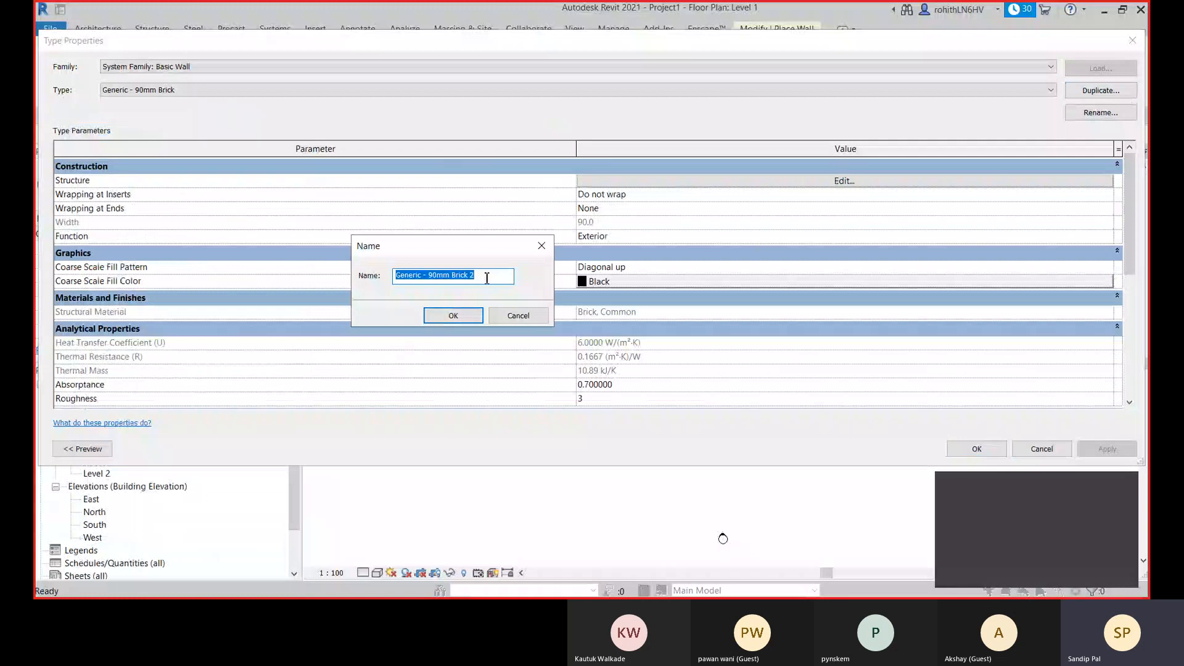
{"action": "type", "text": "EW"}
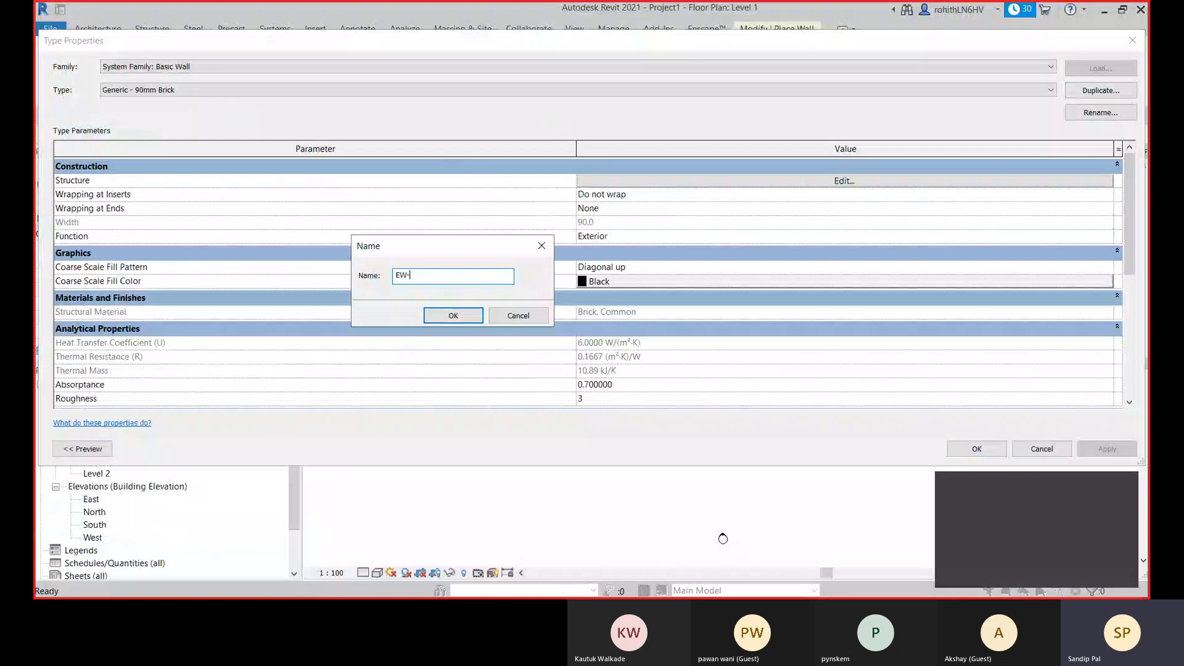
{"action": "type", "text": "-225mm"}
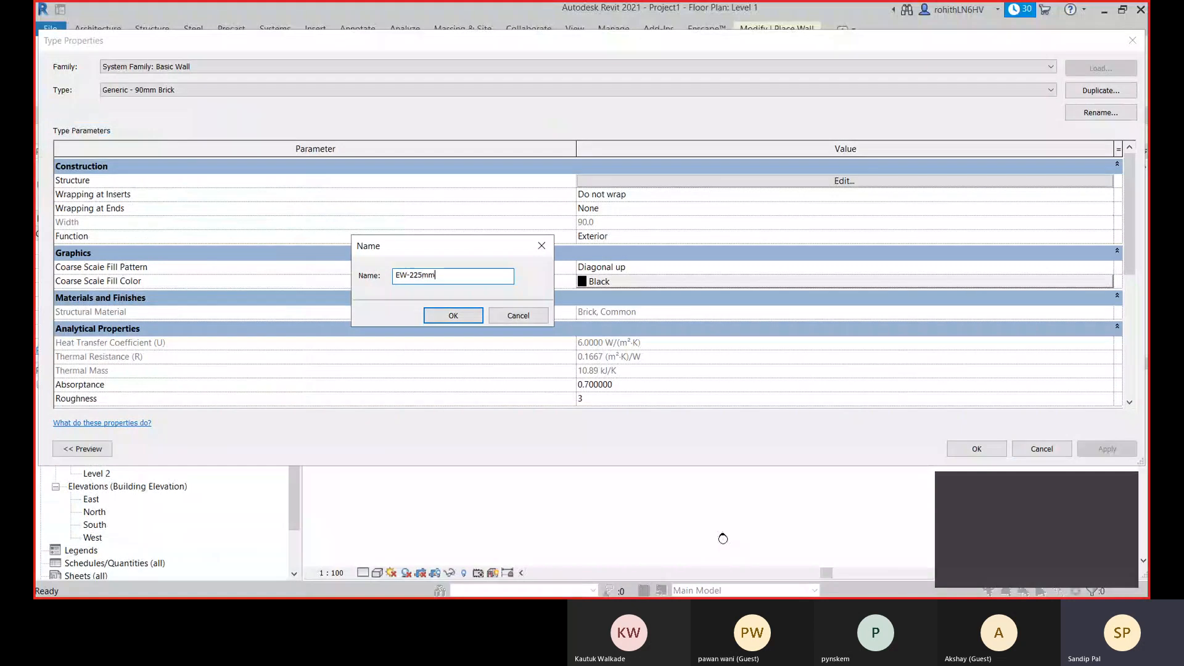
{"action": "left_click", "coordinate": [453, 317]}
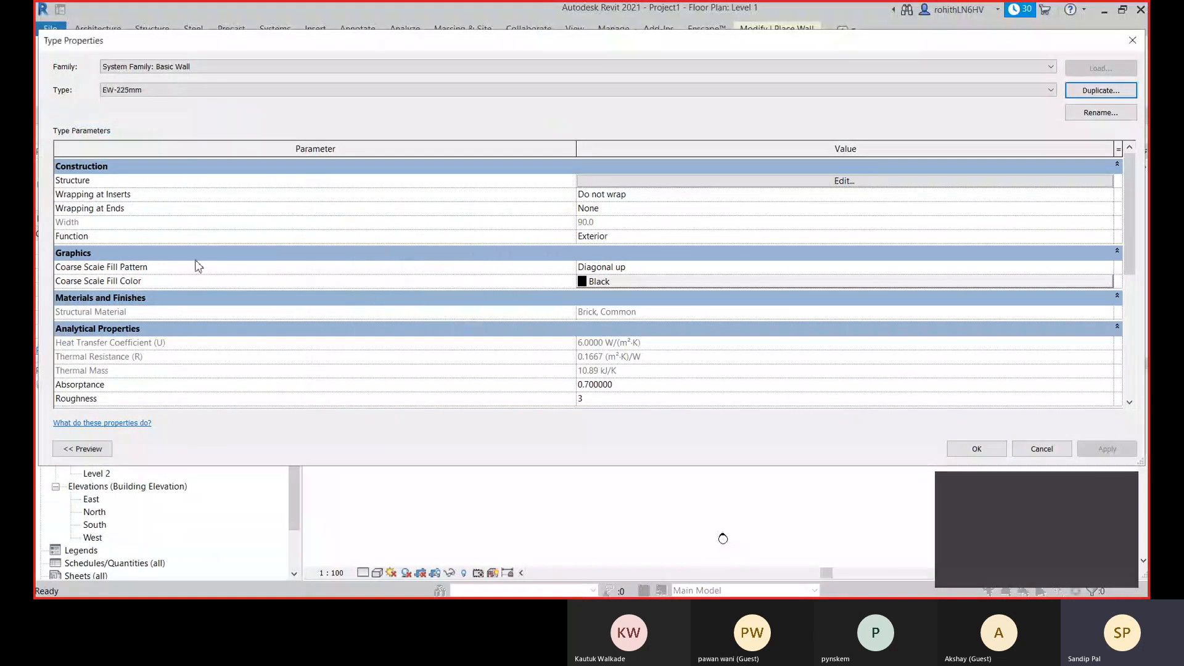
- Check the Function parameter of the EW-225mm wall type and look through the available basic wall types
{"action": "left_click", "coordinate": [614, 240]}
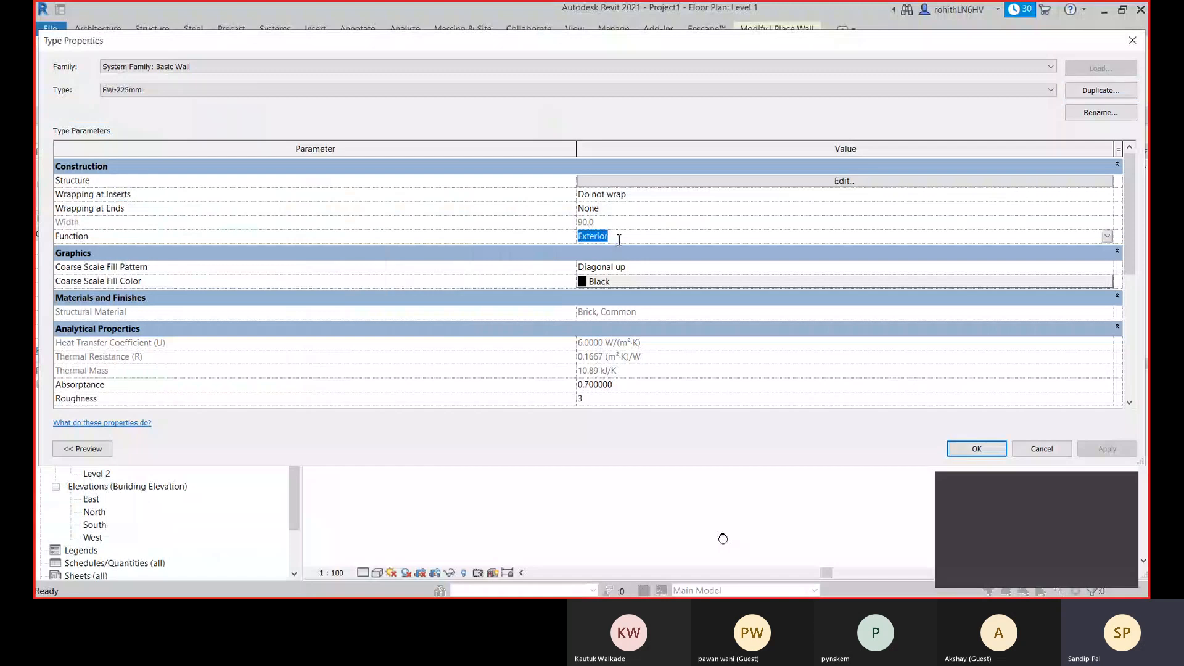
{"action": "left_click", "coordinate": [418, 227]}
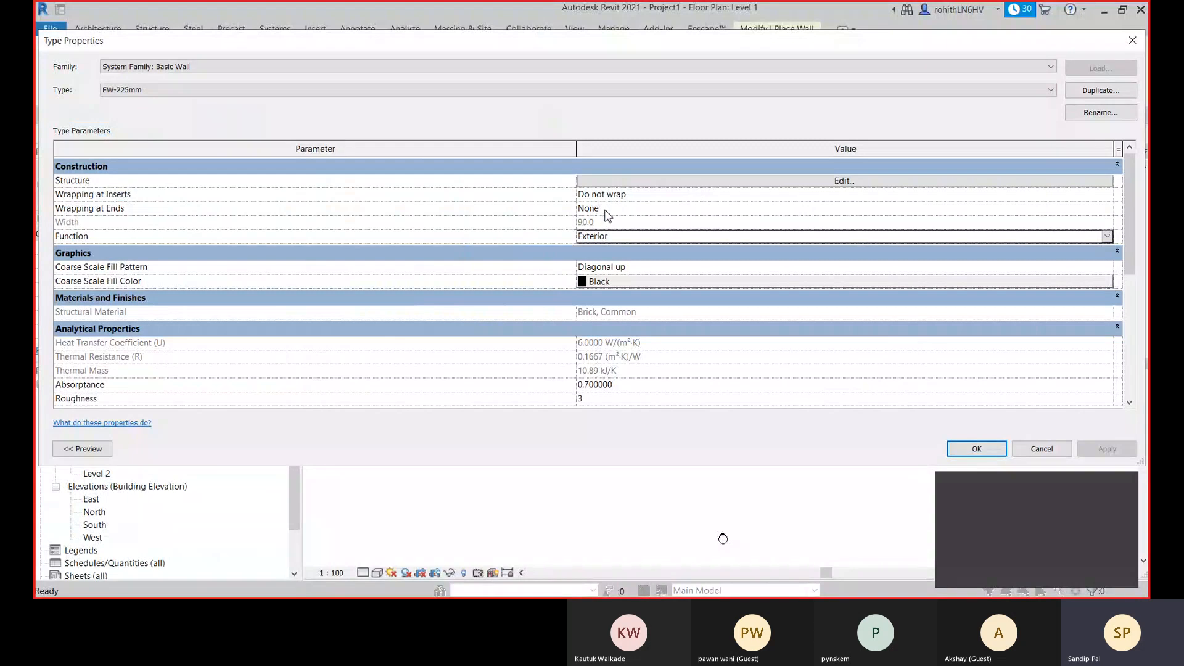
{"action": "left_click", "coordinate": [296, 92]}
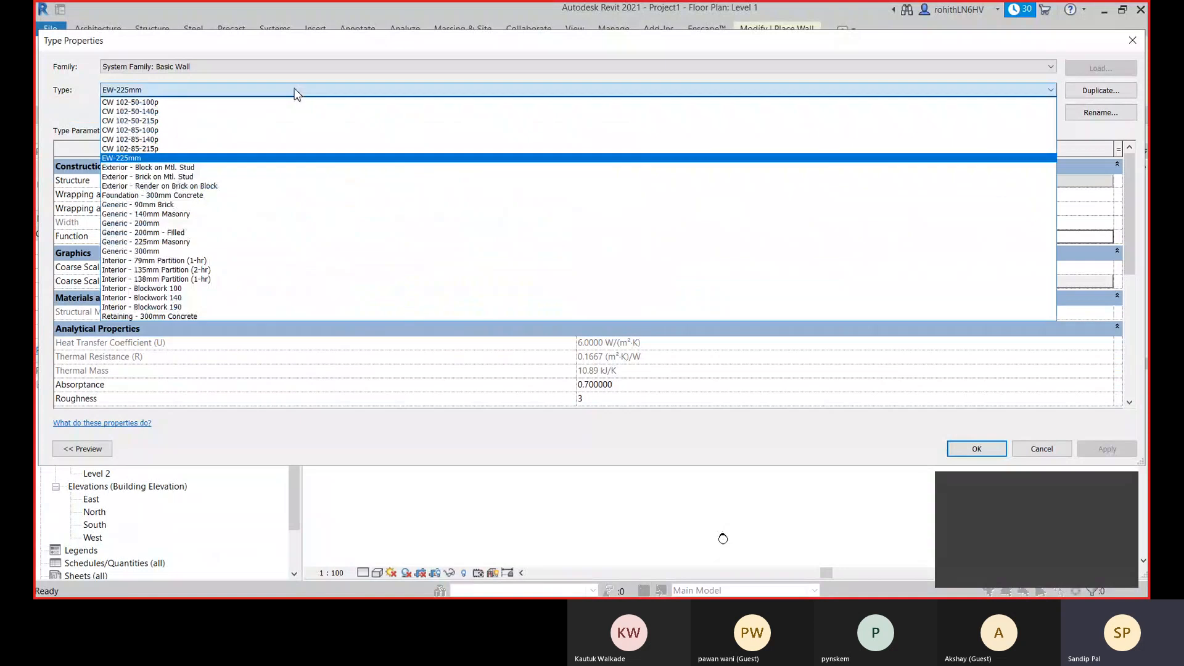
{"action": "left_click", "coordinate": [296, 93]}
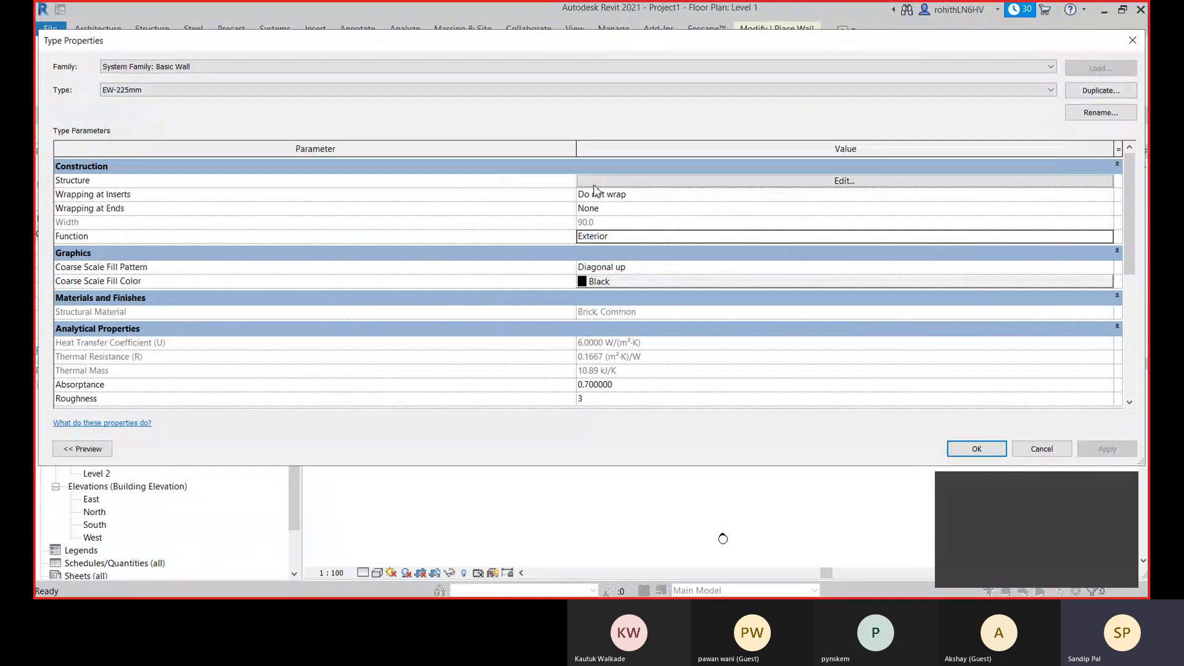
- Inspect the material and thickness of the structure layer in the EW-225mm assembly, and leave it without saving
{"action": "left_click", "coordinate": [594, 182]}
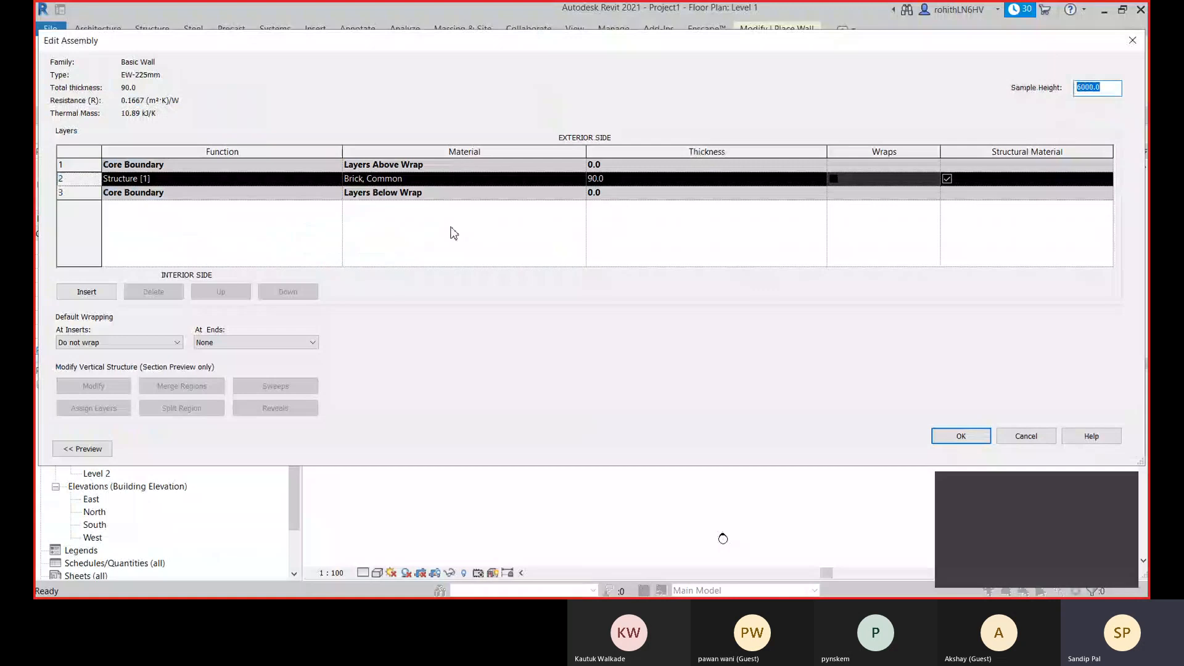
{"action": "left_click", "coordinate": [410, 176]}
{"action": "left_click", "coordinate": [624, 180]}
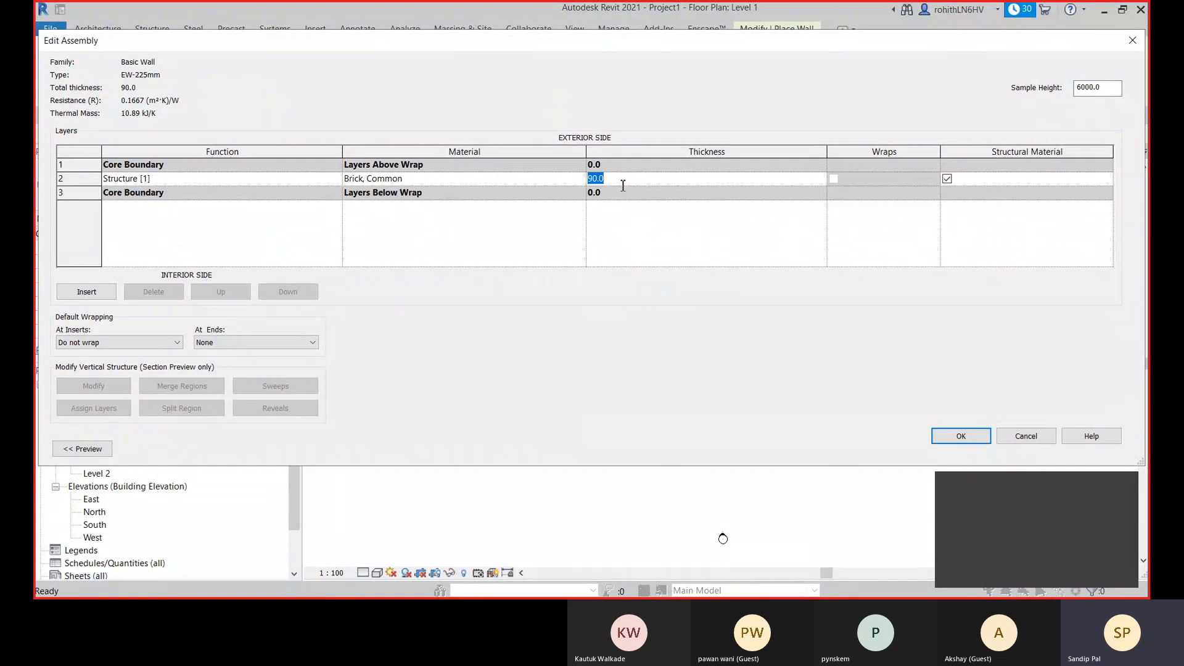
{"action": "left_click", "coordinate": [1025, 436]}
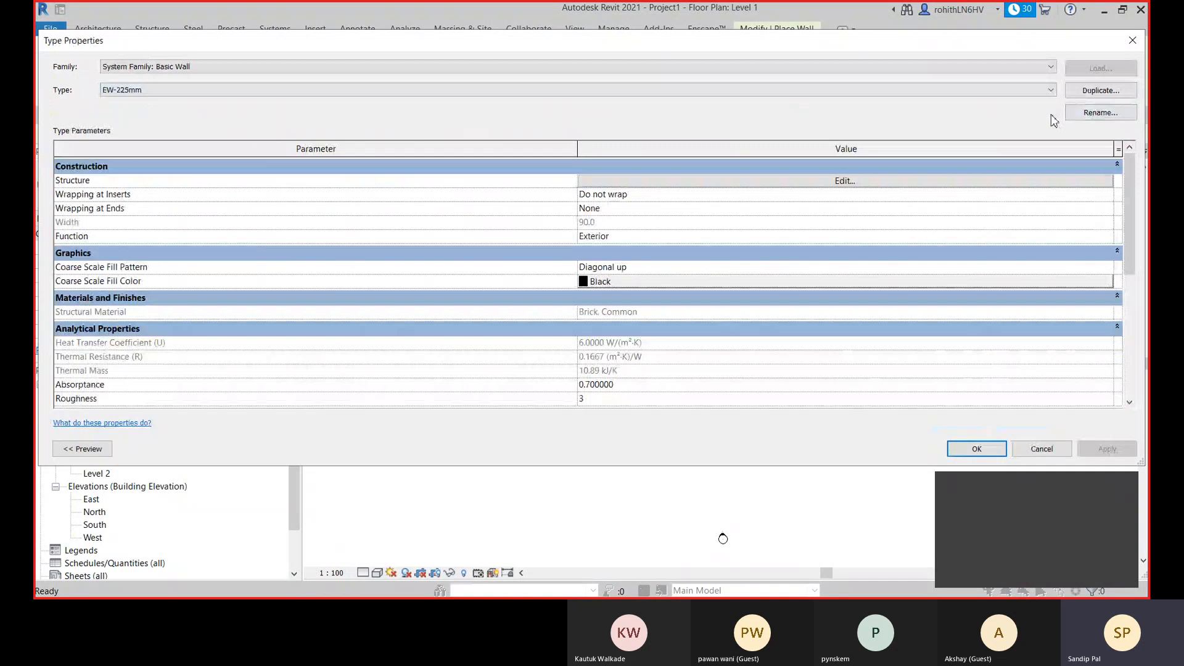
- Rename the EW-225mm wall type as EW-250mm
{"action": "left_click", "coordinate": [1075, 113]}
{"action": "left_click_drag", "start_coordinate": [581, 255], "coordinate": [562, 254]}
{"action": "type", "text": "250mm"}
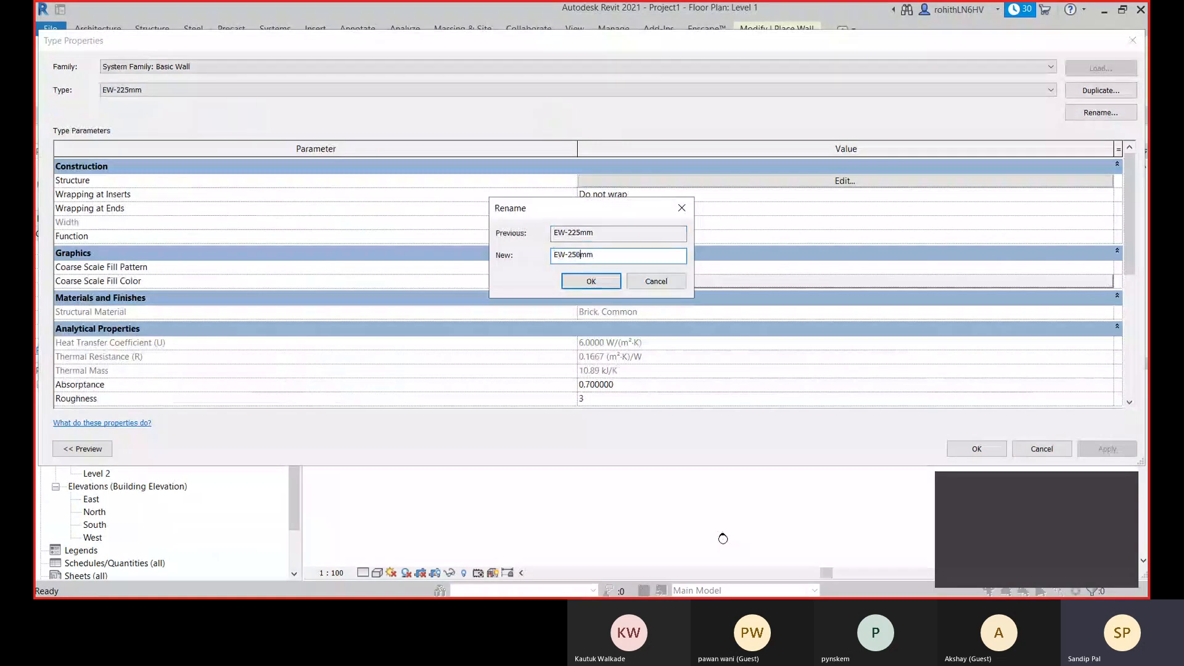
{"action": "left_click", "coordinate": [590, 281]}
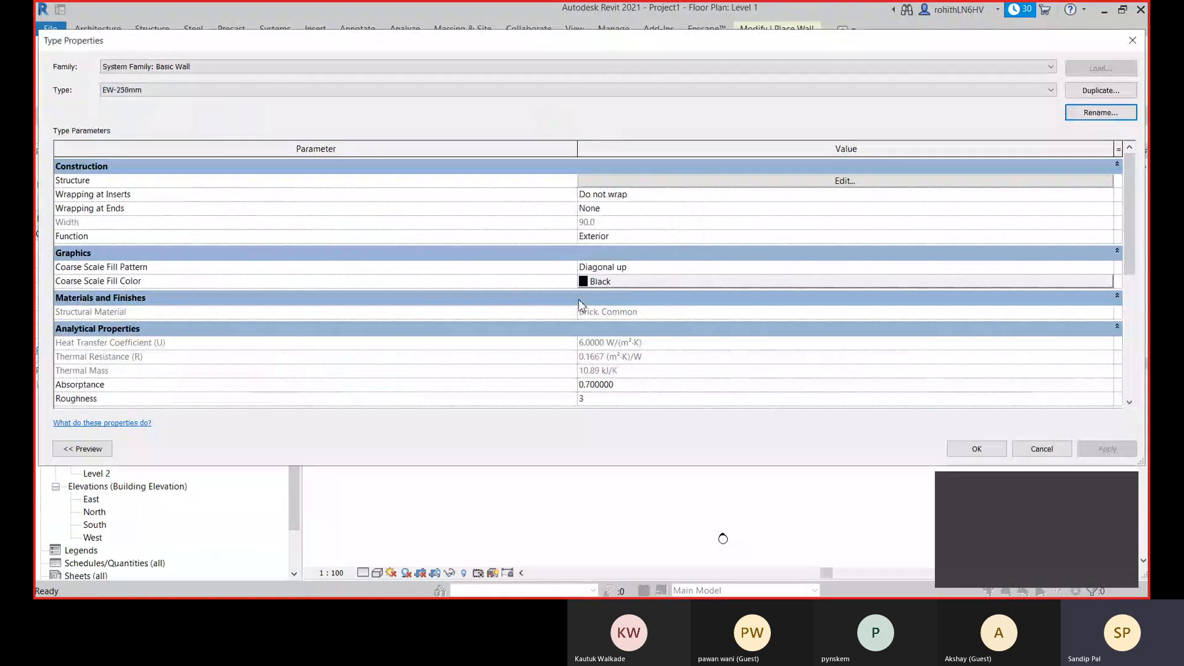
- Set the thickness of the Brick, Common structure layer in the EW-250mm assembly to 225 mm
{"action": "left_click", "coordinate": [830, 186]}
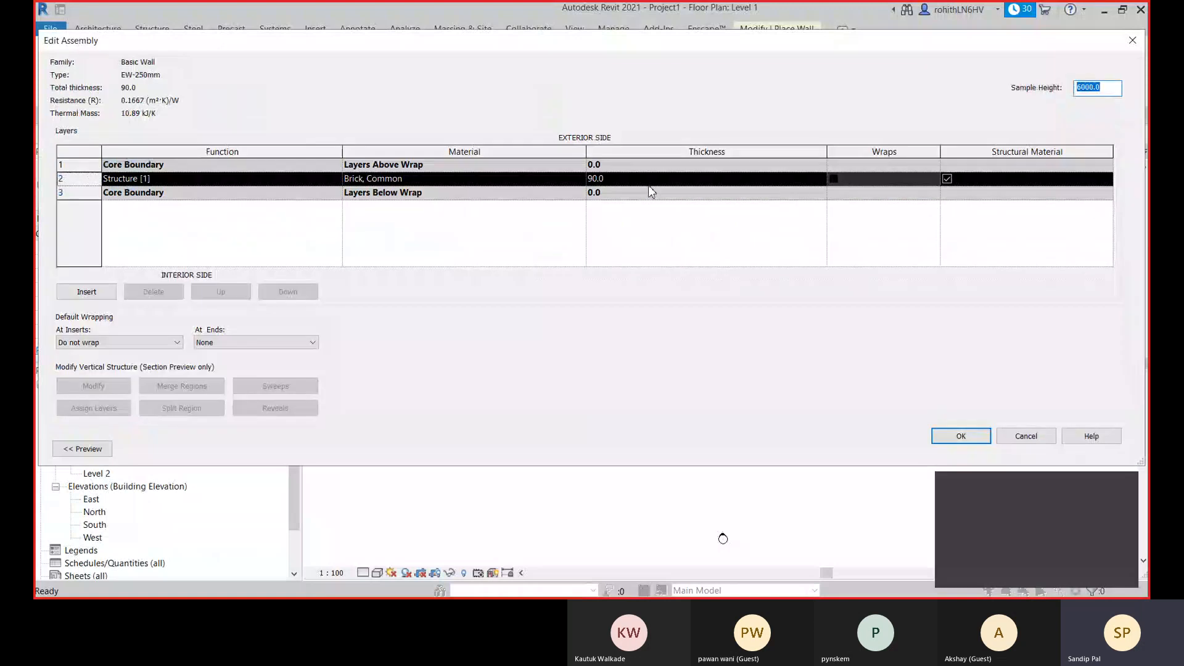
{"action": "double_click", "coordinate": [596, 178]}
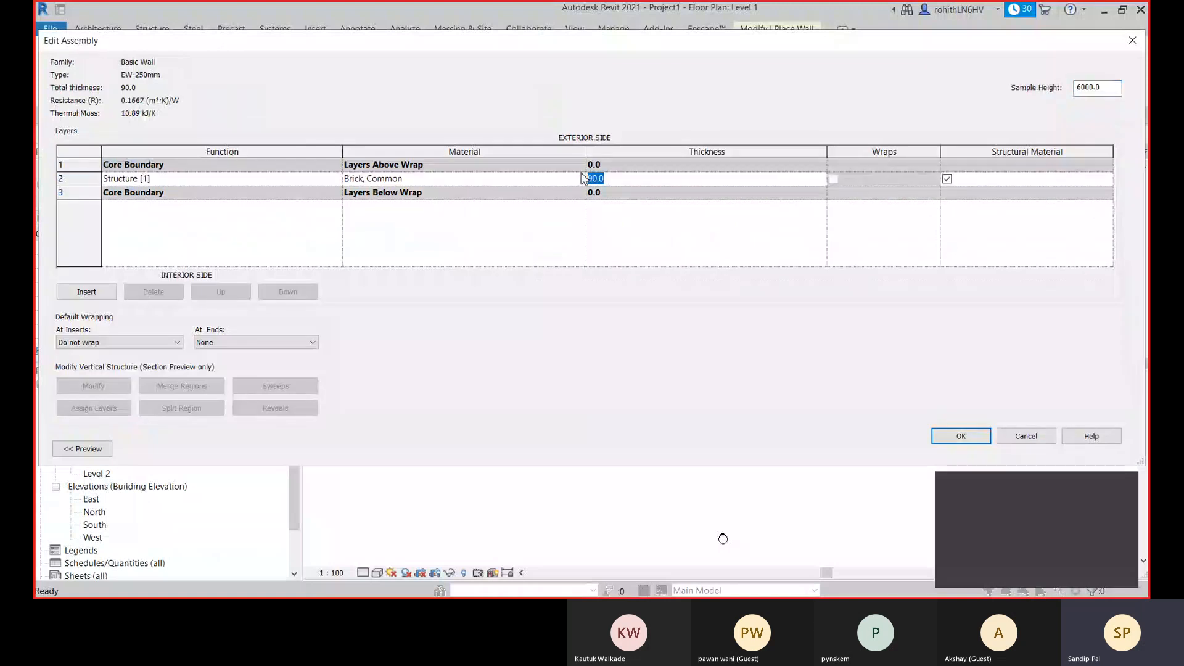
{"action": "type", "text": "2"}
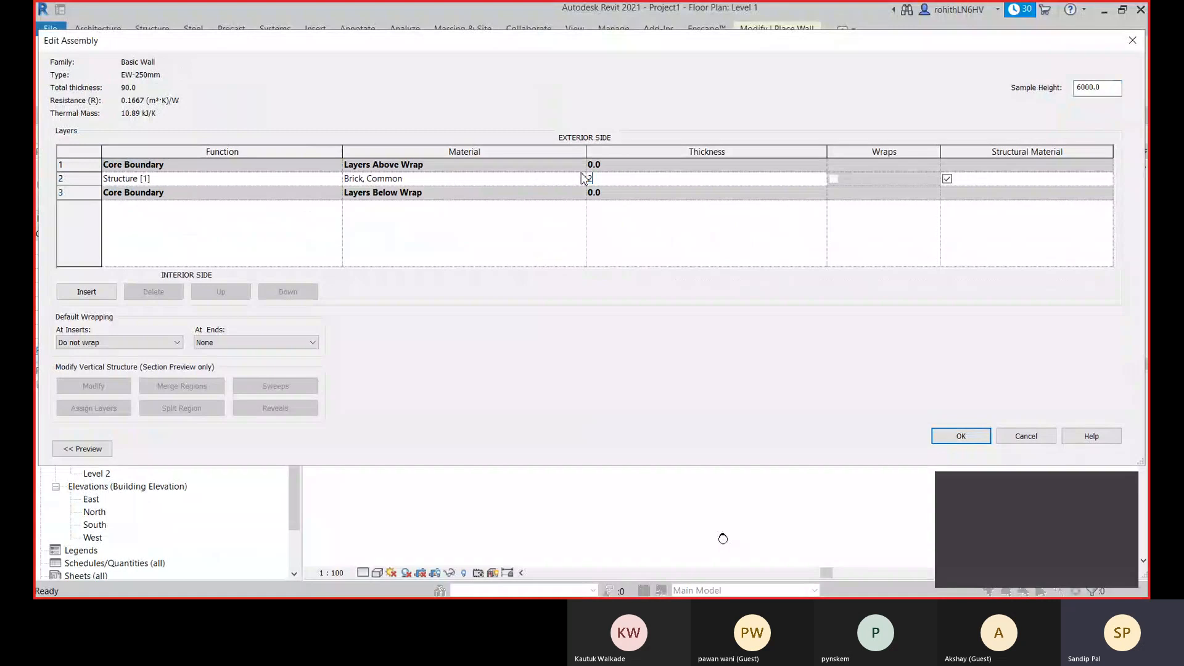
{"action": "type", "text": "225"}
{"action": "left_click_drag", "start_coordinate": [593, 178], "coordinate": [587, 179]}
{"action": "key", "text": "BackSpace"}
{"action": "left_click", "coordinate": [608, 231]}
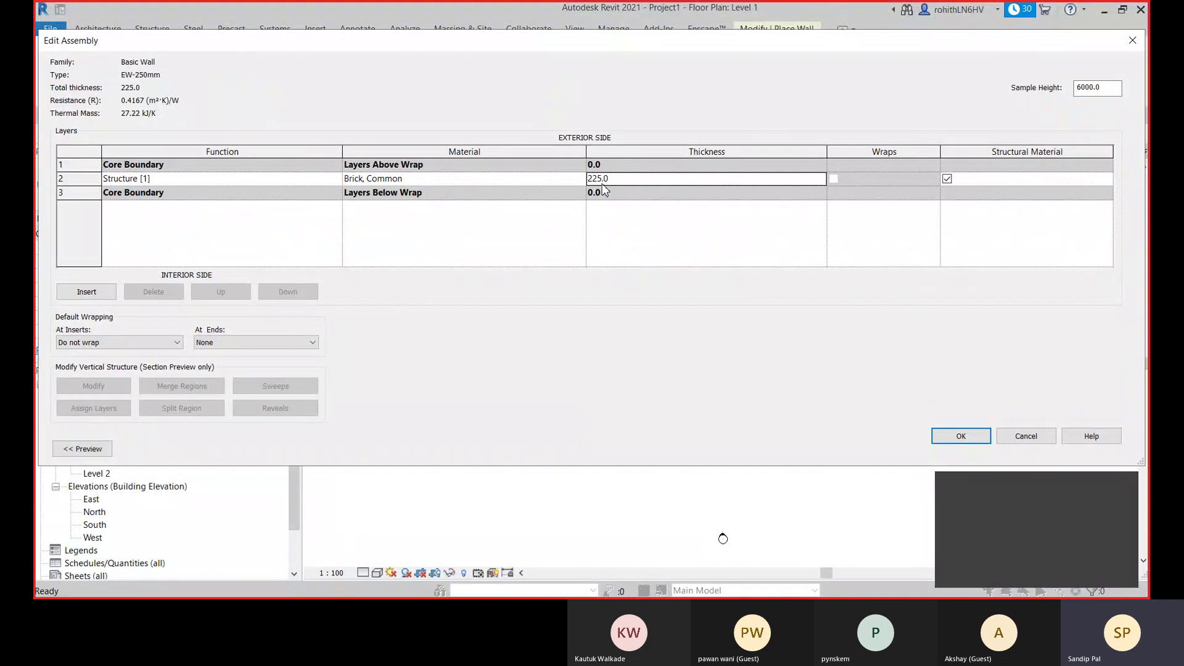
- Insert two layers in the assembly and place one outside the exterior core boundary and the other outside the interior core boundary
{"action": "left_click", "coordinate": [86, 292]}
{"action": "left_click", "coordinate": [86, 293]}
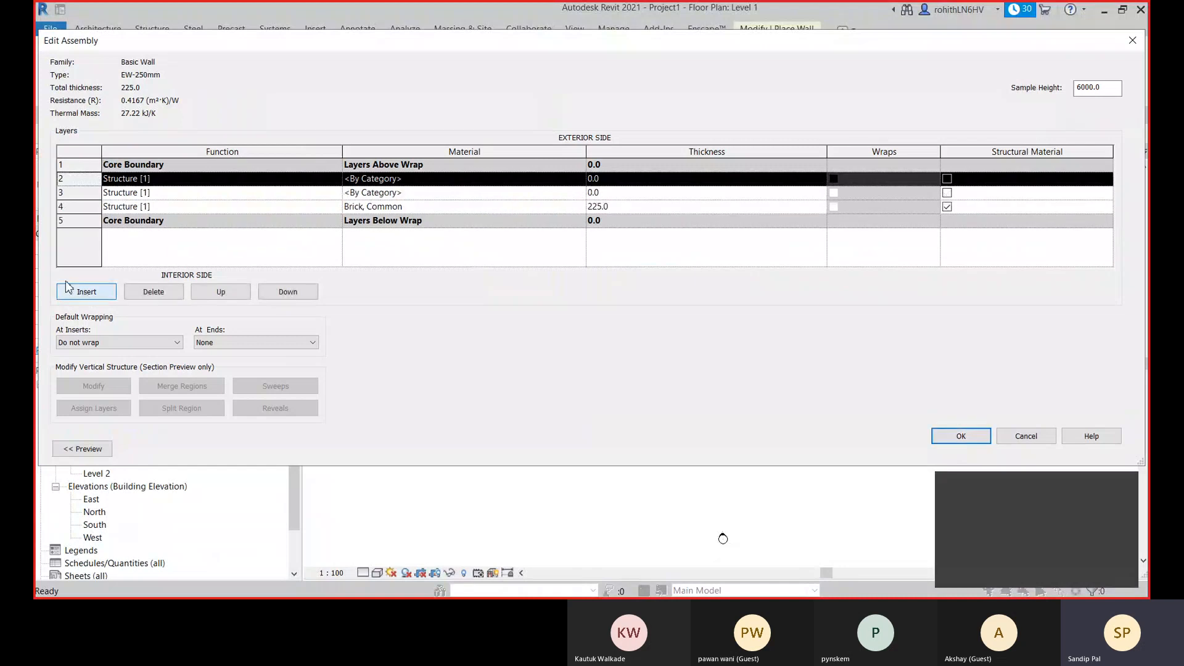
{"action": "left_click", "coordinate": [221, 293]}
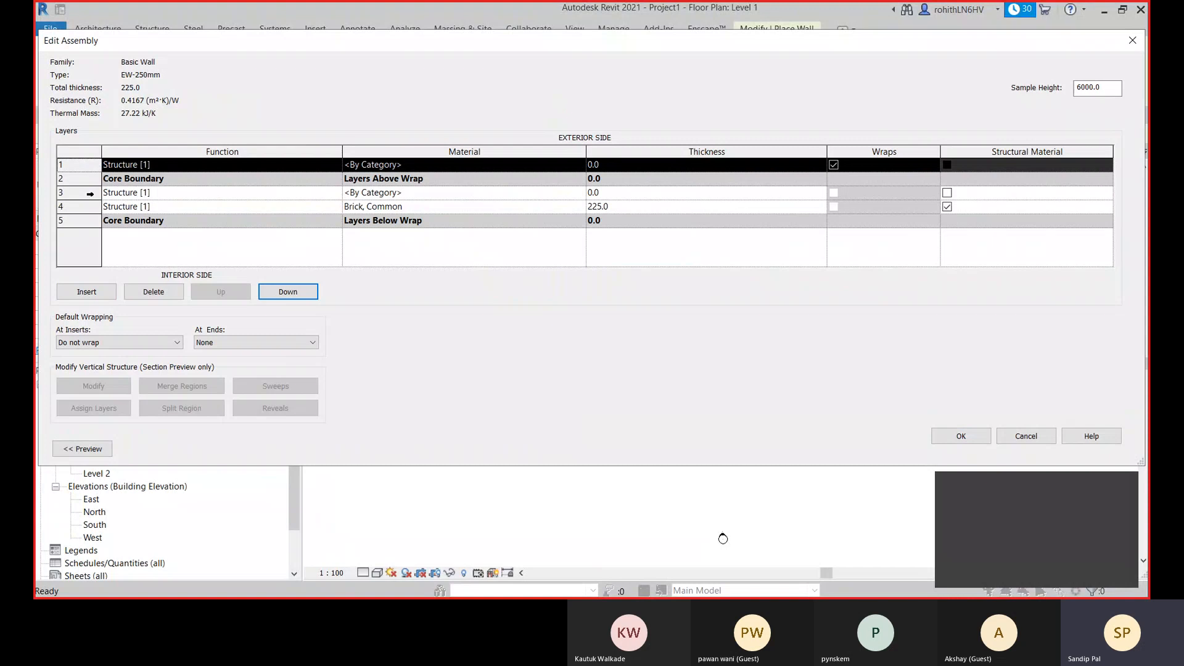
{"action": "left_click", "coordinate": [90, 194]}
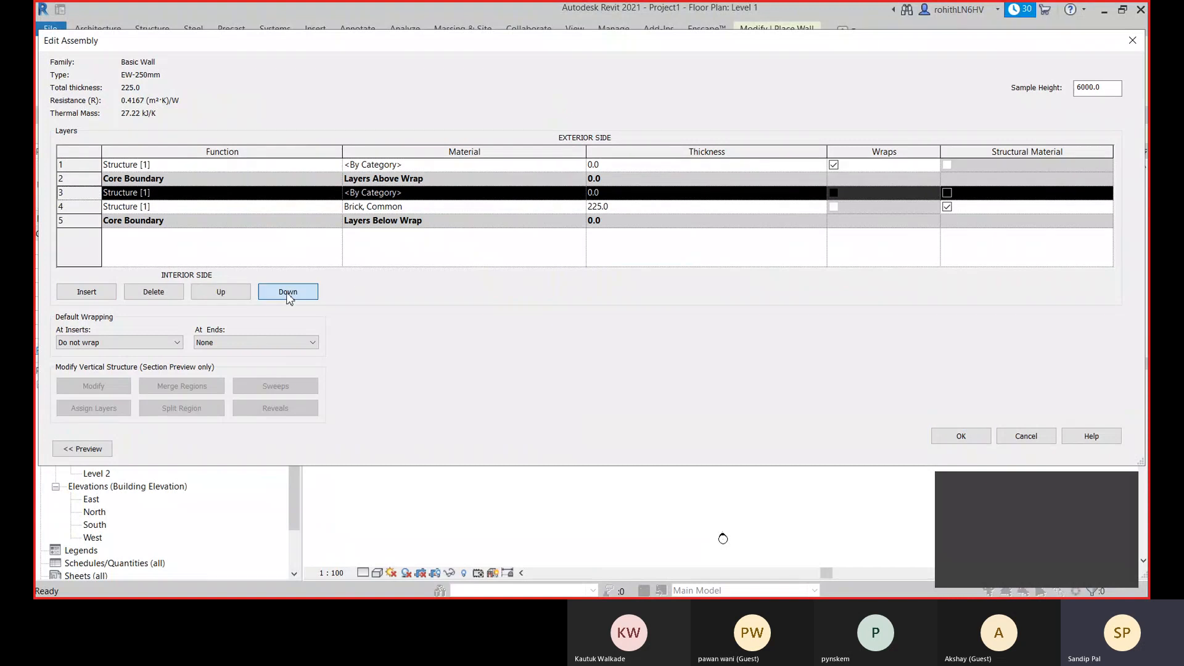
{"action": "double_click", "coordinate": [288, 293]}
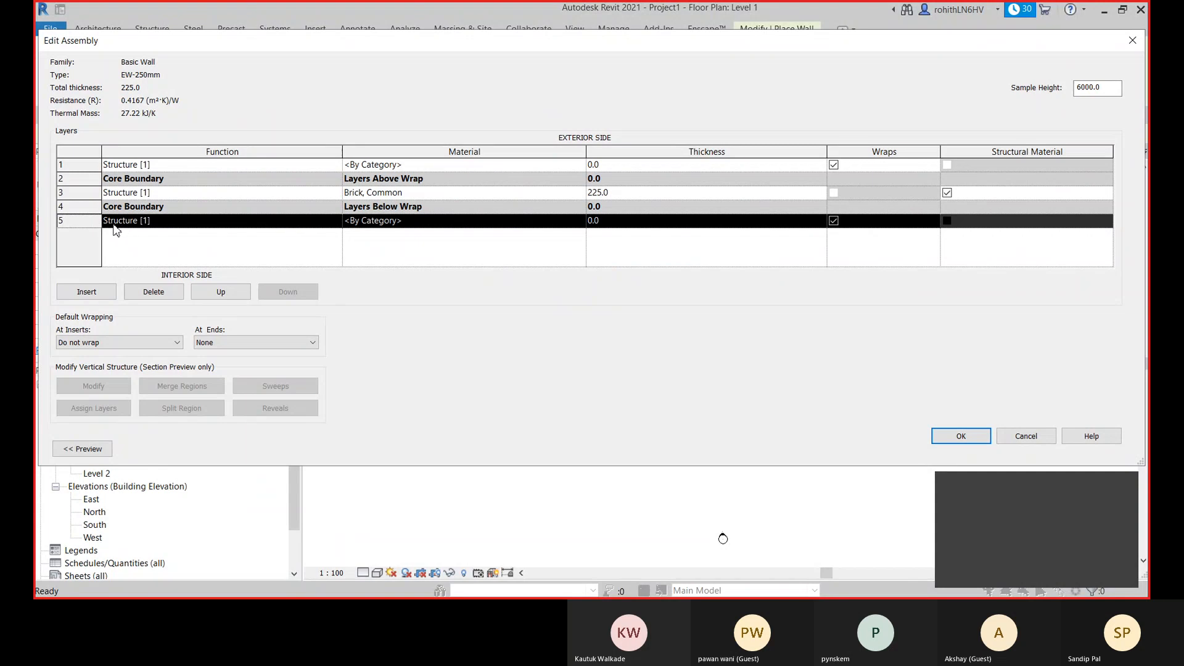
- Set the exterior layer's function to Finish 1 [4] and the interior layer's function to Finish 2 [5]
{"action": "left_click", "coordinate": [338, 165]}
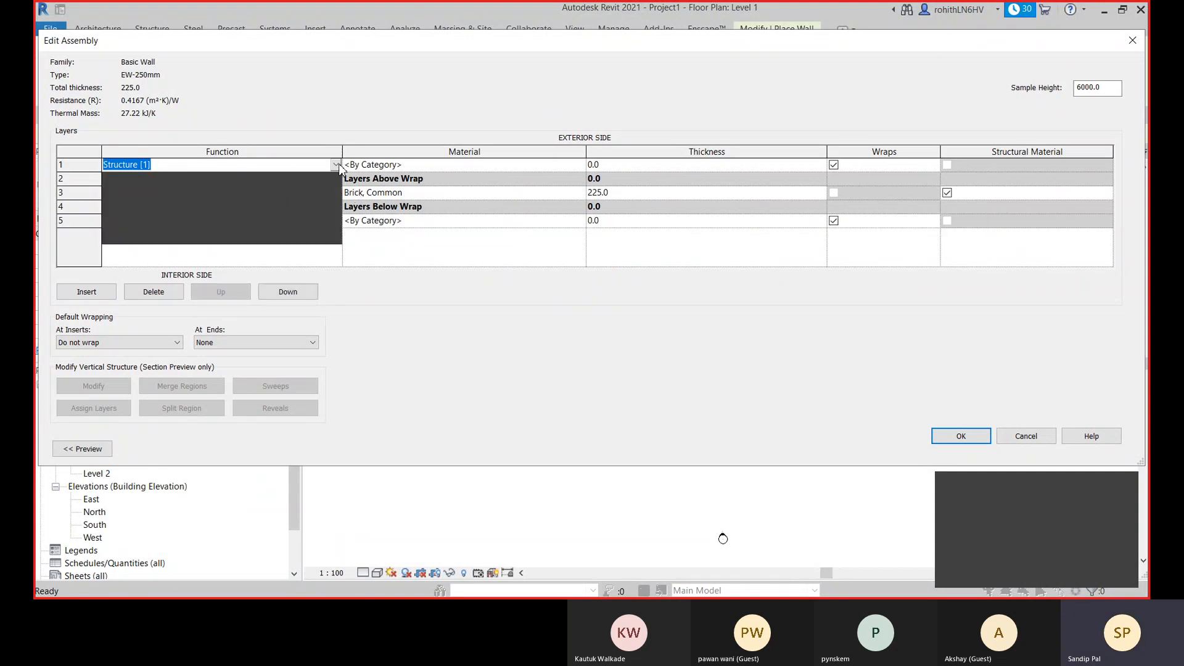
{"action": "left_click", "coordinate": [119, 220]}
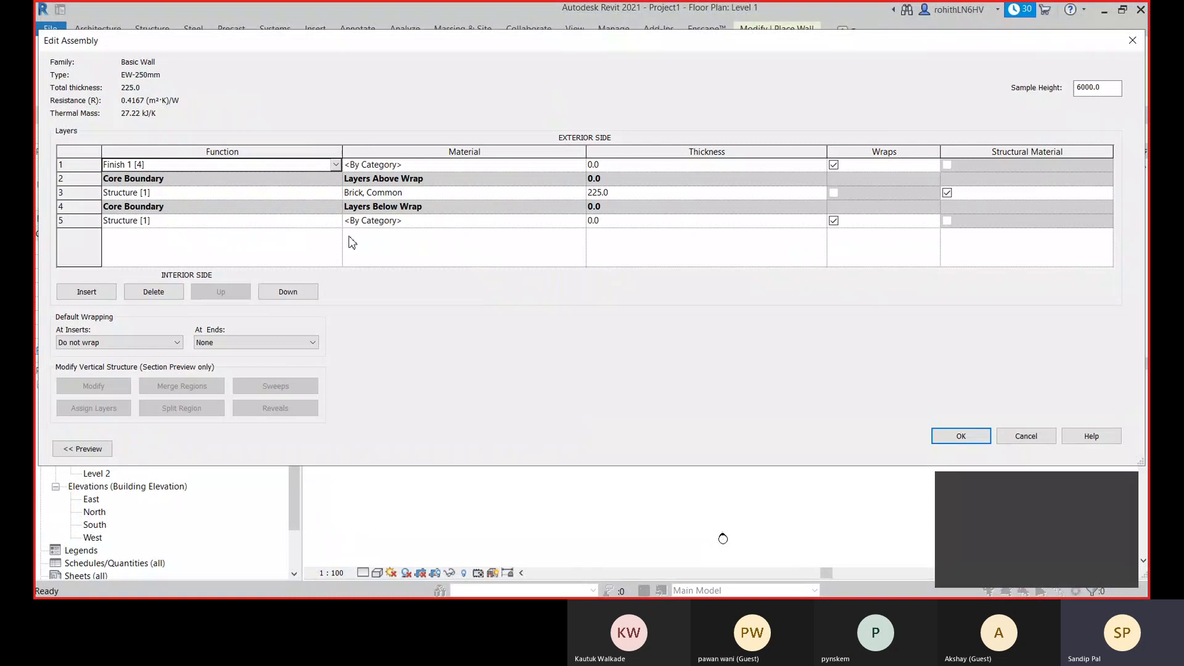
{"action": "left_click", "coordinate": [335, 220]}
{"action": "left_click", "coordinate": [117, 295]}
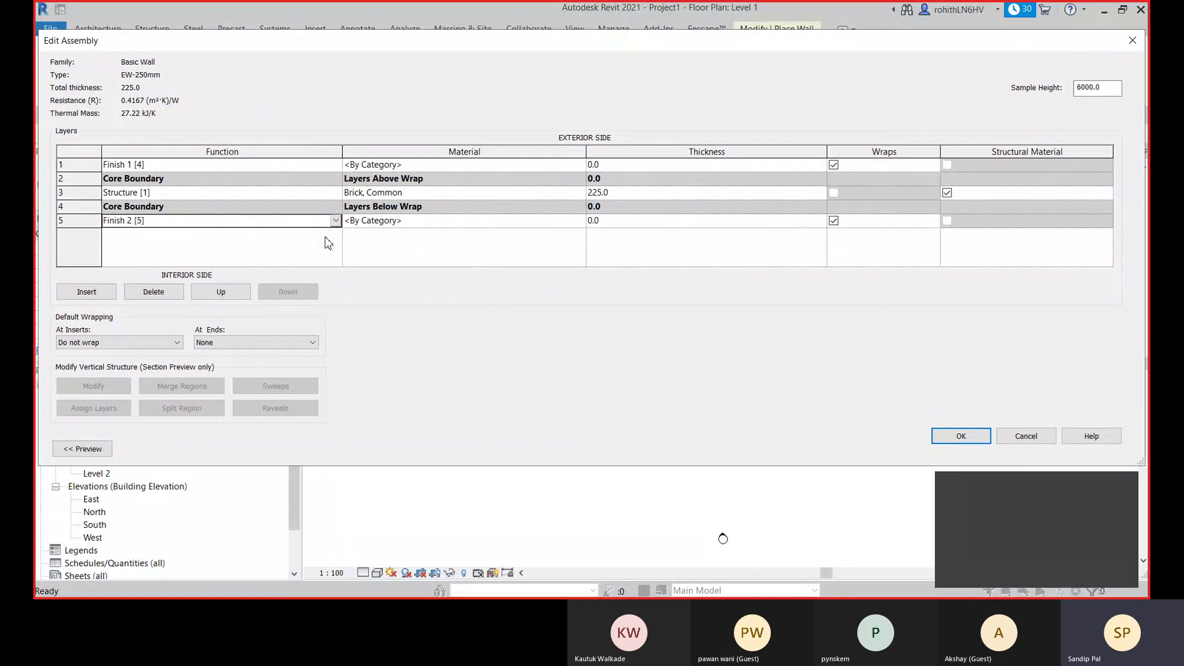
- For the Finish 2 layer's material, search for "plaster" and add Plaster from the AEC Materials library to the project materials
{"action": "left_click", "coordinate": [580, 222]}
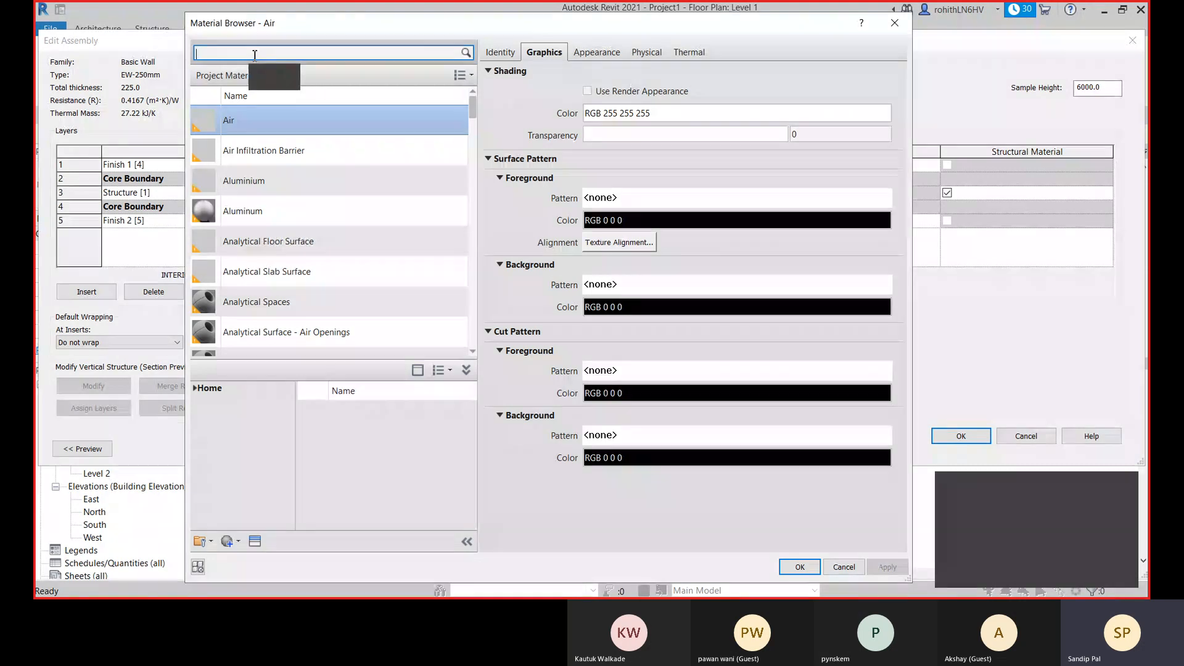
{"action": "type", "text": "plaster"}
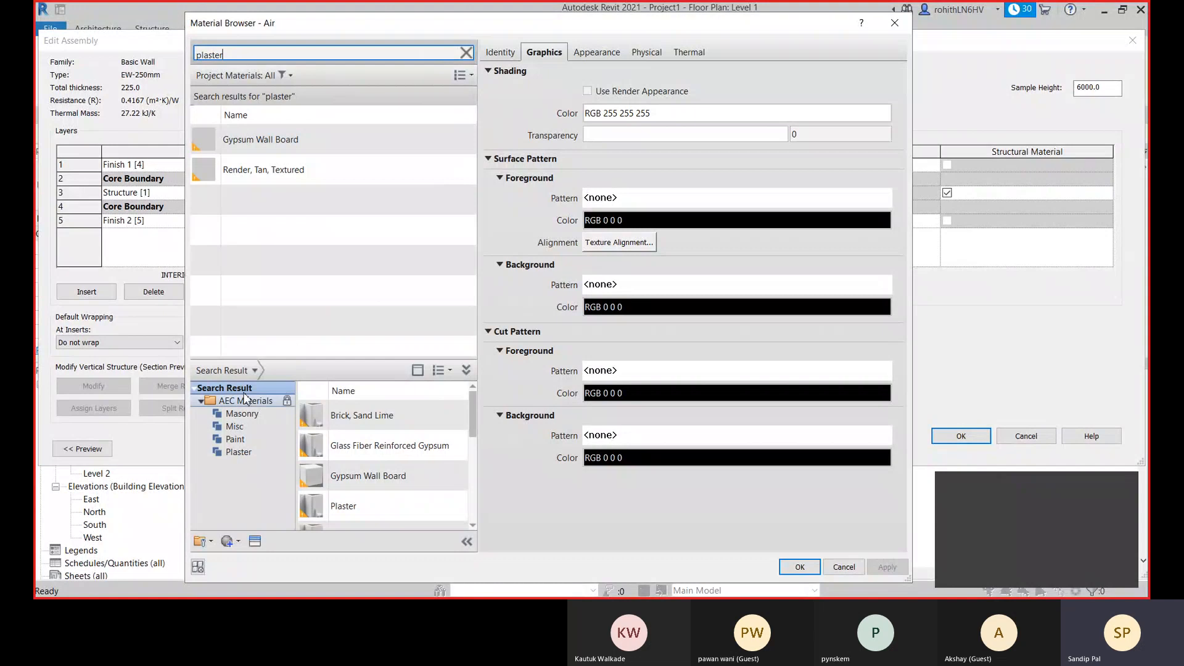
{"action": "scroll", "coordinate": [327, 444], "scroll_direction": "down", "scroll_amount": 1}
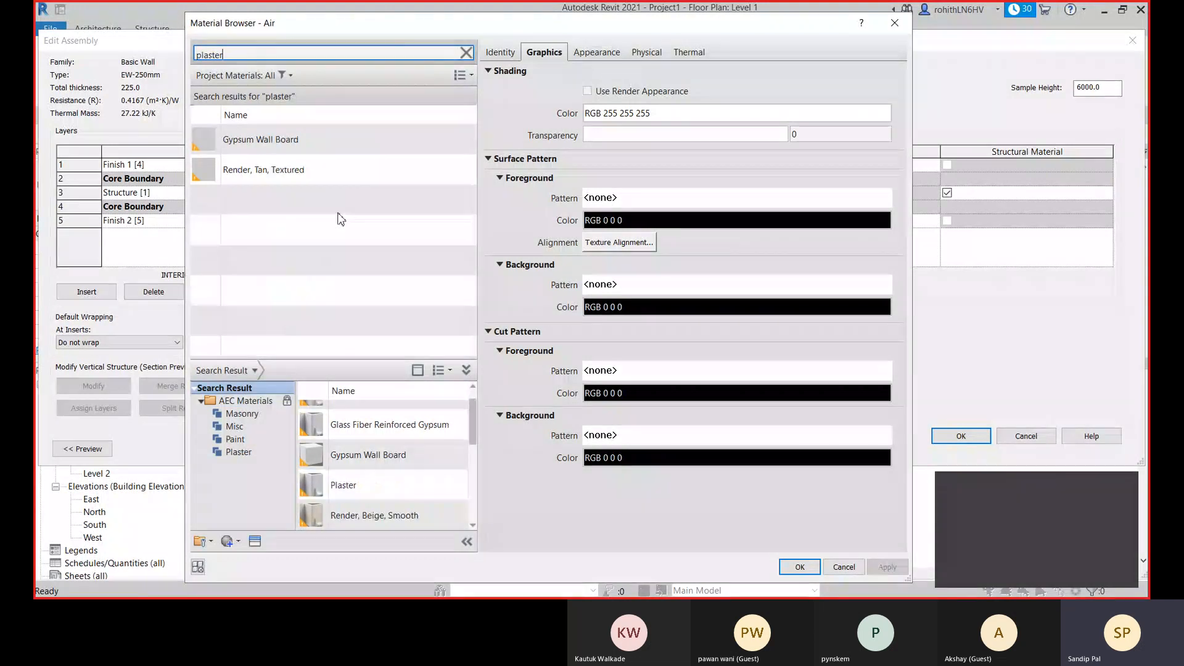
{"action": "scroll", "coordinate": [426, 455], "scroll_direction": "up", "scroll_amount": 1}
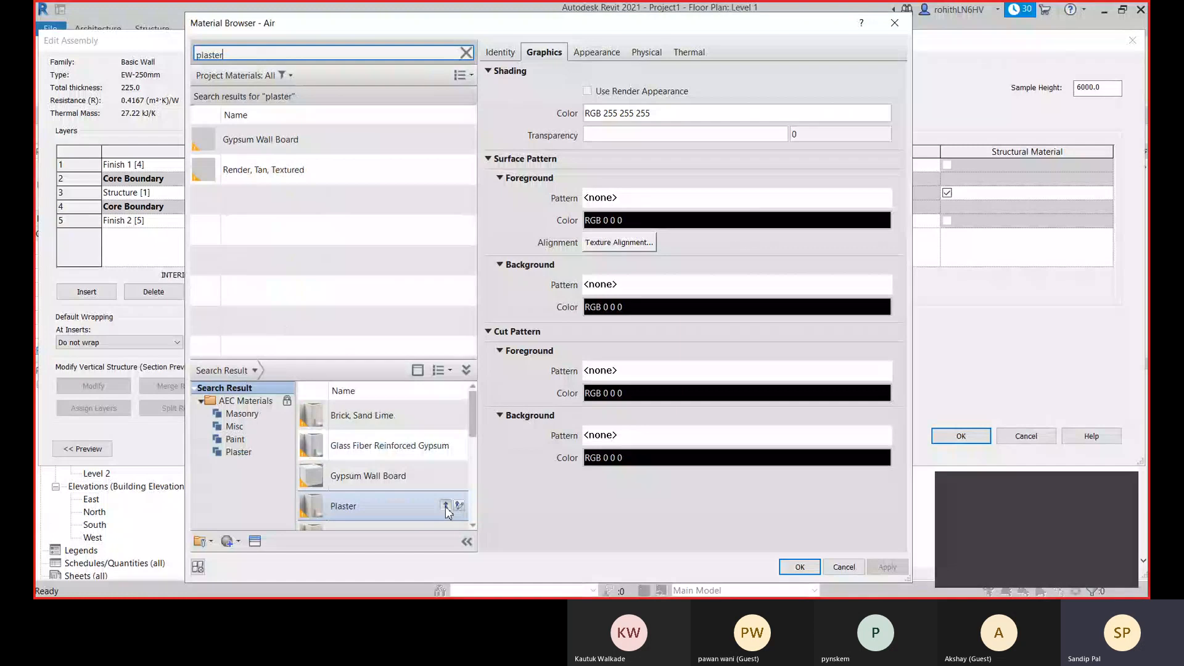
{"action": "left_click", "coordinate": [445, 505]}
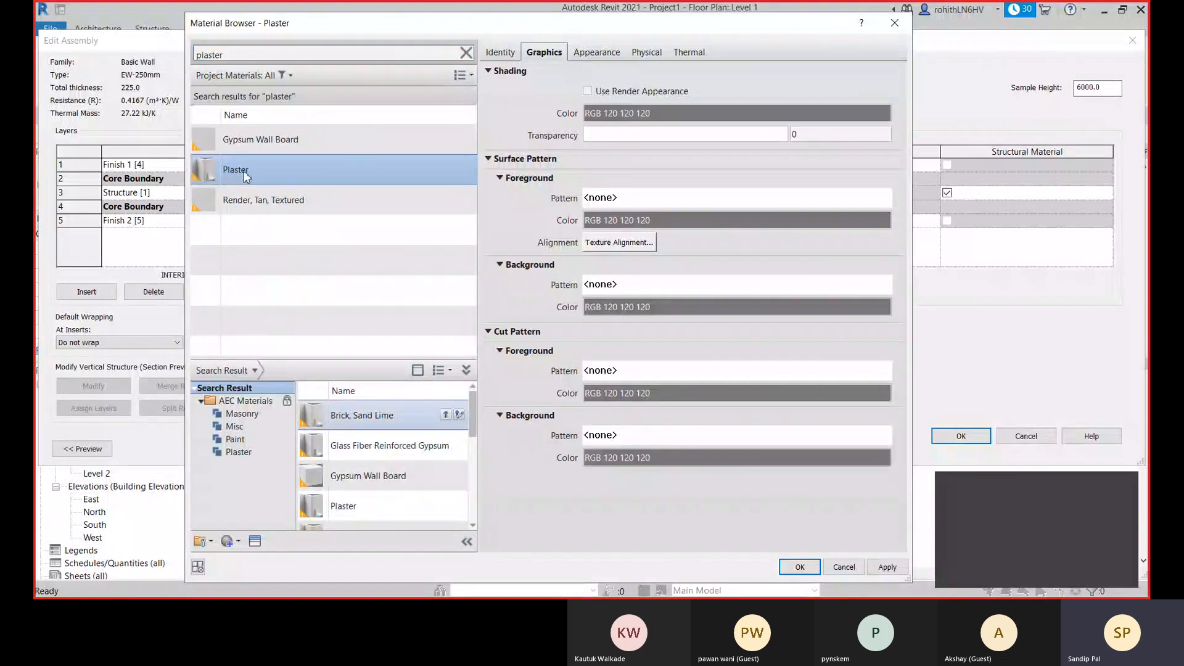
- Lower the brightness of the Plaster material's appearance image, Finishes.Plaster.Stucco.Fine.White.jpg
{"action": "left_click", "coordinate": [596, 53]}
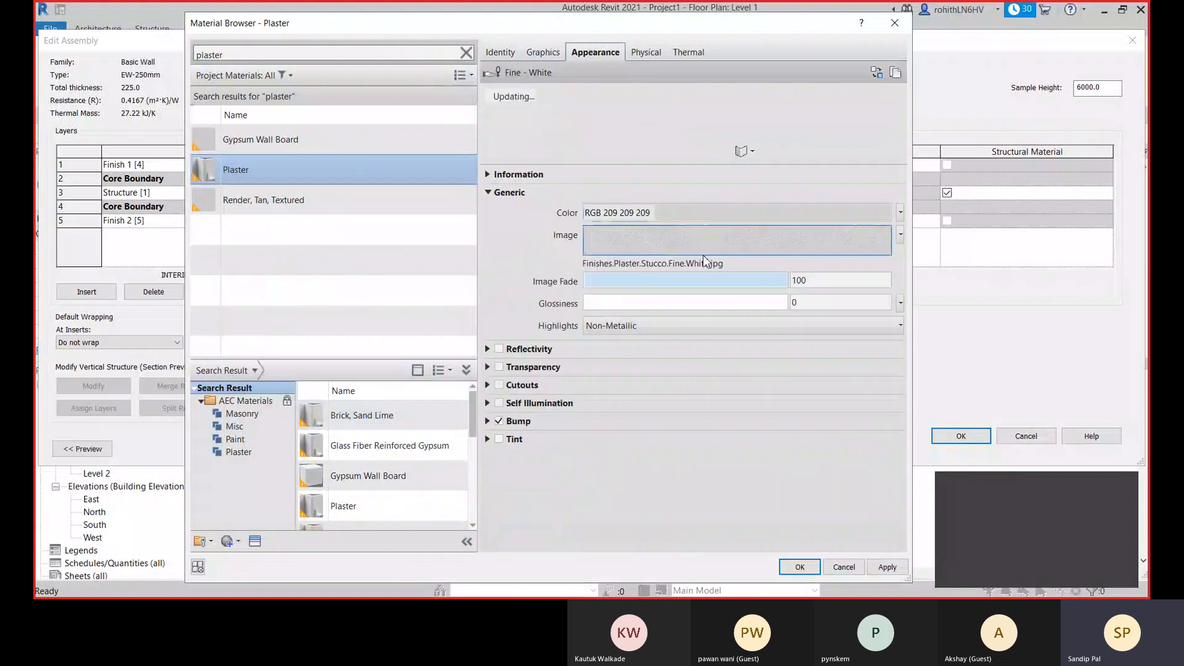
{"action": "left_click", "coordinate": [782, 243]}
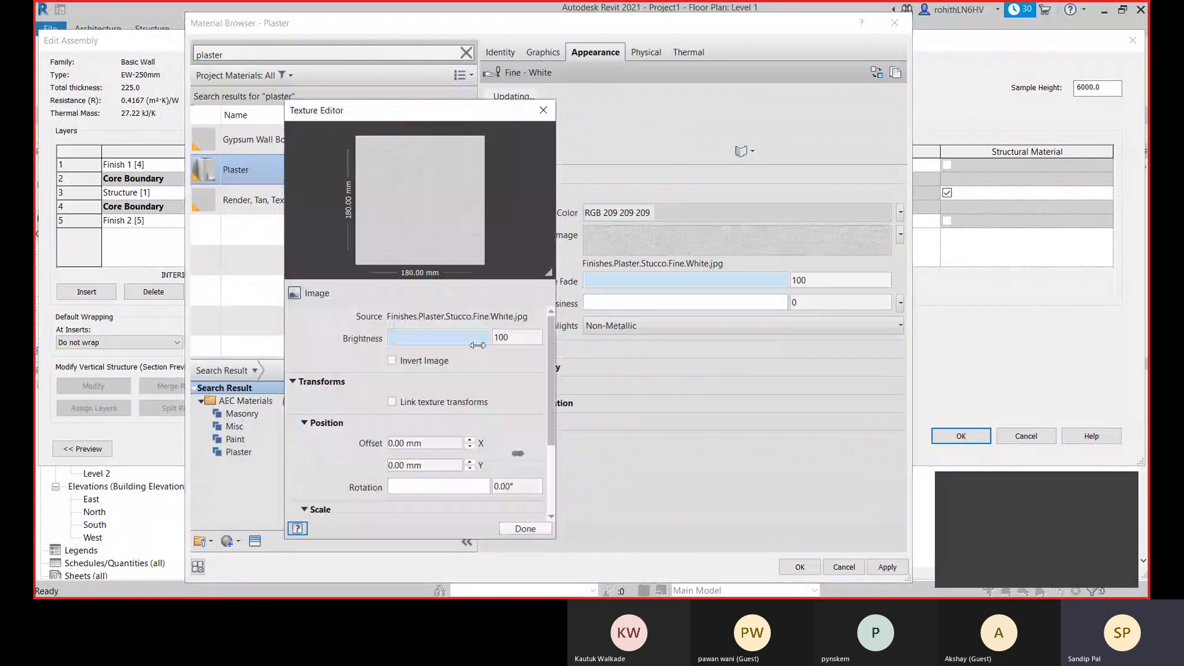
{"action": "left_click", "coordinate": [456, 340]}
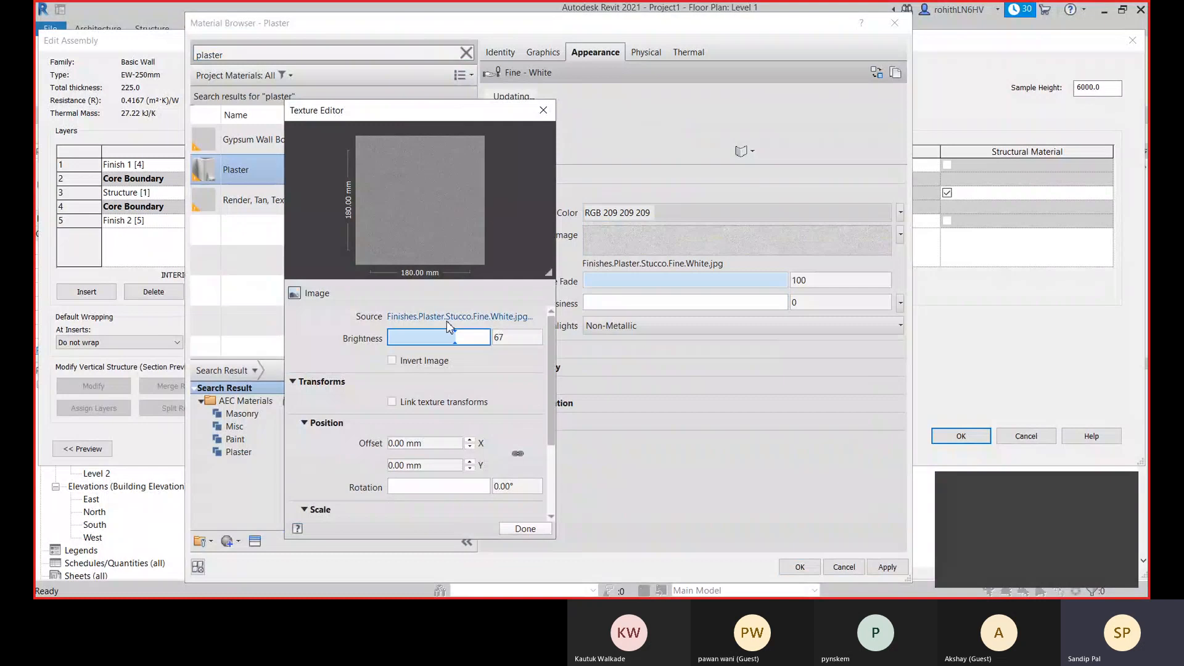
{"action": "left_click", "coordinate": [461, 336]}
{"action": "left_click_drag", "start_coordinate": [553, 394], "coordinate": [553, 459]}
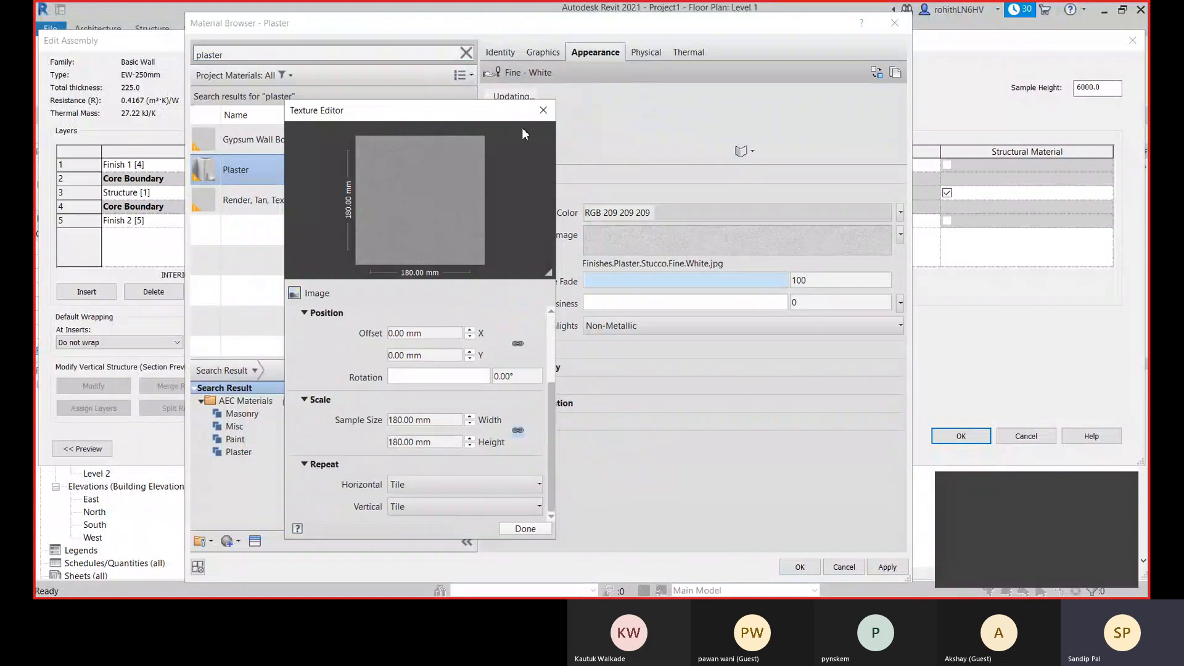
{"action": "left_click", "coordinate": [523, 529]}
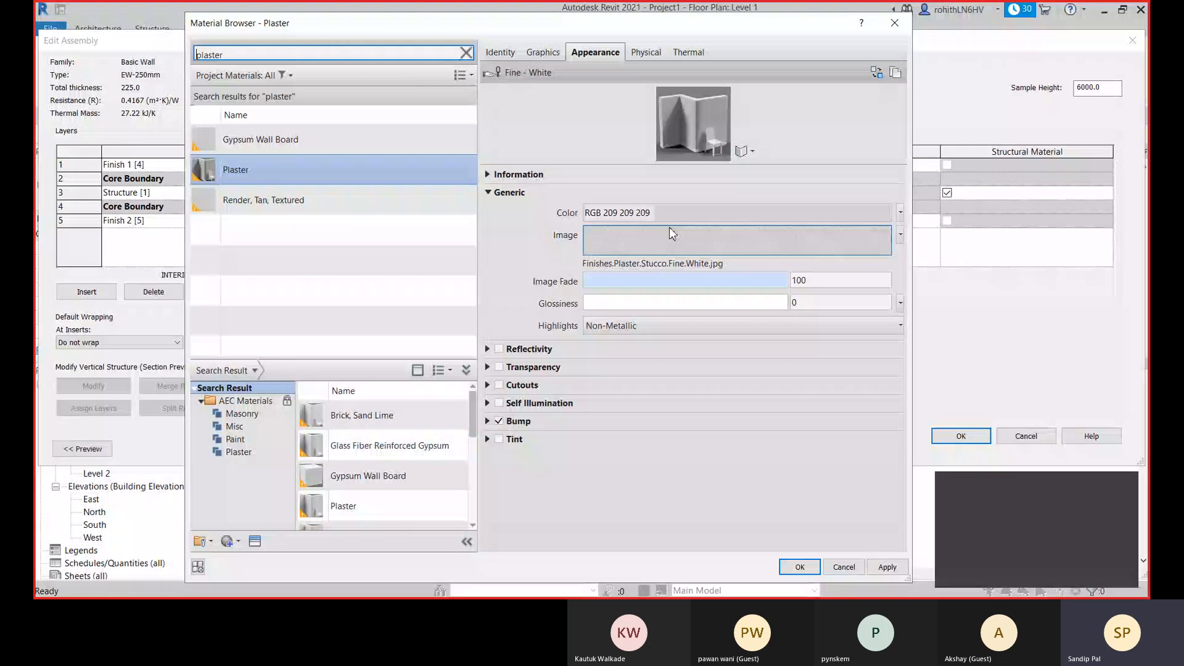
- Make the Plaster material's shading use its render appearance
{"action": "left_click", "coordinate": [544, 52]}
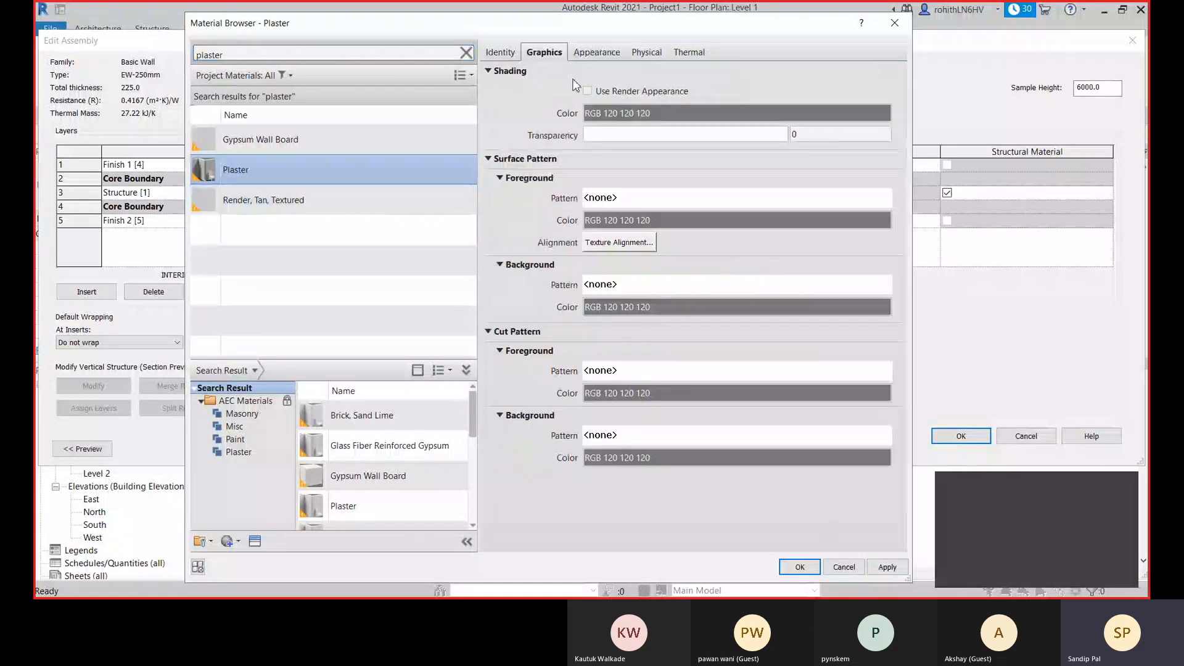
{"action": "left_click", "coordinate": [601, 54]}
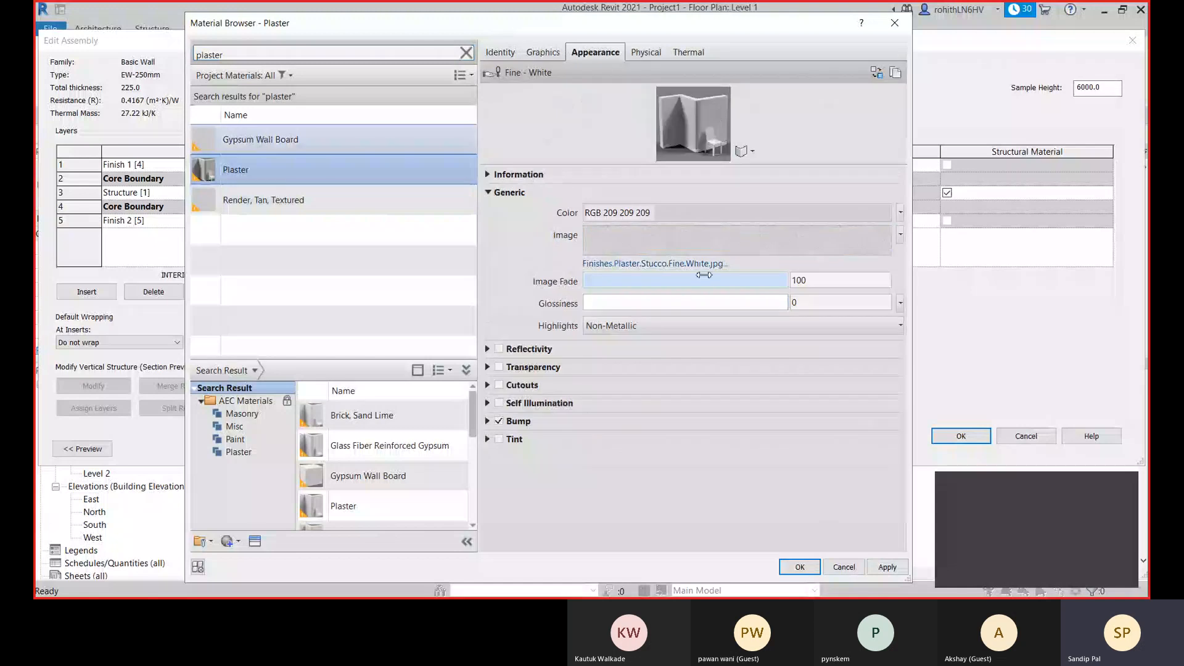
{"action": "left_click", "coordinate": [524, 54]}
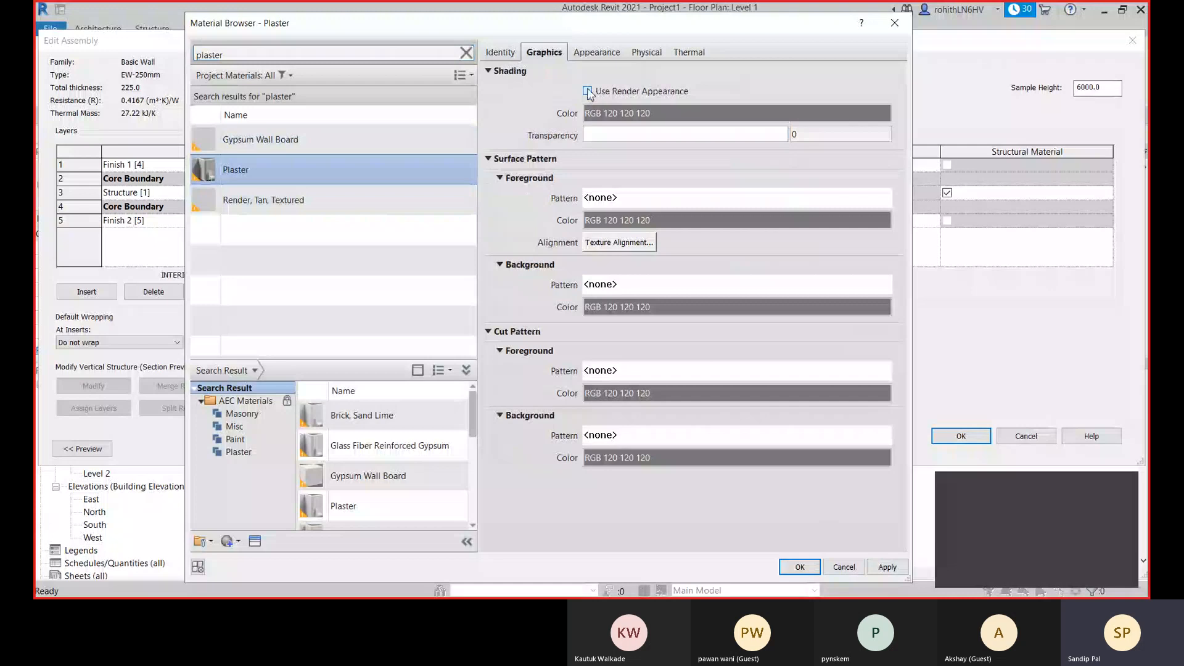
{"action": "left_click", "coordinate": [587, 92]}
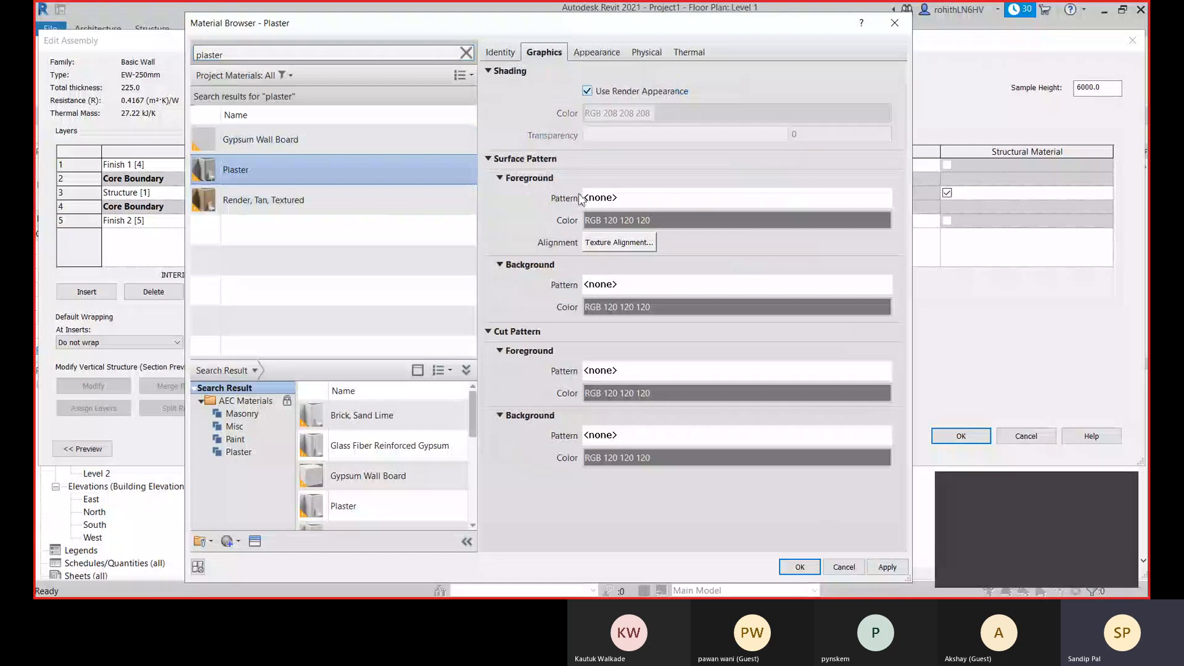
- Enter 1:4 as the Plaster material's model in its product information and assign the material to the Finish 2 layer
{"action": "left_click", "coordinate": [498, 53]}
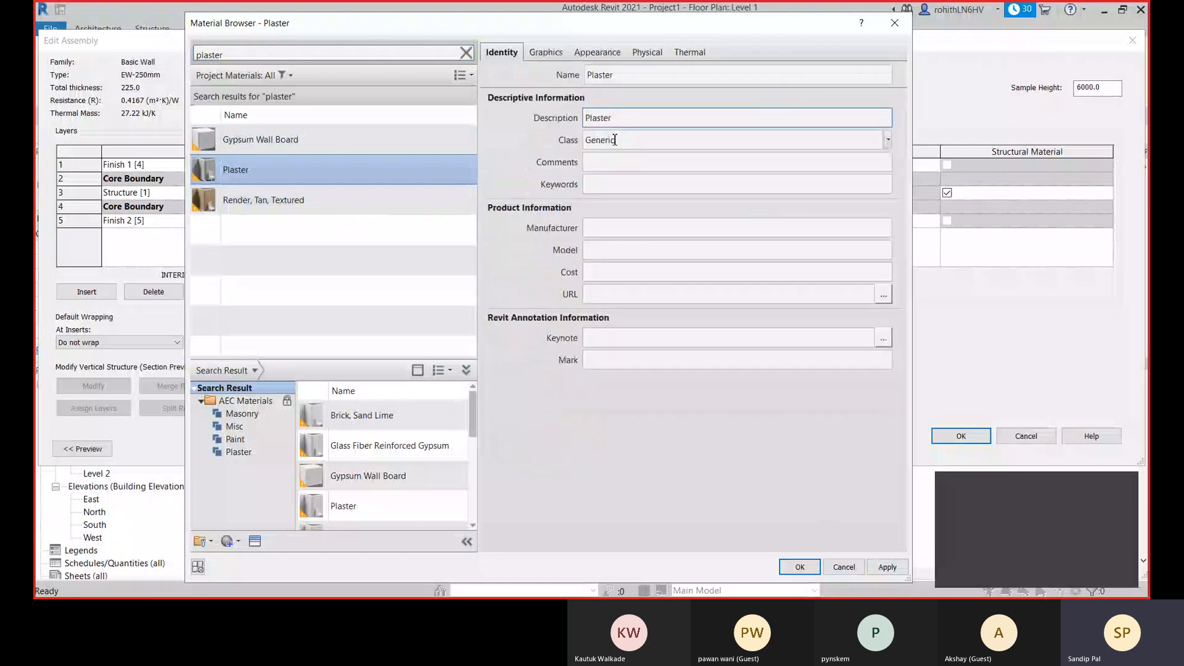
{"action": "left_click", "coordinate": [622, 77]}
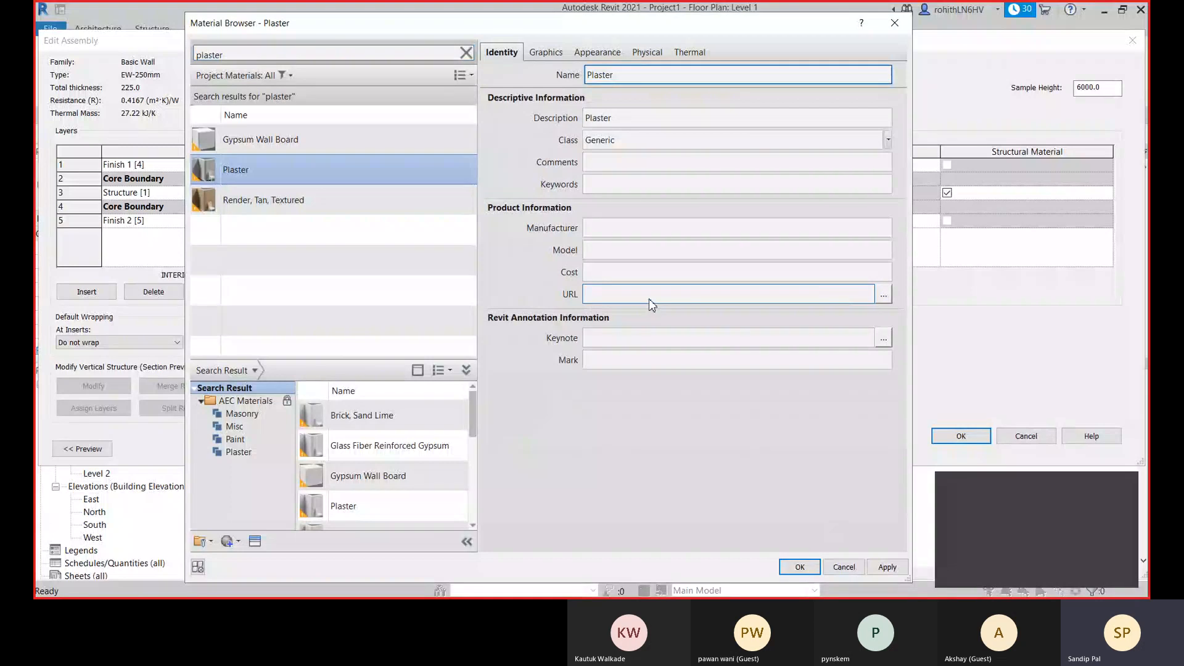
{"action": "left_click", "coordinate": [605, 253]}
{"action": "type", "text": "1"}
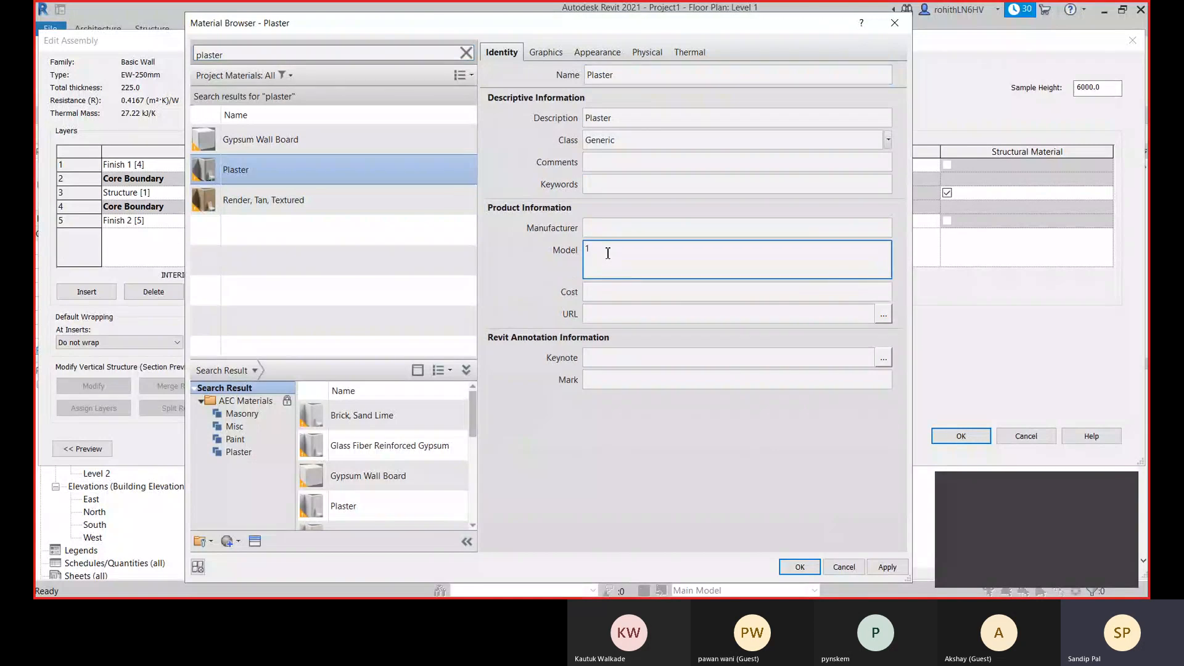
{"action": "type", "text": ":4"}
{"action": "left_click", "coordinate": [618, 296]}
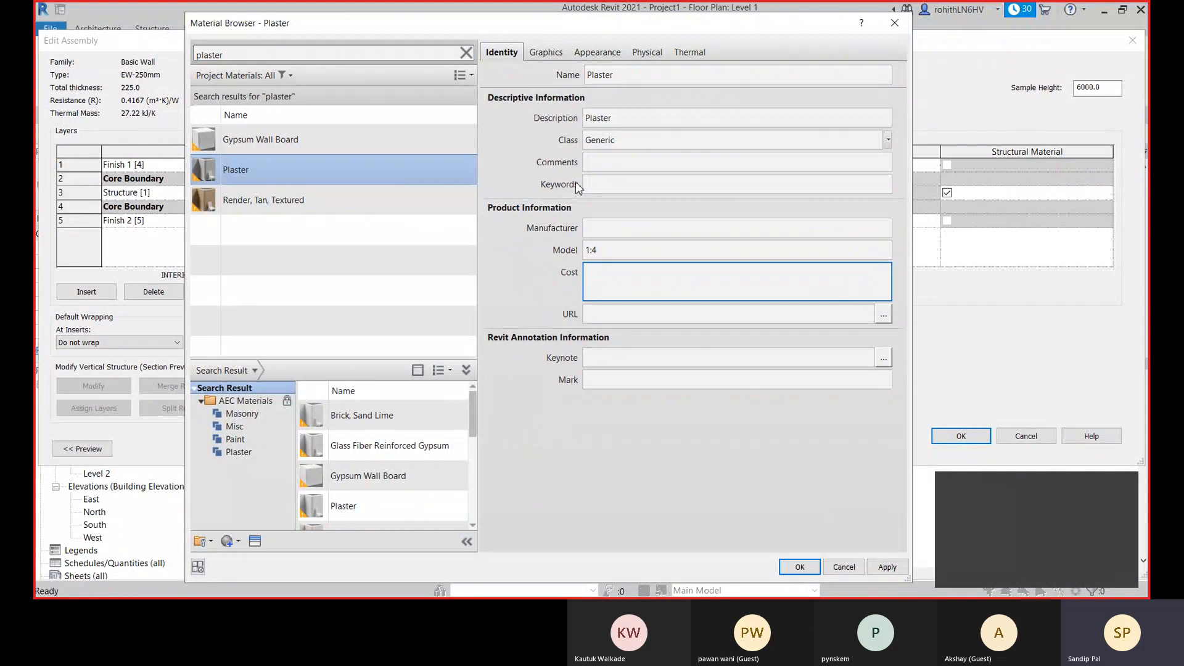
{"action": "left_click", "coordinate": [895, 573]}
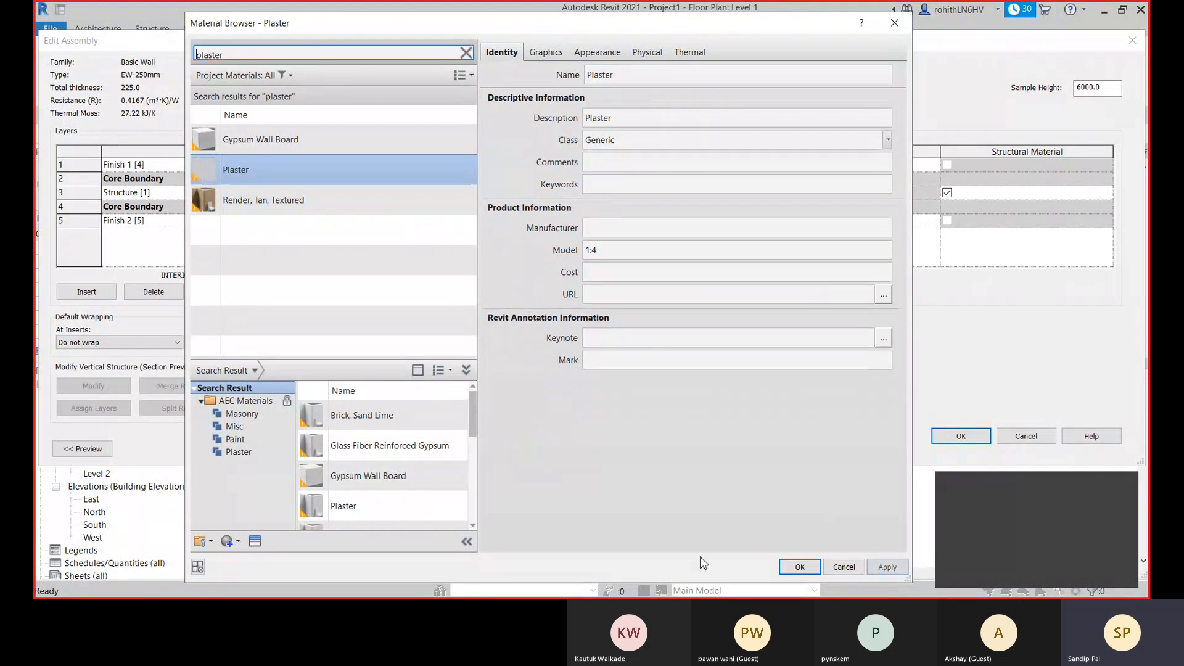
{"action": "left_click", "coordinate": [799, 568]}
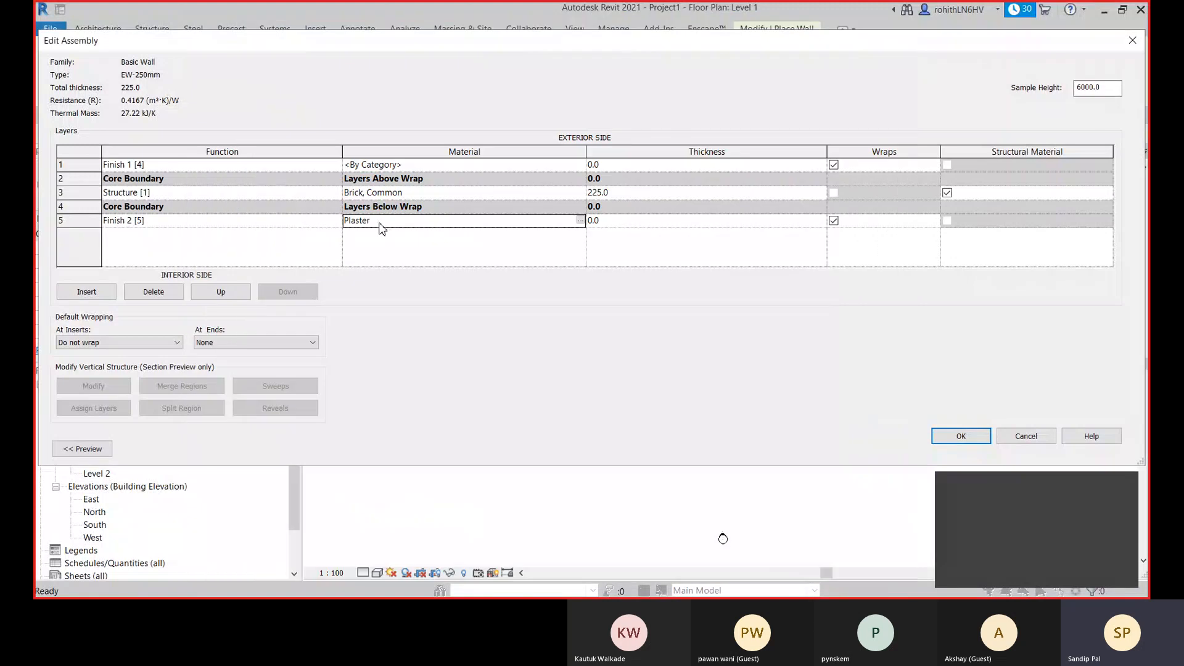
- Set the Finish 2 layer's thickness to 12 mm and copy its Plaster material to the Finish 1 layer
{"action": "left_click", "coordinate": [611, 222]}
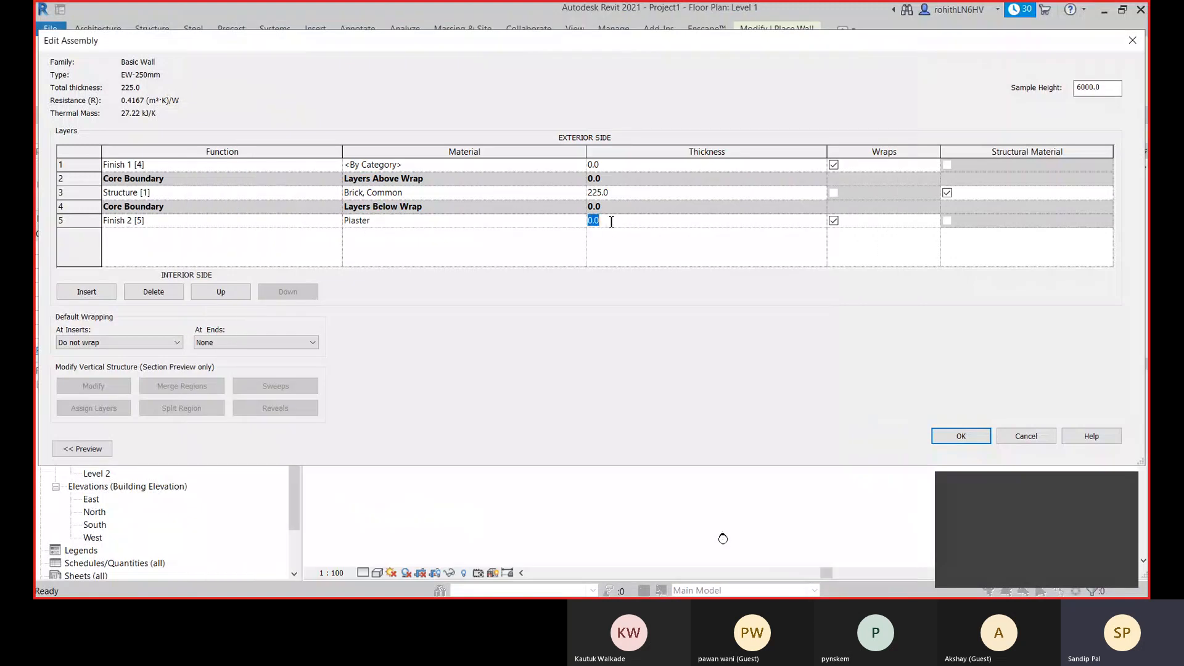
{"action": "type", "text": "12"}
{"action": "left_click", "coordinate": [394, 222]}
{"action": "key", "text": "ctrl+c"}
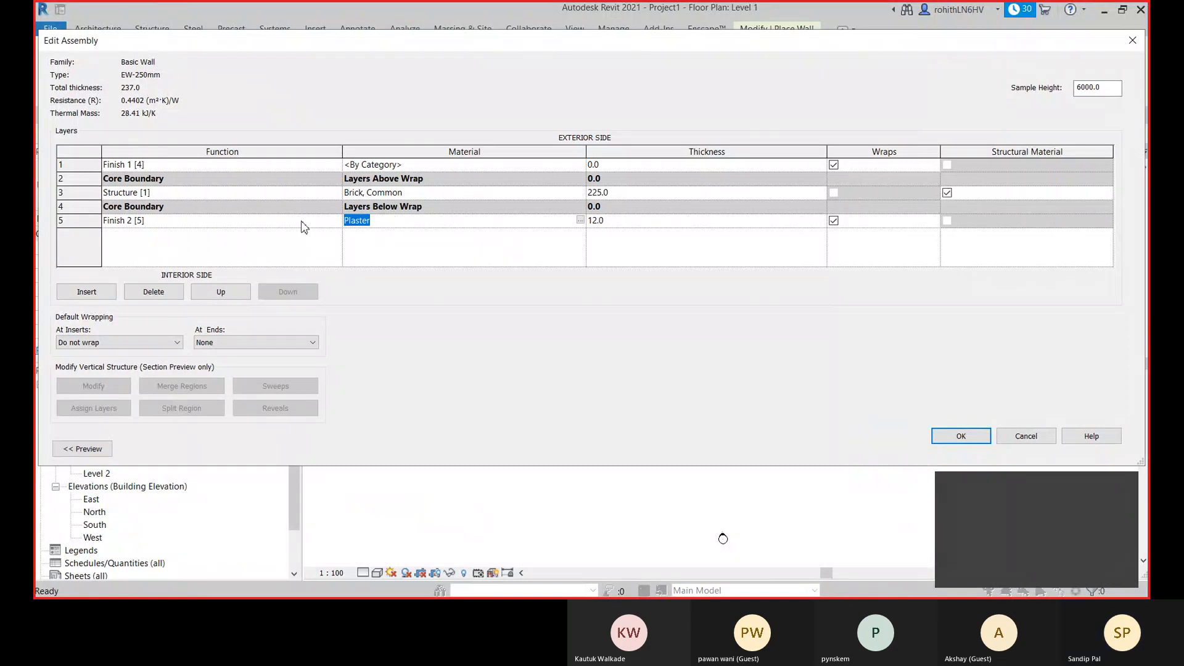
{"action": "left_click", "coordinate": [410, 164]}
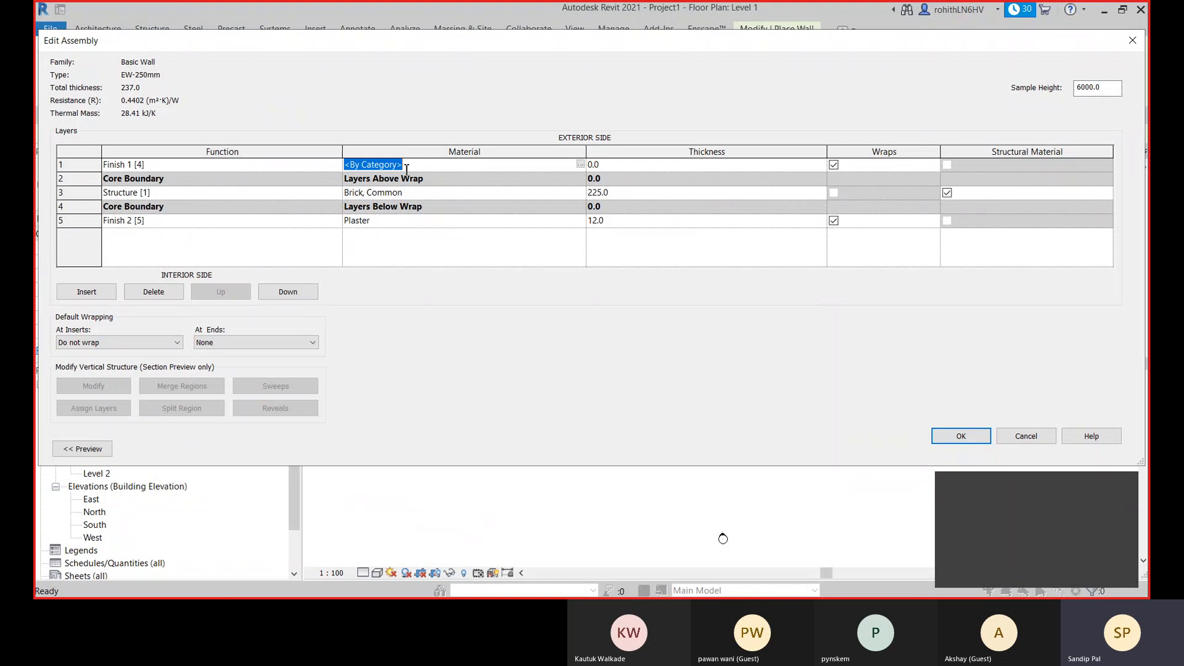
{"action": "key", "text": "ctrl+v"}
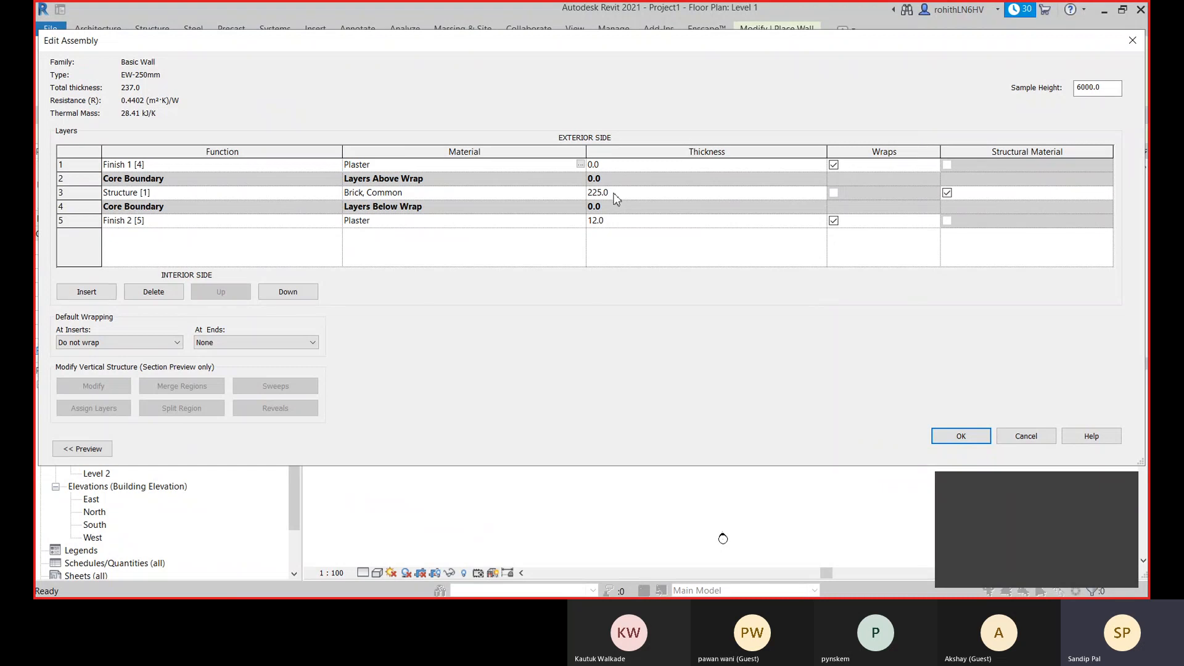
- Set the Finish 1 layer's thickness to 13 mm
{"action": "left_click", "coordinate": [624, 164]}
{"action": "type", "text": "13"}
{"action": "left_click", "coordinate": [636, 222]}
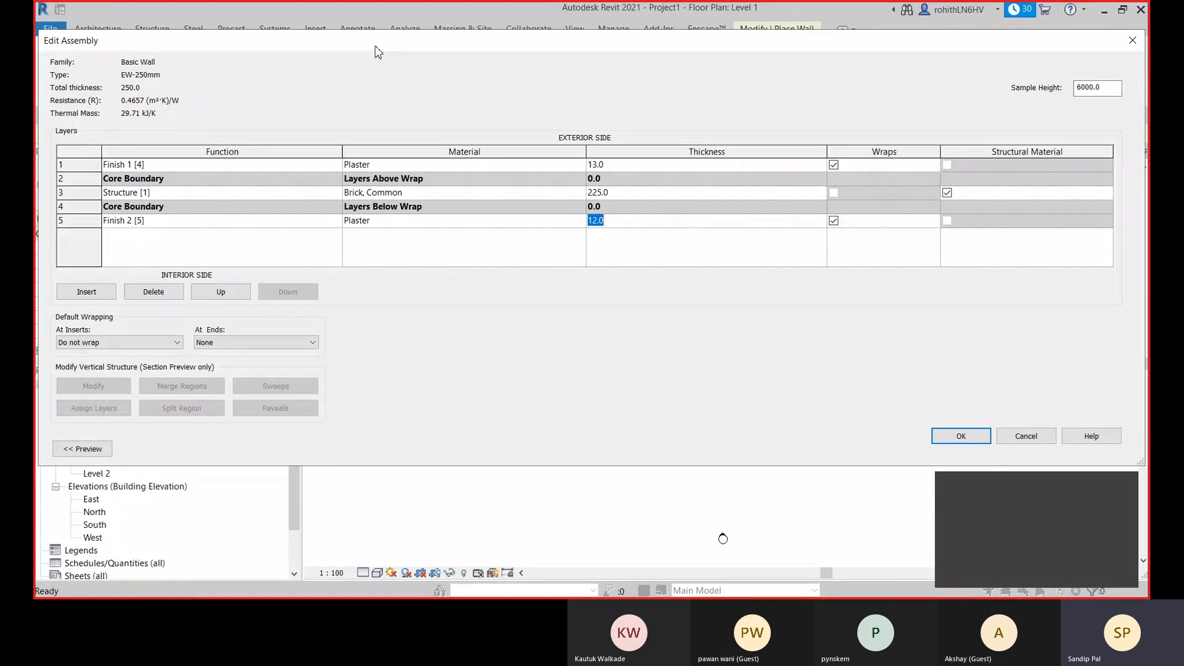
- Show the section preview of the EW-250mm wall and highlight the Finish 2 and Finish 1 layers in it
{"action": "left_click_drag", "start_coordinate": [375, 46], "coordinate": [556, 35]}
{"action": "left_click", "coordinate": [266, 439]}
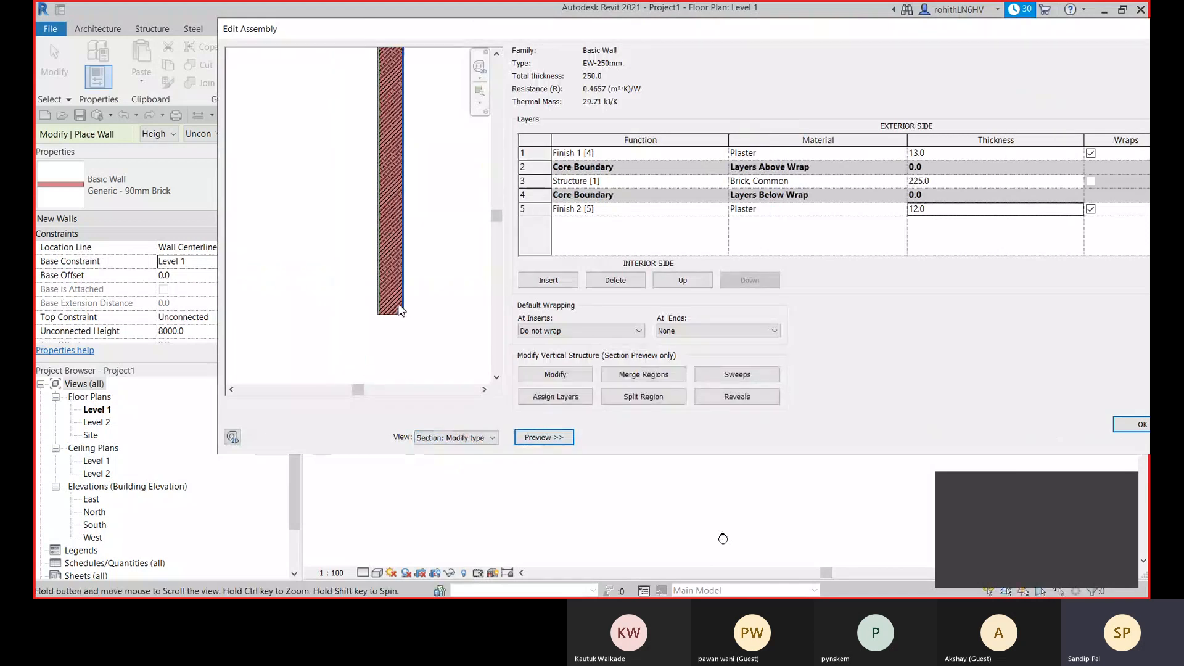
{"action": "scroll", "coordinate": [389, 309], "scroll_direction": "up", "scroll_amount": 3}
{"action": "left_click", "coordinate": [547, 212]}
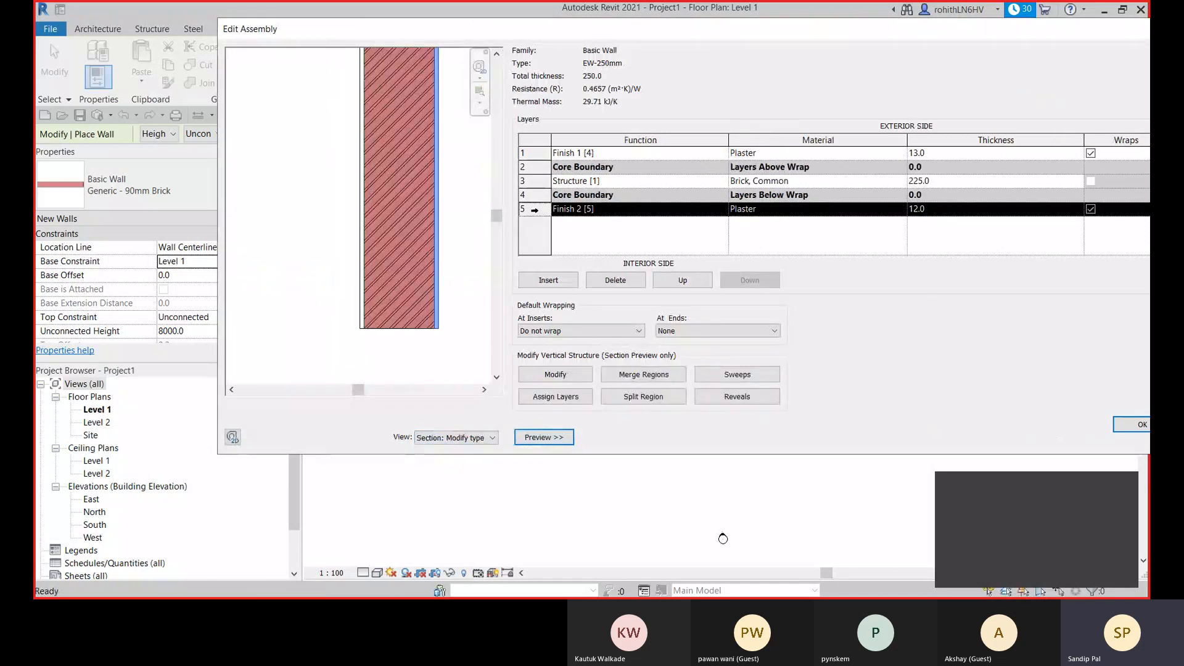
{"action": "scroll", "coordinate": [435, 310], "scroll_direction": "up", "scroll_amount": 1}
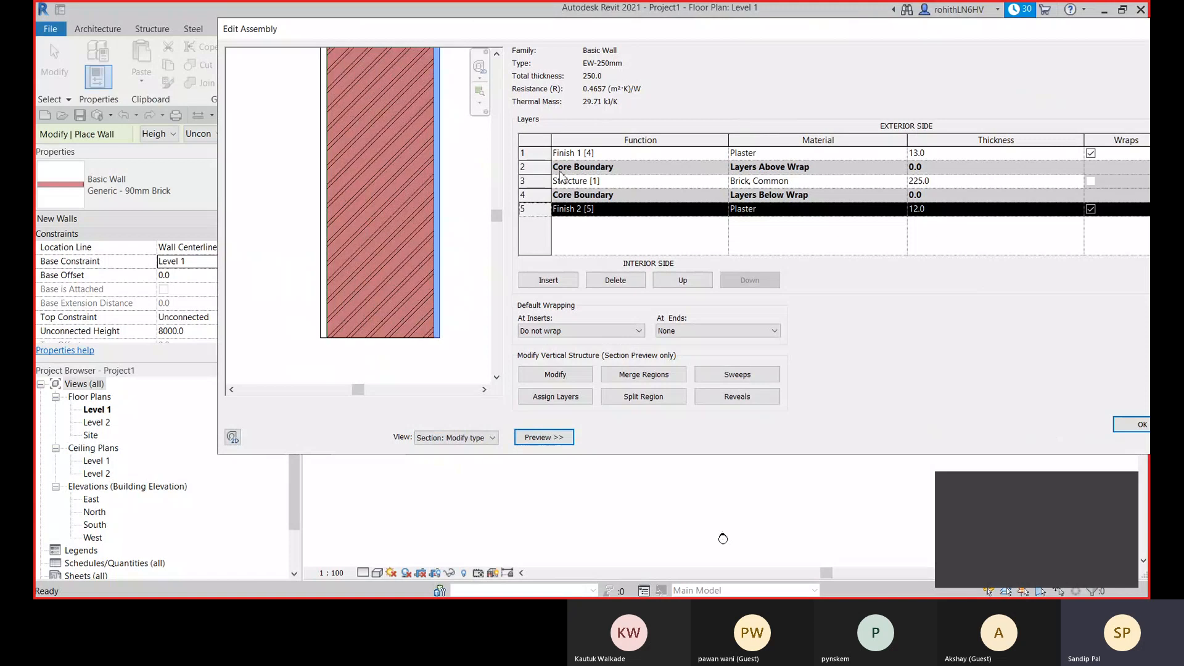
{"action": "left_click", "coordinate": [537, 153]}
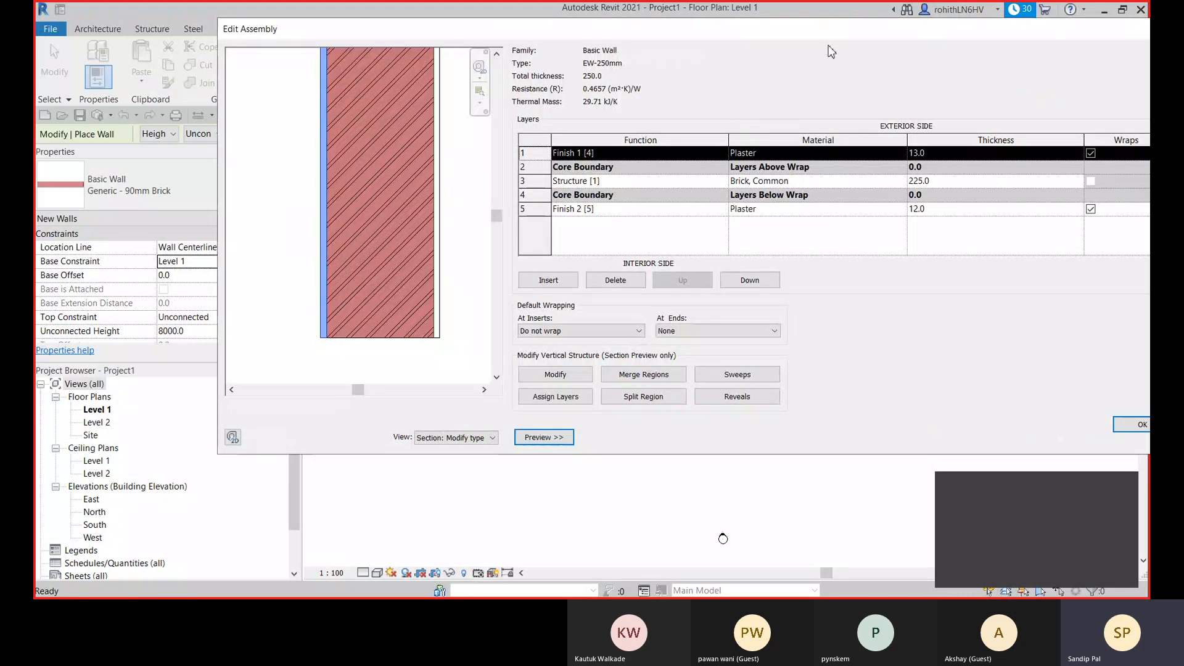
- Insert a layer between Finish 1 and the exterior core boundary and set its function to Membrane Layer
{"action": "left_click_drag", "start_coordinate": [823, 29], "coordinate": [720, 30]}
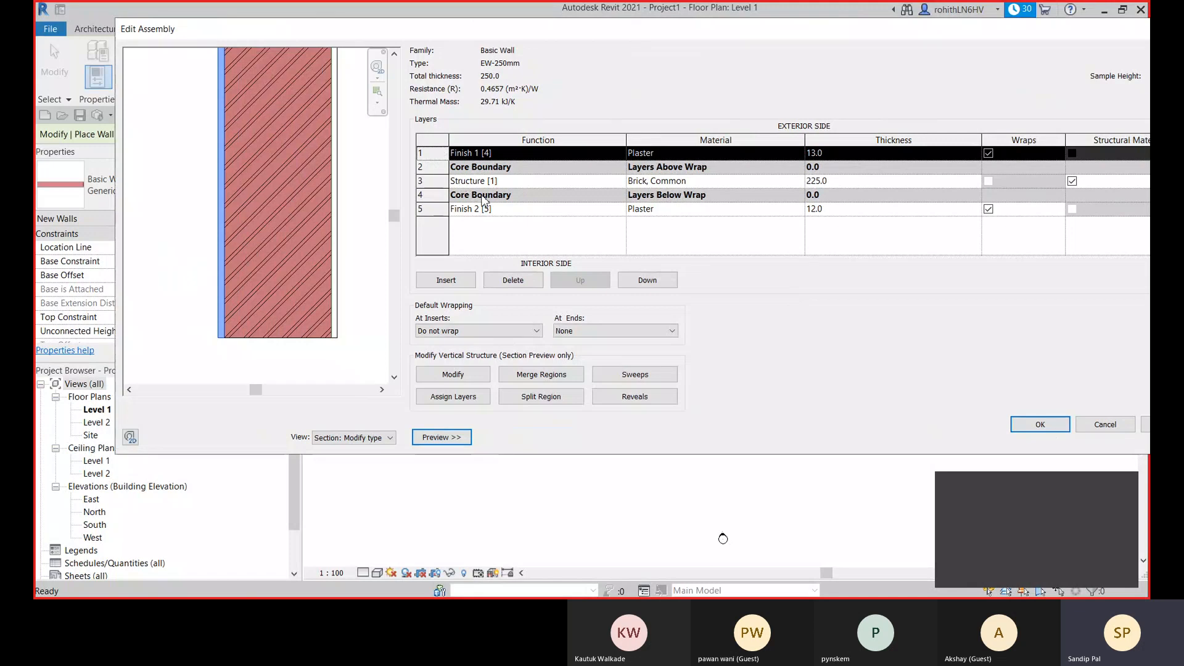
{"action": "left_click", "coordinate": [446, 280]}
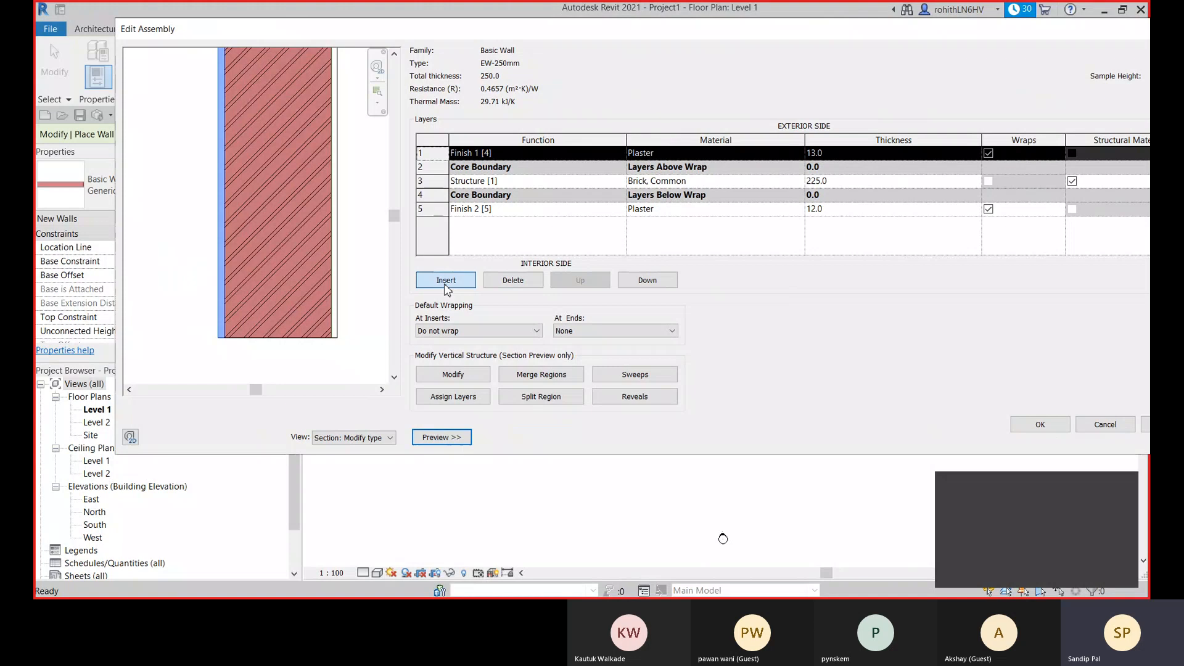
{"action": "left_click", "coordinate": [446, 284]}
{"action": "left_click", "coordinate": [647, 282]}
{"action": "left_click", "coordinate": [619, 168]}
{"action": "left_click", "coordinate": [474, 241]}
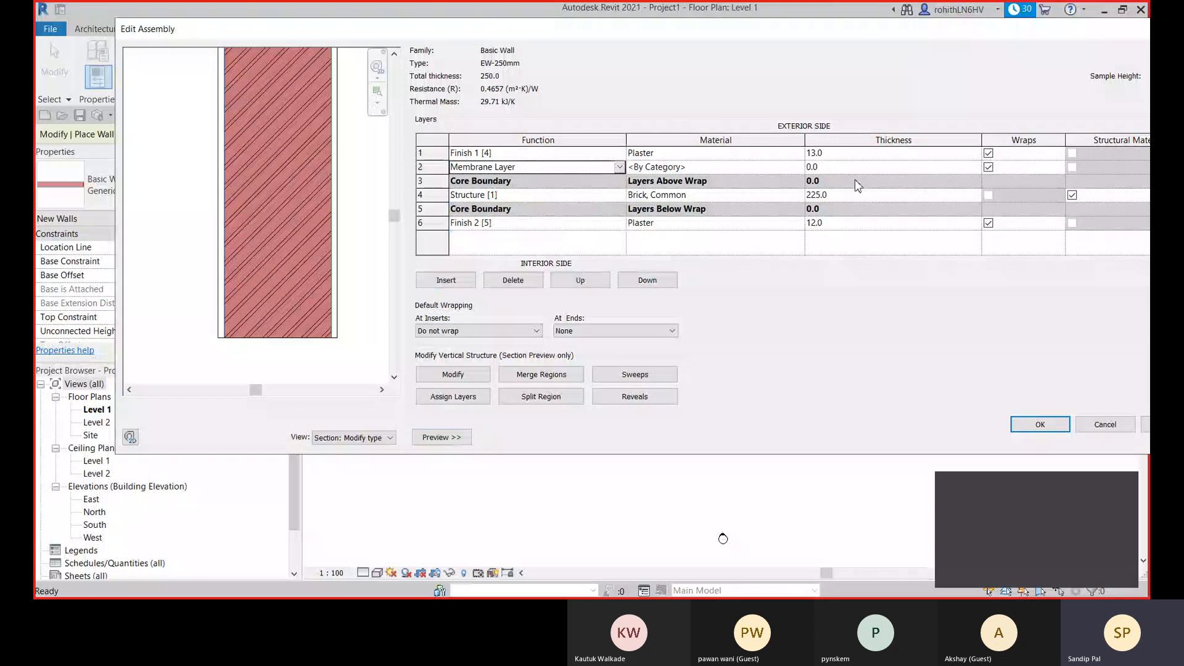
- Choose the Plastic material for the membrane layer and set its appearance type to Vinyl
{"action": "left_click", "coordinate": [801, 167]}
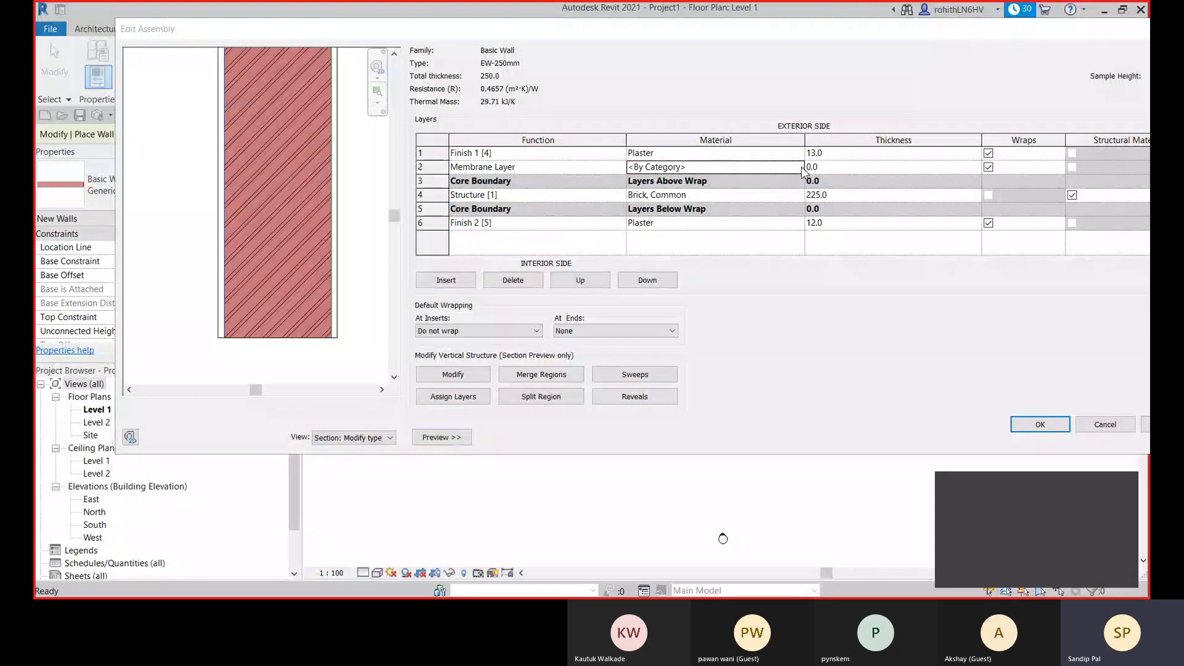
{"action": "left_click", "coordinate": [802, 168]}
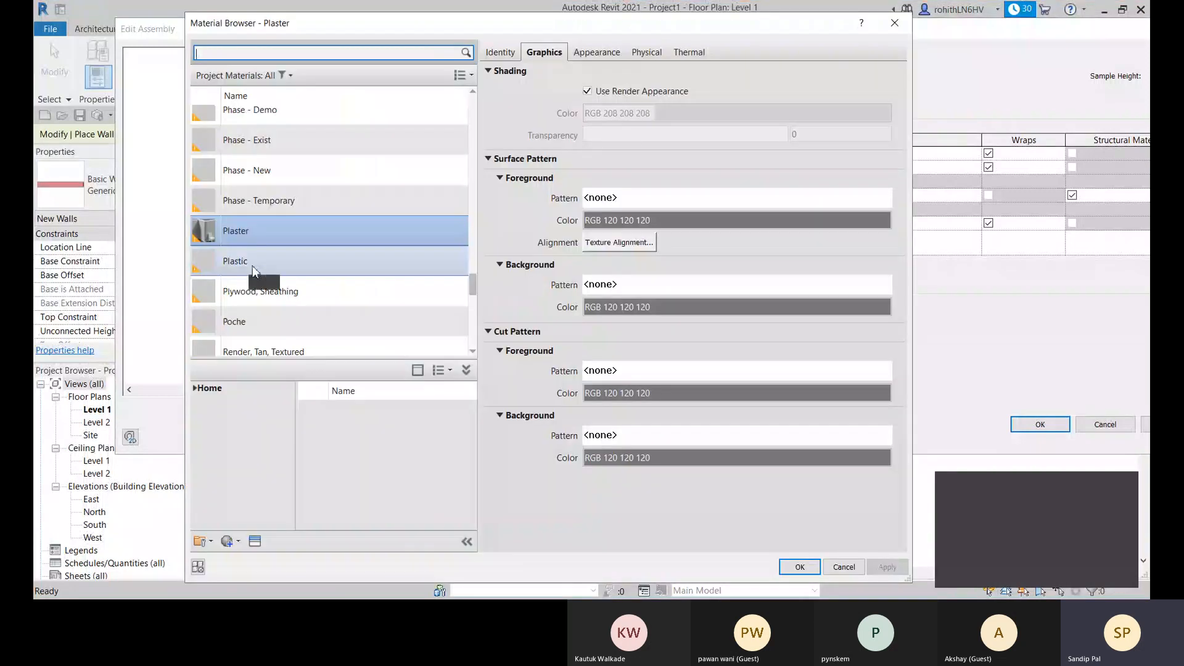
{"action": "left_click", "coordinate": [253, 262]}
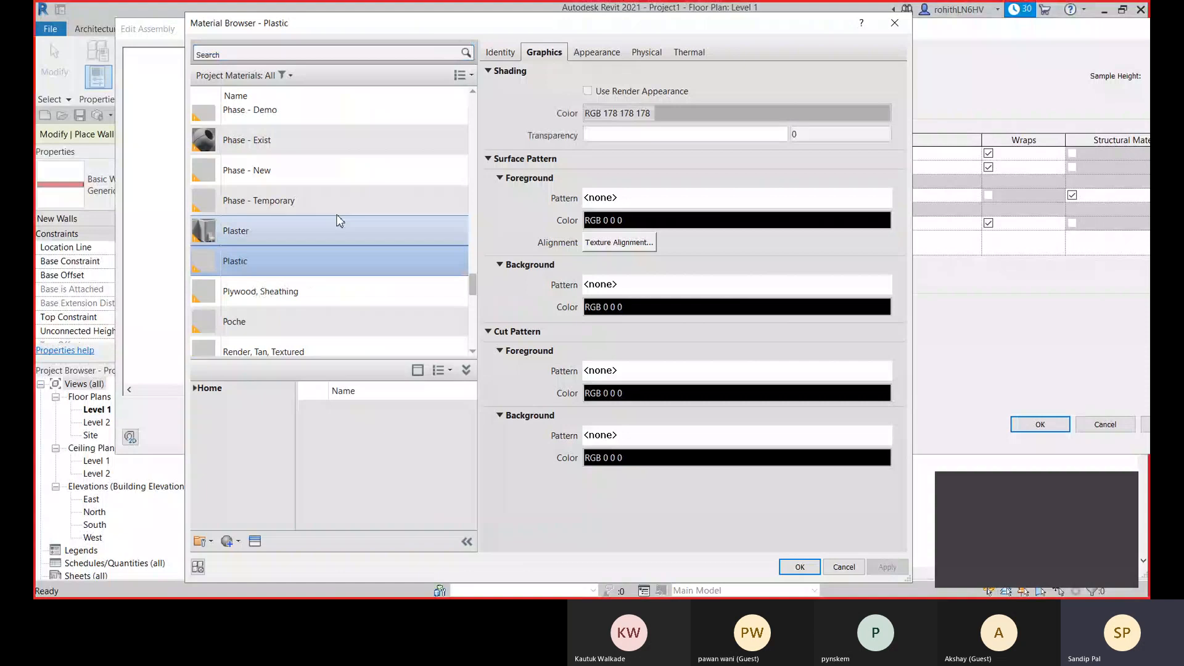
{"action": "left_click", "coordinate": [601, 54]}
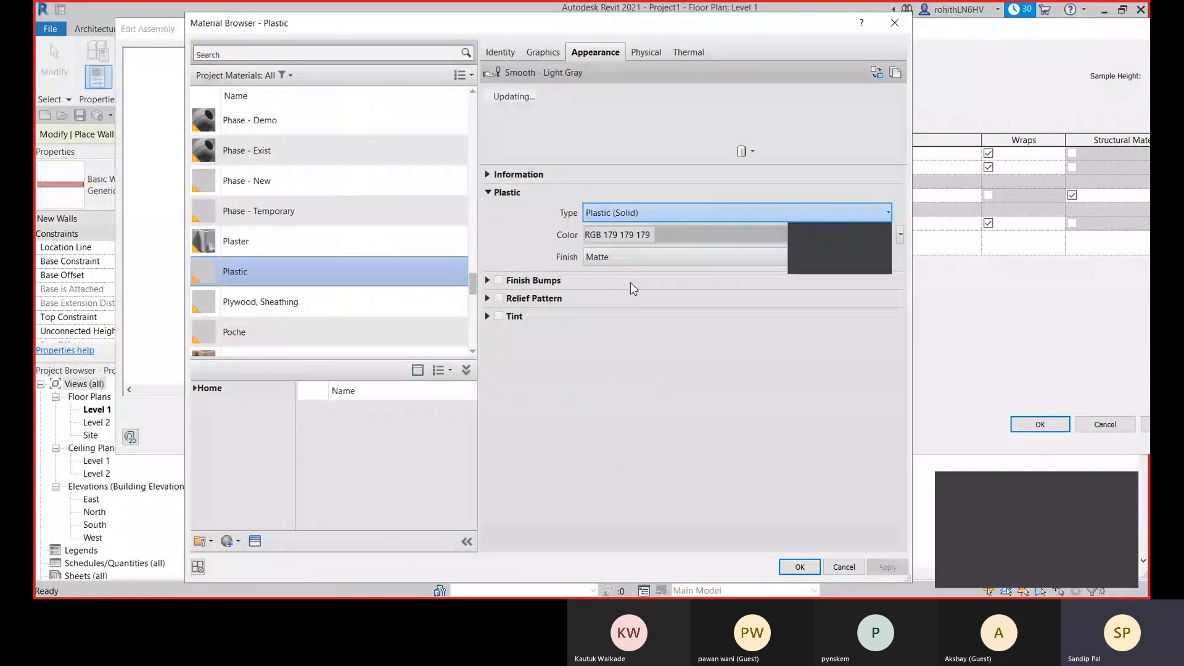
{"action": "left_click", "coordinate": [812, 271]}
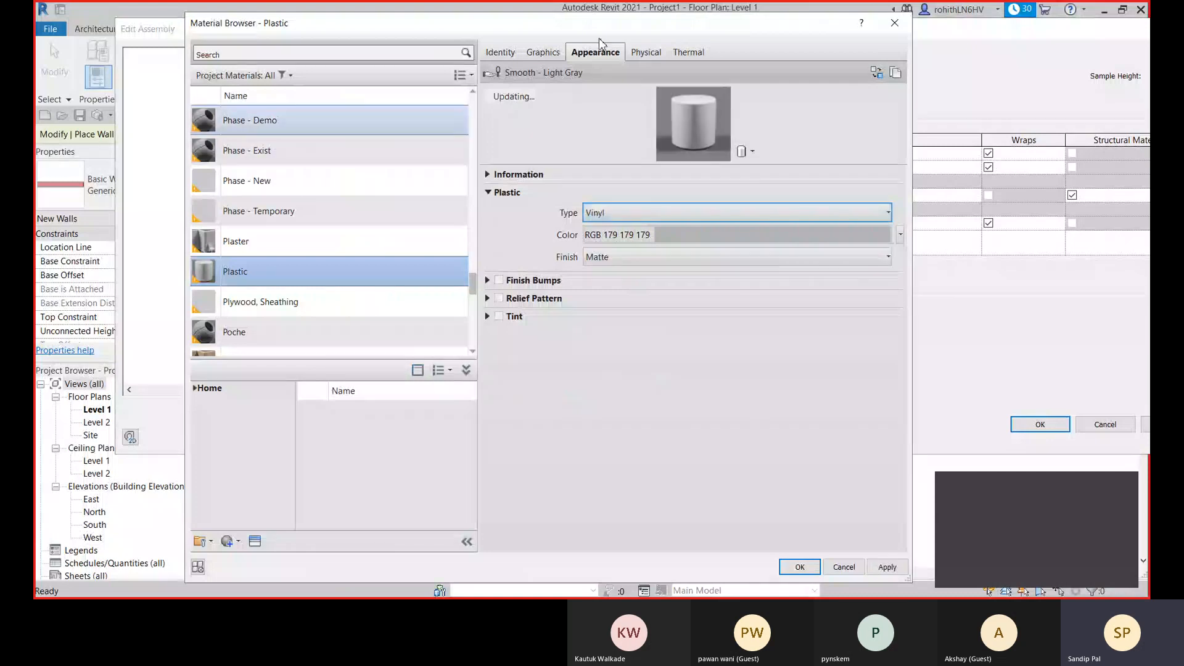
- Make the Plastic material's shading use its render appearance and apply the material changes
{"action": "left_click", "coordinate": [500, 53]}
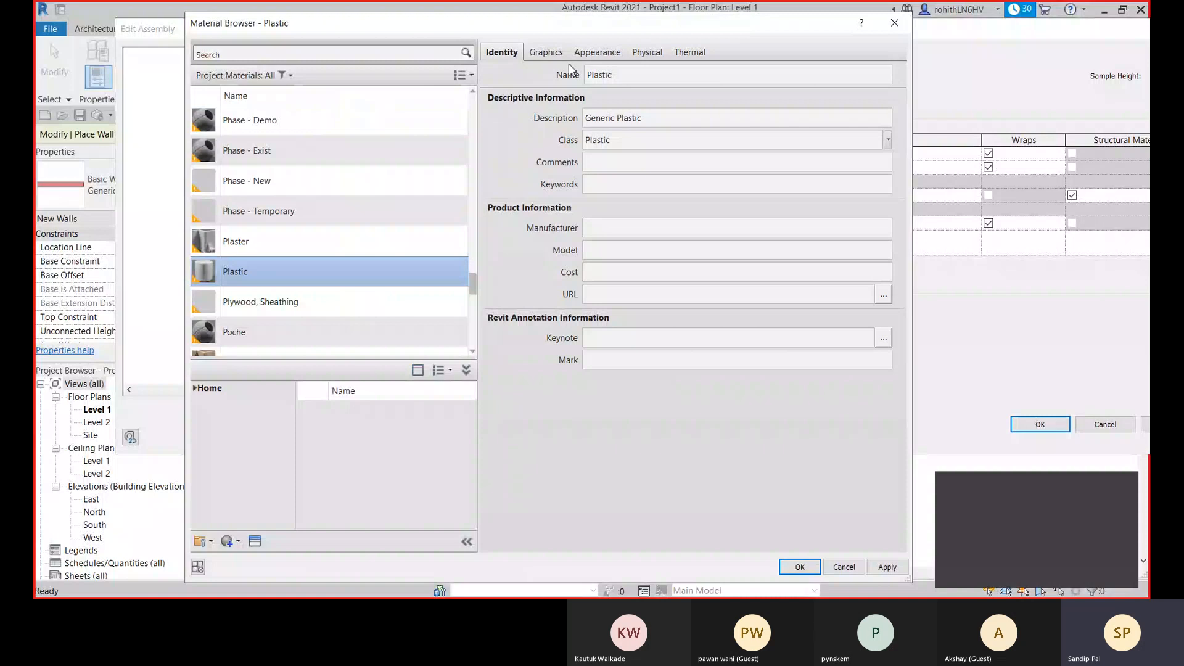
{"action": "left_click", "coordinate": [545, 52]}
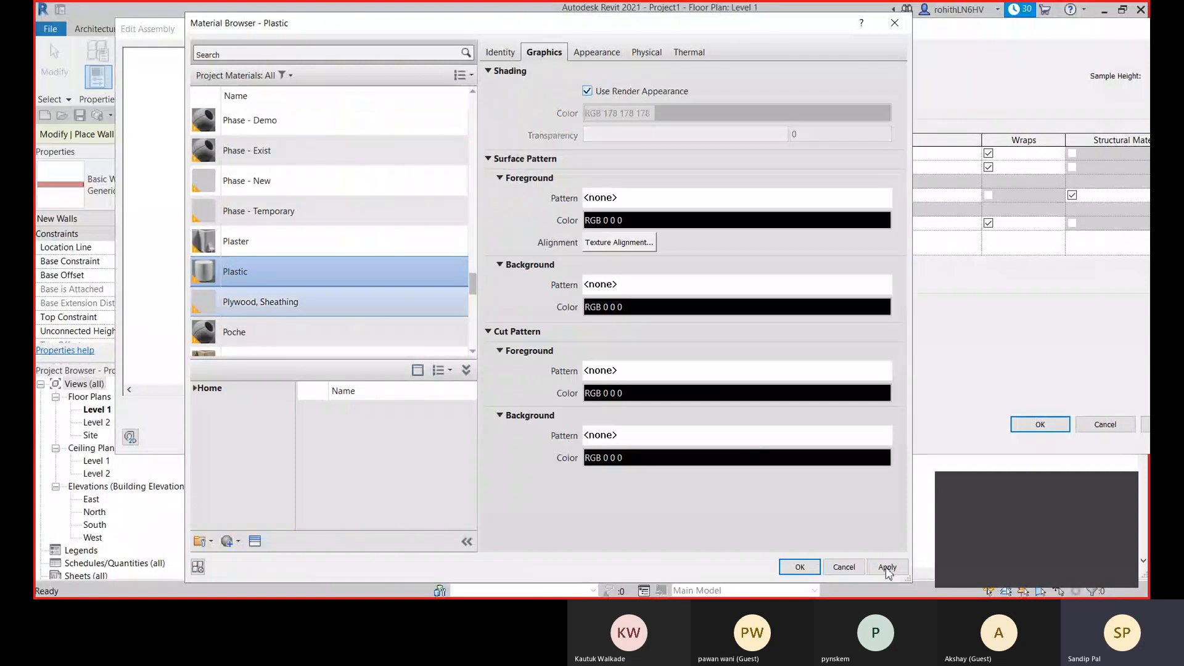
{"action": "left_click", "coordinate": [887, 567]}
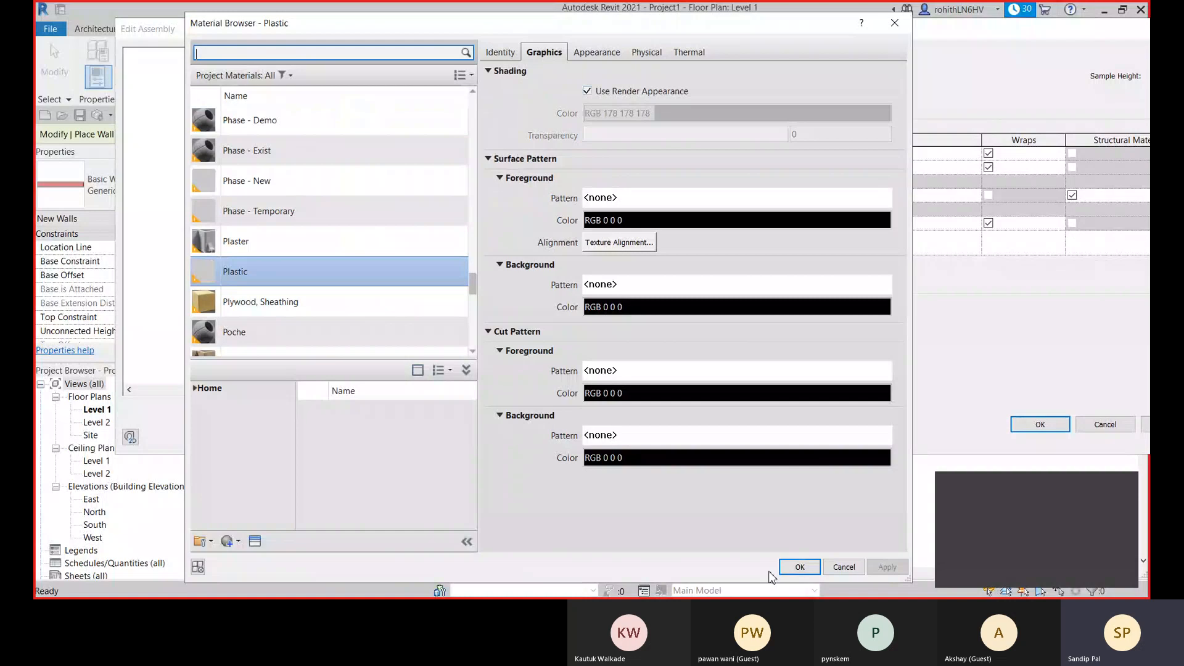
- Accept the Plastic material, the edited layer assembly and the type properties of the EW-250mm wall
{"action": "left_click", "coordinate": [797, 567]}
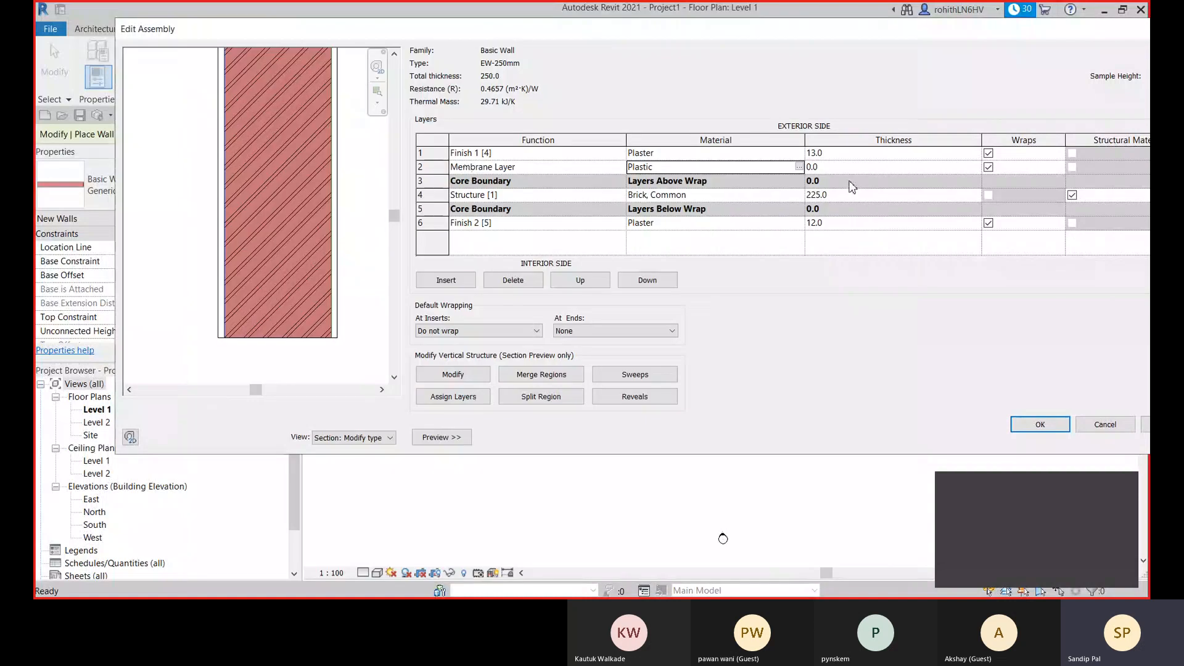
{"action": "left_click", "coordinate": [1040, 424]}
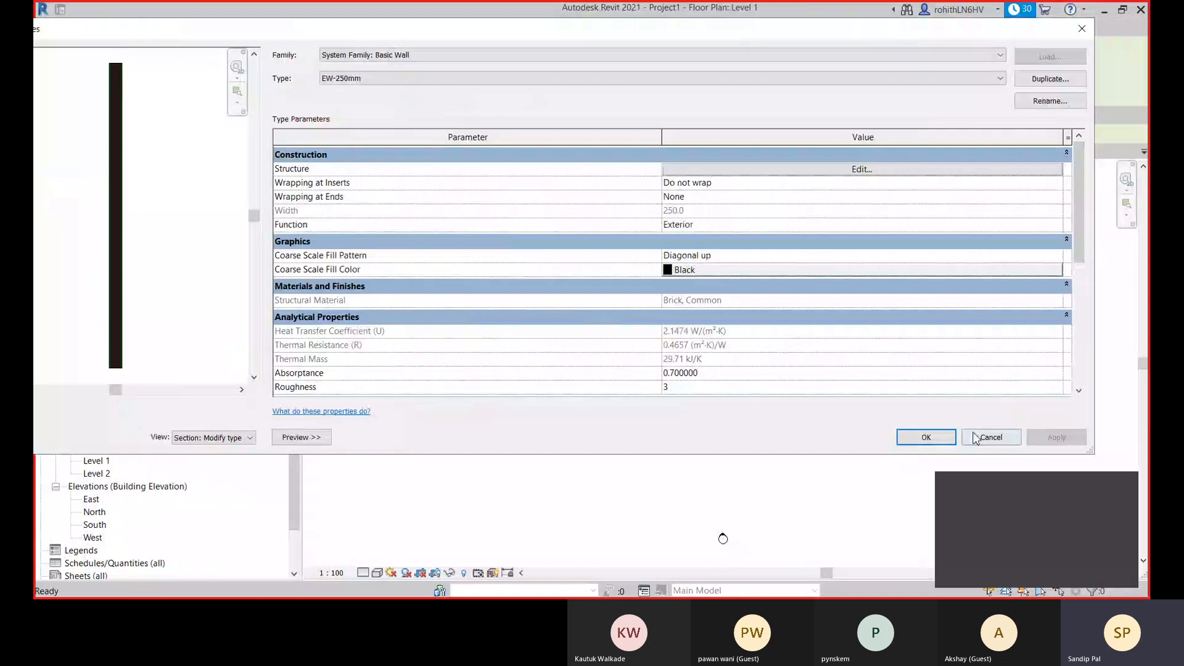
{"action": "left_click", "coordinate": [915, 441]}
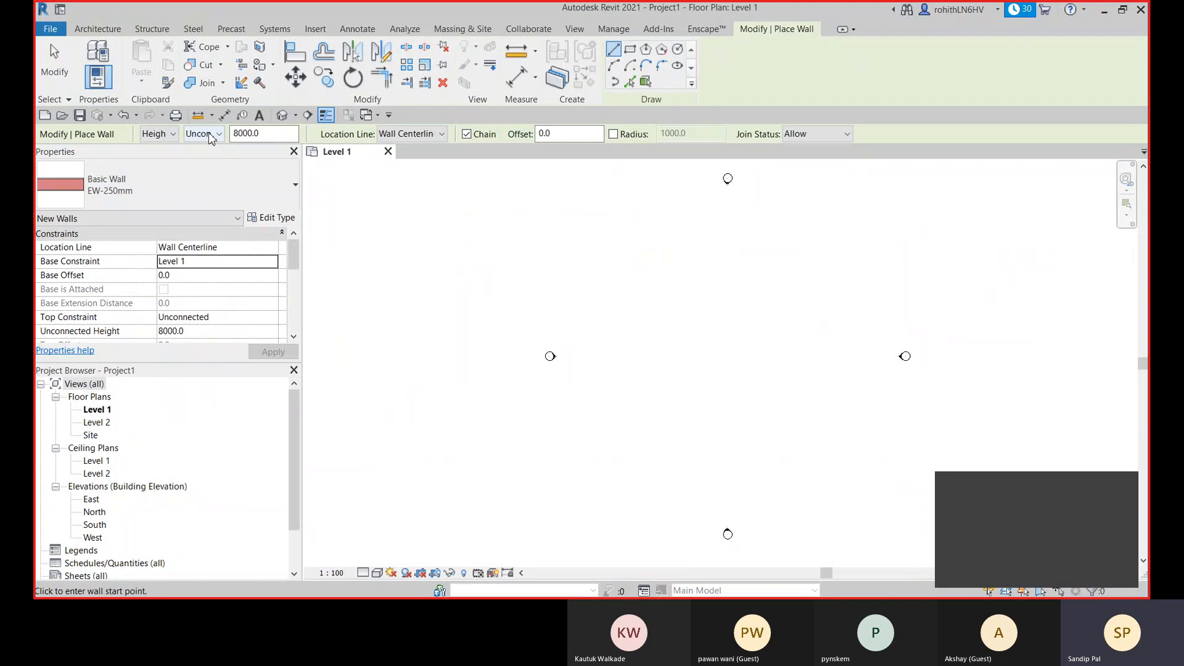
- Set new walls to be placed by height, with their top constrained to Level 2
{"action": "left_click", "coordinate": [157, 134]}
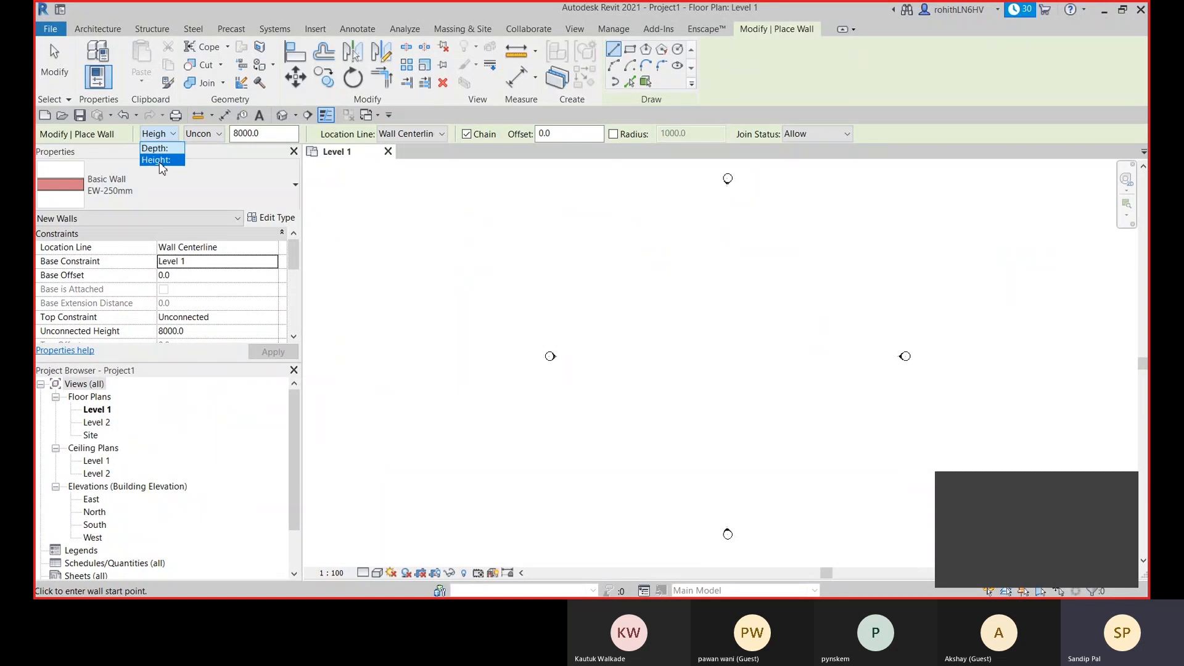
{"action": "left_click", "coordinate": [159, 162]}
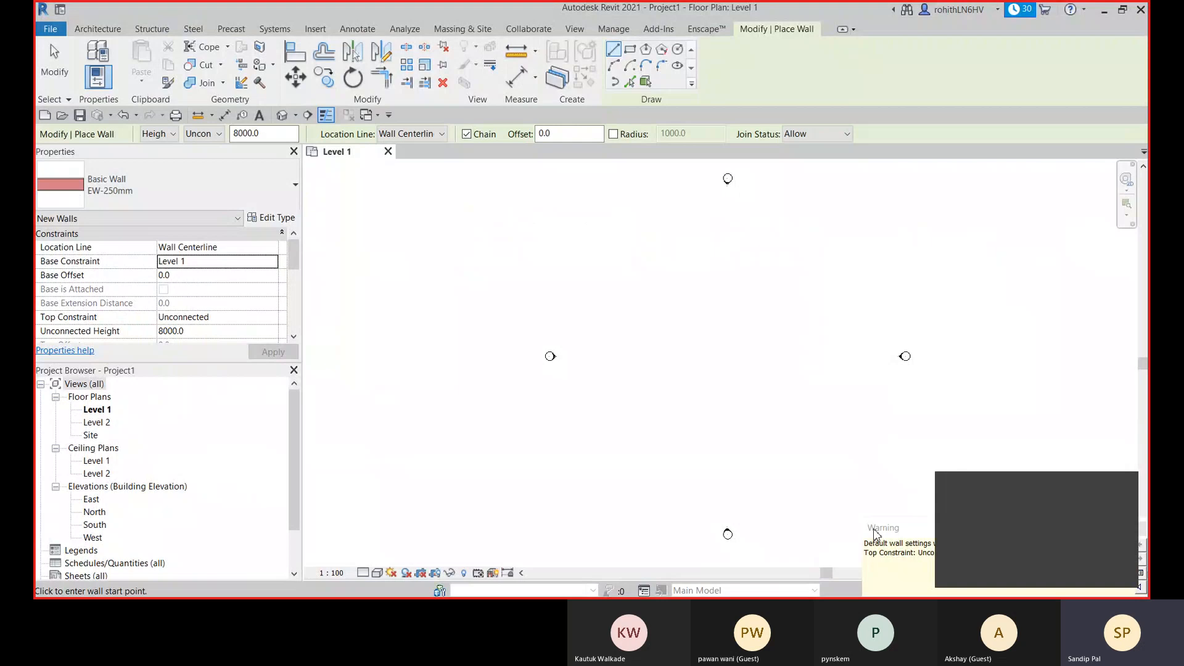
{"action": "left_click", "coordinate": [820, 327]}
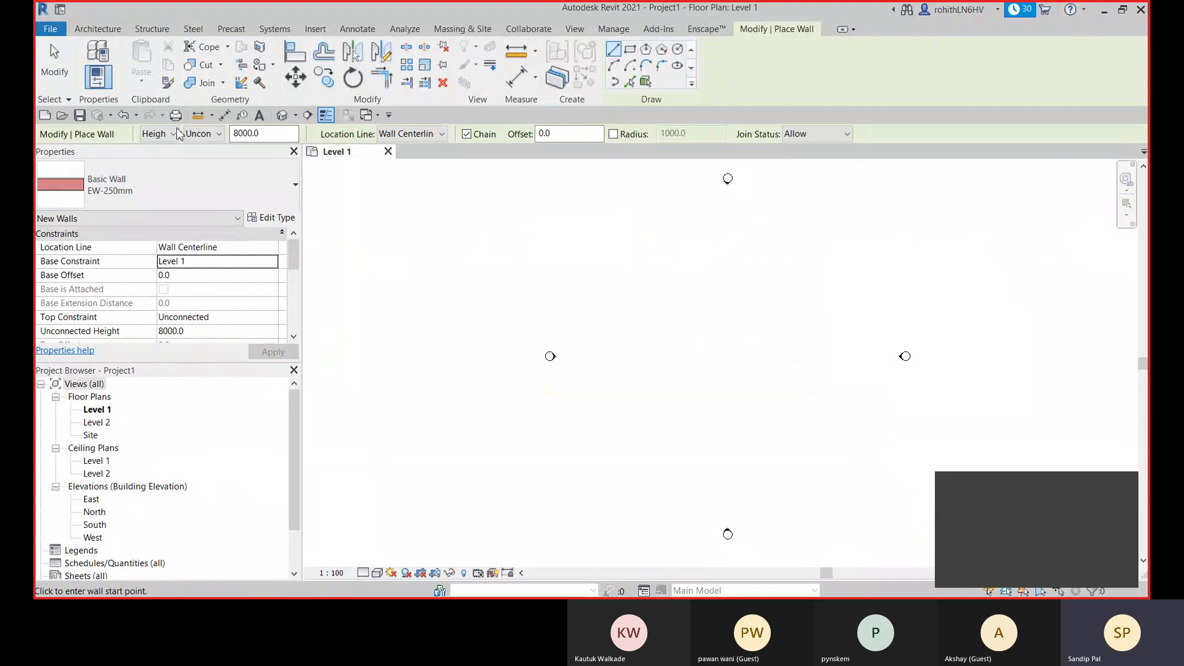
{"action": "left_click", "coordinate": [209, 132]}
{"action": "left_click", "coordinate": [198, 170]}
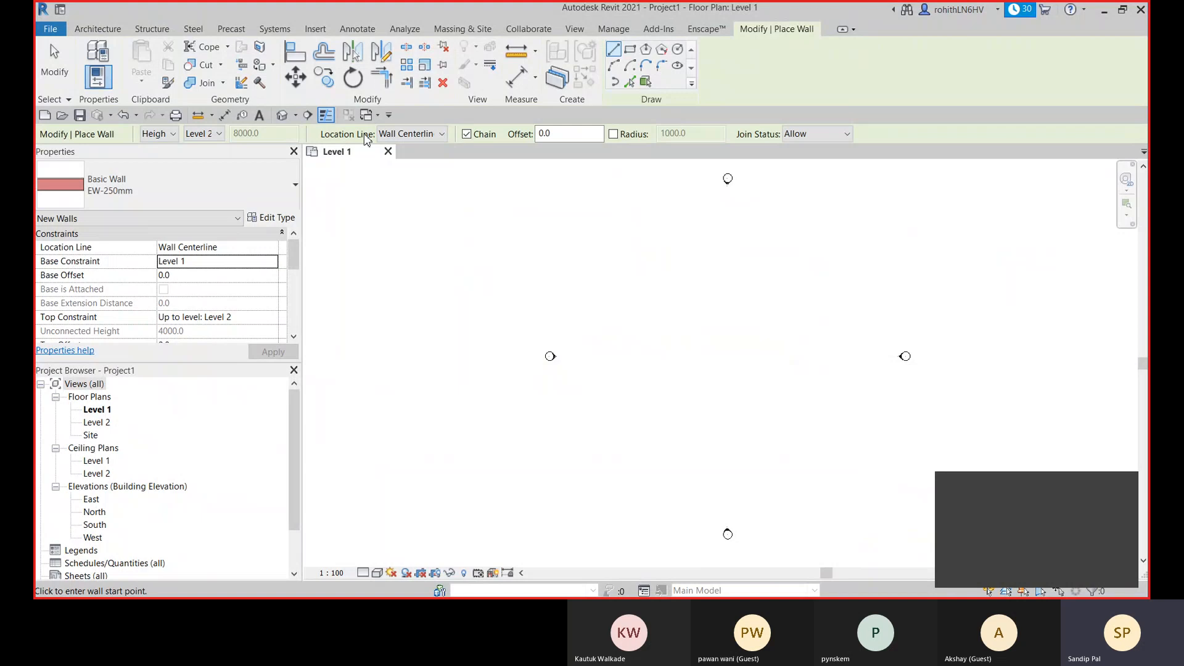
- Switch the wall type for new walls to Basic Wall CW 102-50-100p
{"action": "left_click", "coordinate": [408, 135]}
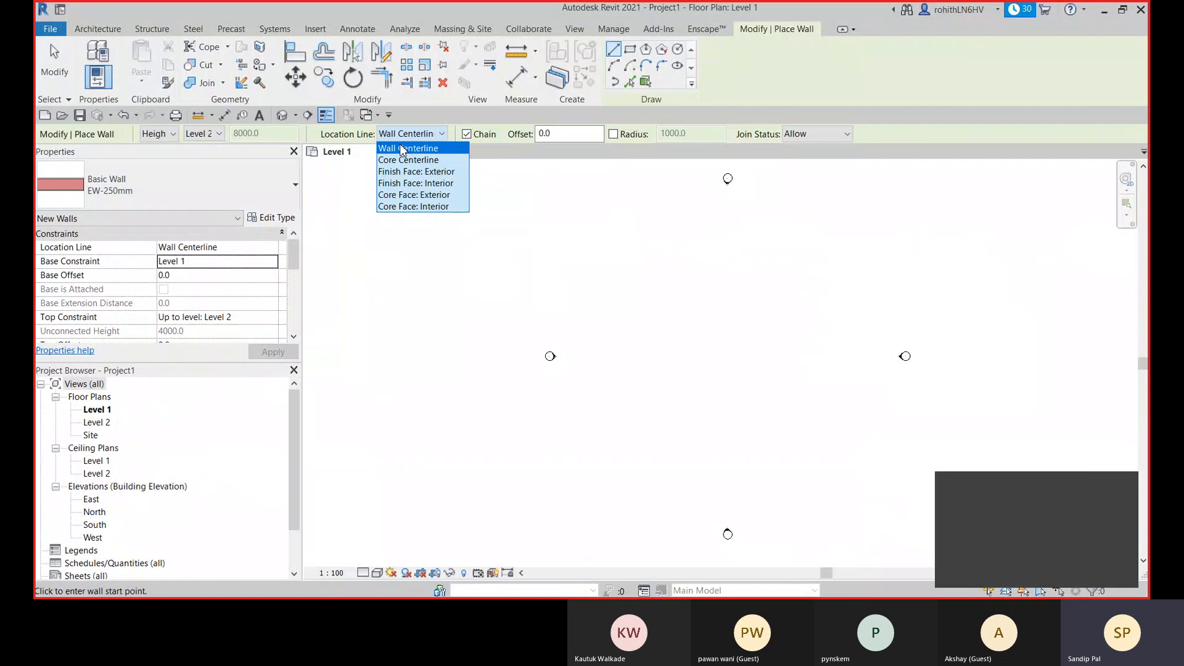
{"action": "left_click", "coordinate": [226, 193]}
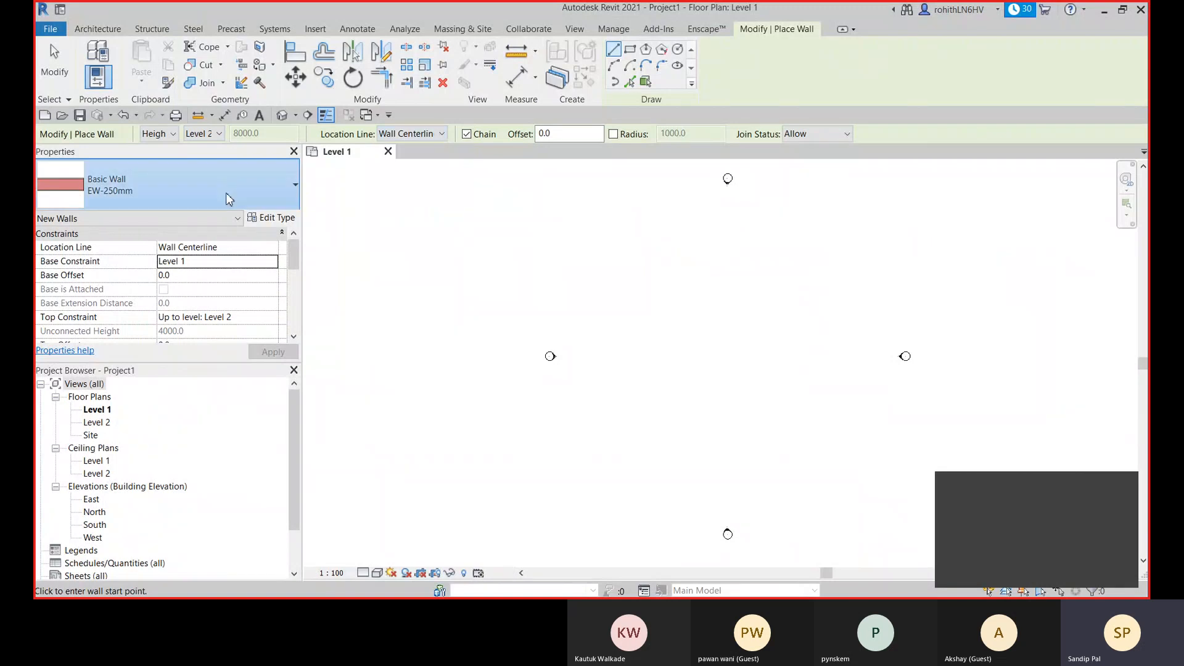
{"action": "left_click", "coordinate": [226, 193]}
{"action": "scroll", "coordinate": [145, 303], "scroll_direction": "up", "scroll_amount": 3}
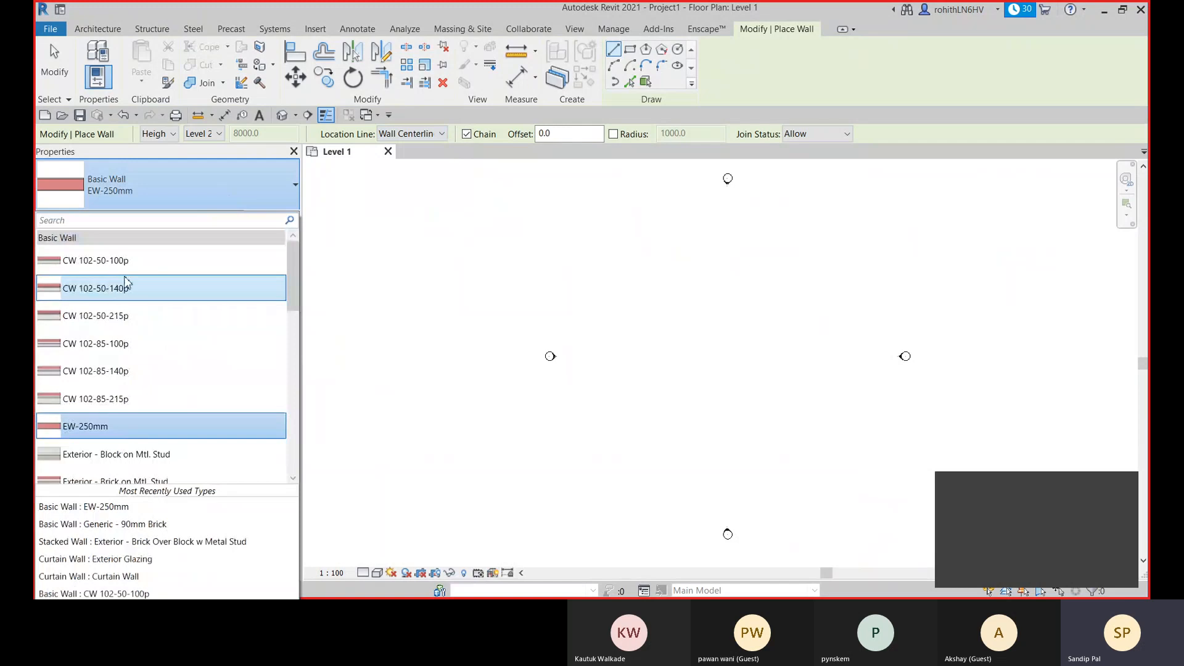
{"action": "left_click", "coordinate": [99, 260]}
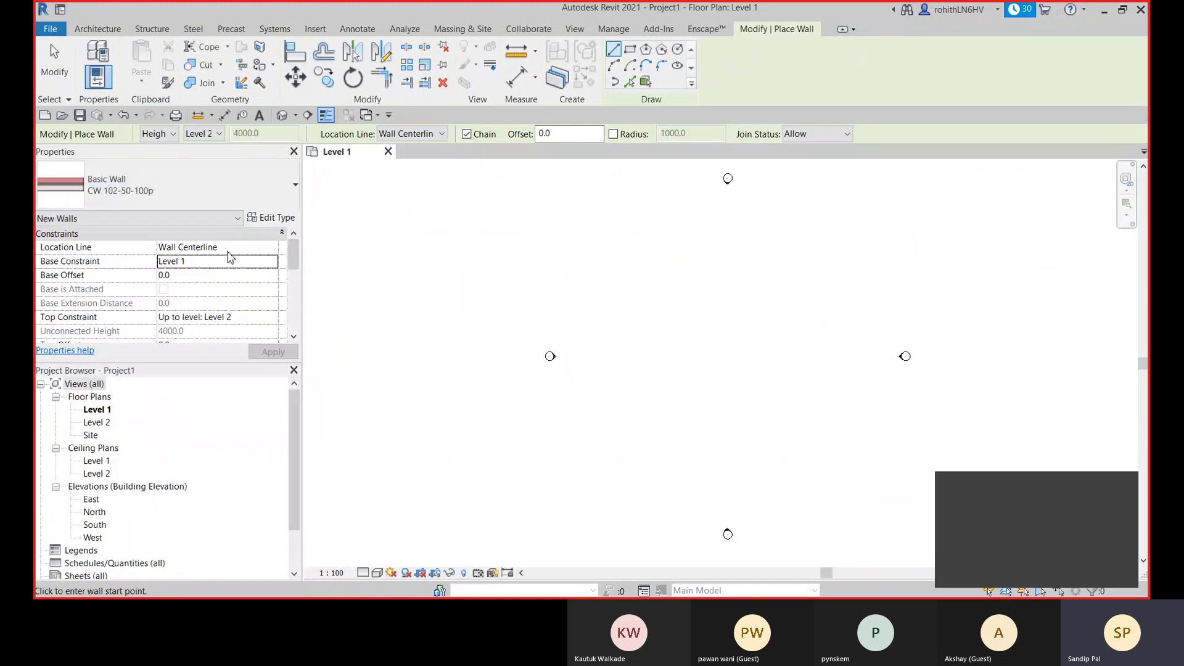
- Examine the layer structure of the CW 102-50-100p wall type without changing it
{"action": "left_click", "coordinate": [275, 219]}
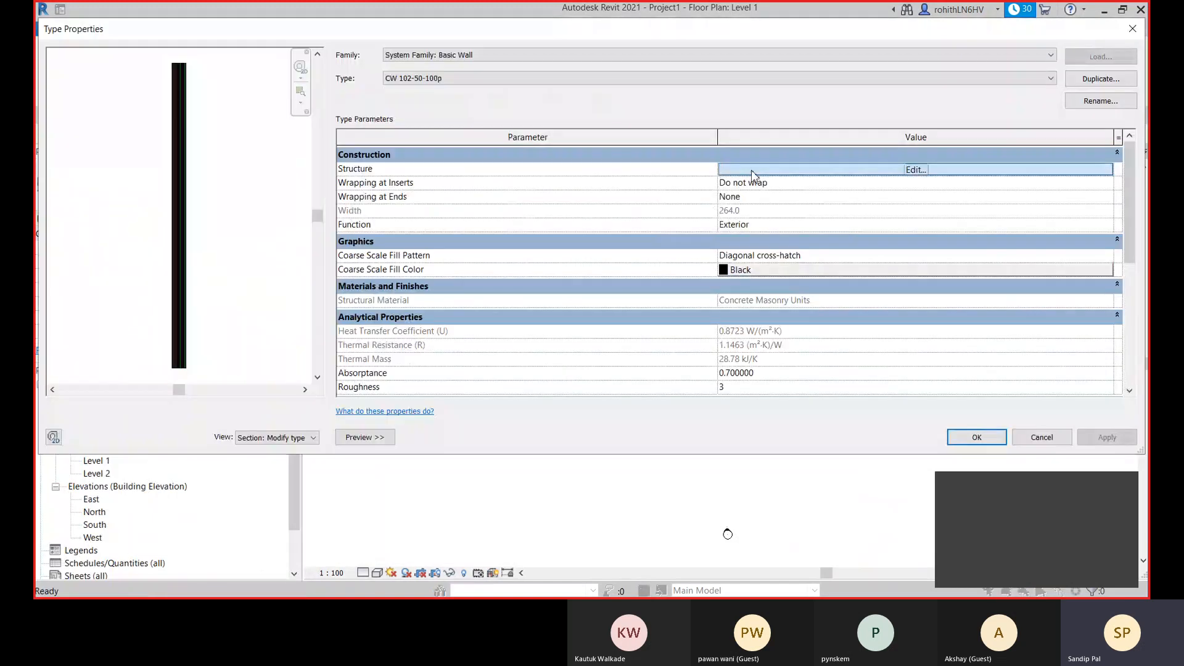
{"action": "left_click", "coordinate": [752, 170]}
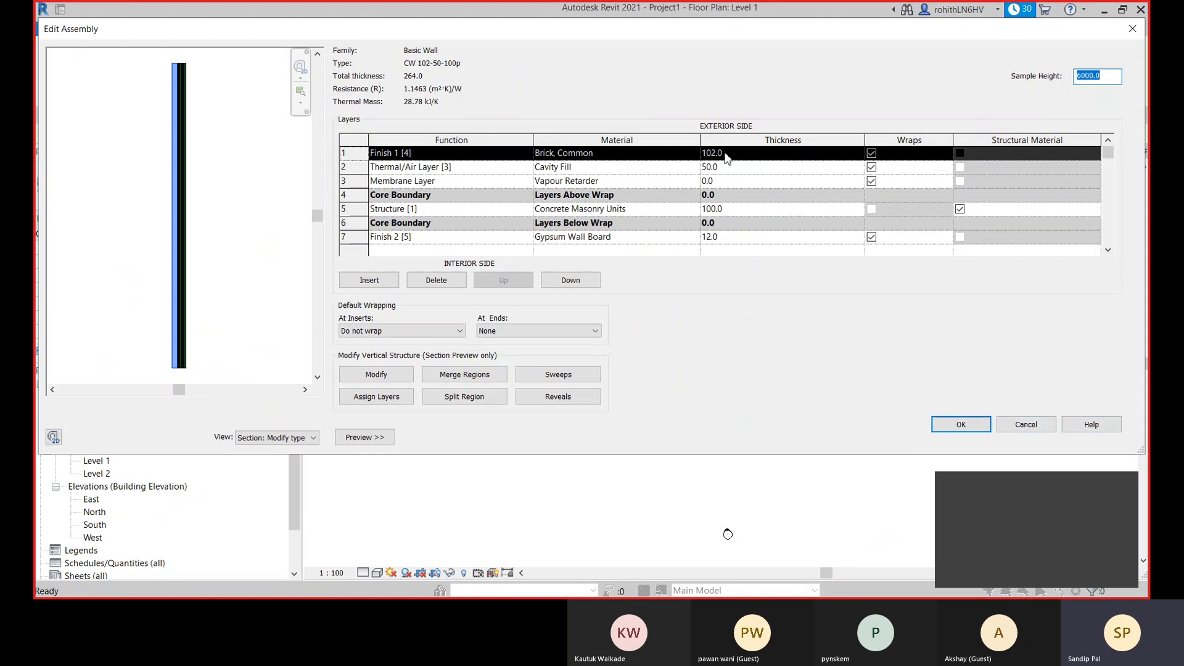
{"action": "left_click", "coordinate": [1017, 429]}
{"action": "left_click", "coordinate": [975, 439]}
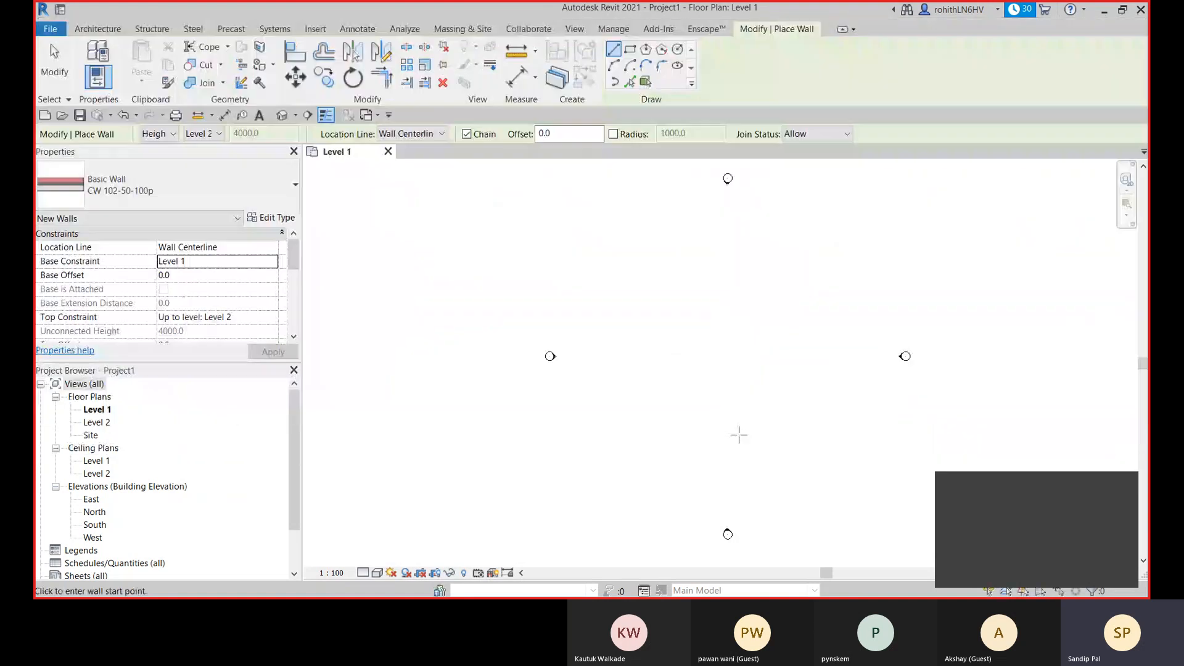
- Set the location line to Core Centerline and draw one horizontal CW 102-50-100p wall in the Level 1 plan
{"action": "scroll", "coordinate": [423, 132], "scroll_direction": "down", "scroll_amount": 1}
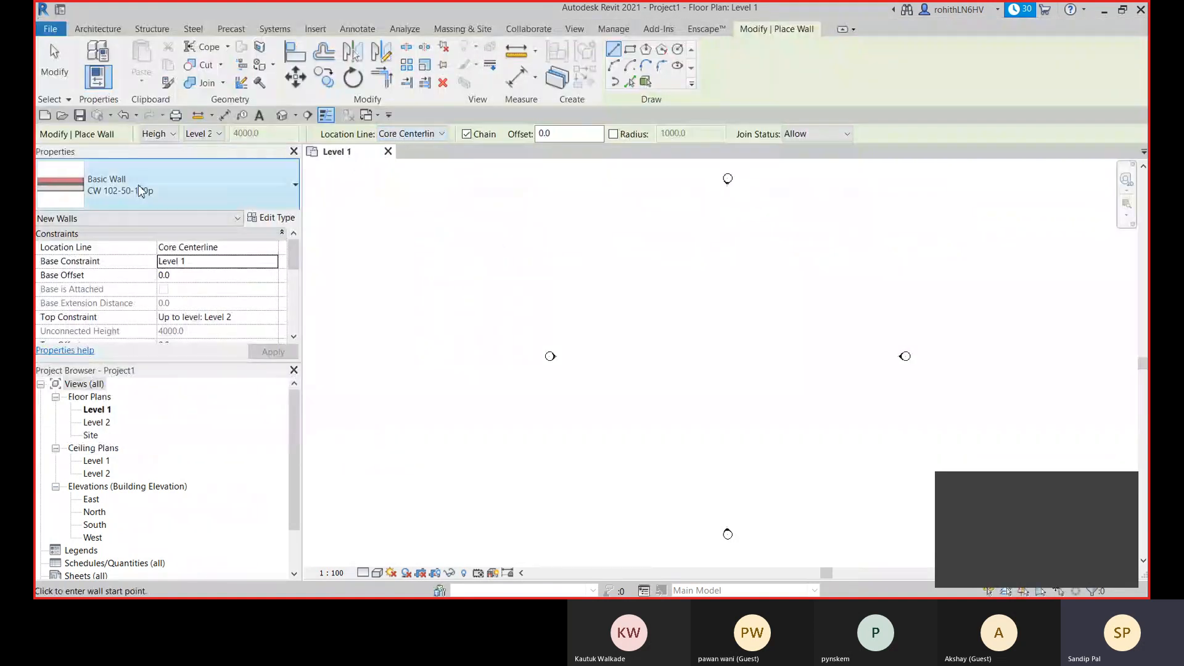
{"action": "left_click", "coordinate": [649, 345]}
{"action": "scroll", "coordinate": [704, 344], "scroll_direction": "up", "scroll_amount": 2}
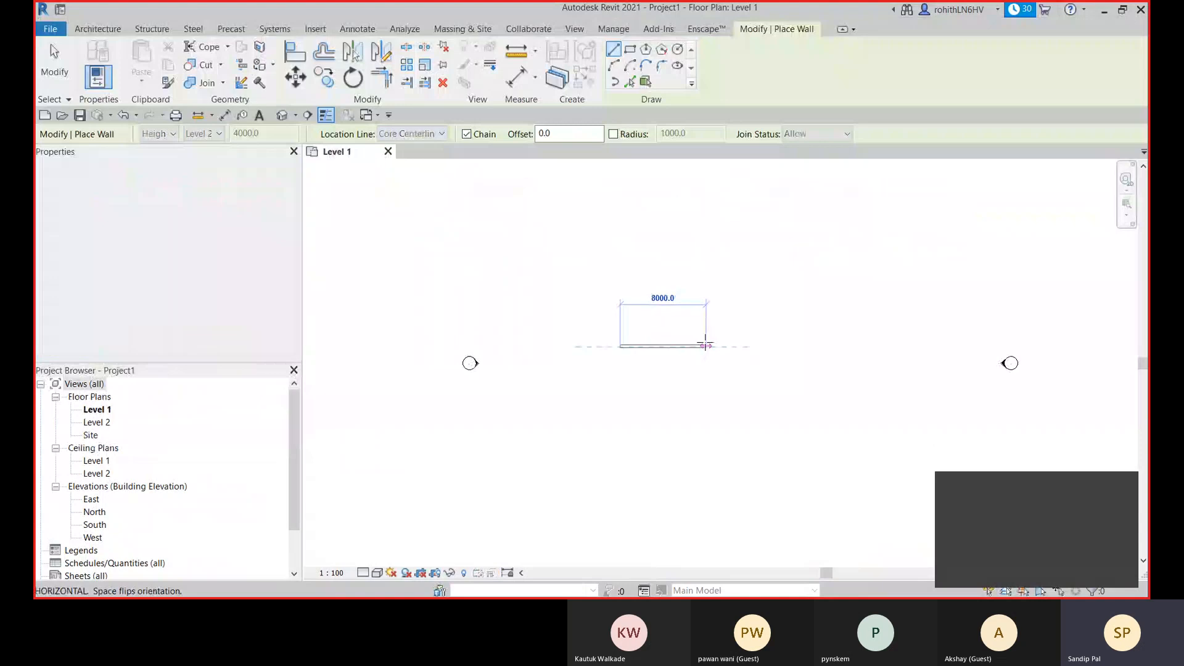
{"action": "scroll", "coordinate": [705, 344], "scroll_direction": "up", "scroll_amount": 2}
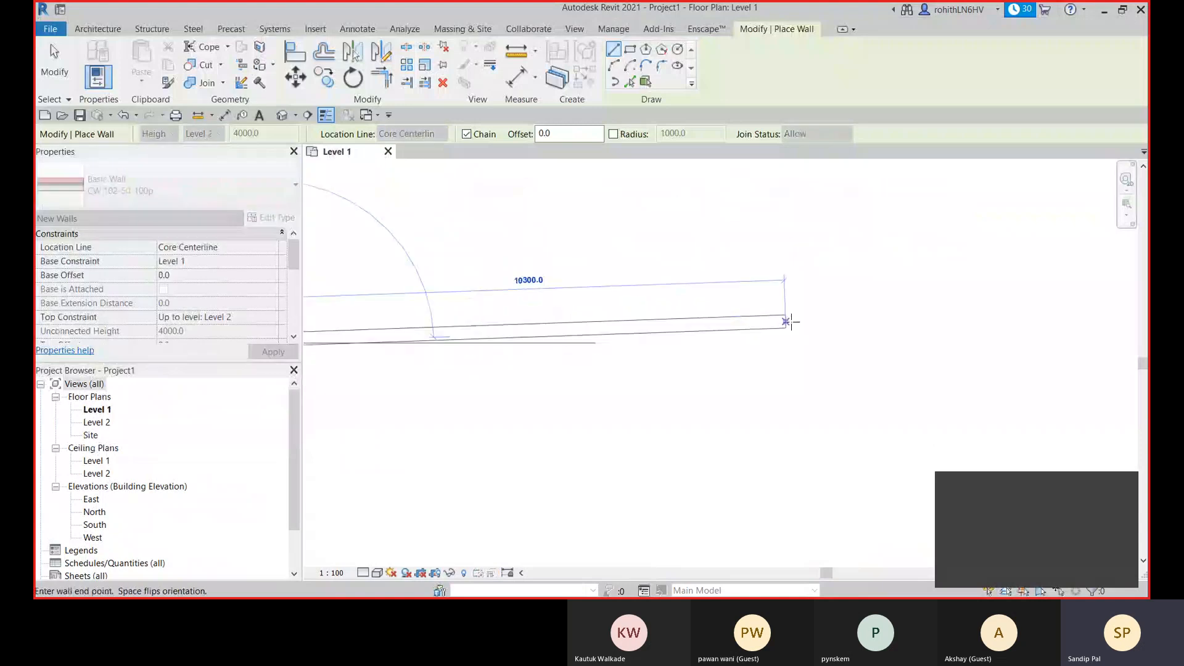
{"action": "scroll", "coordinate": [838, 347], "scroll_direction": "up", "scroll_amount": 3}
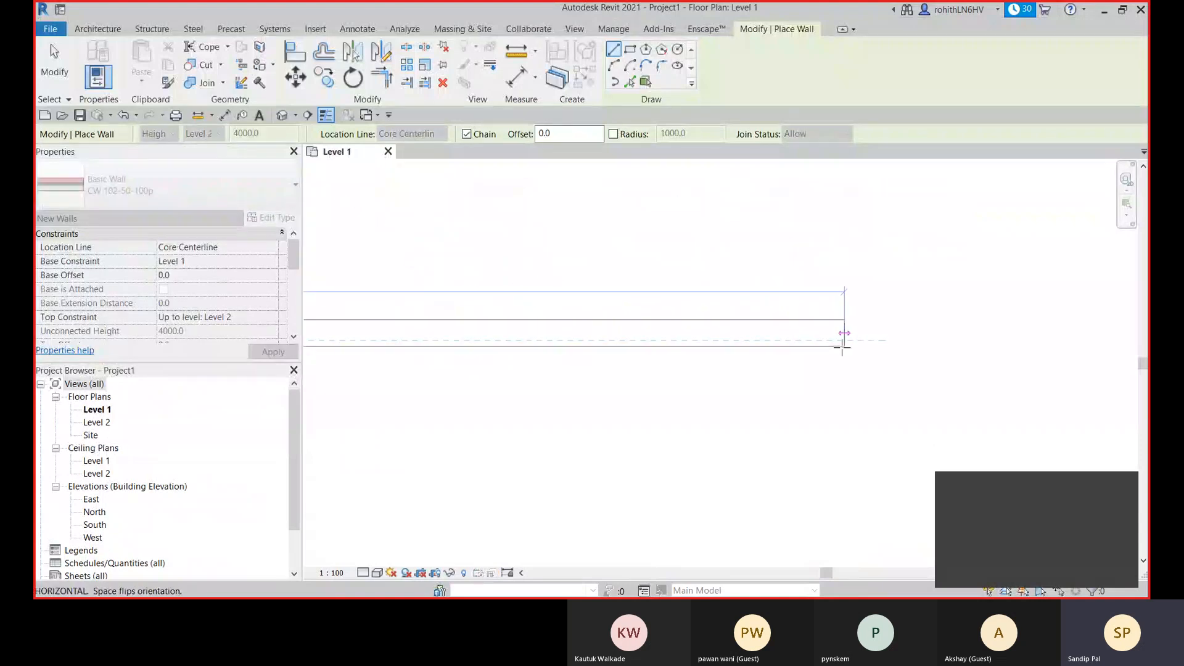
{"action": "scroll", "coordinate": [841, 345], "scroll_direction": "down", "scroll_amount": 2}
{"action": "middle_click_drag", "start_coordinate": [840, 346], "coordinate": [1140, 312]}
{"action": "middle_click_drag", "start_coordinate": [778, 313], "coordinate": [1141, 291]}
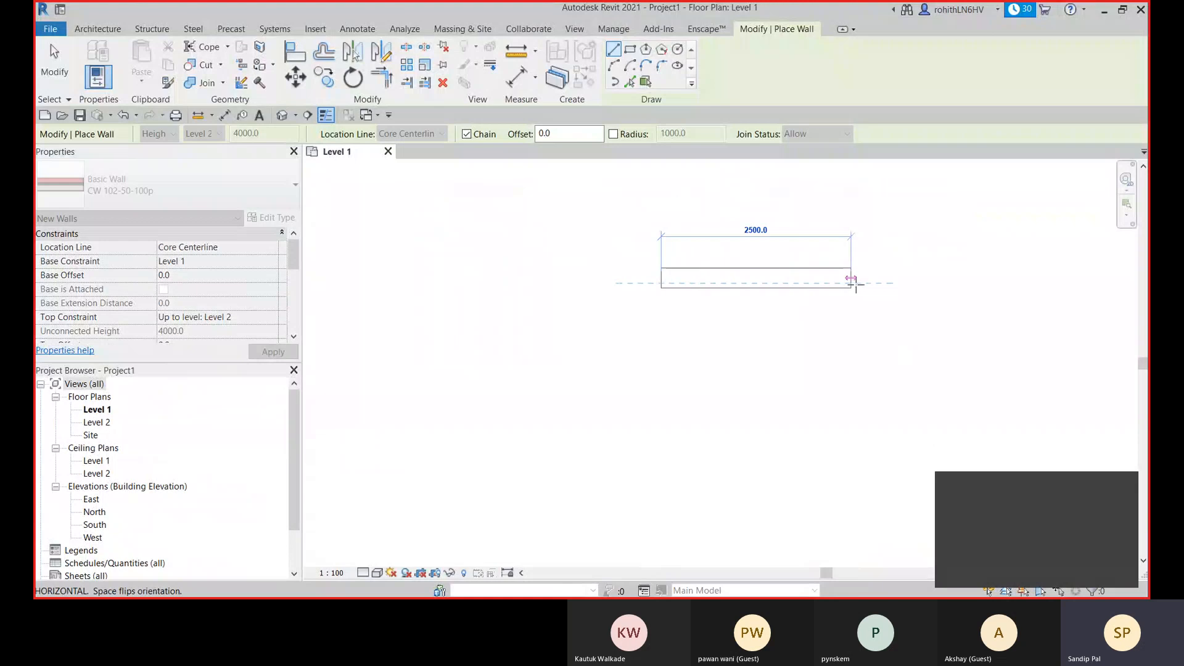
{"action": "left_click", "coordinate": [882, 283]}
{"action": "right_click", "coordinate": [905, 213]}
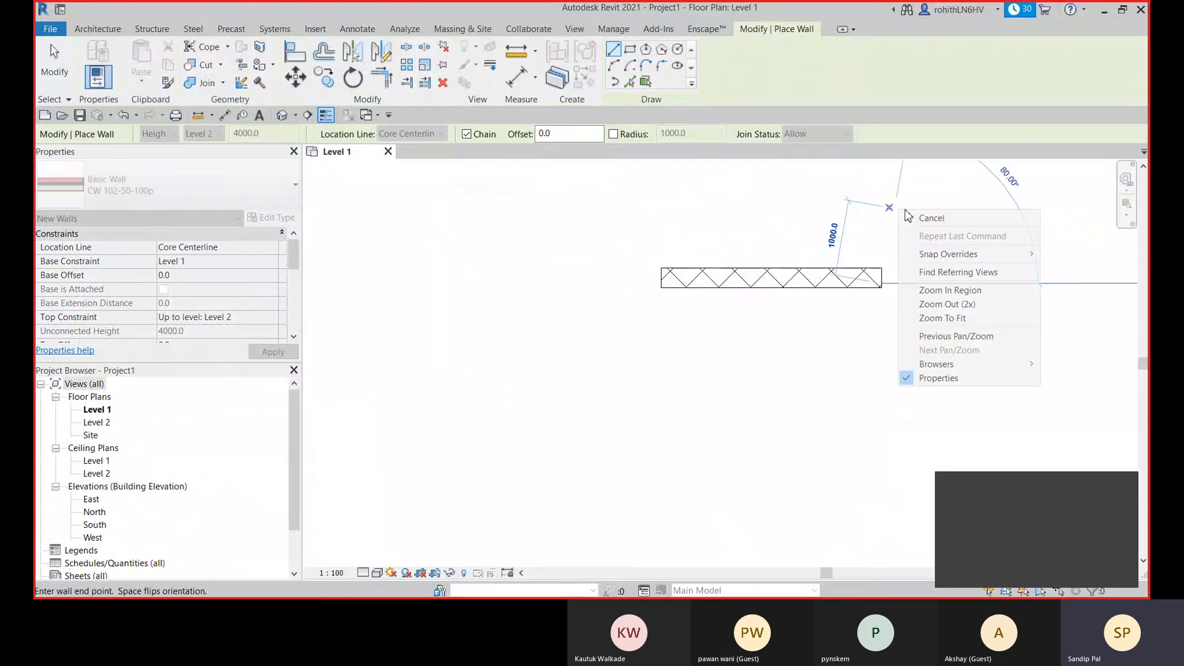
{"action": "left_click", "coordinate": [922, 218]}
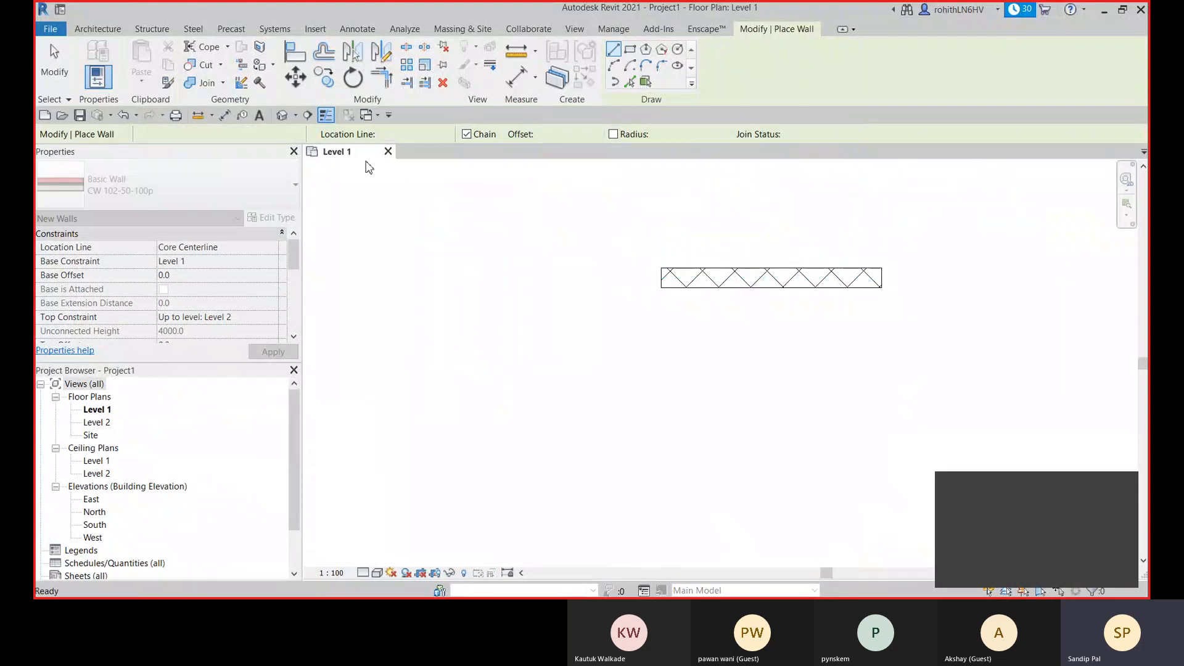
- With the location line at Wall Centerline, draw an about 3900 mm horizontal wall from the first wall's left end along its core centreline
{"action": "left_click", "coordinate": [397, 134]}
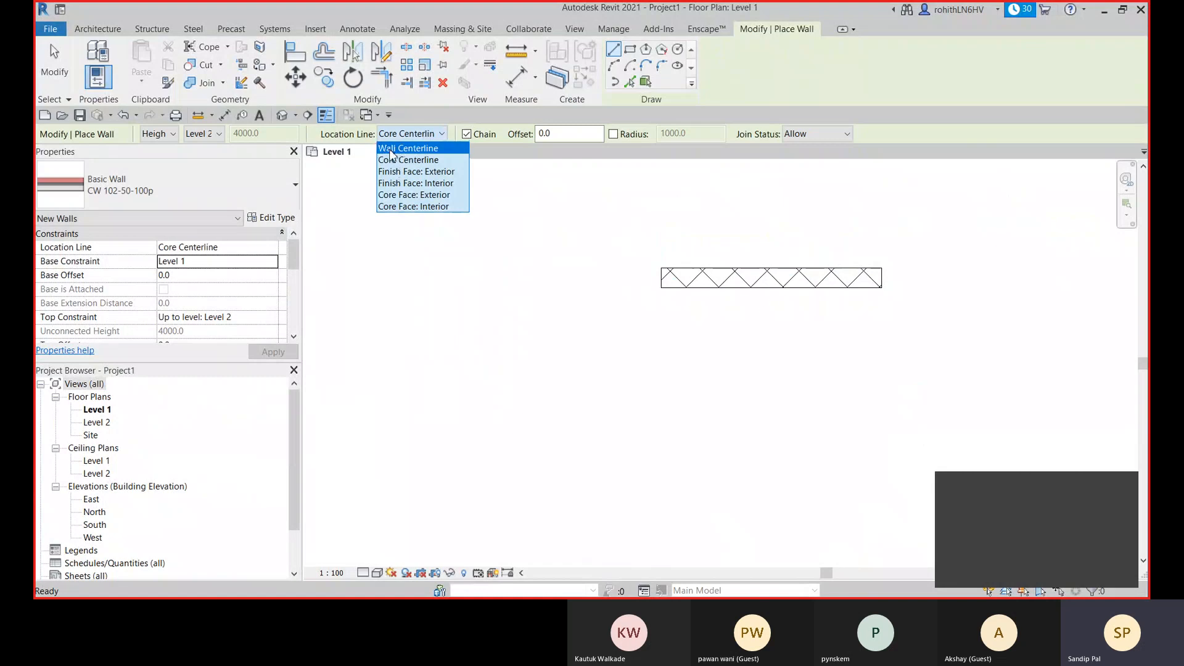
{"action": "left_click", "coordinate": [390, 151]}
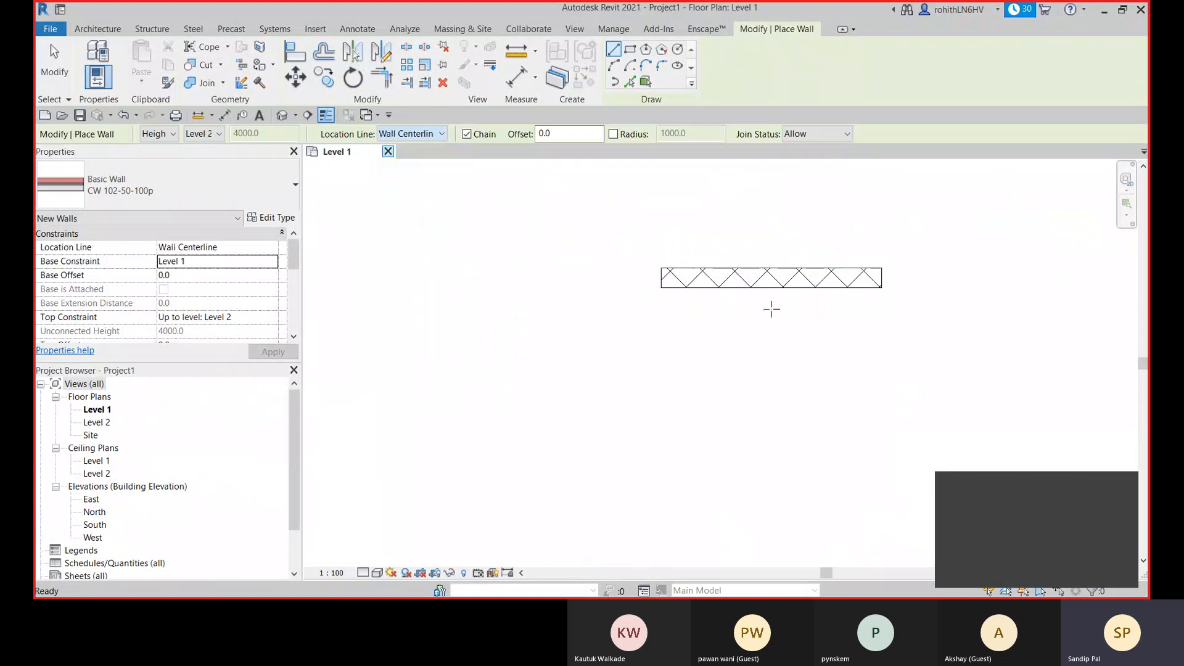
{"action": "left_click", "coordinate": [660, 282]}
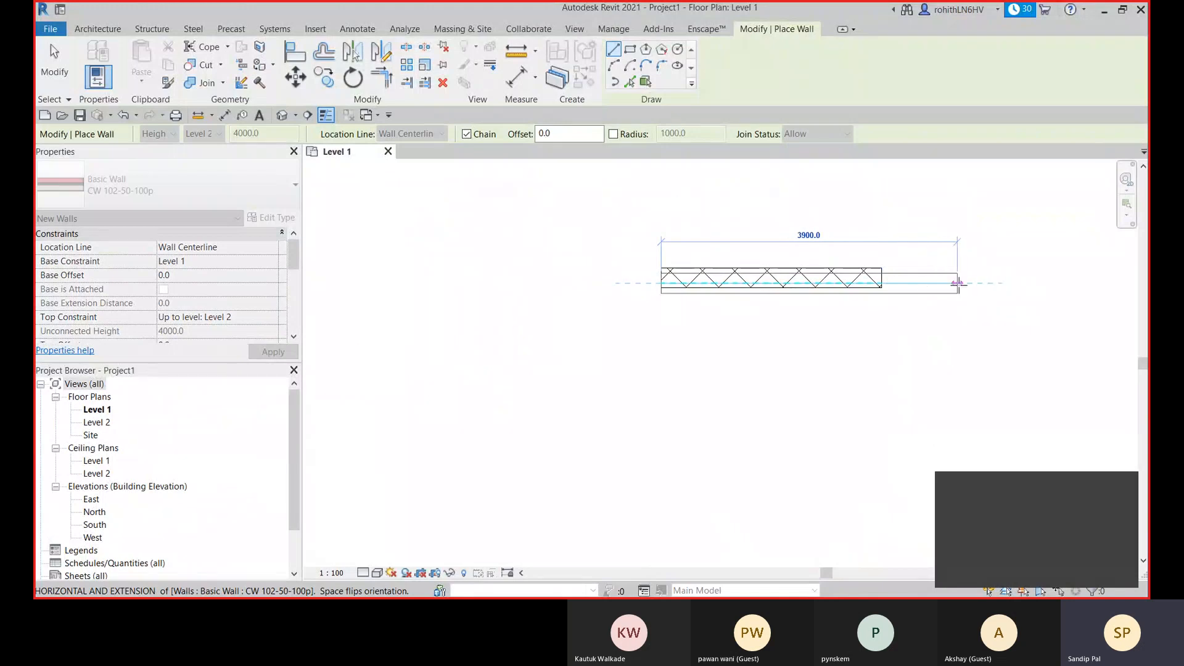
{"action": "left_click", "coordinate": [957, 283]}
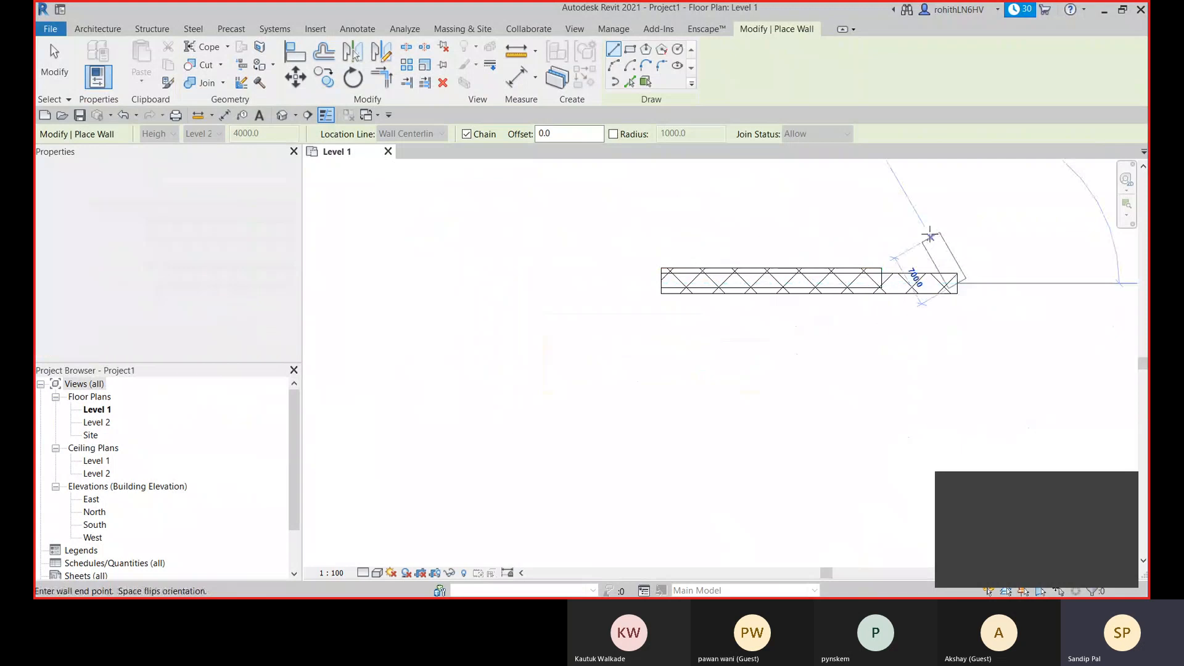
{"action": "right_click", "coordinate": [932, 216]}
{"action": "left_click", "coordinate": [952, 228]}
- With the location line at Finish Face: Exterior, draw a horizontal wall about 1600 mm long below the two overlapping walls
{"action": "middle_click_drag", "start_coordinate": [756, 319], "coordinate": [711, 316]}
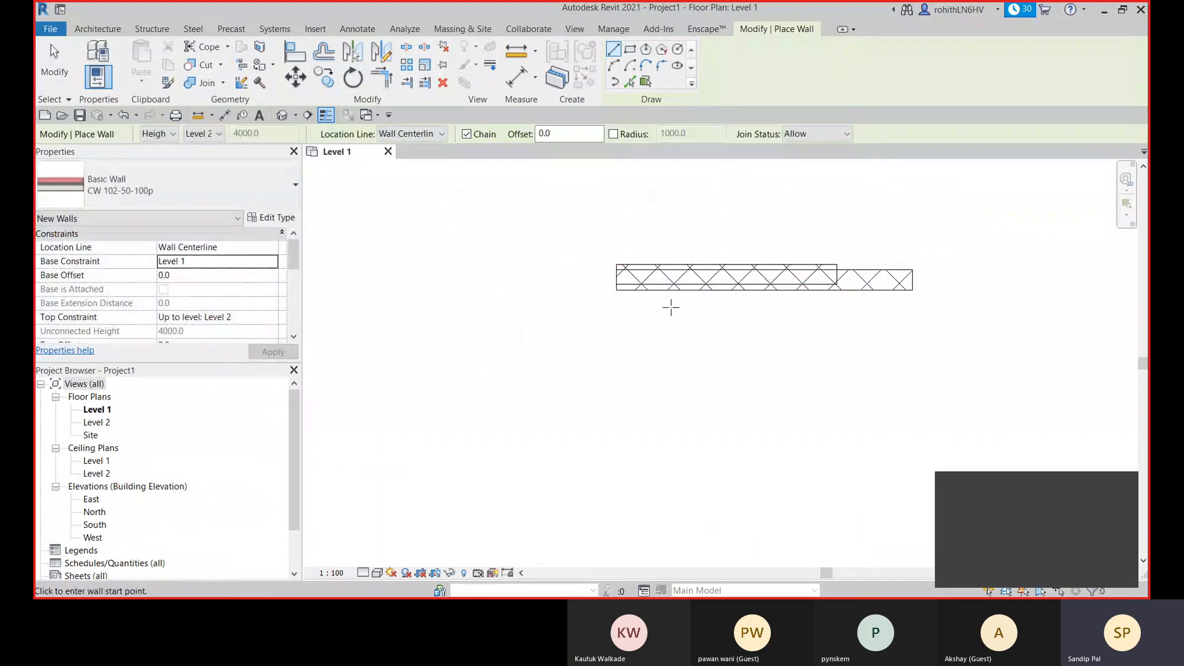
{"action": "scroll", "coordinate": [670, 307], "scroll_direction": "up", "scroll_amount": 2}
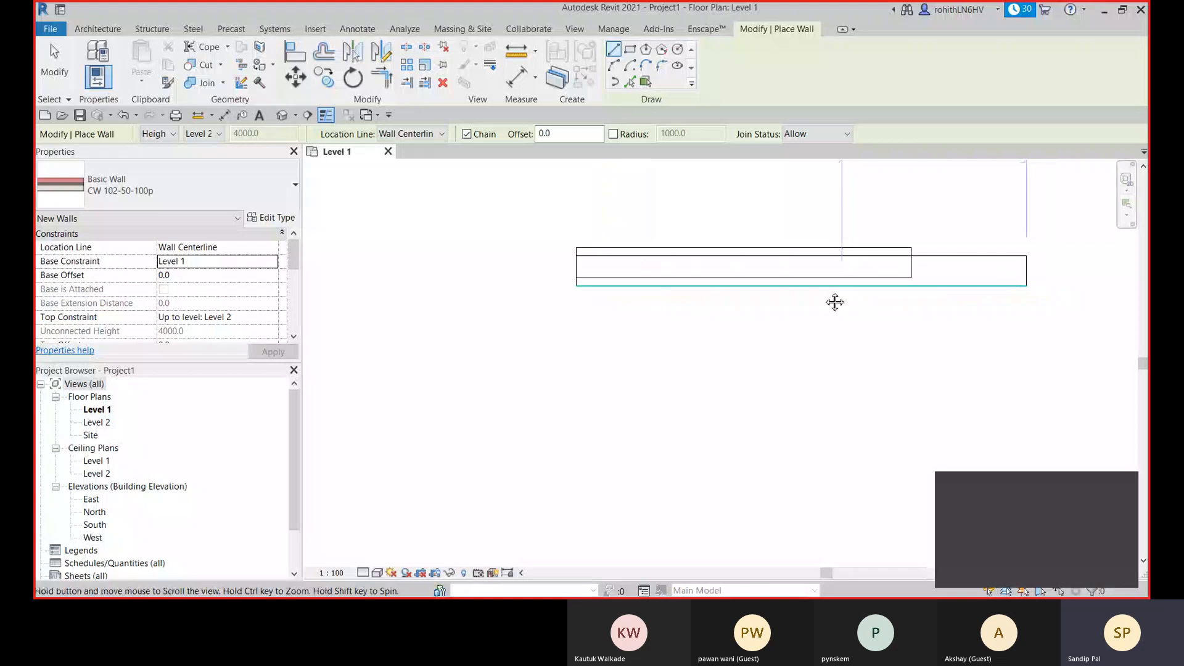
{"action": "left_click", "coordinate": [419, 134]}
{"action": "left_click", "coordinate": [422, 173]}
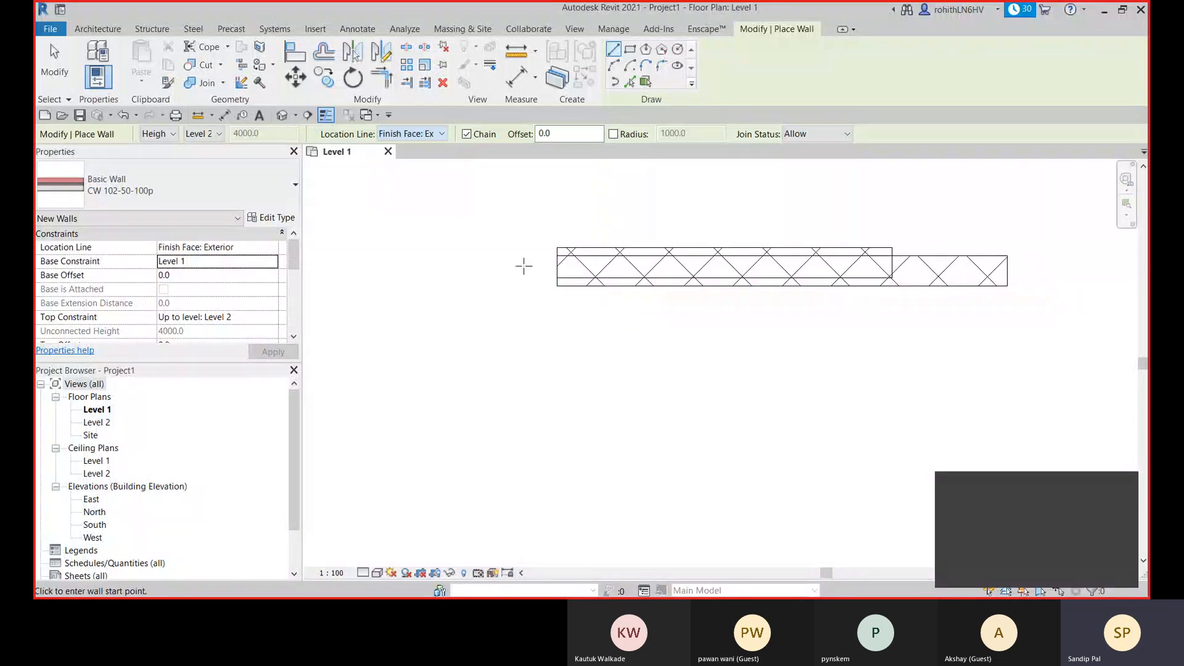
{"action": "left_click", "coordinate": [558, 348]}
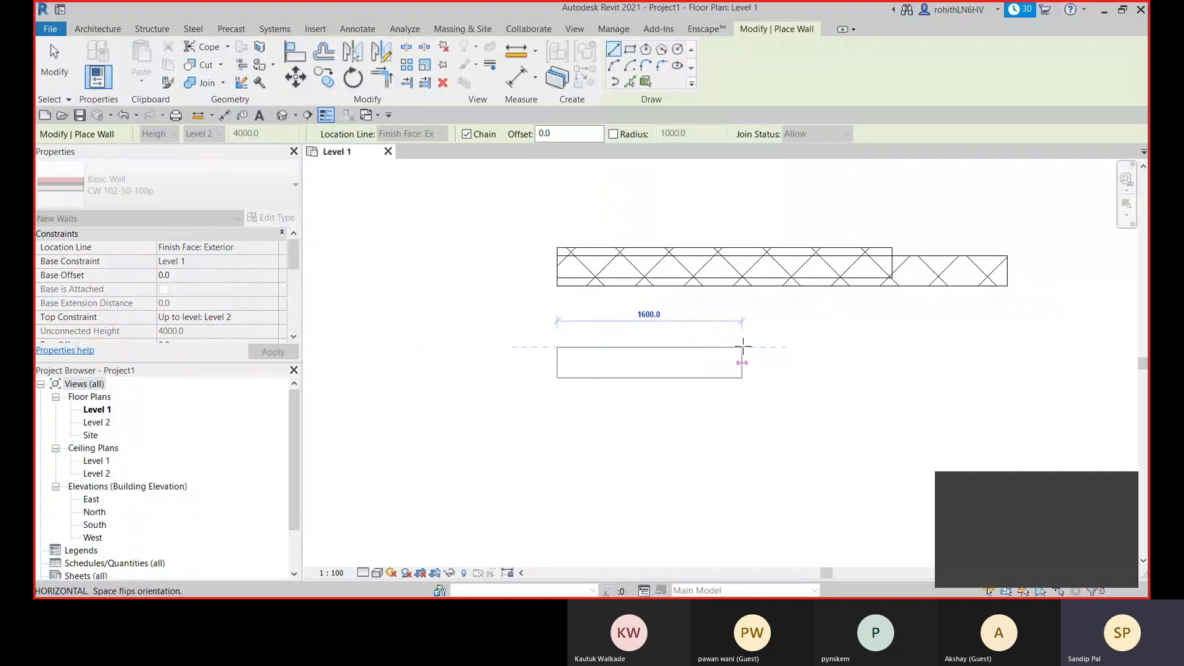
{"action": "left_click", "coordinate": [743, 347]}
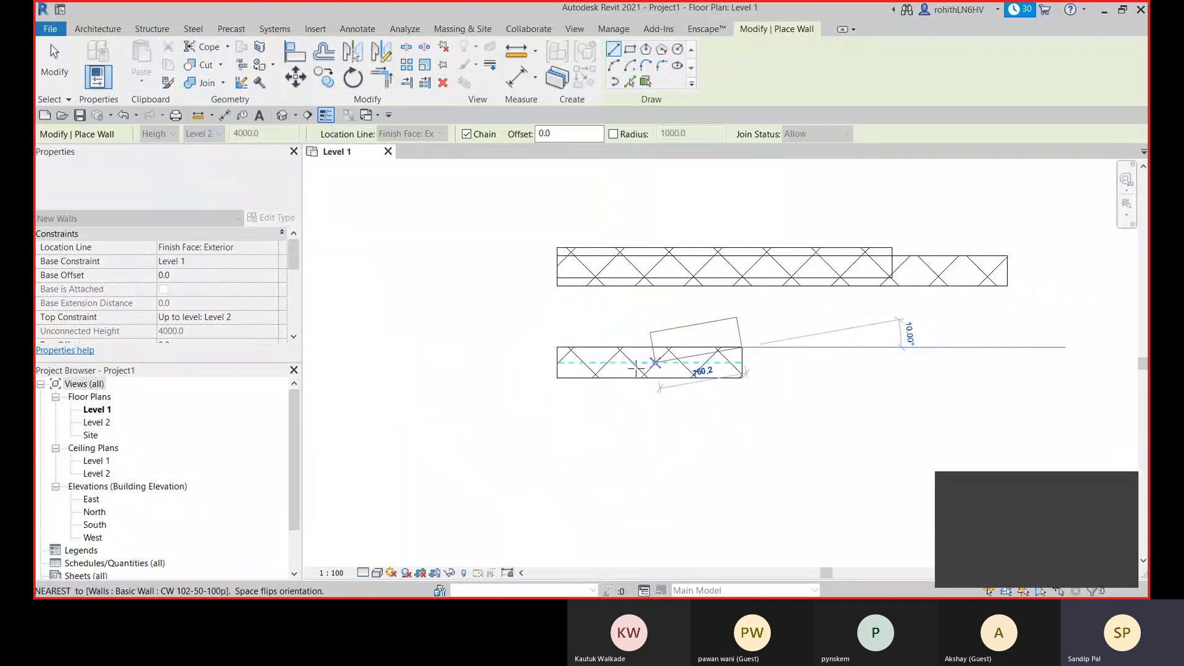
{"action": "right_click", "coordinate": [810, 341]}
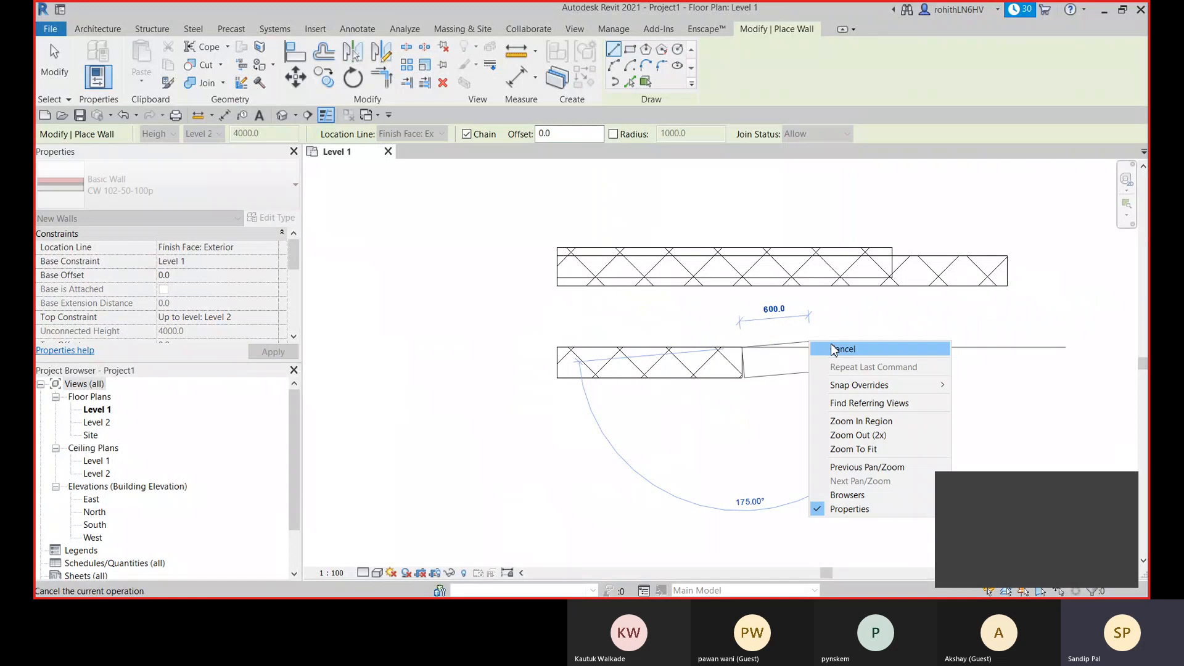
{"action": "left_click", "coordinate": [841, 348]}
- With the location line at Finish Face: Interior, draw a wall along the full upper edge of the lower wall
{"action": "left_click", "coordinate": [556, 347]}
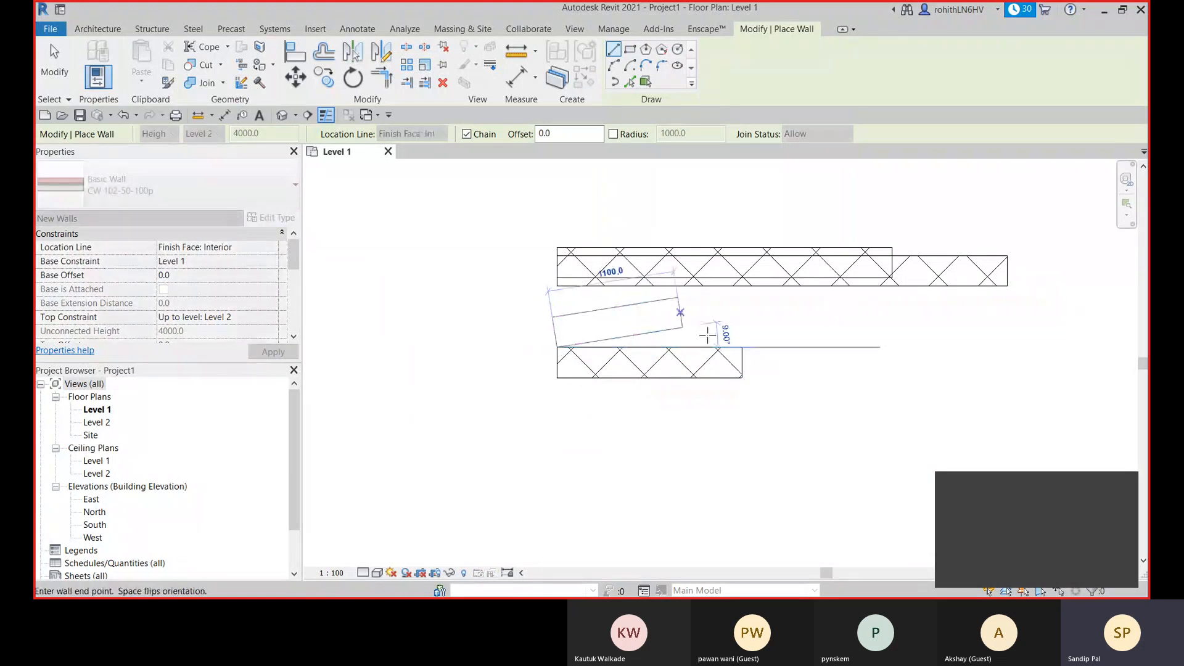
{"action": "left_click", "coordinate": [742, 347]}
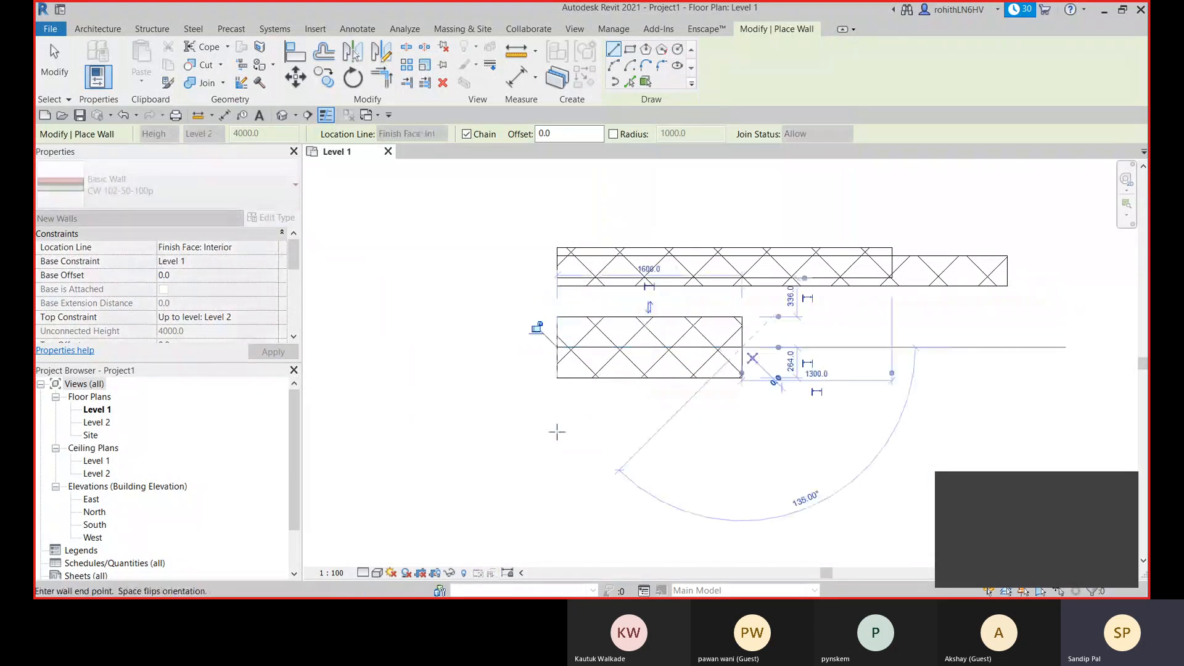
{"action": "right_click", "coordinate": [855, 348]}
{"action": "left_click", "coordinate": [870, 358]}
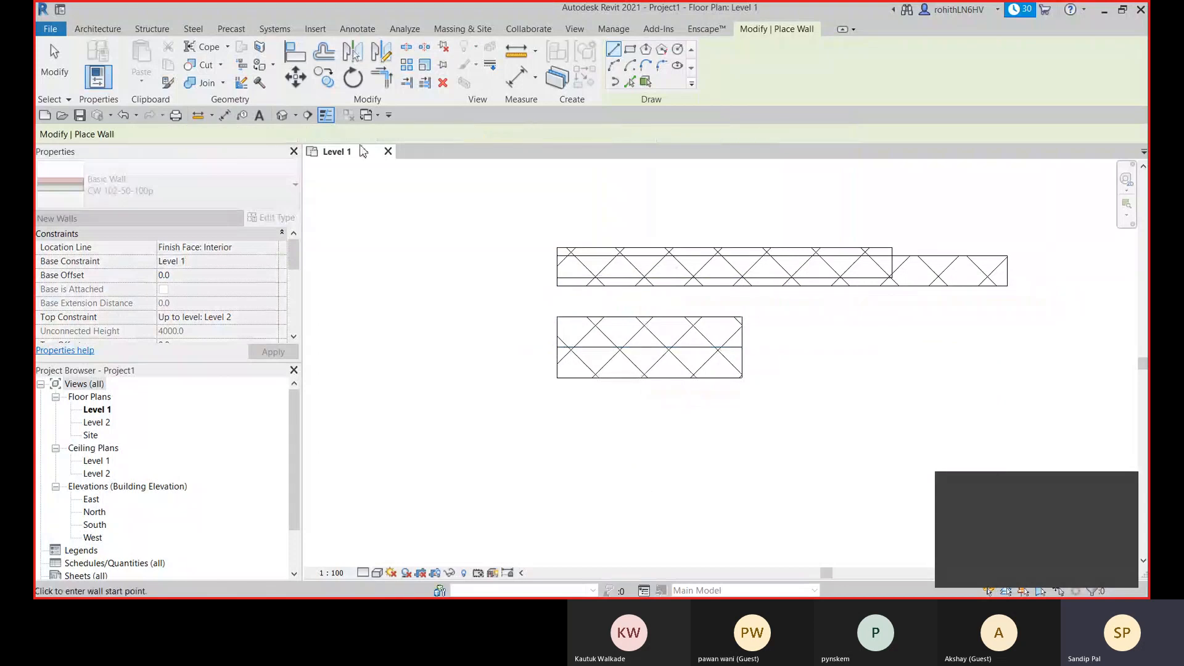
- With the location line at Core Face: Interior, draw an about 1380 mm horizontal wall below the stacked pair of walls
{"action": "left_click", "coordinate": [410, 134]}
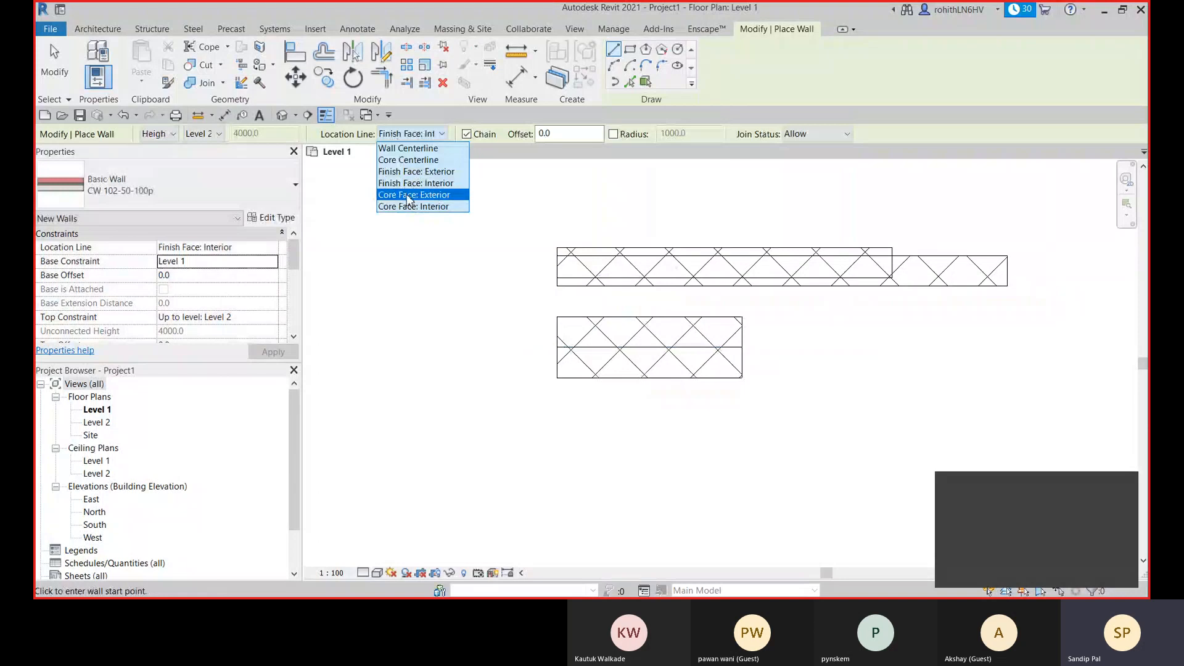
{"action": "left_click", "coordinate": [410, 206]}
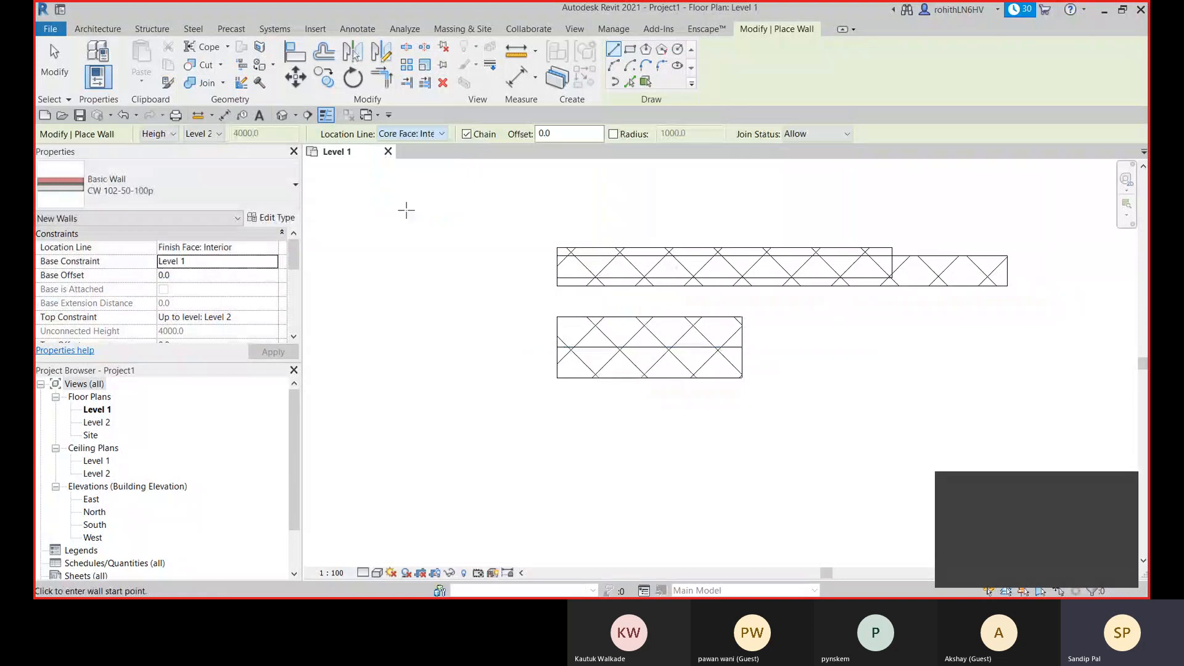
{"action": "left_click", "coordinate": [556, 435]}
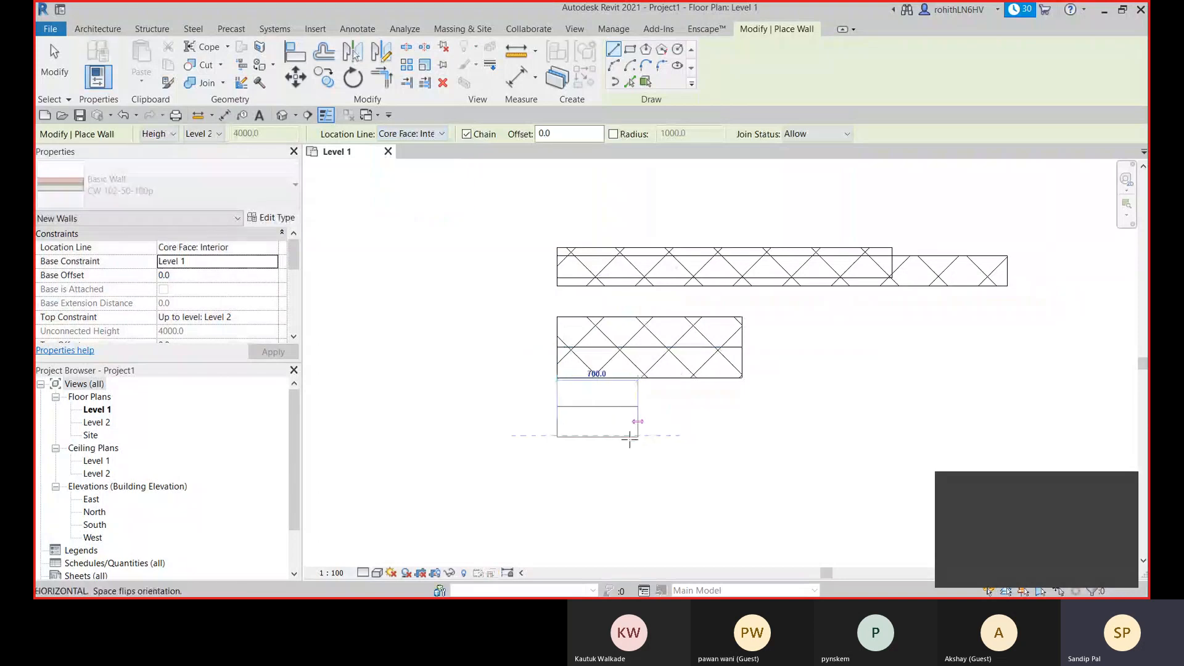
{"action": "scroll", "coordinate": [630, 439], "scroll_direction": "up", "scroll_amount": 3}
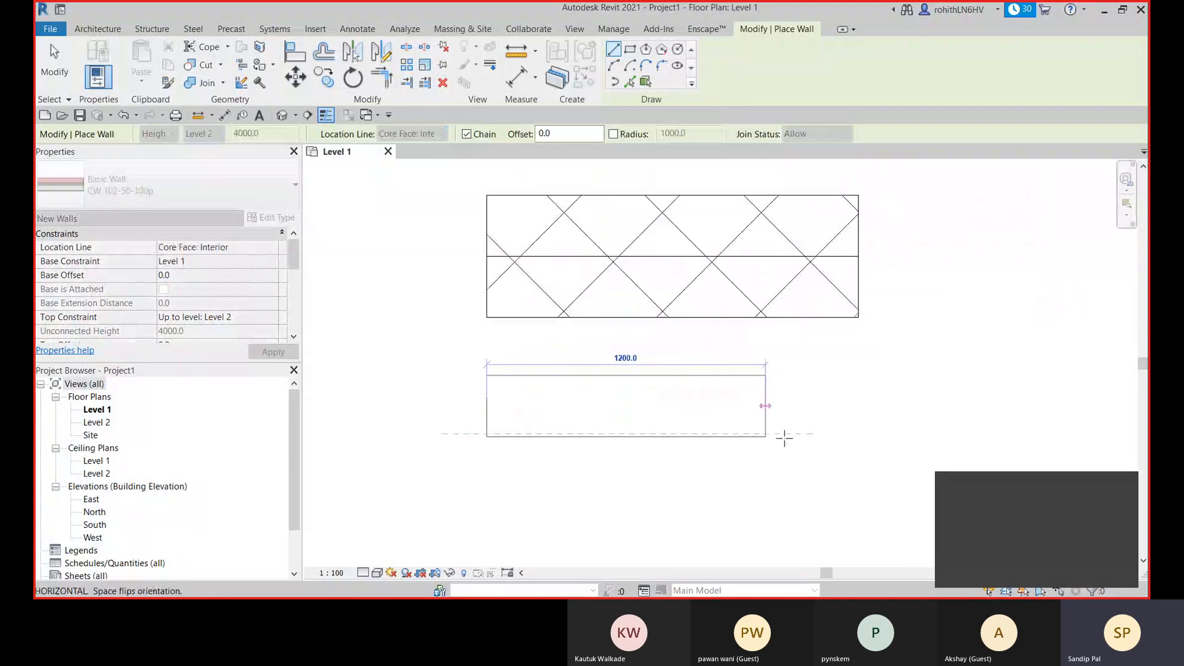
{"action": "scroll", "coordinate": [784, 438], "scroll_direction": "up", "scroll_amount": 1}
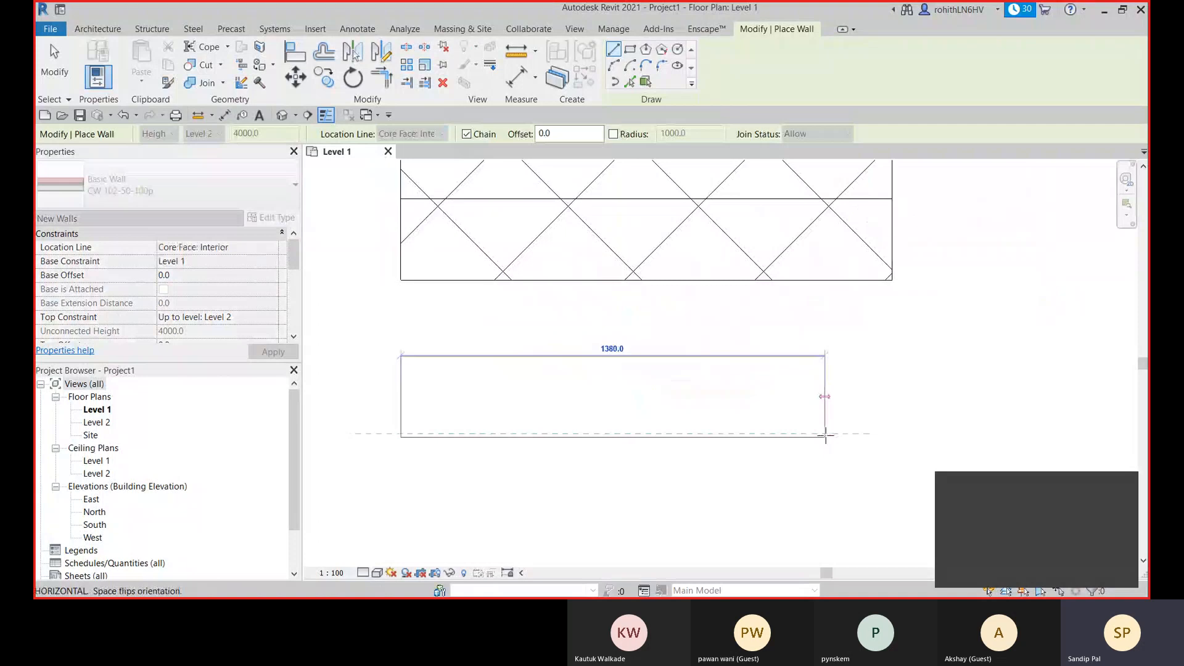
{"action": "left_click", "coordinate": [825, 435]}
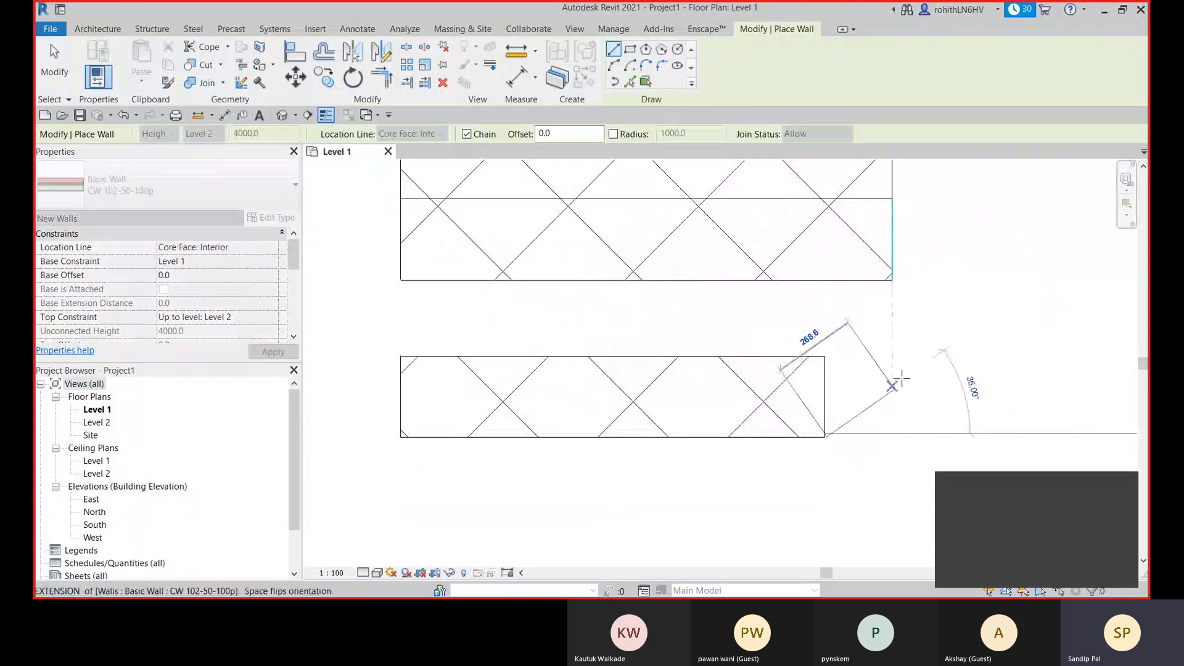
{"action": "key", "text": "Escape"}
{"action": "key", "text": "Escape"}
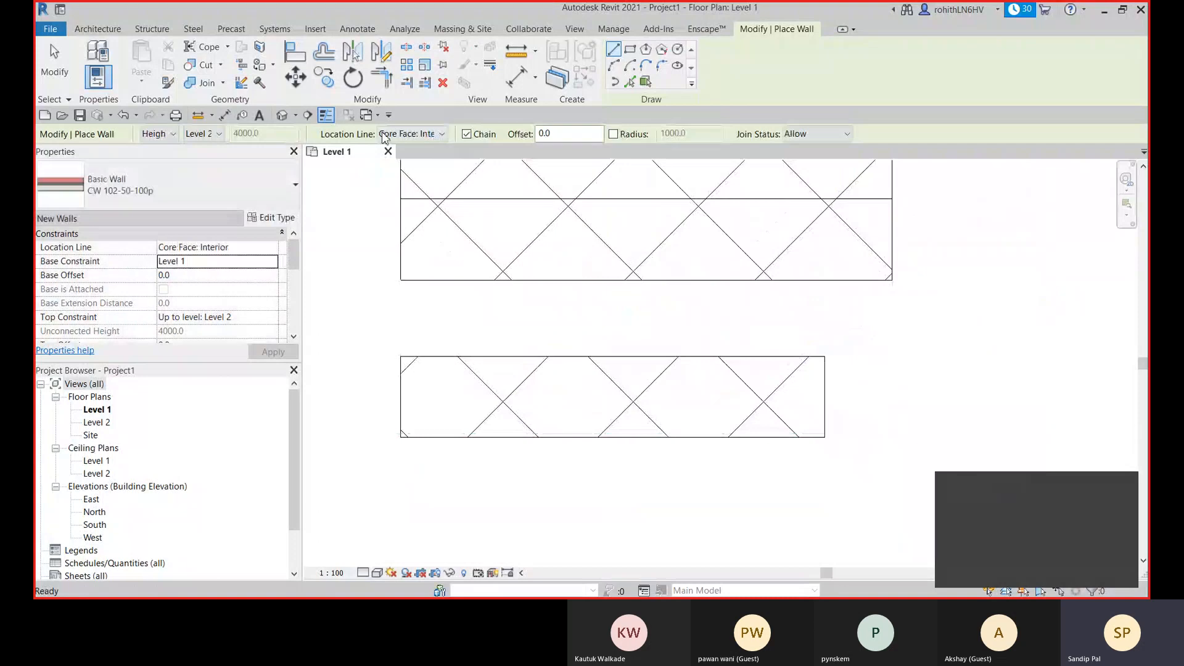
- With the location line at Core Face: Exterior, draw an about 1380 mm horizontal wall just below the last one
{"action": "left_click", "coordinate": [383, 134]}
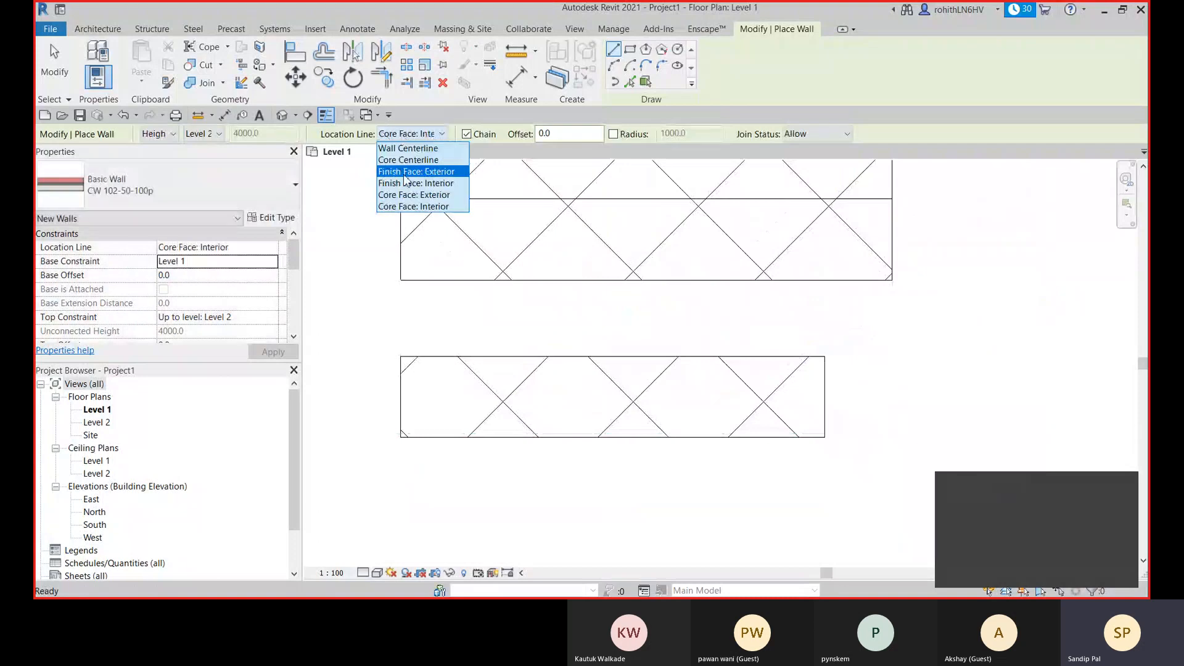
{"action": "left_click", "coordinate": [412, 195]}
{"action": "scroll", "coordinate": [541, 407], "scroll_direction": "down", "scroll_amount": 1}
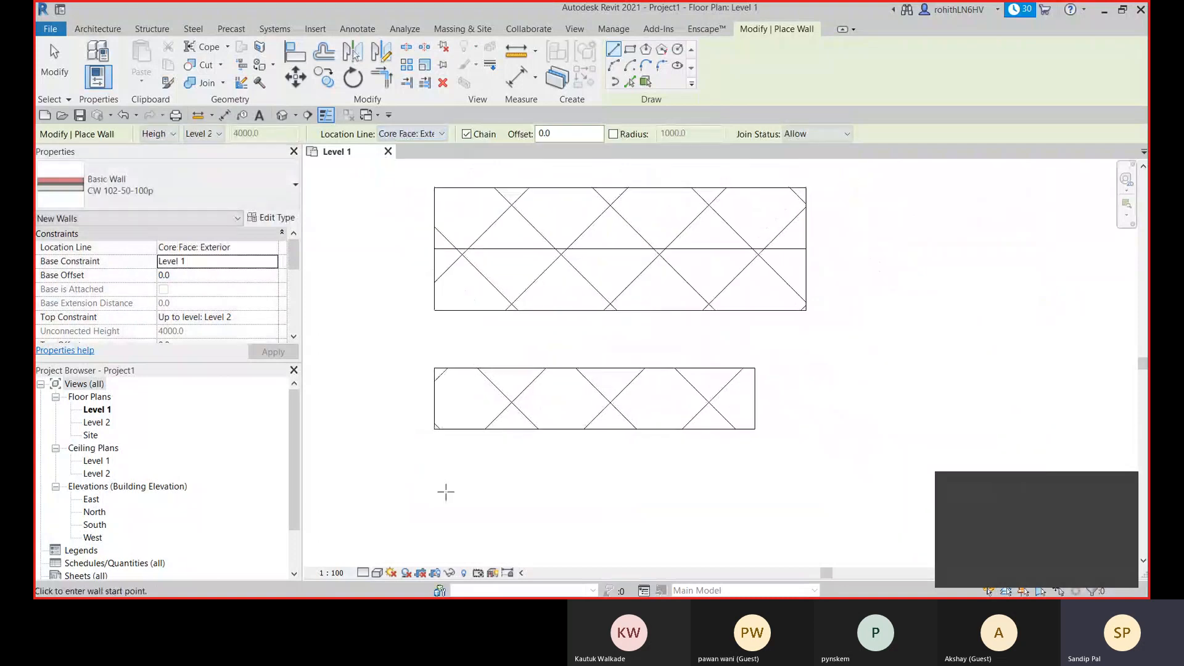
{"action": "left_click", "coordinate": [445, 492]}
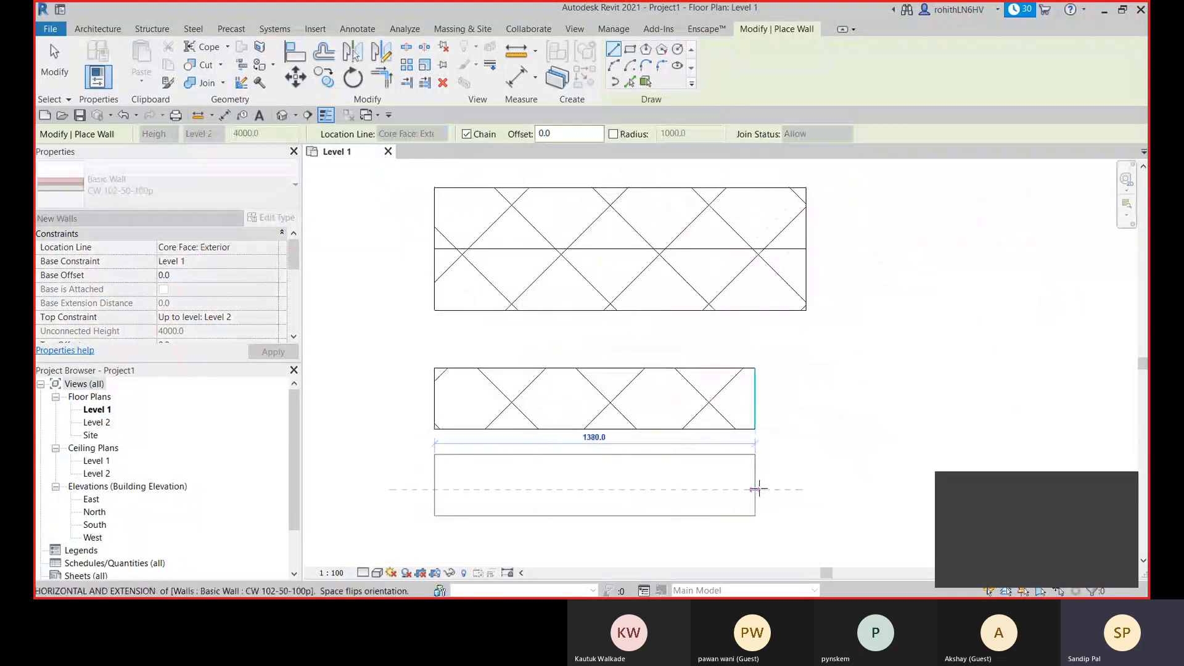
{"action": "left_click", "coordinate": [757, 489]}
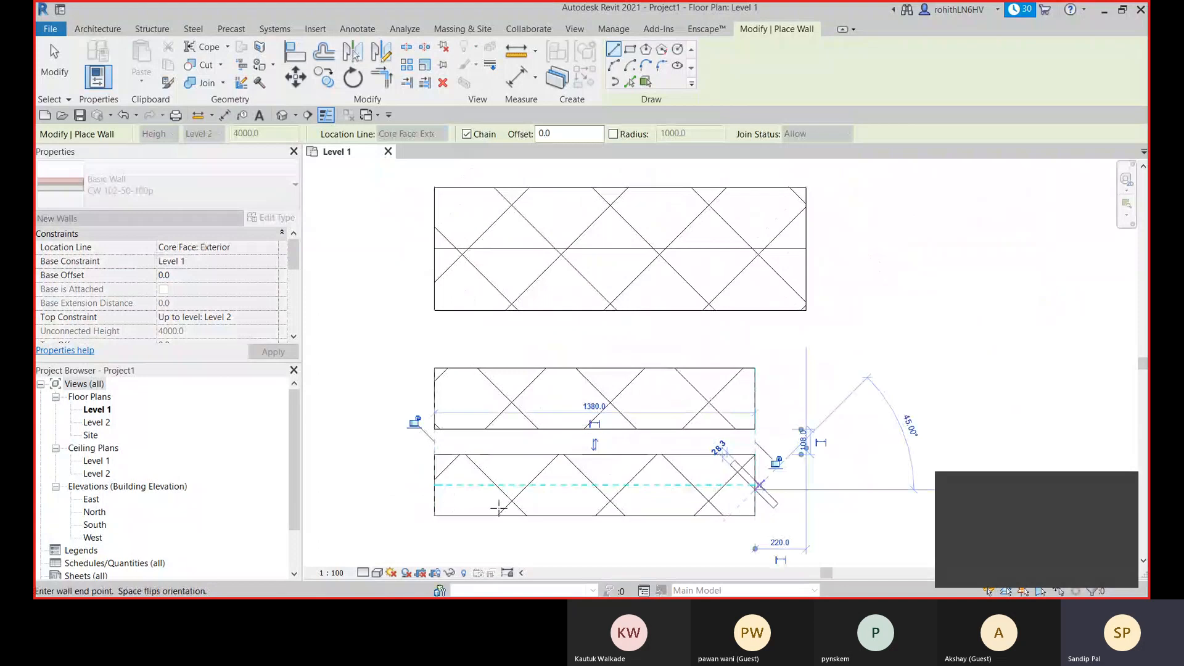
{"action": "right_click", "coordinate": [860, 341]}
{"action": "left_click", "coordinate": [878, 349]}
- Exit wall placement and delete all the demonstration walls from the Level 1 plan
{"action": "scroll", "coordinate": [842, 389], "scroll_direction": "down", "scroll_amount": 2}
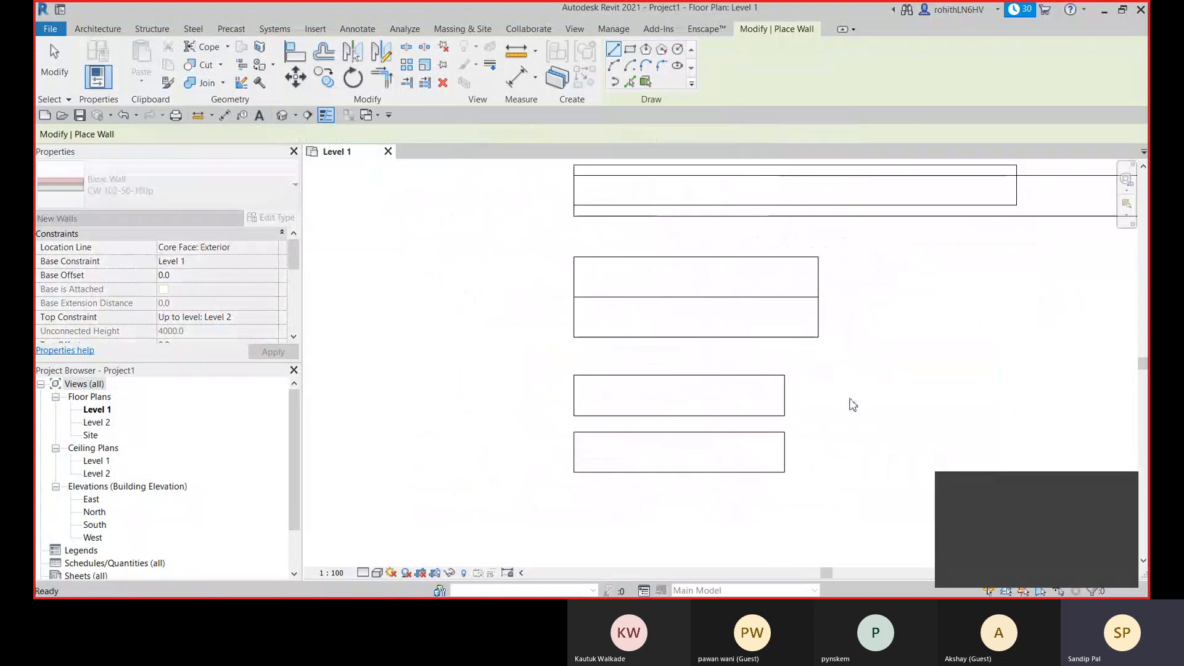
{"action": "scroll", "coordinate": [853, 404], "scroll_direction": "down", "scroll_amount": 2}
{"action": "scroll", "coordinate": [783, 364], "scroll_direction": "down", "scroll_amount": 1}
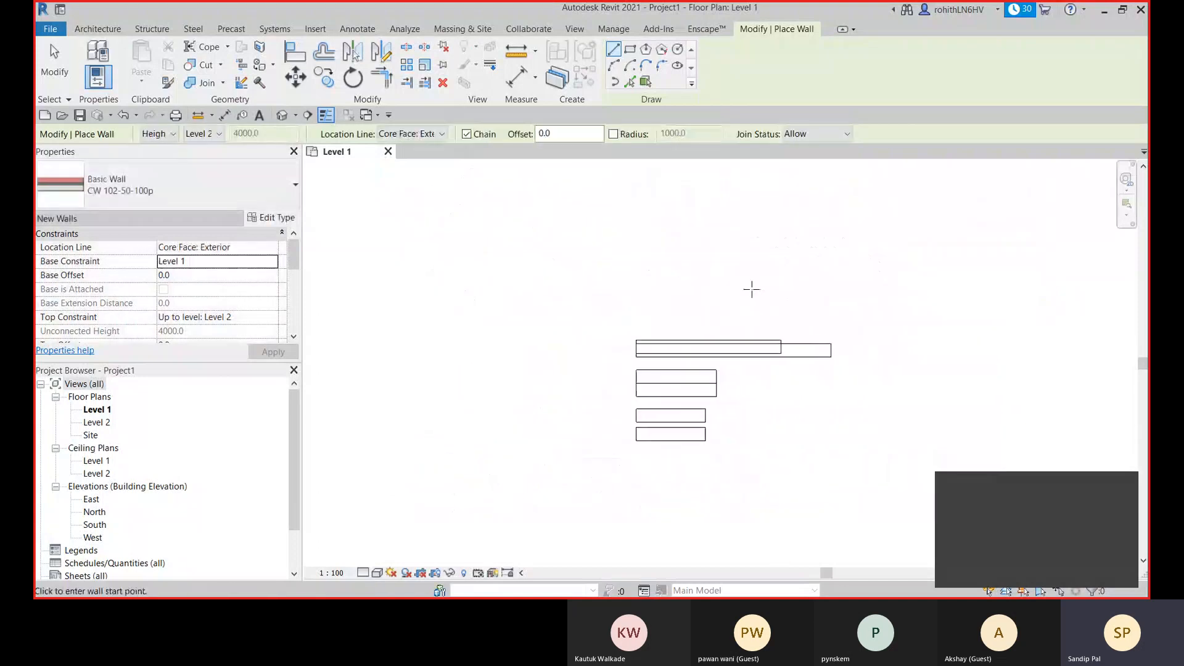
{"action": "right_click", "coordinate": [752, 288]}
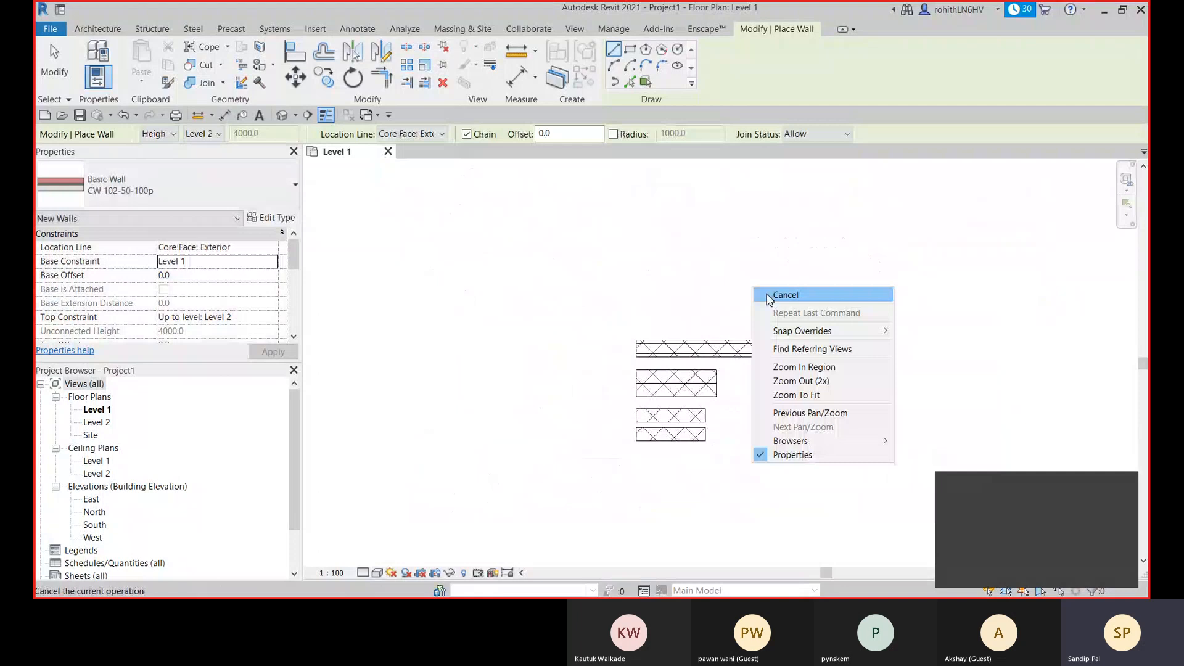
{"action": "left_click", "coordinate": [769, 296]}
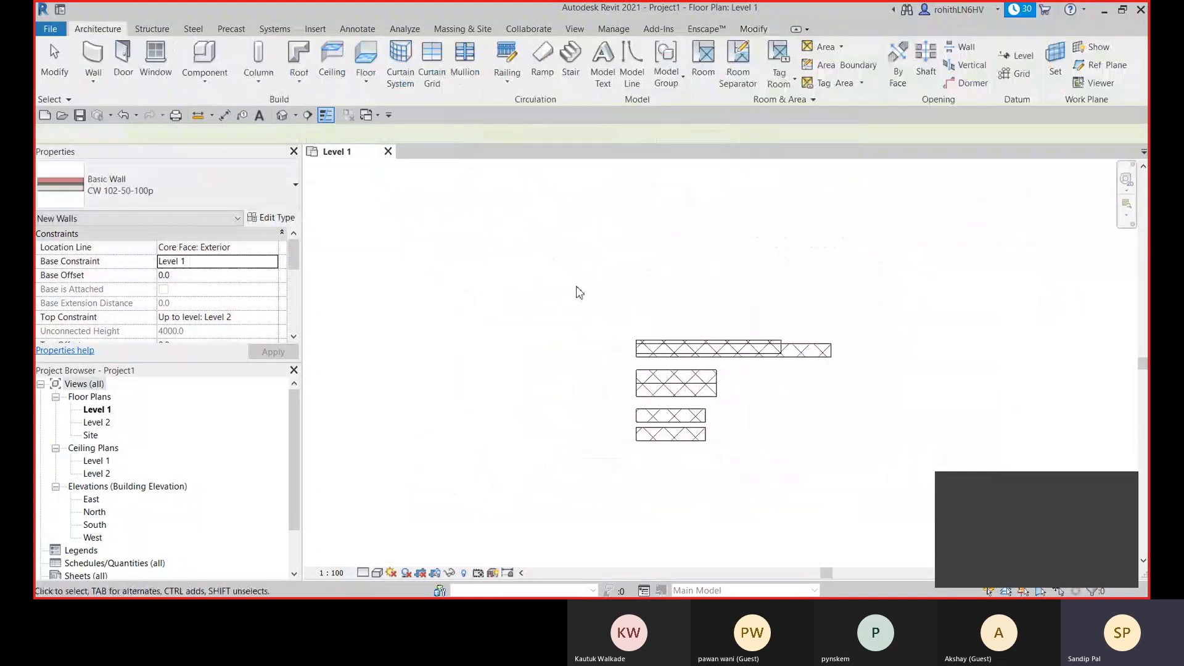
{"action": "left_click_drag", "start_coordinate": [569, 285], "coordinate": [876, 481]}
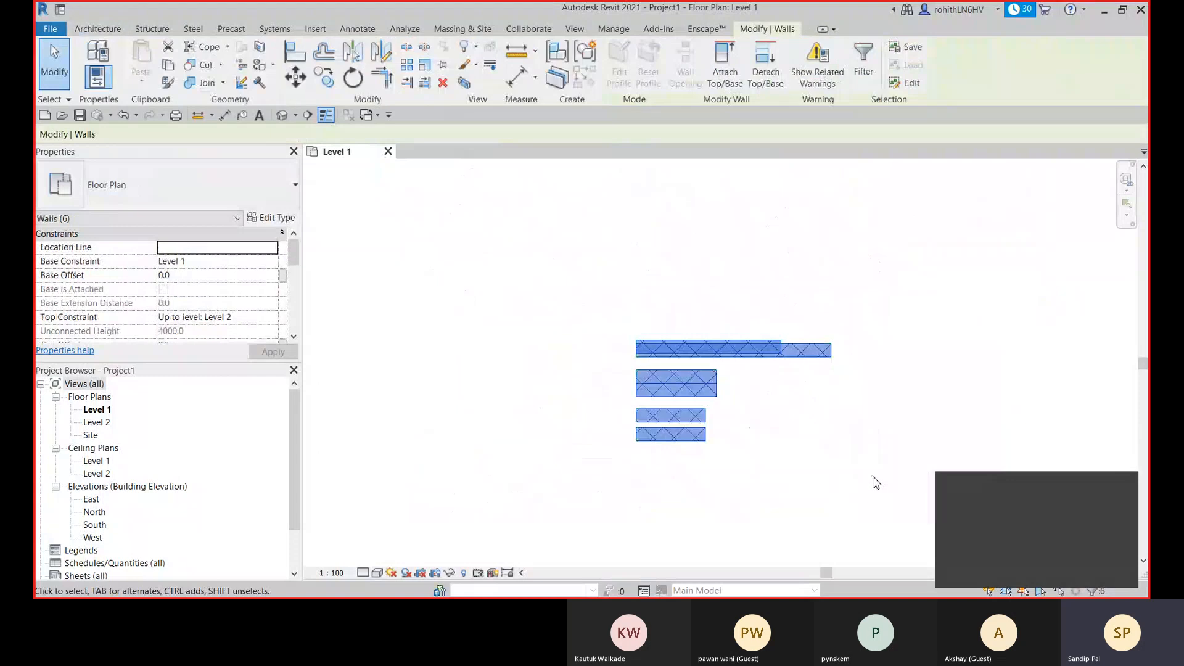
{"action": "key", "text": "Delete"}
- Start a new wall of type EW-250mm, set its location line to Wall Centerline, and review its remaining instance properties
{"action": "key", "text": "w"}
{"action": "key", "text": "a"}
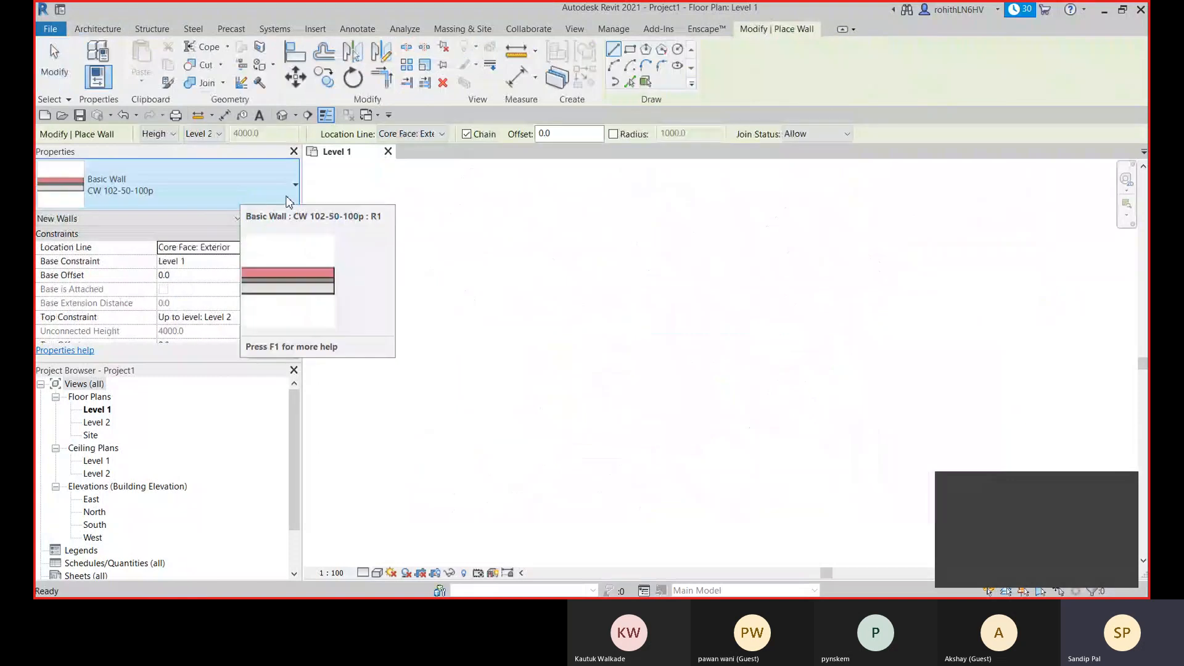
{"action": "left_click", "coordinate": [279, 194]}
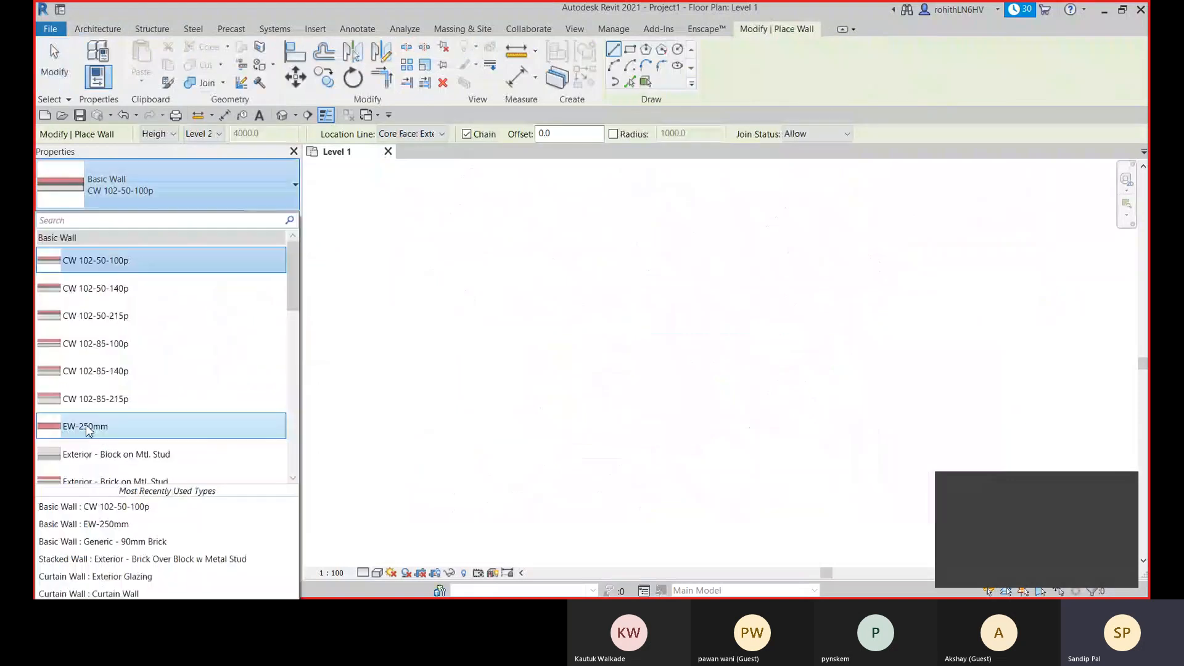
{"action": "left_click", "coordinate": [87, 428]}
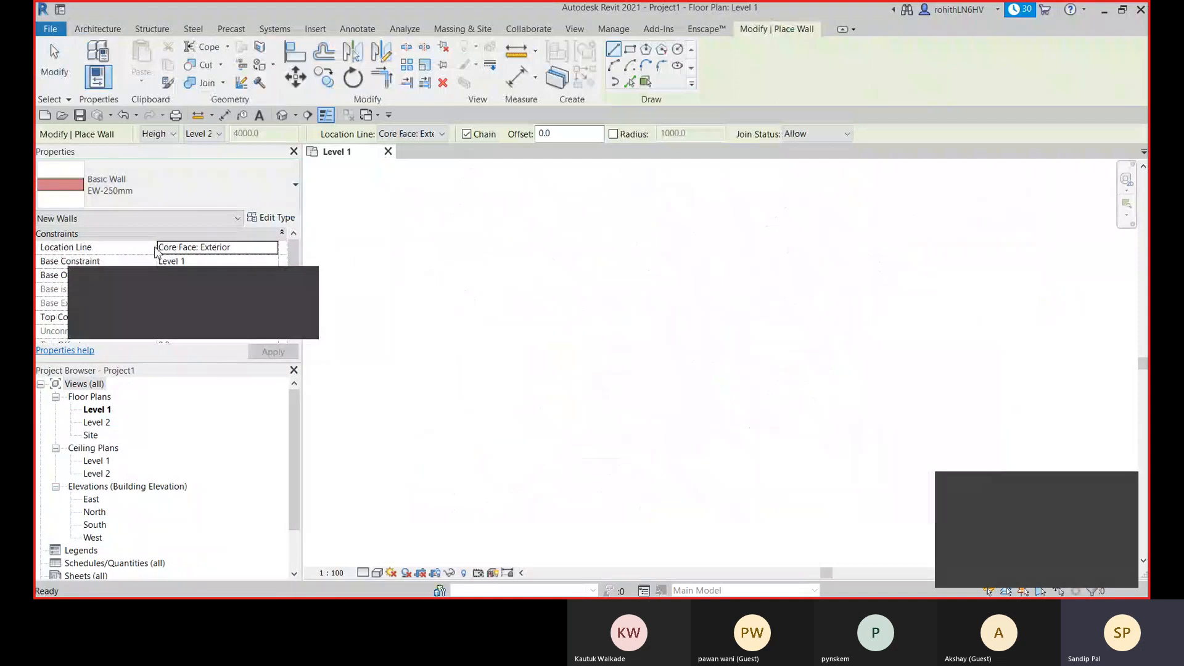
{"action": "left_click", "coordinate": [271, 247]}
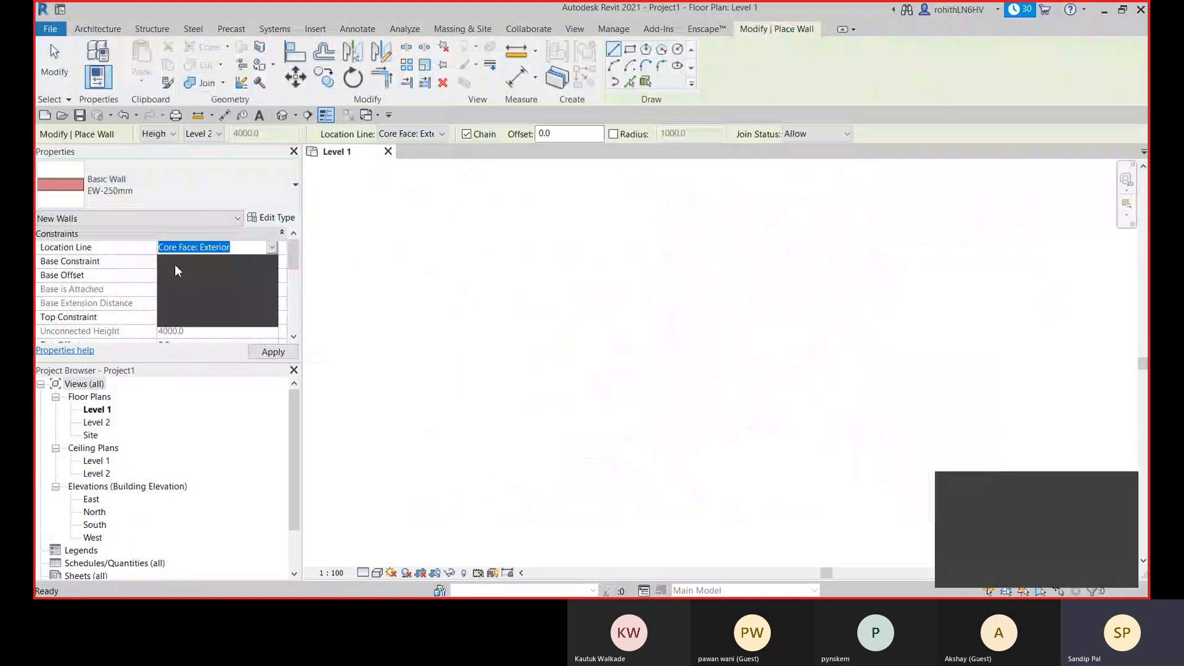
{"action": "left_click", "coordinate": [175, 262]}
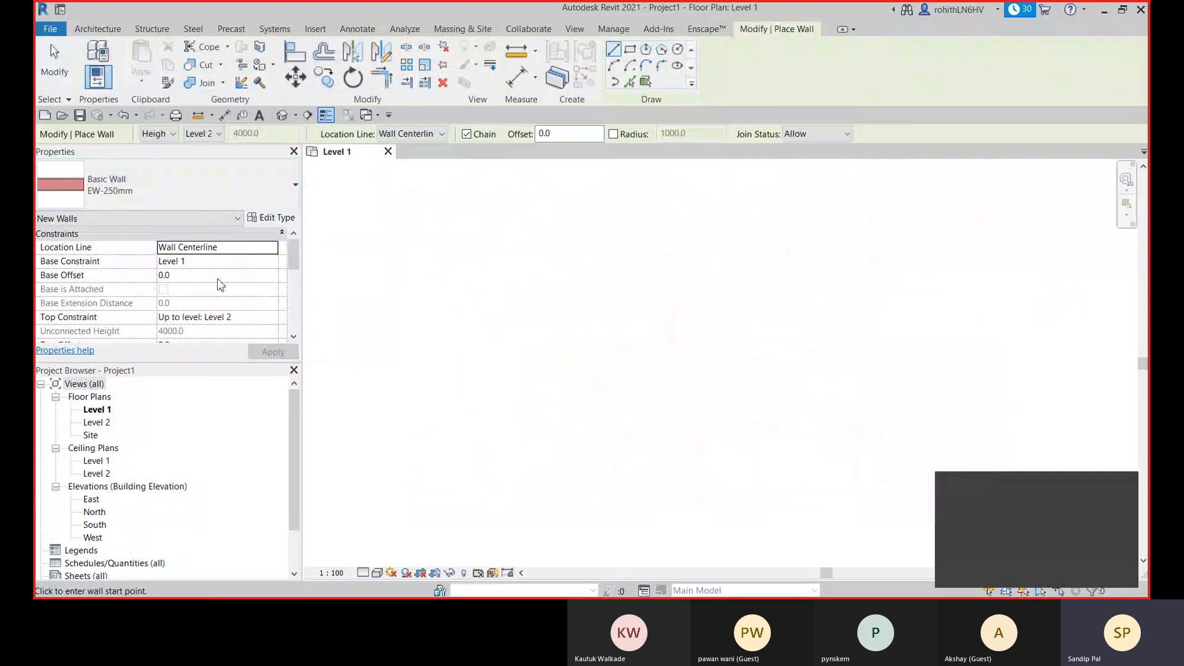
{"action": "scroll", "coordinate": [221, 284], "scroll_direction": "down", "scroll_amount": 1}
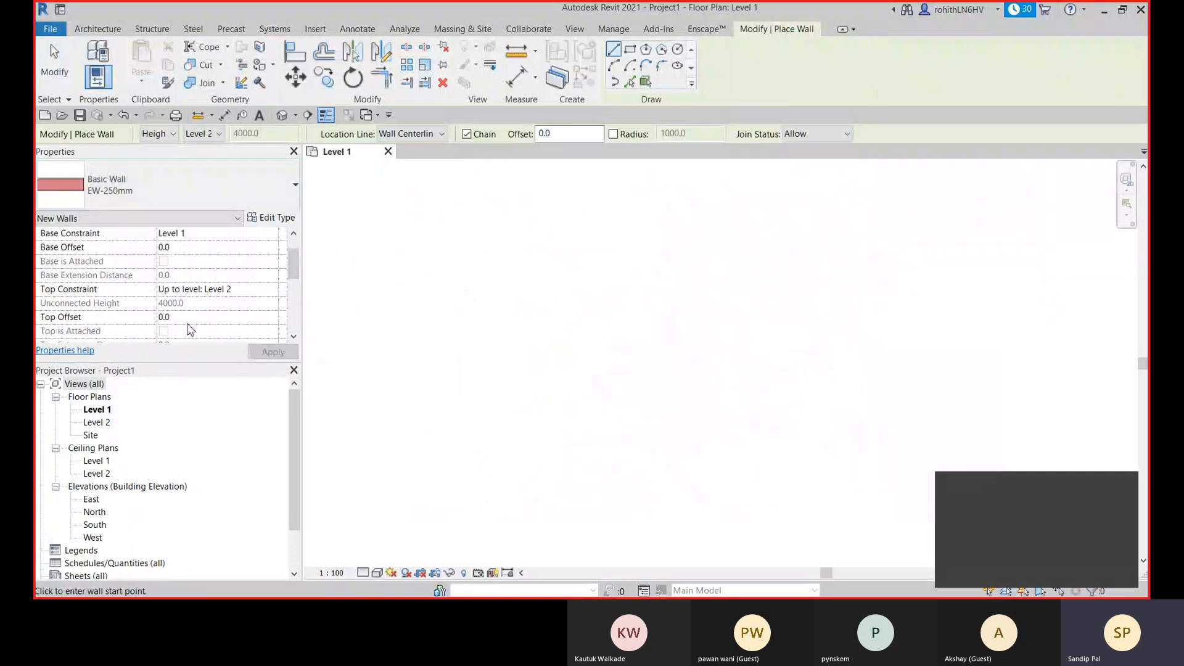
{"action": "scroll", "coordinate": [129, 333], "scroll_direction": "down", "scroll_amount": 4}
{"action": "scroll", "coordinate": [185, 314], "scroll_direction": "up", "scroll_amount": 3}
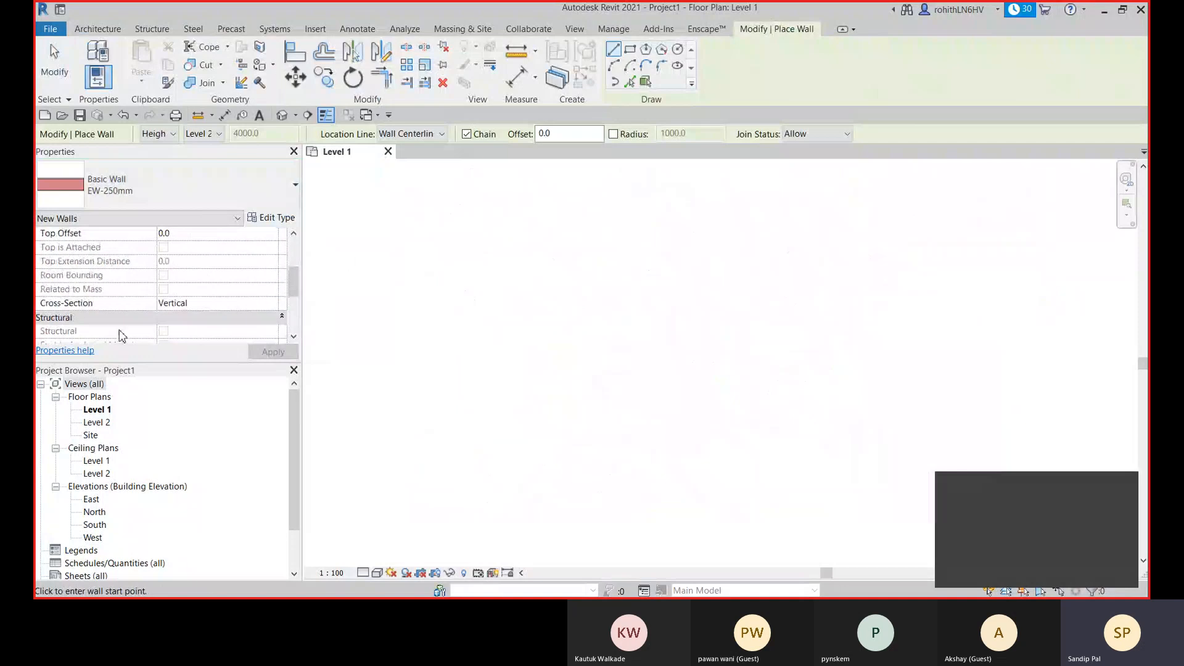
{"action": "scroll", "coordinate": [139, 309], "scroll_direction": "down", "scroll_amount": 5}
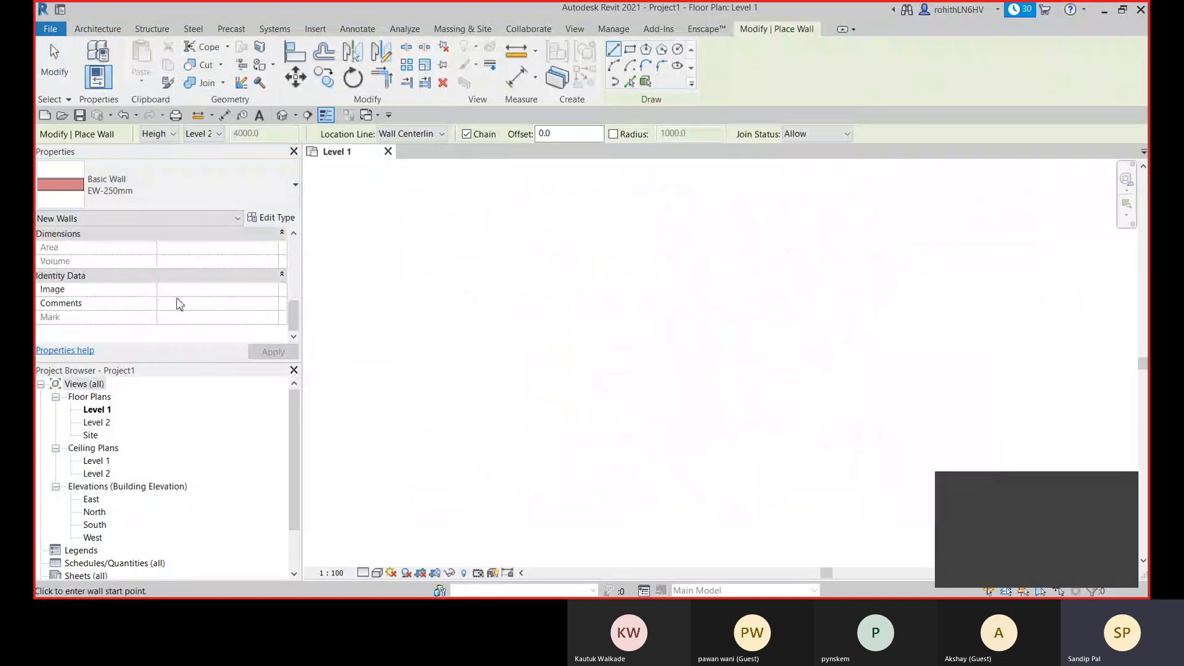
{"action": "scroll", "coordinate": [179, 303], "scroll_direction": "up", "scroll_amount": 5}
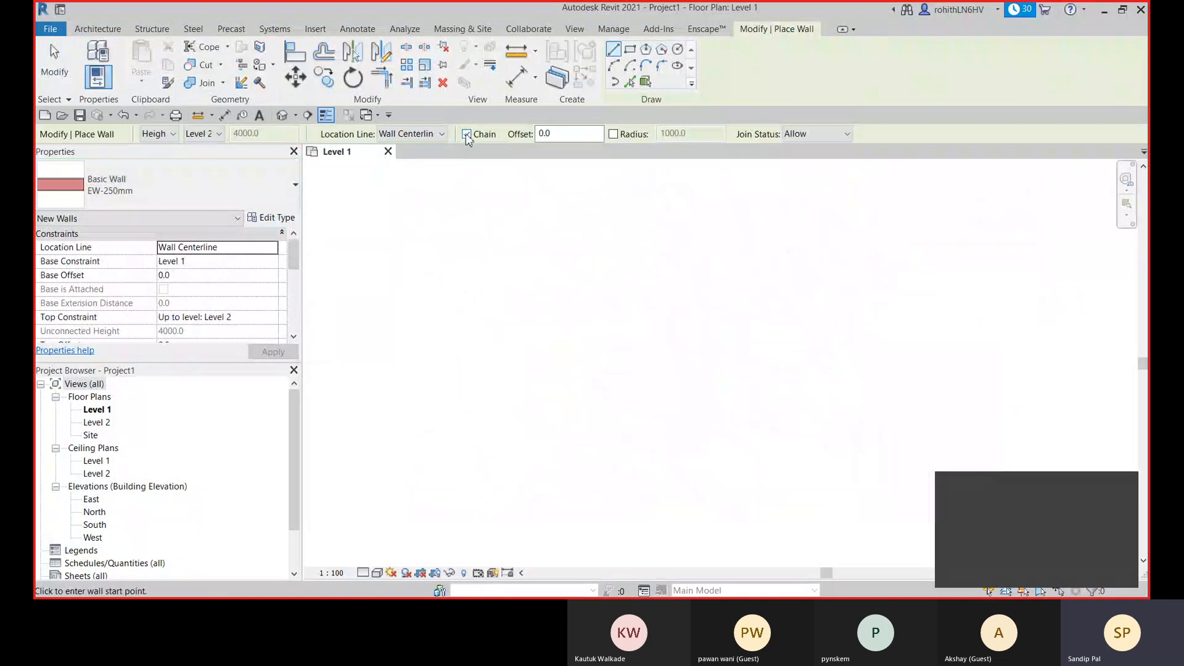
- Draw chained EW-250mm walls: about 2000 mm horizontally to the right, then about 2700 mm straight down
{"action": "left_click", "coordinate": [540, 303]}
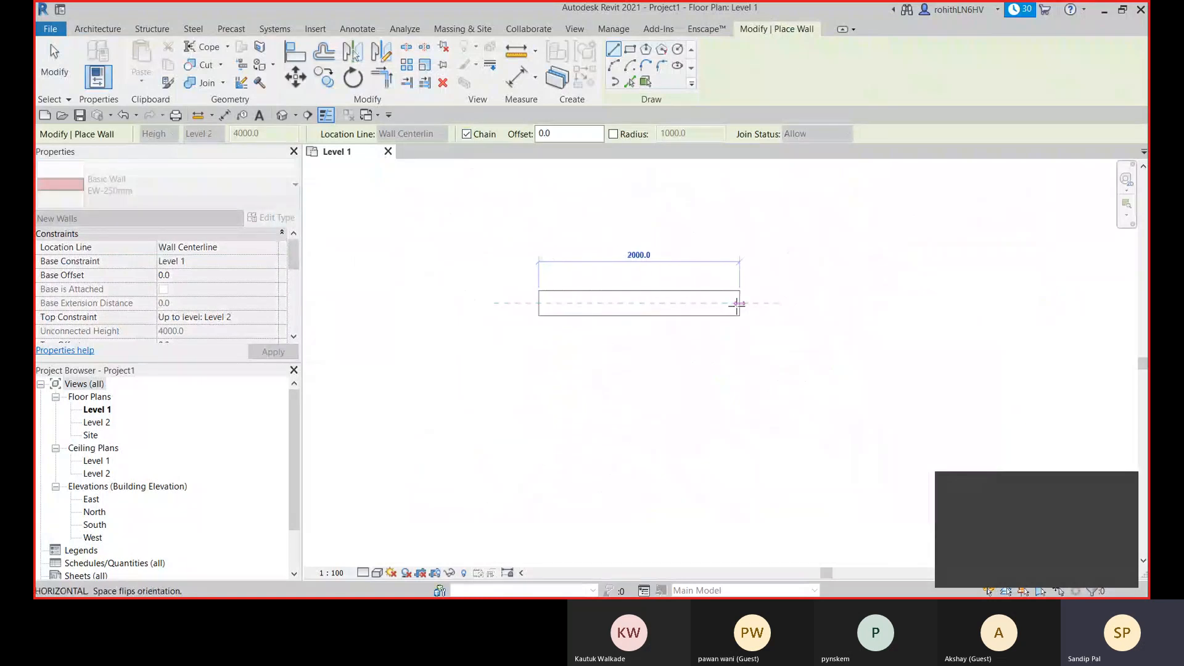
{"action": "left_click", "coordinate": [738, 303]}
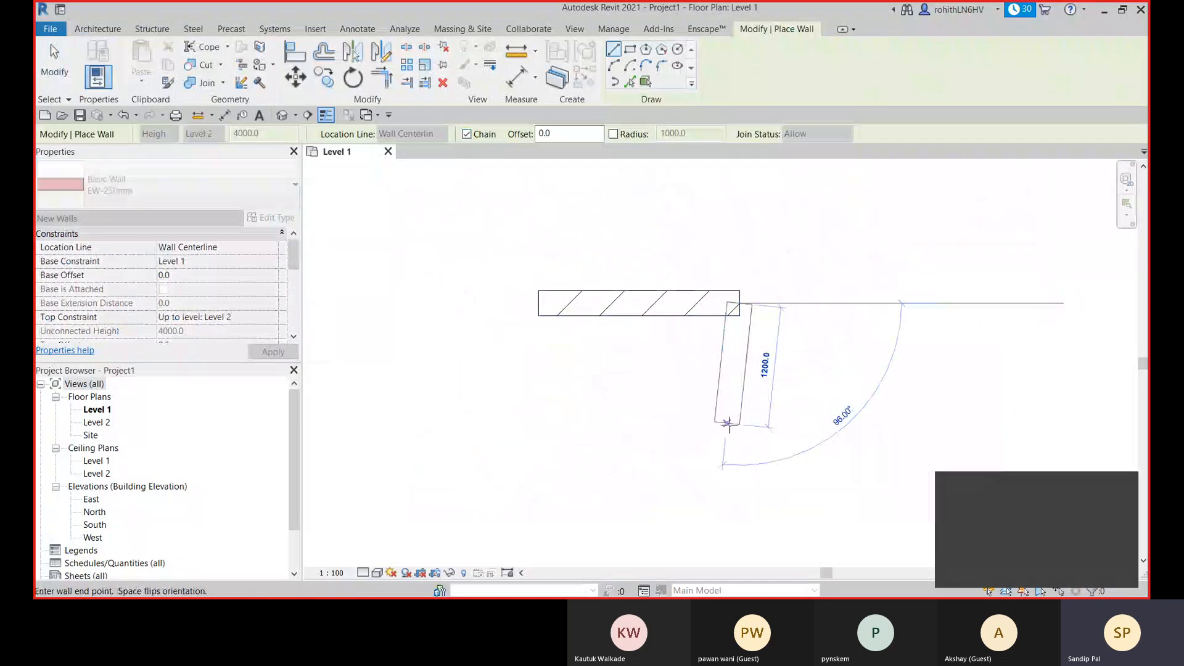
{"action": "scroll", "coordinate": [738, 398], "scroll_direction": "down", "scroll_amount": 1}
{"action": "middle_click_drag", "start_coordinate": [748, 404], "coordinate": [759, 278]}
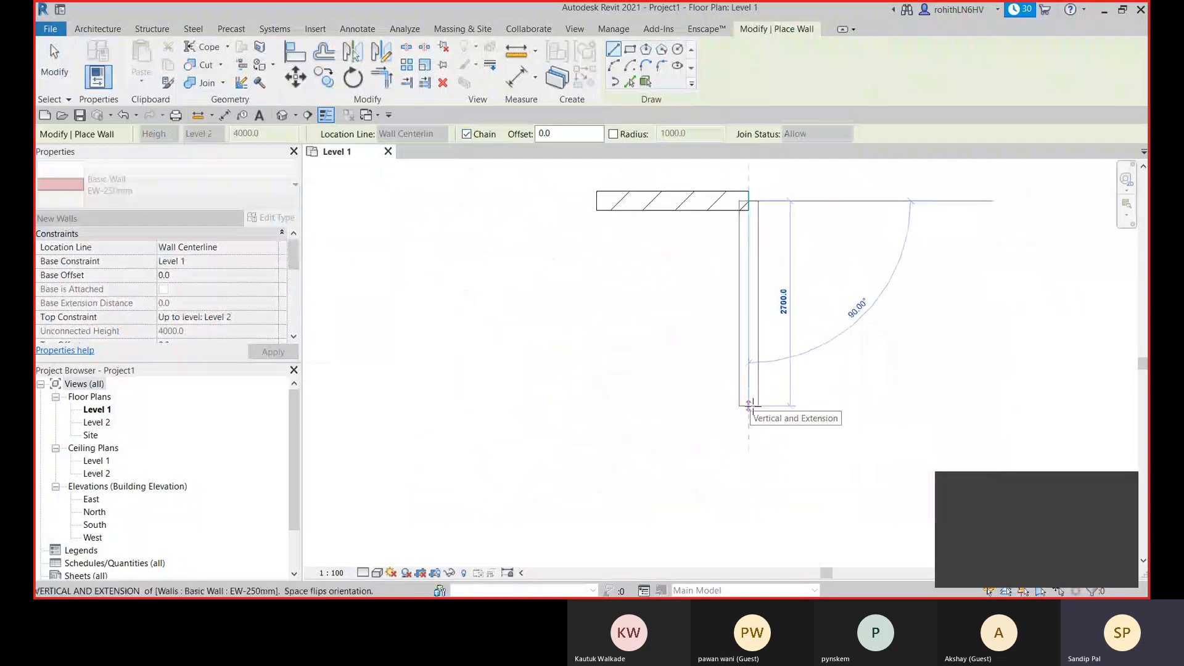
{"action": "left_click", "coordinate": [749, 405]}
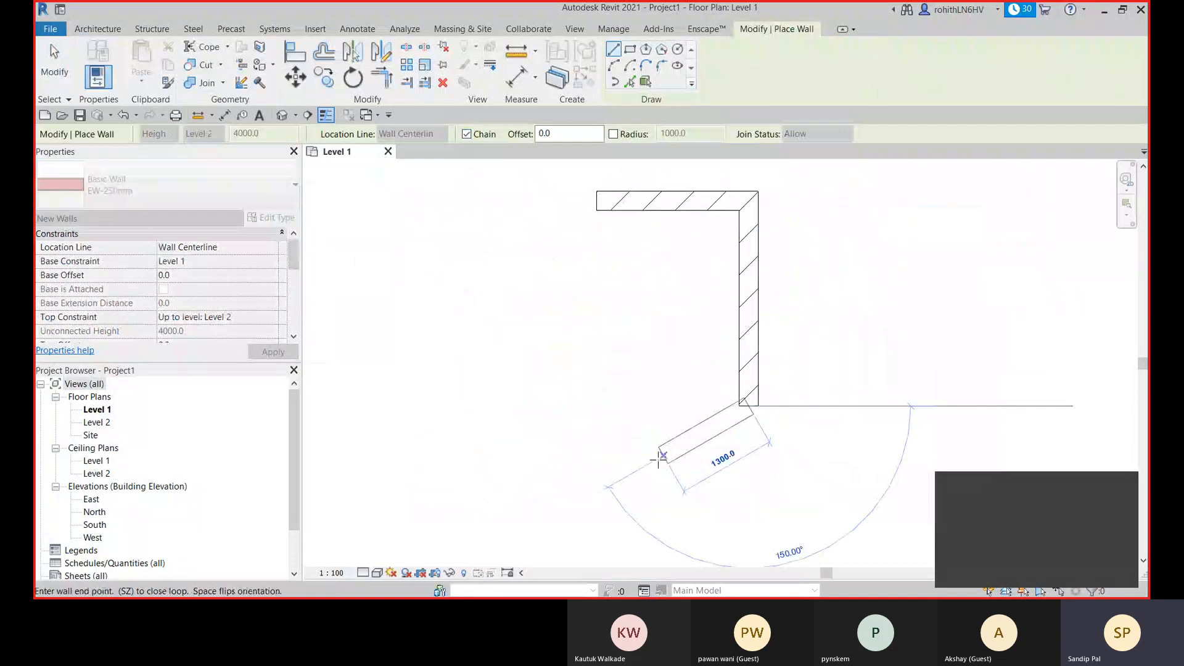
- Turn off Chain and draw an about 2000 mm lower wall leftward, aligned with the upper wall's left end
{"action": "middle_click_drag", "start_coordinate": [668, 455], "coordinate": [658, 480]}
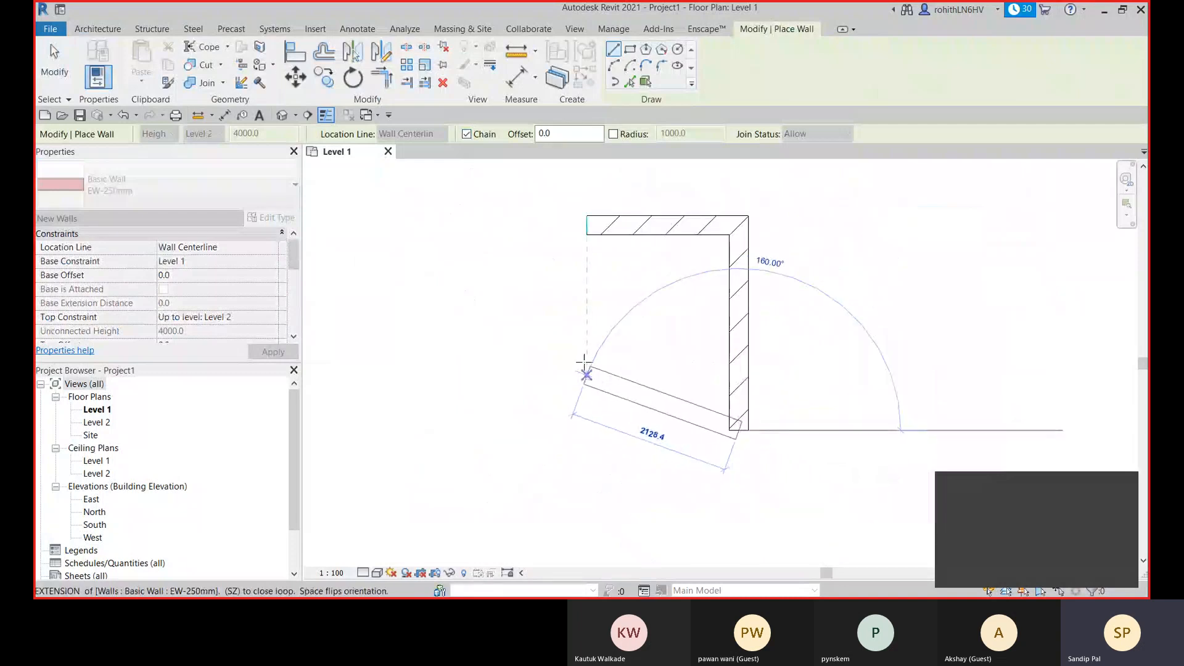
{"action": "left_click", "coordinate": [467, 134]}
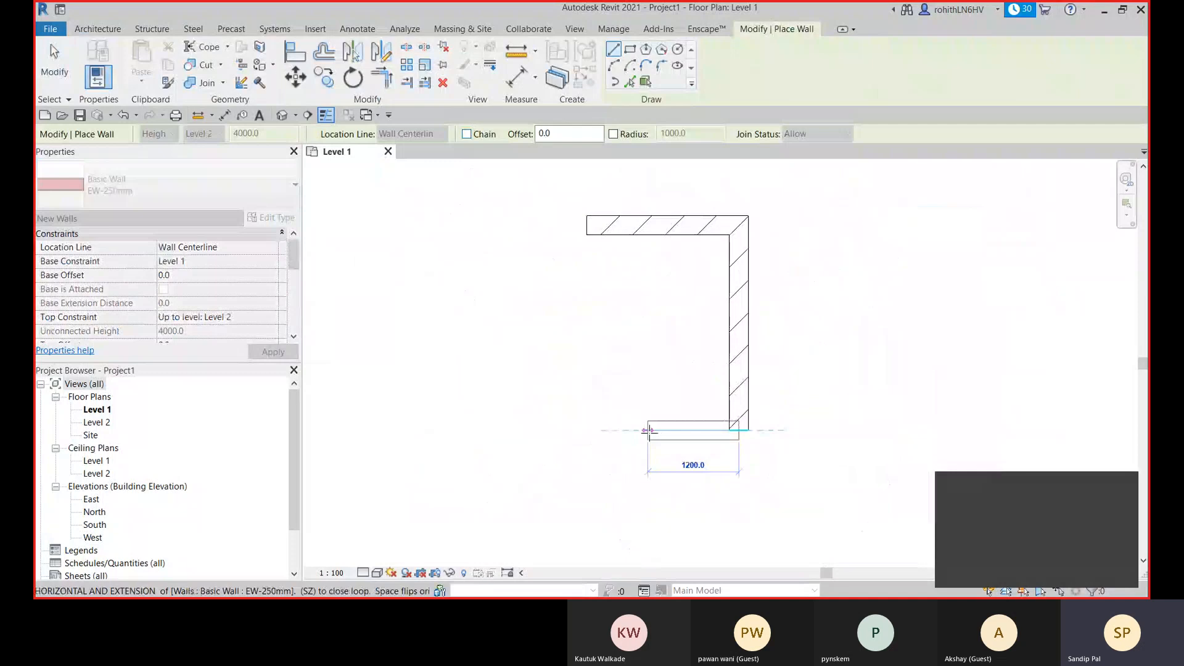
{"action": "left_click", "coordinate": [587, 430]}
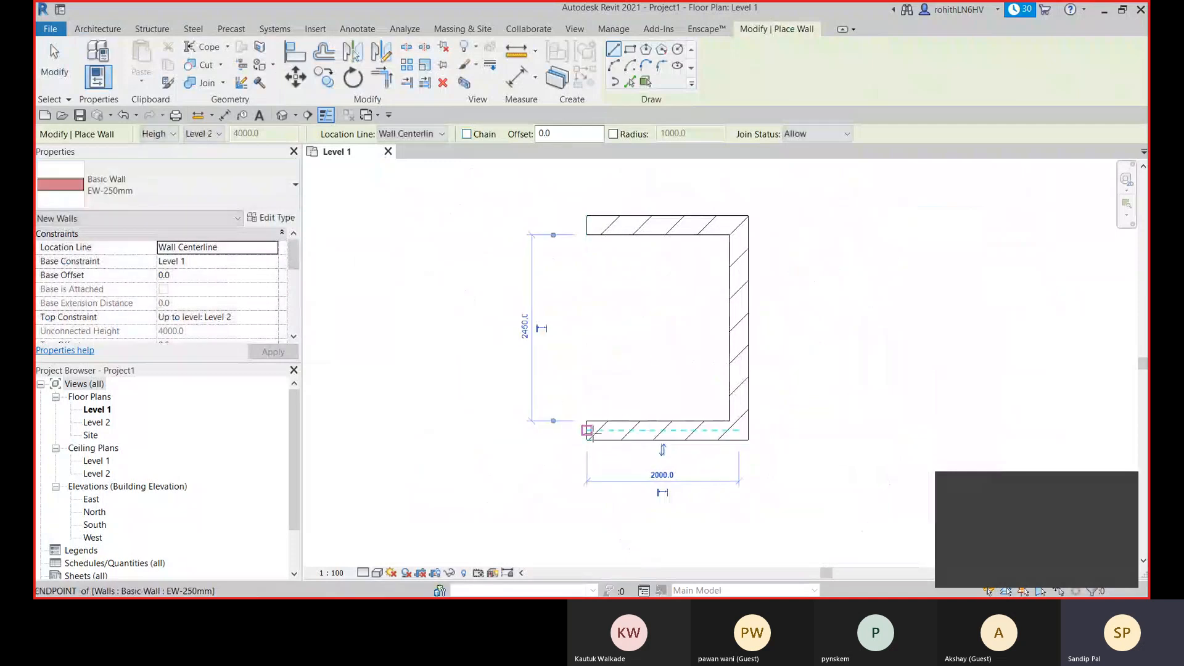
{"action": "left_click", "coordinate": [587, 429]}
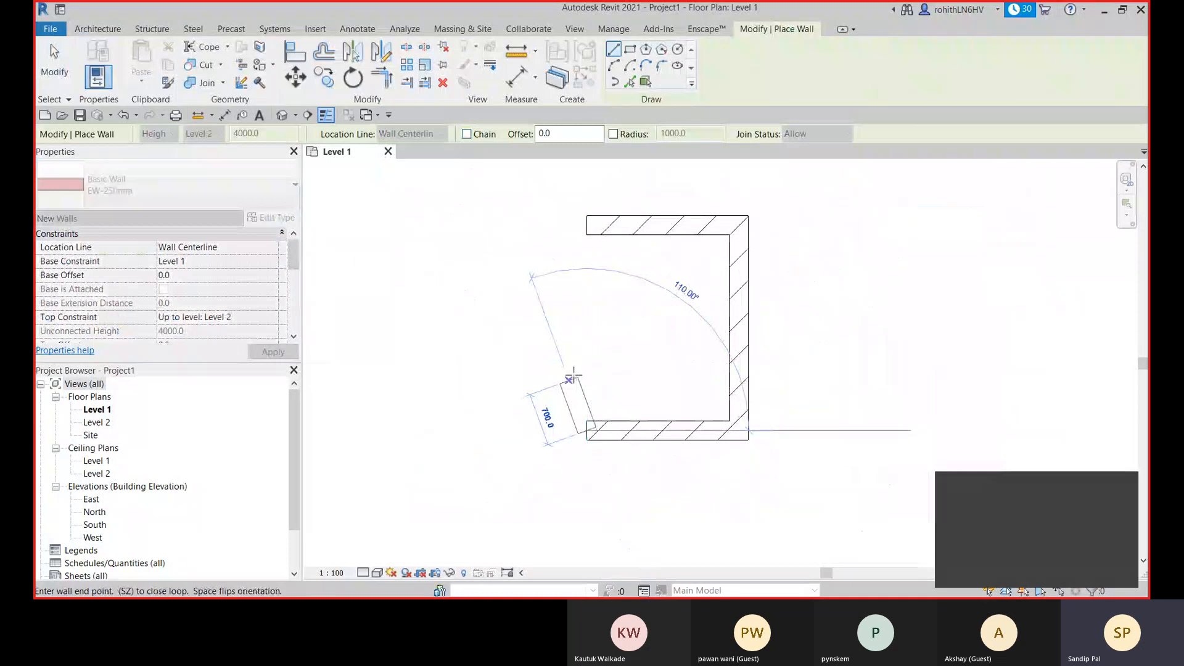
{"action": "right_click", "coordinate": [496, 340]}
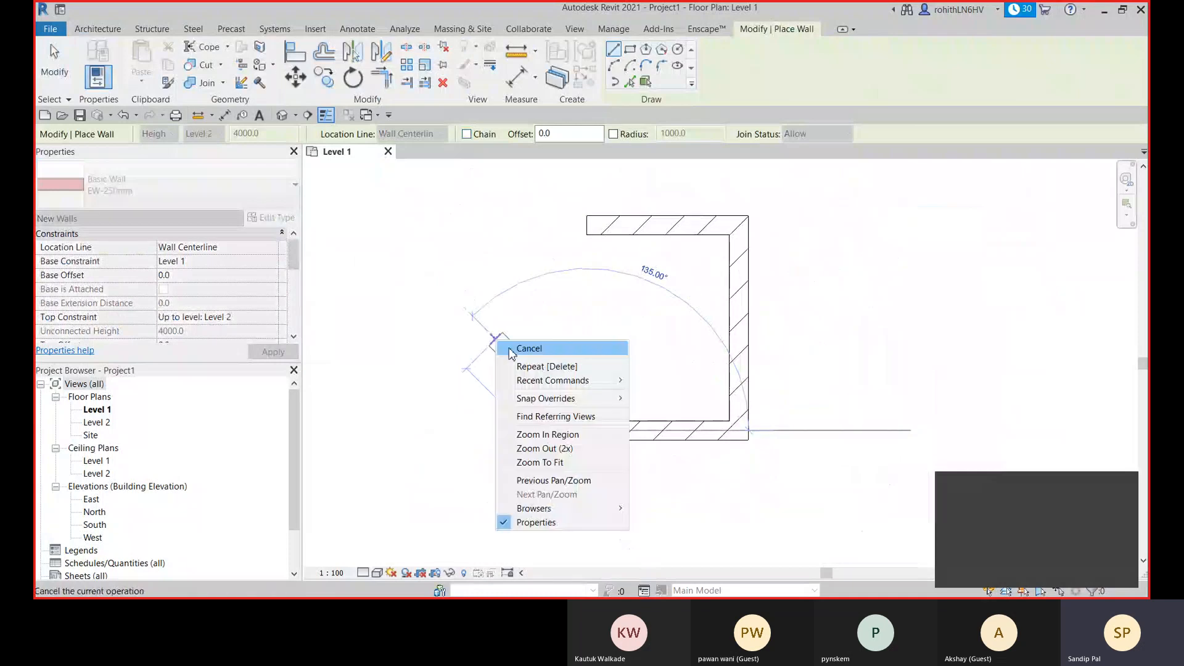
{"action": "left_click", "coordinate": [511, 349]}
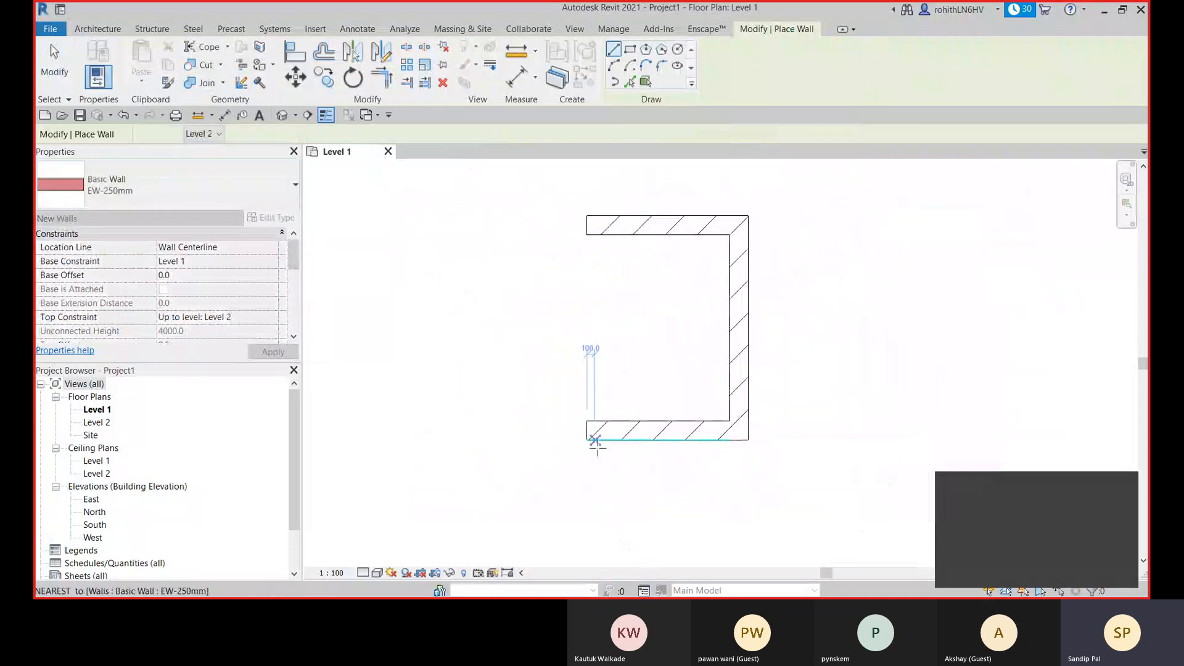
- Draw two inner EW-250mm walls inside the existing ones: about 1500 mm horizontally, 400 mm below the upper wall, and about 1700 mm straight down
{"action": "middle_click_drag", "start_coordinate": [596, 405], "coordinate": [651, 425]}
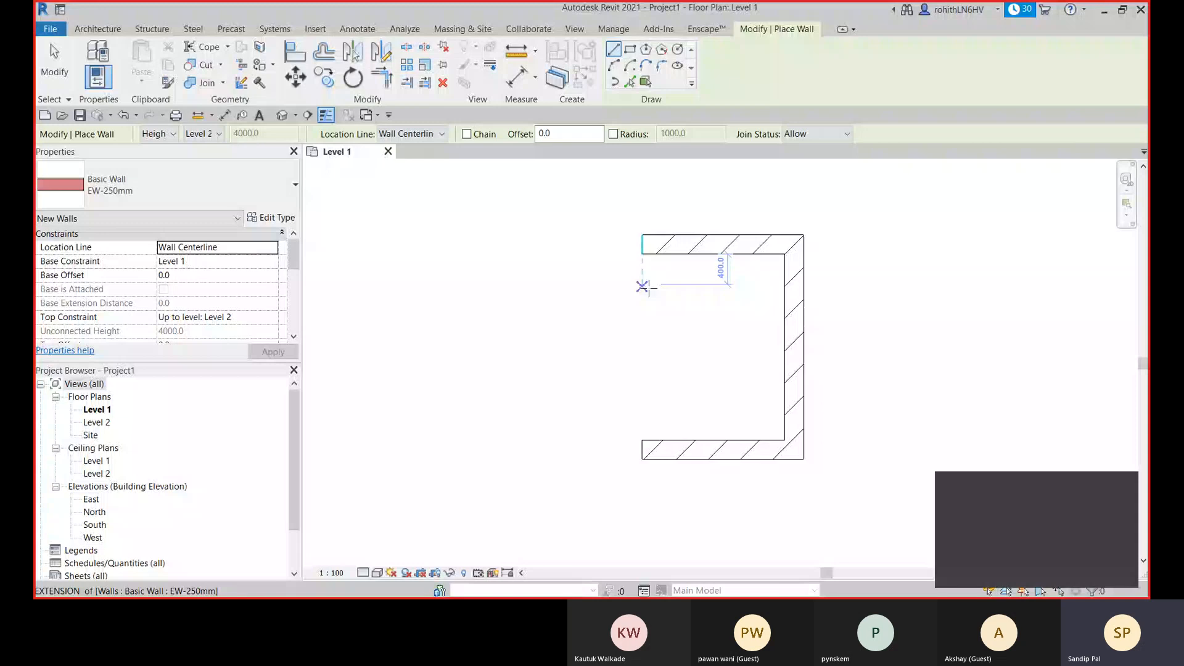
{"action": "left_click", "coordinate": [642, 286]}
{"action": "left_click", "coordinate": [756, 284]}
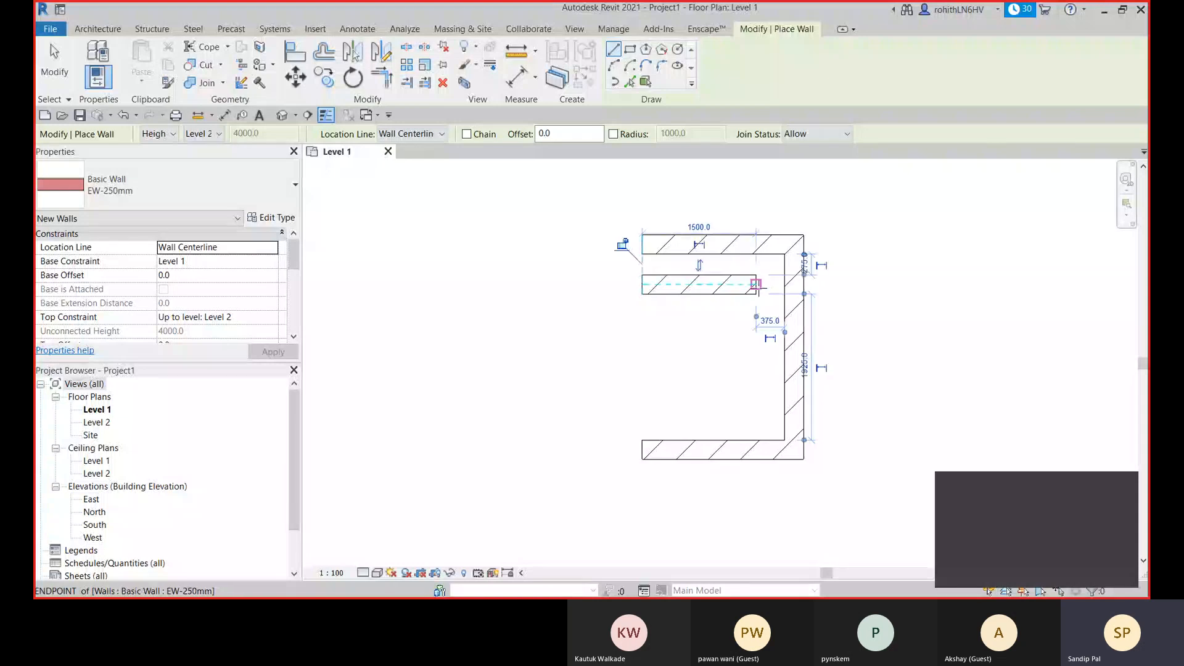
{"action": "left_click", "coordinate": [756, 285]}
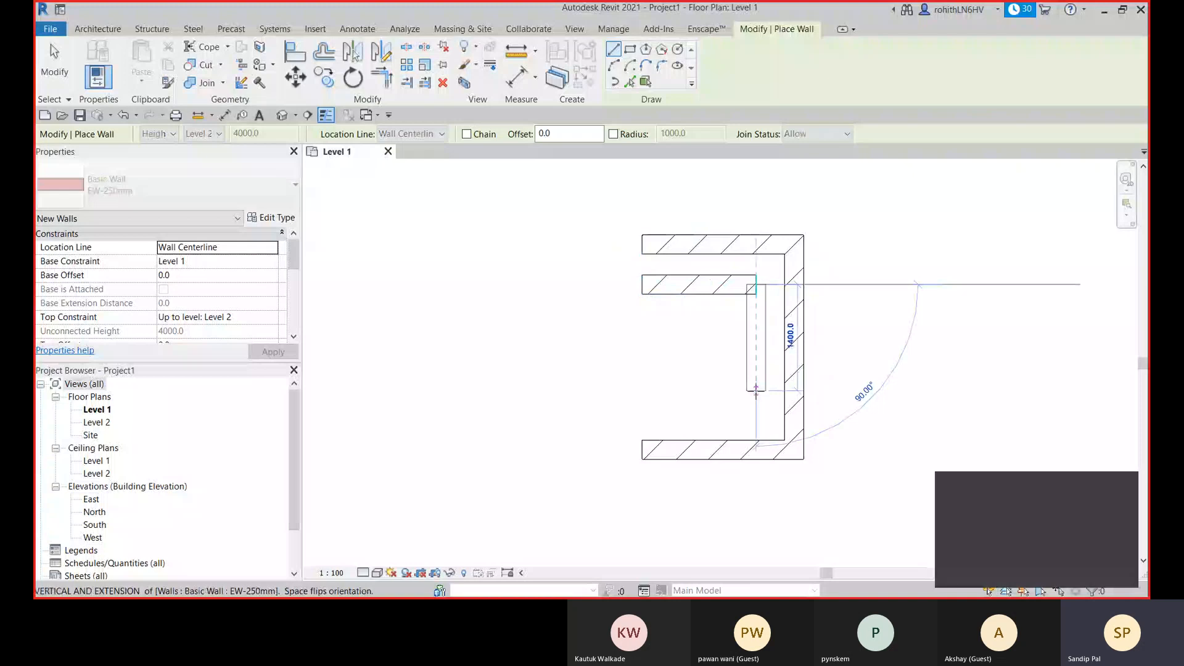
{"action": "left_click", "coordinate": [757, 413]}
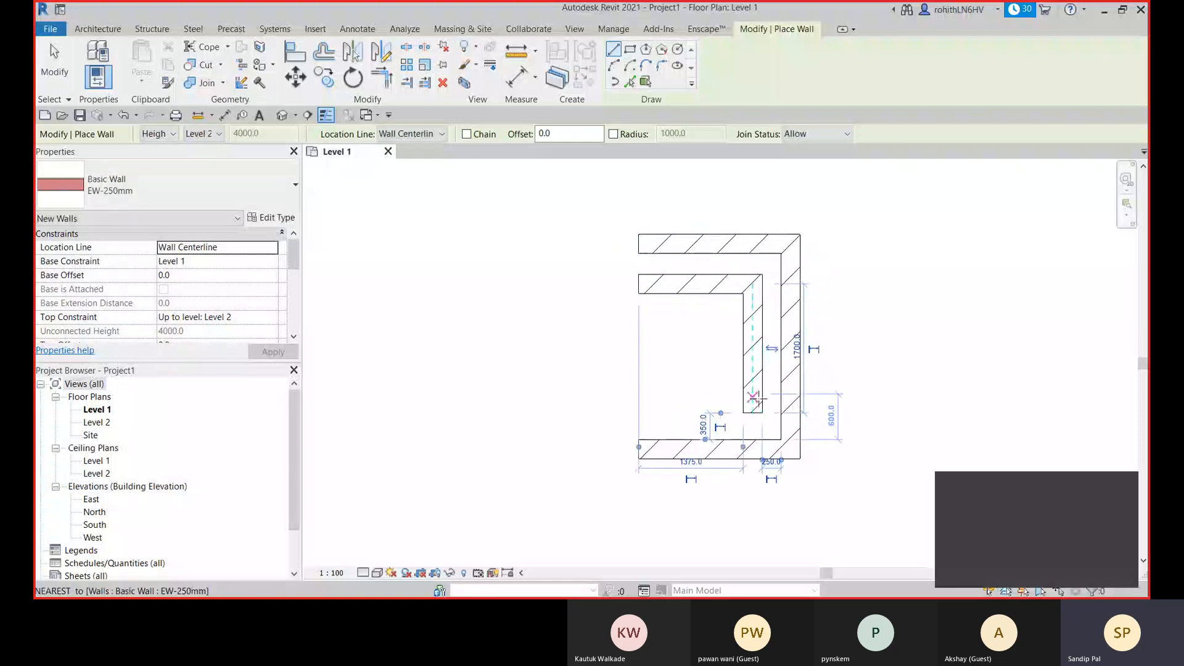
- Turn on Chain, set Join Status to Disallow, and draw an about 1500 mm wall leftward from the inner vertical wall's lower end
{"action": "left_click", "coordinate": [467, 134]}
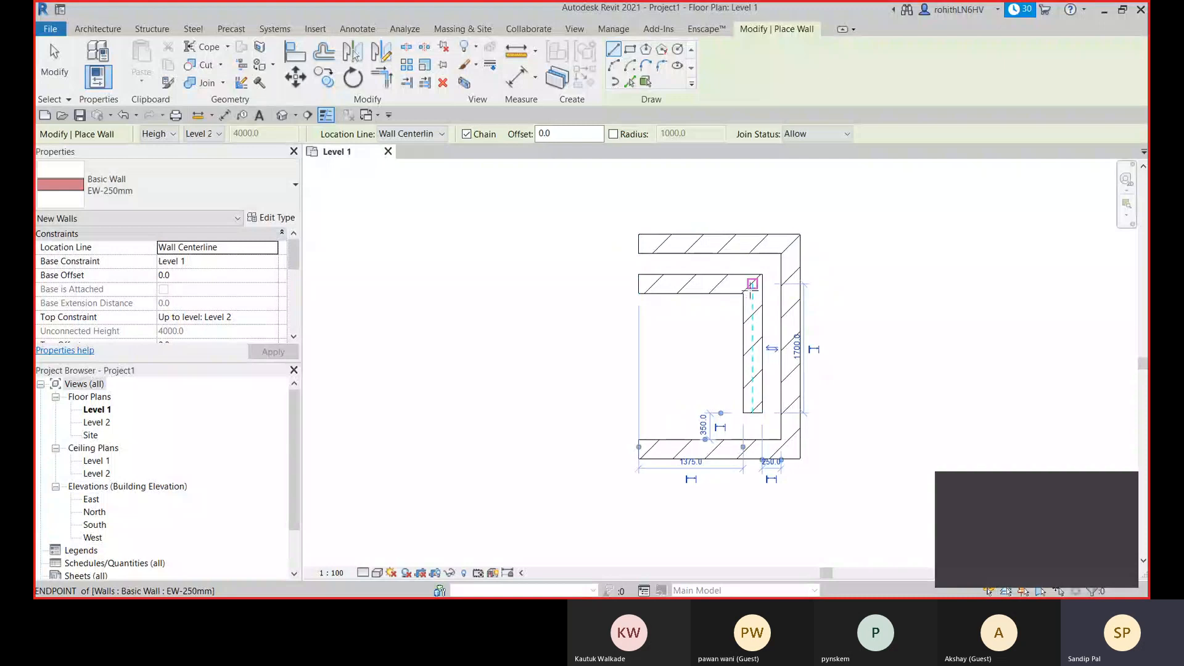
{"action": "left_click", "coordinate": [802, 133]}
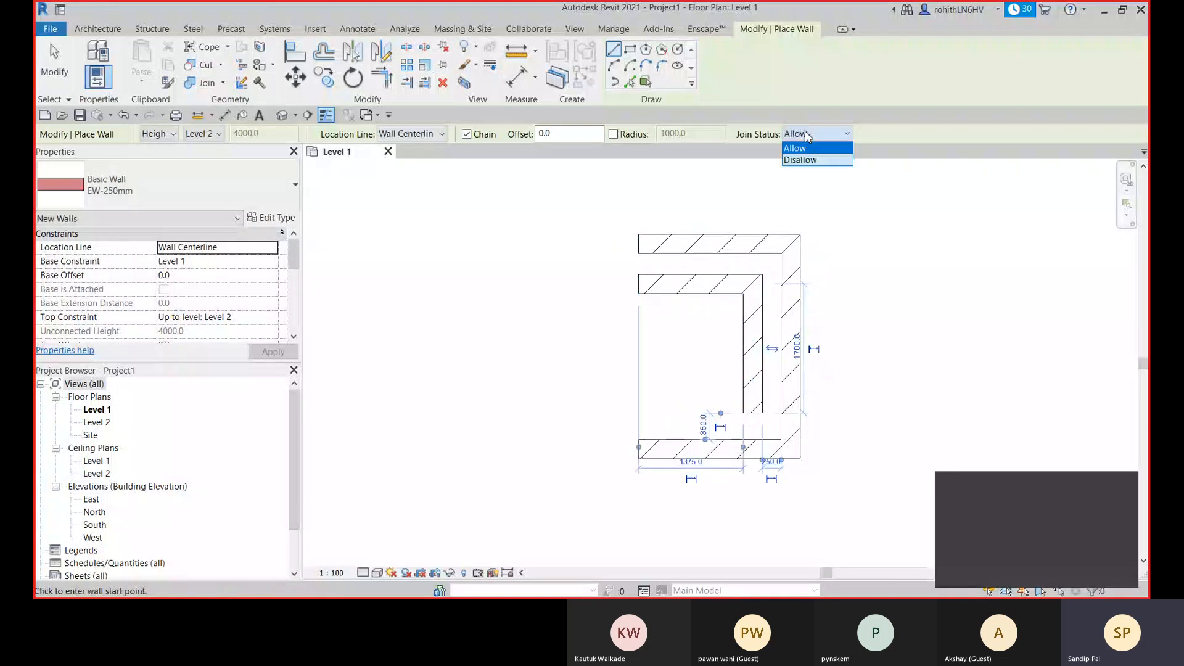
{"action": "left_click", "coordinate": [801, 160]}
{"action": "left_click", "coordinate": [752, 413]}
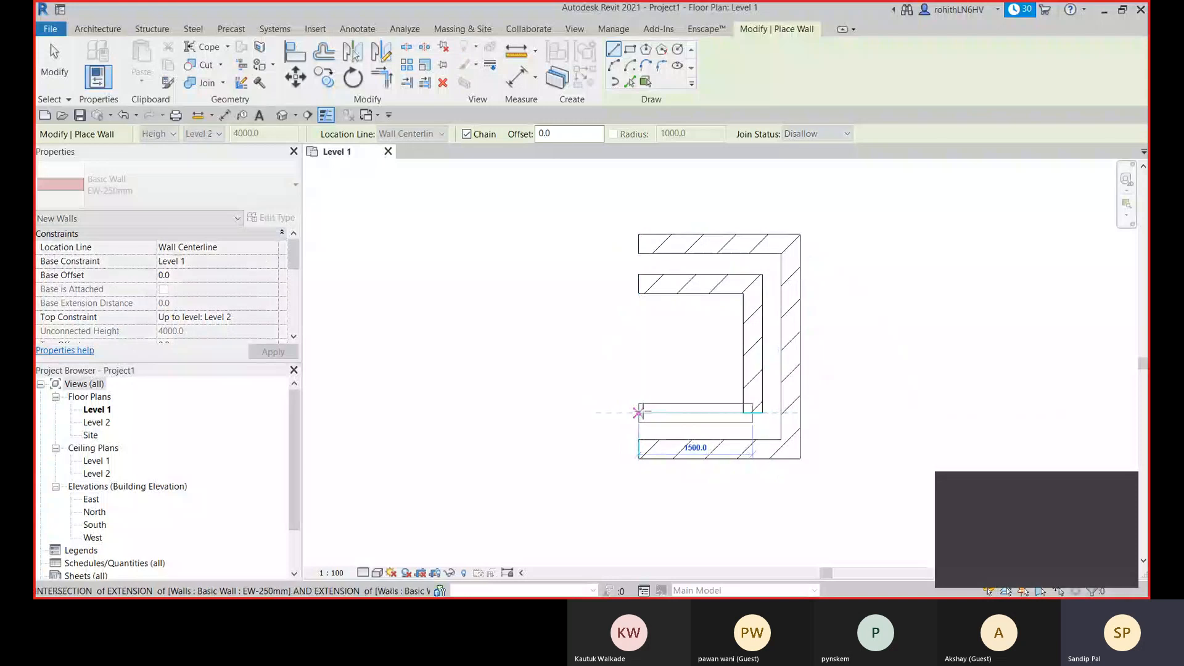
{"action": "left_click", "coordinate": [638, 412]}
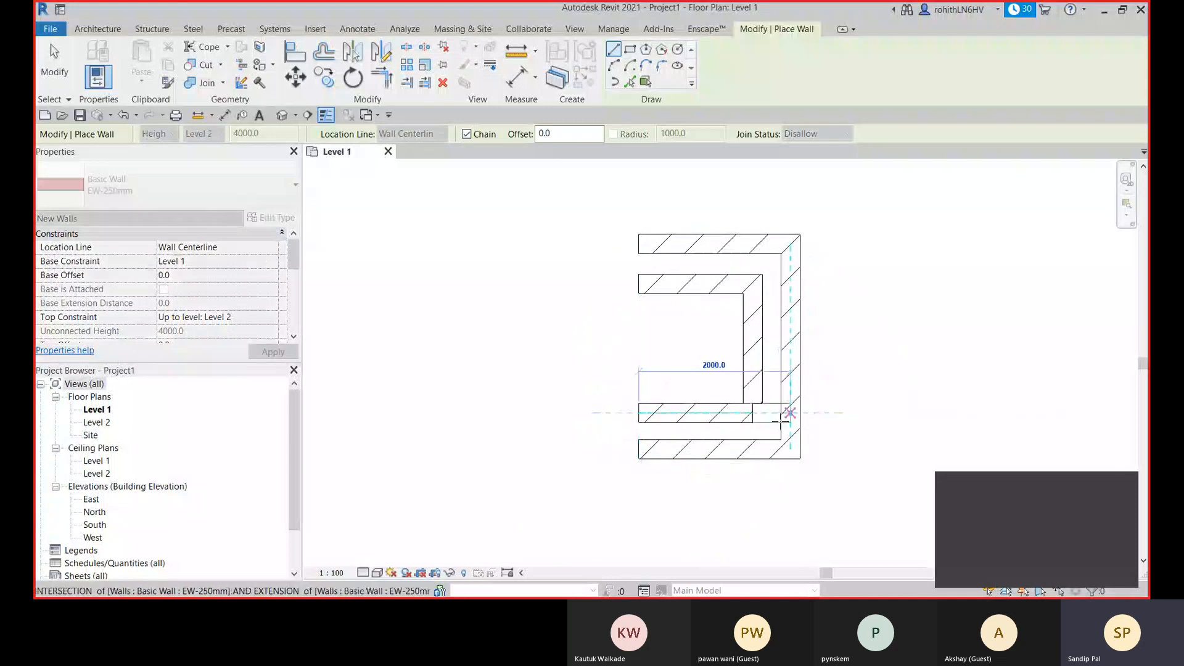
- Continue the chain with an about 900 mm wall straight up from the new wall's left end, and exit wall placement
{"action": "scroll", "coordinate": [790, 412], "scroll_direction": "up", "scroll_amount": 4}
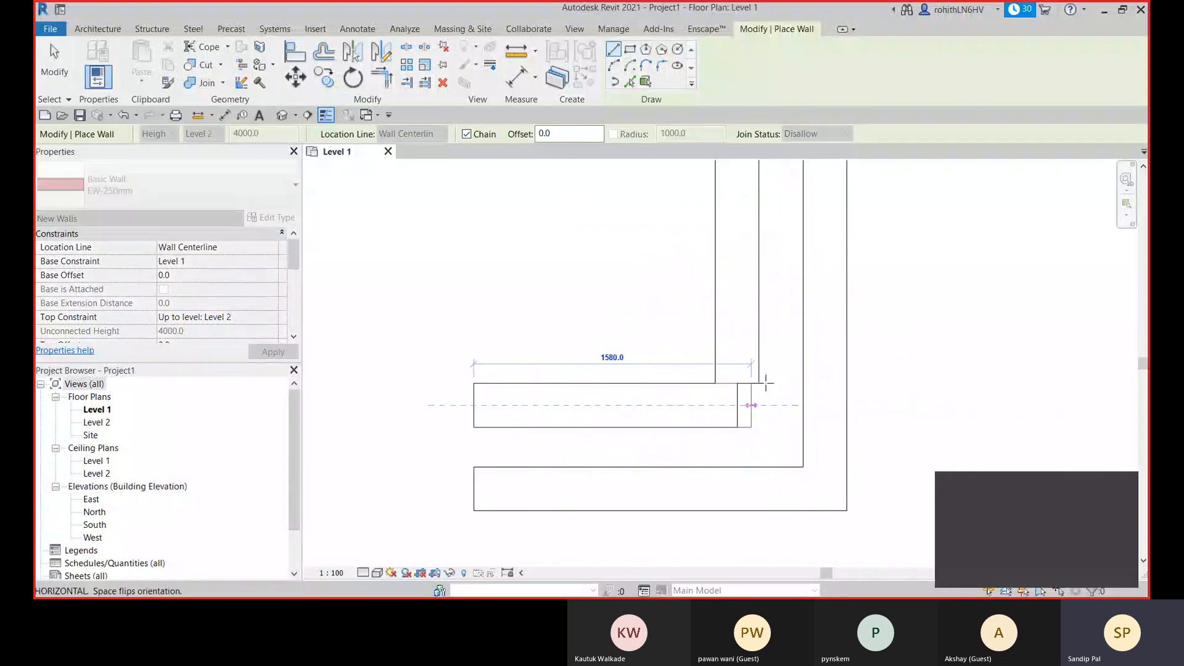
{"action": "scroll", "coordinate": [396, 325], "scroll_direction": "down", "scroll_amount": 2}
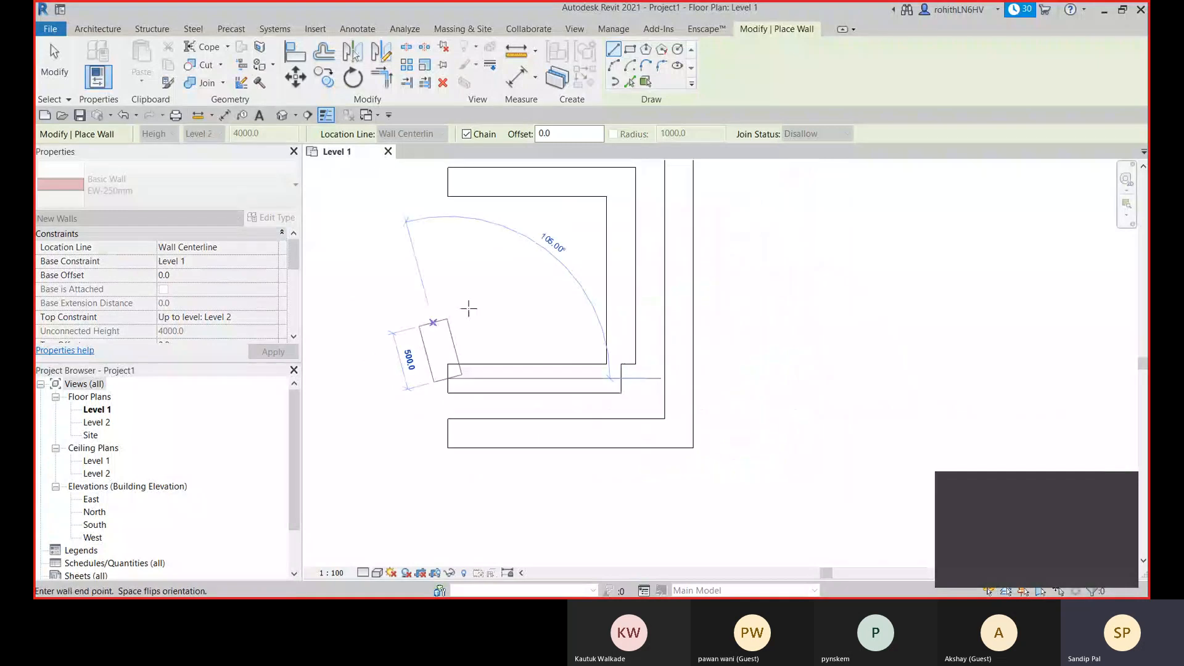
{"action": "left_click", "coordinate": [448, 274]}
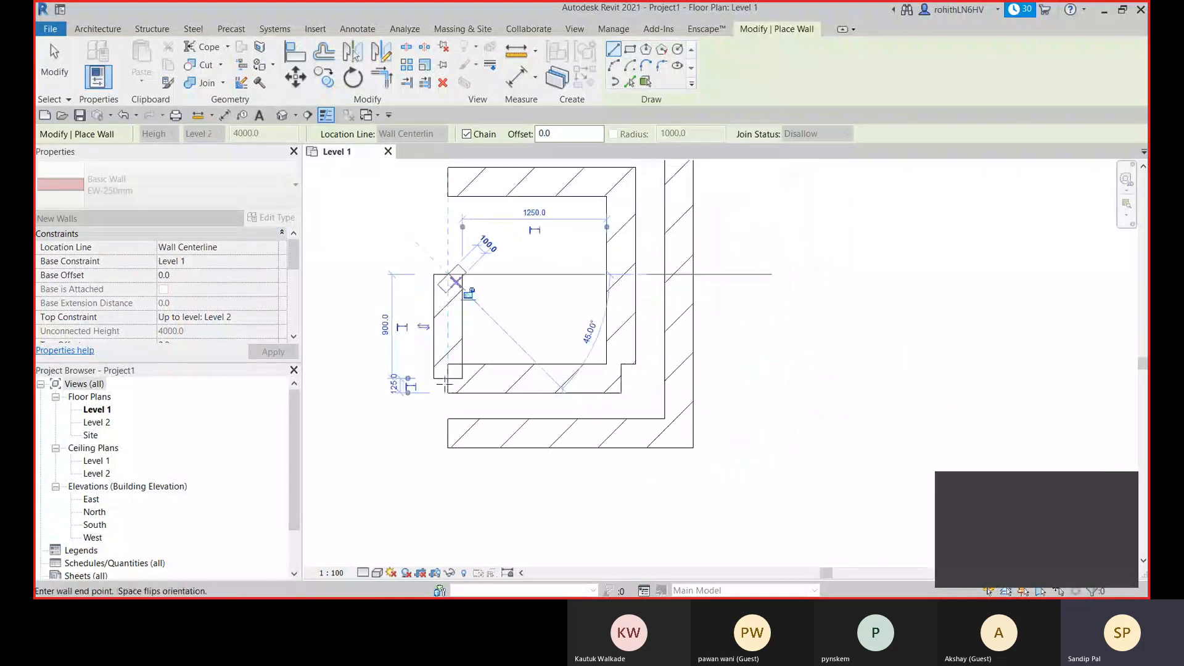
{"action": "right_click", "coordinate": [523, 285]}
{"action": "left_click", "coordinate": [539, 291]}
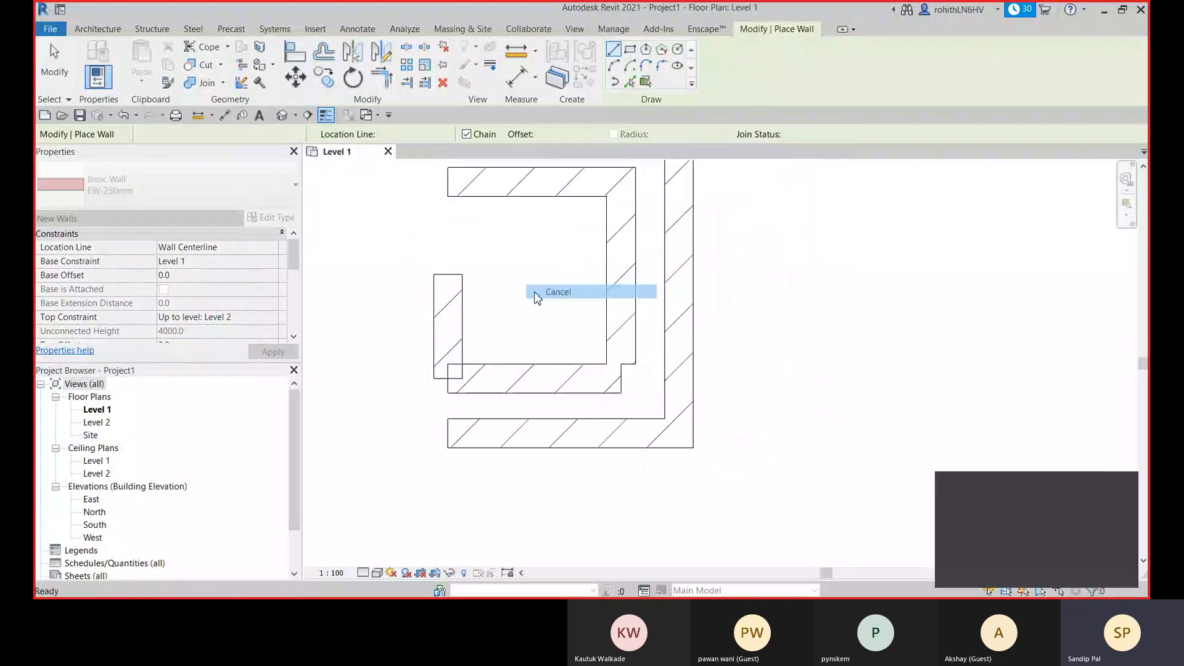
{"action": "middle_click_drag", "start_coordinate": [497, 296], "coordinate": [609, 300]}
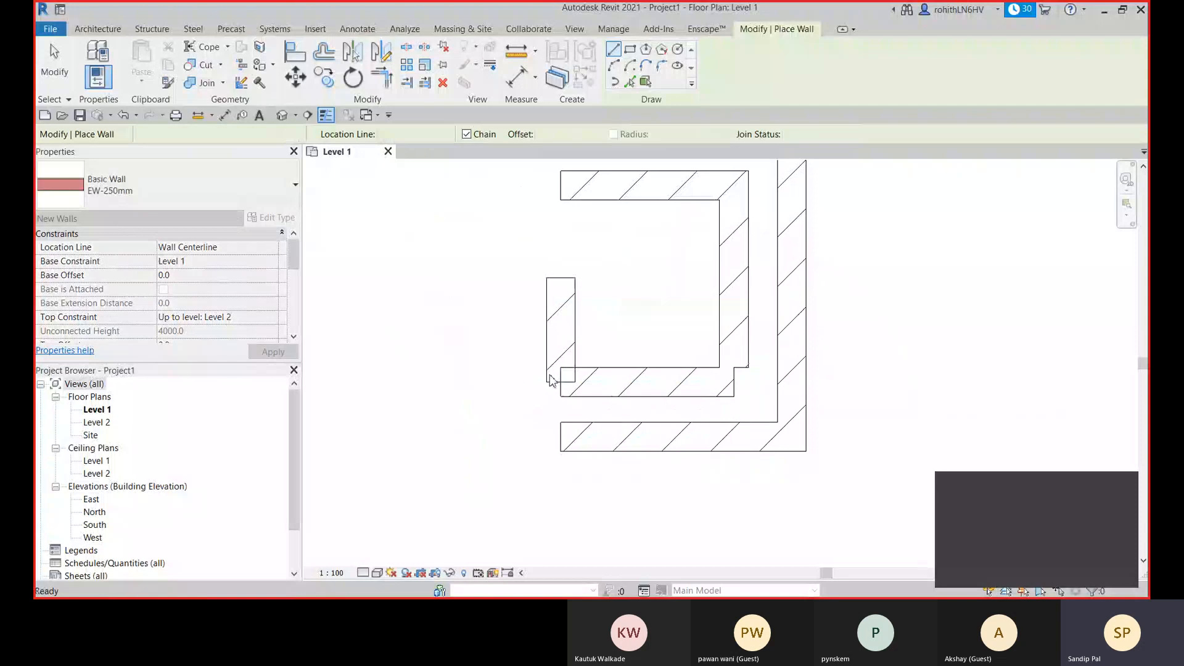
{"action": "key", "text": "Escape"}
{"action": "key", "text": "Escape"}
- Stretch the short left wall's lower end down near the inner horizontal wall's bottom face, for a wall length of about 1020 mm
{"action": "scroll", "coordinate": [550, 381], "scroll_direction": "up", "scroll_amount": 2}
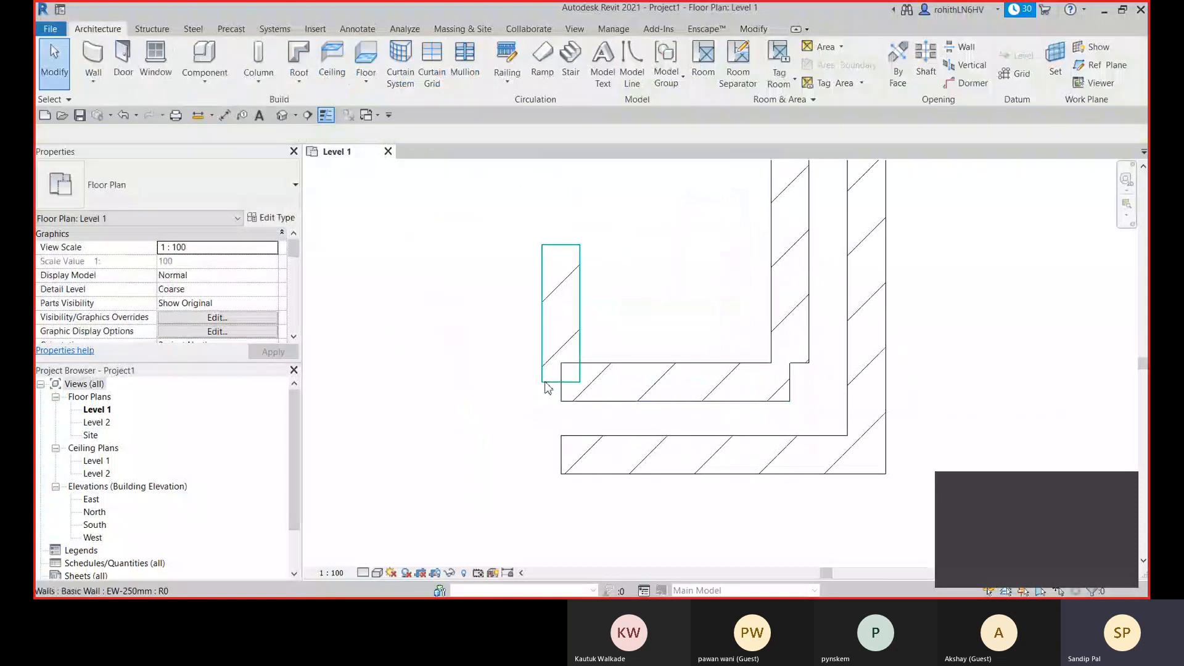
{"action": "left_click", "coordinate": [545, 382]}
{"action": "mouse_move", "coordinate": [561, 383]}
{"action": "left_mouse_down"}
{"action": "mouse_move", "coordinate": [578, 383]}
{"action": "mouse_move", "coordinate": [561, 383]}
{"action": "mouse_move", "coordinate": [562, 401]}
{"action": "mouse_move", "coordinate": [577, 403]}
{"action": "mouse_move", "coordinate": [561, 401]}
{"action": "left_mouse_up"}
{"action": "left_click", "coordinate": [560, 382]}
{"action": "left_click", "coordinate": [562, 381]}
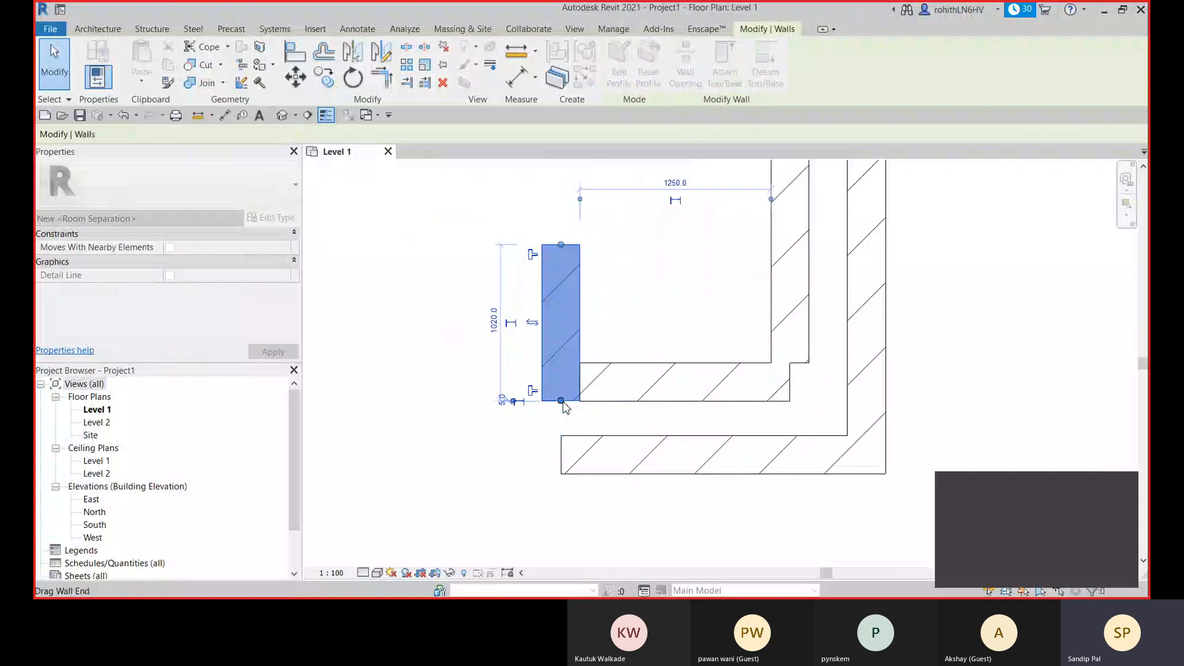
{"action": "scroll", "coordinate": [563, 408], "scroll_direction": "up", "scroll_amount": 5}
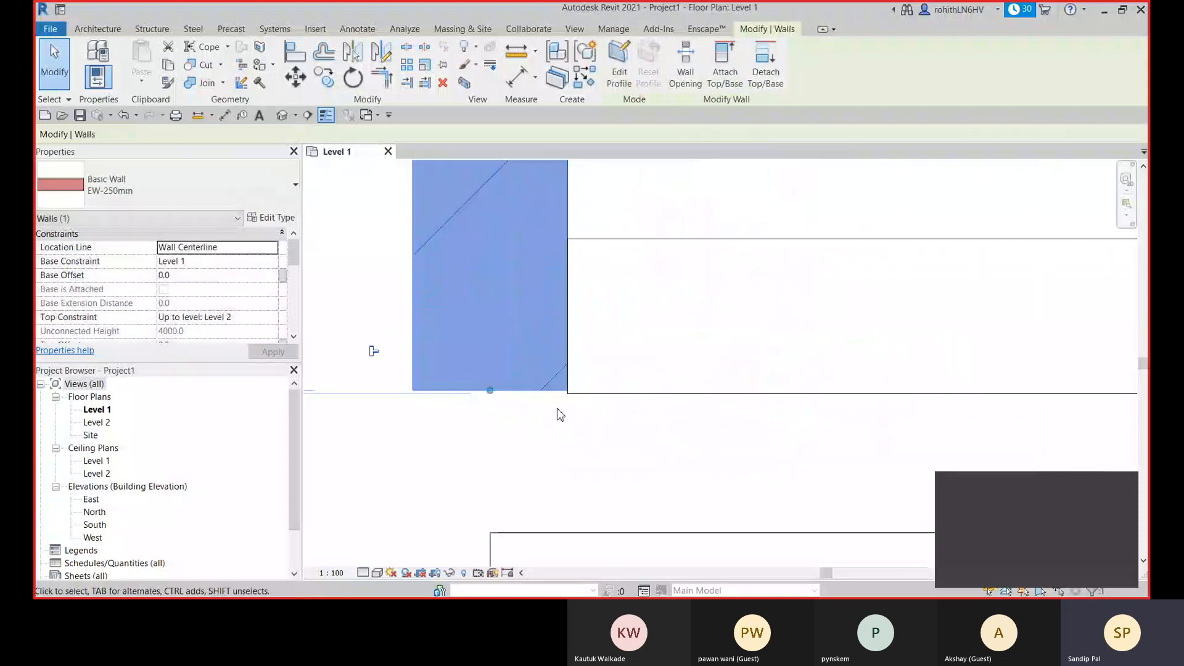
{"action": "left_click", "coordinate": [516, 415]}
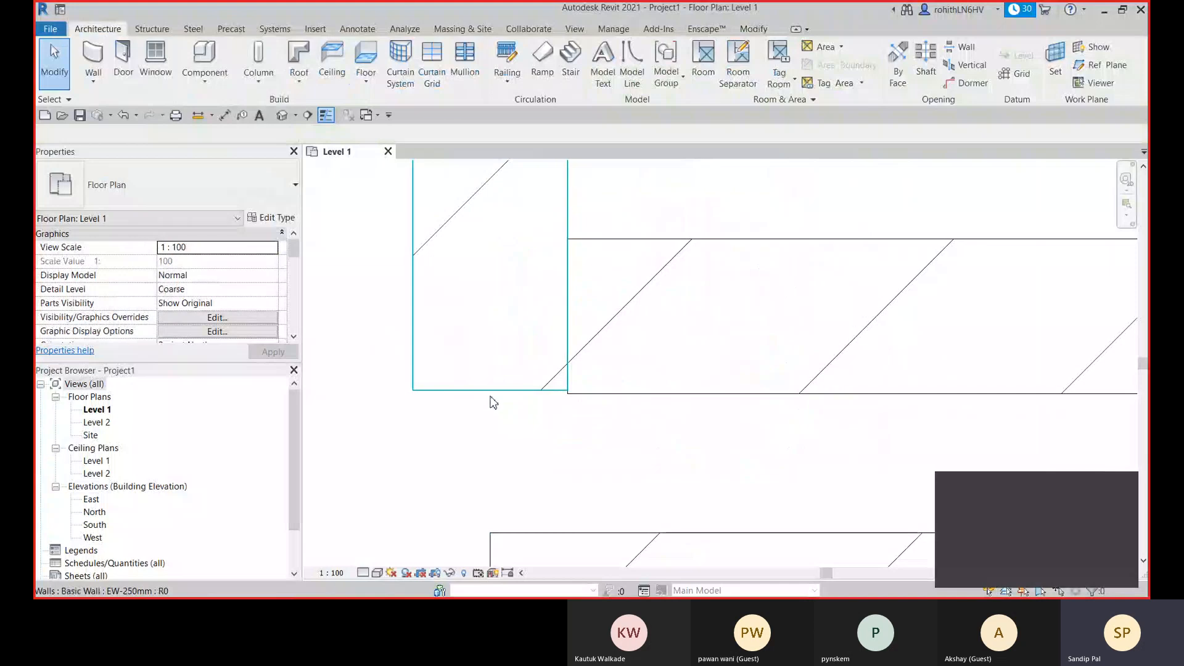
- Try the Align command on the short left wall's lower end, using the inner horizontal wall's bottom face as reference
{"action": "key", "text": "a"}
{"action": "key", "text": "l"}
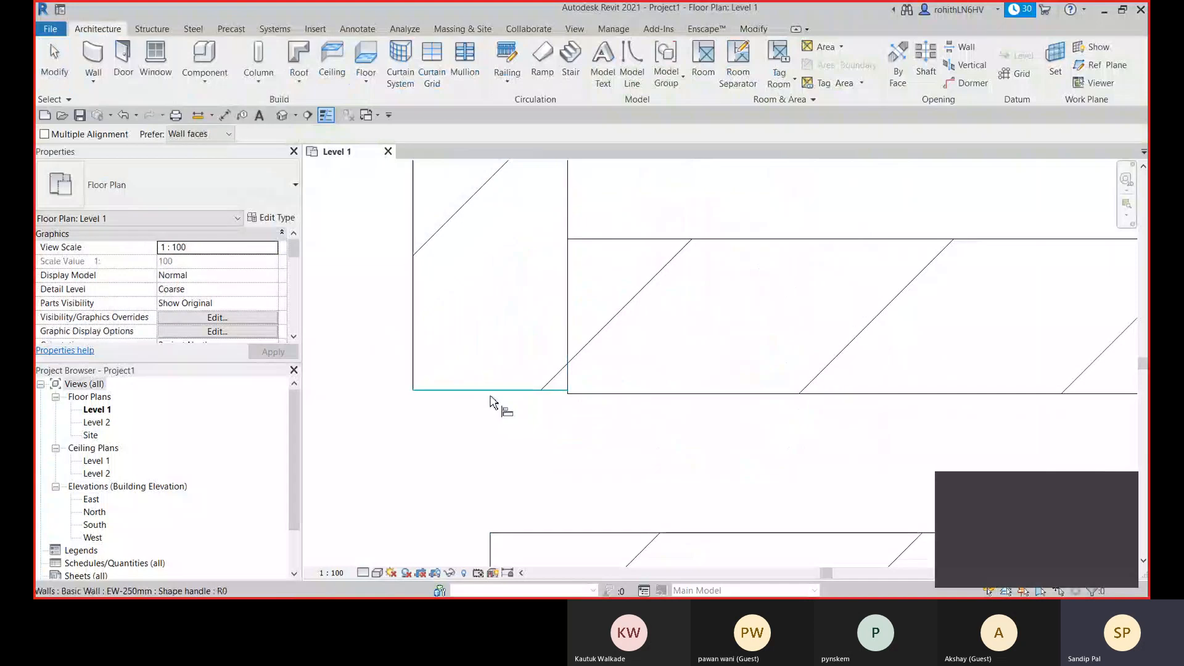
{"action": "left_click", "coordinate": [626, 395]}
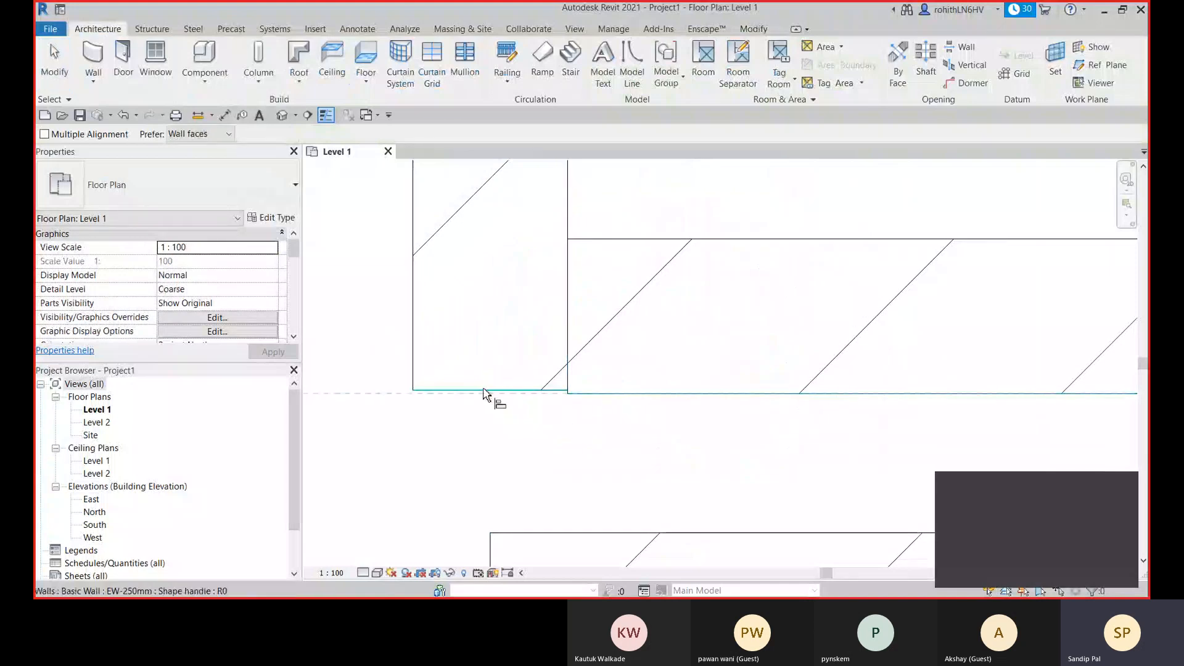
{"action": "left_click", "coordinate": [561, 391]}
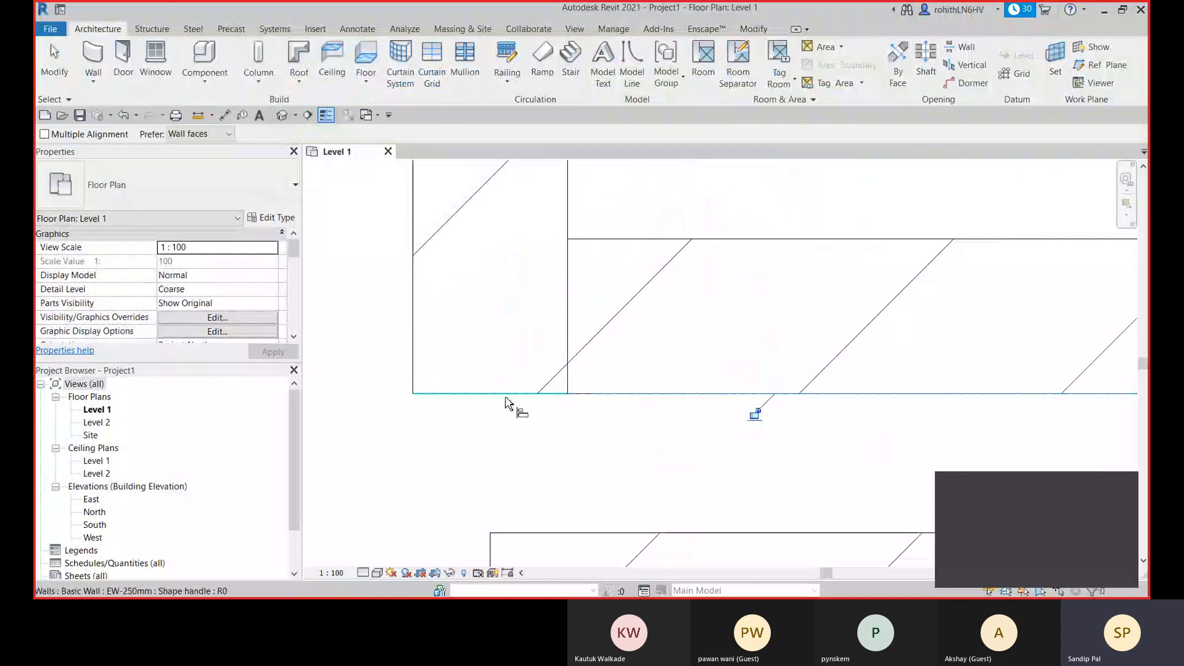
{"action": "key", "text": "Escape"}
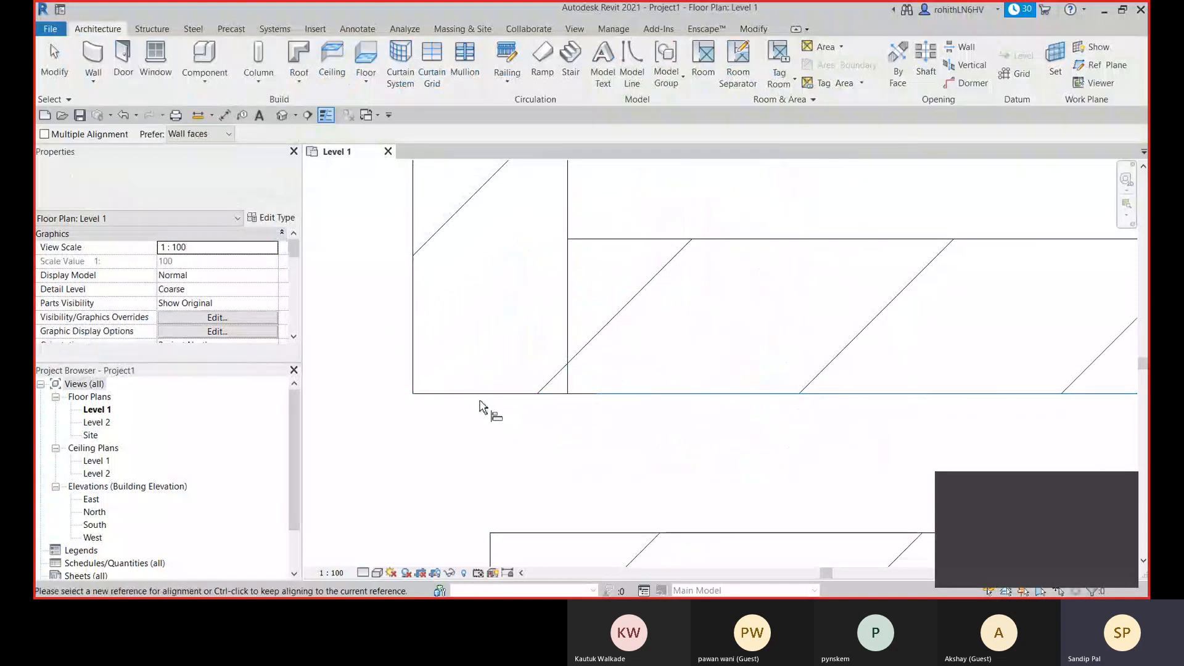
{"action": "key", "text": "Escape"}
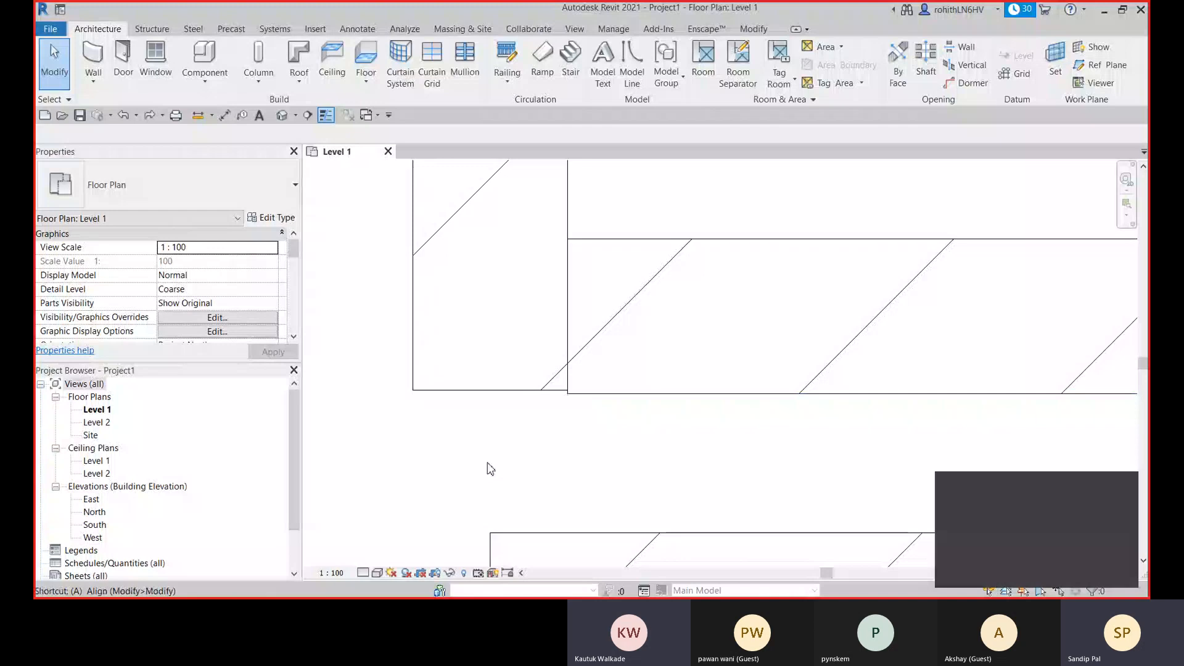
- Align the short left wall's lower end flush with the inner horizontal wall's bottom face, and exit the Align command
{"action": "key", "text": "a"}
{"action": "key", "text": "l"}
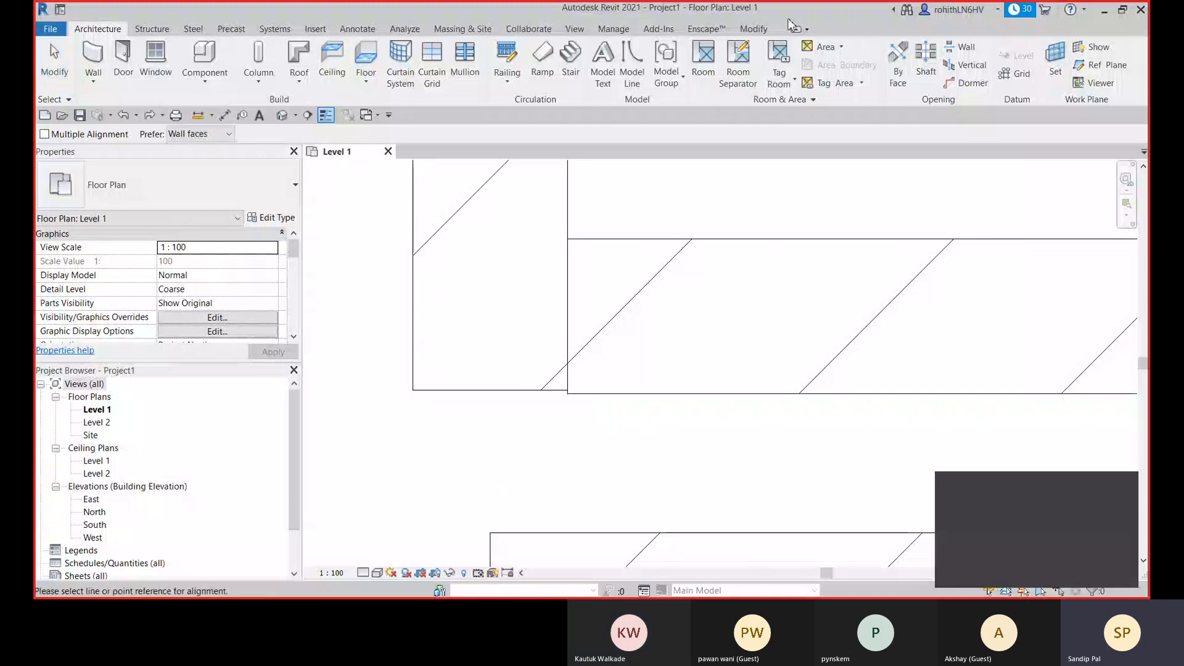
{"action": "left_click", "coordinate": [754, 30]}
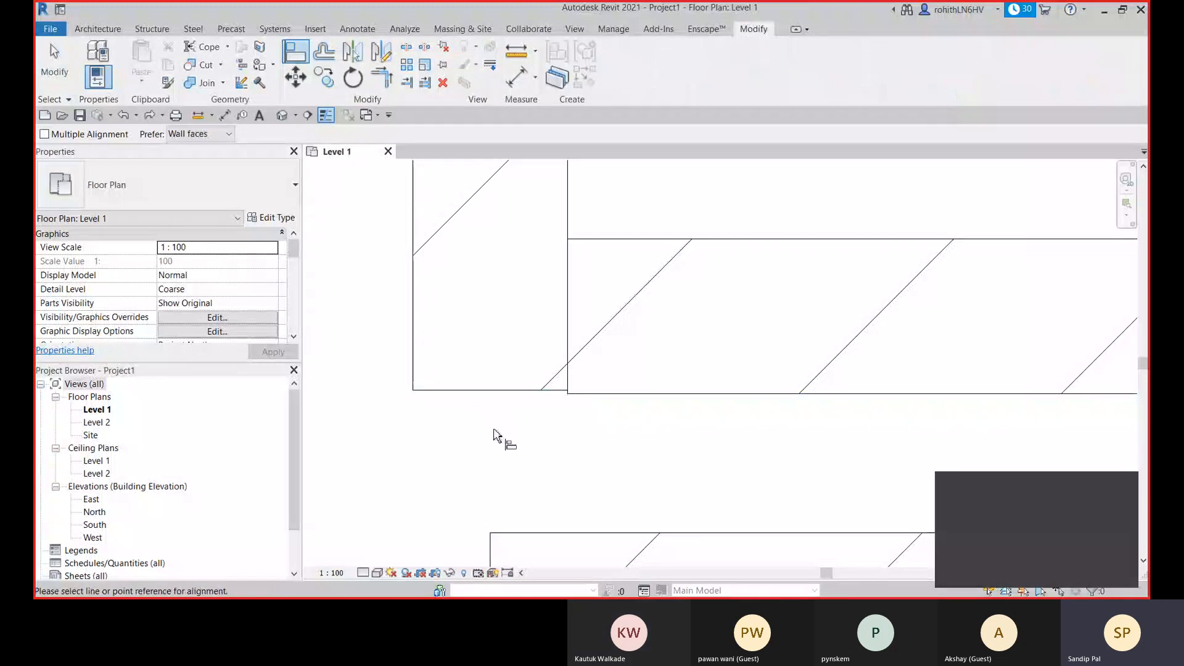
{"action": "left_click", "coordinate": [632, 401]}
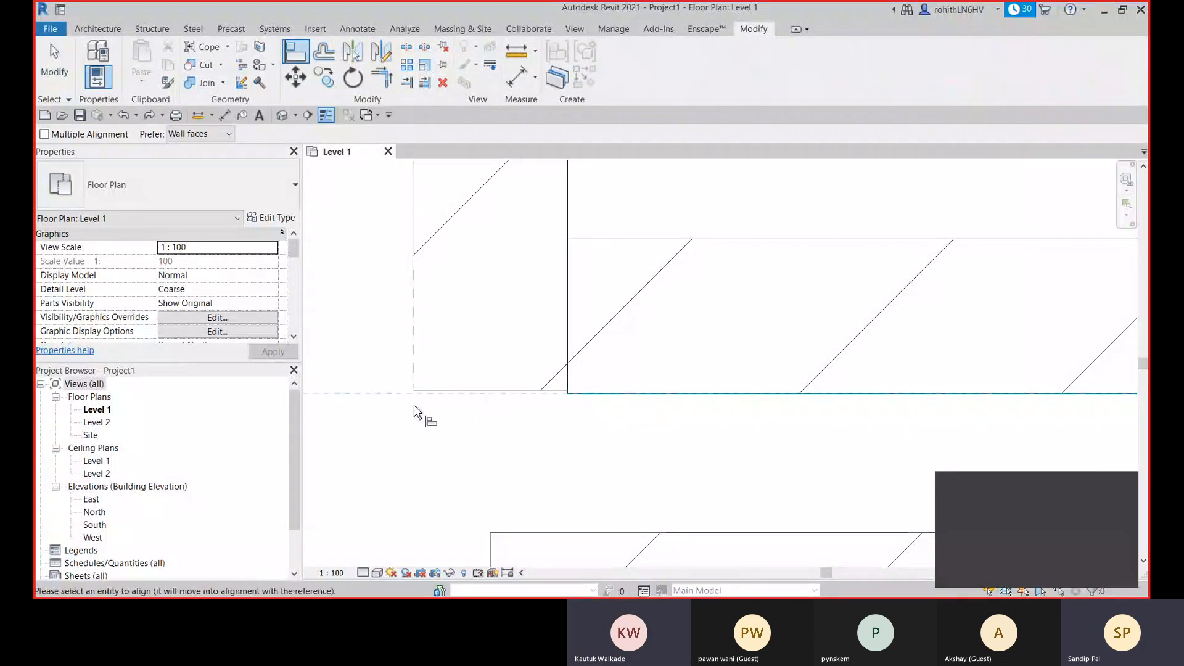
{"action": "scroll", "coordinate": [458, 394], "scroll_direction": "up", "scroll_amount": 1}
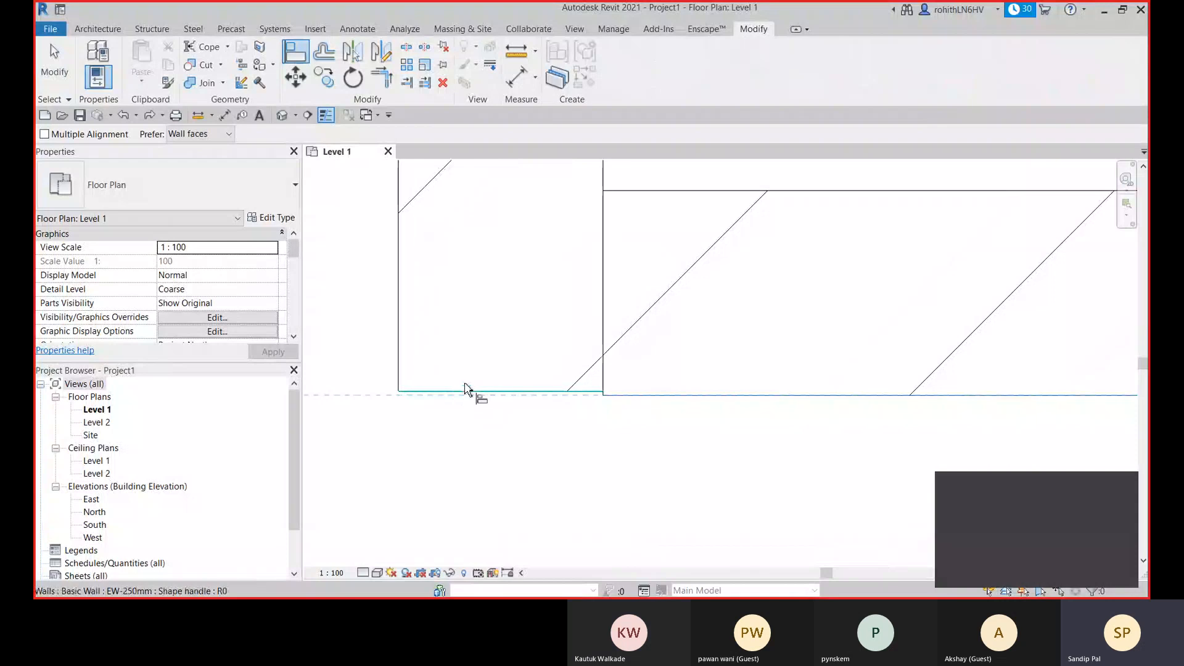
{"action": "left_click", "coordinate": [462, 392]}
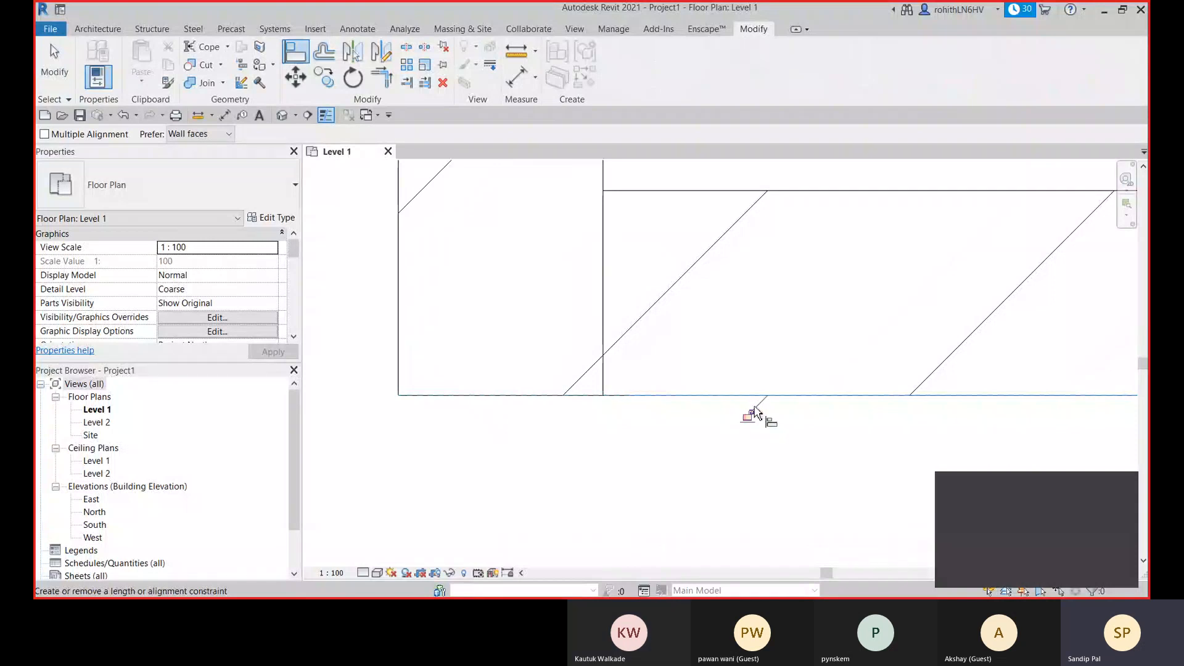
{"action": "left_click", "coordinate": [708, 394]}
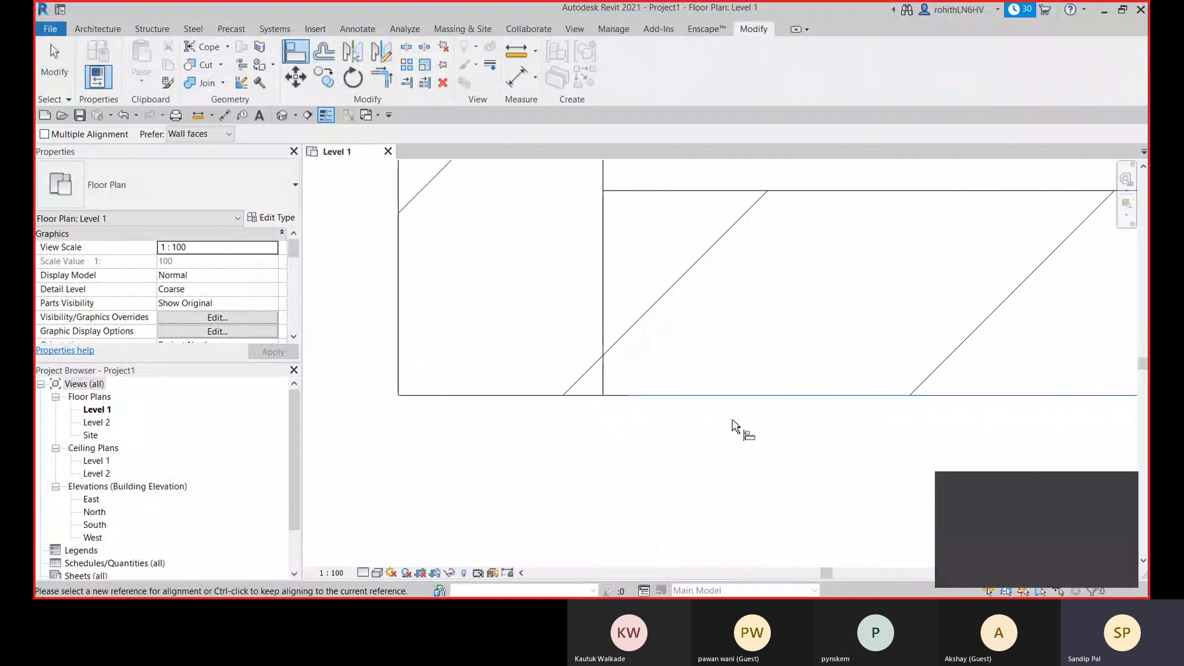
{"action": "key", "text": "Escape"}
{"action": "key", "text": "Escape"}
{"action": "scroll", "coordinate": [642, 431], "scroll_direction": "down", "scroll_amount": 4}
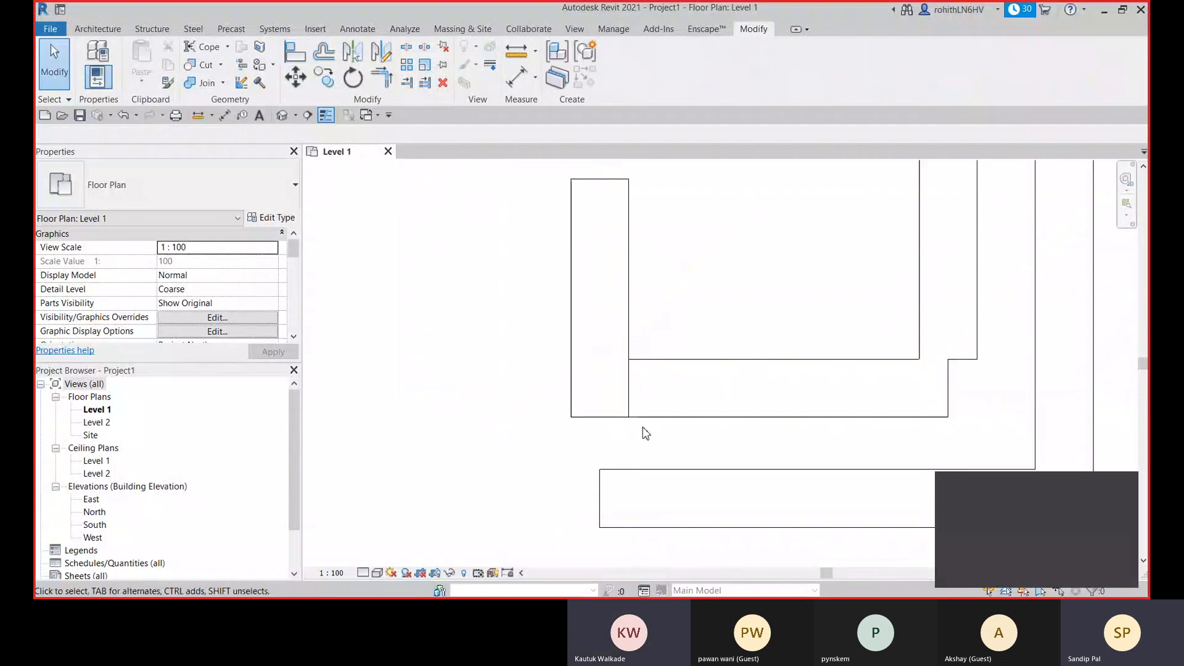
{"action": "scroll", "coordinate": [645, 432], "scroll_direction": "down", "scroll_amount": 2}
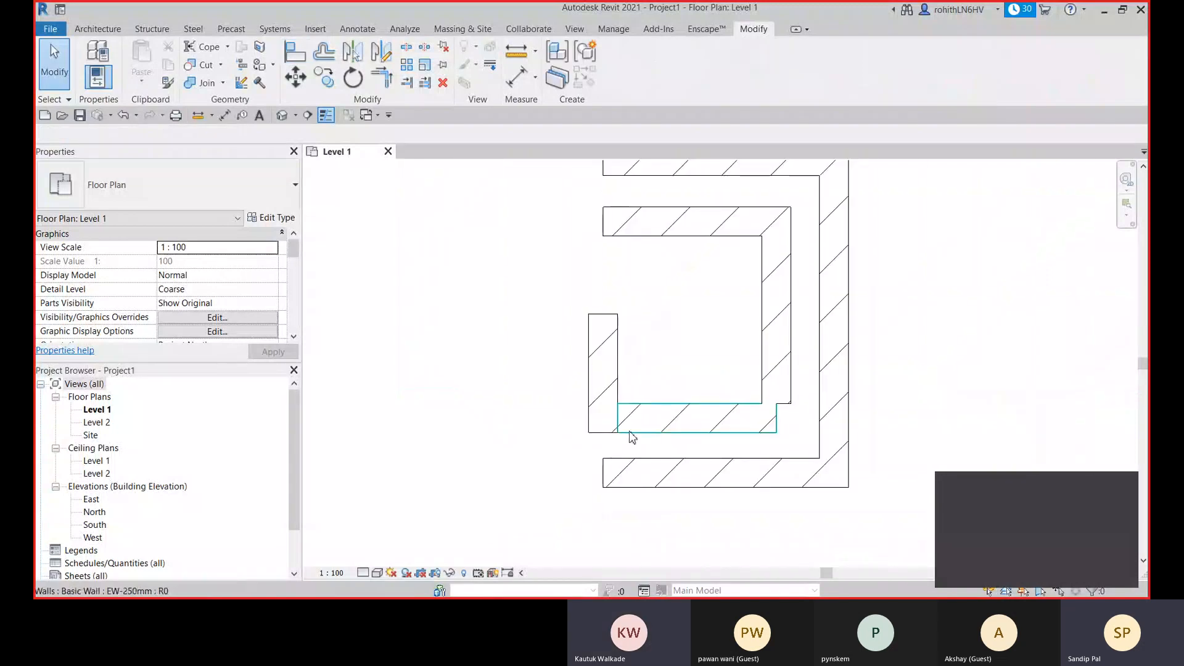
- Select the inner lower, left and right walls in turn to examine how they meet at the corners
{"action": "middle_click_drag", "start_coordinate": [639, 421], "coordinate": [629, 431]}
{"action": "key", "text": "a"}
{"action": "key", "text": "l"}
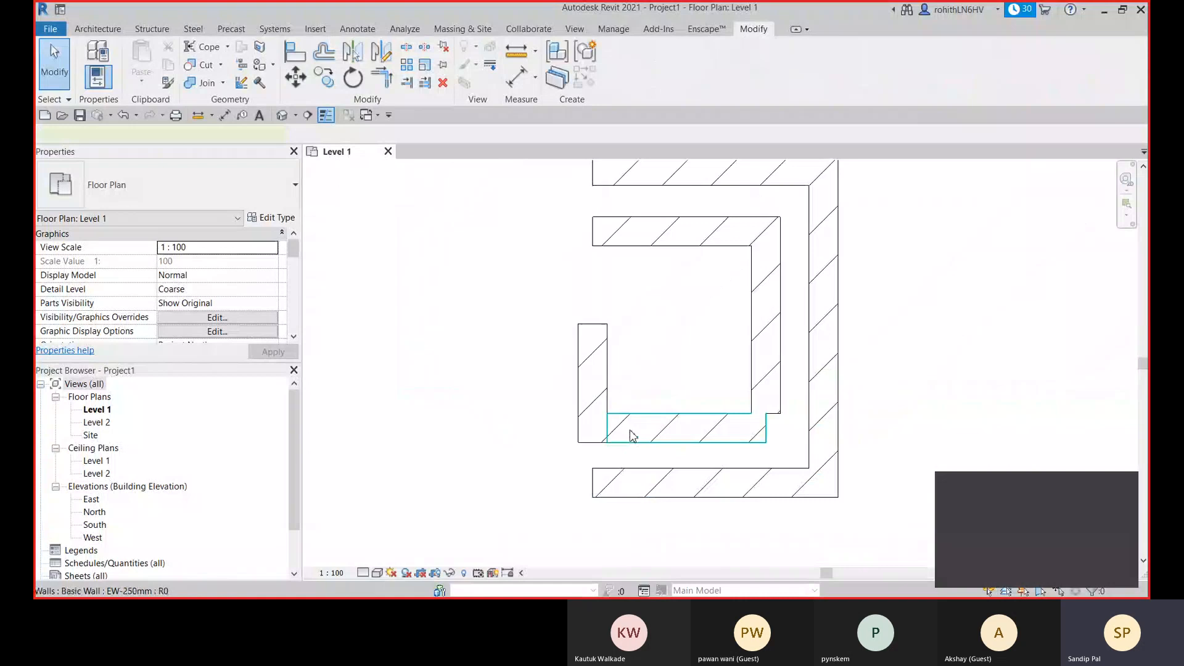
{"action": "left_click", "coordinate": [632, 434]}
{"action": "scroll", "coordinate": [616, 438], "scroll_direction": "up", "scroll_amount": 2}
{"action": "middle_click_drag", "start_coordinate": [558, 423], "coordinate": [567, 410]}
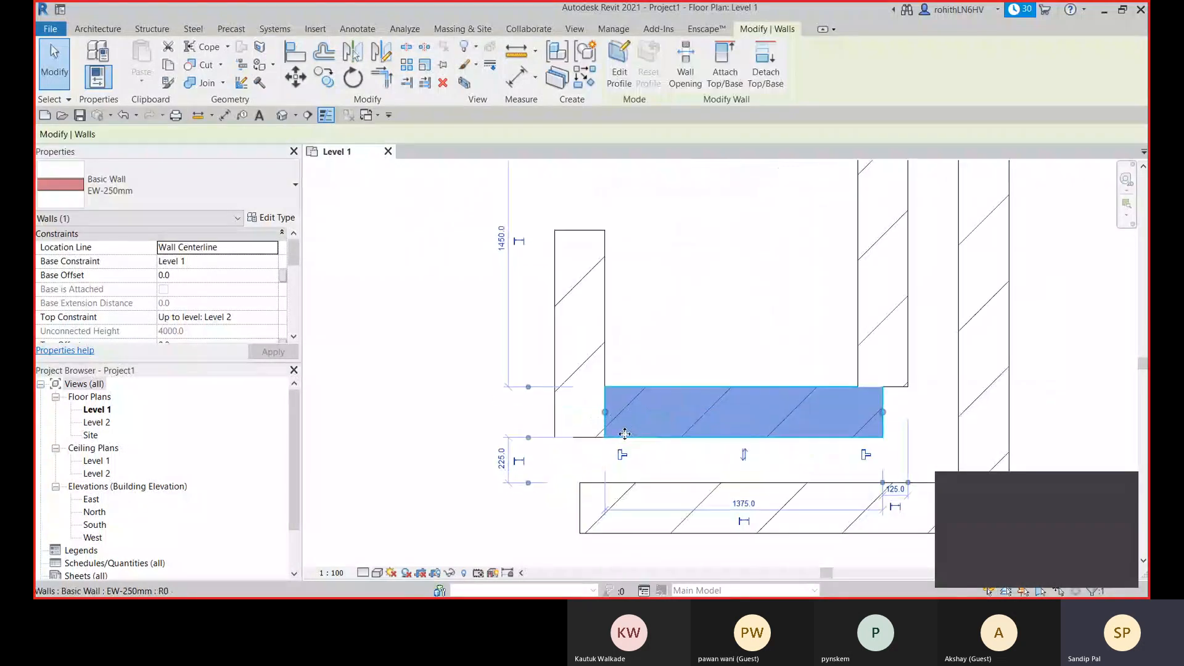
{"action": "left_click", "coordinate": [567, 410]}
{"action": "left_click", "coordinate": [877, 369]}
{"action": "middle_click_drag", "start_coordinate": [868, 435], "coordinate": [766, 420]}
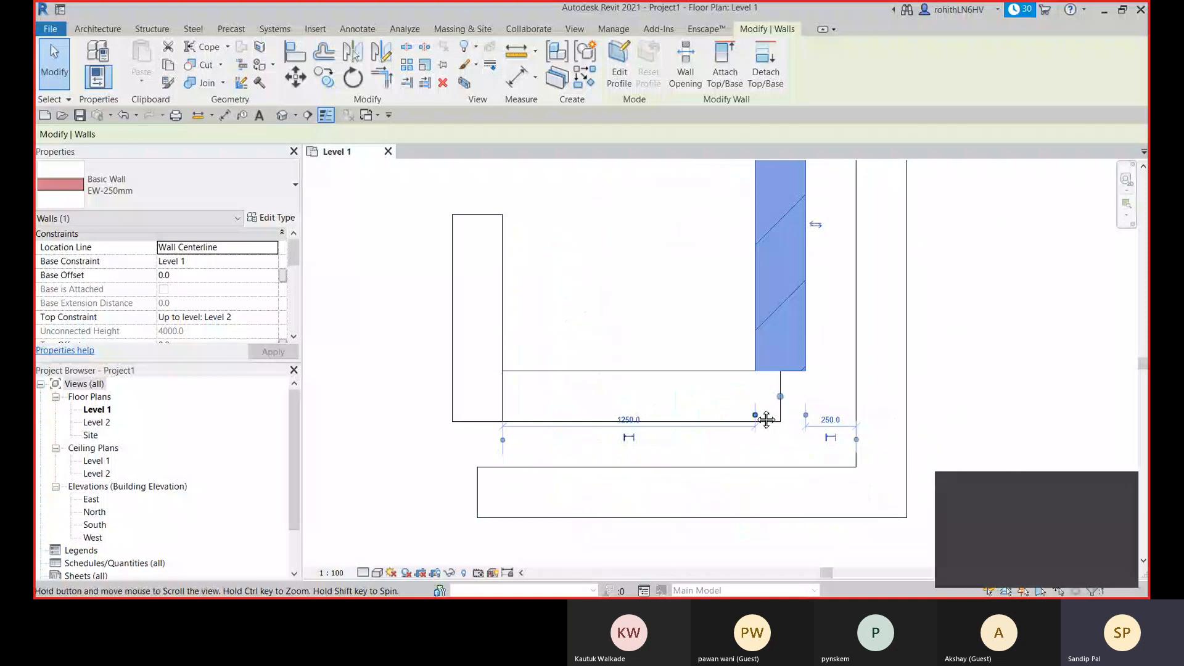
- Allow joining at the right end of the inner lower wall
{"action": "left_click", "coordinate": [645, 383]}
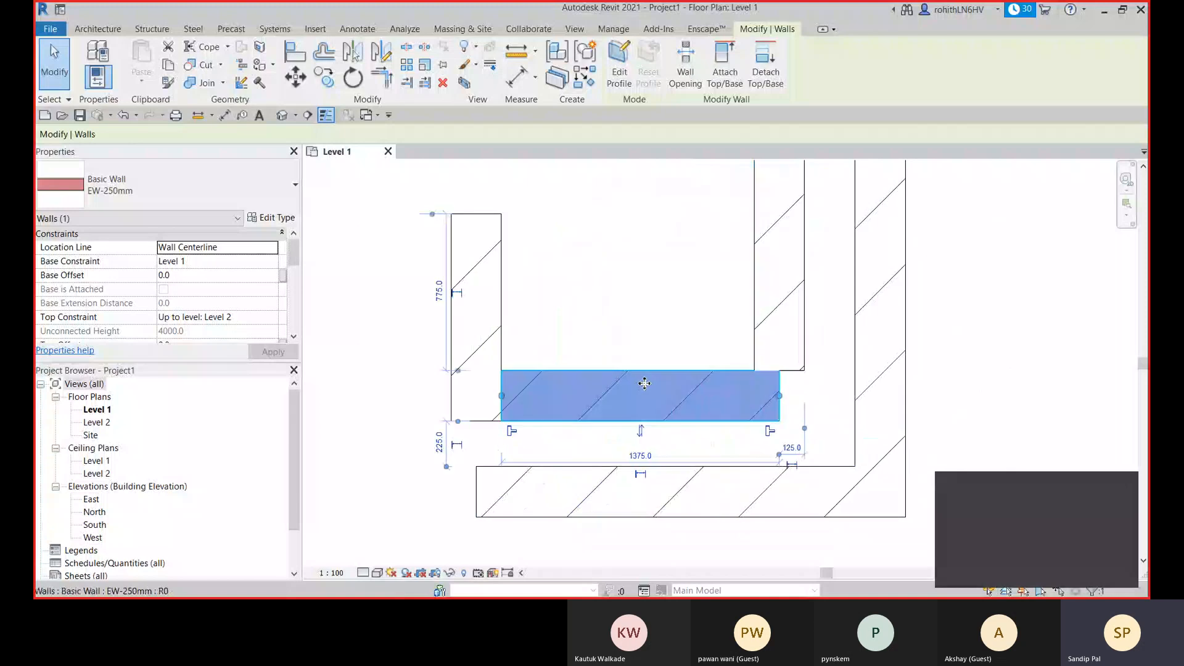
{"action": "middle_click_drag", "start_coordinate": [824, 413], "coordinate": [734, 418]}
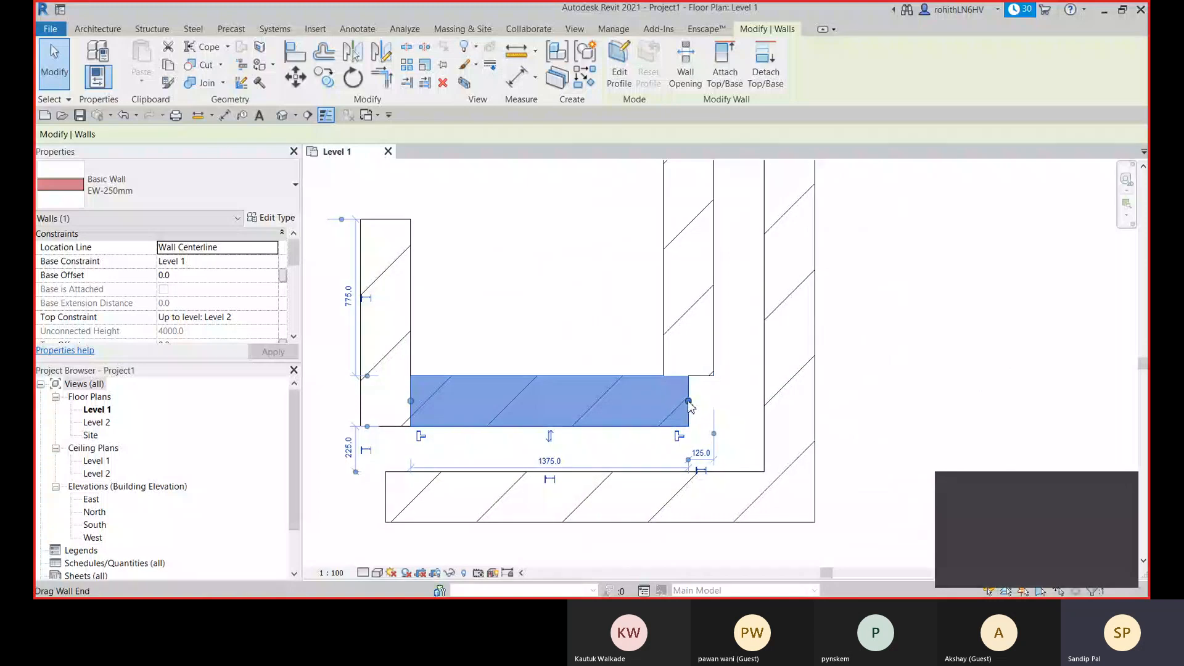
{"action": "right_click", "coordinate": [689, 402]}
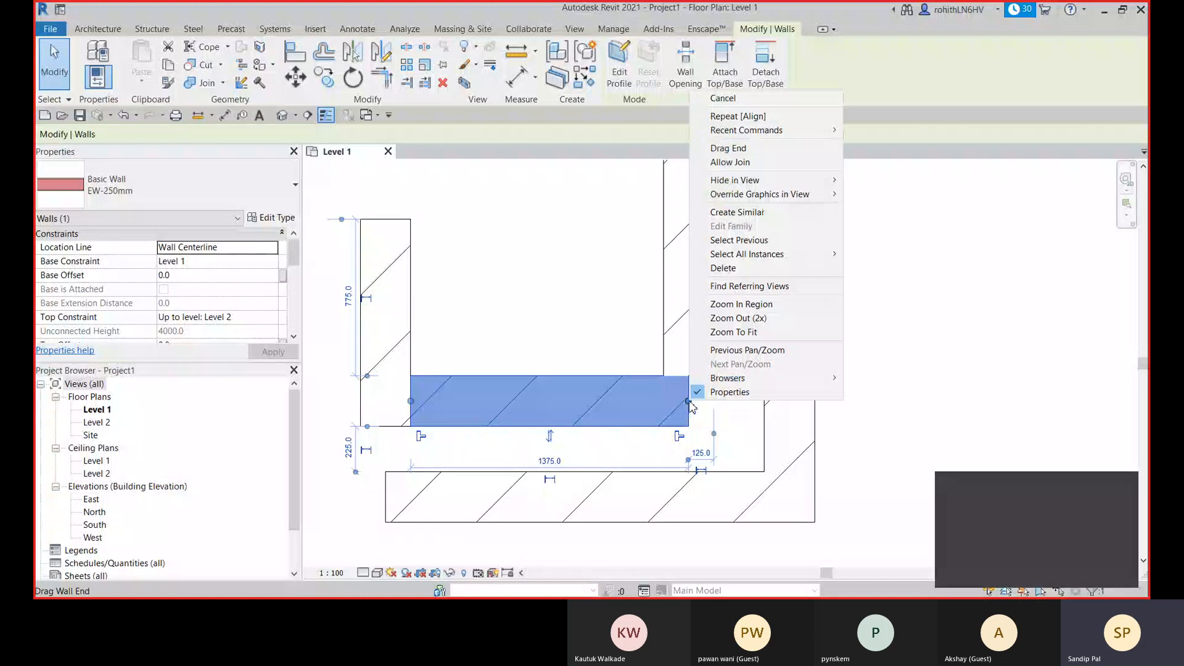
{"action": "left_click", "coordinate": [744, 162]}
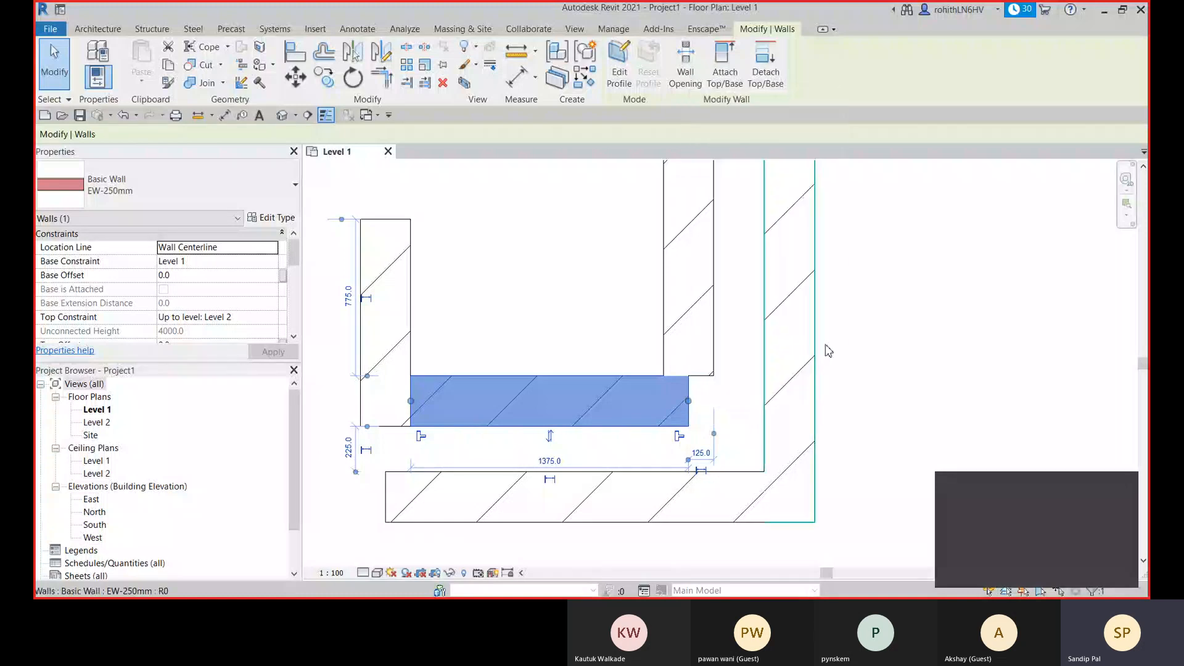
- Check the join option at the inner right wall's lower end and nudge that end to refresh its corner with the inner lower wall
{"action": "left_click", "coordinate": [707, 373]}
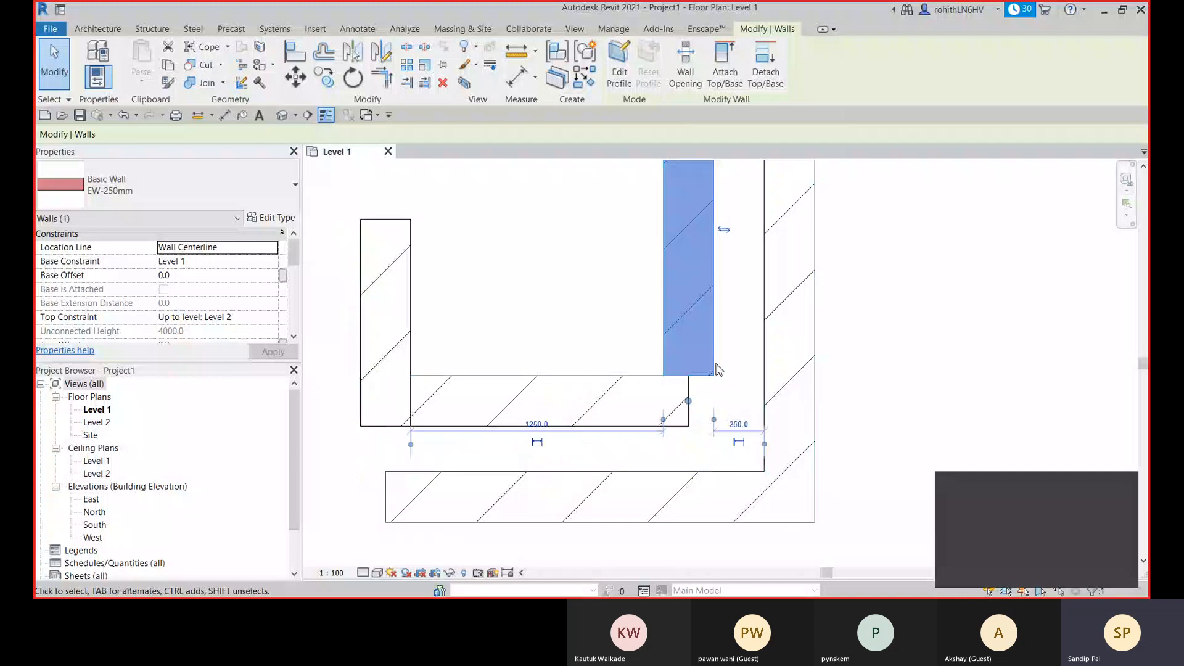
{"action": "right_click", "coordinate": [690, 405]}
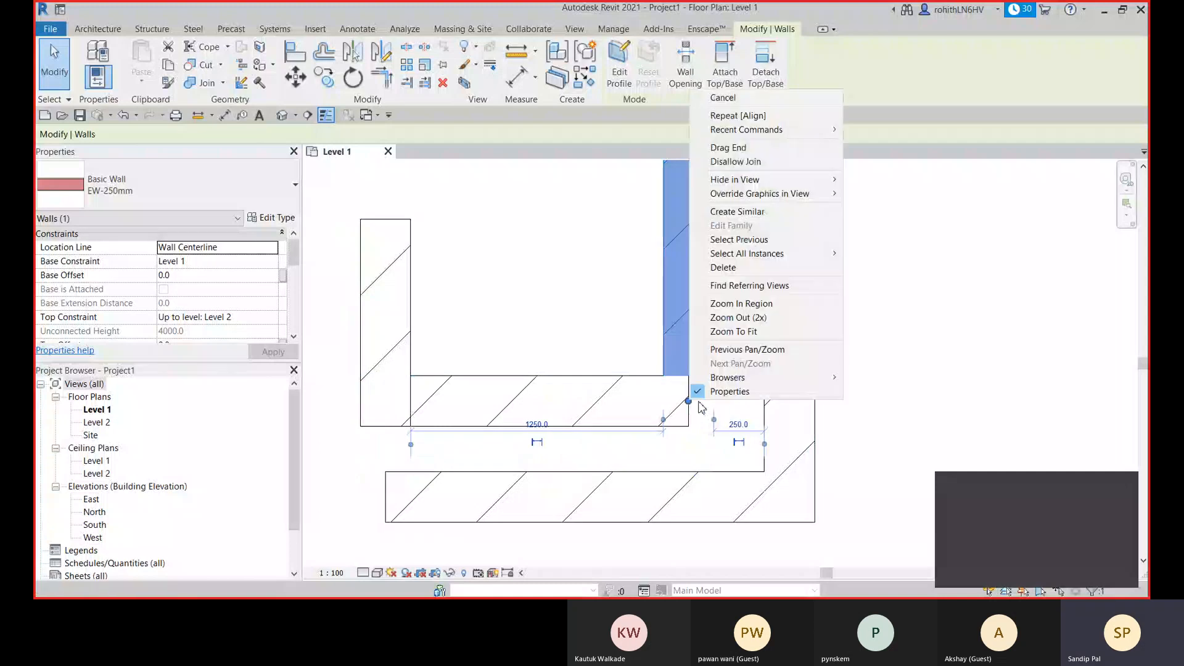
{"action": "key", "text": "Escape"}
{"action": "scroll", "coordinate": [718, 365], "scroll_direction": "up", "scroll_amount": 4}
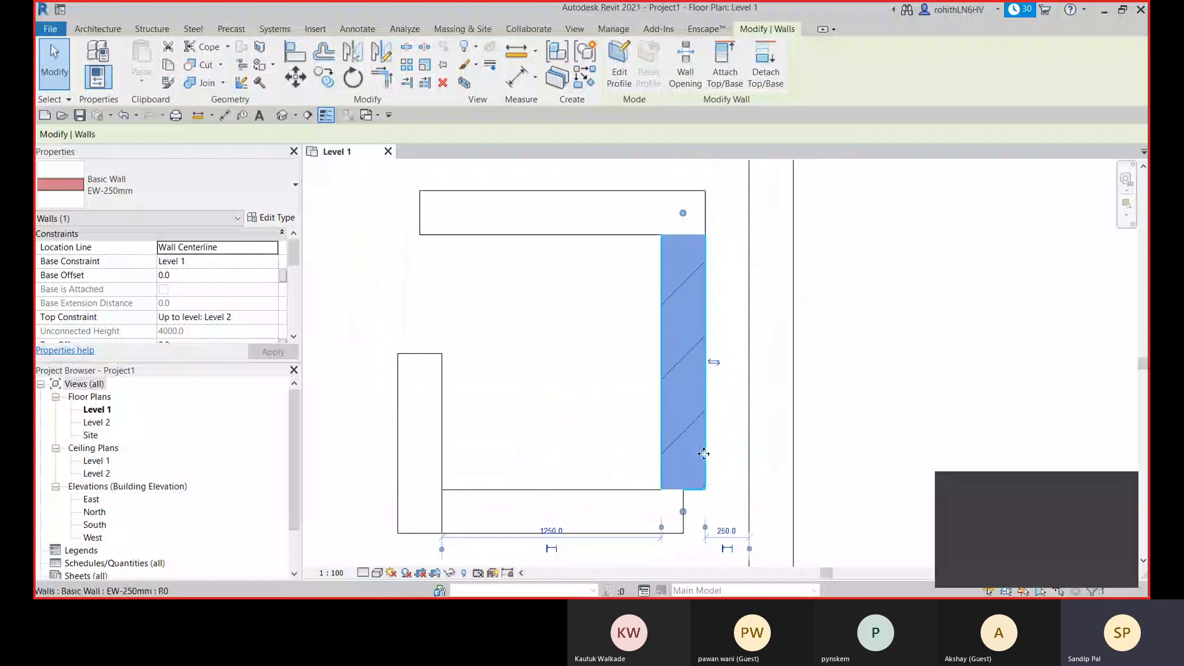
{"action": "middle_click_drag", "start_coordinate": [703, 453], "coordinate": [714, 394]}
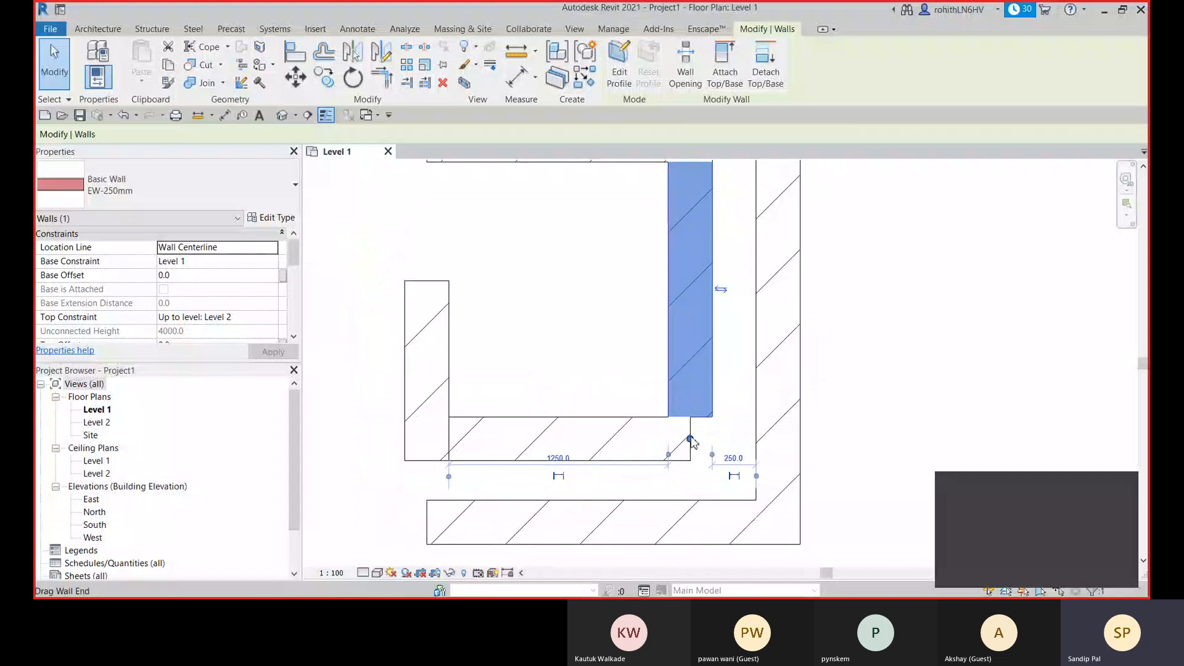
{"action": "left_click_drag", "start_coordinate": [690, 440], "coordinate": [690, 416]}
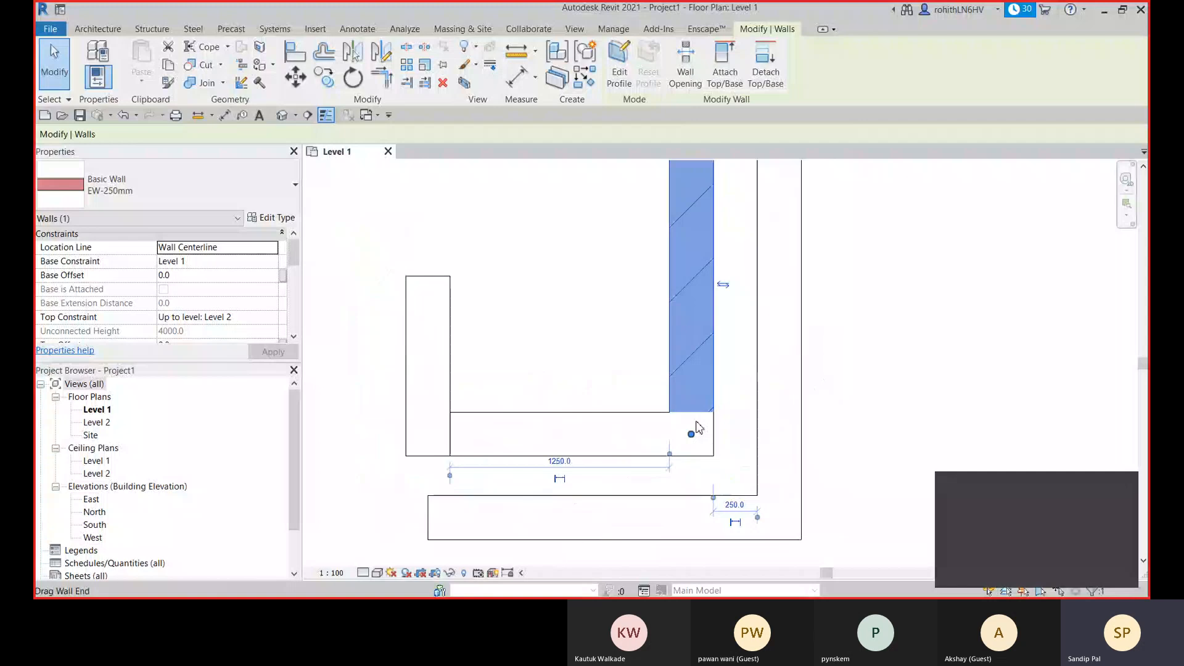
- Try pulling the inner right wall's lower end about 295 mm above the inner lower wall, checking both walls' join options
{"action": "left_click_drag", "start_coordinate": [692, 434], "coordinate": [691, 360]}
{"action": "right_click", "coordinate": [693, 363]}
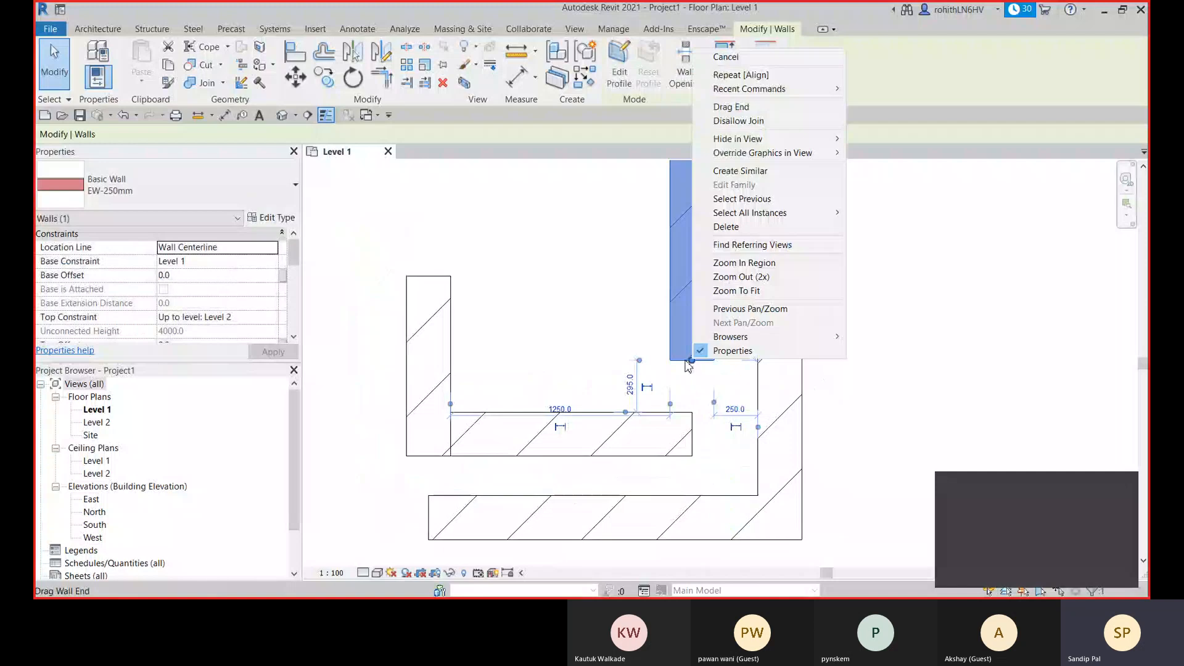
{"action": "left_click", "coordinate": [697, 409]}
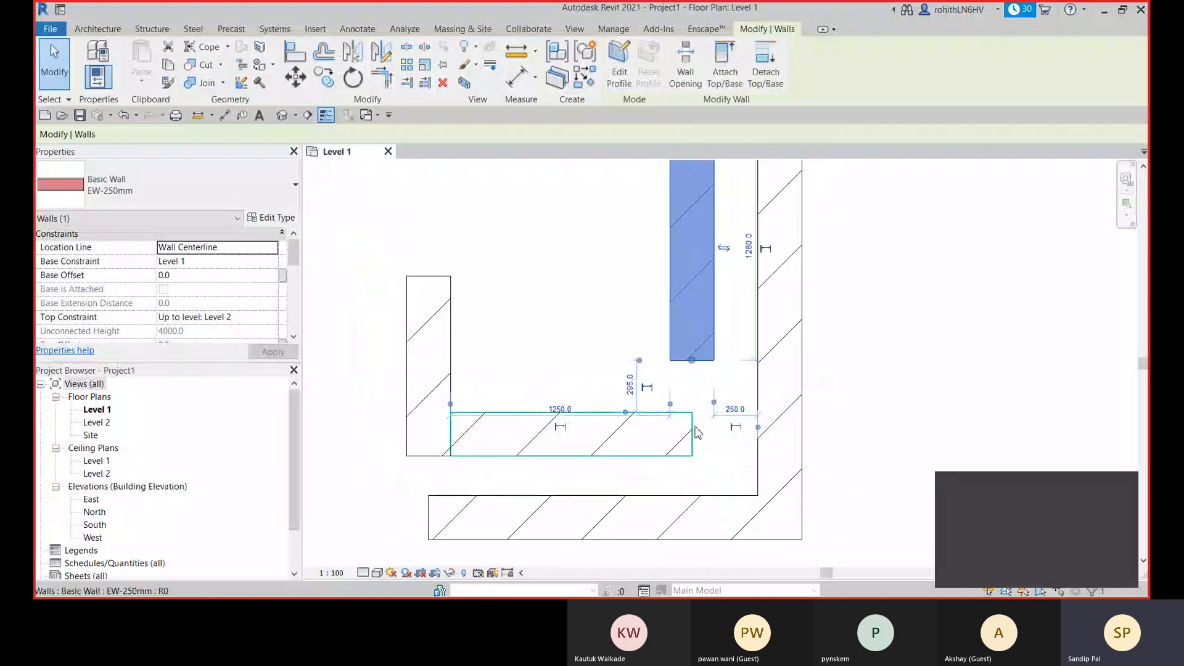
{"action": "left_click", "coordinate": [692, 434]}
{"action": "right_click", "coordinate": [692, 435]}
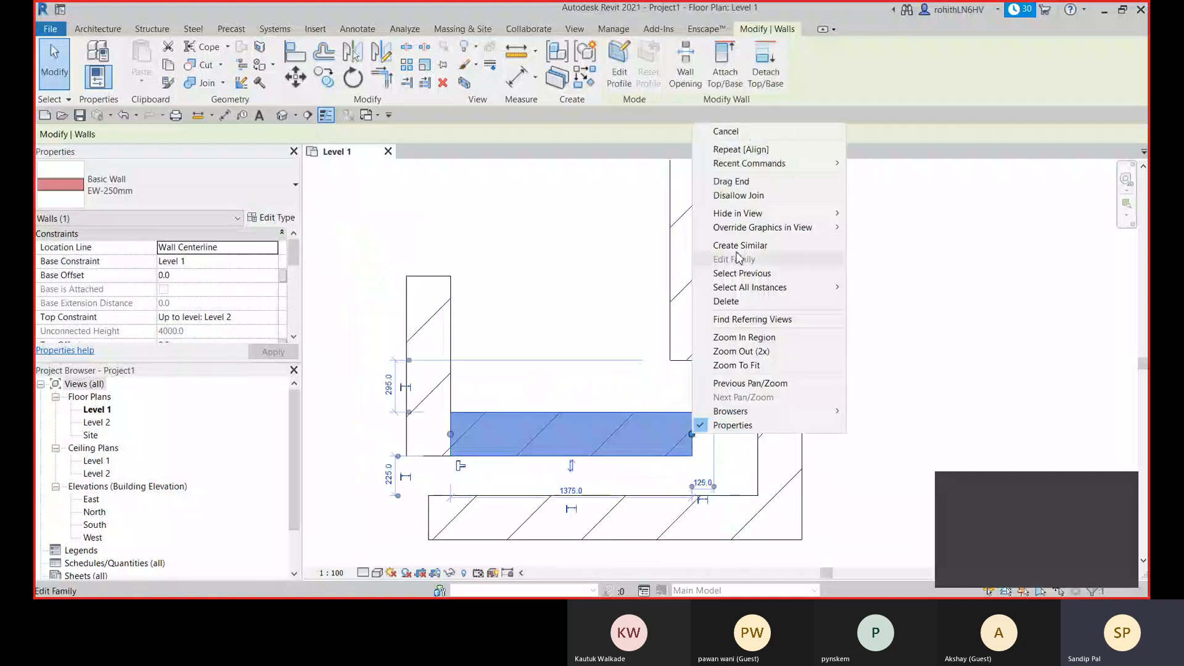
{"action": "left_click", "coordinate": [618, 325]}
{"action": "left_click", "coordinate": [700, 360]}
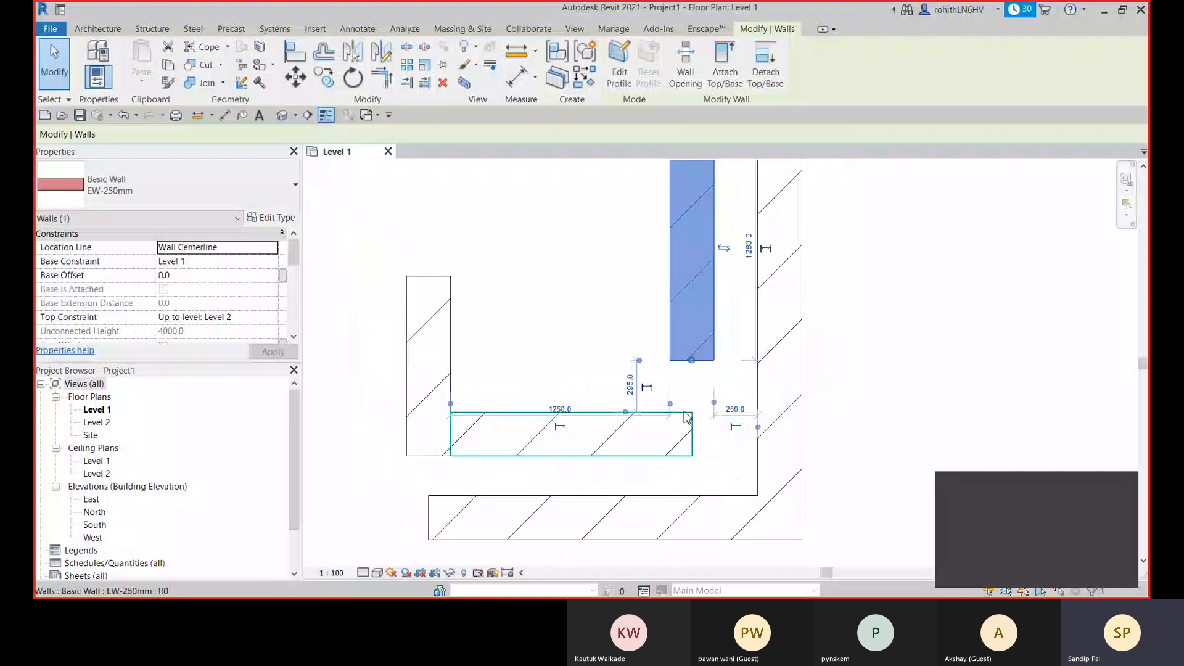
{"action": "left_click", "coordinate": [692, 414]}
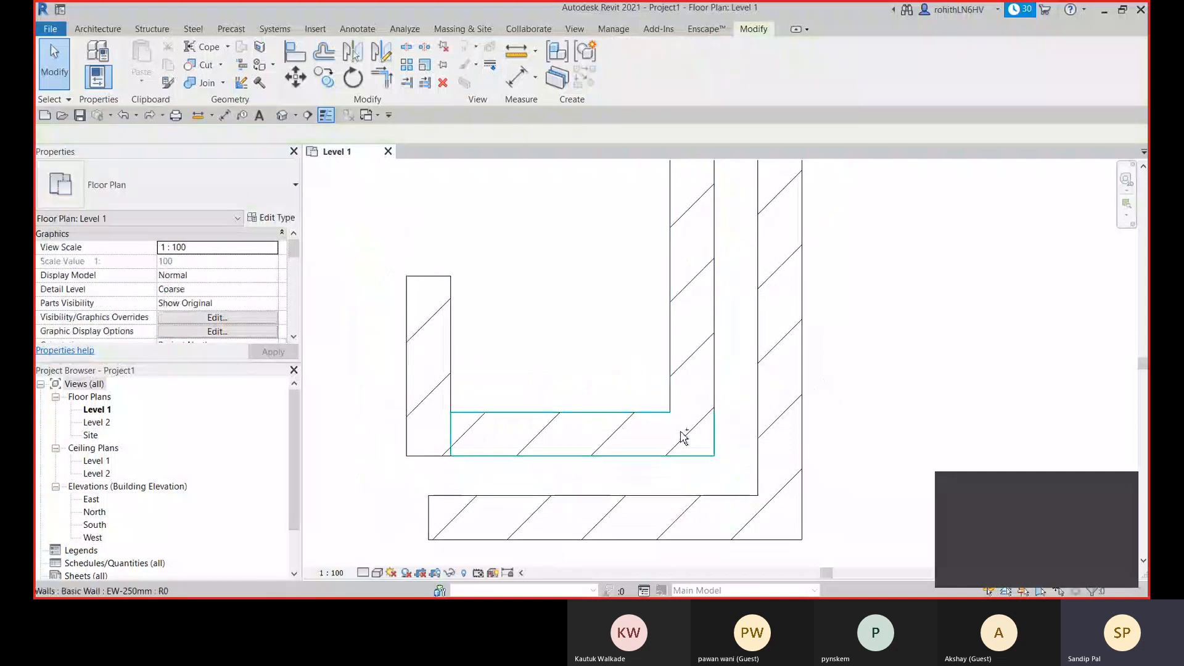
- Reconnect the inner right wall's lower end with the inner lower wall's right end to form a joined corner, and check both walls
{"action": "left_click", "coordinate": [688, 439]}
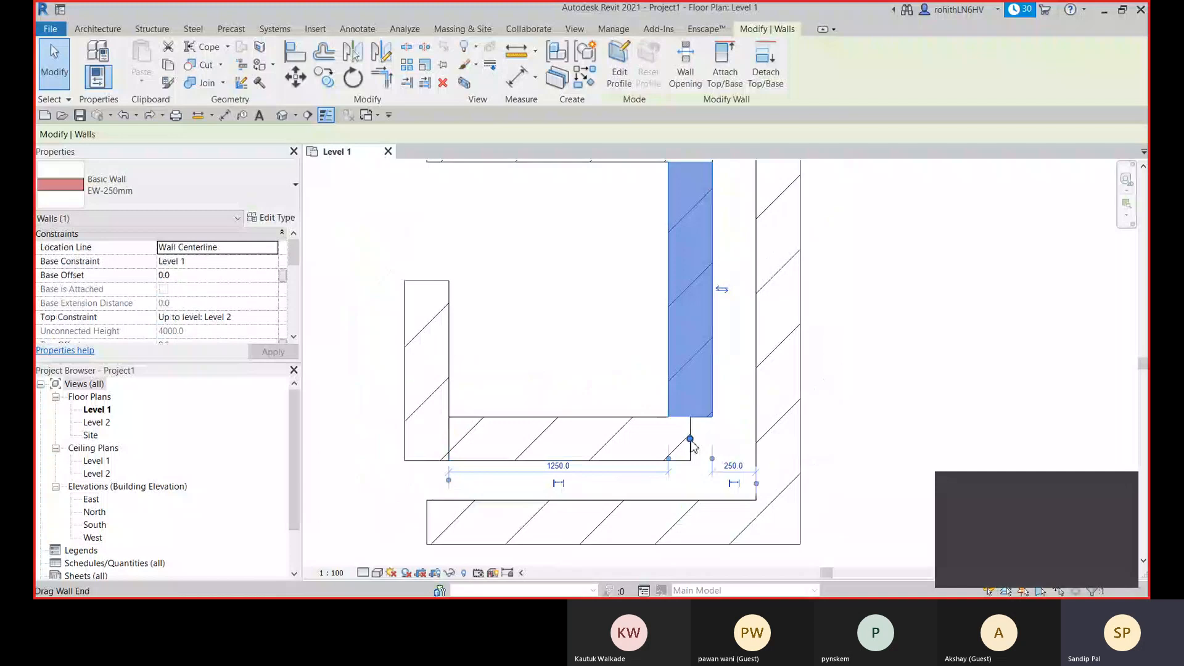
{"action": "right_click", "coordinate": [690, 439]}
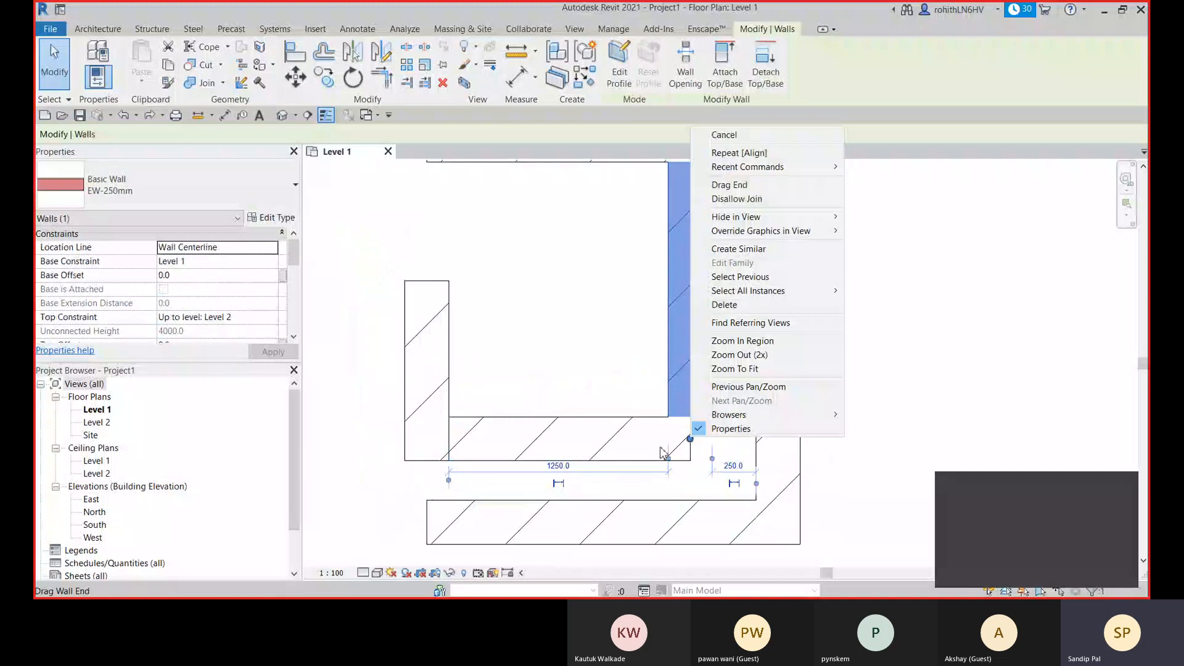
{"action": "left_click", "coordinate": [753, 199]}
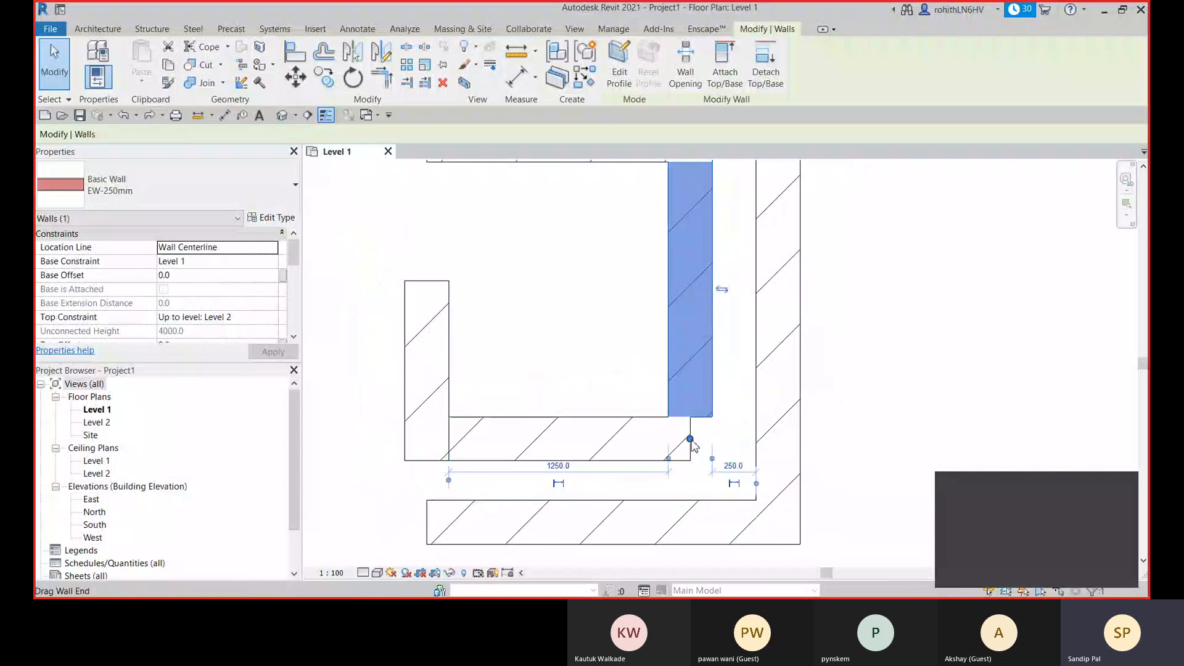
{"action": "left_click_drag", "start_coordinate": [690, 438], "coordinate": [691, 461]}
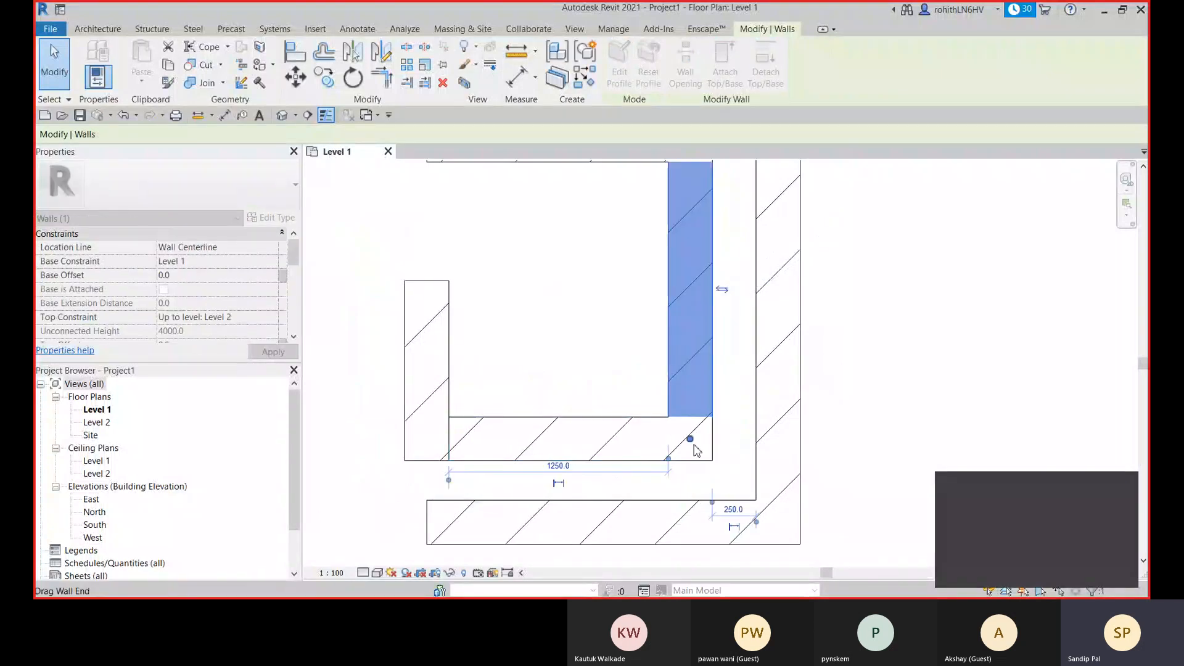
{"action": "key", "text": "Escape"}
{"action": "left_click", "coordinate": [679, 434]}
{"action": "left_click", "coordinate": [687, 302]}
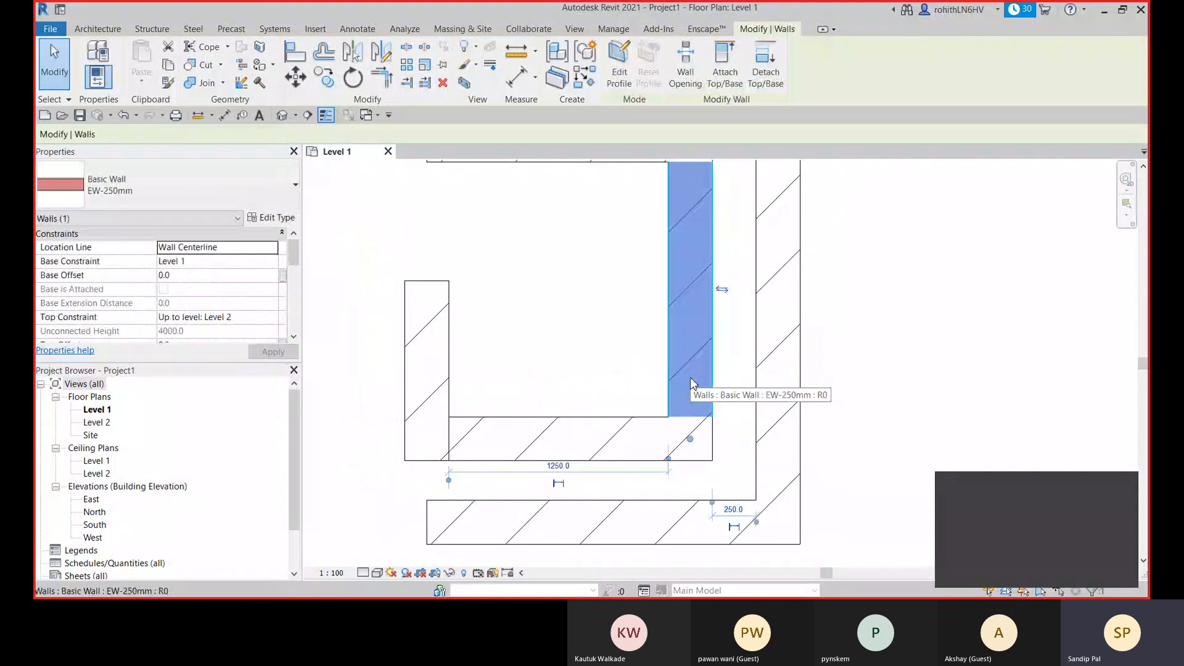
- Disallow joining at the right end of the outer lower wall
{"action": "mouse_move", "coordinate": [646, 382]}
{"action": "middle_mouse_down"}
{"action": "mouse_move", "coordinate": [698, 393]}
{"action": "mouse_move", "coordinate": [692, 331]}
{"action": "middle_mouse_up"}
{"action": "scroll", "coordinate": [699, 394], "scroll_direction": "down", "scroll_amount": 4}
{"action": "middle_click_drag", "start_coordinate": [745, 433], "coordinate": [729, 452]}
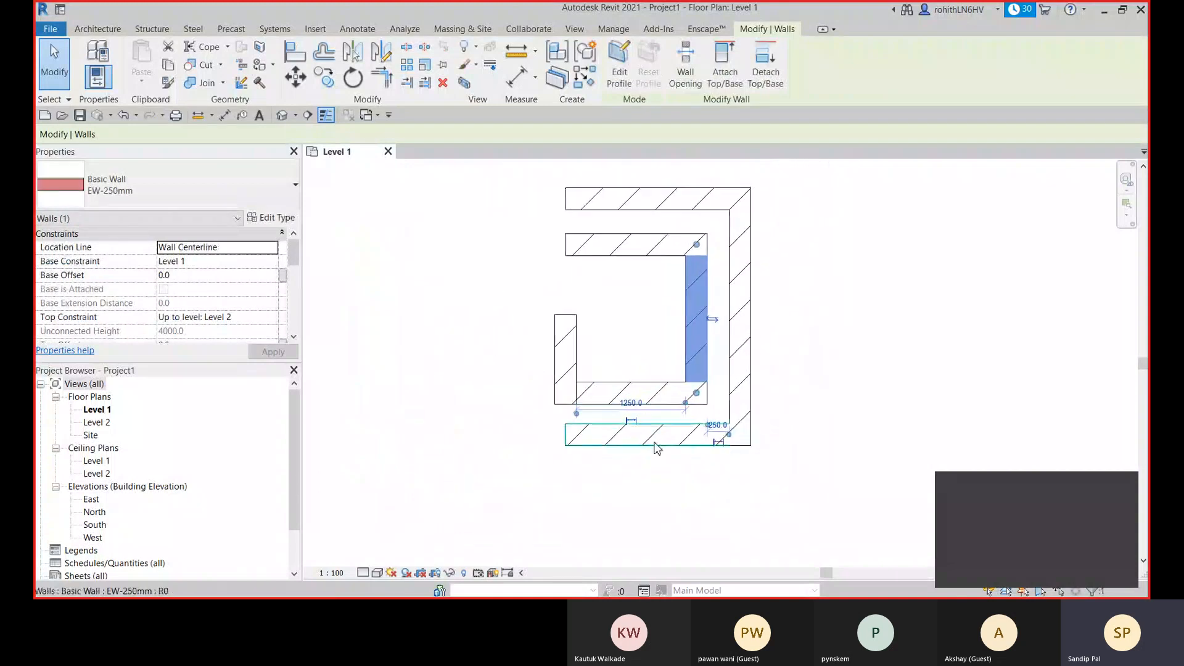
{"action": "left_click", "coordinate": [655, 444]}
{"action": "scroll", "coordinate": [736, 434], "scroll_direction": "up", "scroll_amount": 5}
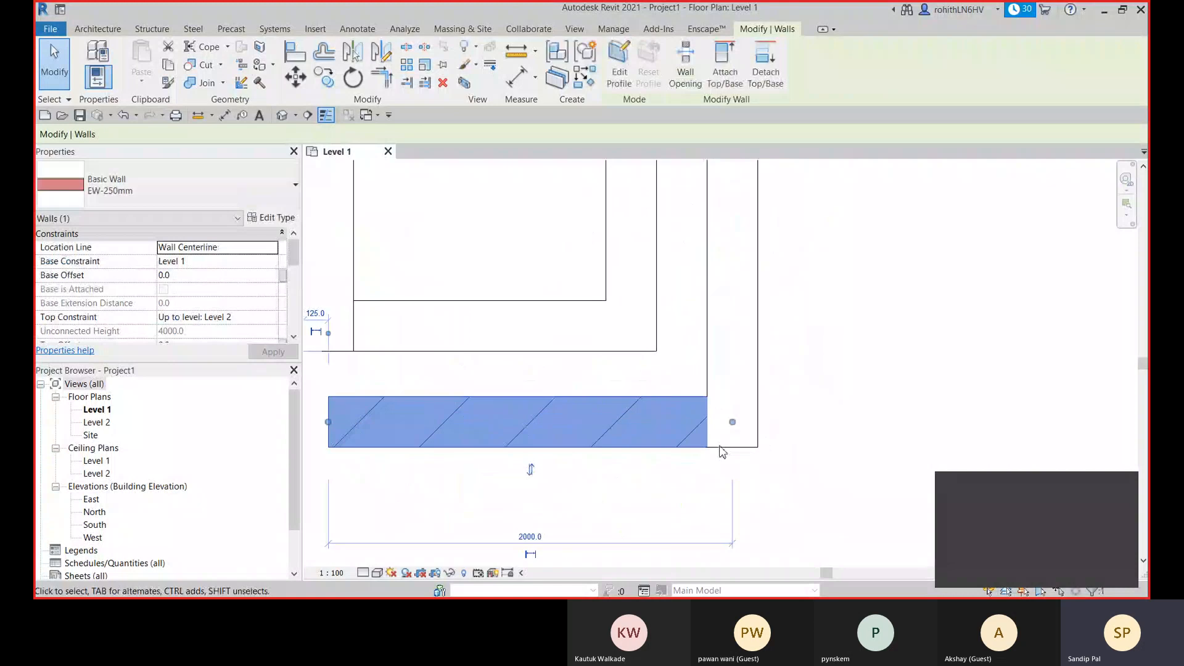
{"action": "right_click", "coordinate": [733, 423]}
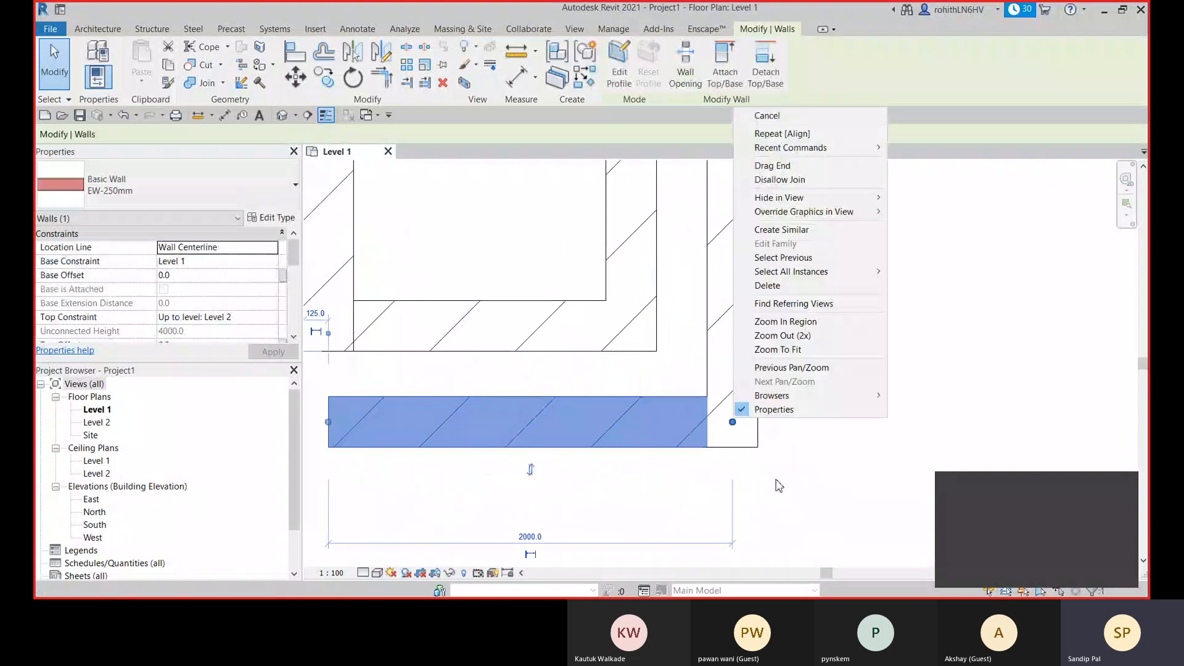
{"action": "left_click", "coordinate": [787, 180]}
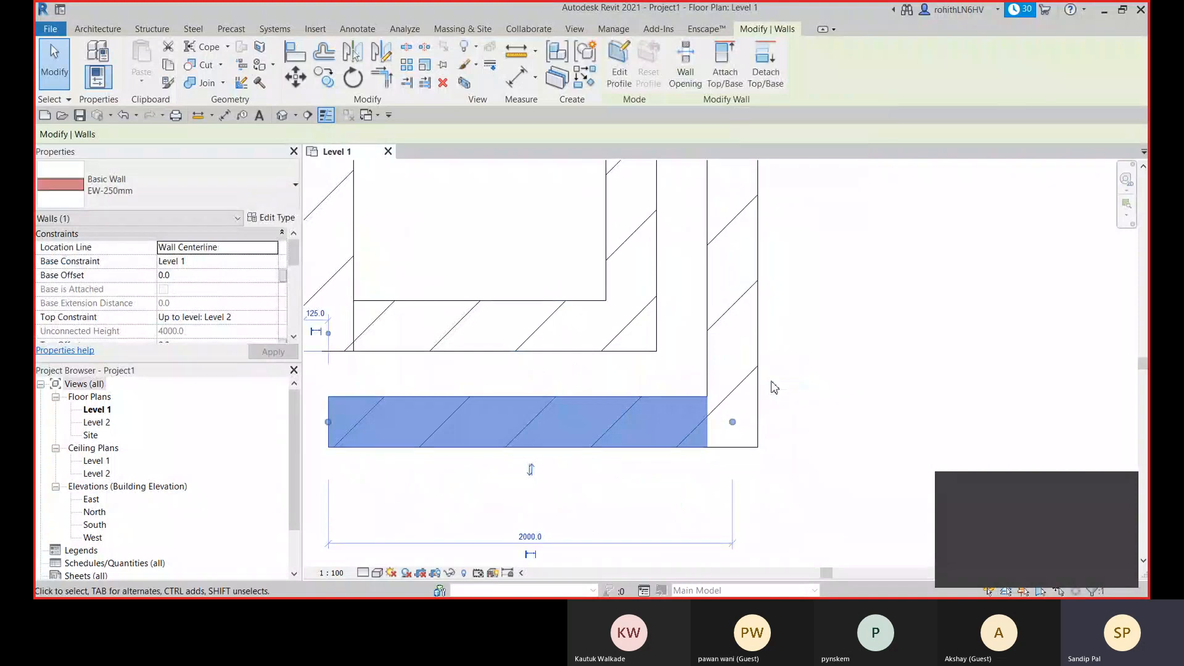
- Disallow joining at the lower end of the outer right wall and deselect it
{"action": "left_click", "coordinate": [739, 410]}
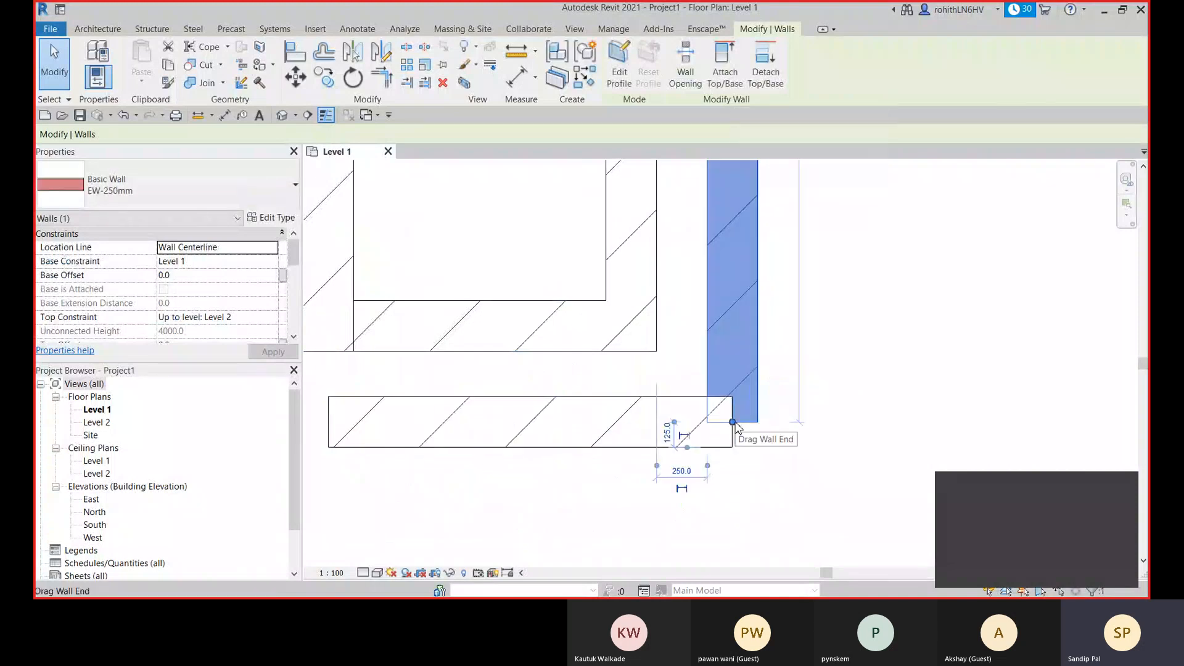
{"action": "right_click", "coordinate": [733, 422]}
{"action": "left_click", "coordinate": [800, 183]}
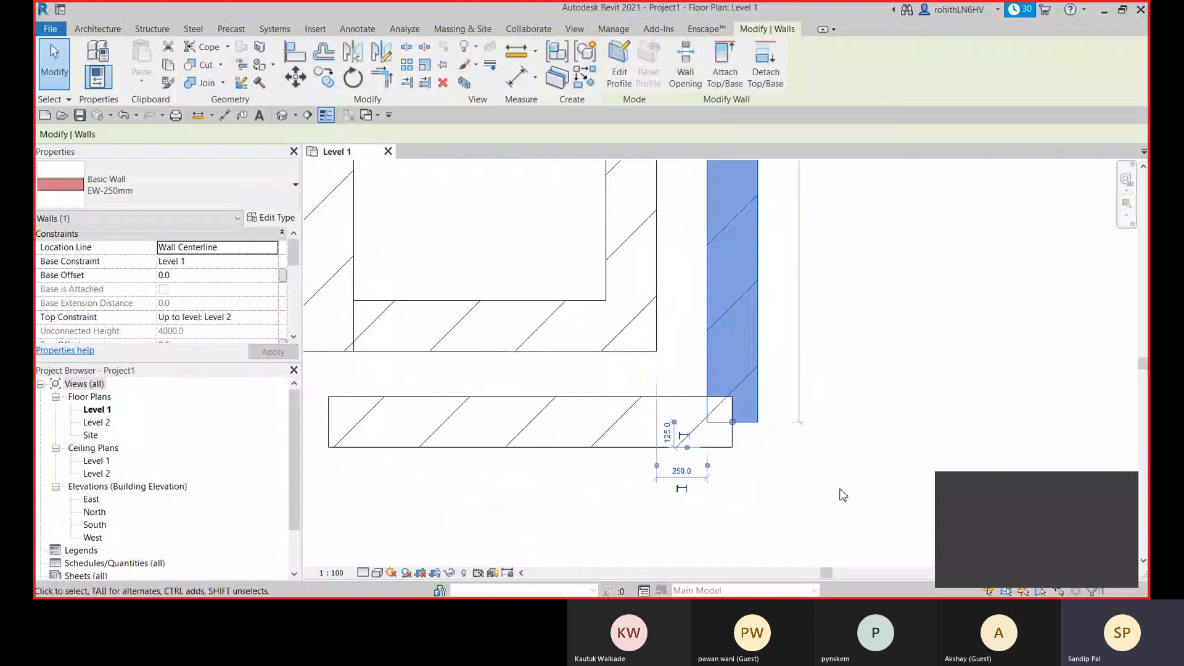
{"action": "left_click", "coordinate": [843, 495]}
- Shorten the outer right wall to the outer lower wall's upper face and extend the lower wall about 5 mm short of the right wall's outer face
{"action": "left_click", "coordinate": [747, 421]}
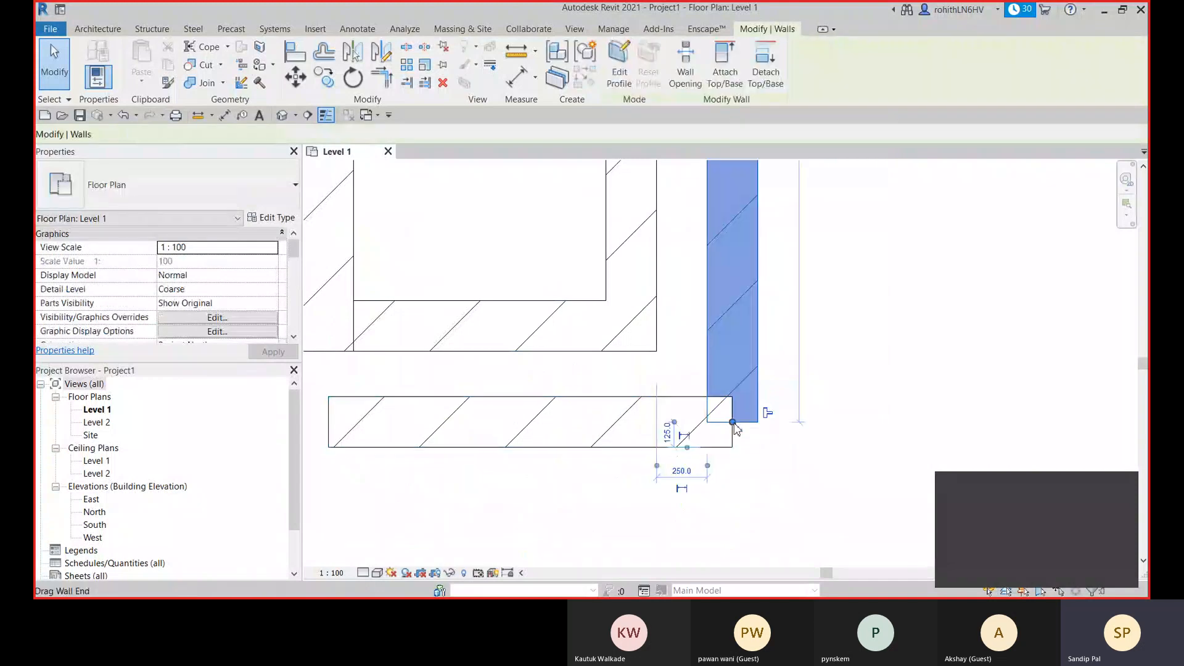
{"action": "mouse_move", "coordinate": [732, 422]}
{"action": "left_mouse_down"}
{"action": "mouse_move", "coordinate": [732, 396]}
{"action": "mouse_move", "coordinate": [762, 414]}
{"action": "mouse_move", "coordinate": [744, 423]}
{"action": "left_mouse_up"}
{"action": "left_click", "coordinate": [725, 431]}
{"action": "scroll", "coordinate": [764, 422], "scroll_direction": "up", "scroll_amount": 3}
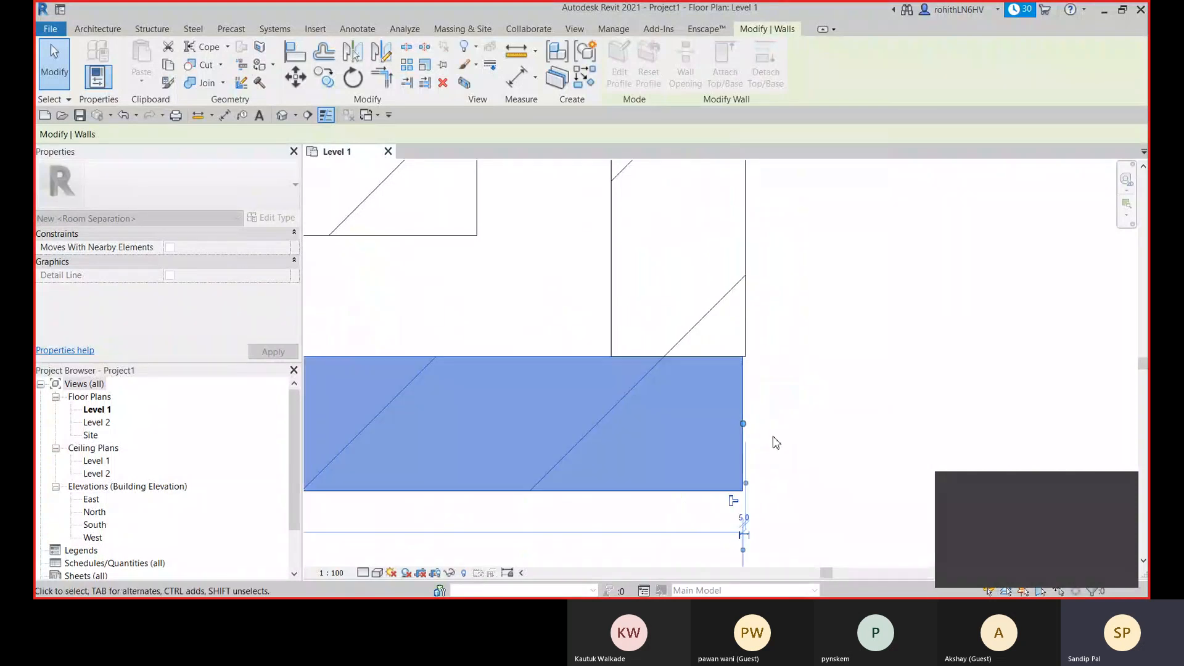
{"action": "scroll", "coordinate": [771, 480], "scroll_direction": "down", "scroll_amount": 2}
{"action": "left_click", "coordinate": [799, 478]}
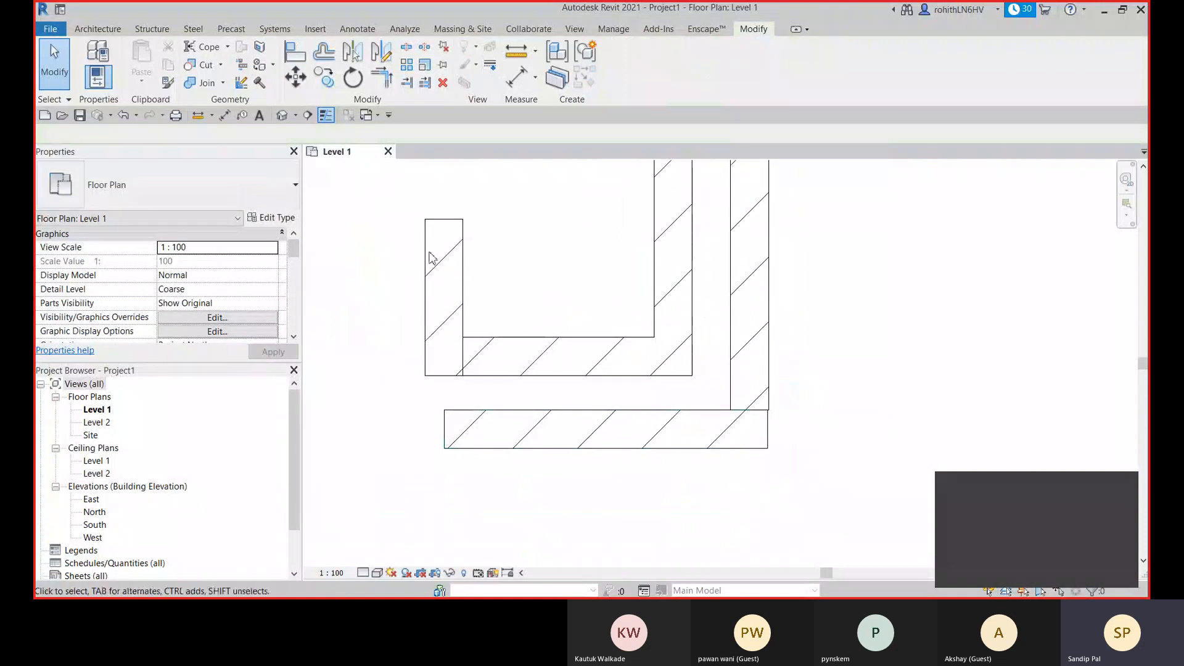
- With Wall Joins, set both outer walls to Allow Join at their lower-right corner, and exit the command
{"action": "left_click", "coordinate": [240, 84]}
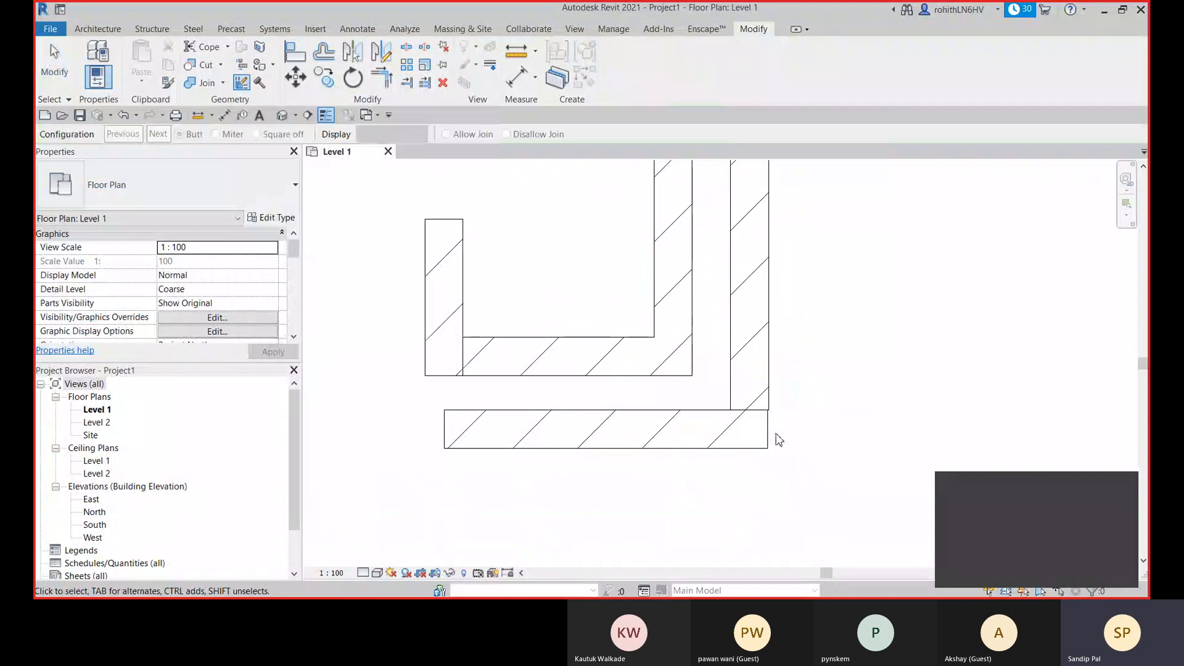
{"action": "left_click", "coordinate": [641, 409]}
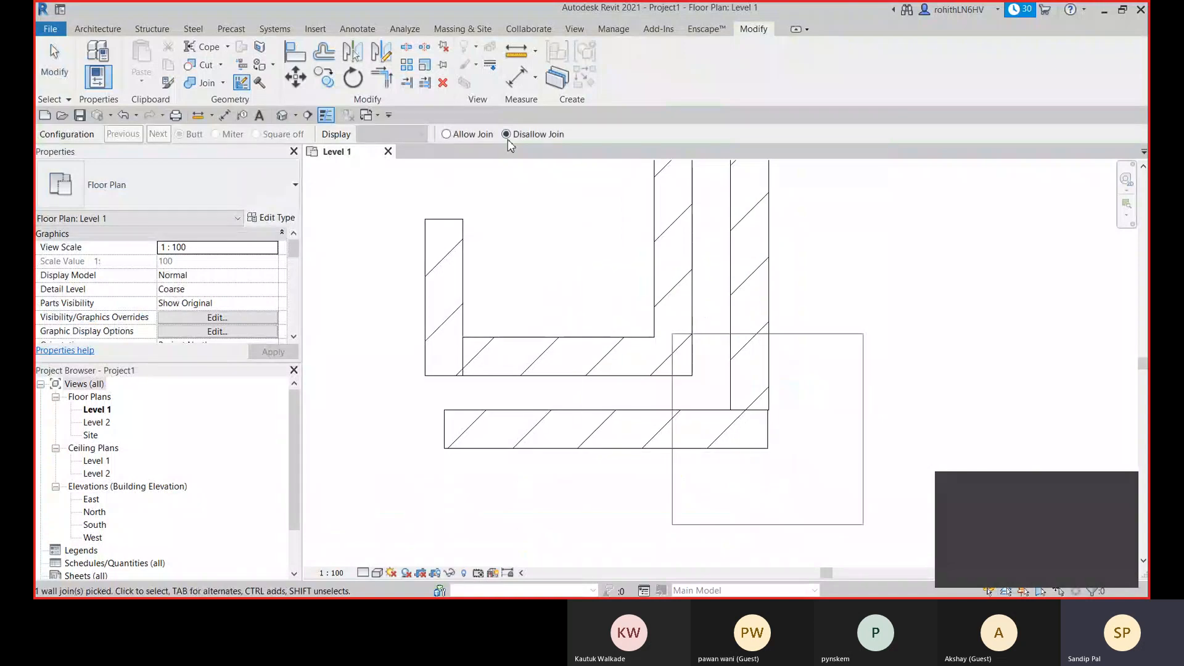
{"action": "left_click", "coordinate": [446, 134]}
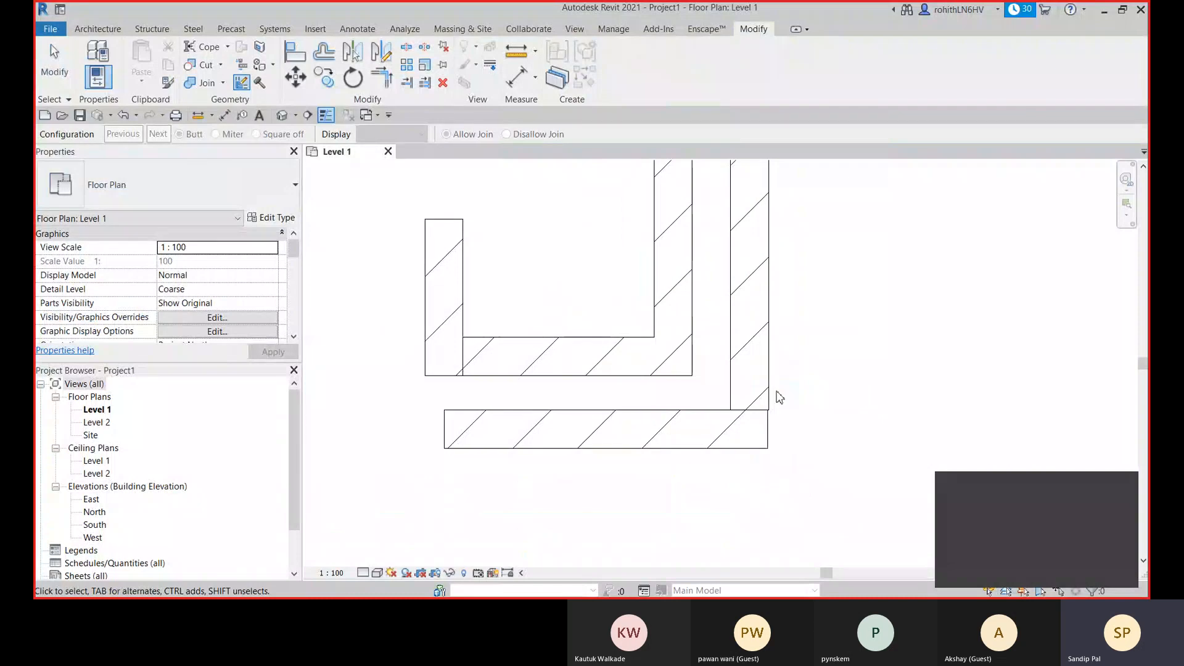
{"action": "left_click", "coordinate": [759, 413]}
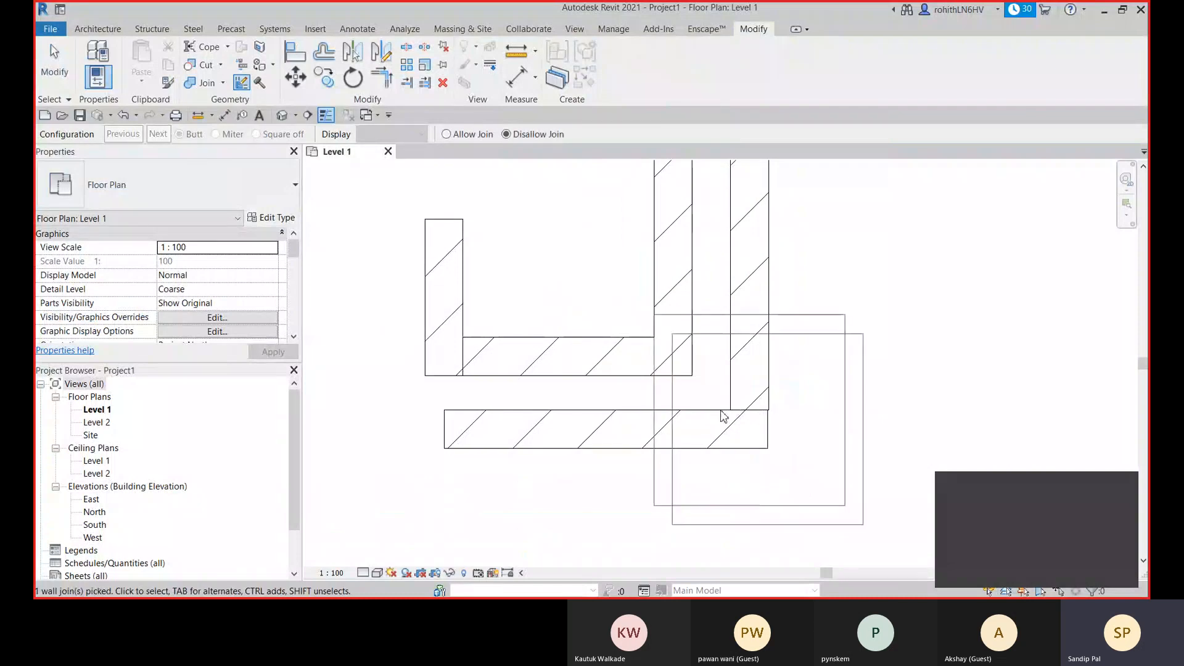
{"action": "left_click", "coordinate": [449, 137]}
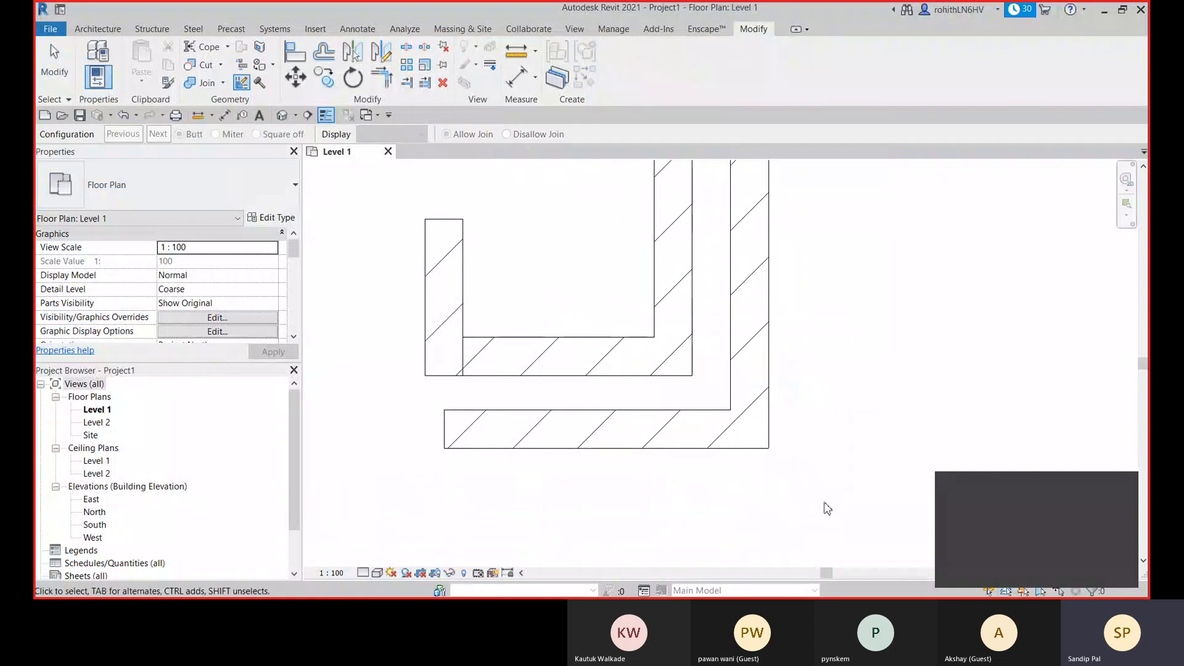
{"action": "key", "text": "Escape"}
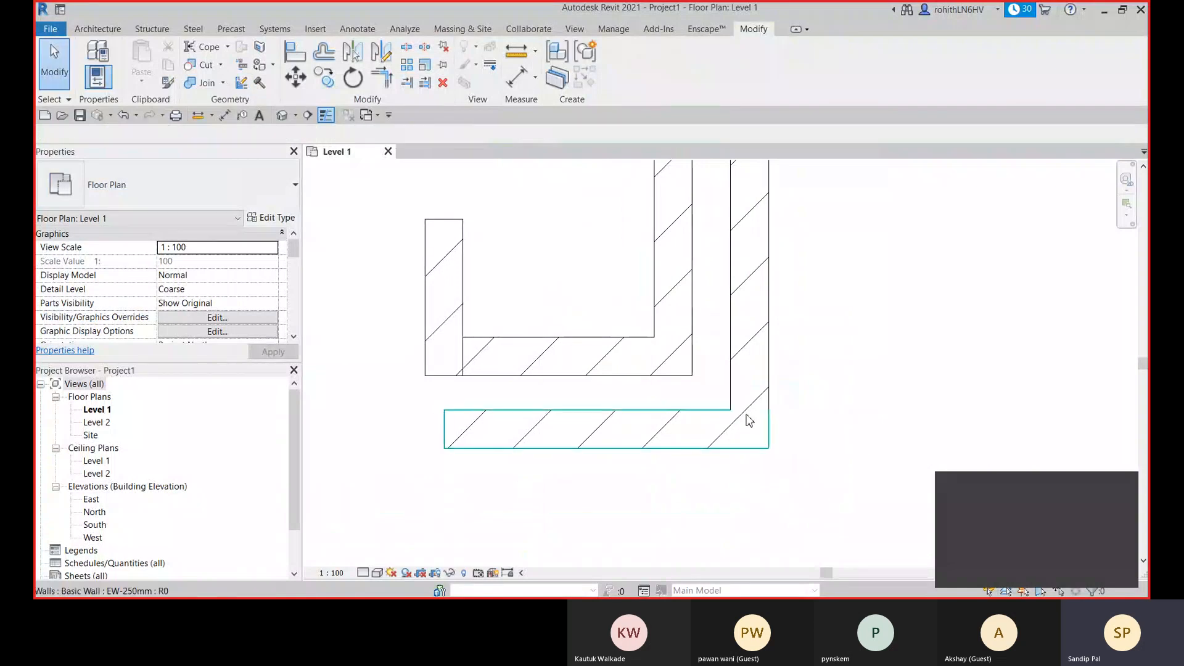
- With Wall Joins, try the Miter and Square off configurations on the lower-right corner of the outer walls
{"action": "left_click", "coordinate": [743, 447]}
{"action": "scroll", "coordinate": [773, 431], "scroll_direction": "up", "scroll_amount": 2}
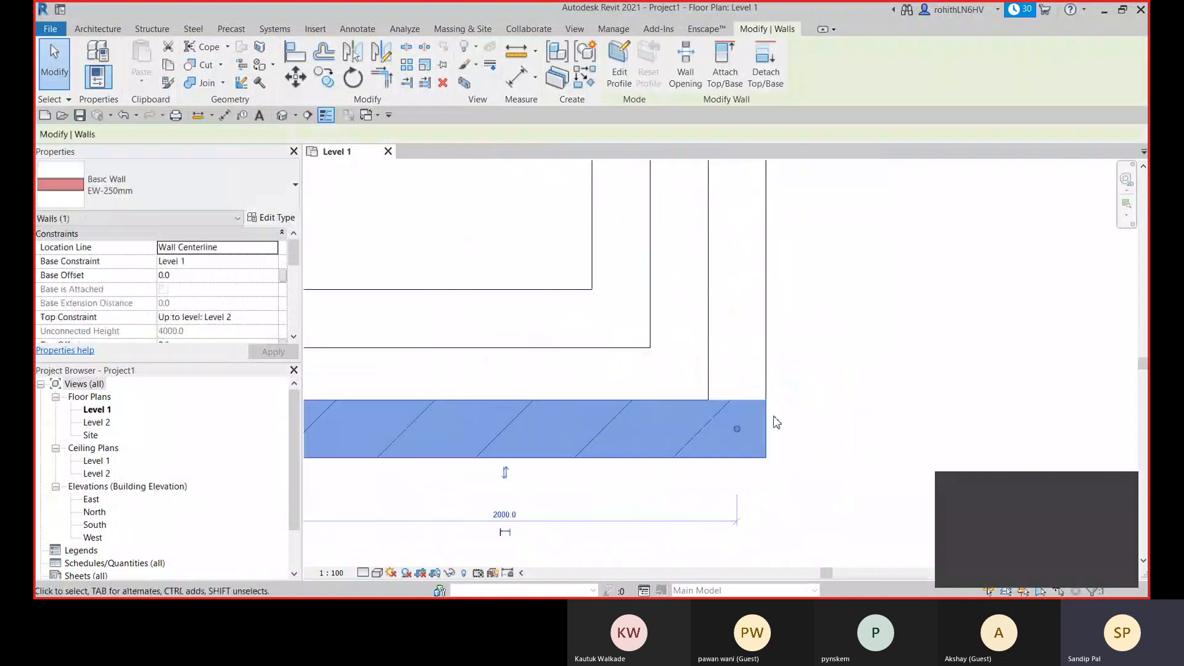
{"action": "scroll", "coordinate": [776, 423], "scroll_direction": "up", "scroll_amount": 3}
{"action": "left_click", "coordinate": [241, 83]}
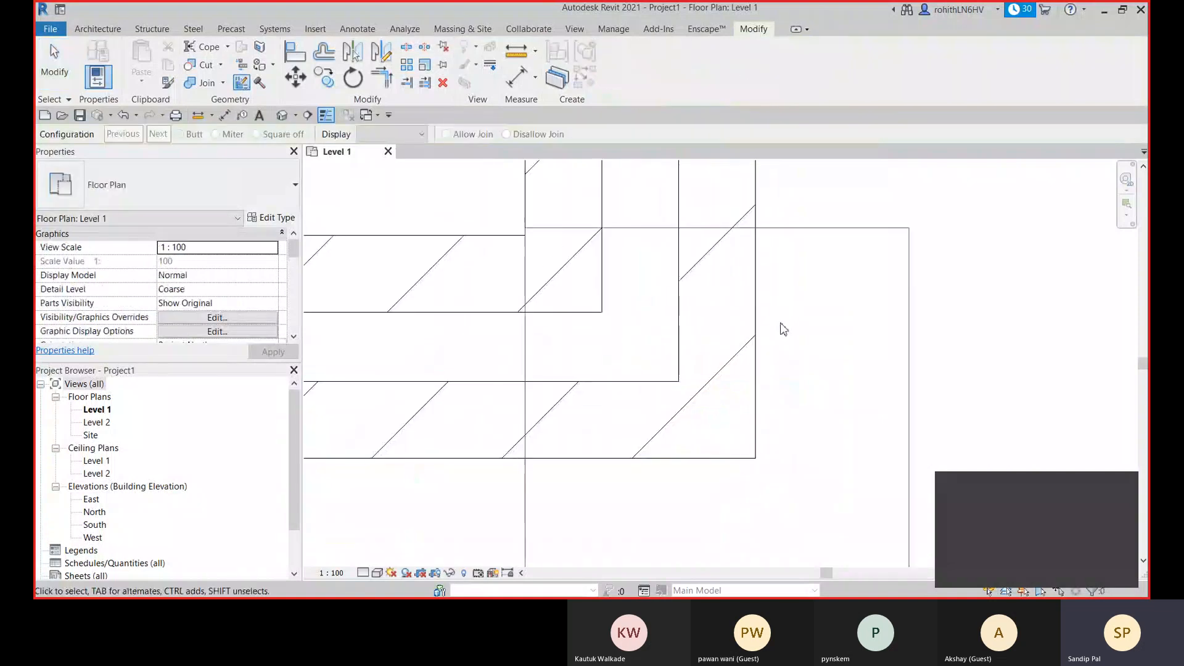
{"action": "left_click", "coordinate": [716, 407]}
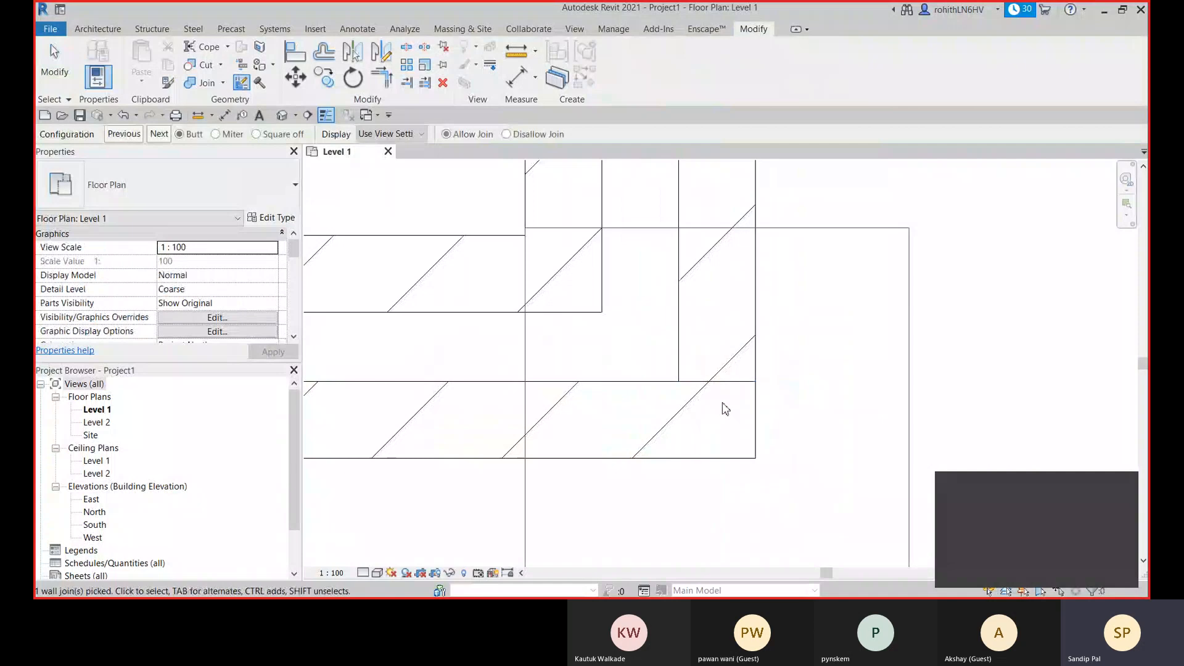
{"action": "left_click", "coordinate": [215, 134]}
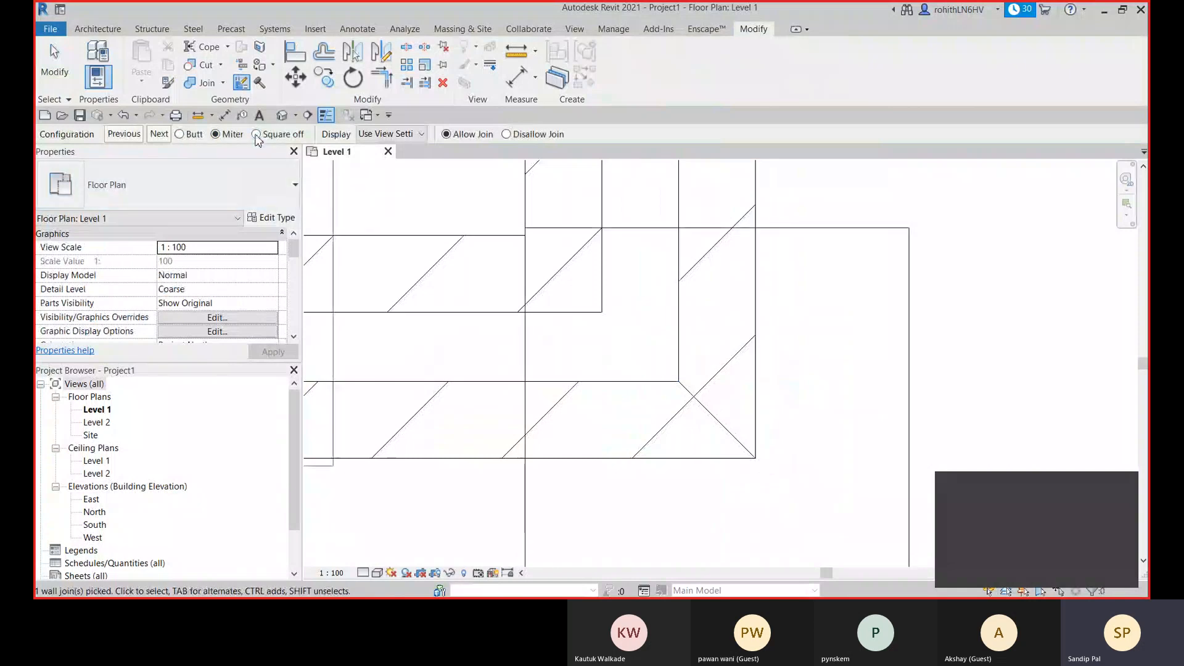
{"action": "left_click", "coordinate": [257, 135]}
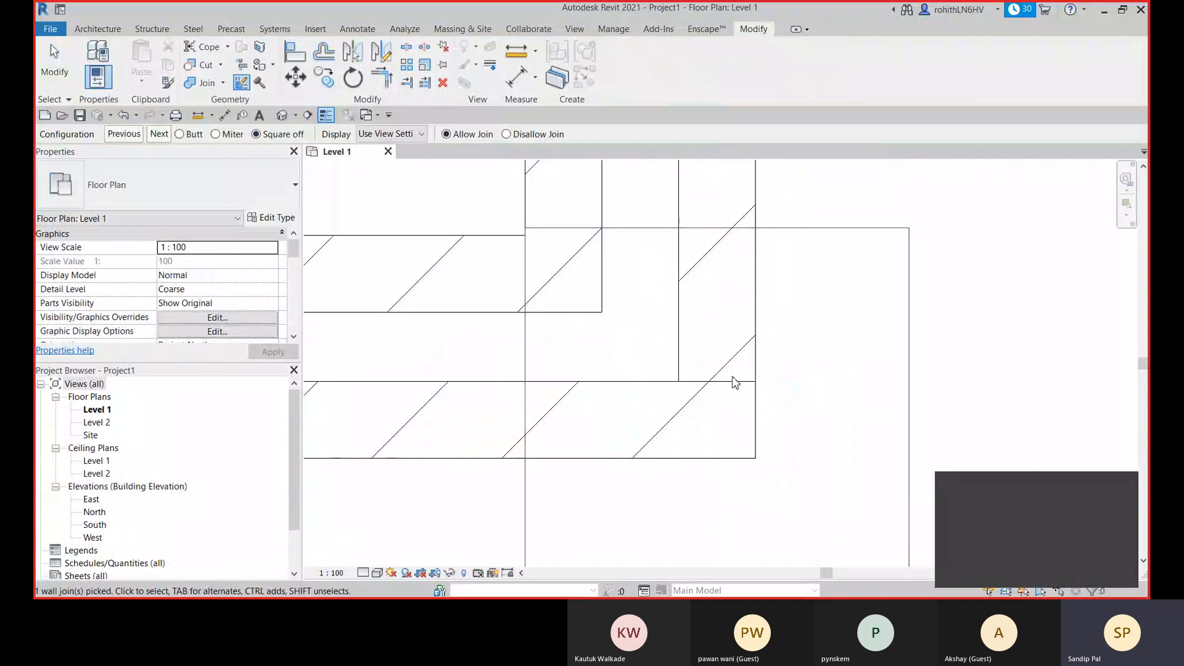
- Set the outer walls' lower-right corner join to Butt and exit Wall Joins
{"action": "left_click", "coordinate": [180, 135]}
{"action": "scroll", "coordinate": [712, 419], "scroll_direction": "down", "scroll_amount": 3}
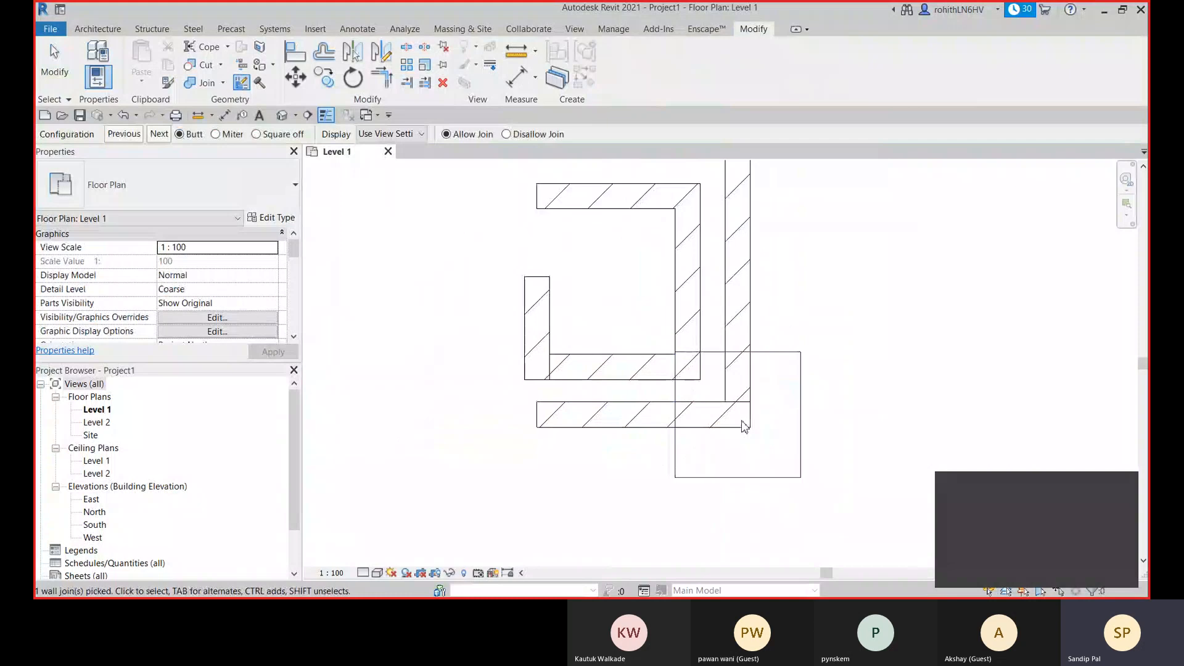
{"action": "key", "text": "Escape"}
{"action": "key", "text": "Escape"}
{"action": "scroll", "coordinate": [734, 407], "scroll_direction": "down", "scroll_amount": 2}
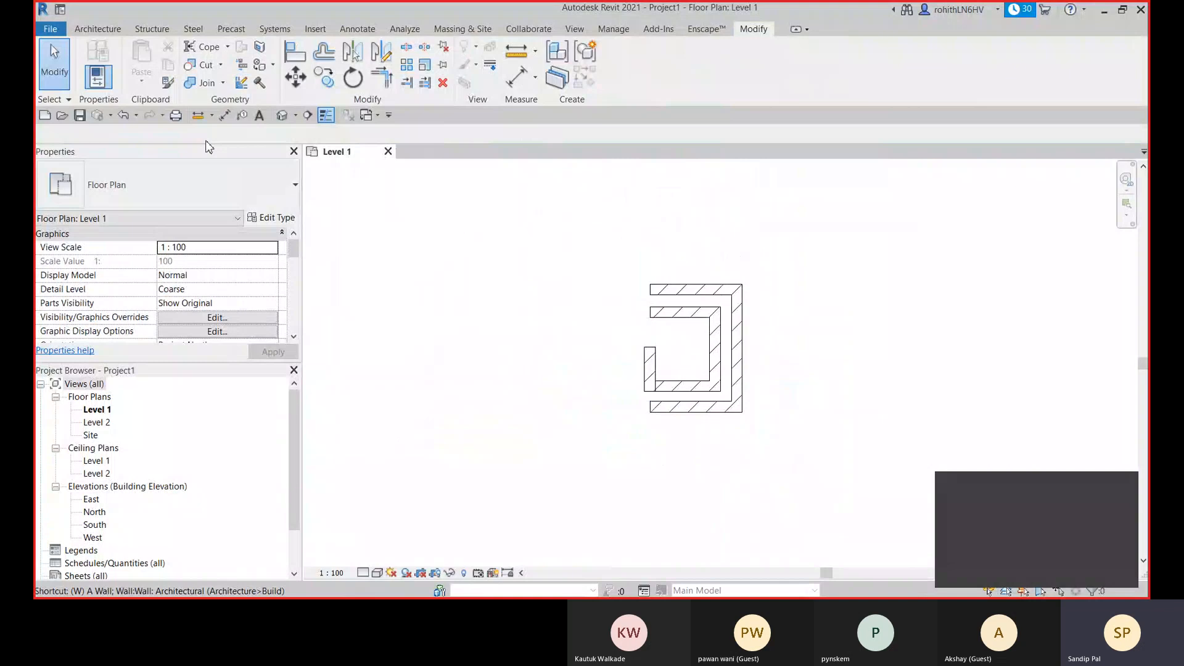
- With Join Status Disallow, draw a closed chain of four EW-250mm walls, about 1900, 2000, 973 and 3192 mm long, beside the existing walls
{"action": "key", "text": "w"}
{"action": "key", "text": "a"}
{"action": "middle_click_drag", "start_coordinate": [612, 330], "coordinate": [598, 310]}
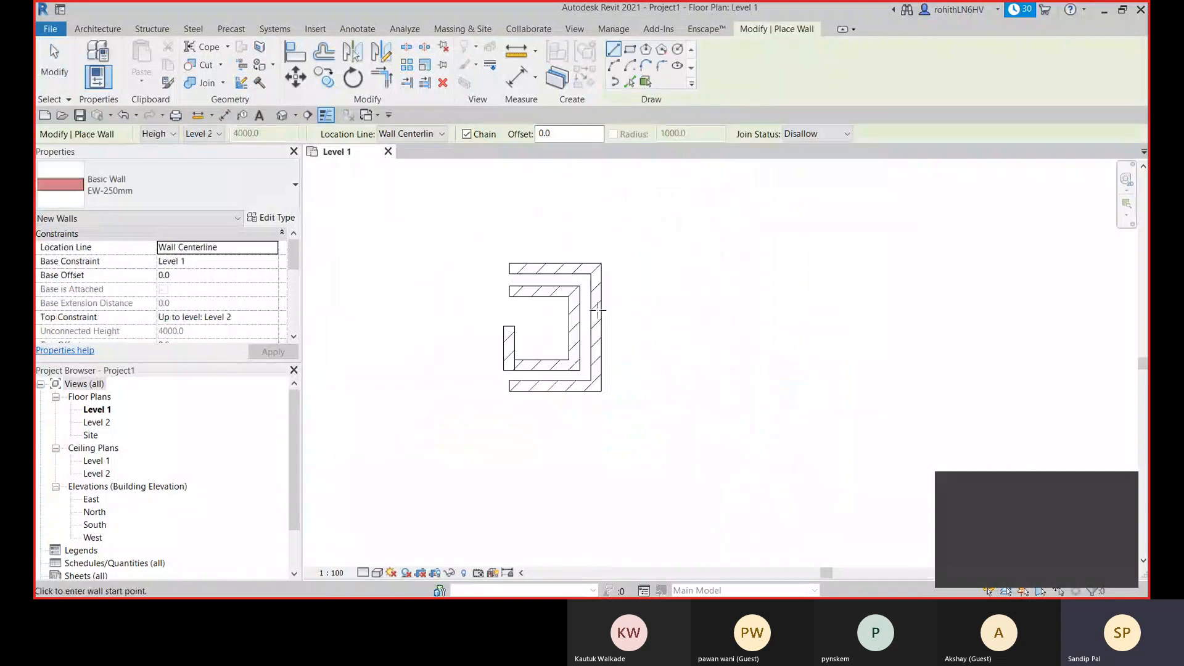
{"action": "left_click", "coordinate": [668, 365]}
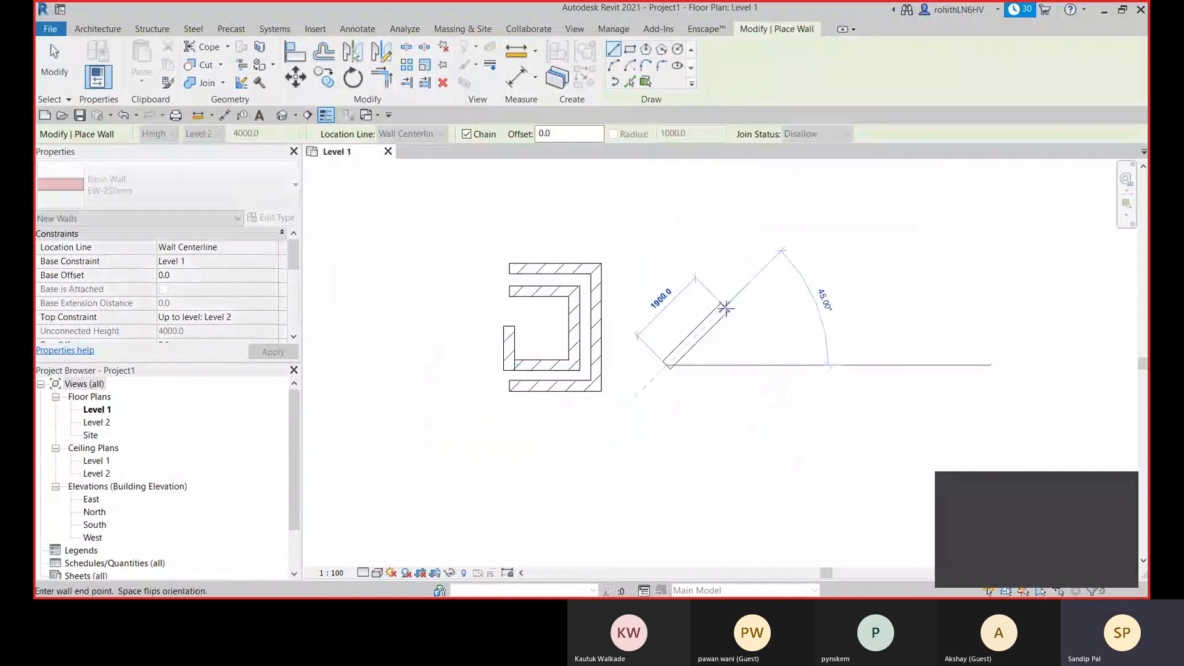
{"action": "left_click", "coordinate": [725, 308]}
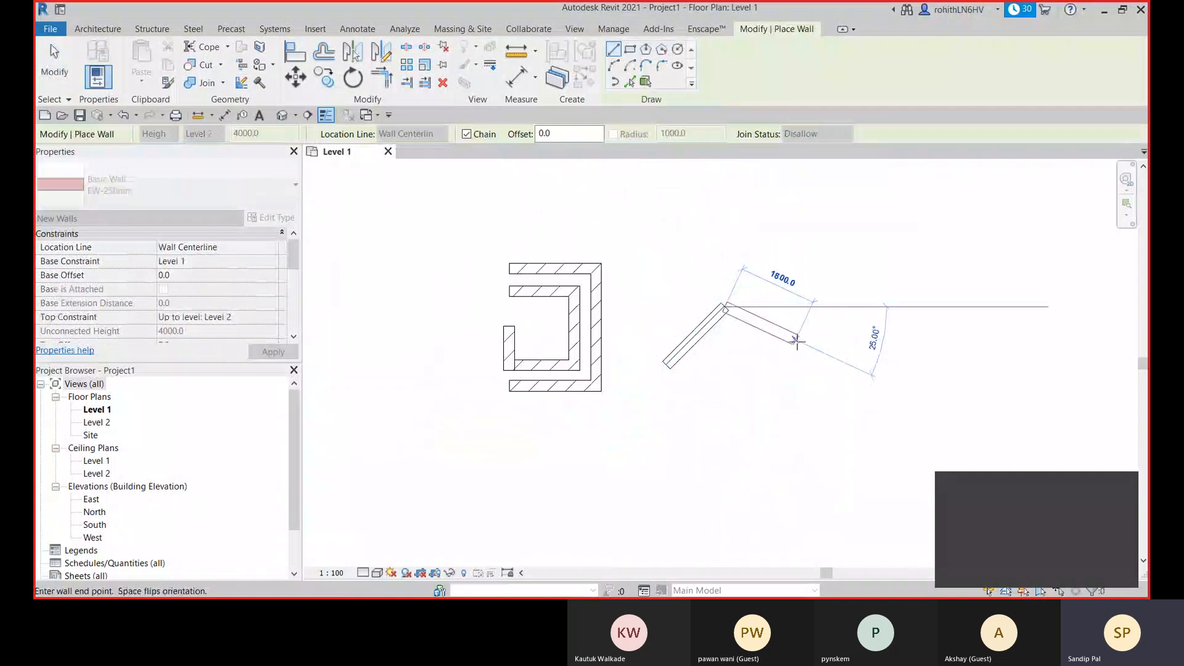
{"action": "left_click", "coordinate": [806, 345]}
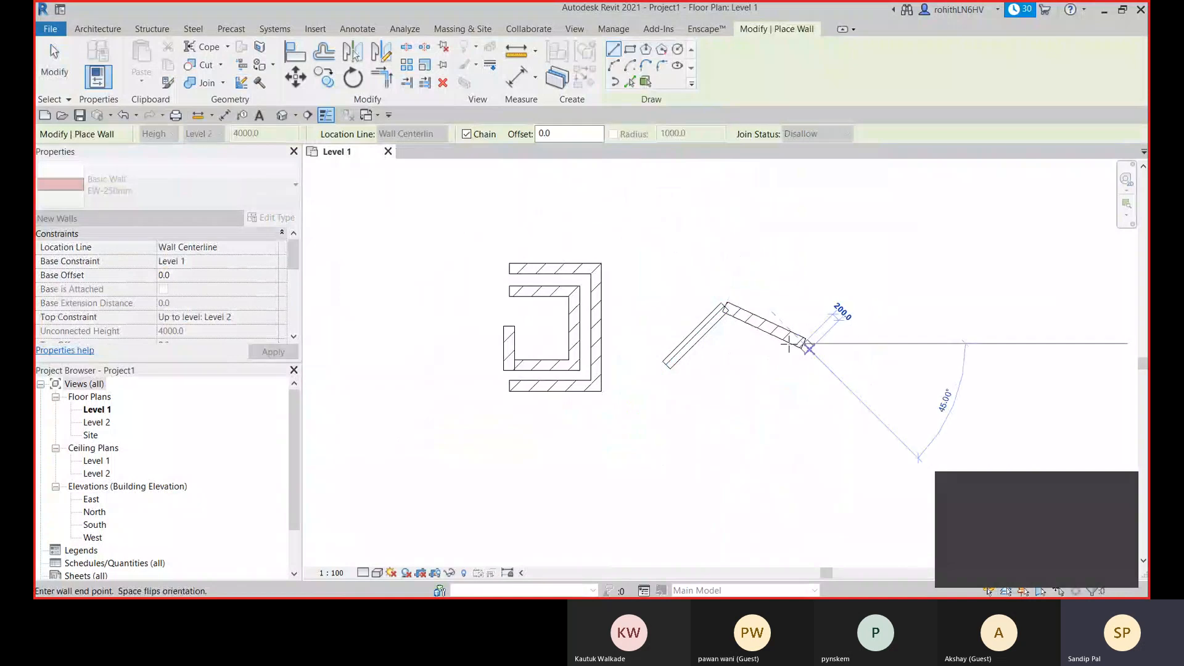
{"action": "scroll", "coordinate": [788, 345], "scroll_direction": "up", "scroll_amount": 3}
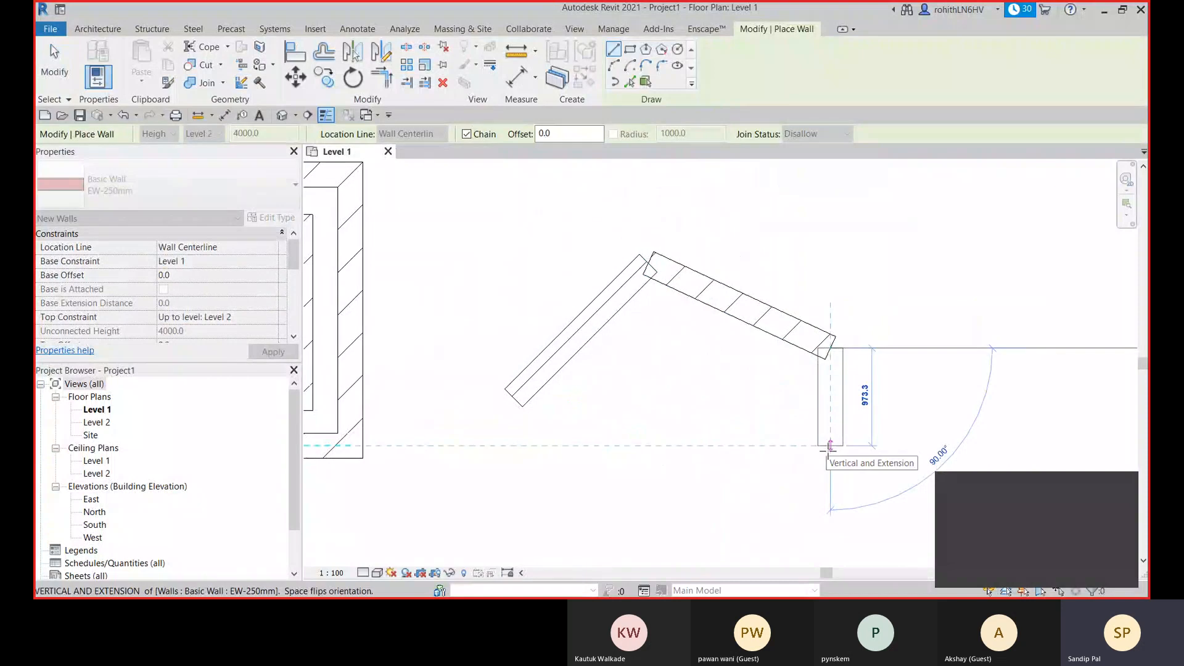
{"action": "left_click", "coordinate": [830, 446]}
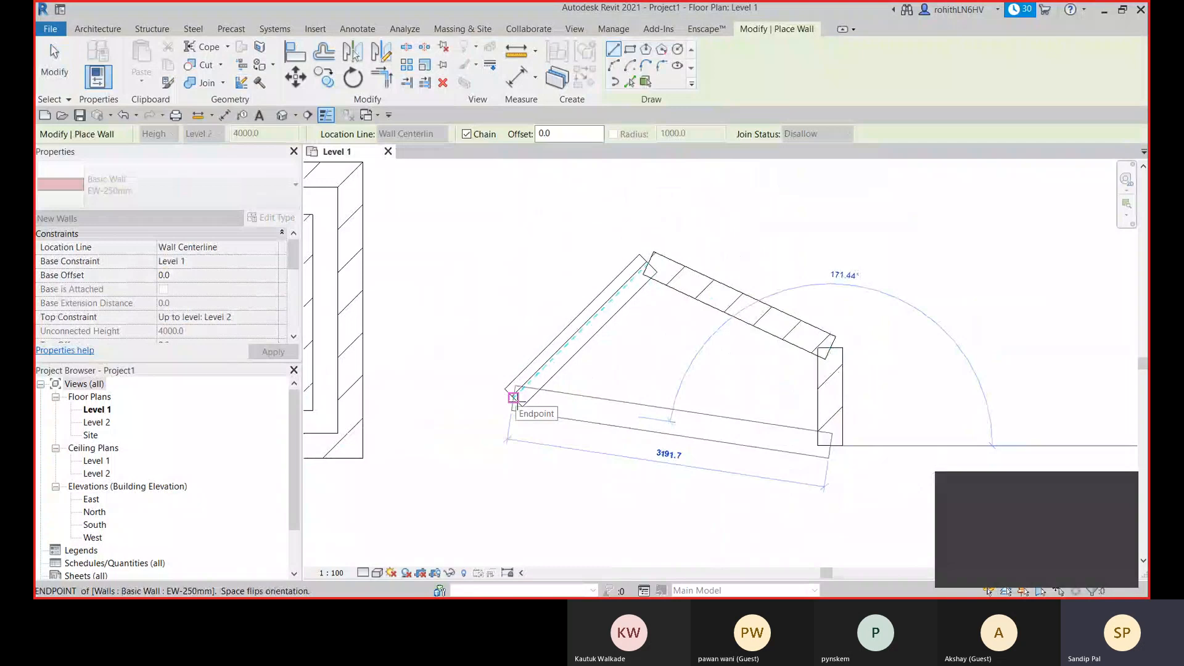
{"action": "left_click", "coordinate": [513, 397]}
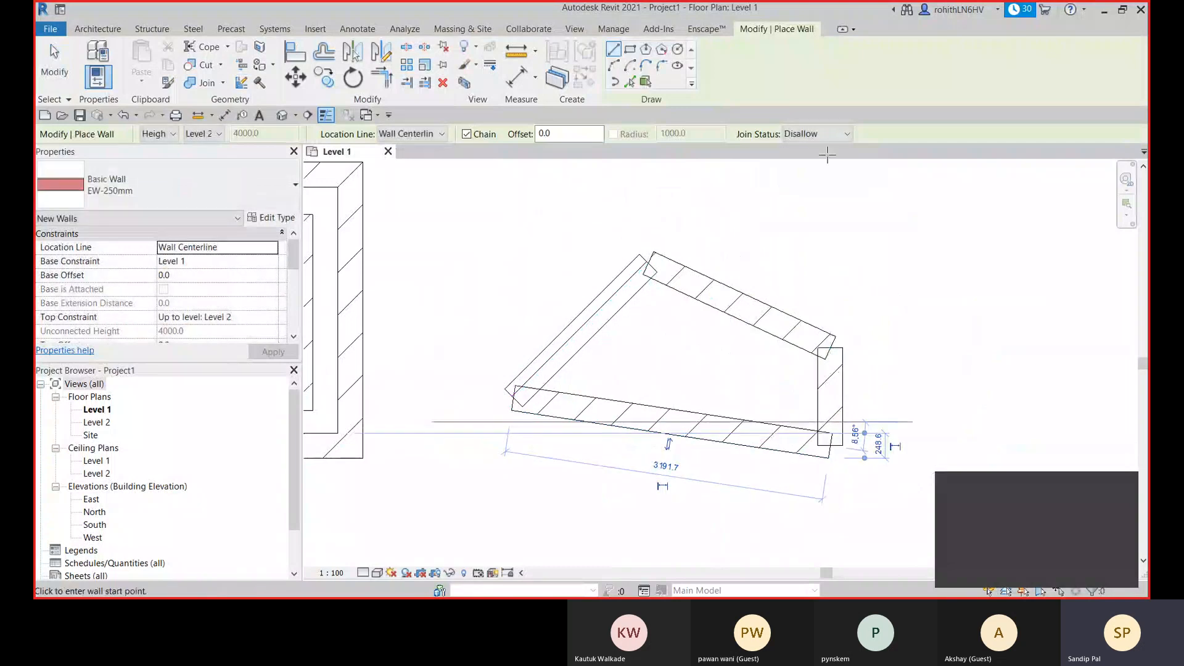
- Set the wall tool's Join Status to Allow and exit wall placement
{"action": "left_click", "coordinate": [816, 134]}
{"action": "left_click", "coordinate": [801, 146]}
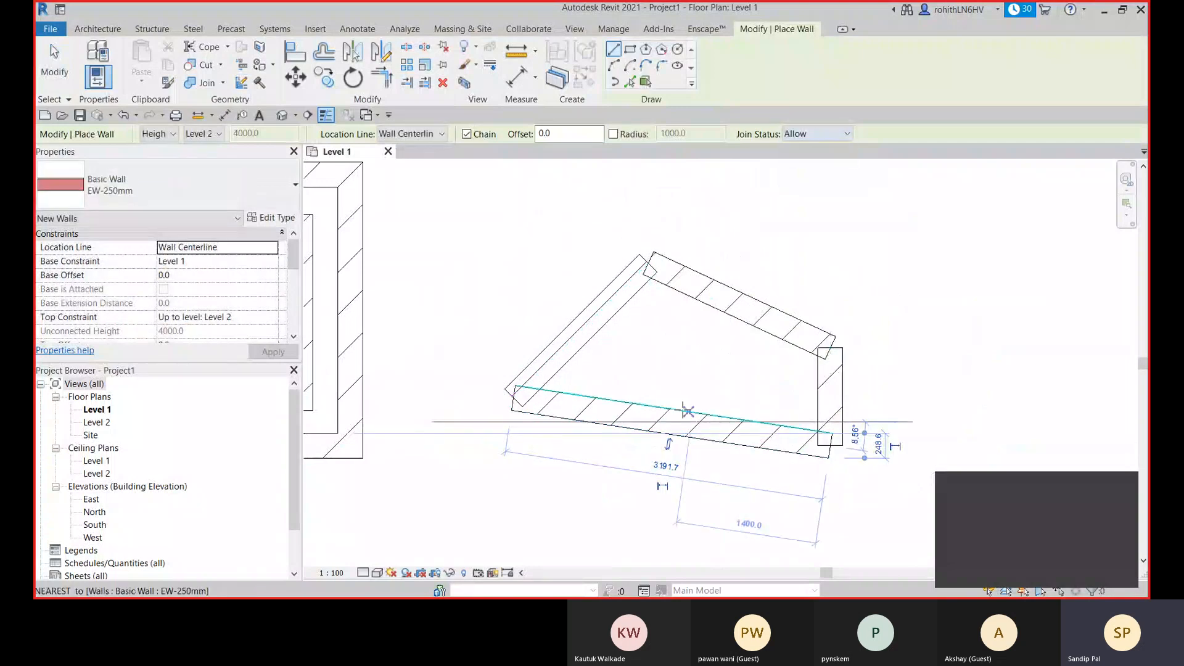
{"action": "key", "text": "Escape"}
{"action": "key", "text": "Escape"}
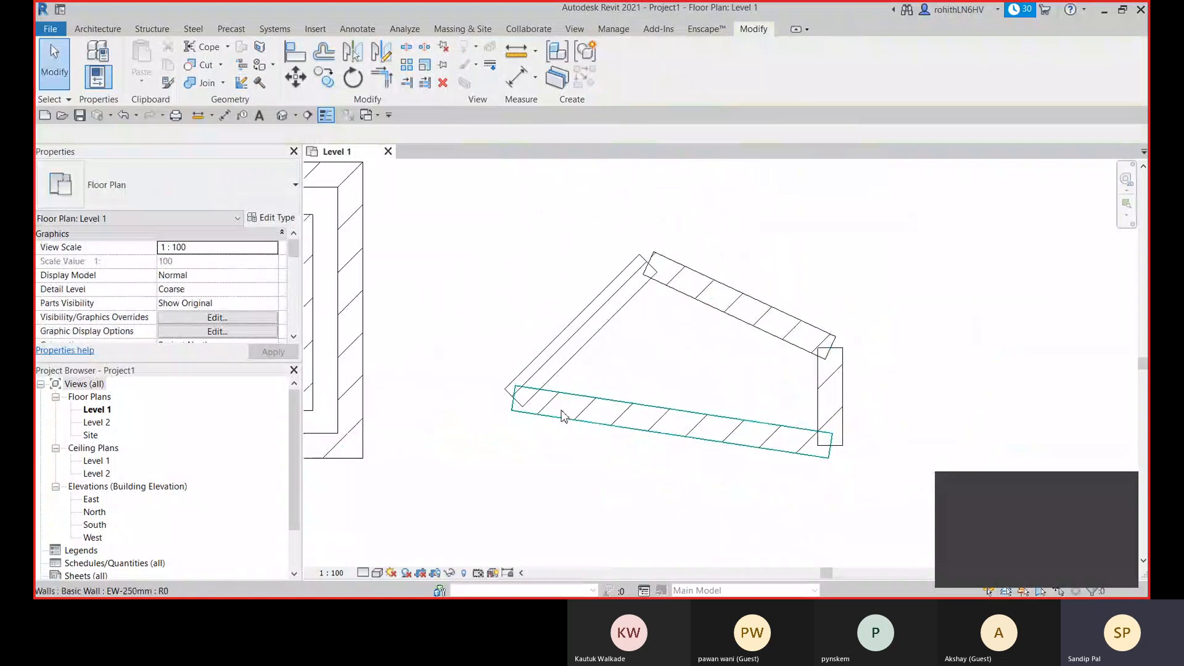
- Allow joining at the left end of the new lower wall and the lower end of the left diagonal wall
{"action": "left_click", "coordinate": [555, 427]}
{"action": "right_click", "coordinate": [514, 400]}
{"action": "left_click", "coordinate": [553, 161]}
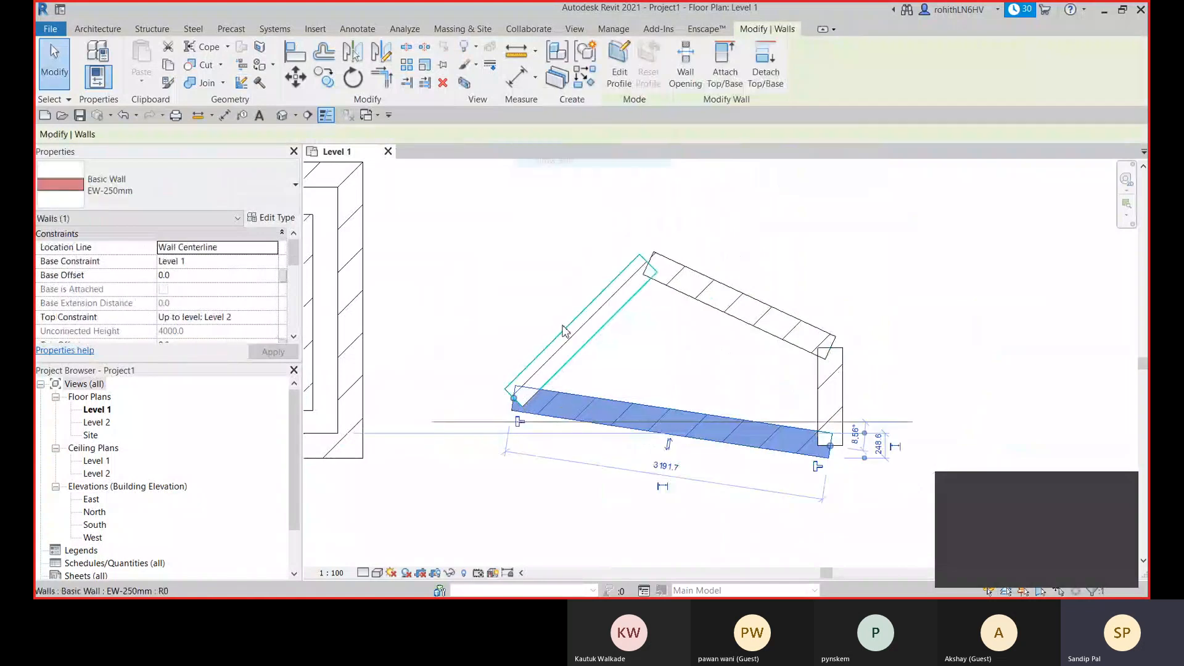
{"action": "left_click", "coordinate": [551, 350]}
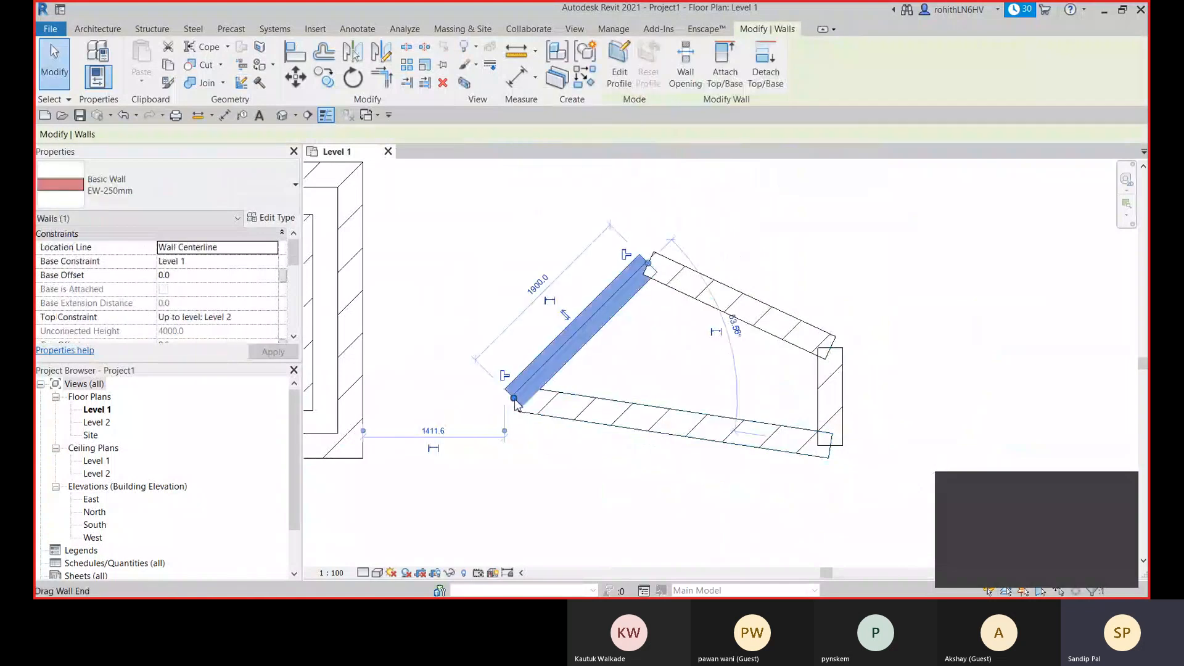
{"action": "right_click", "coordinate": [514, 401]}
{"action": "left_click", "coordinate": [568, 164]}
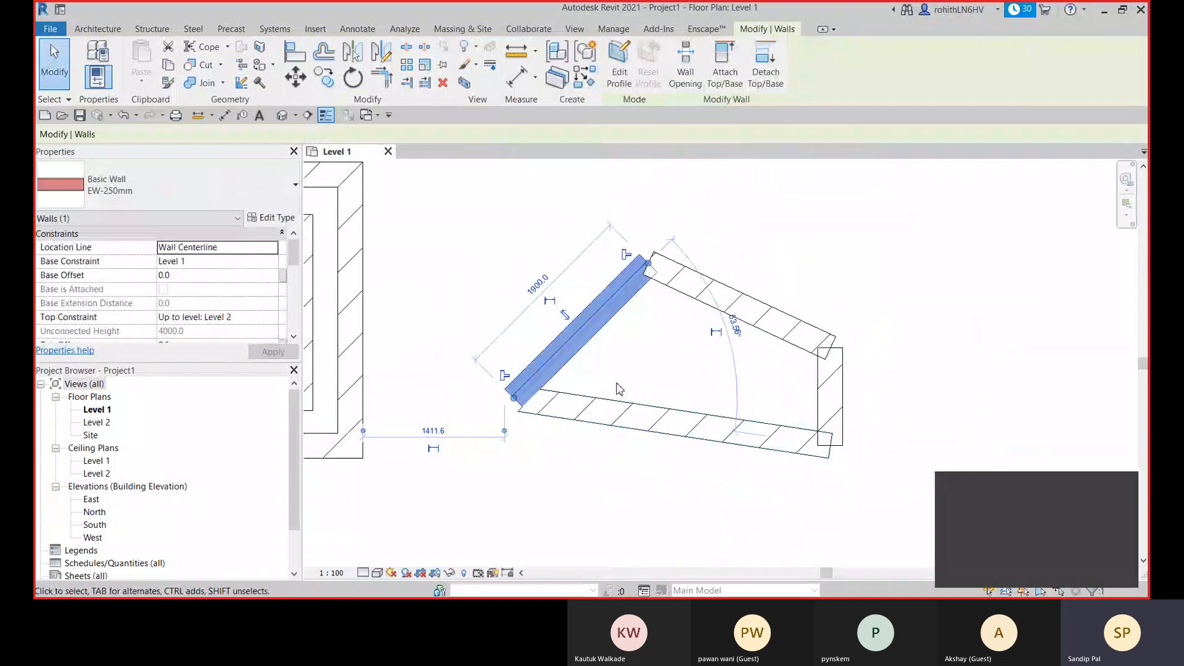
- Stretch the left end of the new lower wall outward to a wall length of about 3258 mm
{"action": "left_click", "coordinate": [555, 432]}
{"action": "left_click", "coordinate": [523, 410]}
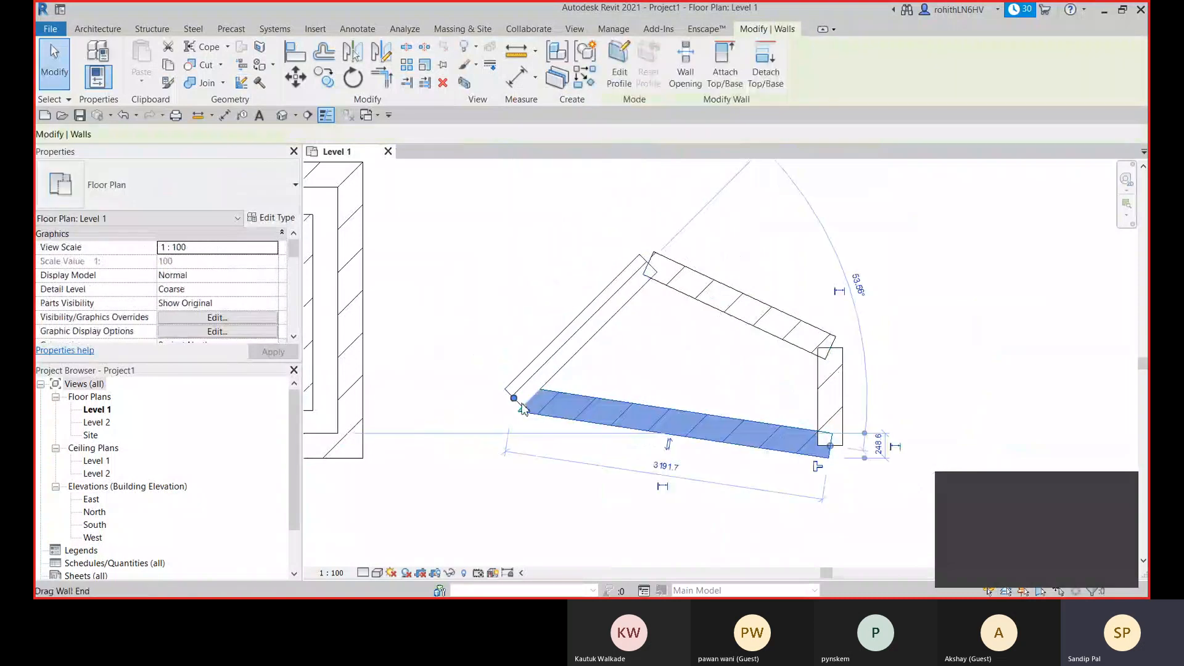
{"action": "left_click_drag", "start_coordinate": [523, 410], "coordinate": [506, 405]}
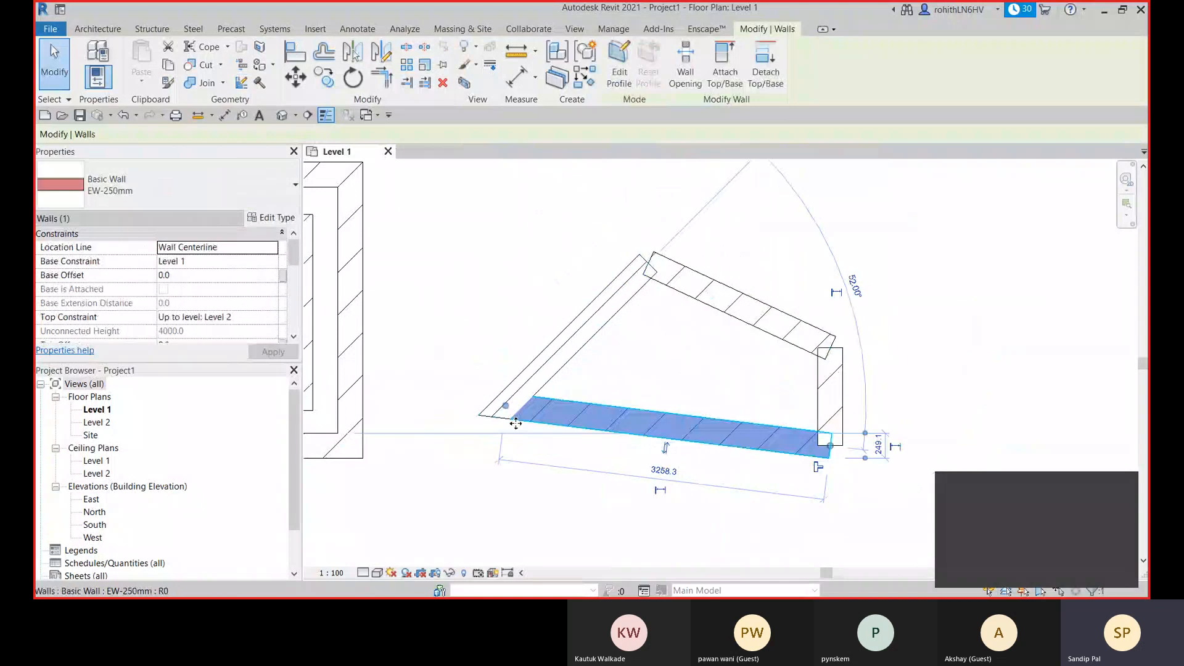
- Allow joining for the right and lower walls at their shared corner and nudge the right wall's lower end to join them
{"action": "left_click", "coordinate": [828, 452]}
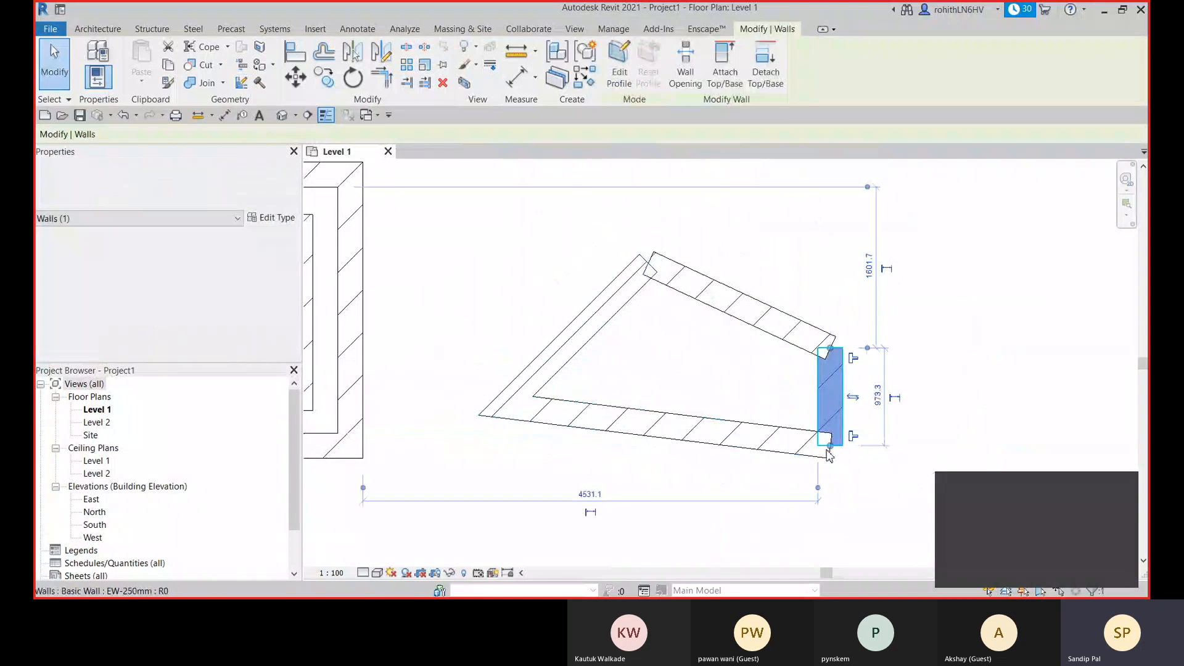
{"action": "right_click", "coordinate": [830, 450]}
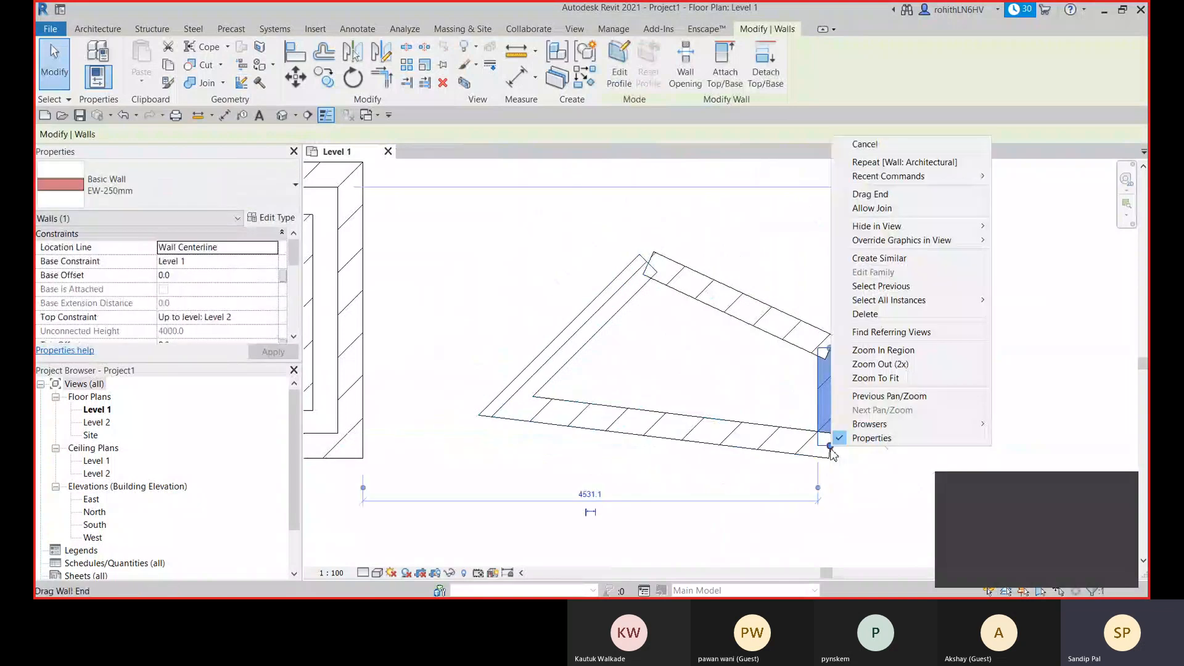
{"action": "key", "text": "Escape"}
{"action": "left_click", "coordinate": [800, 453]}
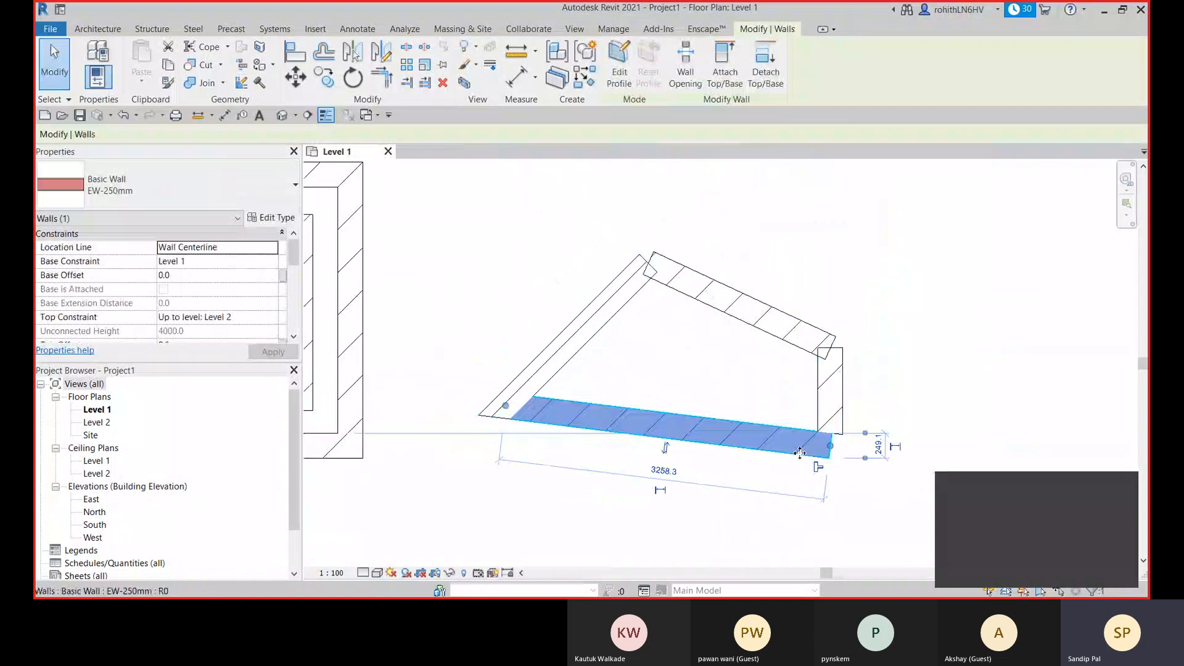
{"action": "right_click", "coordinate": [830, 446]}
{"action": "key", "text": "Escape"}
{"action": "left_click", "coordinate": [826, 424]}
{"action": "left_click_drag", "start_coordinate": [831, 447], "coordinate": [830, 459]}
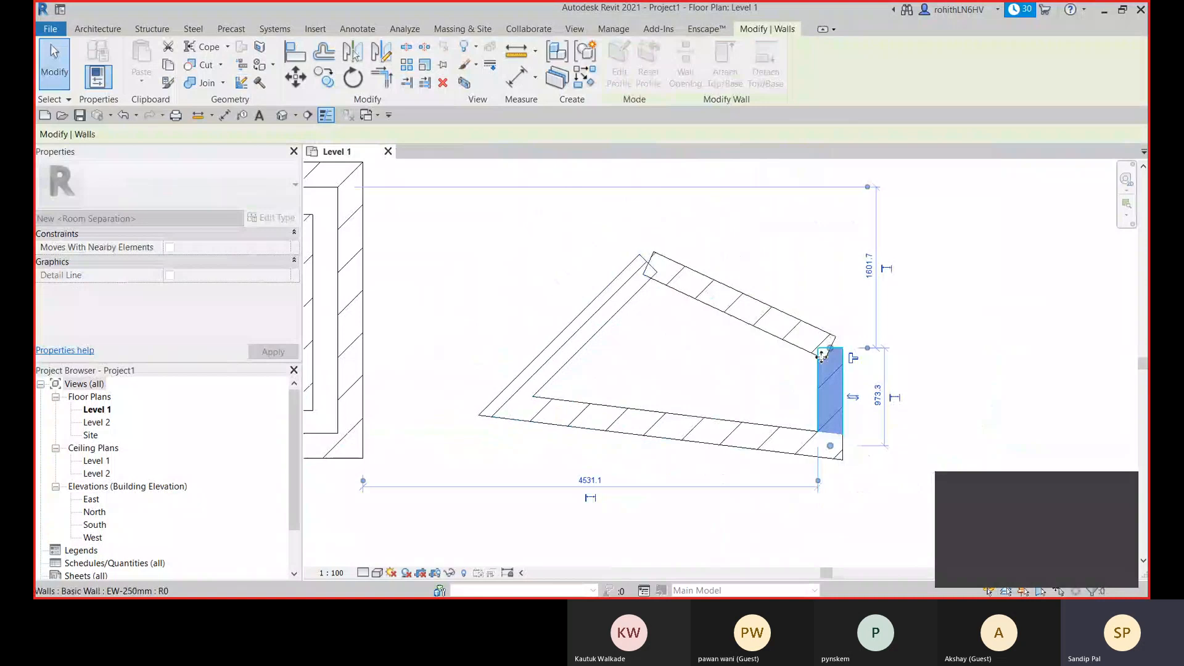
- Allow joining for the right and upper sloped walls at their shared corner, join their ends, and deselect
{"action": "right_click", "coordinate": [821, 354]}
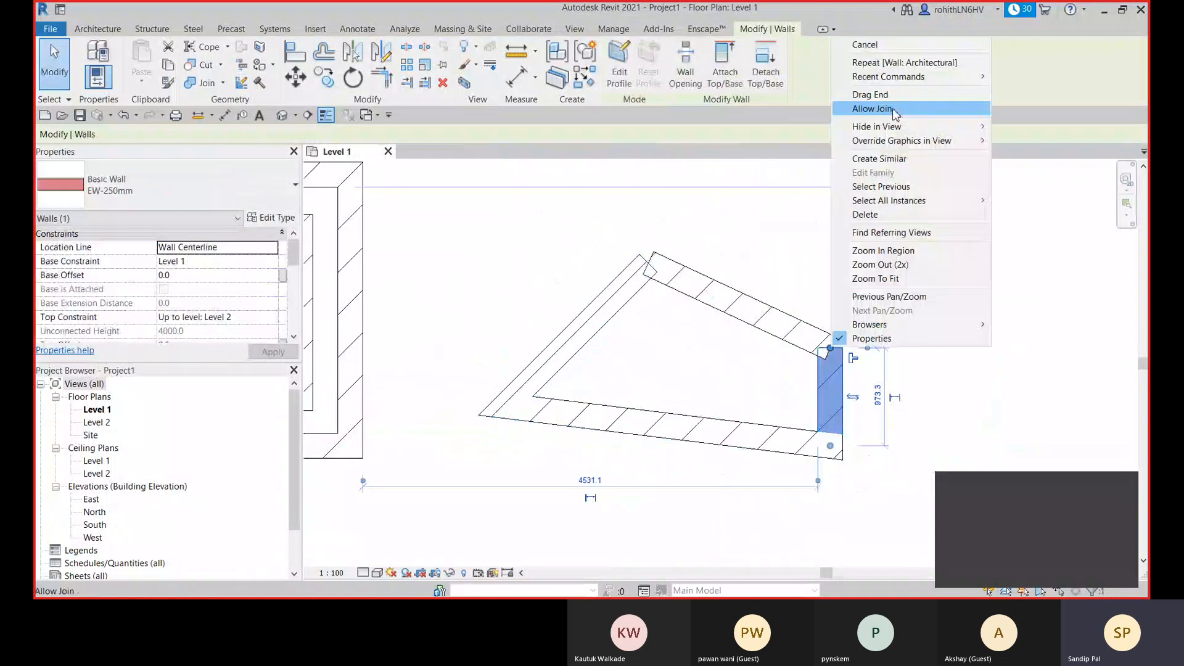
{"action": "left_click", "coordinate": [894, 111]}
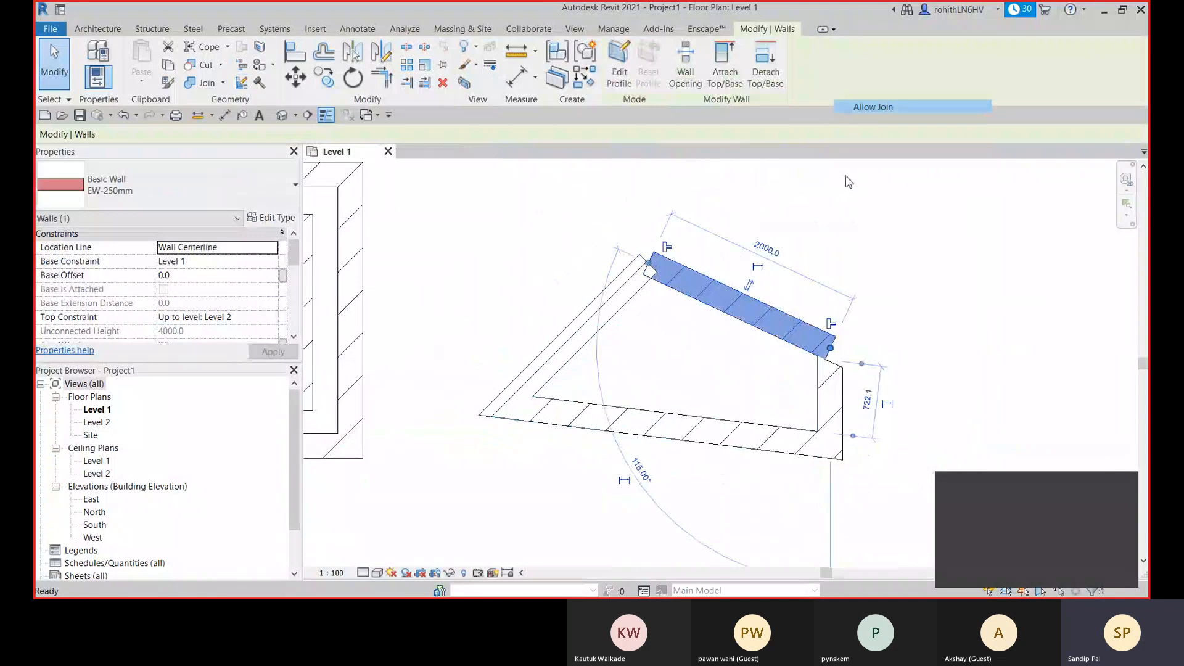
{"action": "left_click", "coordinate": [832, 379]}
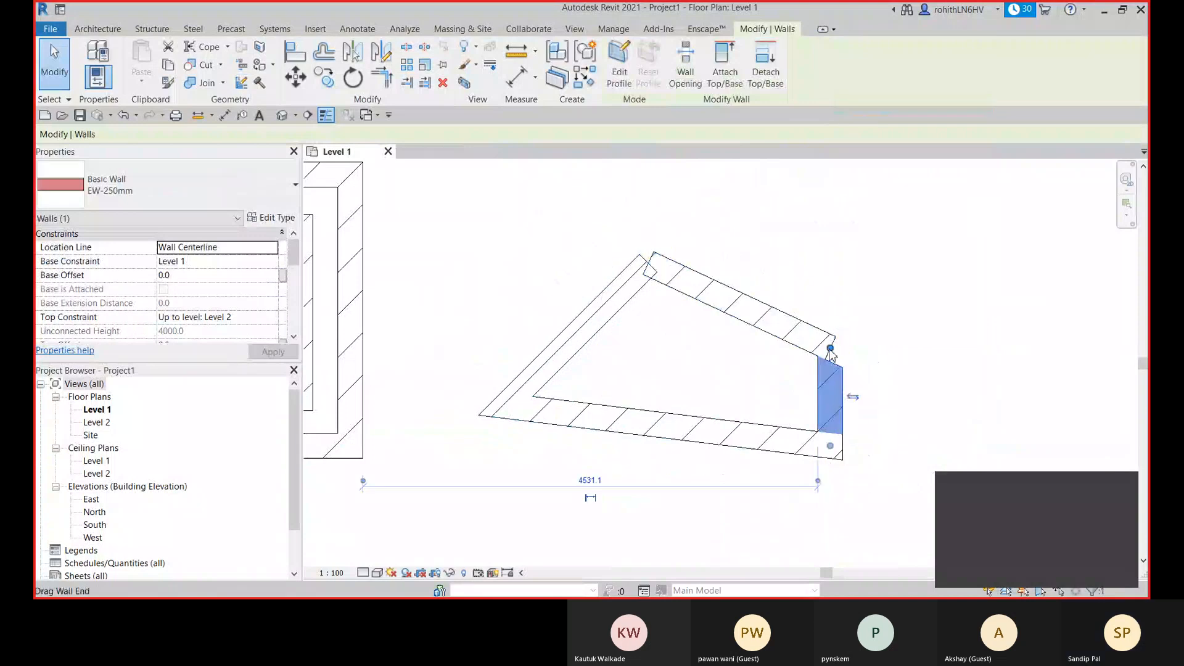
{"action": "left_click_drag", "start_coordinate": [830, 348], "coordinate": [830, 343]}
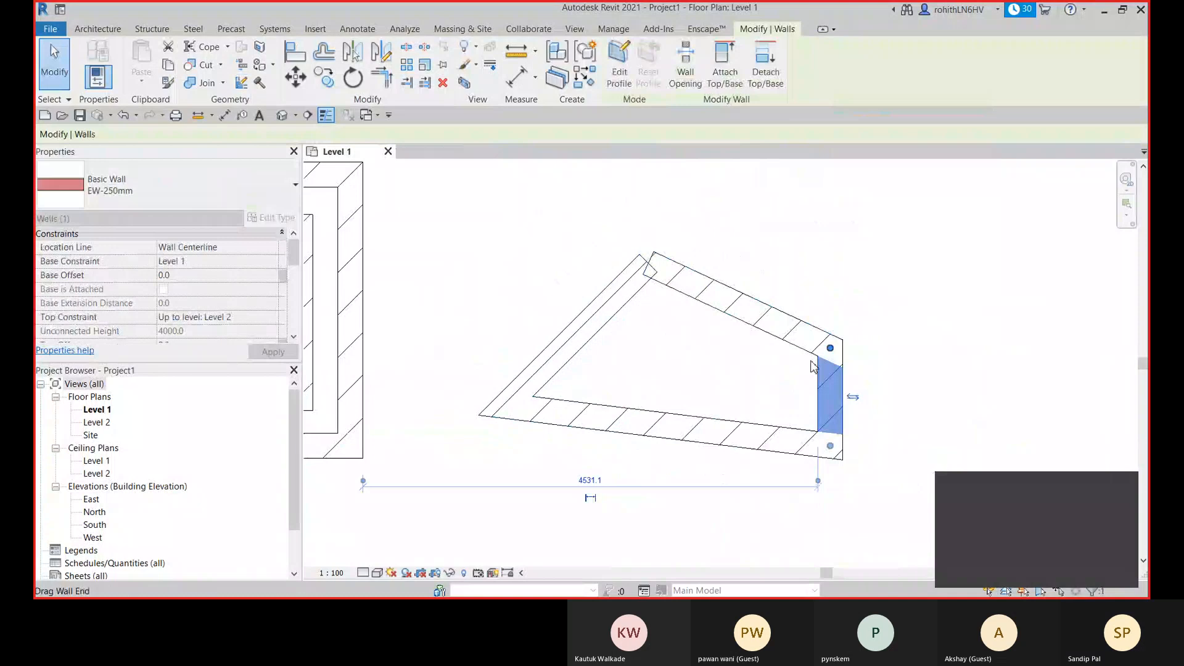
{"action": "left_click", "coordinate": [776, 550]}
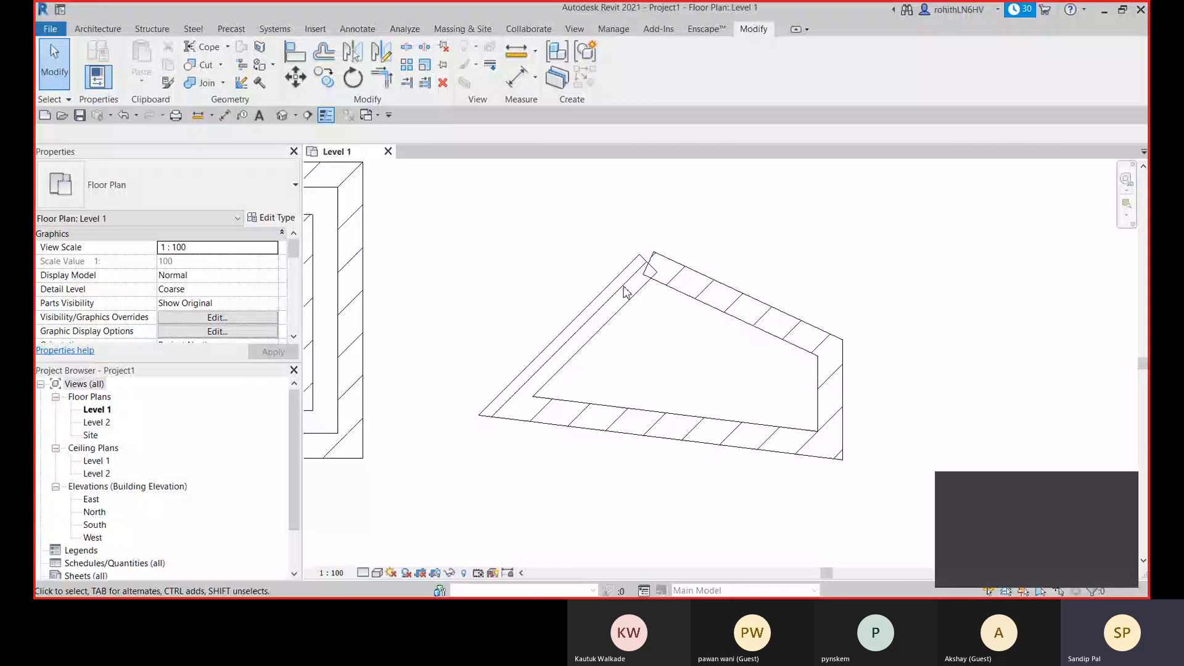
- Allow joining for the left diagonal and upper sloped walls at their shared top corner
{"action": "left_click", "coordinate": [624, 289]}
{"action": "left_click", "coordinate": [664, 247]}
{"action": "left_click", "coordinate": [776, 238]}
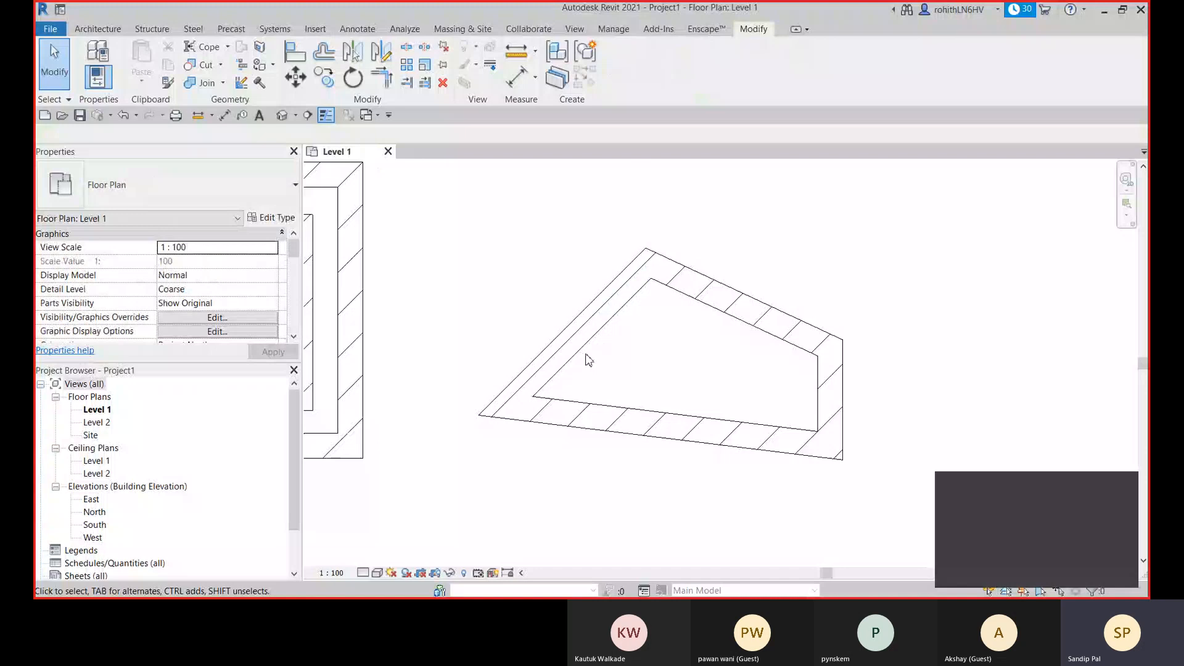
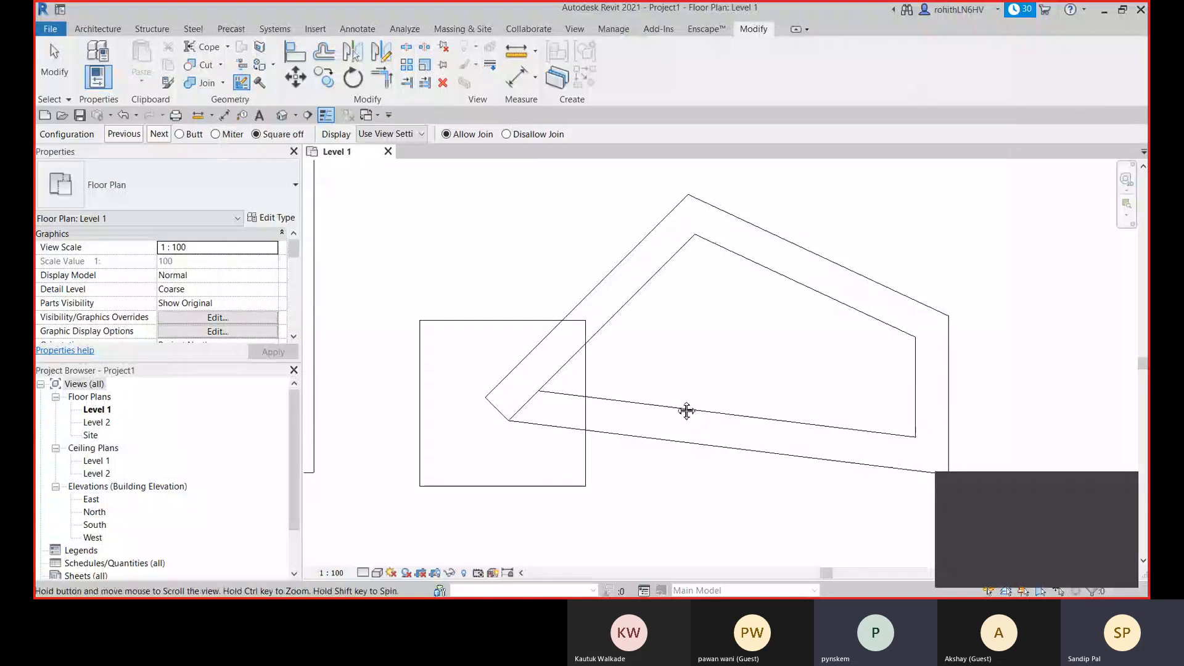
- Try the Square off and Miter wall joins at the left diagonal and upper sloped walls' top corner, finishing with Butt
{"action": "mouse_move", "coordinate": [685, 409]}
{"action": "middle_mouse_down"}
{"action": "mouse_move", "coordinate": [740, 396]}
{"action": "mouse_move", "coordinate": [703, 375]}
{"action": "mouse_move", "coordinate": [769, 376]}
{"action": "mouse_move", "coordinate": [703, 364]}
{"action": "mouse_move", "coordinate": [644, 418]}
{"action": "mouse_move", "coordinate": [669, 431]}
{"action": "mouse_move", "coordinate": [734, 396]}
{"action": "mouse_move", "coordinate": [650, 391]}
{"action": "mouse_move", "coordinate": [684, 412]}
{"action": "mouse_move", "coordinate": [674, 405]}
{"action": "middle_mouse_up"}
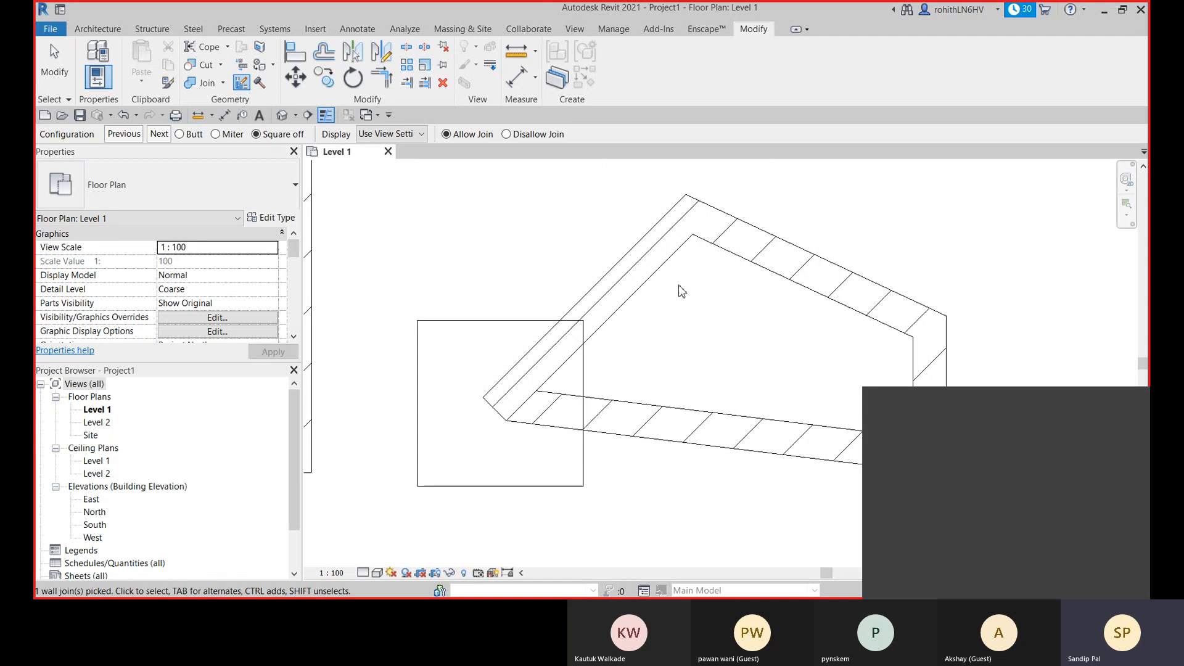
{"action": "middle_click_drag", "start_coordinate": [692, 362], "coordinate": [666, 370]}
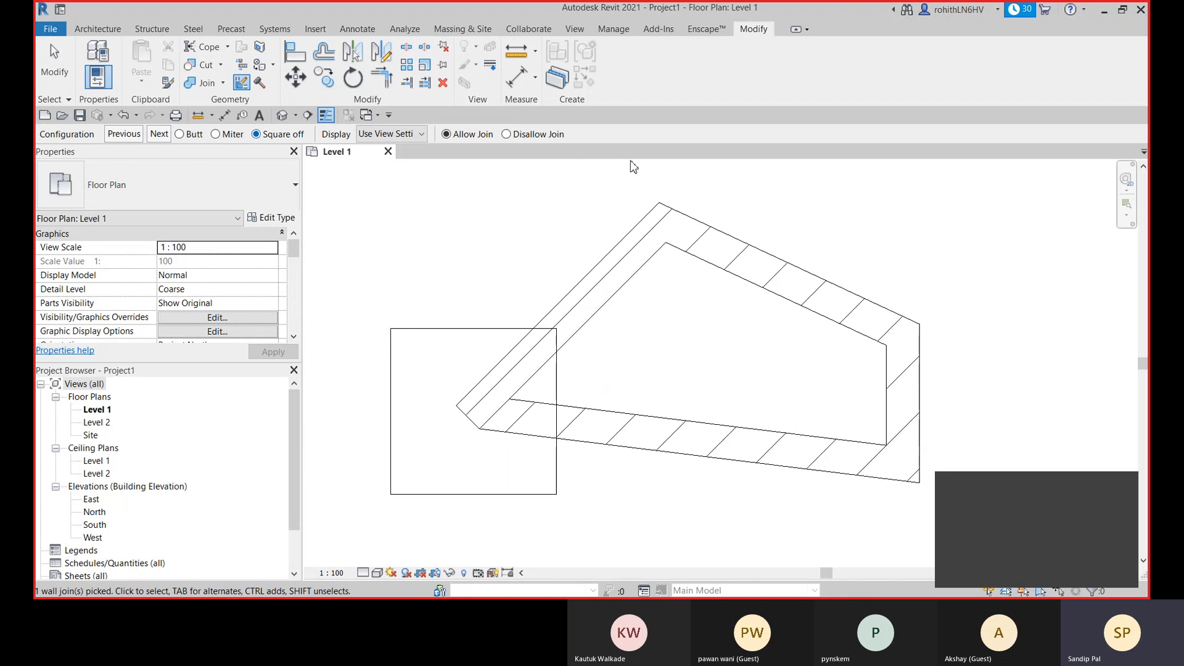
{"action": "left_click", "coordinate": [662, 226]}
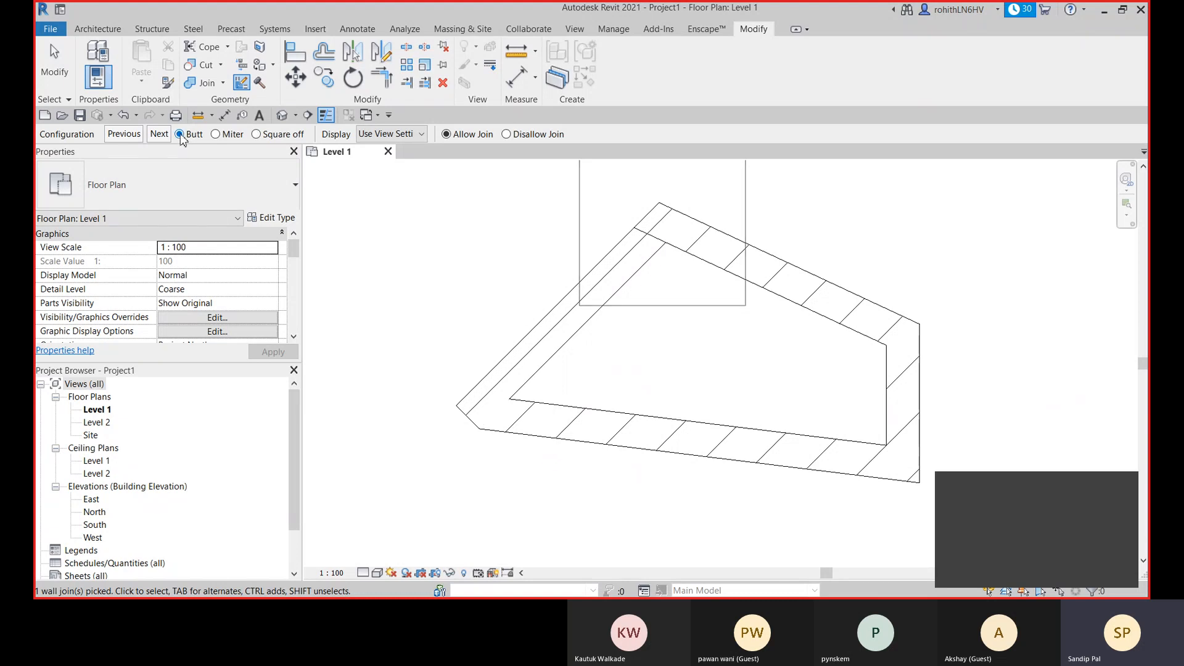
{"action": "left_click", "coordinate": [256, 134]}
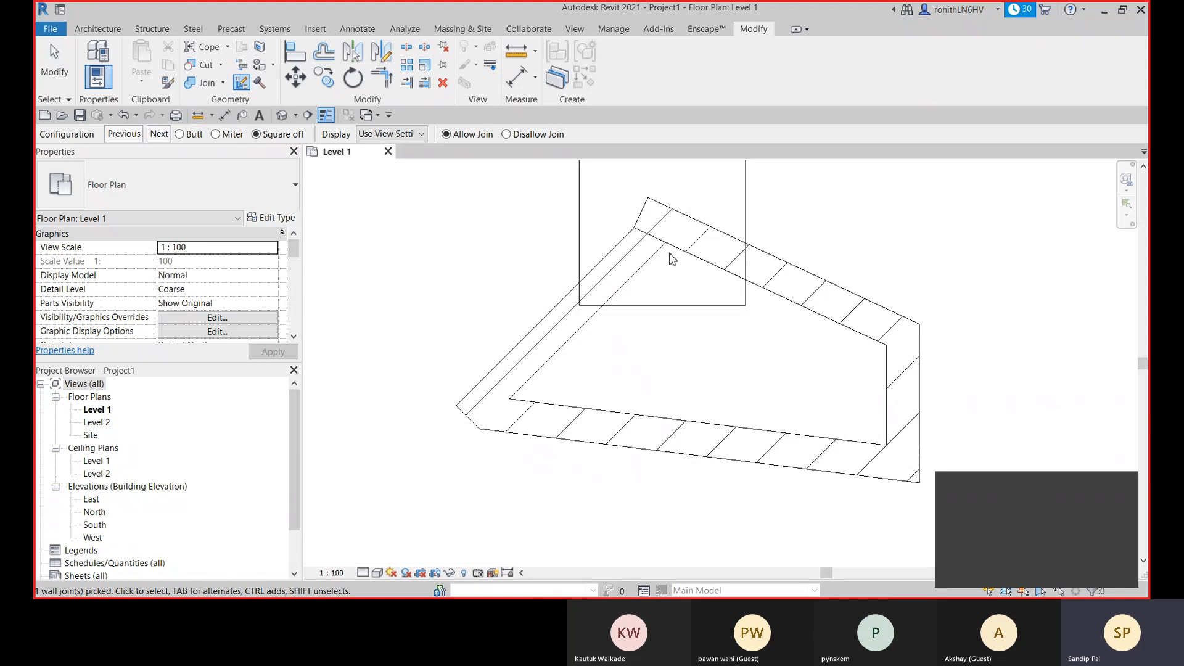
{"action": "scroll", "coordinate": [651, 216], "scroll_direction": "up", "scroll_amount": 3}
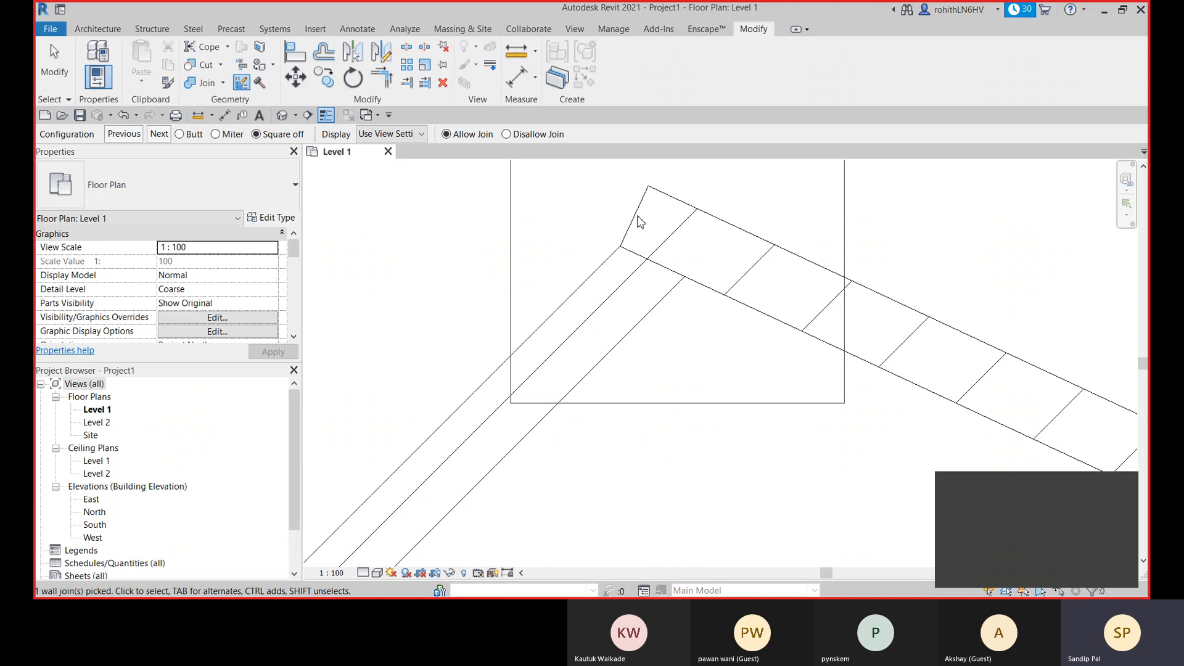
{"action": "left_click", "coordinate": [216, 133]}
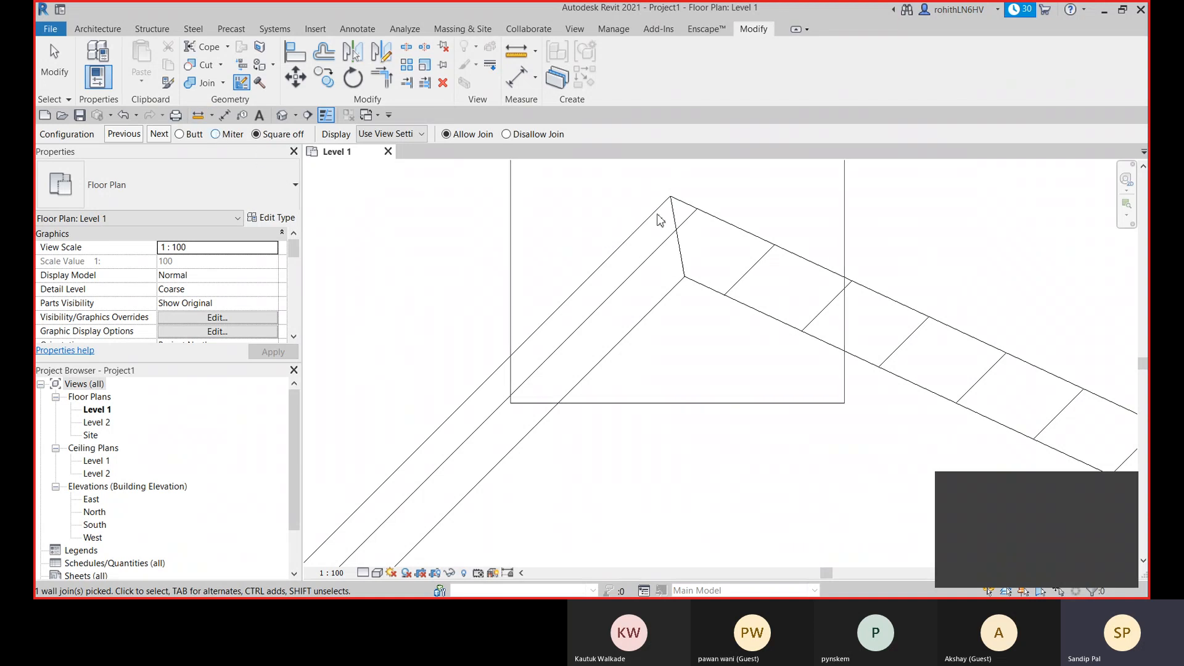
{"action": "left_click", "coordinate": [181, 134]}
{"action": "scroll", "coordinate": [606, 272], "scroll_direction": "down", "scroll_amount": 4}
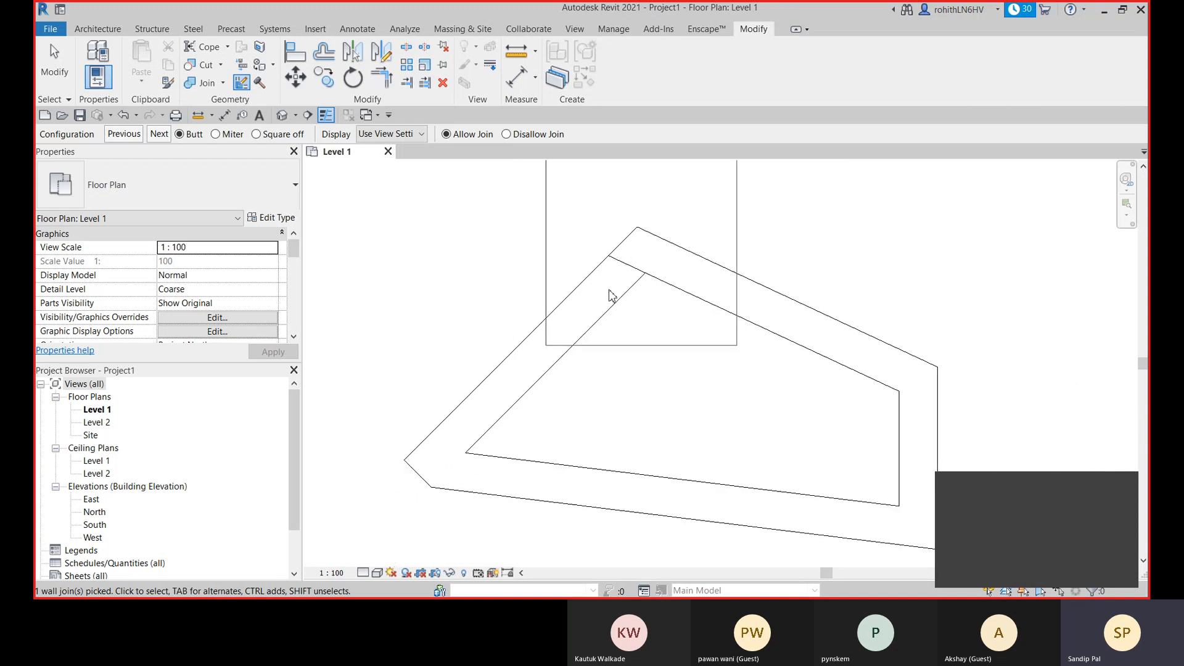
{"action": "left_click", "coordinate": [382, 368]}
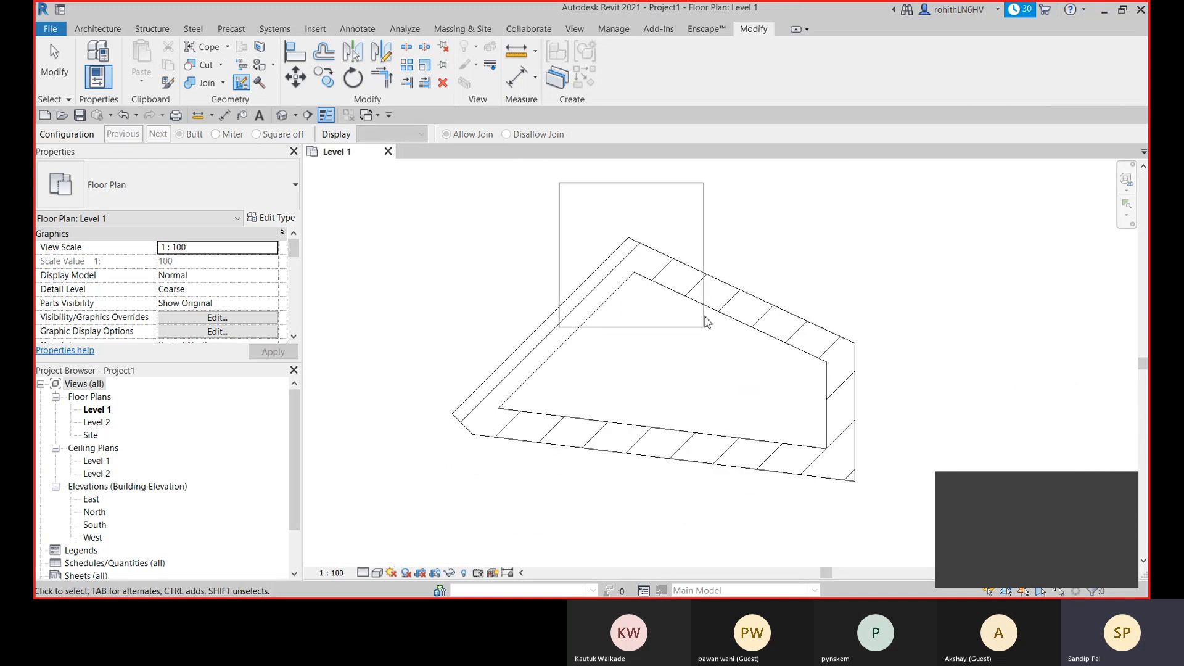
- Set the right wall's upper corner join to Miter and its lower corner join to Square off
{"action": "left_click", "coordinate": [840, 363]}
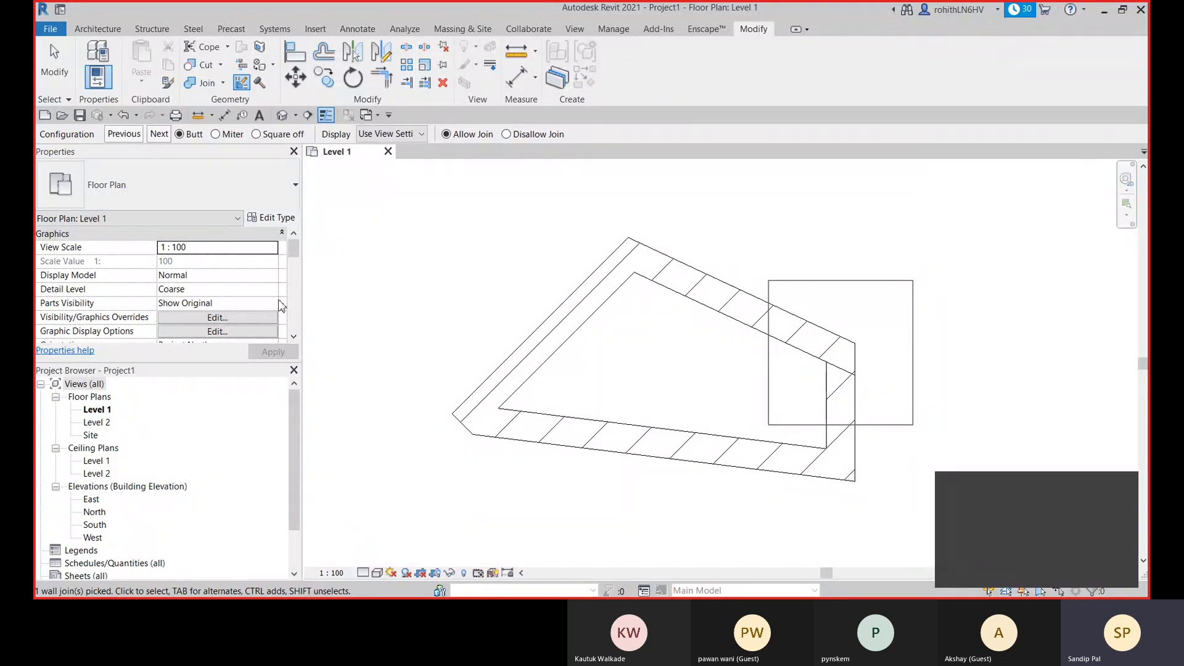
{"action": "left_click", "coordinate": [215, 134]}
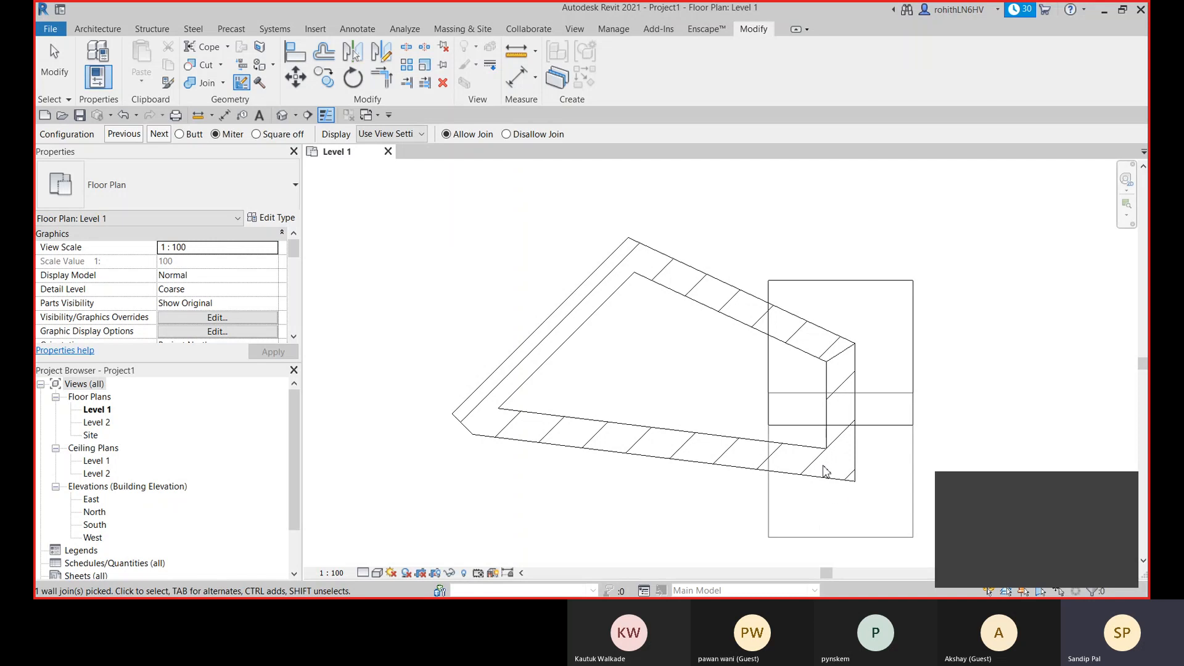
{"action": "middle_click_drag", "start_coordinate": [838, 472], "coordinate": [700, 415]}
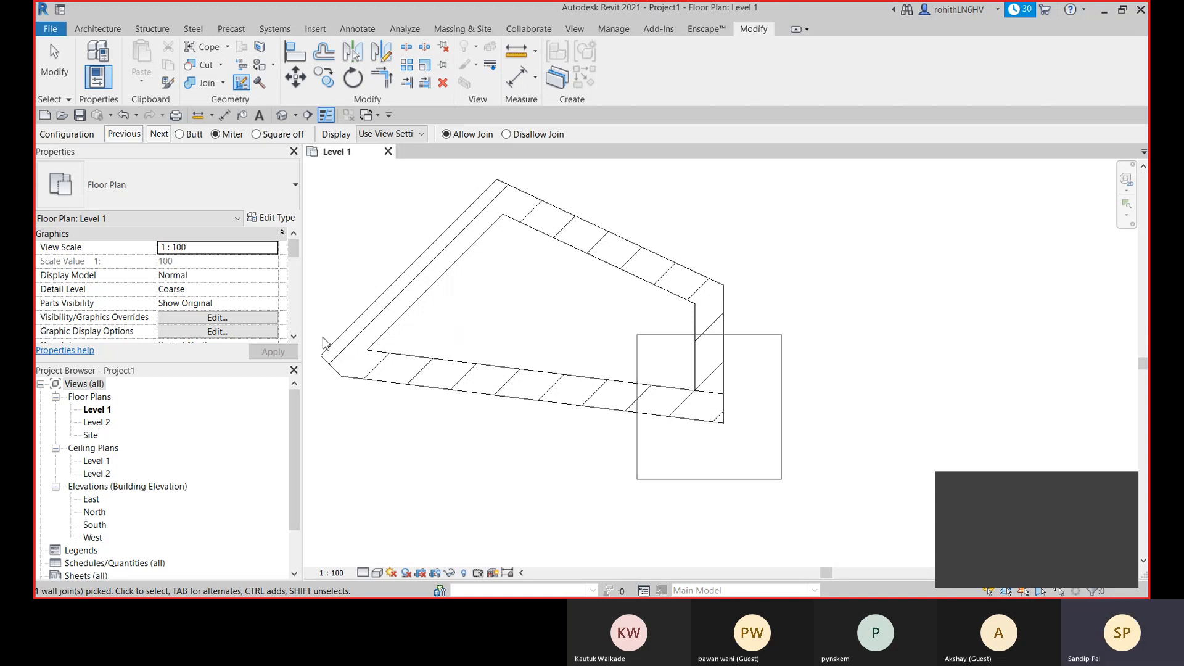
{"action": "left_click", "coordinate": [180, 134]}
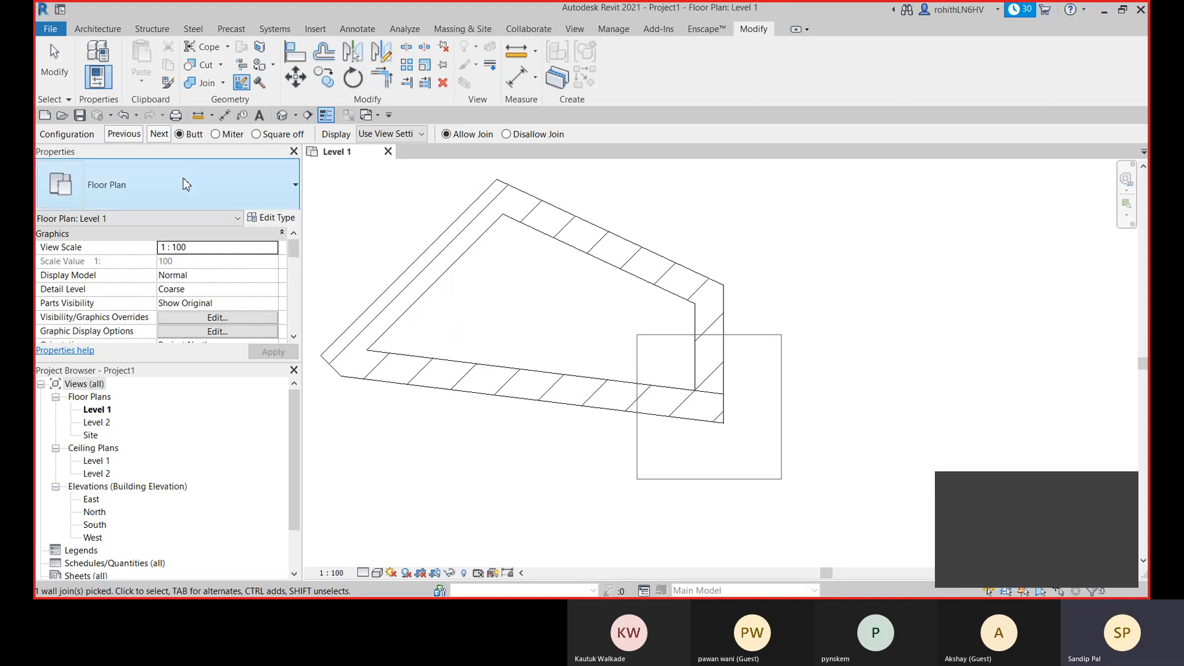
{"action": "left_click", "coordinate": [256, 134]}
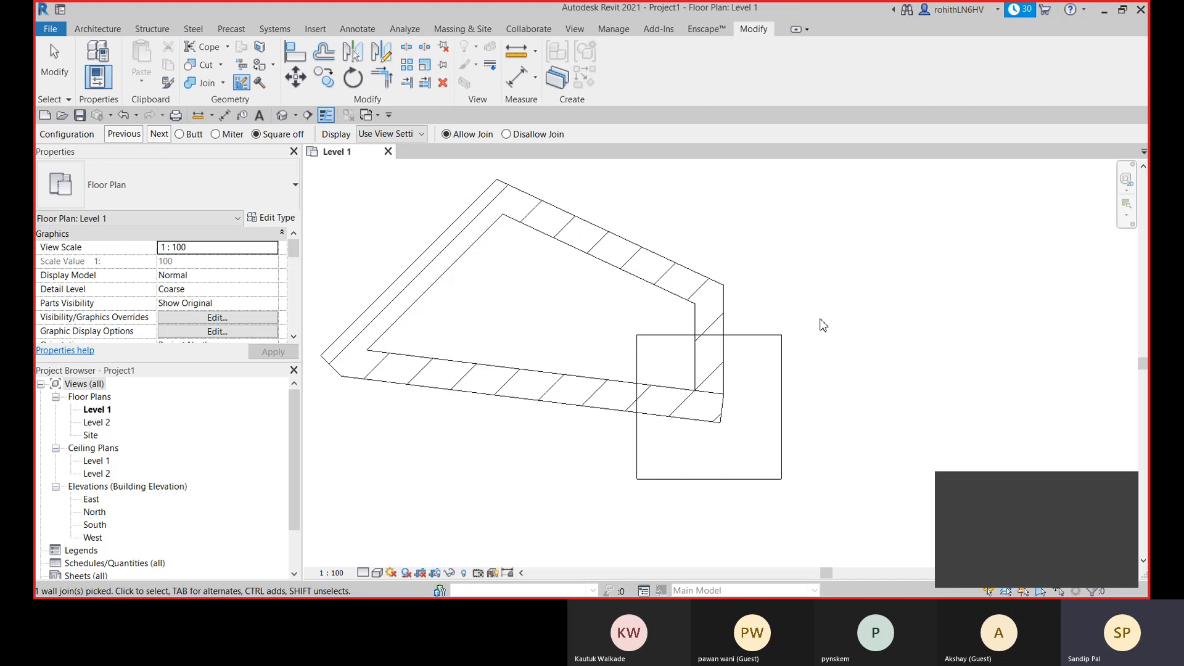
{"action": "key", "text": "Escape"}
{"action": "left_click", "coordinate": [761, 363]}
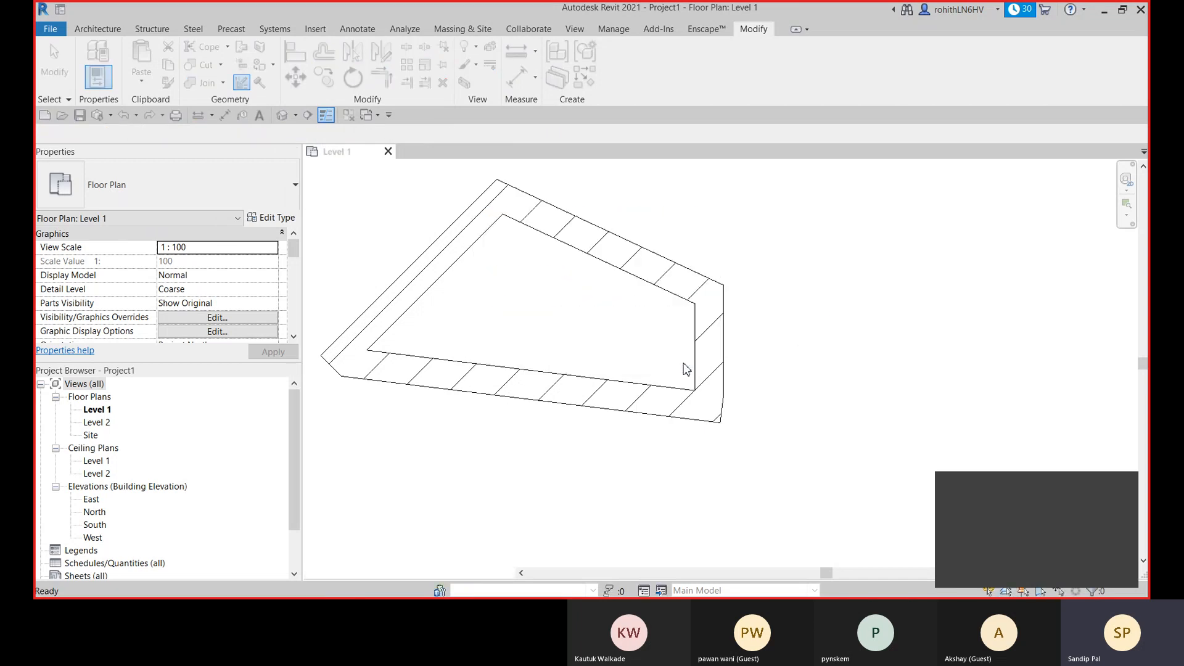
{"action": "key", "text": "w"}
{"action": "key", "text": "a"}
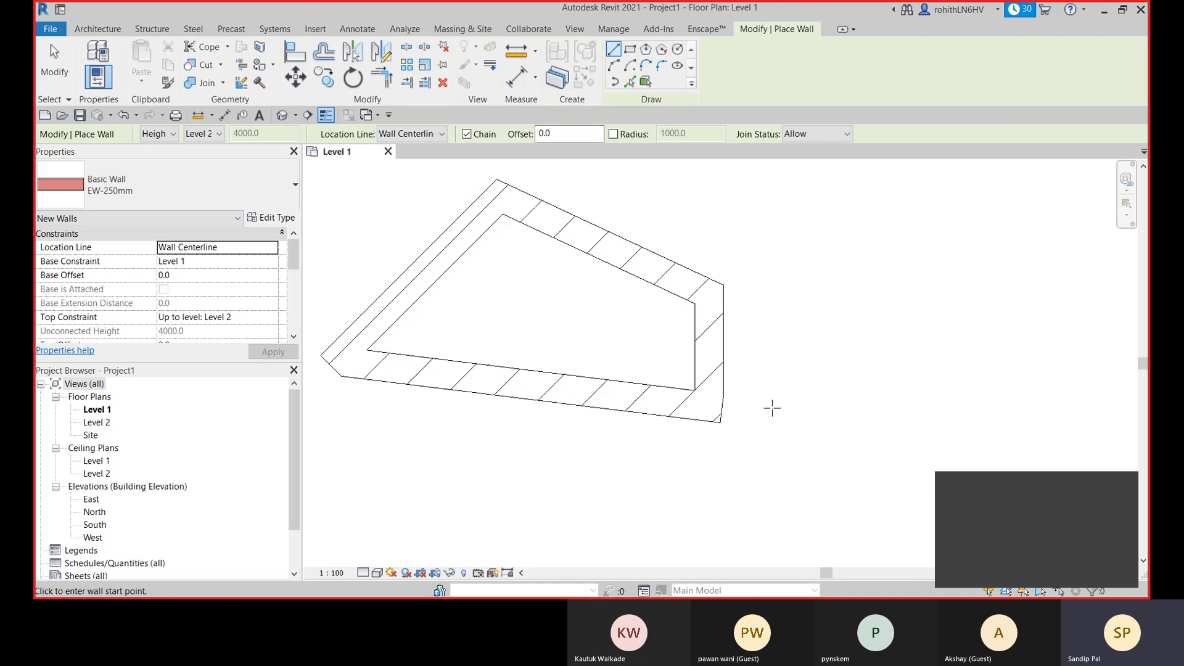
{"action": "key", "text": "Escape"}
- Delete all the walls of the nested outlines and the sloped enclosure from the Level 1 plan
{"action": "middle_click_drag", "start_coordinate": [780, 410], "coordinate": [867, 433]}
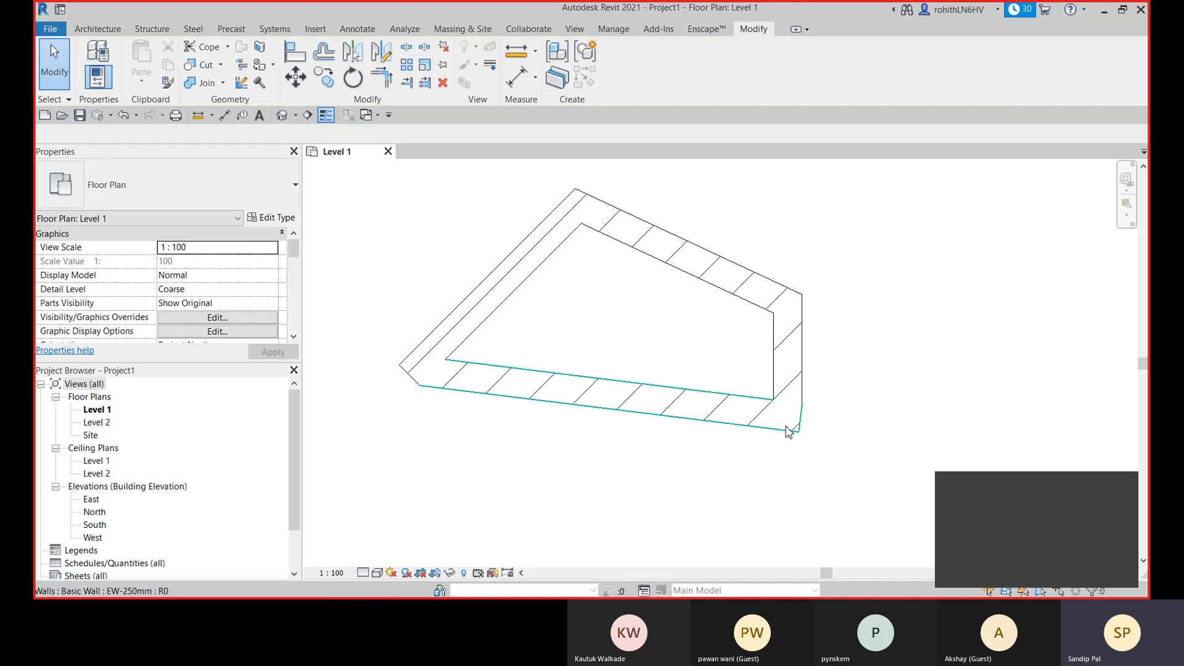
{"action": "middle_click_drag", "start_coordinate": [786, 430], "coordinate": [843, 421]}
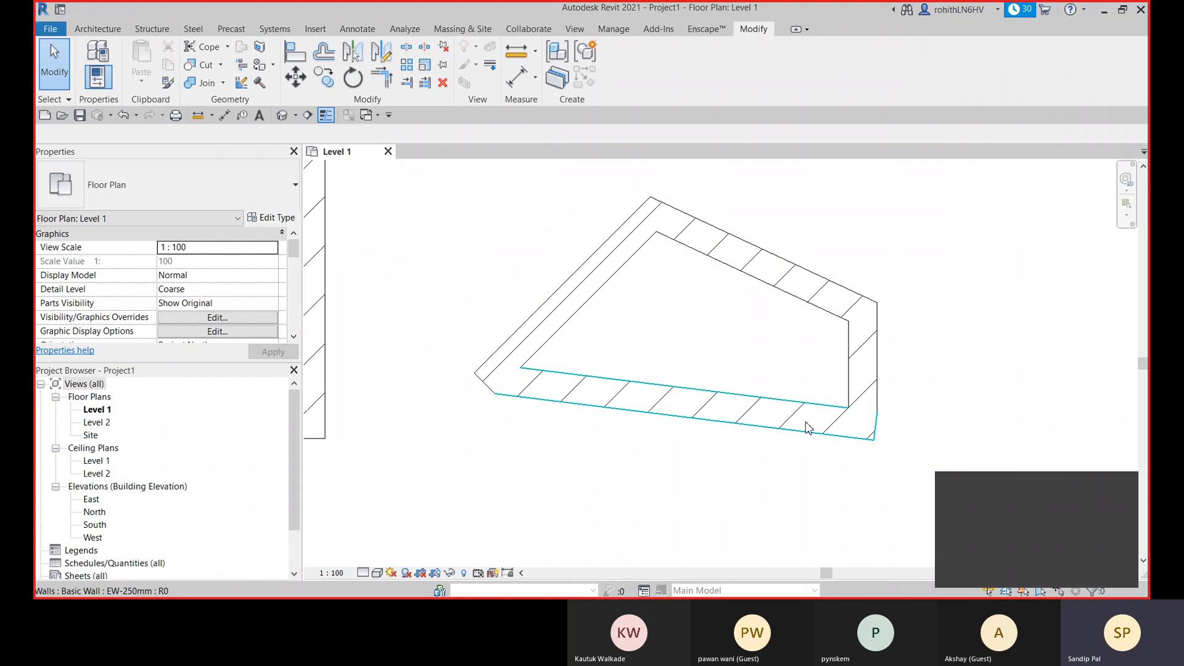
{"action": "scroll", "coordinate": [632, 425], "scroll_direction": "down", "scroll_amount": 1}
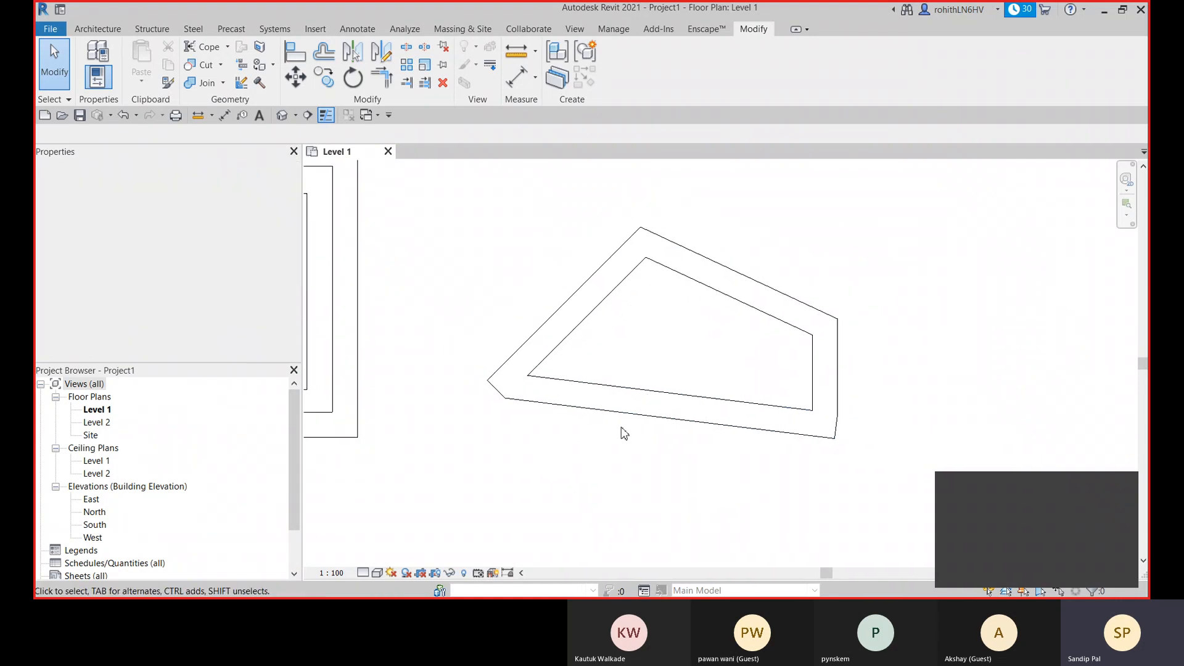
{"action": "scroll", "coordinate": [487, 355], "scroll_direction": "down", "scroll_amount": 2}
{"action": "middle_click_drag", "start_coordinate": [457, 378], "coordinate": [637, 407]}
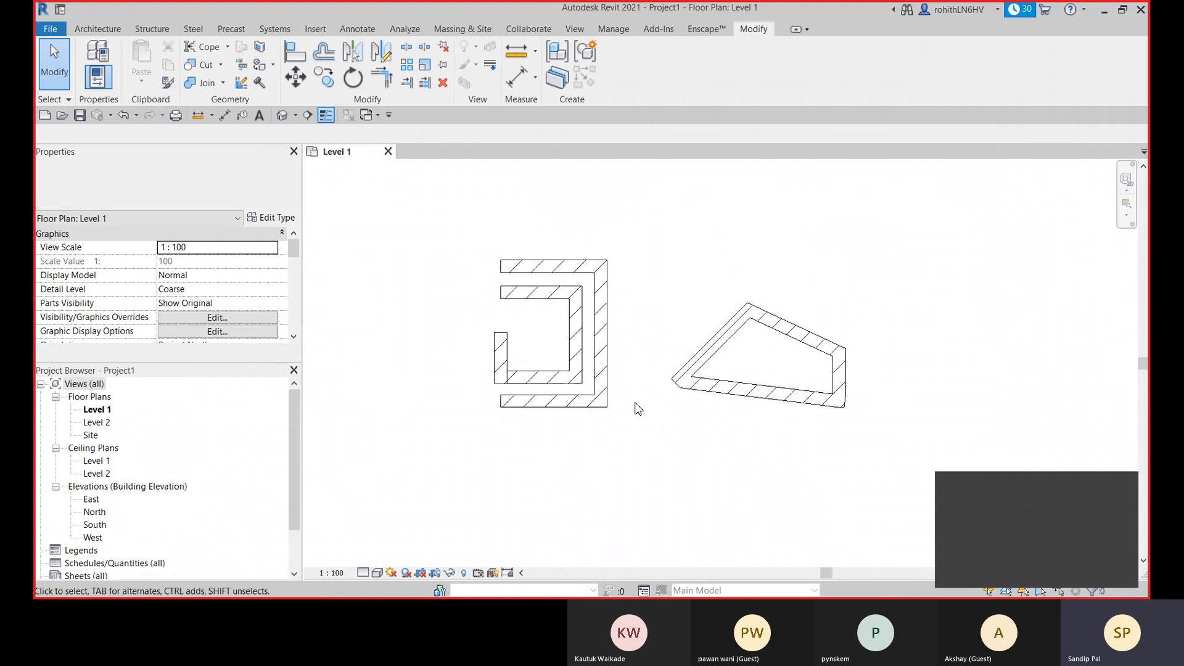
{"action": "left_click_drag", "start_coordinate": [386, 223], "coordinate": [883, 459]}
{"action": "left_click_drag", "start_coordinate": [583, 509], "coordinate": [489, 507]}
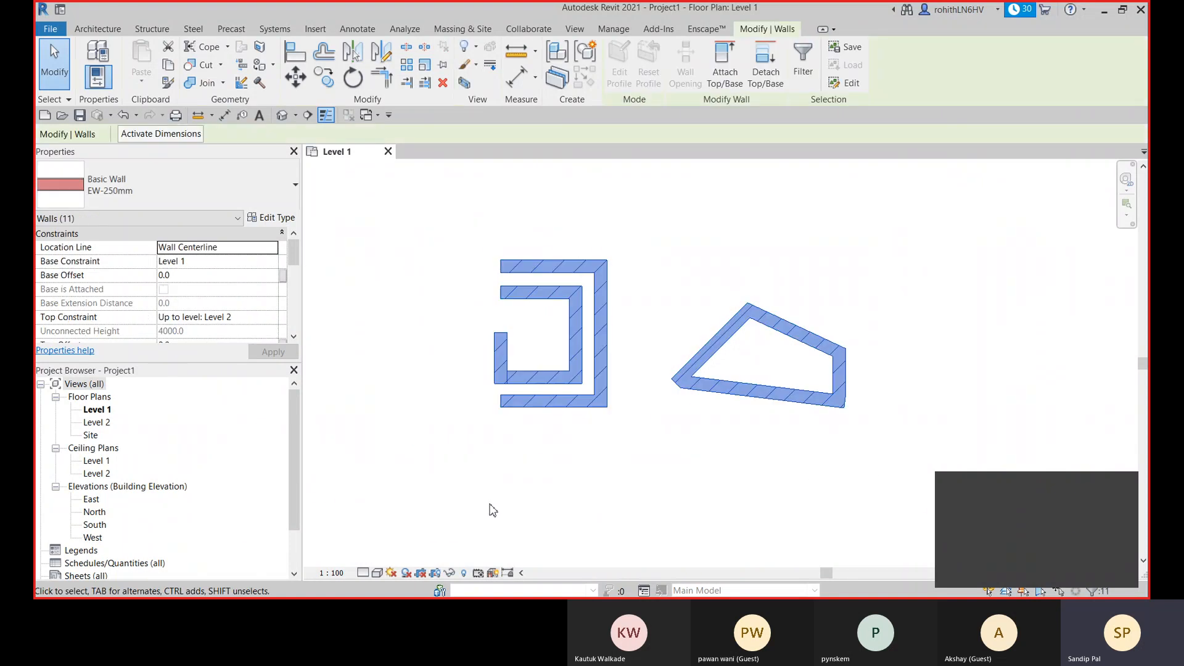
{"action": "key", "text": "Delete"}
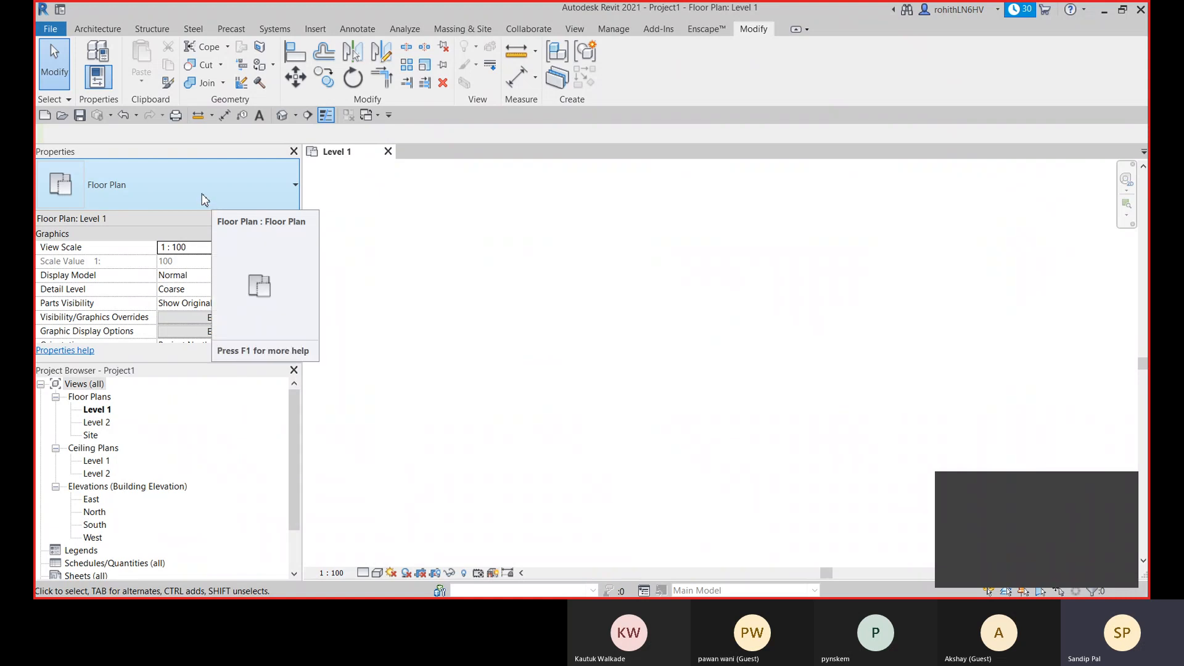
{"action": "left_click", "coordinate": [203, 199]}
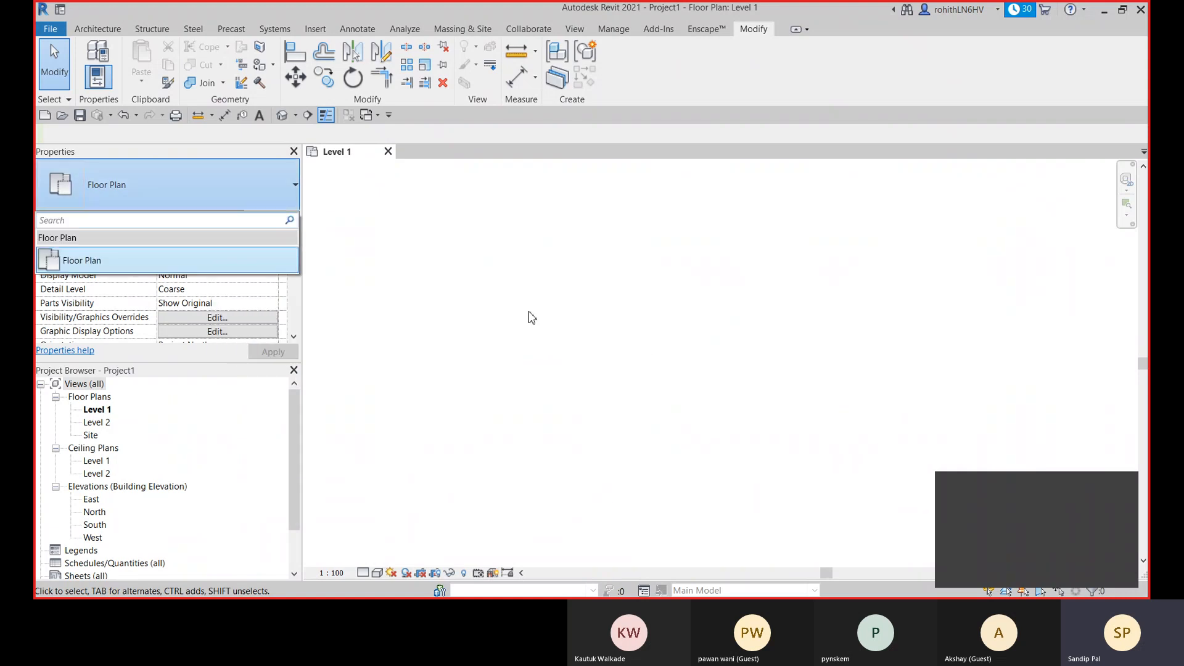
{"action": "type", "text": "wa"}
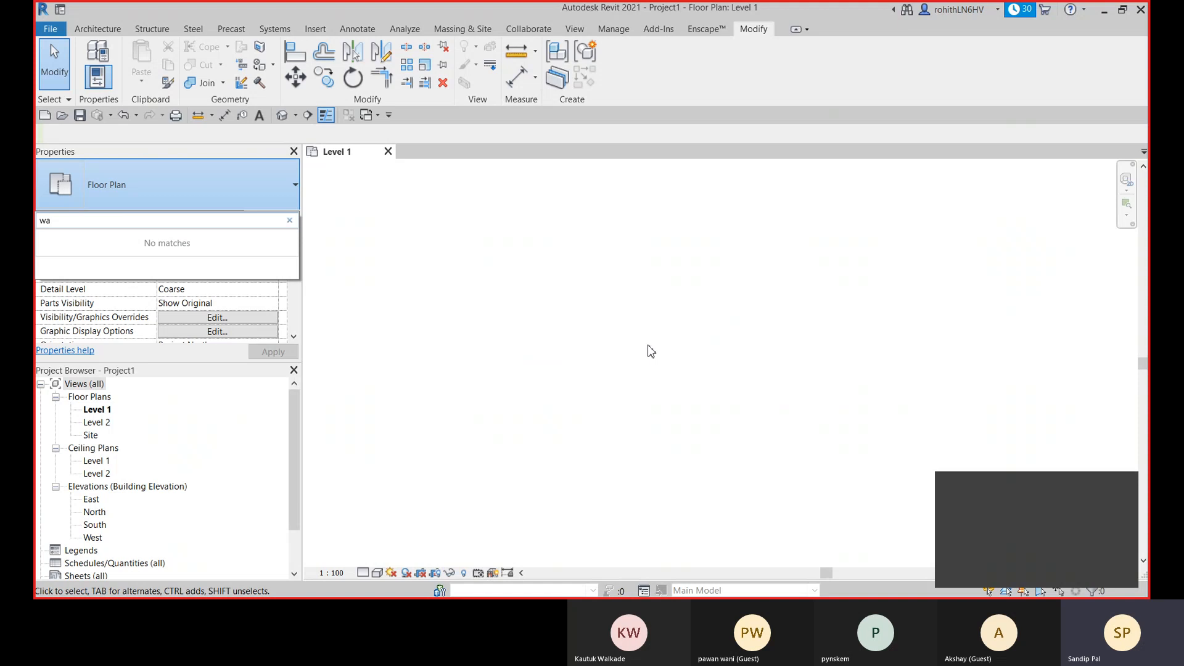
{"action": "key", "text": "BackSpace"}
{"action": "key", "text": "BackSpace"}
{"action": "key", "text": "Escape"}
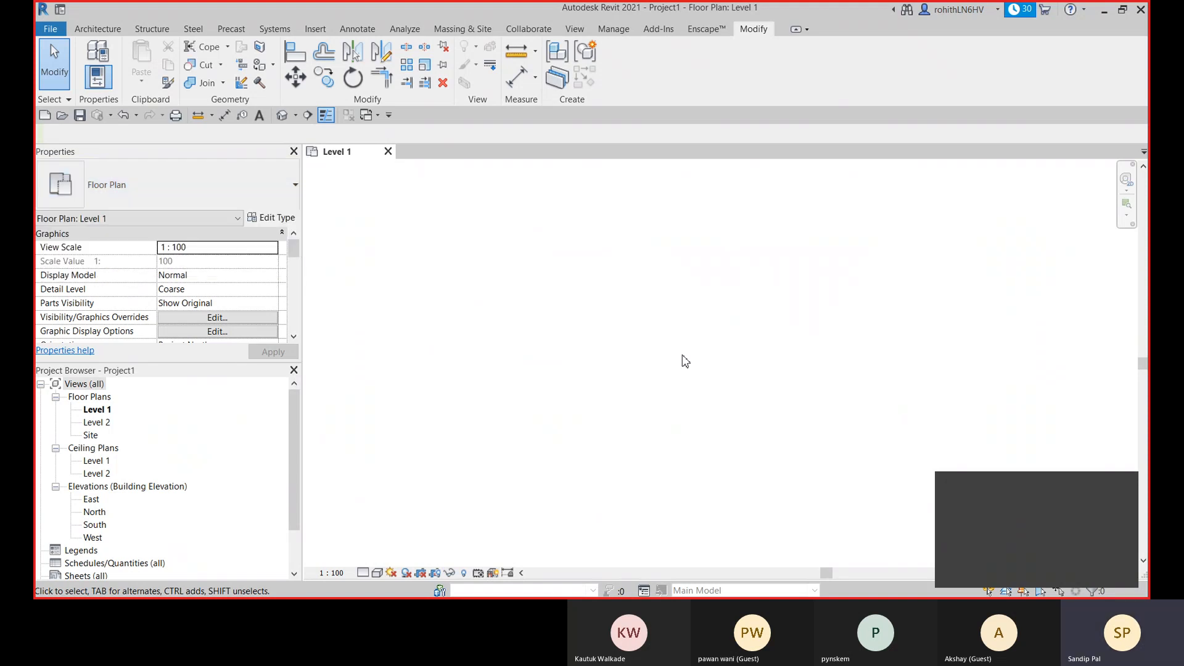
- Place a horizontal 4000 mm stacked wall of type Exterior - Brick Over Block w Metal Stud in the empty plan
{"action": "key", "text": "w"}
{"action": "key", "text": "a"}
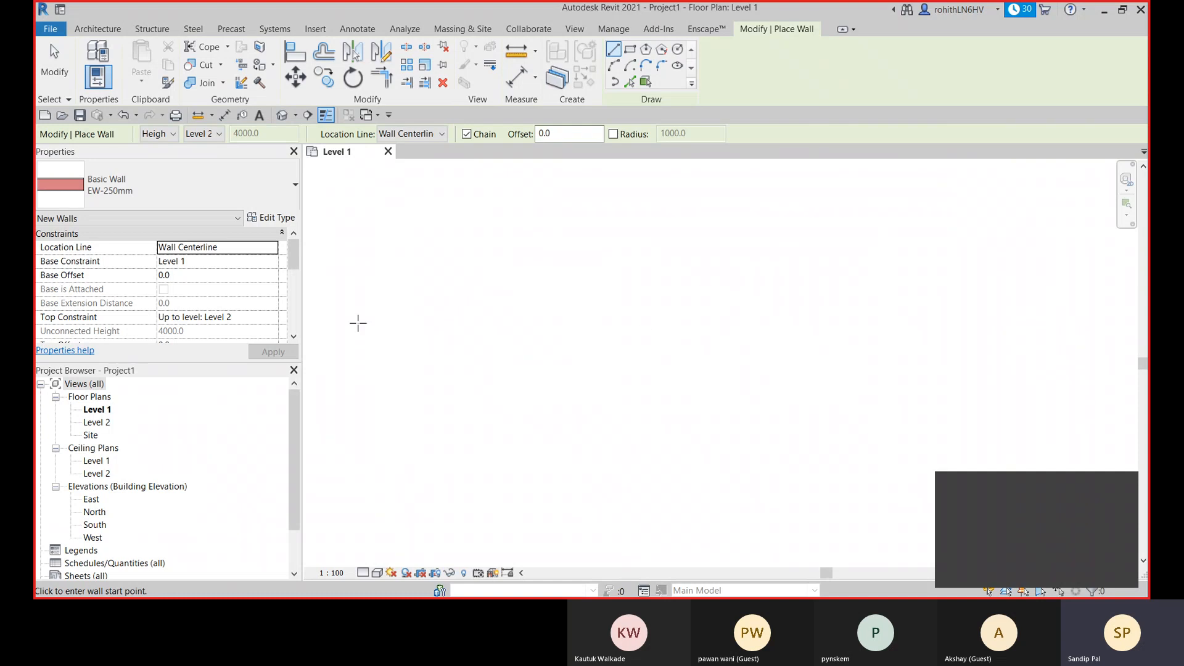
{"action": "left_click", "coordinate": [198, 192]}
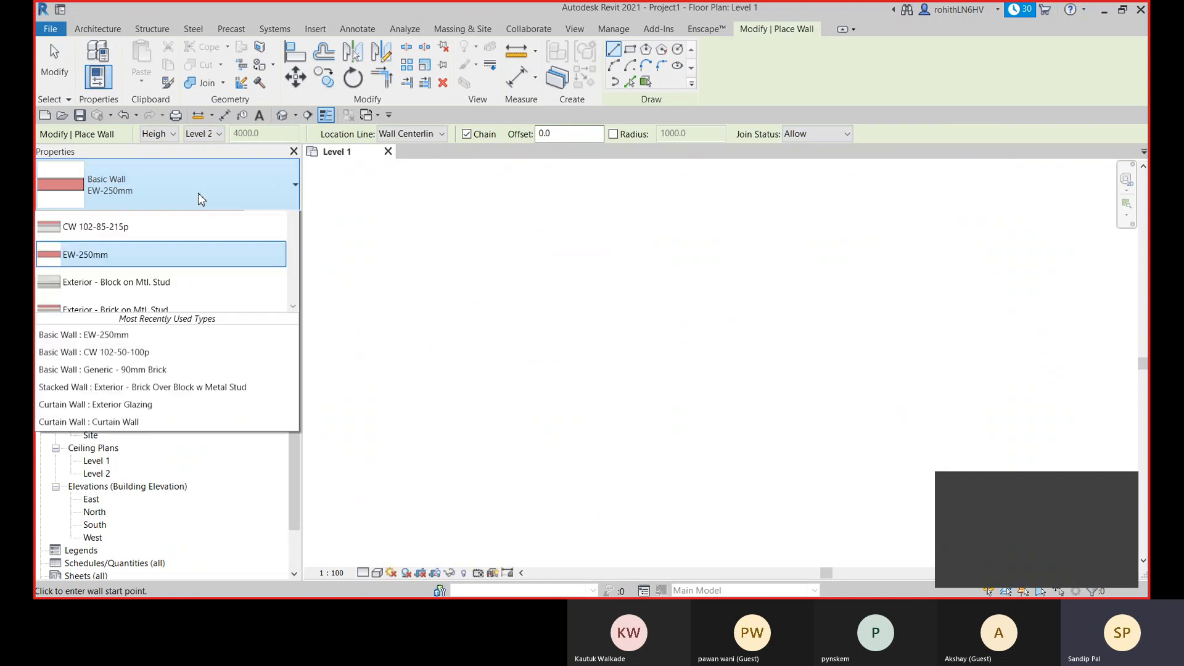
{"action": "scroll", "coordinate": [127, 474], "scroll_direction": "down", "scroll_amount": 10}
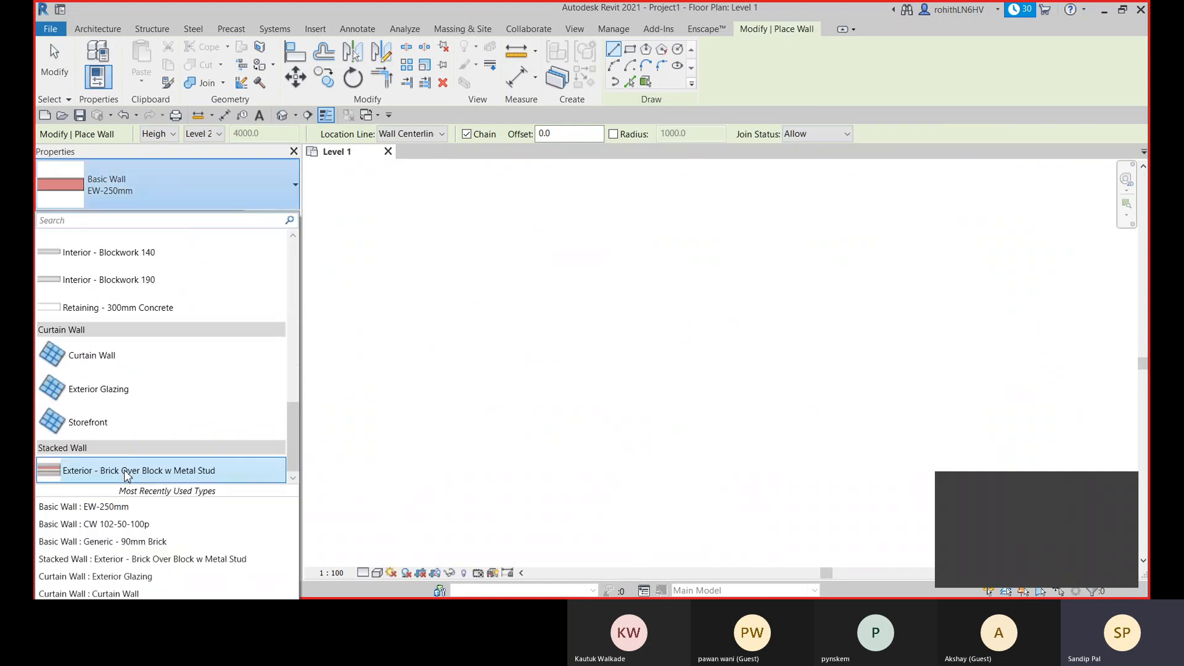
{"action": "left_click", "coordinate": [106, 474]}
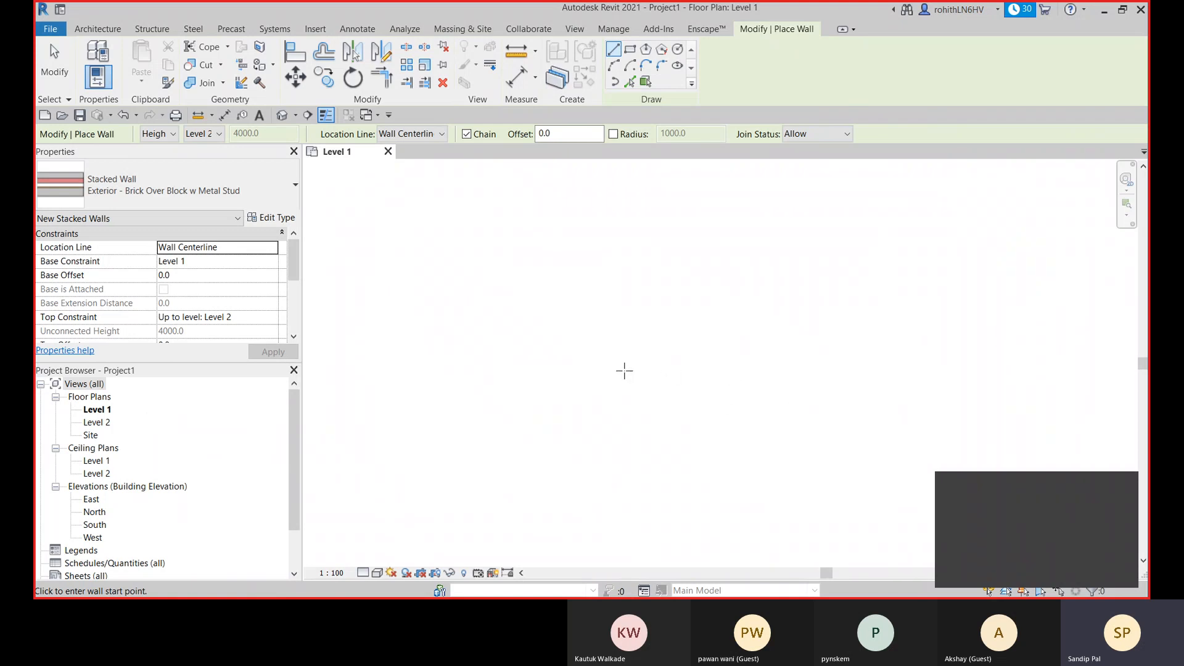
{"action": "left_click", "coordinate": [596, 347]}
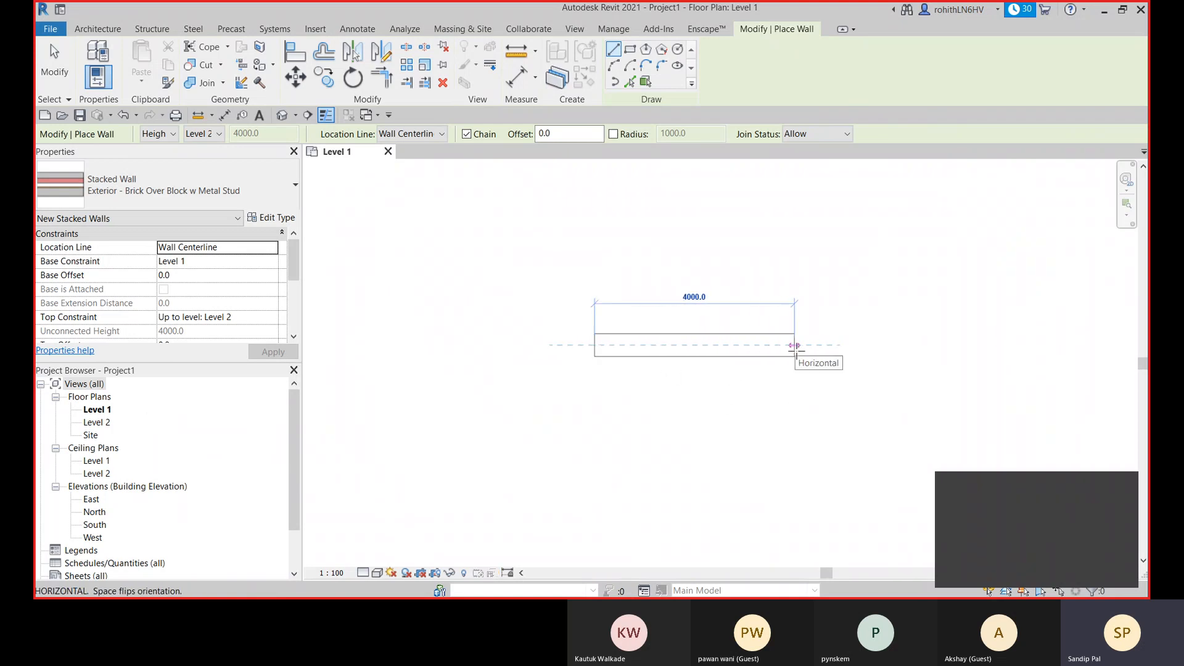
{"action": "left_click", "coordinate": [796, 350]}
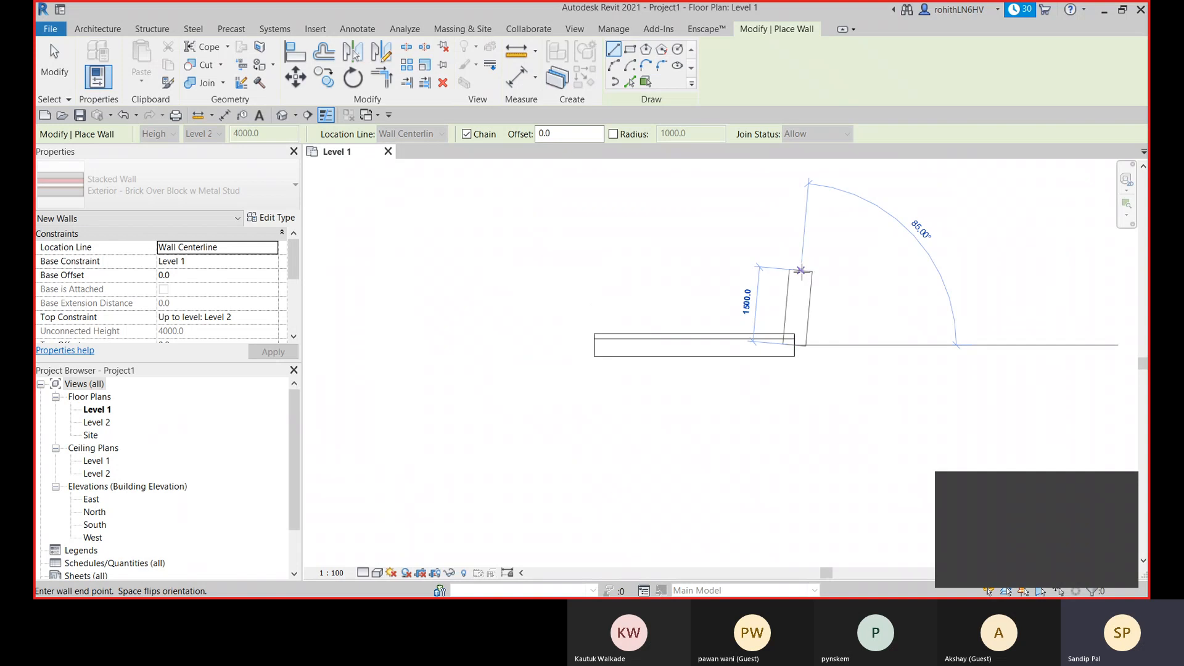
{"action": "right_click", "coordinate": [673, 248]}
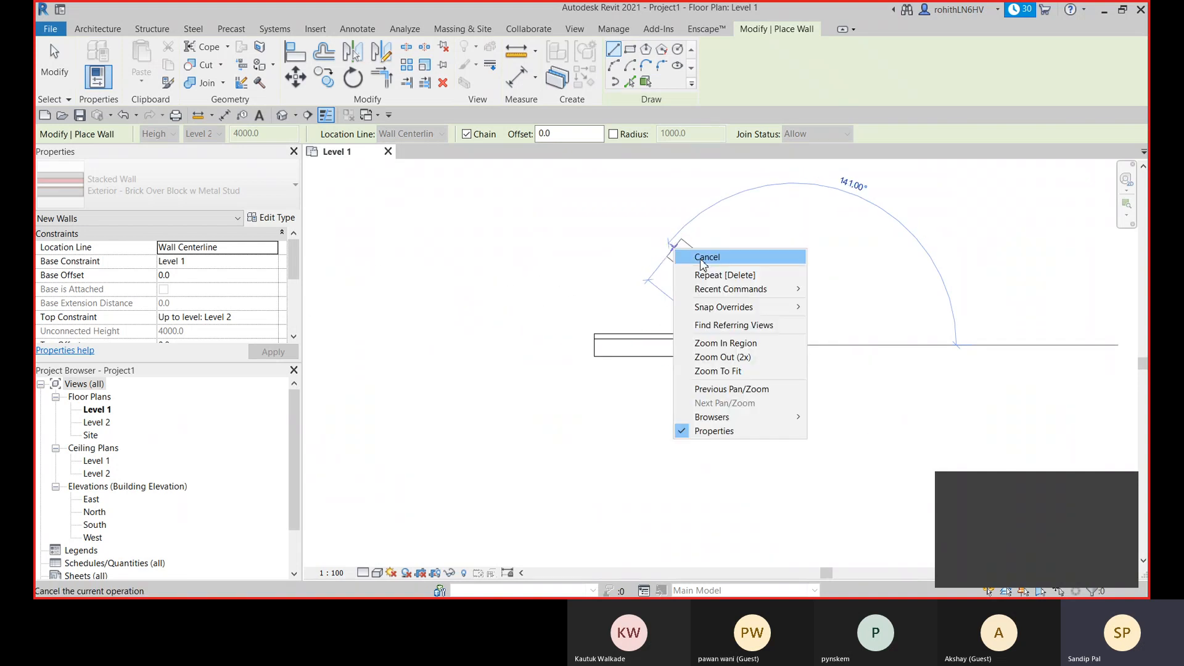
{"action": "left_click", "coordinate": [703, 259]}
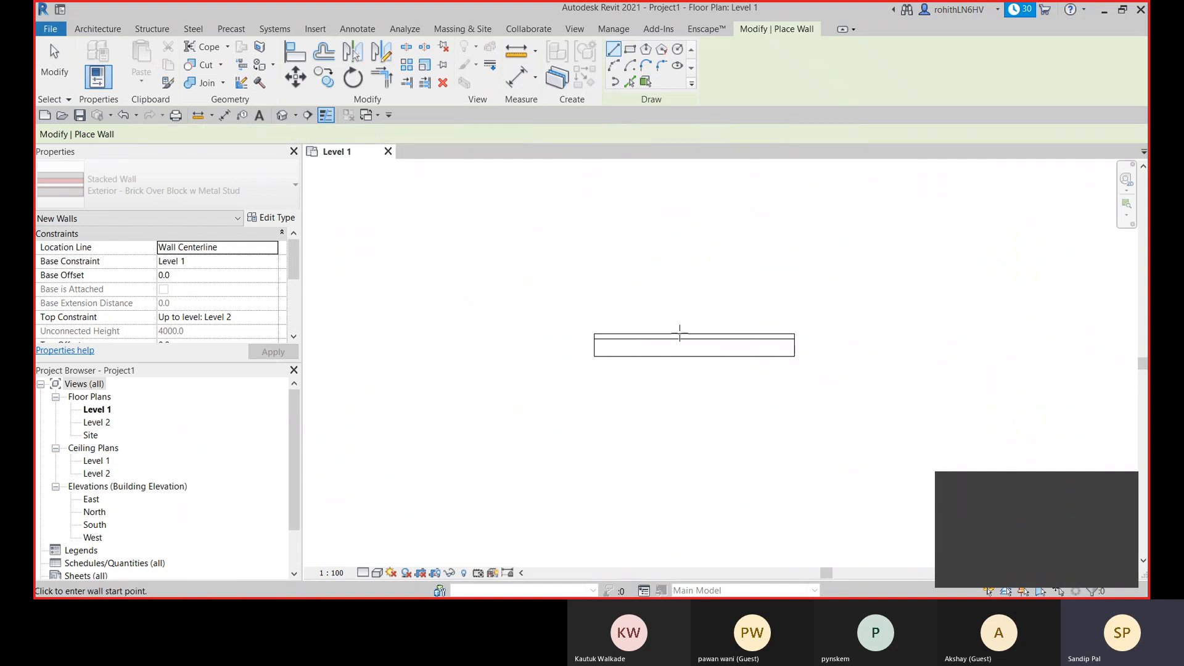
{"action": "key", "text": "Escape"}
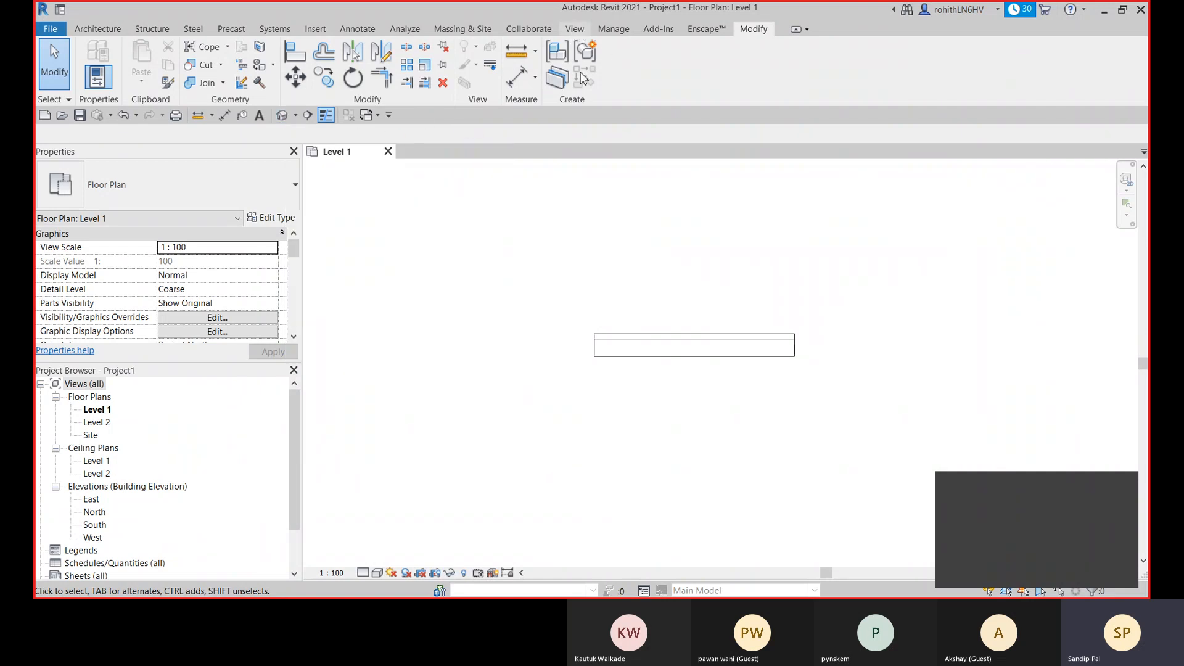
- Open the default 3D view to look at the stacked wall
{"action": "left_click", "coordinate": [575, 29]}
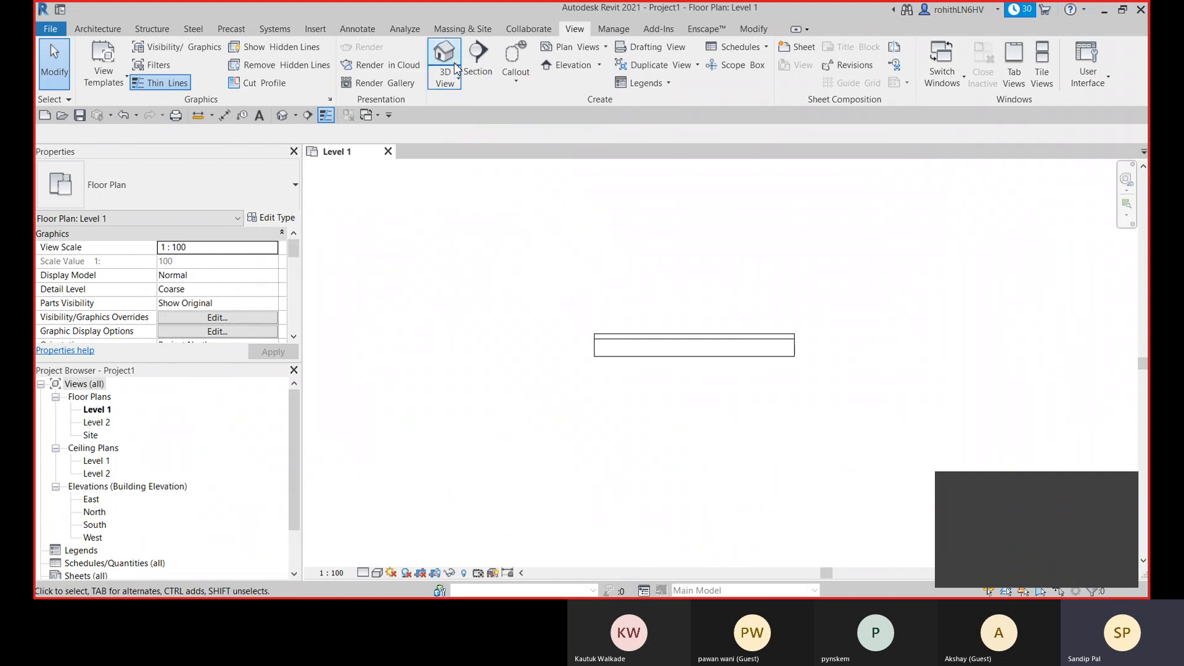
{"action": "left_click", "coordinate": [282, 117]}
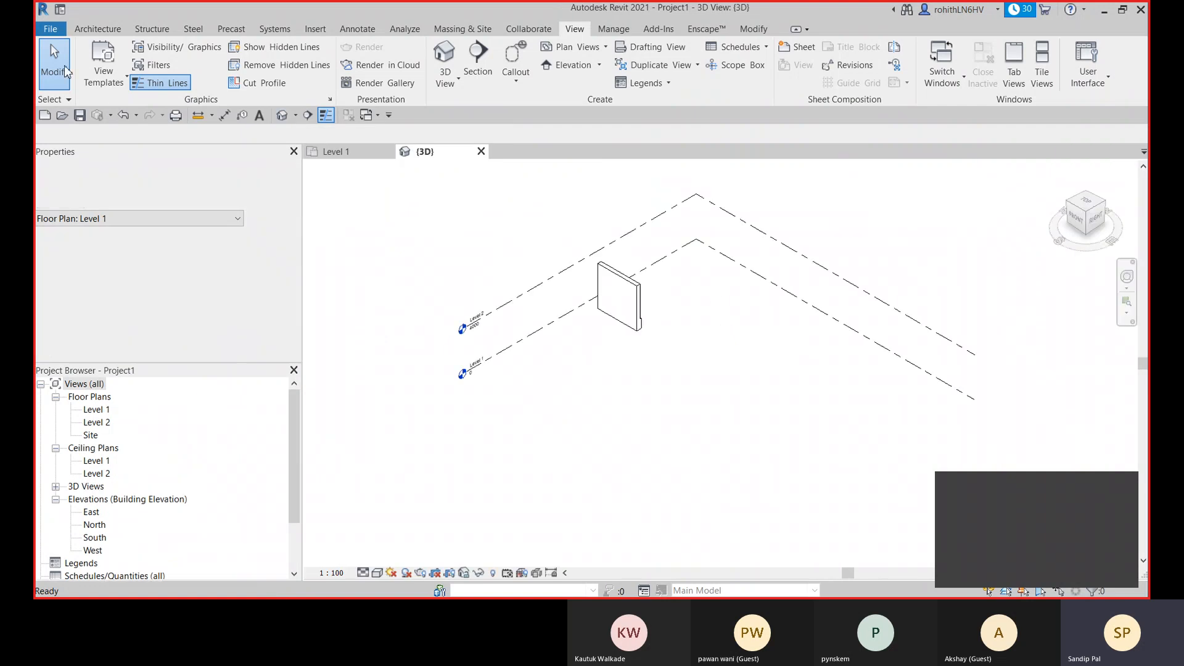
- Switch the 3D view to a visual style that renders the stacked wall's material textures
{"action": "left_click", "coordinate": [102, 30]}
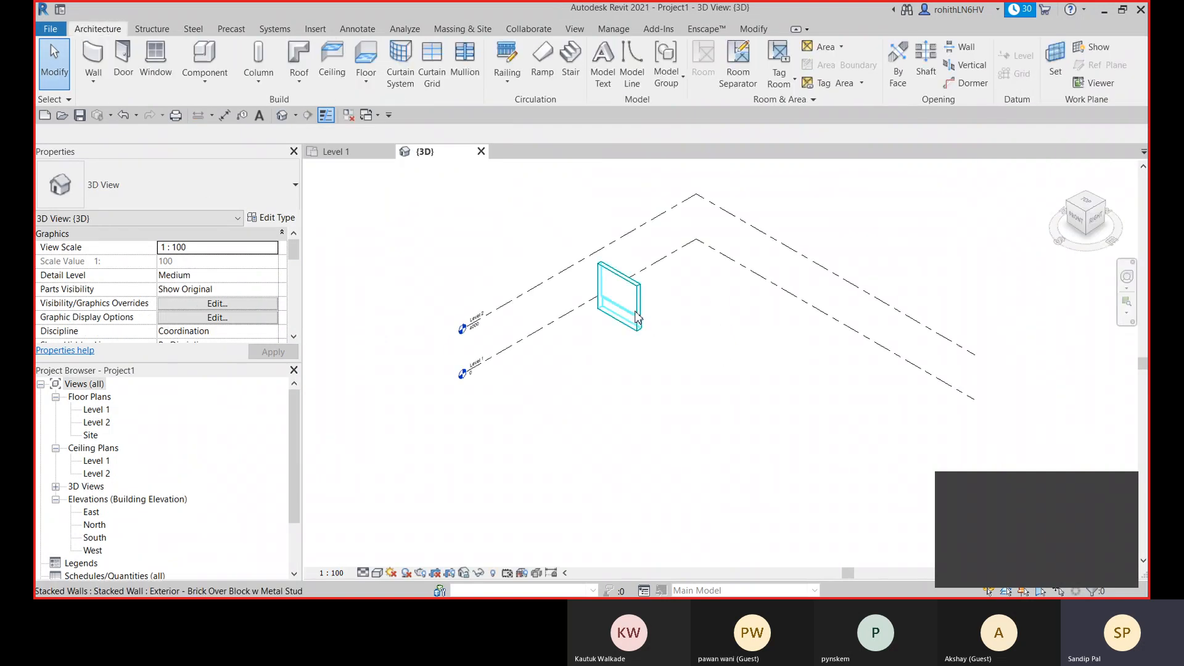
{"action": "scroll", "coordinate": [633, 314], "scroll_direction": "up", "scroll_amount": 3}
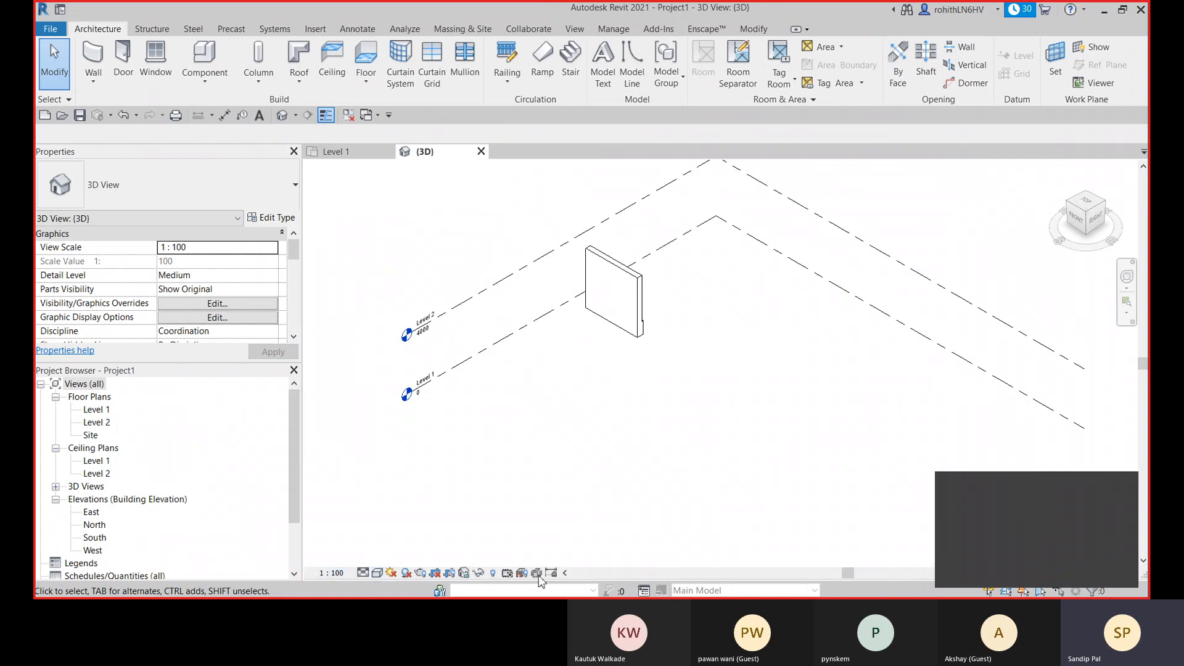
{"action": "left_click", "coordinate": [391, 572]}
{"action": "left_click", "coordinate": [407, 556]}
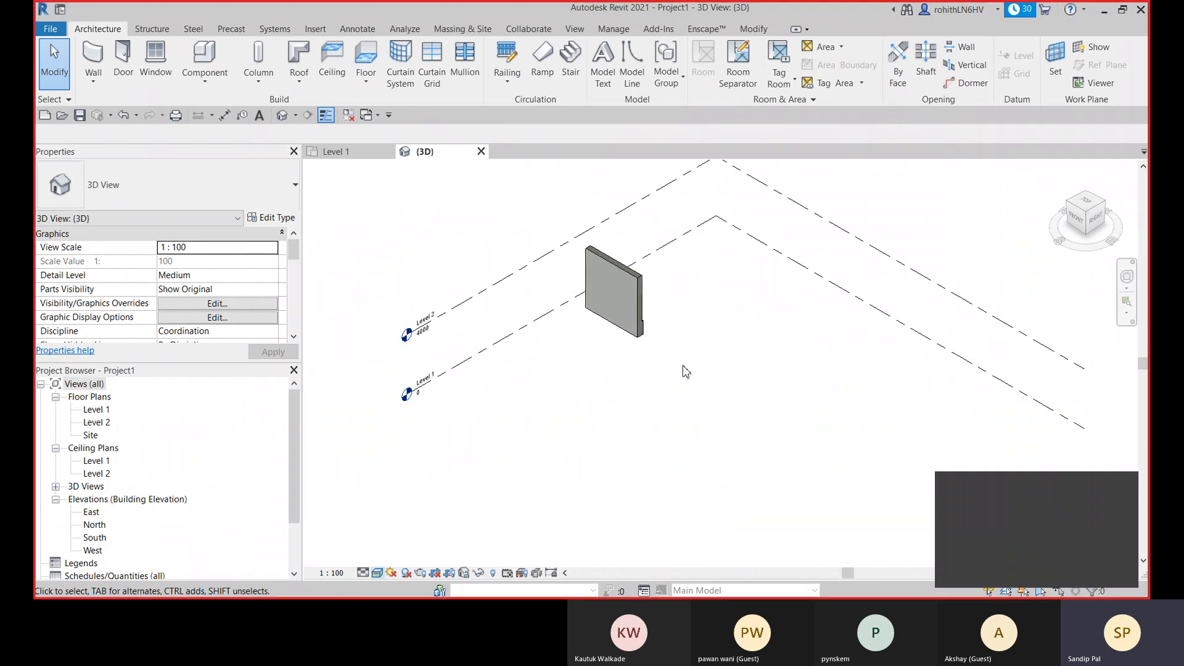
- Examine the stacked wall's brick upper portion and block base from its exterior side in 3D
{"action": "middle_click_drag", "start_coordinate": [698, 378], "coordinate": [471, 351], "text": "shift"}
{"action": "scroll", "coordinate": [919, 351], "scroll_direction": "up", "scroll_amount": 5}
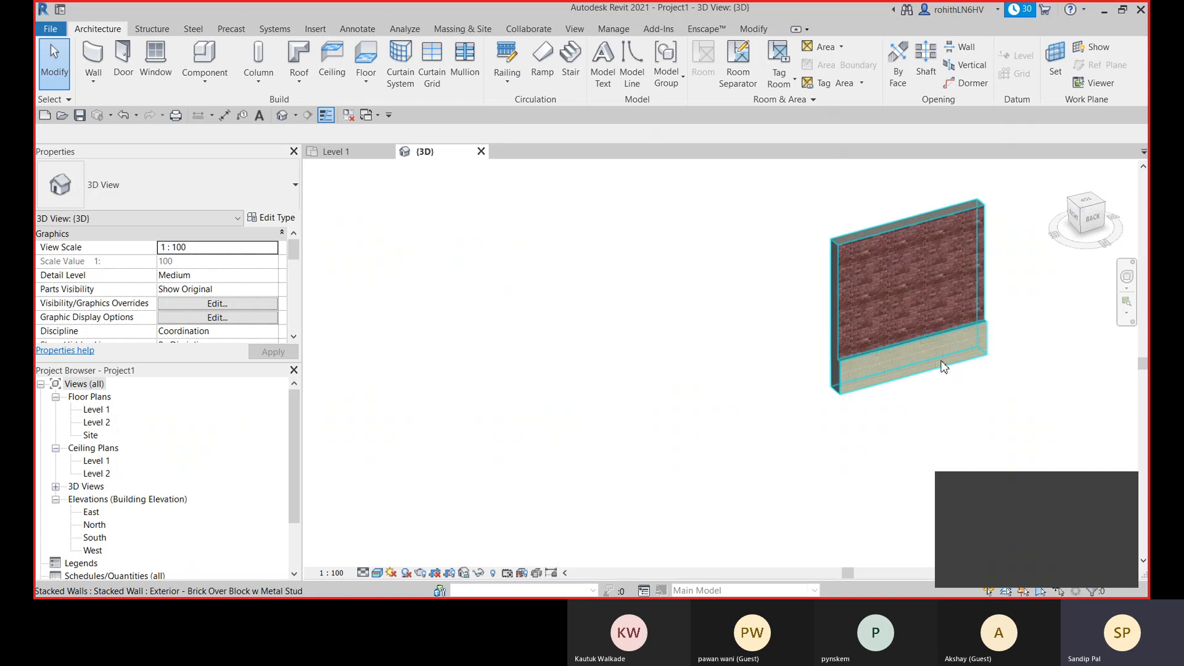
{"action": "scroll", "coordinate": [902, 361], "scroll_direction": "up", "scroll_amount": 2}
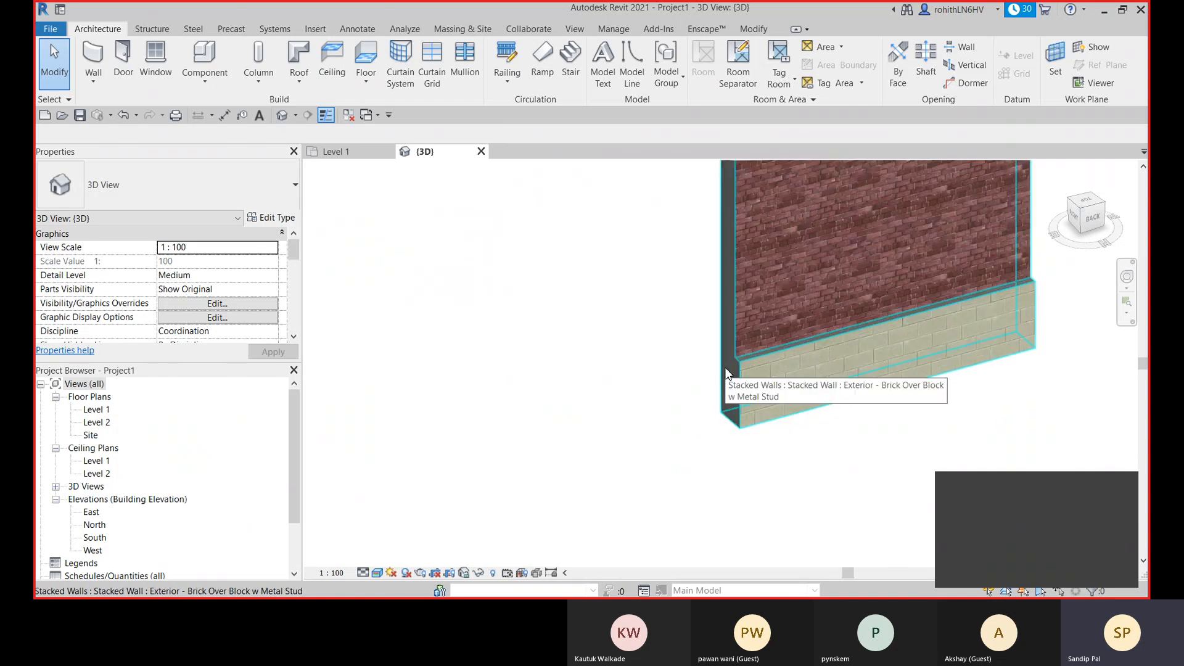
{"action": "middle_click_drag", "start_coordinate": [757, 395], "coordinate": [623, 462]}
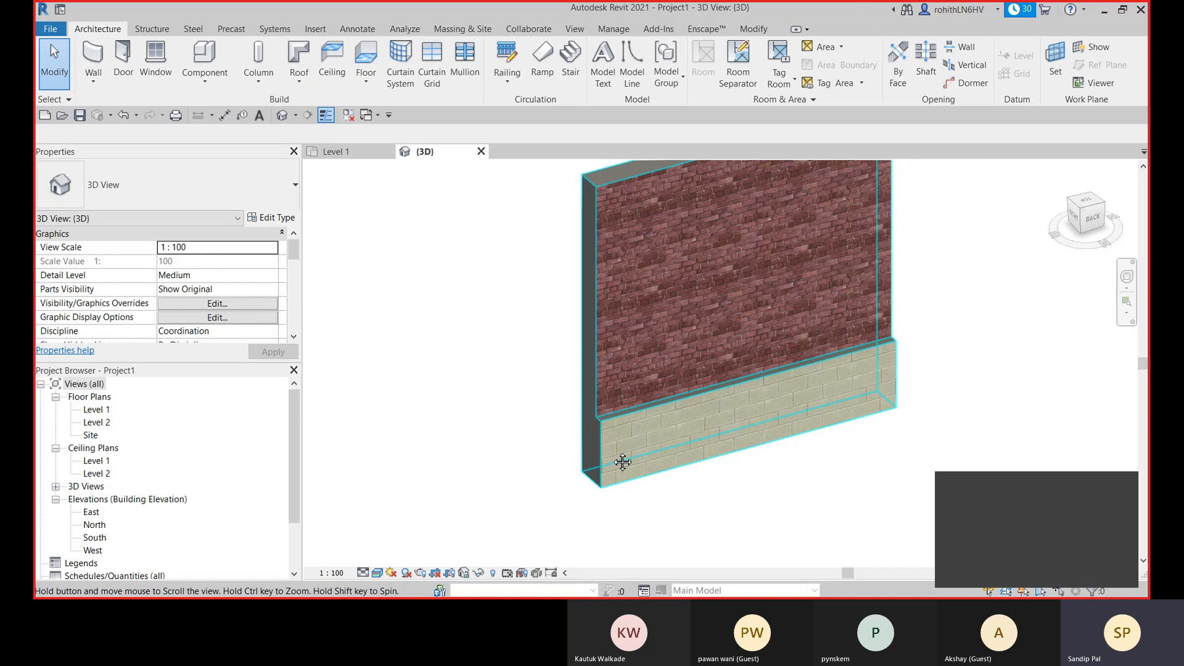
{"action": "middle_click_drag", "start_coordinate": [669, 341], "coordinate": [662, 369]}
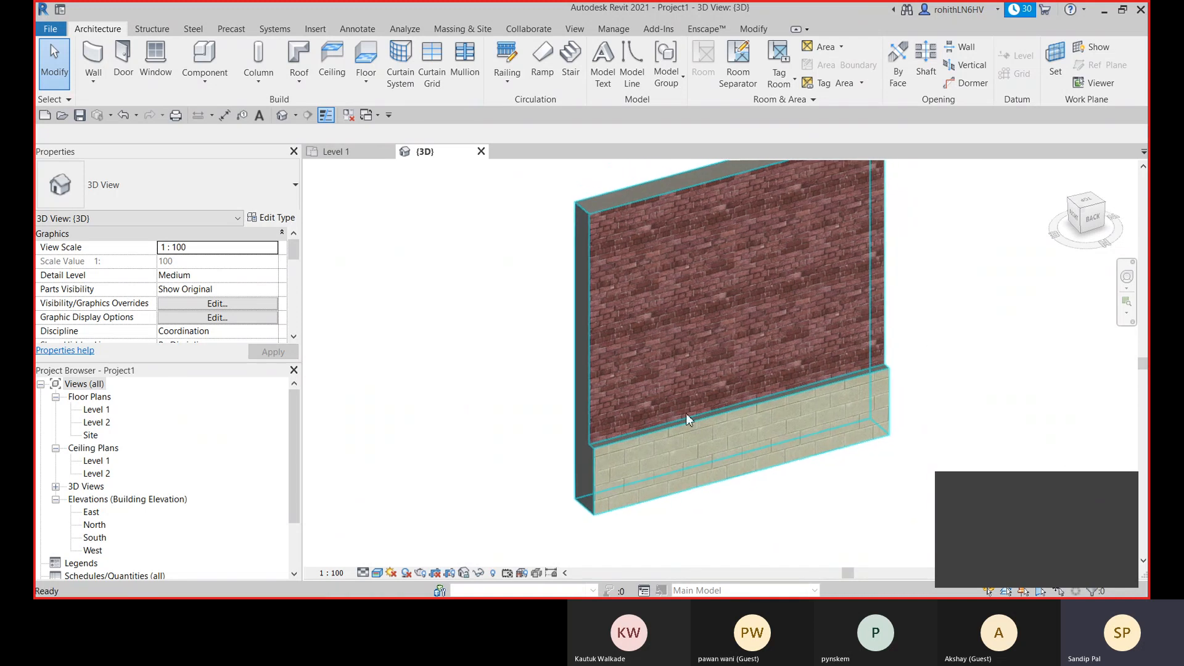
{"action": "left_click", "coordinate": [636, 404]}
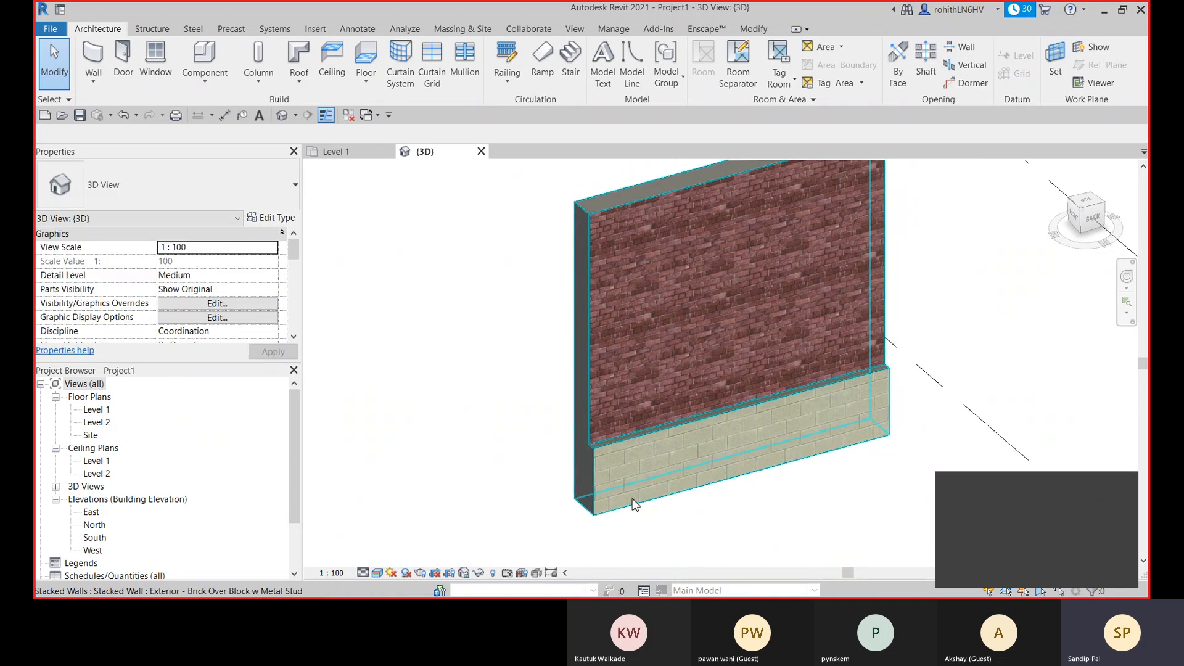
{"action": "scroll", "coordinate": [649, 436], "scroll_direction": "down", "scroll_amount": 2}
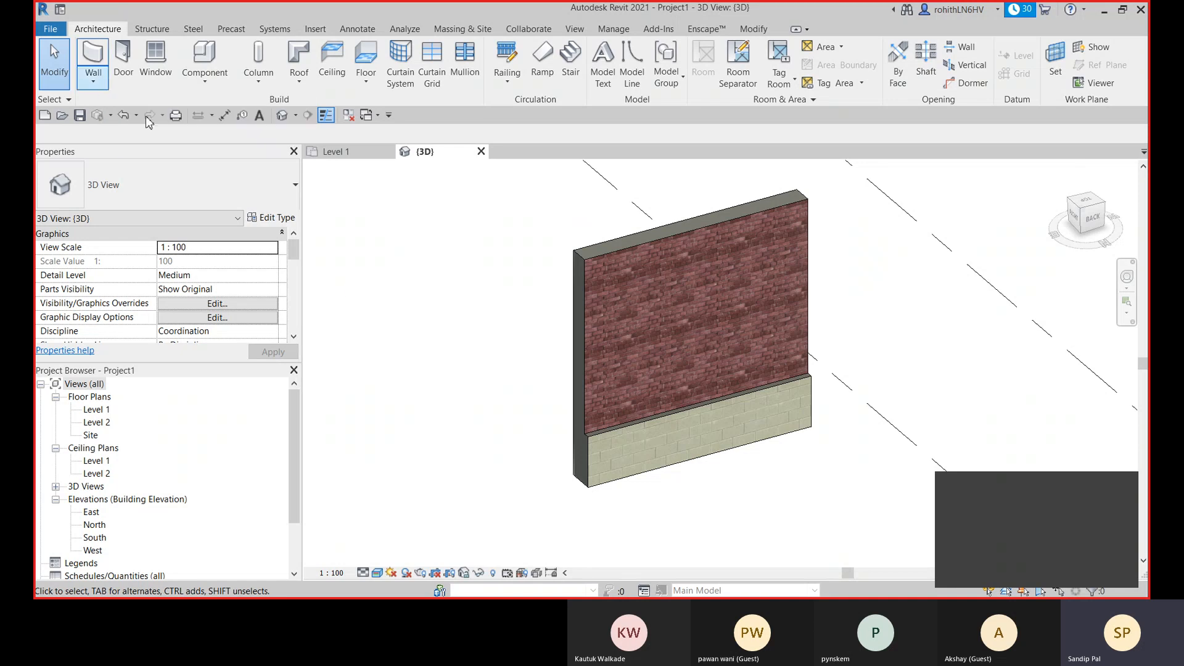
- Start a new wall and choose the basic wall type Generic - 200mm - Filled
{"action": "key", "text": "w"}
{"action": "key", "text": "a"}
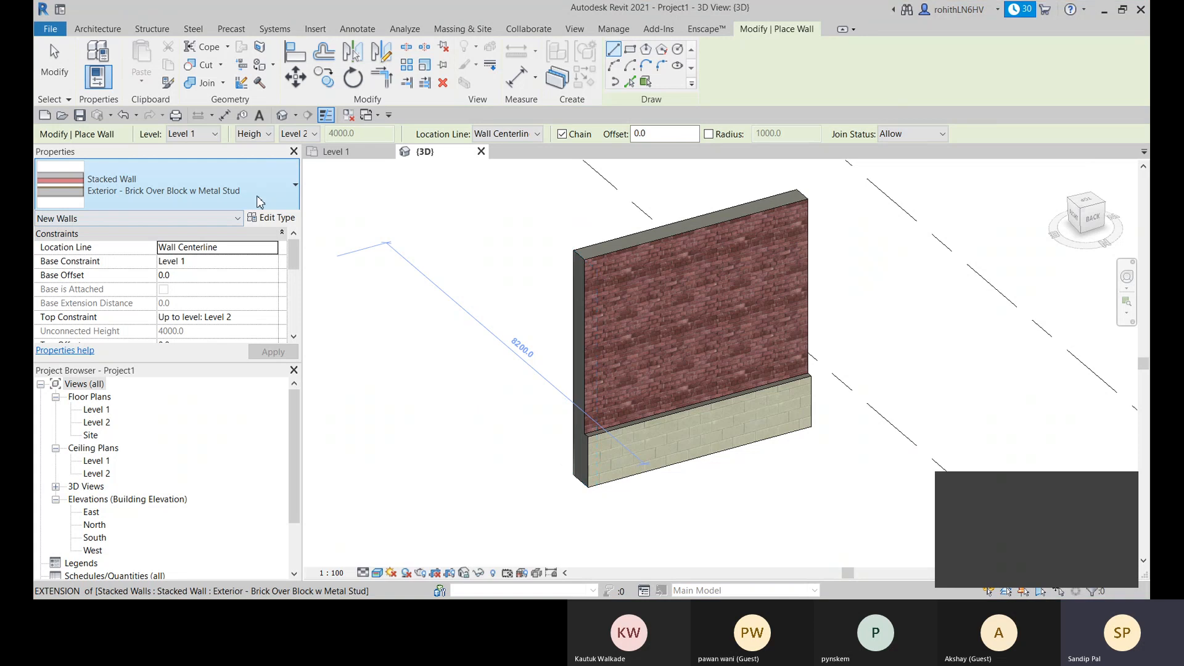
{"action": "left_click", "coordinate": [185, 185]}
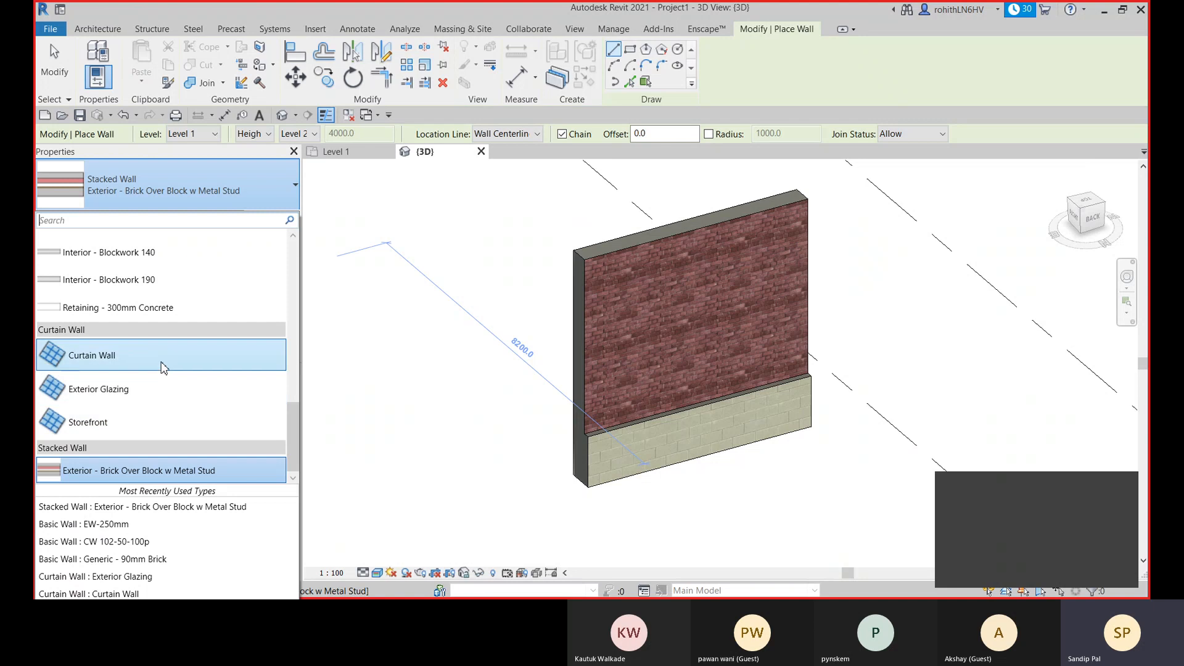
{"action": "scroll", "coordinate": [179, 370], "scroll_direction": "up", "scroll_amount": 2}
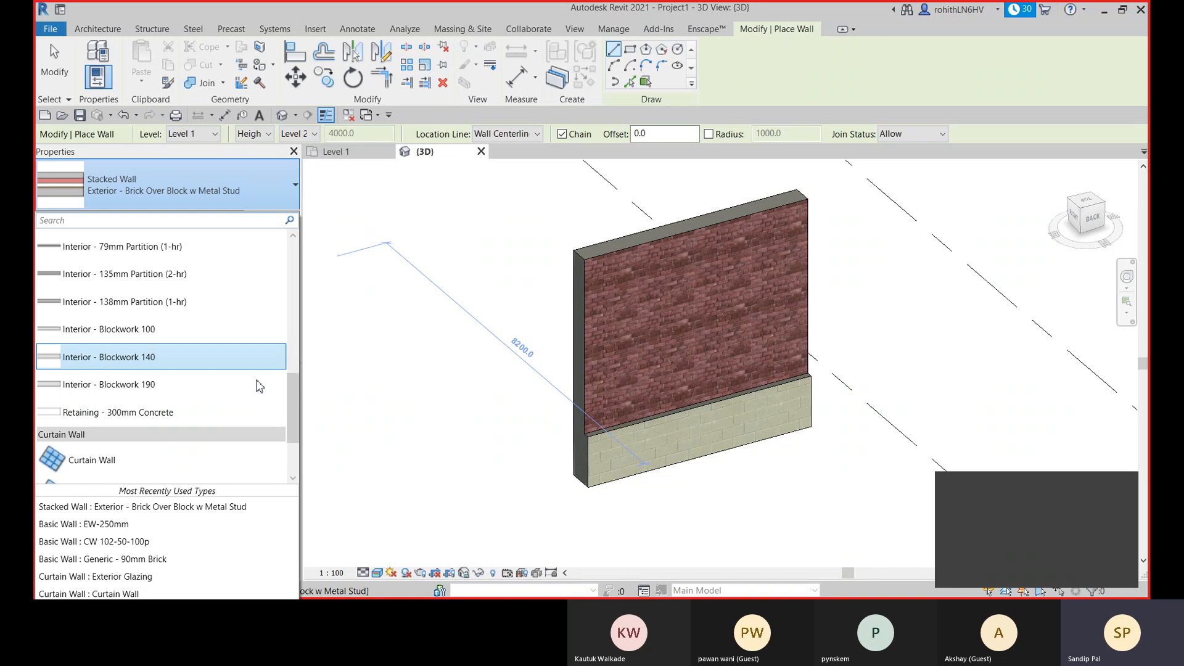
{"action": "scroll", "coordinate": [210, 384], "scroll_direction": "up", "scroll_amount": 3}
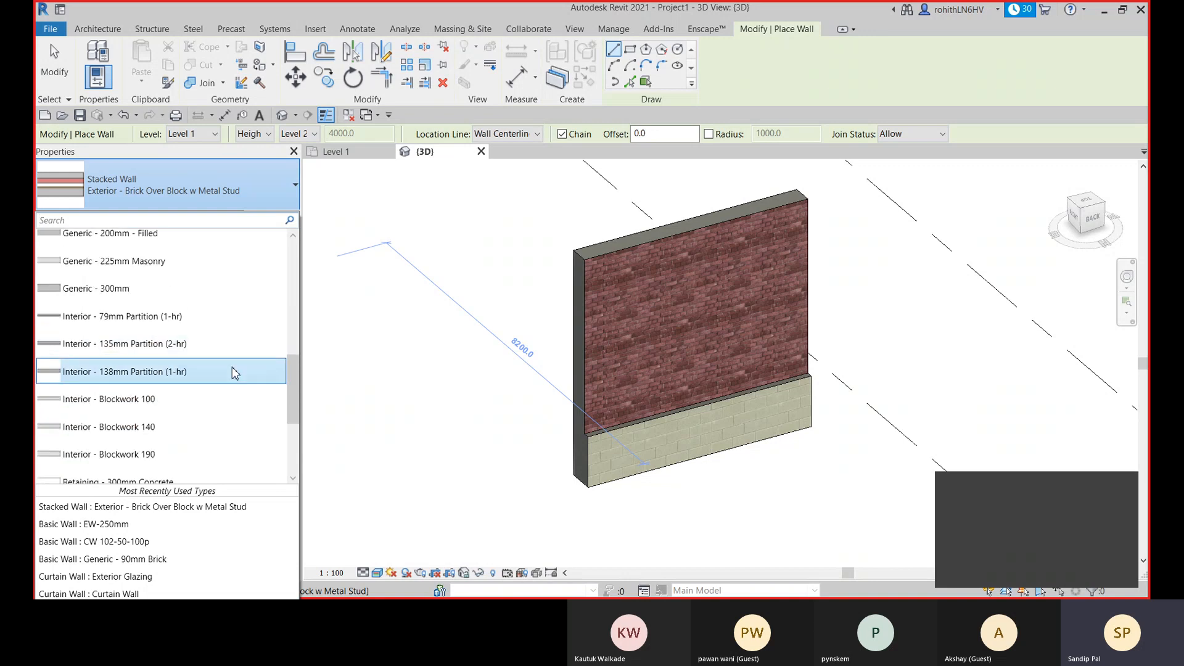
{"action": "scroll", "coordinate": [201, 386], "scroll_direction": "up", "scroll_amount": 7}
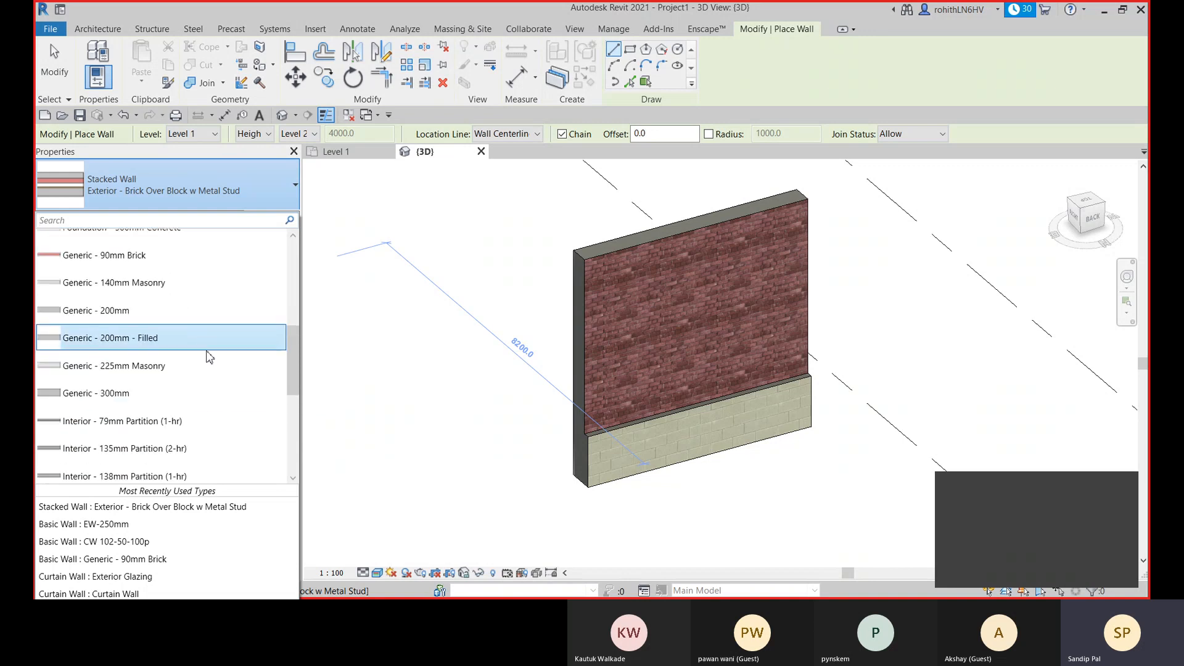
{"action": "scroll", "coordinate": [206, 368], "scroll_direction": "down", "scroll_amount": 3}
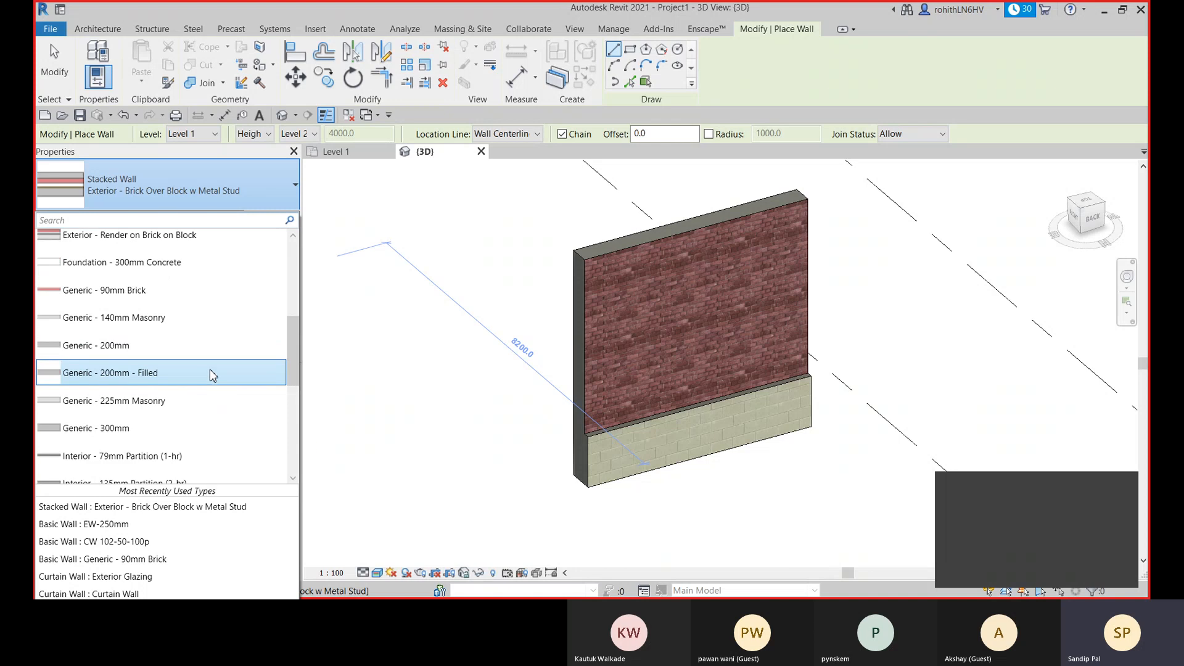
{"action": "left_click", "coordinate": [139, 378]}
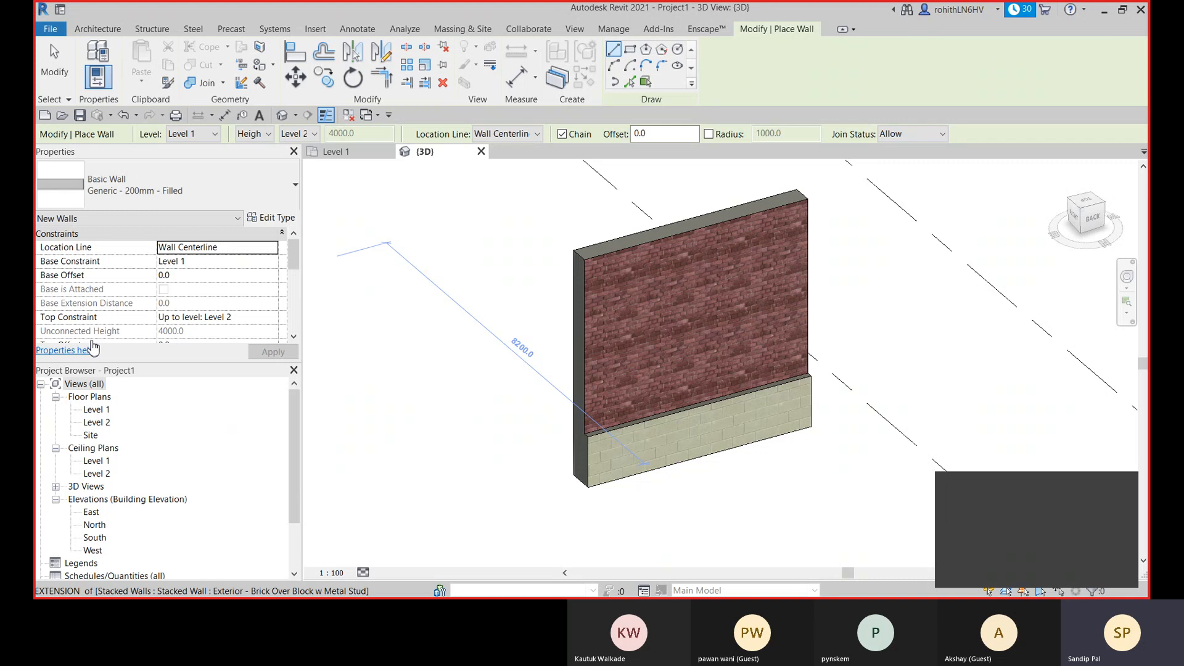
- Open the type properties of the chosen basic wall and check its layer structure
{"action": "left_click", "coordinate": [272, 218]}
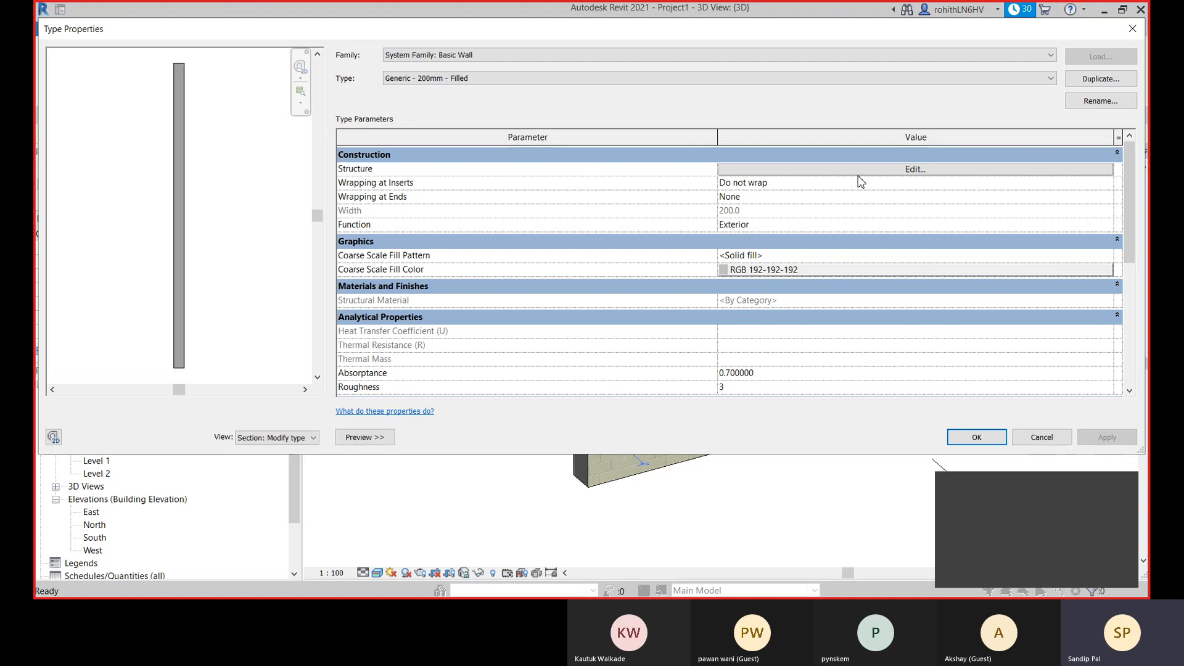
{"action": "left_click", "coordinate": [857, 171]}
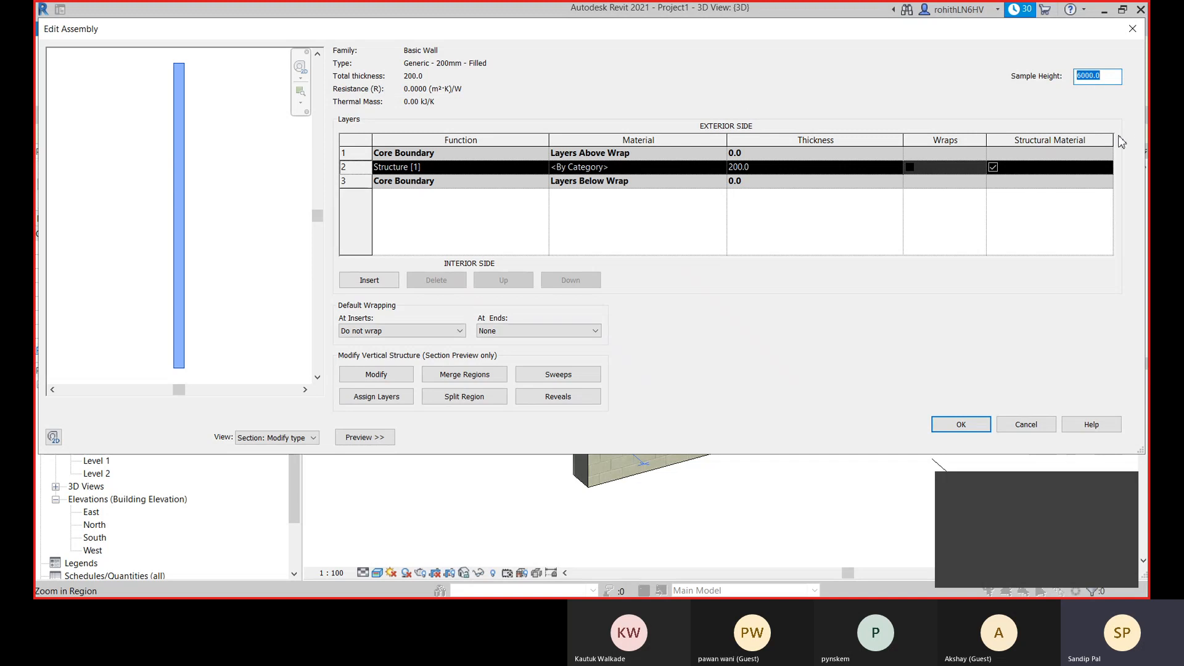
{"action": "left_click", "coordinate": [1033, 430]}
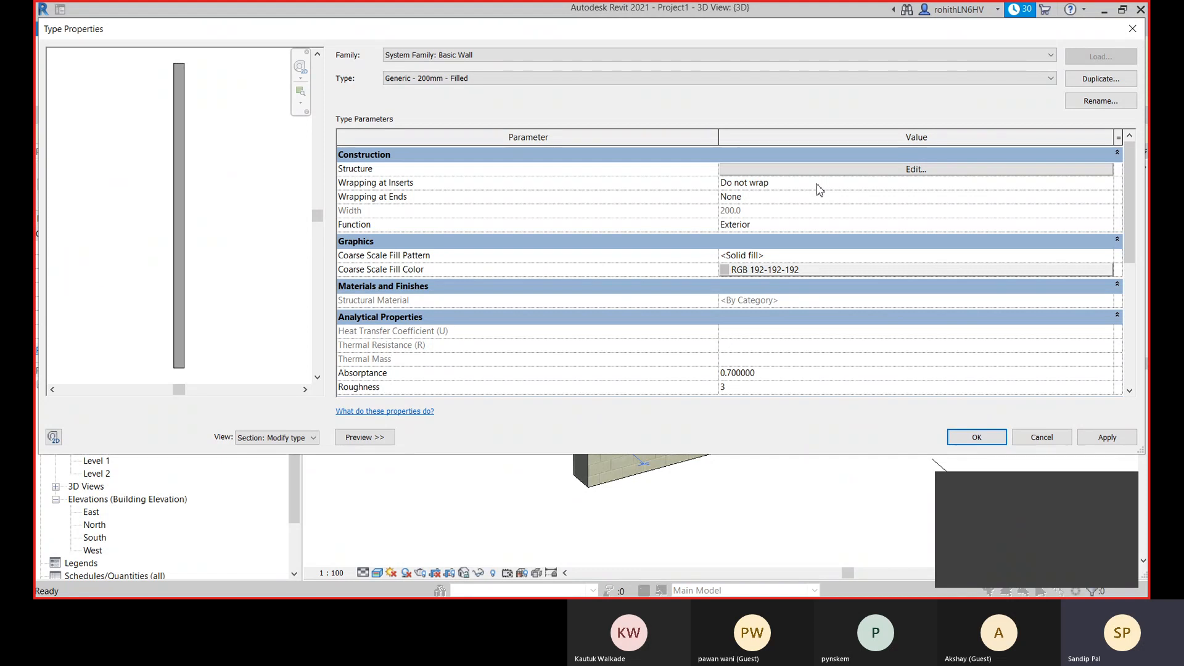
- Duplicate the Generic - 200mm - Filled wall type under the name Lintel 150mm
{"action": "left_click", "coordinate": [1100, 78]}
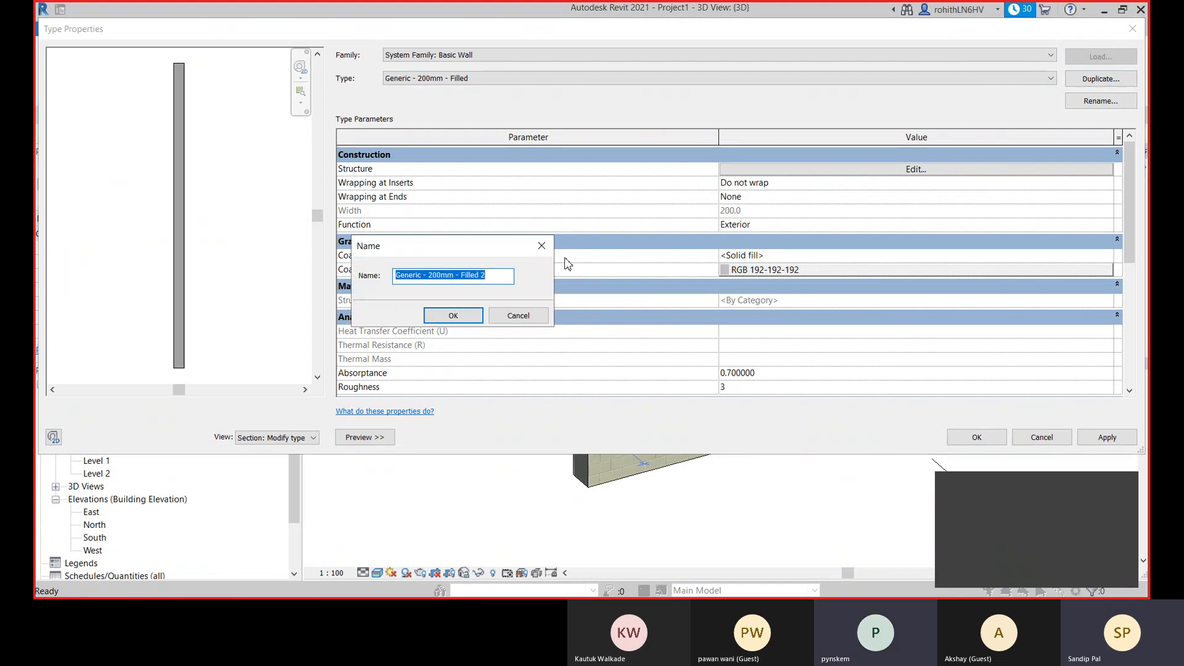
{"action": "type", "text": "Li"}
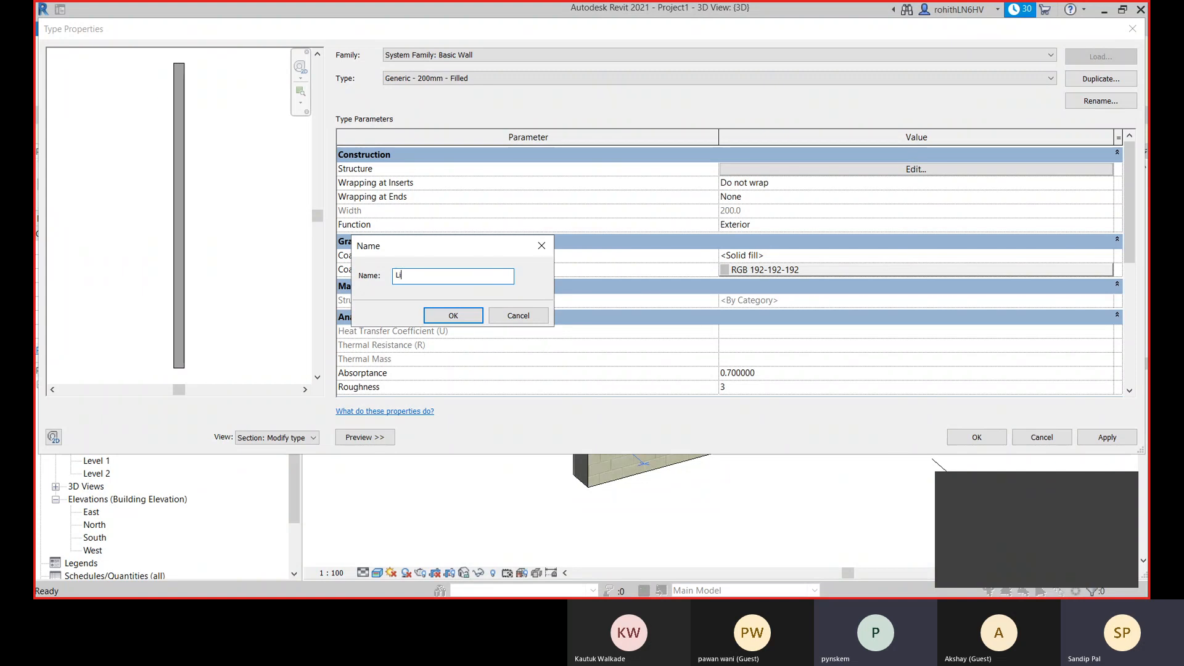
{"action": "type", "text": "ntel"}
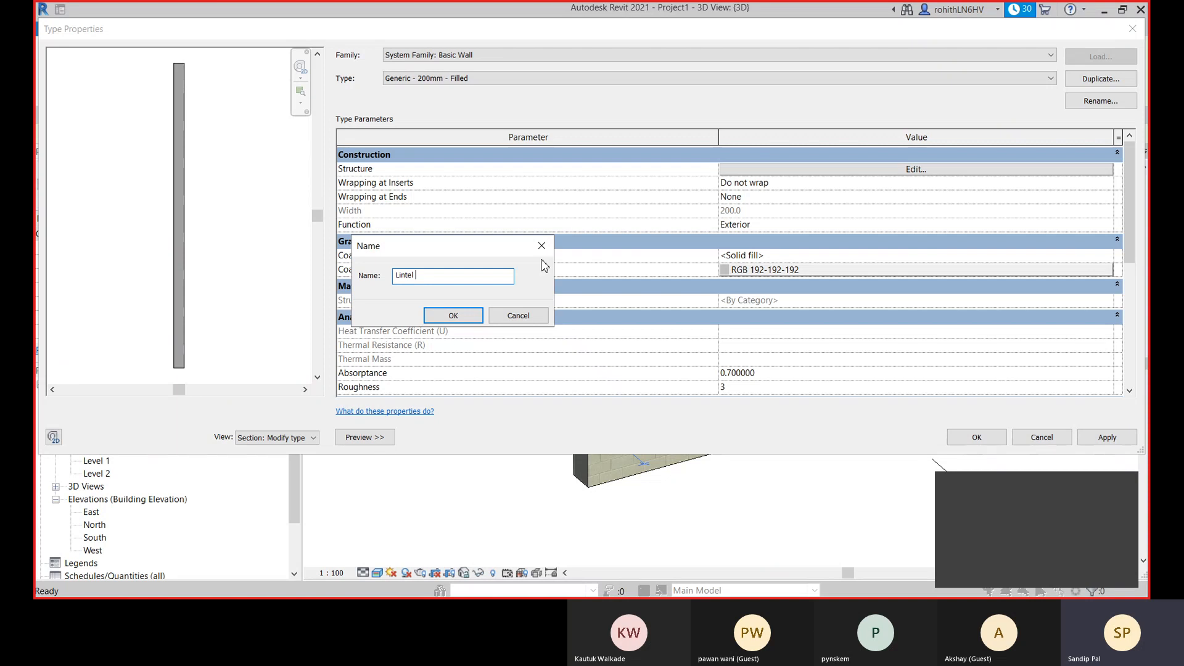
{"action": "type", "text": "150mm"}
{"action": "left_click", "coordinate": [457, 315]}
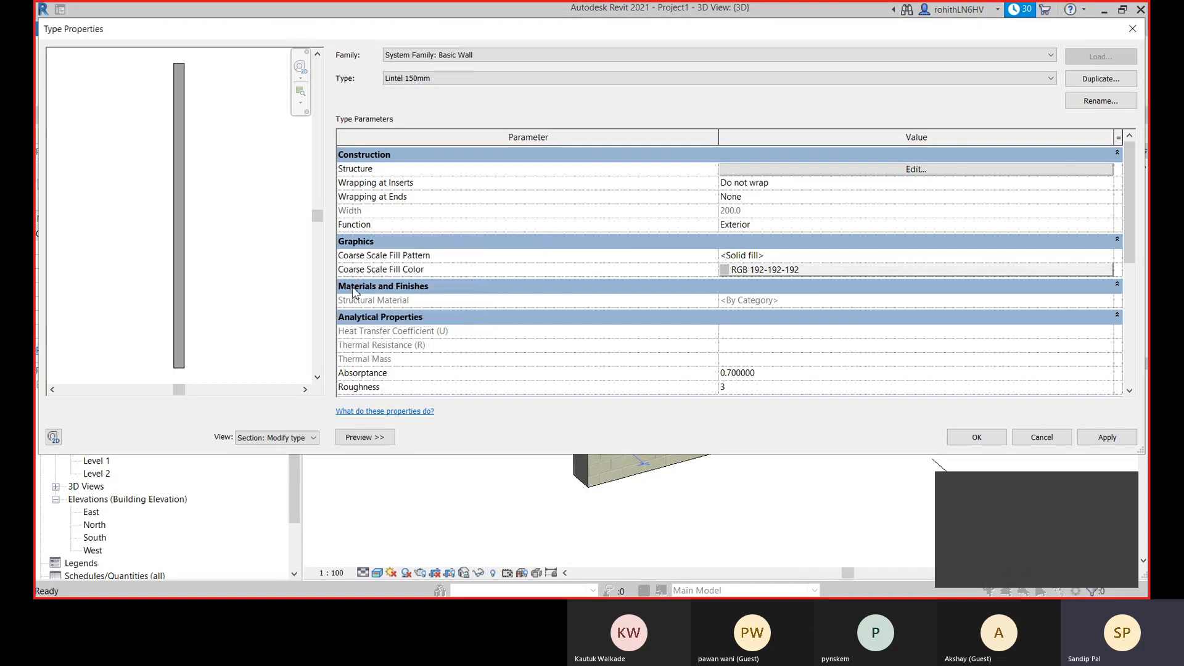
- Pick Concrete, Cast In Situ as the lintel type's structure layer material and enable Use Render Appearance for its shading
{"action": "left_click", "coordinate": [877, 172]}
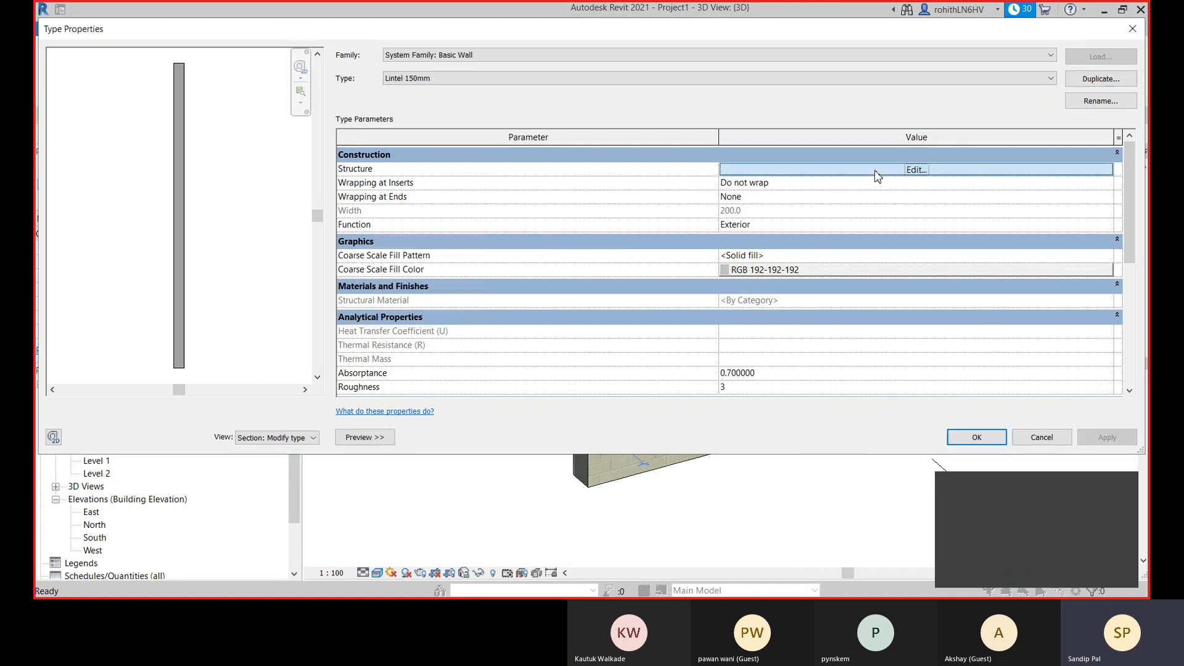
{"action": "left_click", "coordinate": [878, 176]}
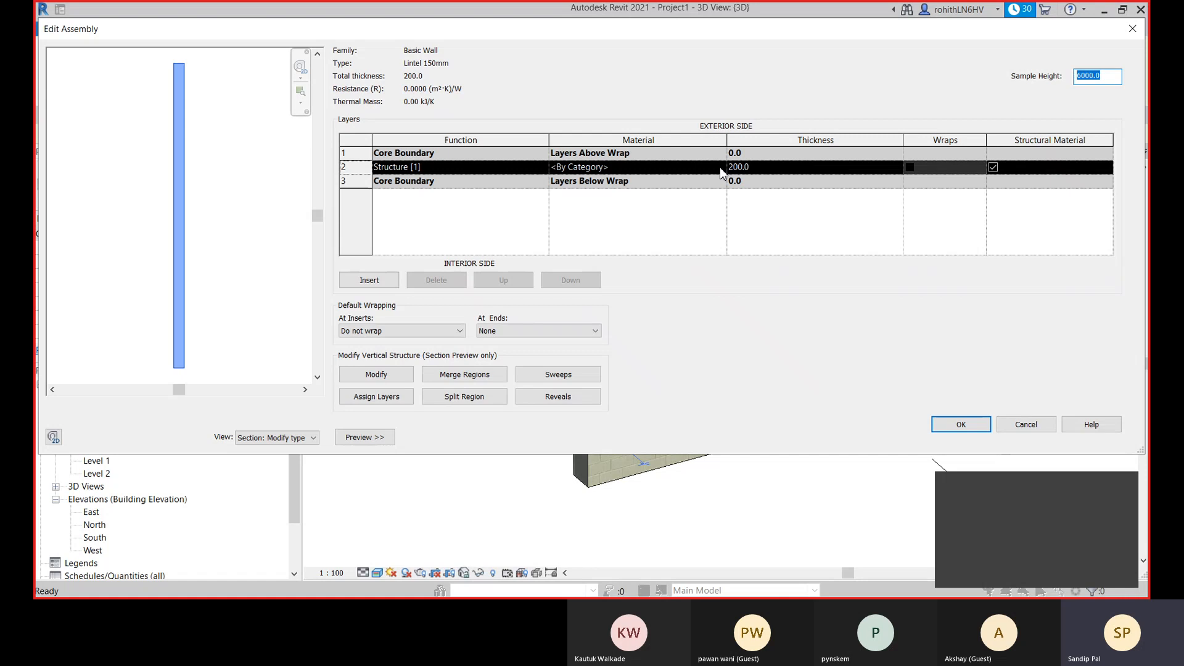
{"action": "left_click", "coordinate": [719, 167]}
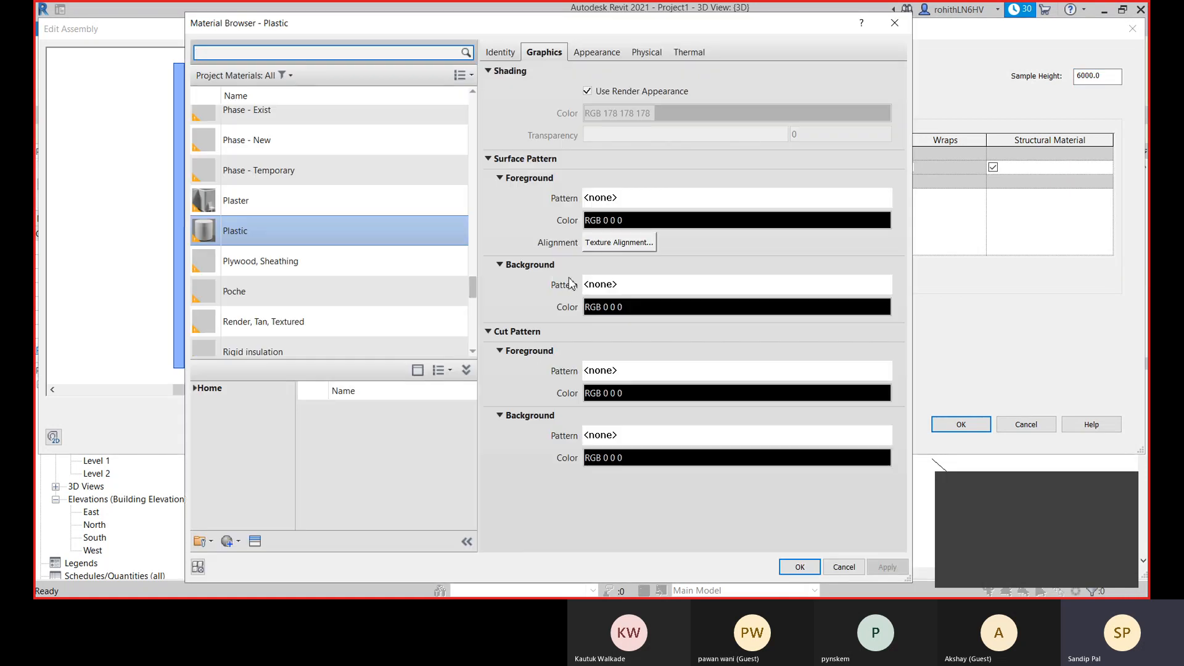
{"action": "scroll", "coordinate": [264, 290], "scroll_direction": "up", "scroll_amount": 8}
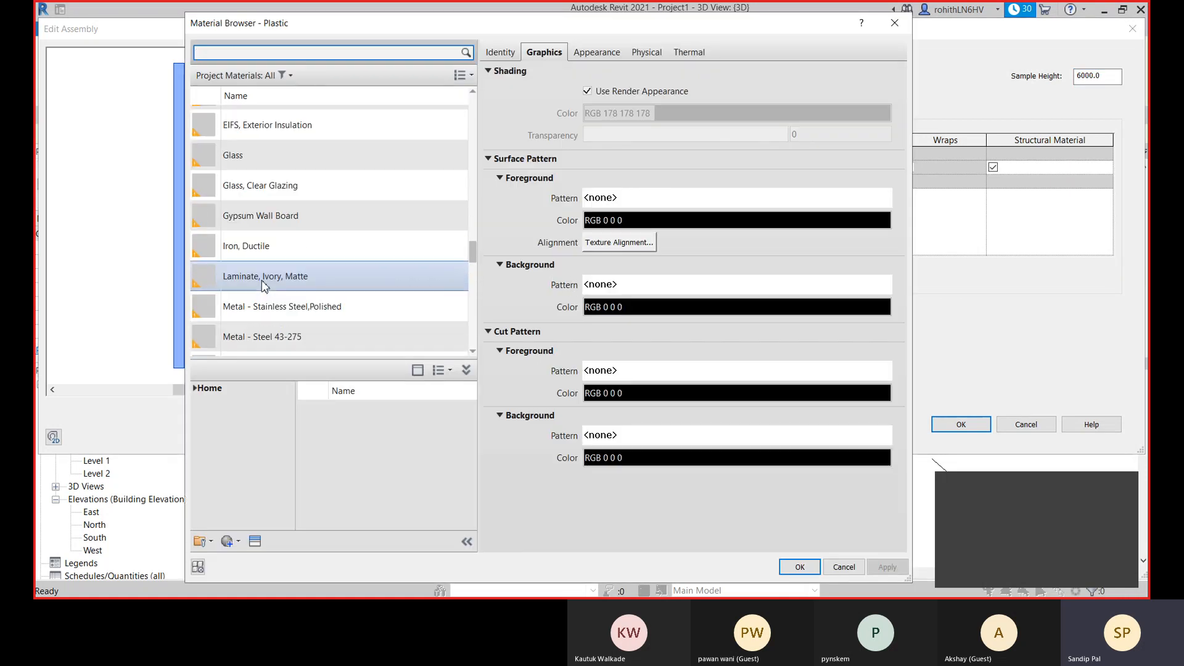
{"action": "scroll", "coordinate": [264, 285], "scroll_direction": "up", "scroll_amount": 6}
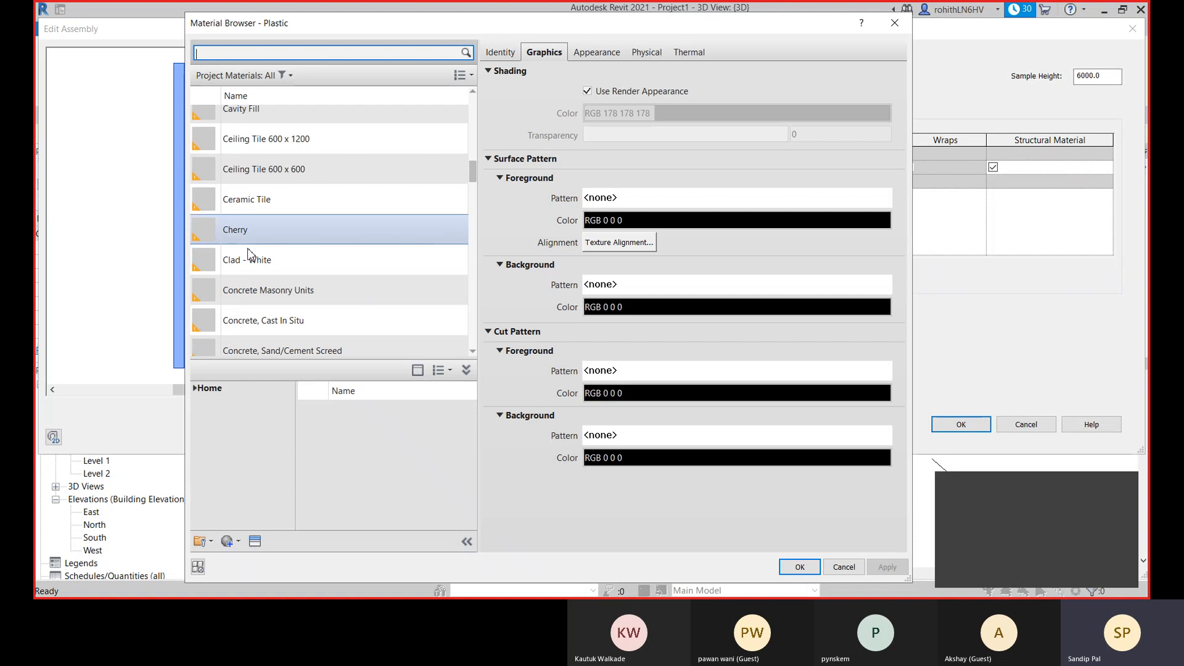
{"action": "left_click", "coordinate": [264, 320]}
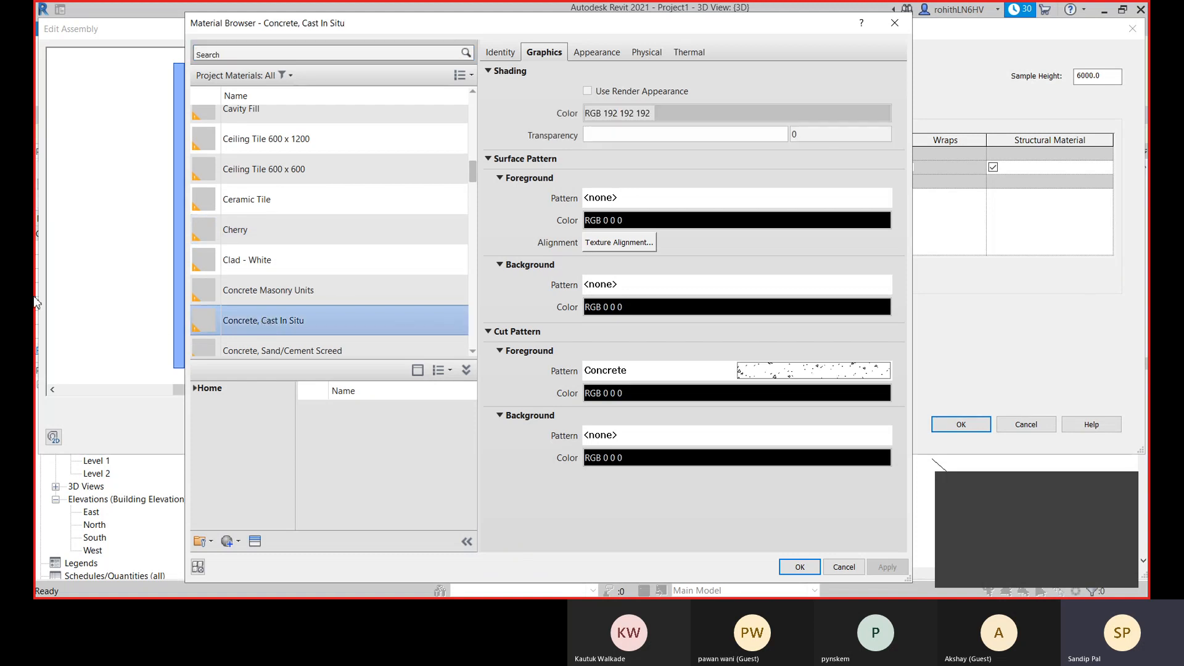
{"action": "left_click", "coordinate": [587, 91]}
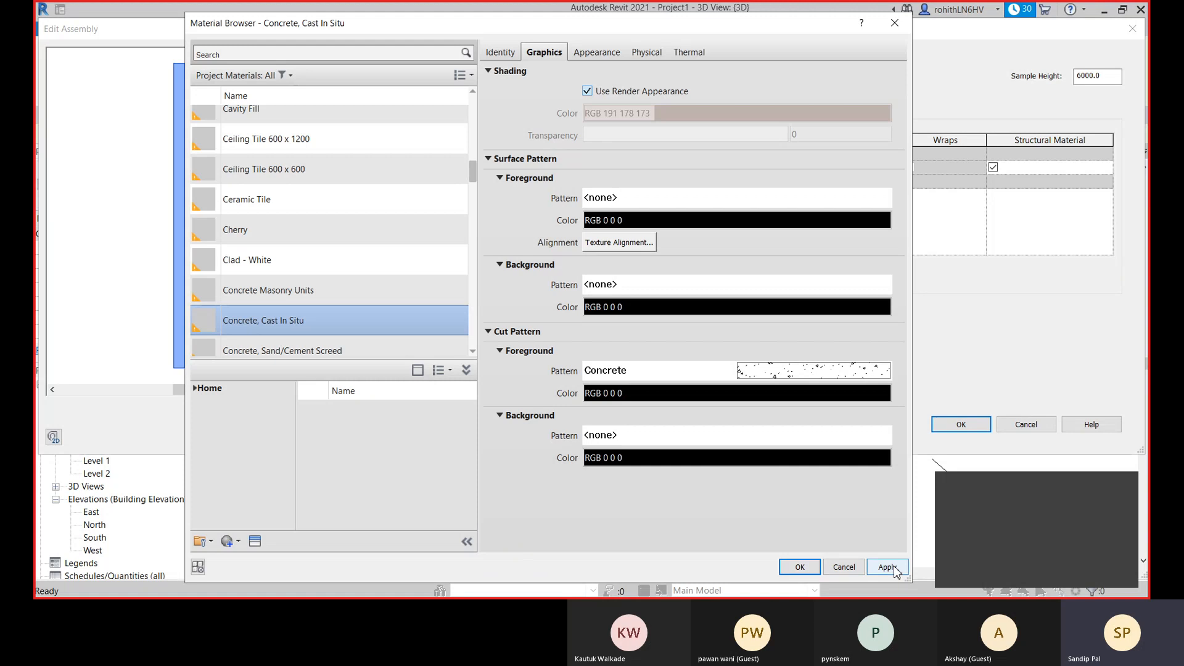
- Set the appearance color of the Concrete, Cast In Situ material to RGB 192-192-192
{"action": "left_click", "coordinate": [595, 51]}
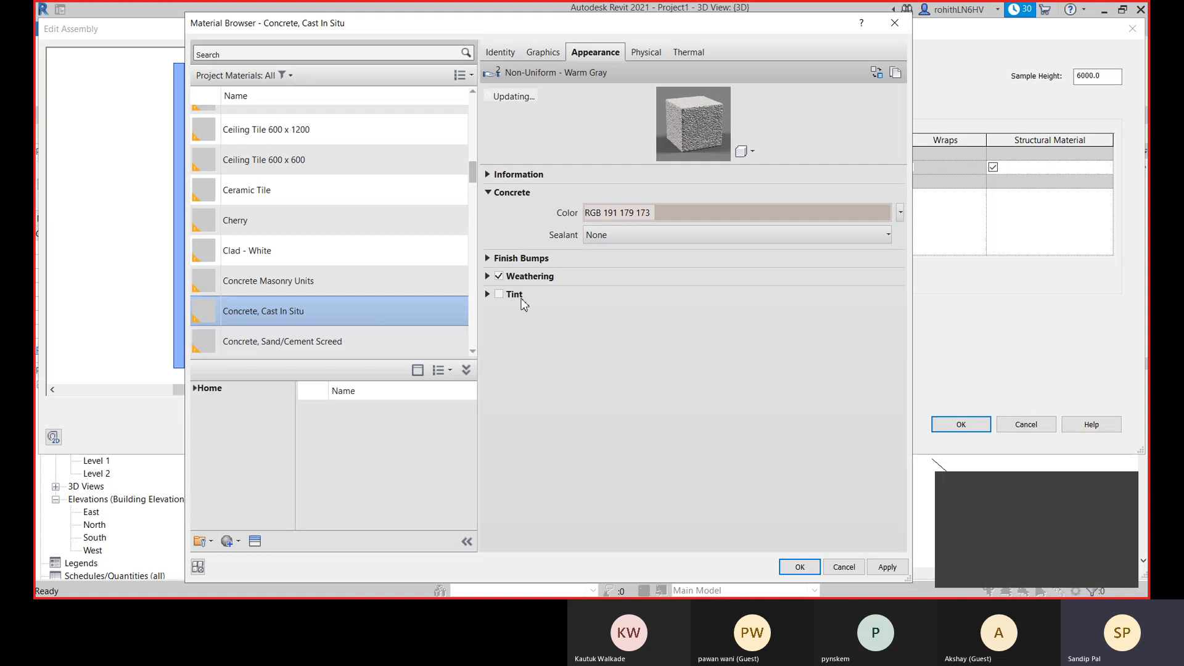
{"action": "left_click", "coordinate": [727, 217]}
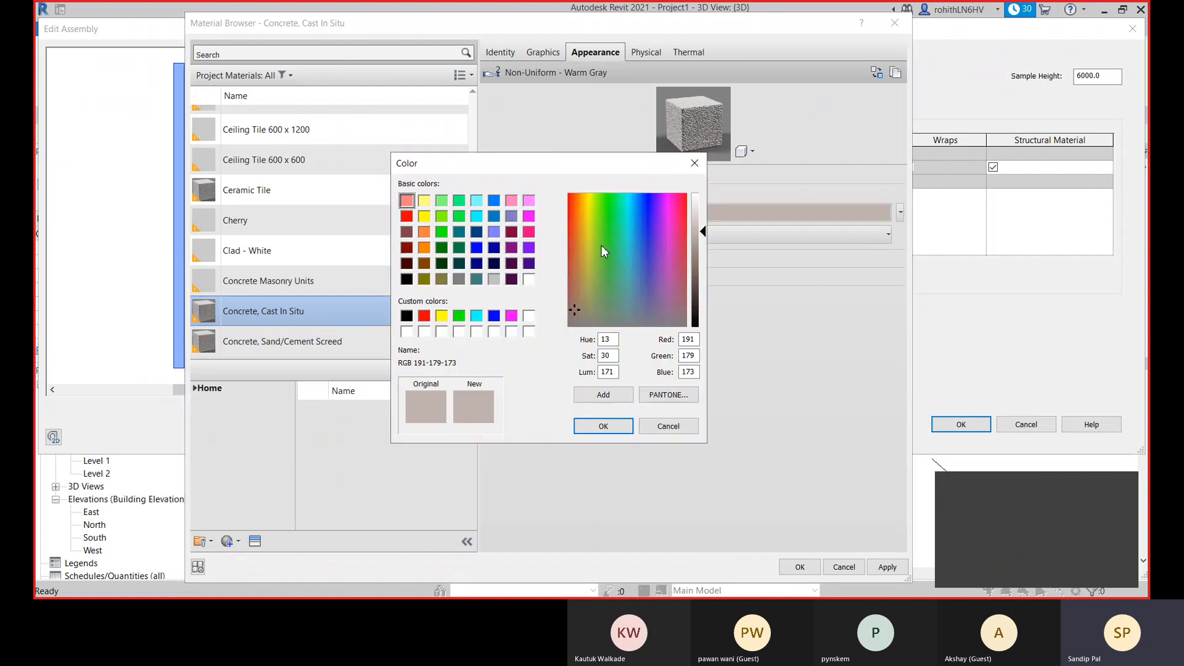
{"action": "left_click", "coordinate": [494, 278]}
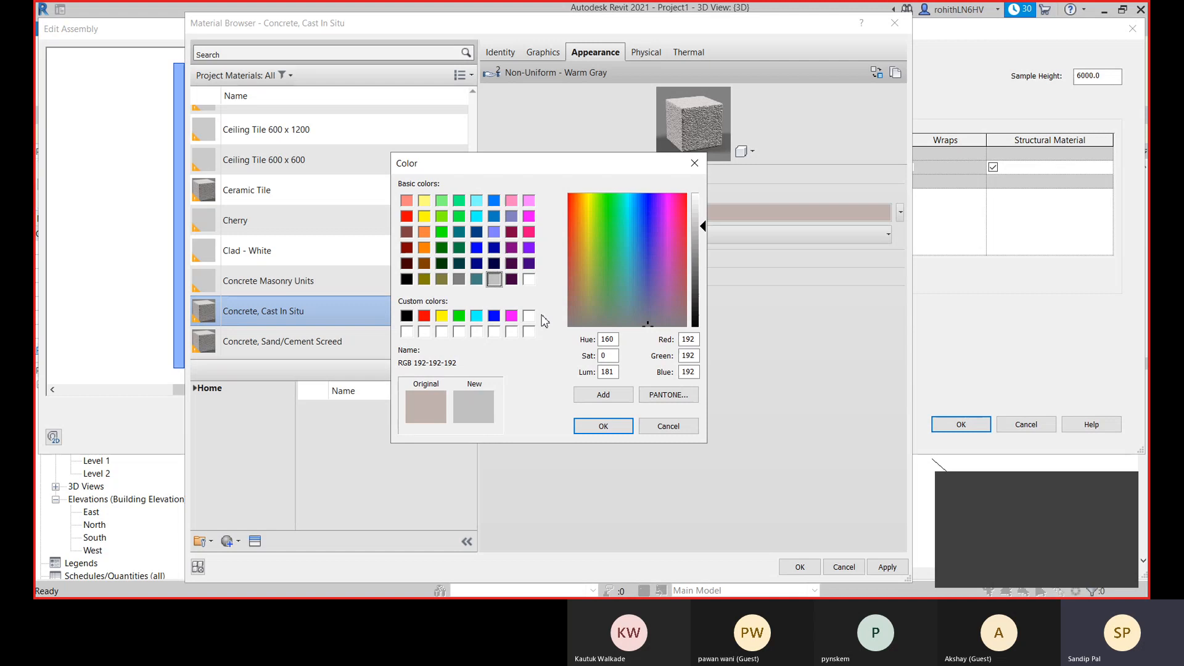
{"action": "left_click", "coordinate": [602, 426]}
- Check the sealant options and expand the finish bump settings of the concrete's appearance
{"action": "left_click", "coordinate": [858, 234]}
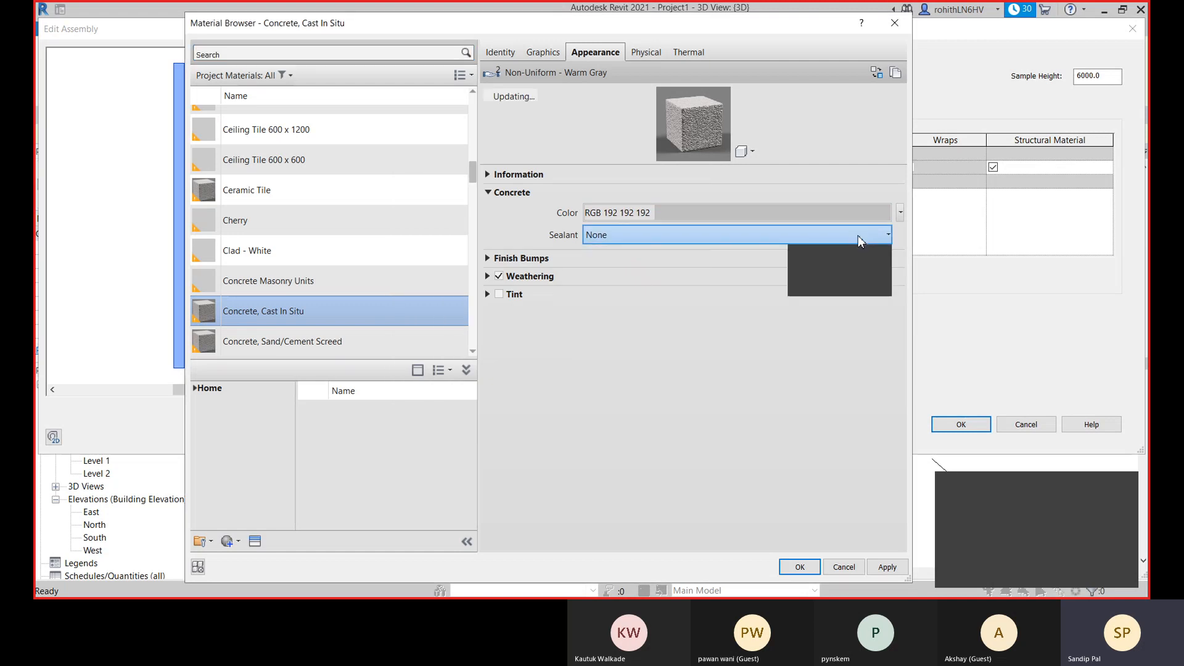
{"action": "left_click", "coordinate": [487, 259]}
{"action": "left_click", "coordinate": [488, 259]}
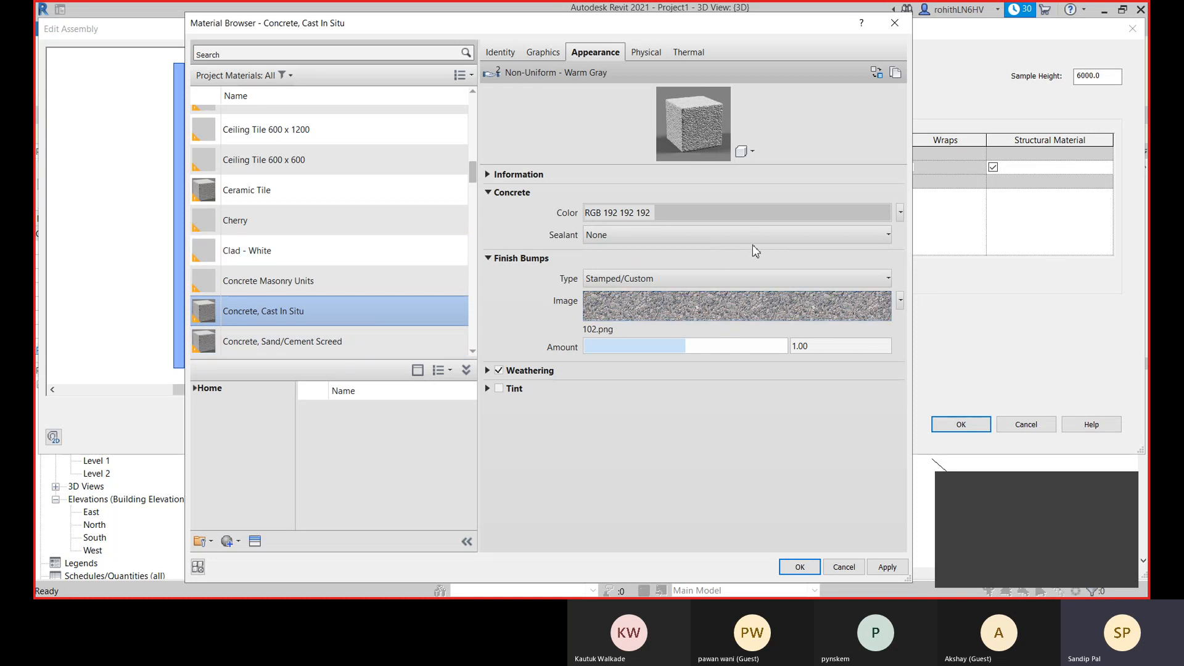
- Check the concrete's sealant options and graphics settings, and accept Concrete, Cast In Situ as the layer material
{"action": "left_click", "coordinate": [770, 241]}
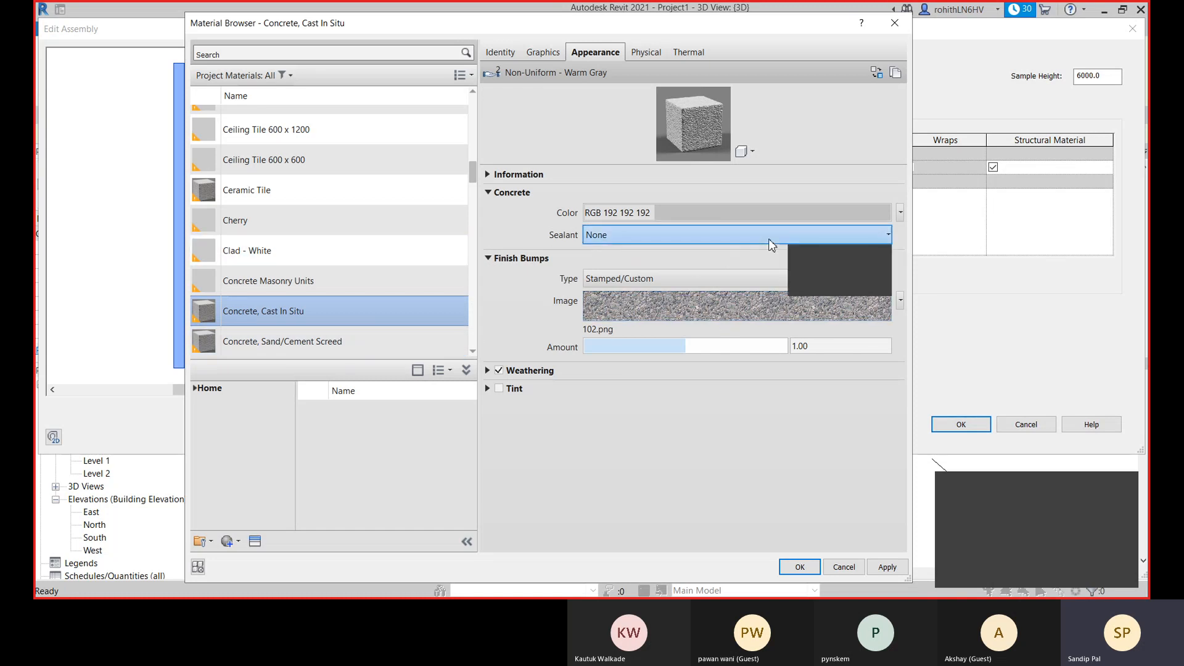
{"action": "left_click", "coordinate": [664, 461]}
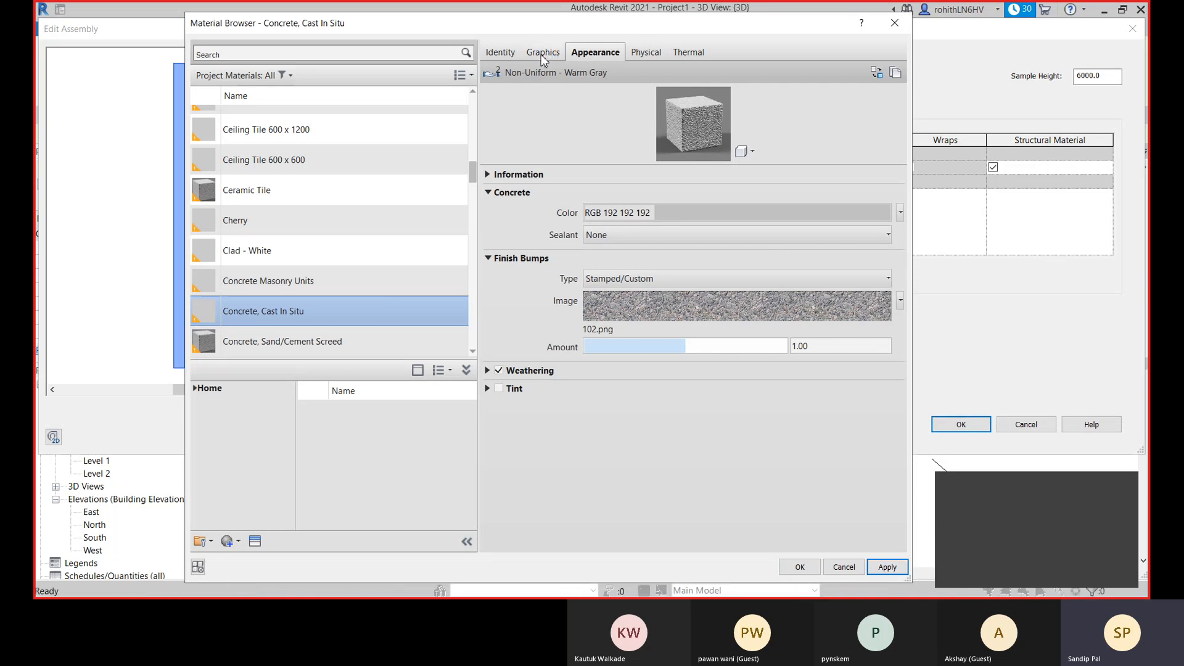
{"action": "left_click", "coordinate": [542, 54]}
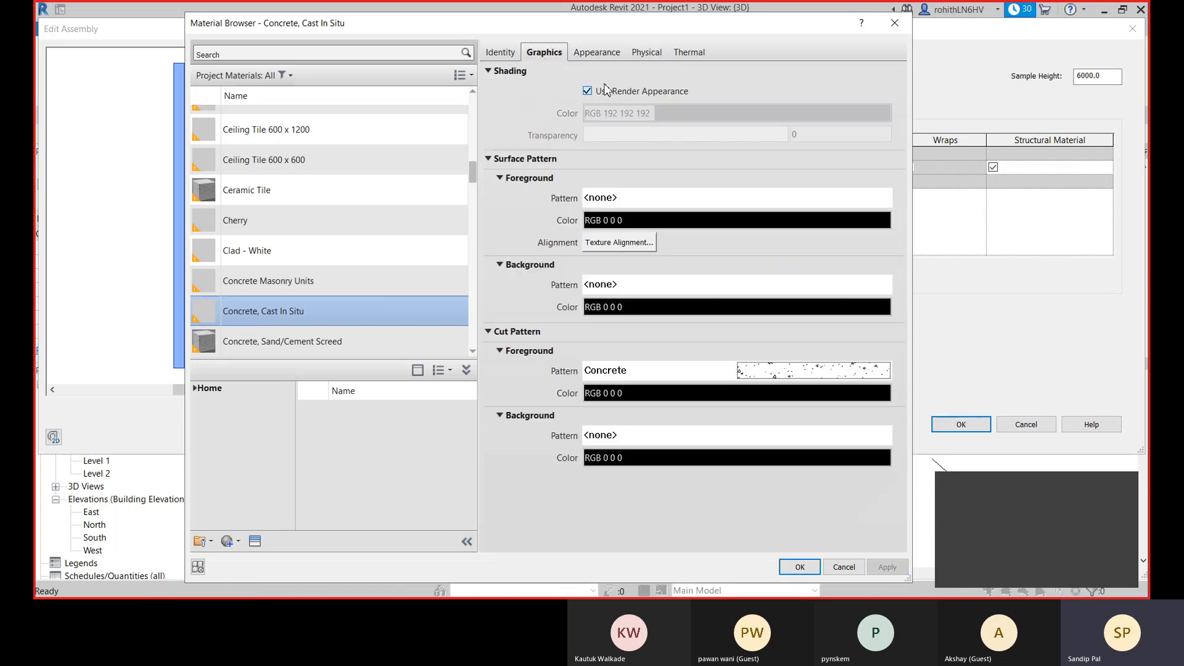
{"action": "left_click", "coordinate": [799, 567]}
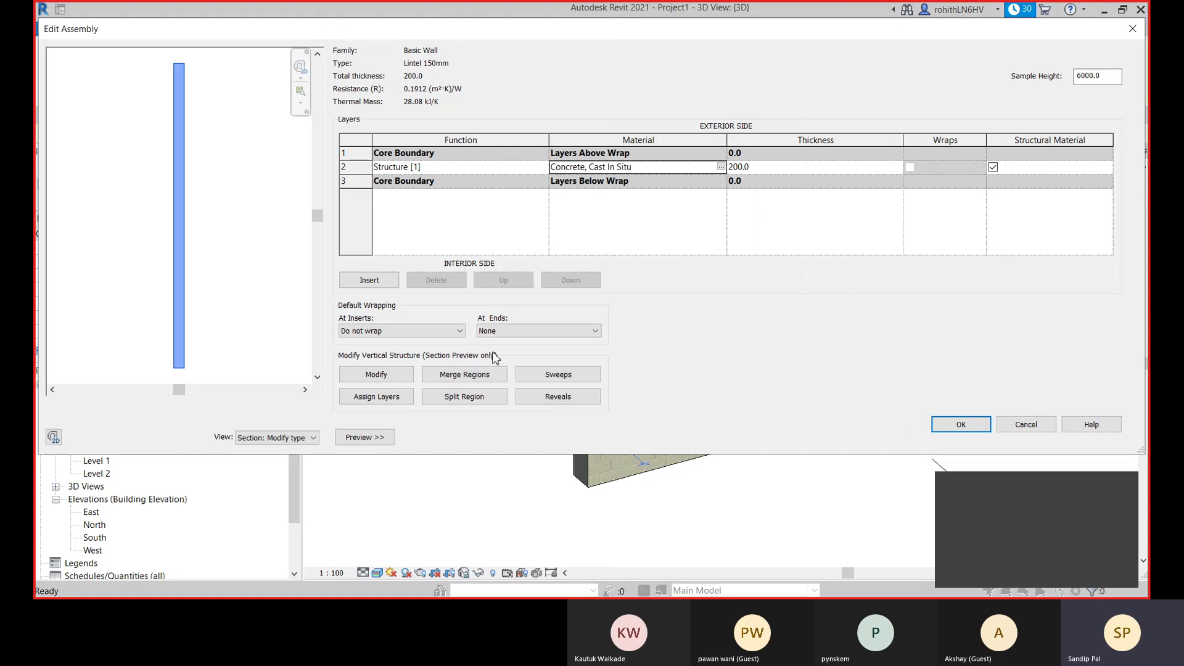
- Set the lintel wall's structure layer thickness to 150 mm and accept the type's properties
{"action": "left_click", "coordinate": [759, 167]}
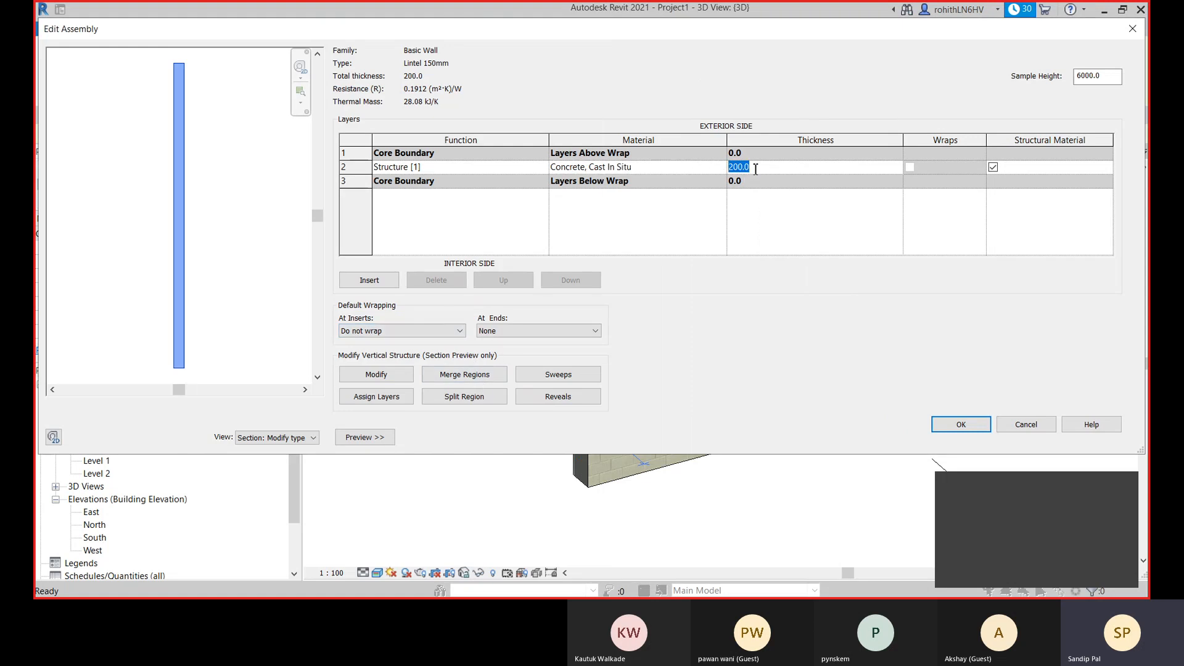
{"action": "type", "text": "150"}
{"action": "key", "text": "Return"}
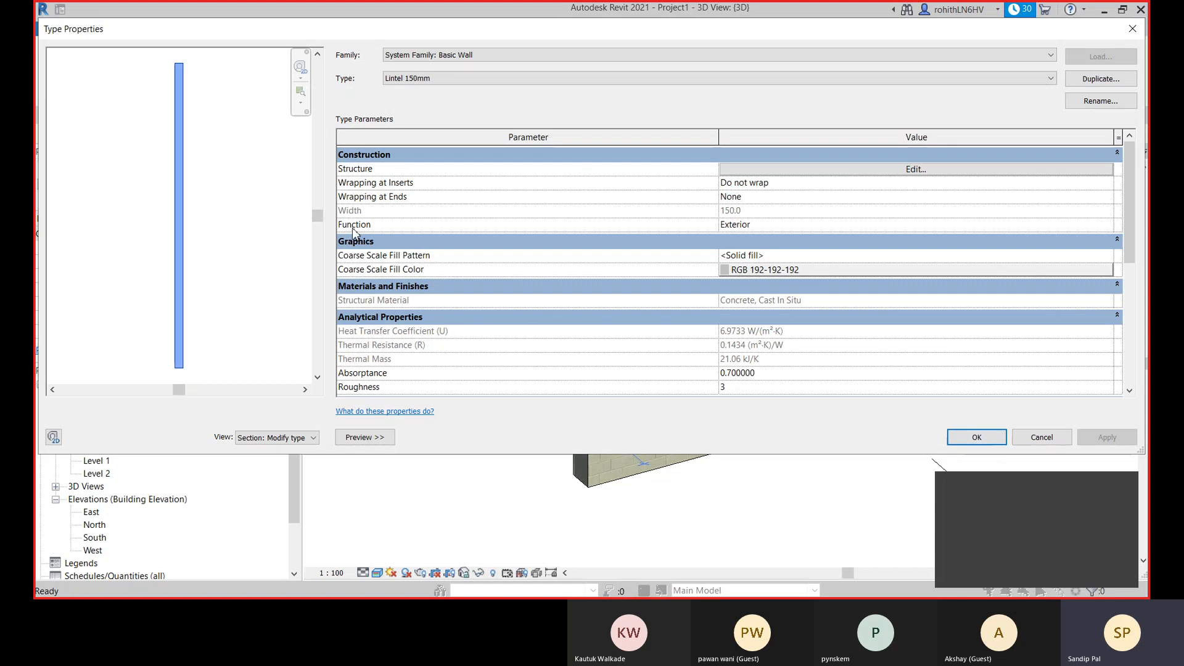
{"action": "left_click", "coordinate": [987, 442]}
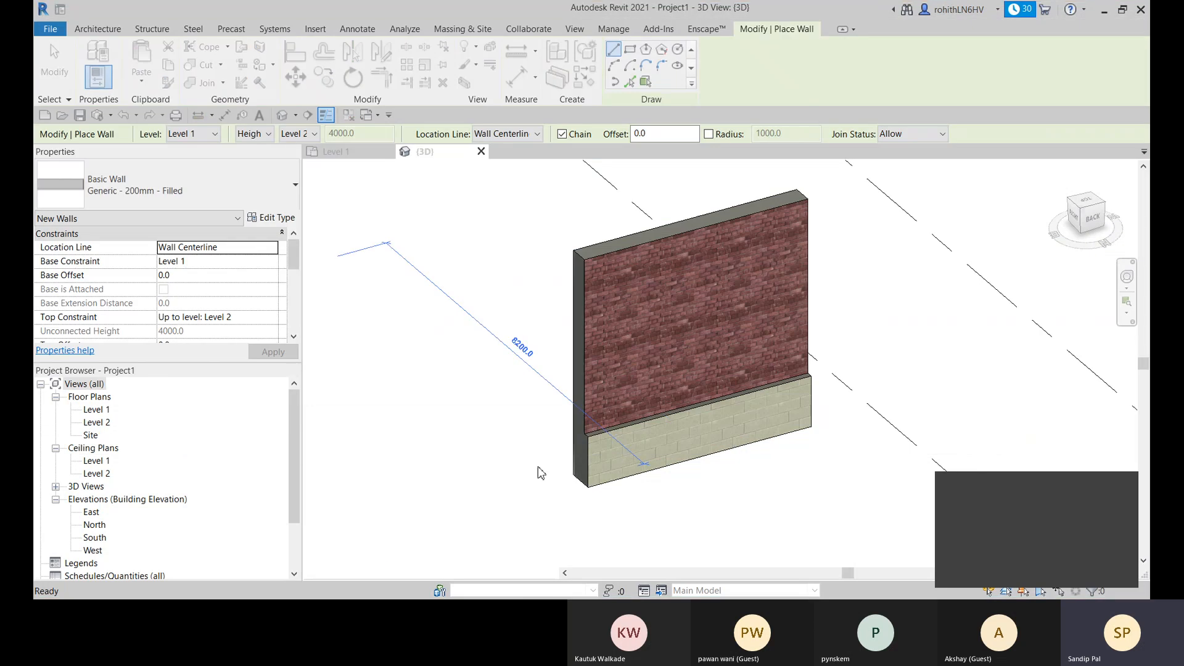
- Browse the available basic, curtain and stacked wall types for placement
{"action": "left_click", "coordinate": [226, 195]}
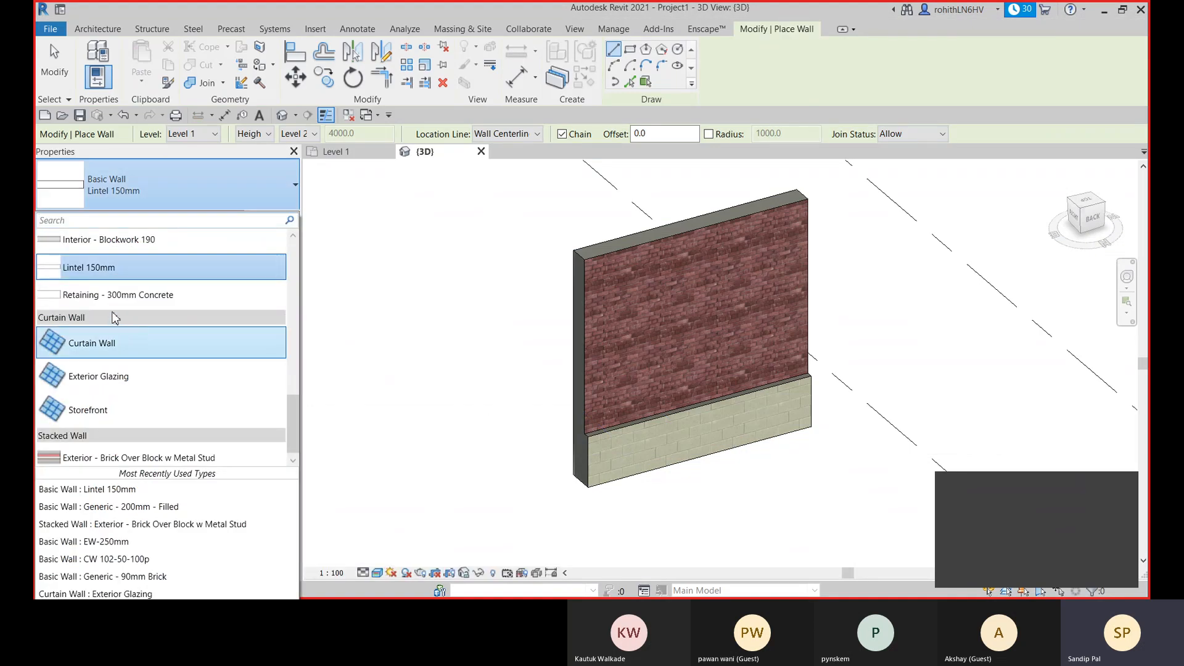
{"action": "scroll", "coordinate": [157, 327], "scroll_direction": "up", "scroll_amount": 2}
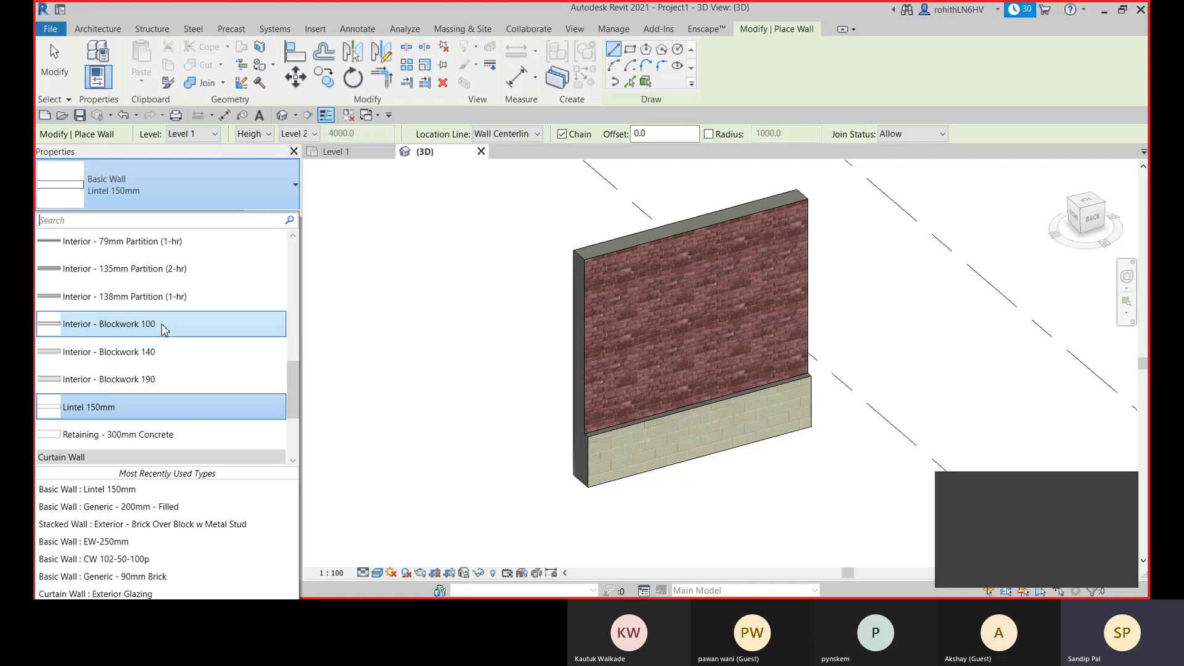
{"action": "scroll", "coordinate": [154, 345], "scroll_direction": "up", "scroll_amount": 2}
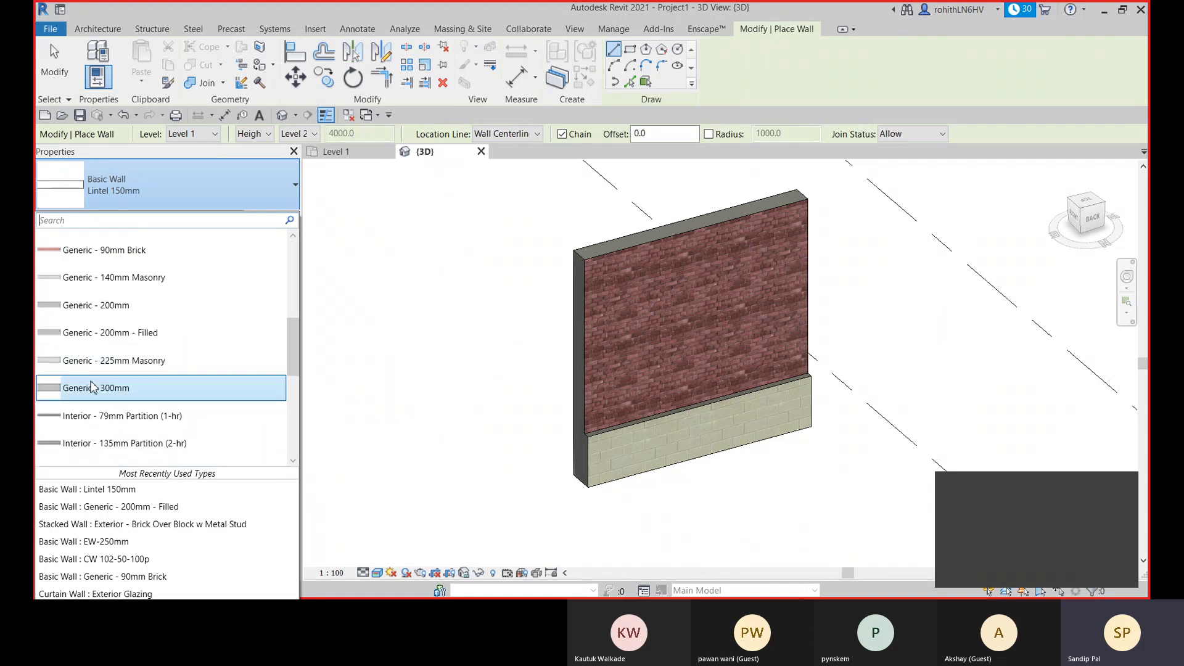
{"action": "scroll", "coordinate": [37, 388], "scroll_direction": "up", "scroll_amount": 2}
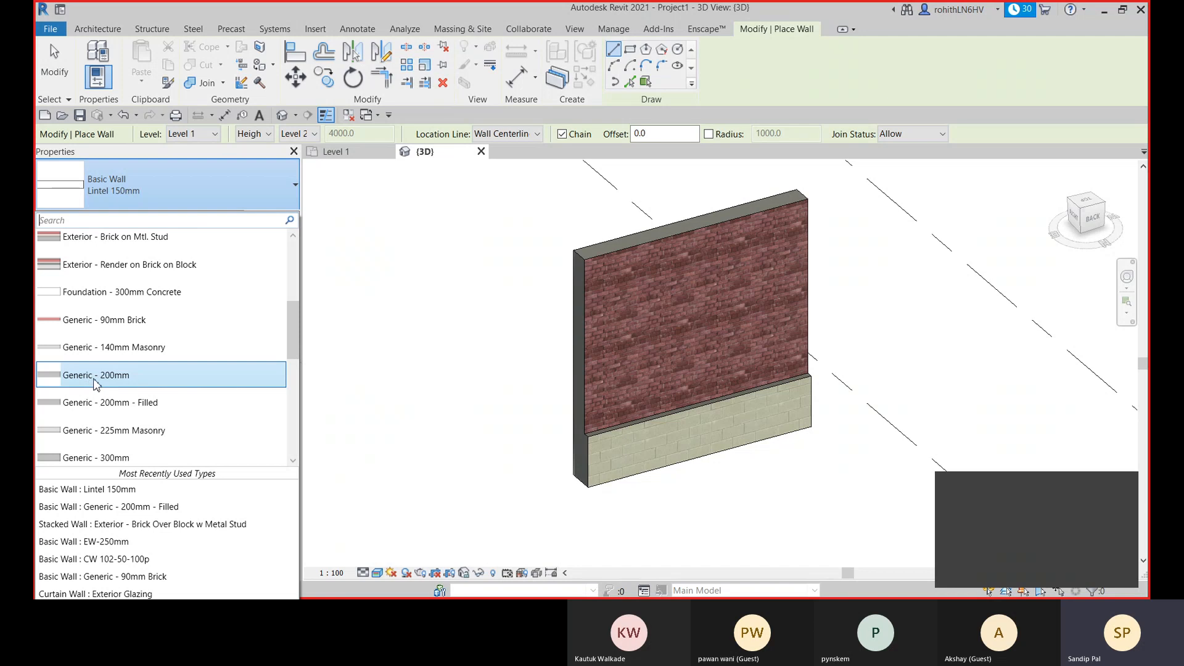
{"action": "scroll", "coordinate": [117, 379], "scroll_direction": "up", "scroll_amount": 1}
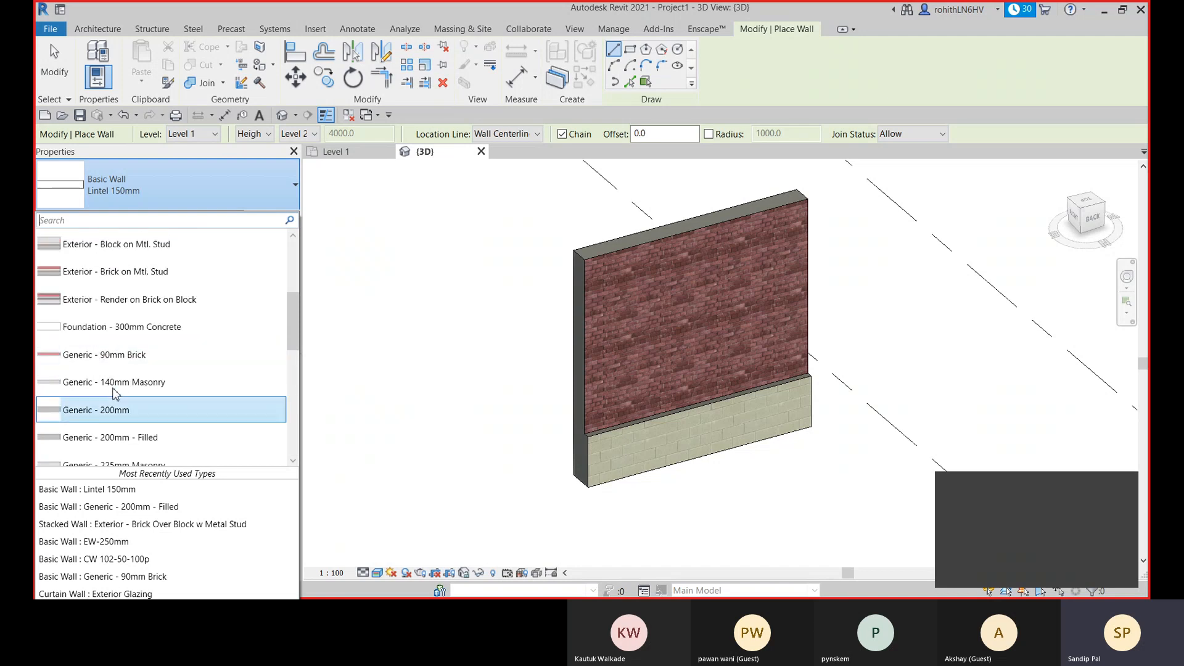
{"action": "scroll", "coordinate": [142, 370], "scroll_direction": "down", "scroll_amount": 6}
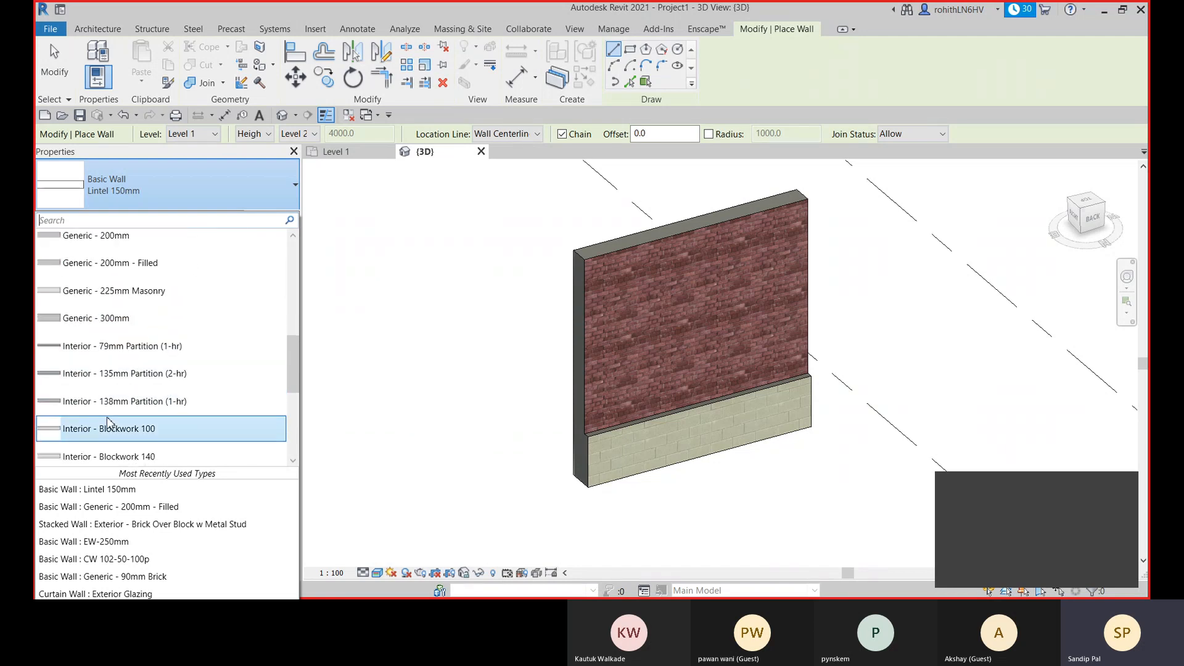
{"action": "scroll", "coordinate": [111, 400], "scroll_direction": "up", "scroll_amount": 9}
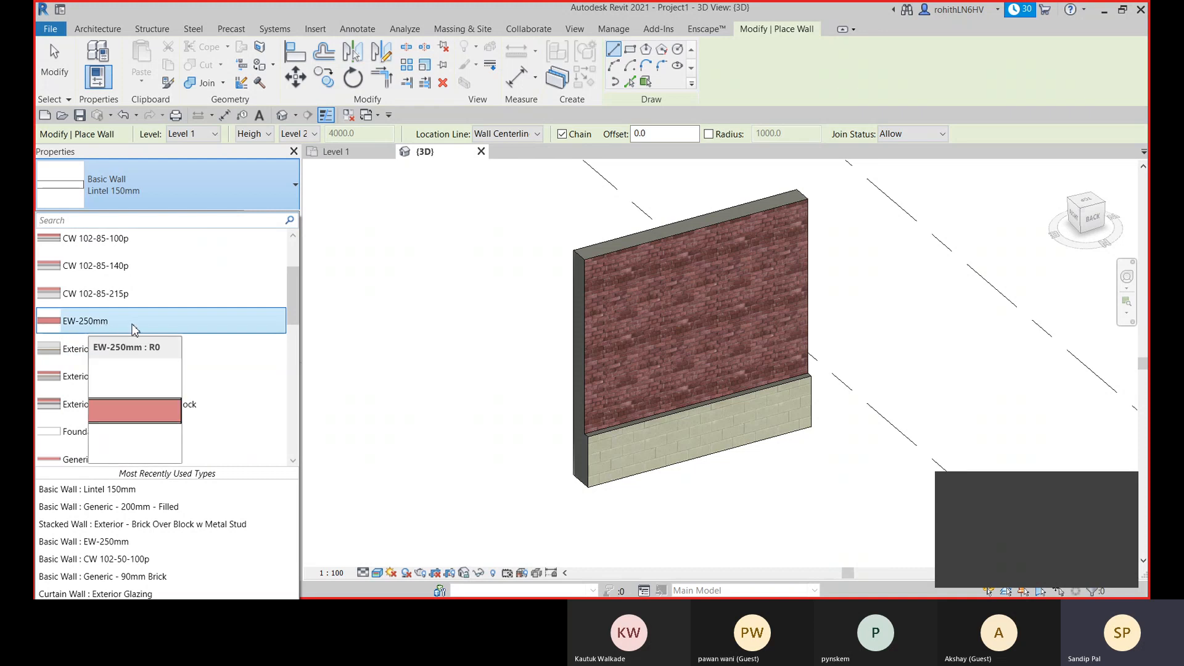
{"action": "left_click", "coordinate": [297, 186]}
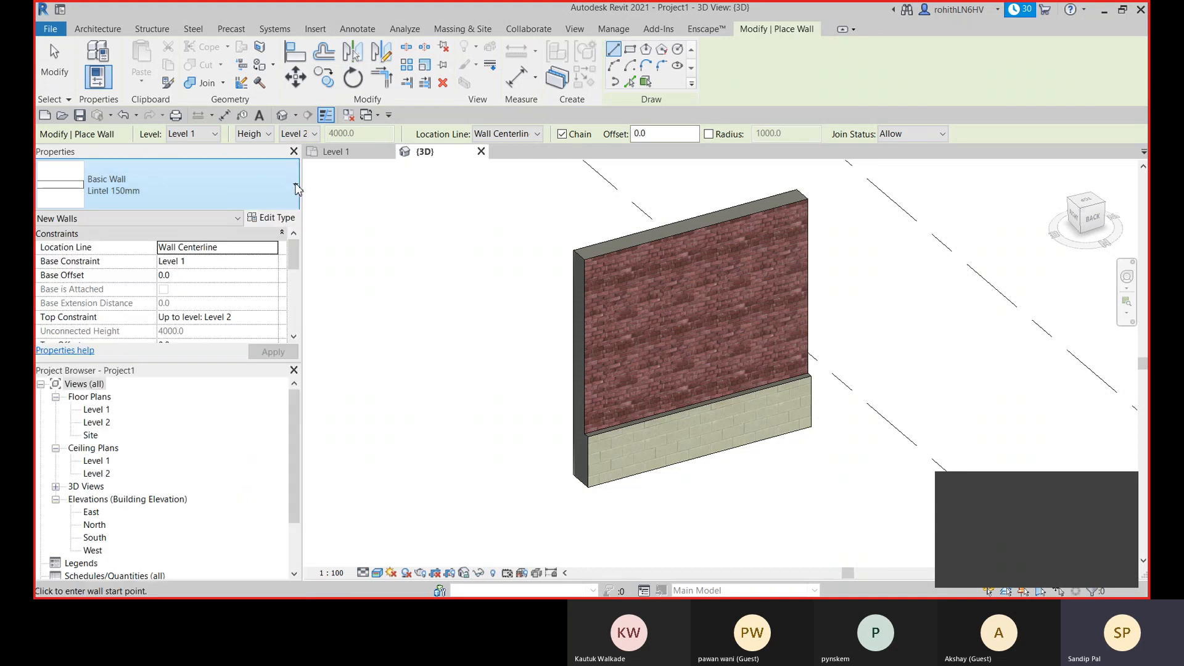
- Choose the stacked wall type Exterior - Brick Over Block w Metal Stud and duplicate it under the name EW with Lintel
{"action": "left_click", "coordinate": [244, 202]}
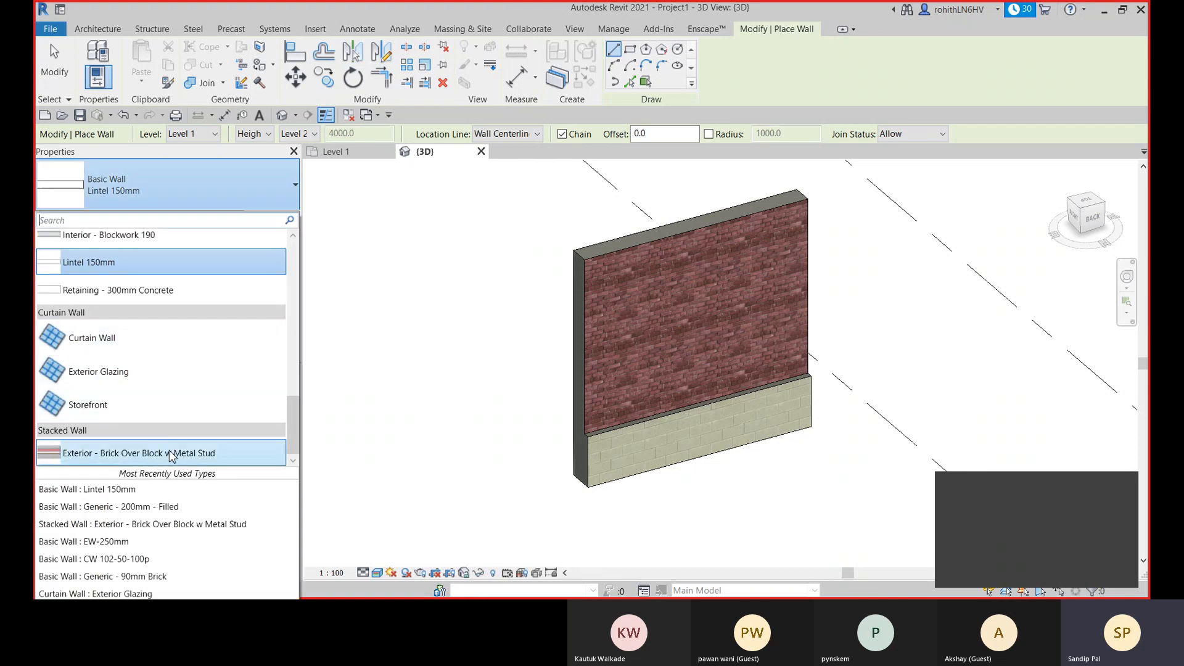
{"action": "left_click", "coordinate": [171, 455]}
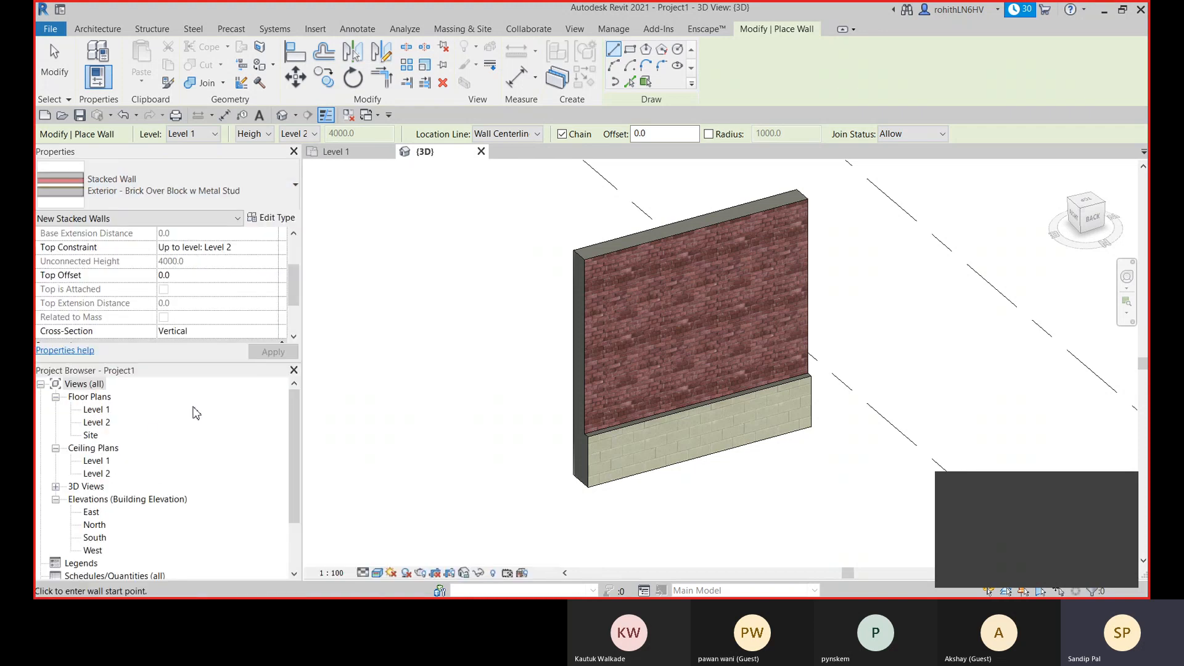
{"action": "left_click", "coordinate": [271, 218]}
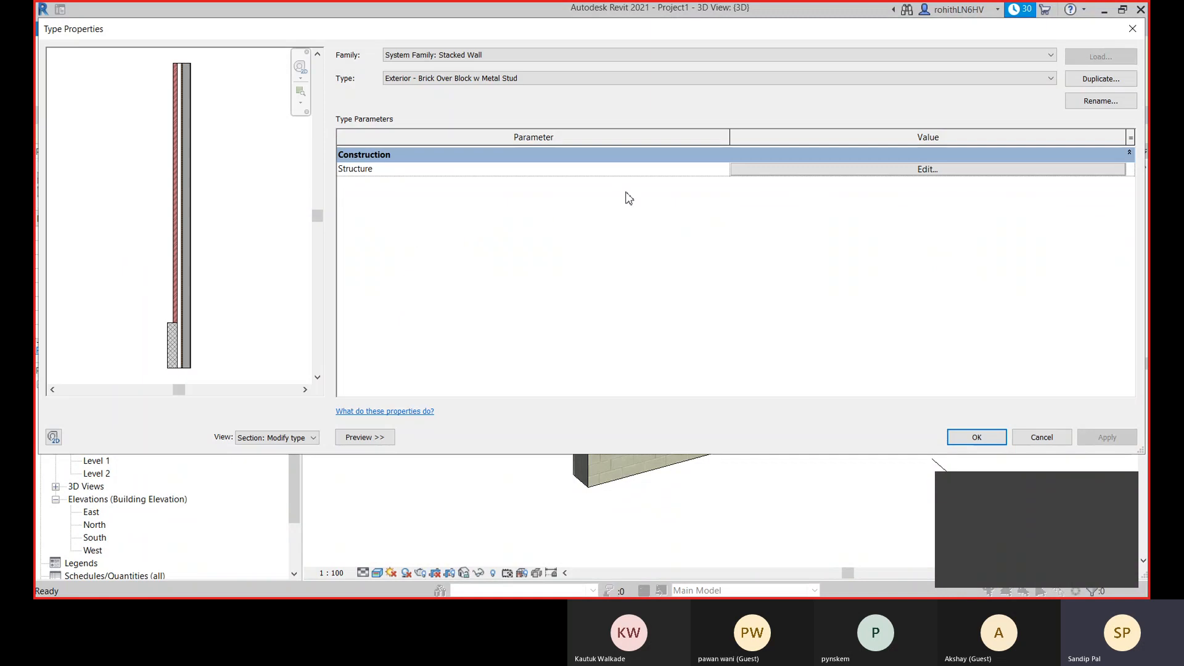
{"action": "left_click_drag", "start_coordinate": [811, 31], "coordinate": [228, 148]}
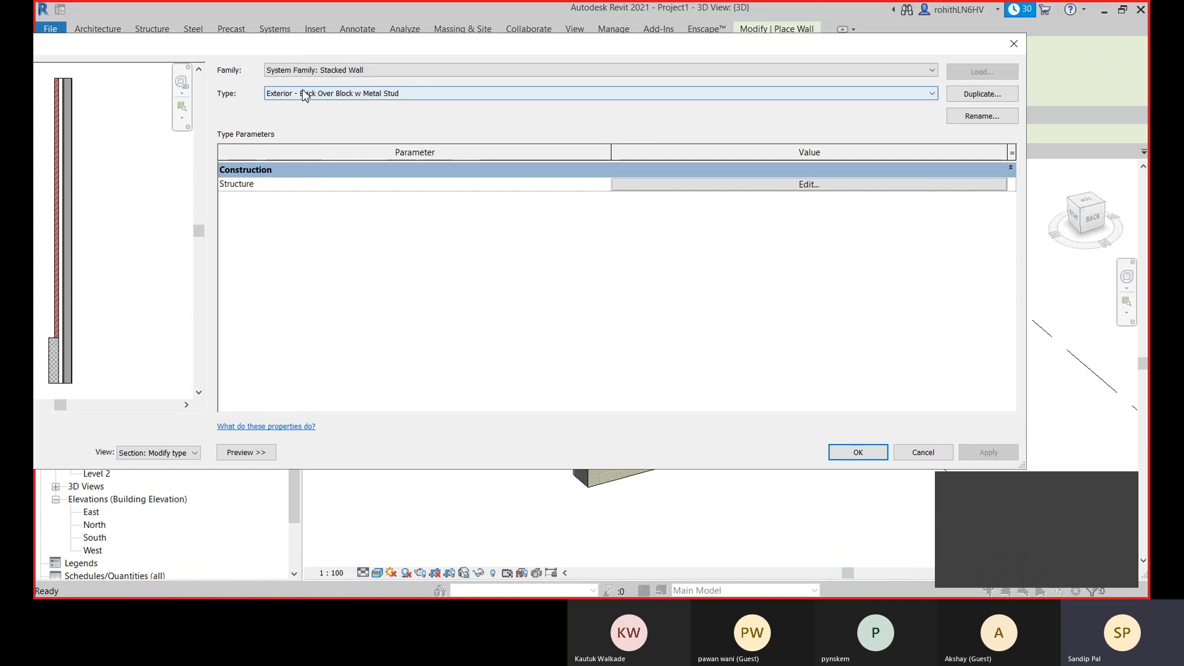
{"action": "left_click", "coordinate": [981, 94]}
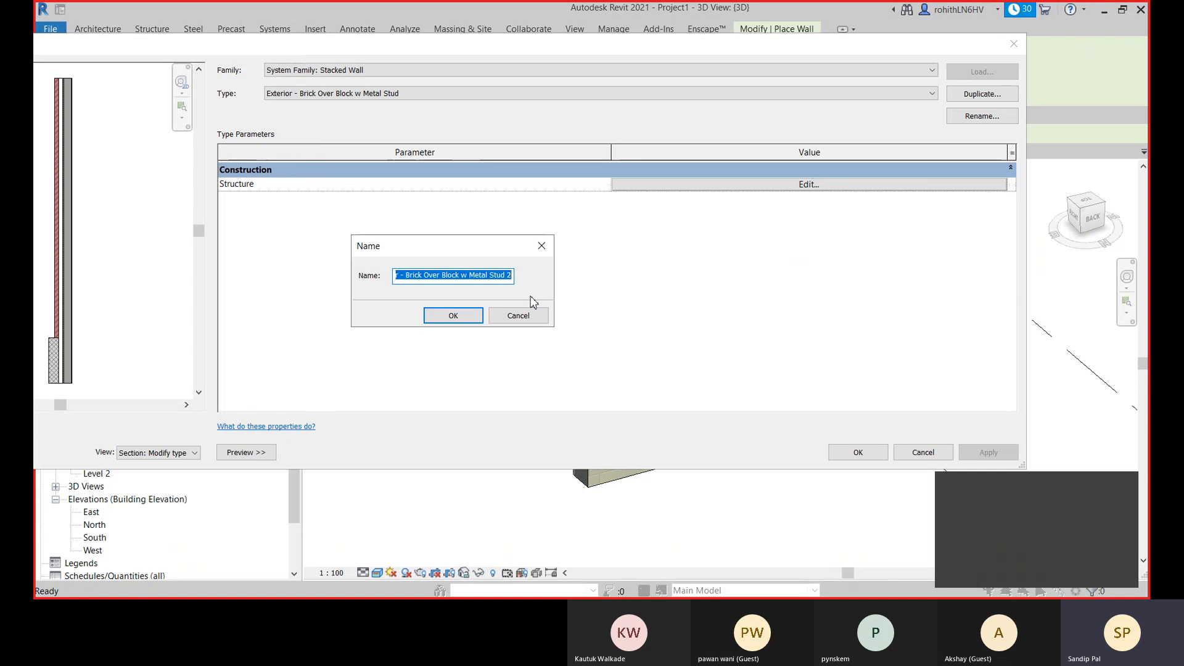
{"action": "type", "text": "EW wi"}
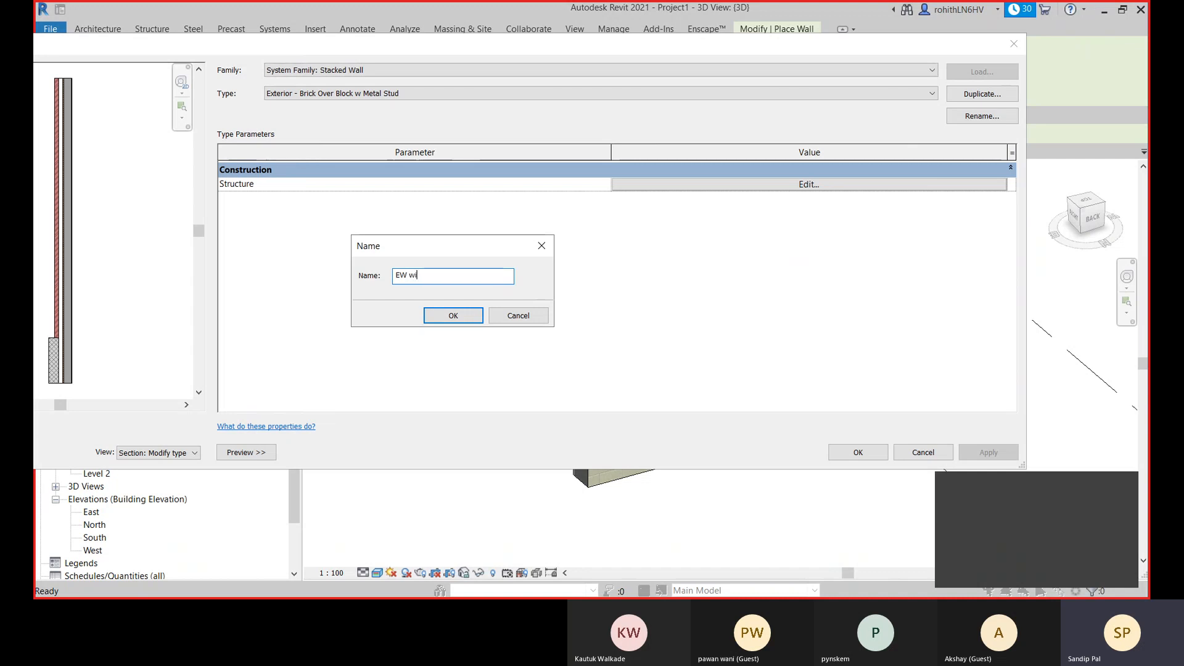
{"action": "type", "text": "th Lintel"}
{"action": "left_click", "coordinate": [454, 316]}
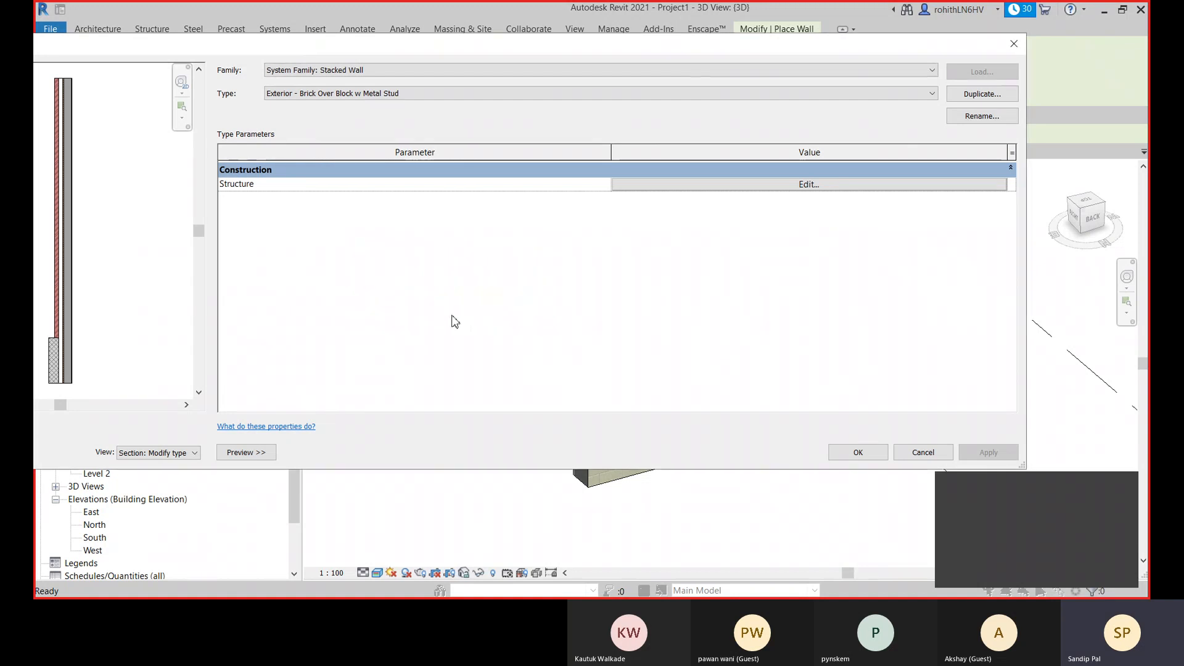
- Open the EW with Lintel structure and change its lower wall from Exterior - Block on Mtl. Stud to EW-250mm
{"action": "left_click", "coordinate": [684, 186]}
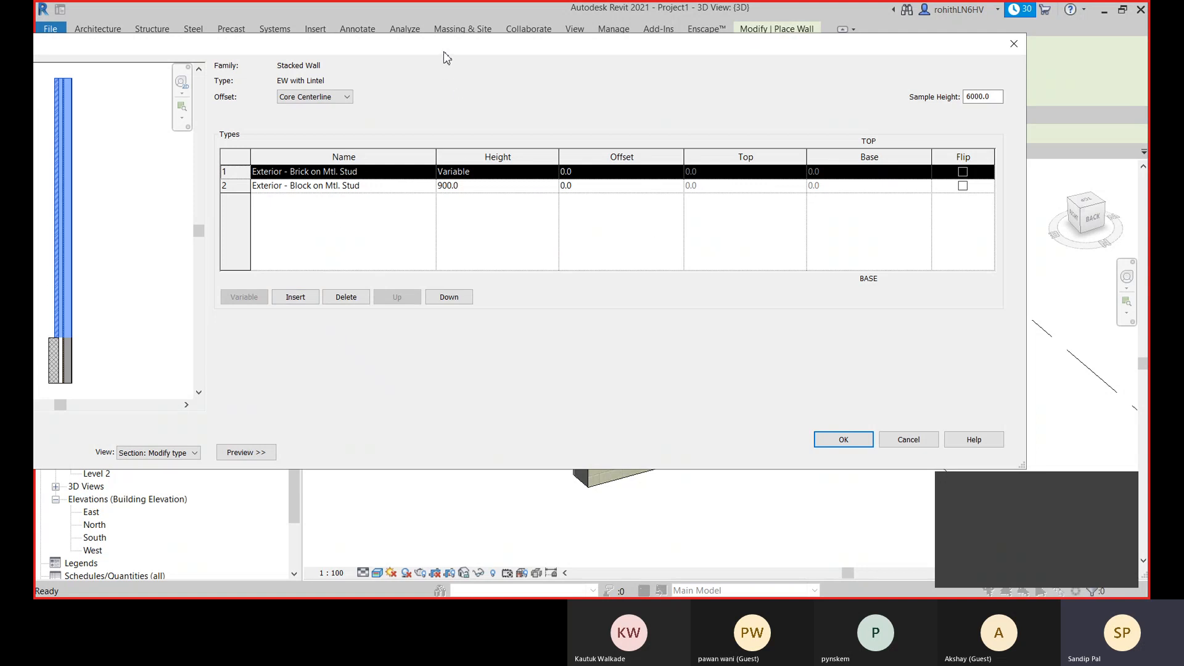
{"action": "left_click_drag", "start_coordinate": [443, 52], "coordinate": [536, 45]}
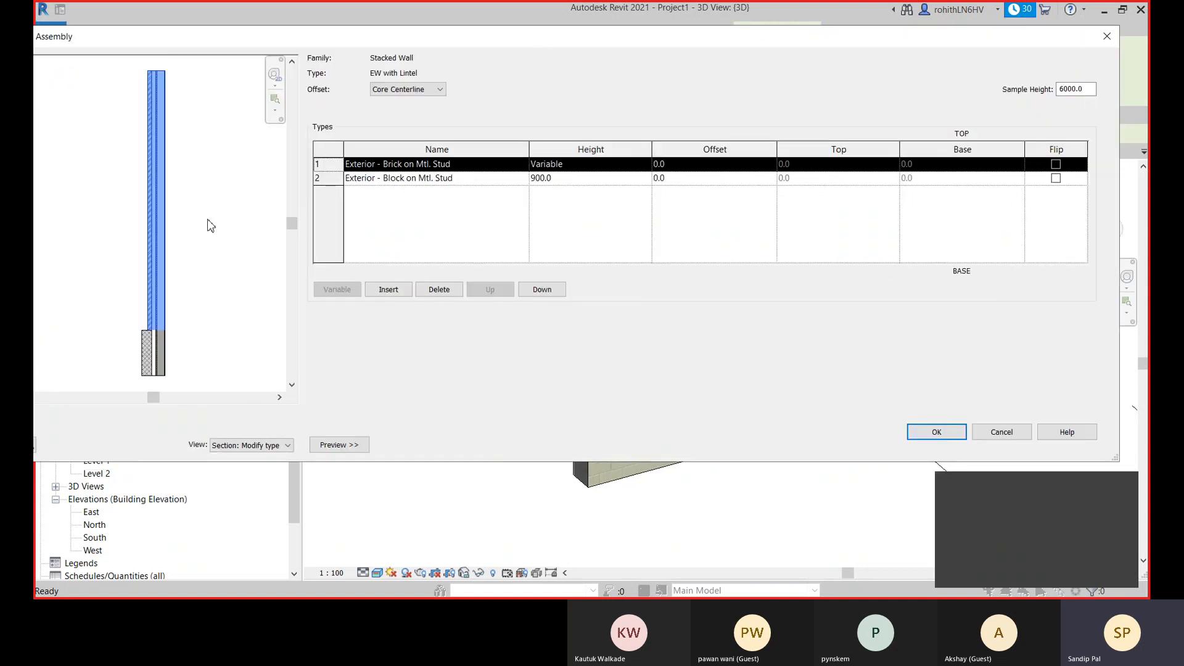
{"action": "left_click", "coordinate": [338, 183]}
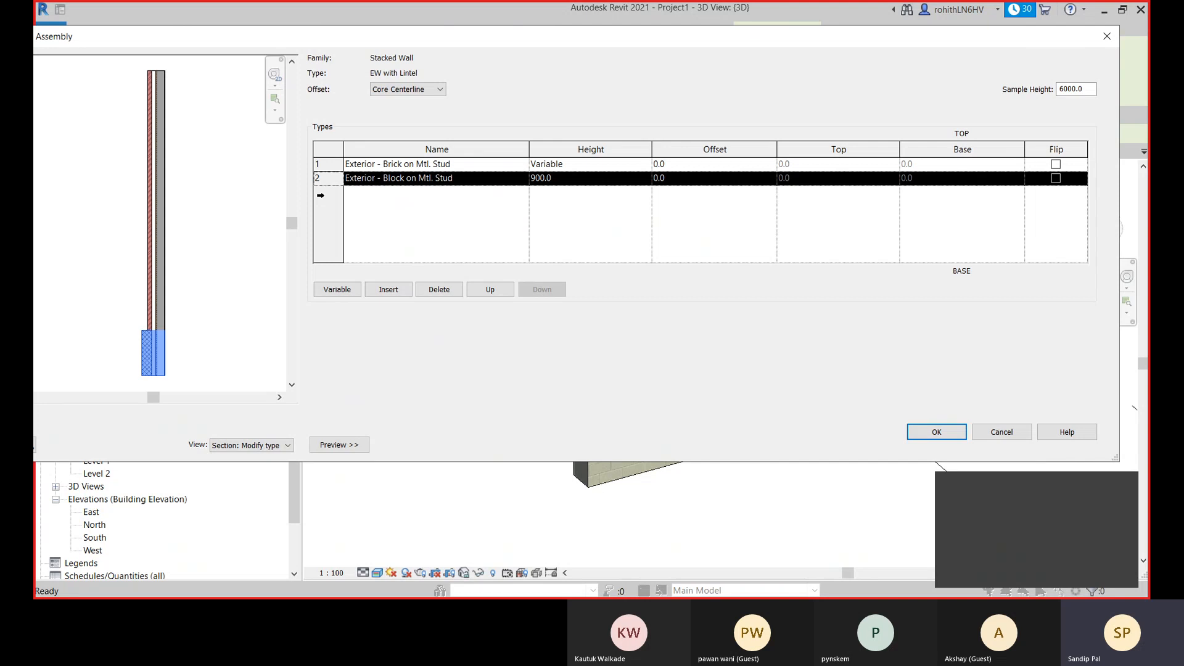
{"action": "left_click", "coordinate": [525, 183]}
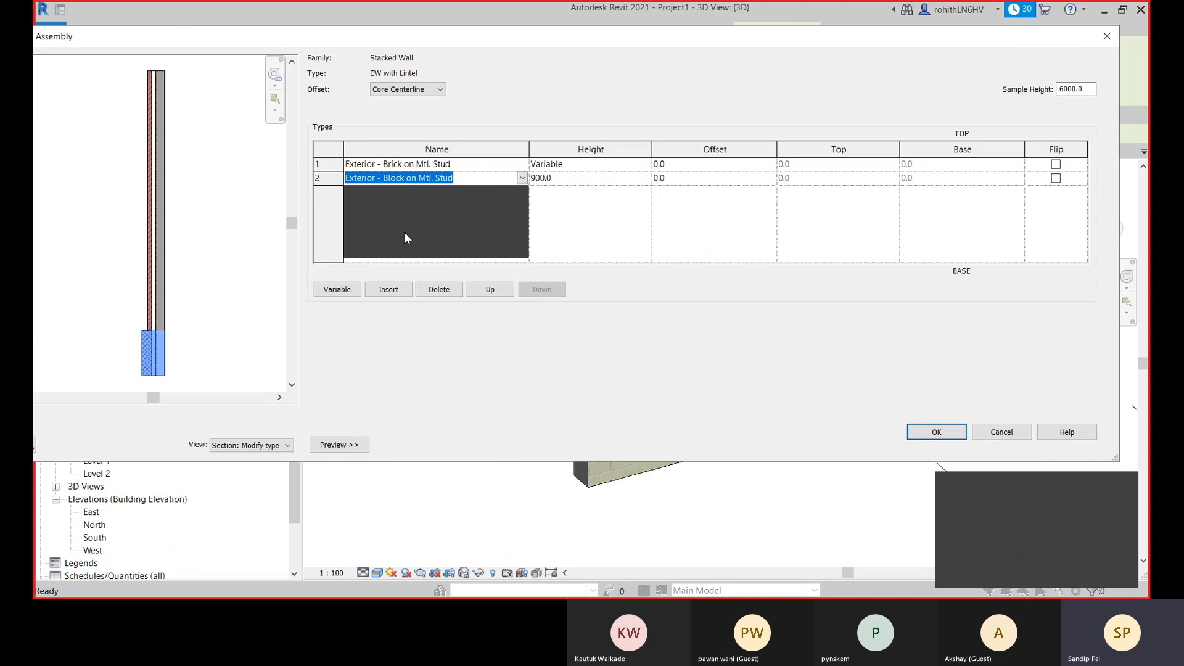
{"action": "left_click", "coordinate": [372, 237]}
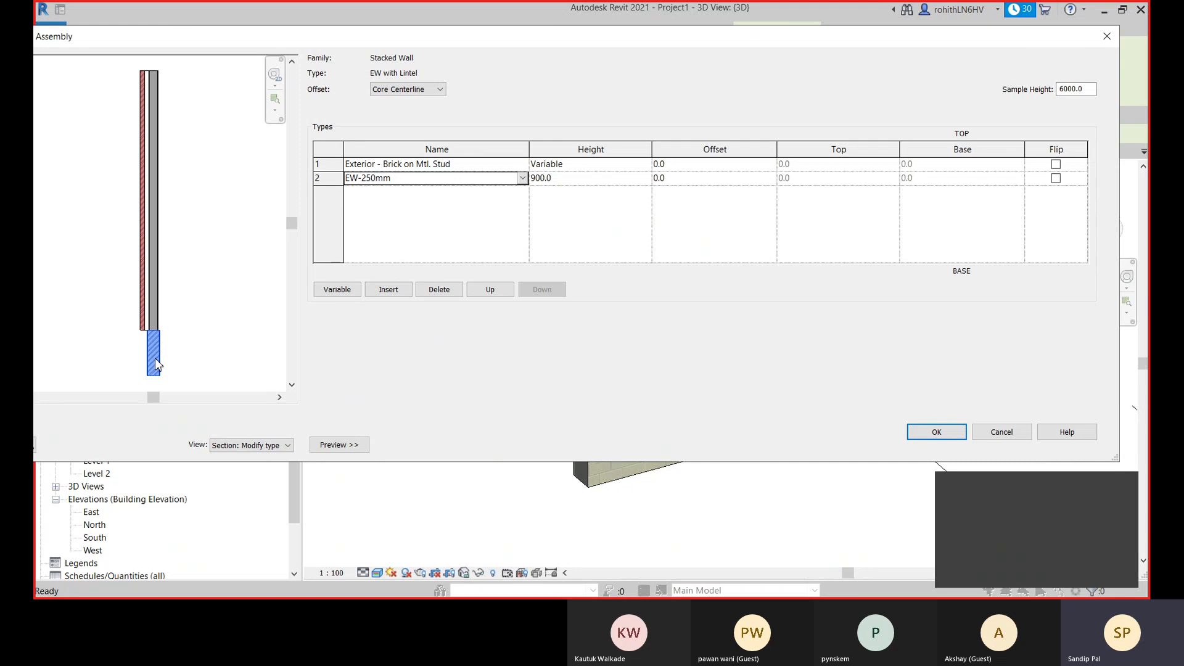
- Set the height of the EW-250mm wall at the base of the stack to 2100 mm
{"action": "scroll", "coordinate": [154, 357], "scroll_direction": "up", "scroll_amount": 3}
{"action": "middle_click_drag", "start_coordinate": [171, 283], "coordinate": [177, 320]}
{"action": "scroll", "coordinate": [184, 269], "scroll_direction": "down", "scroll_amount": 2}
{"action": "scroll", "coordinate": [163, 282], "scroll_direction": "down", "scroll_amount": 1}
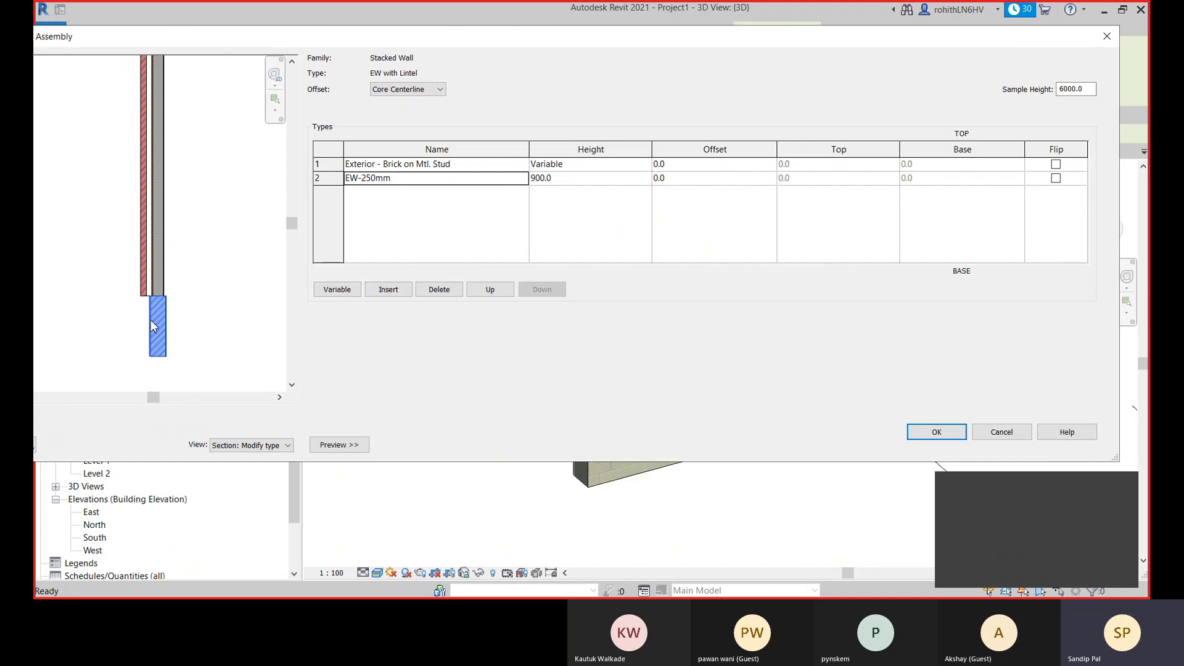
{"action": "left_click", "coordinate": [578, 183]}
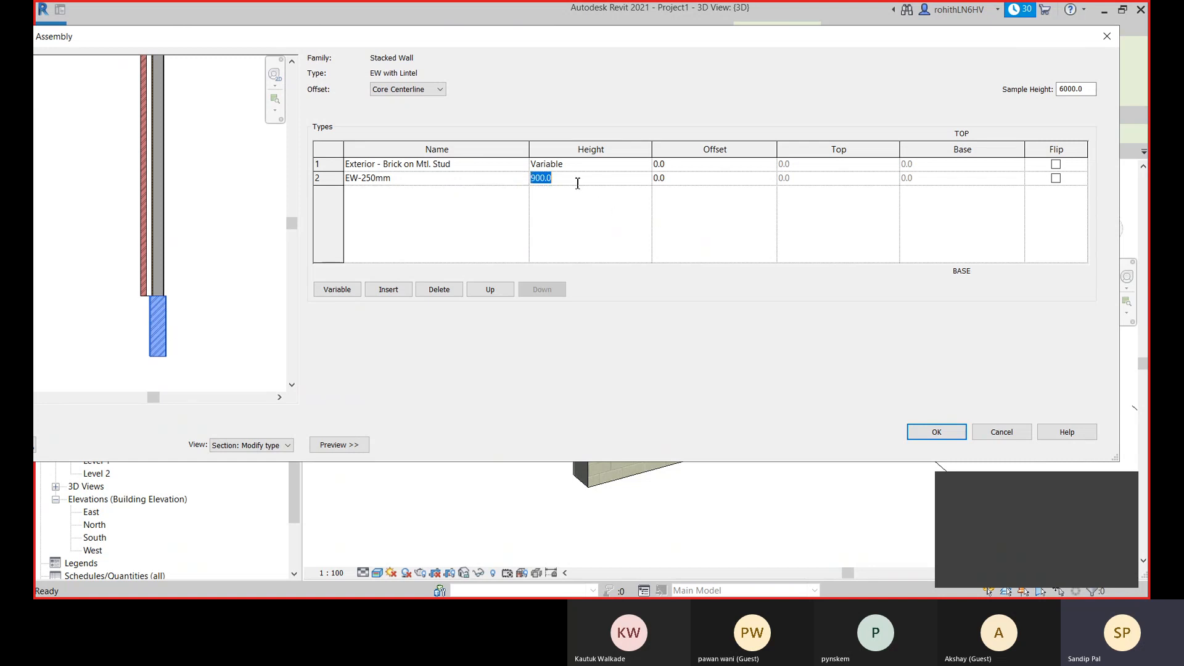
{"action": "type", "text": "2100"}
{"action": "left_click", "coordinate": [577, 233]}
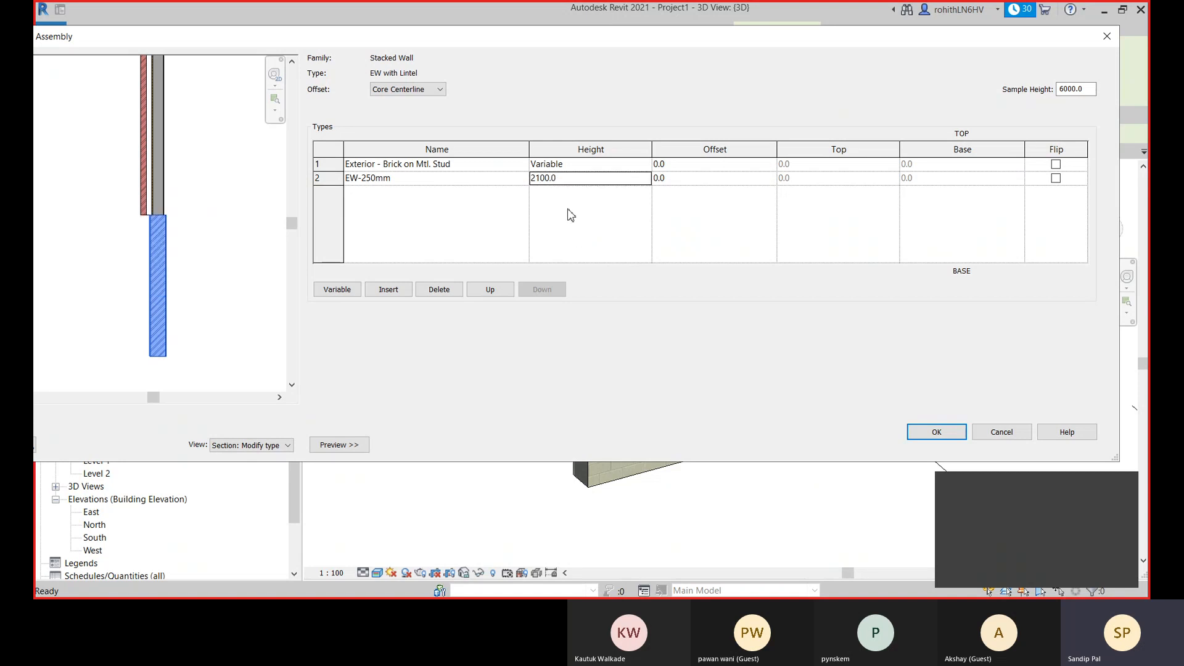
- Insert a wall segment between the upper brick wall and EW-250mm, and assign it the Lintel 150mm type
{"action": "left_click", "coordinate": [333, 166]}
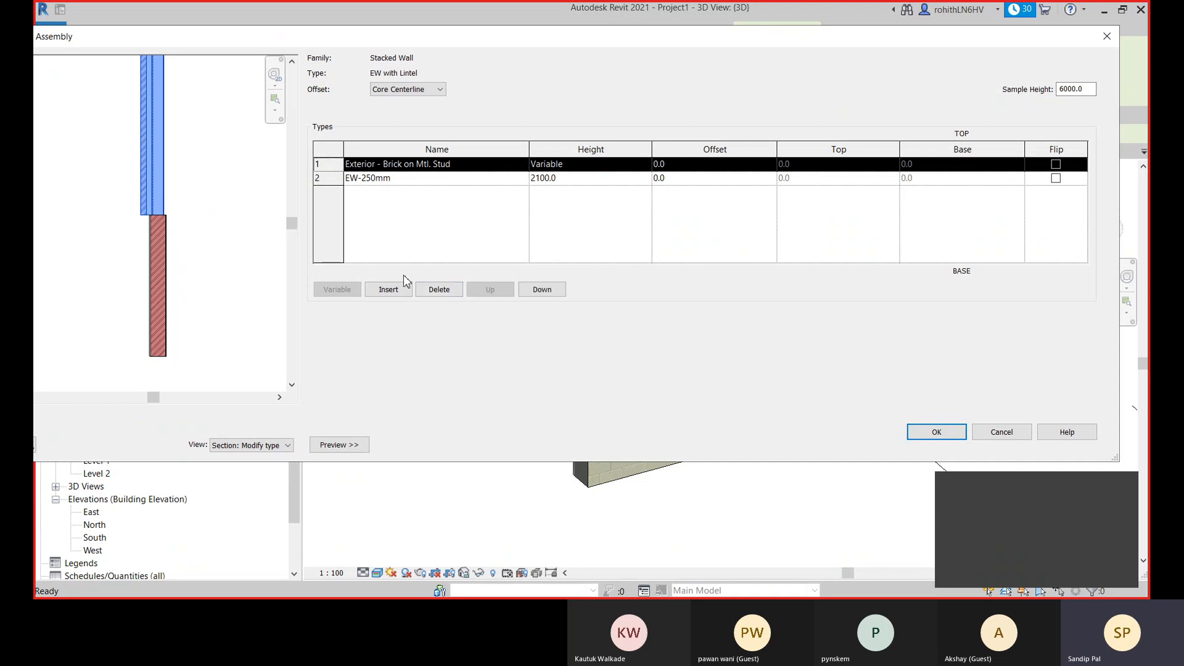
{"action": "left_click", "coordinate": [389, 290]}
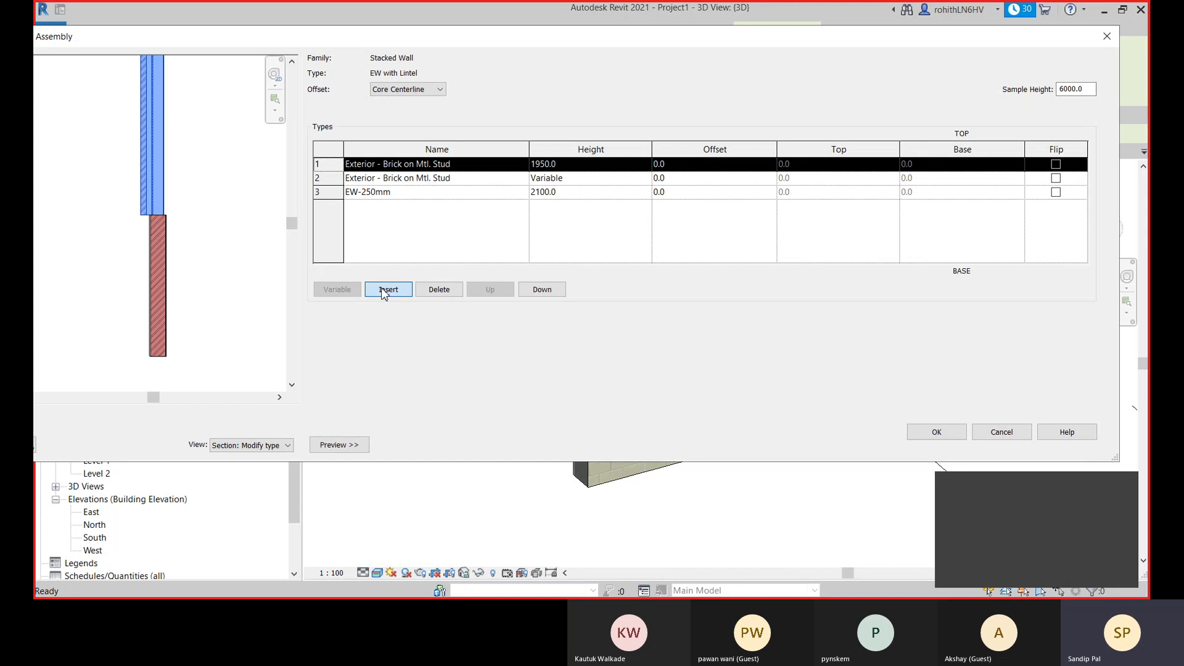
{"action": "left_click", "coordinate": [536, 291]}
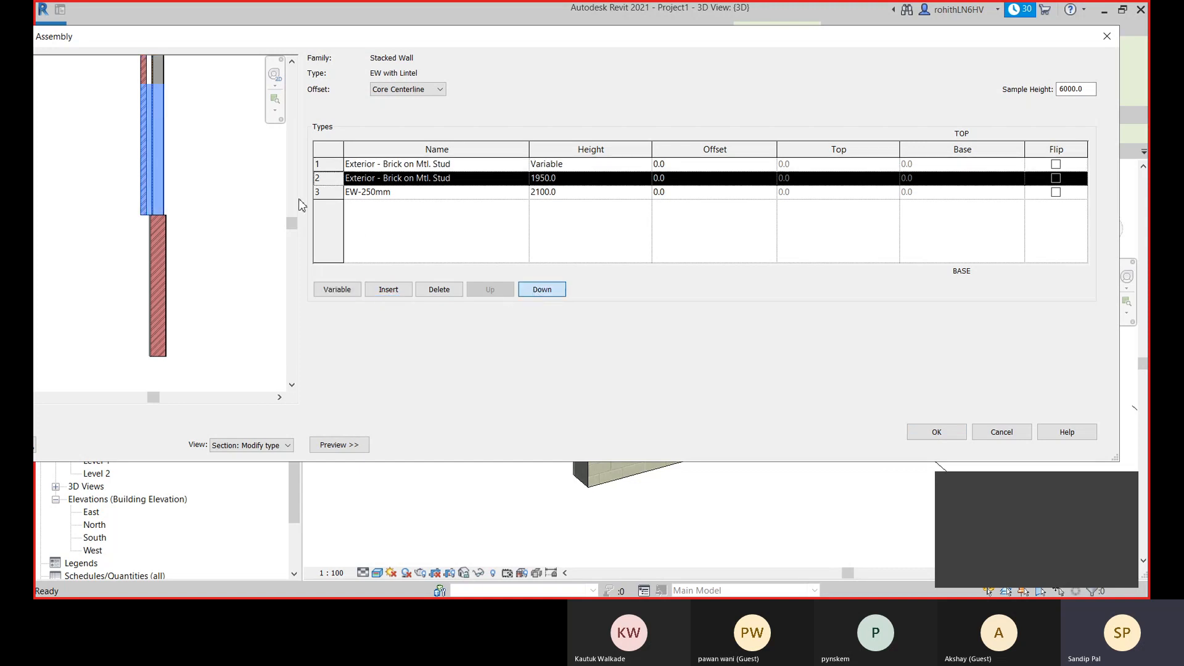
{"action": "left_click", "coordinate": [521, 182]}
{"action": "left_click", "coordinate": [522, 180]}
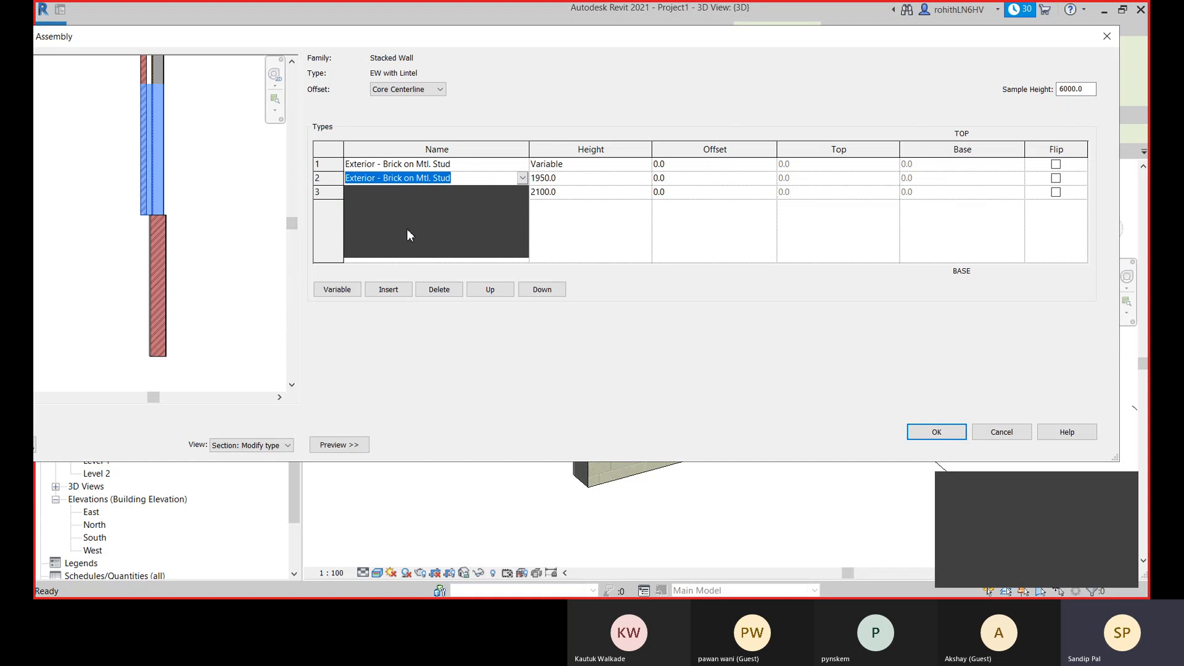
{"action": "left_click", "coordinate": [368, 235]}
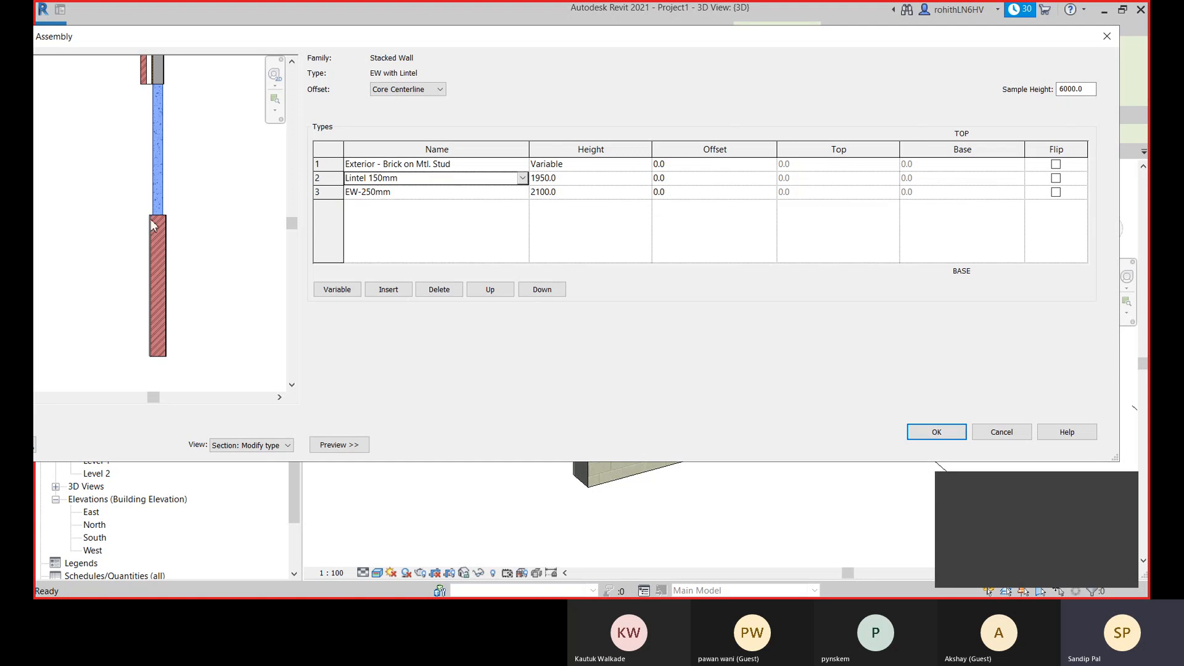
- Change the top wall of the EW with Lintel stack from Exterior - Brick on Mtl. Stud to EW-250mm
{"action": "left_click", "coordinate": [565, 178]}
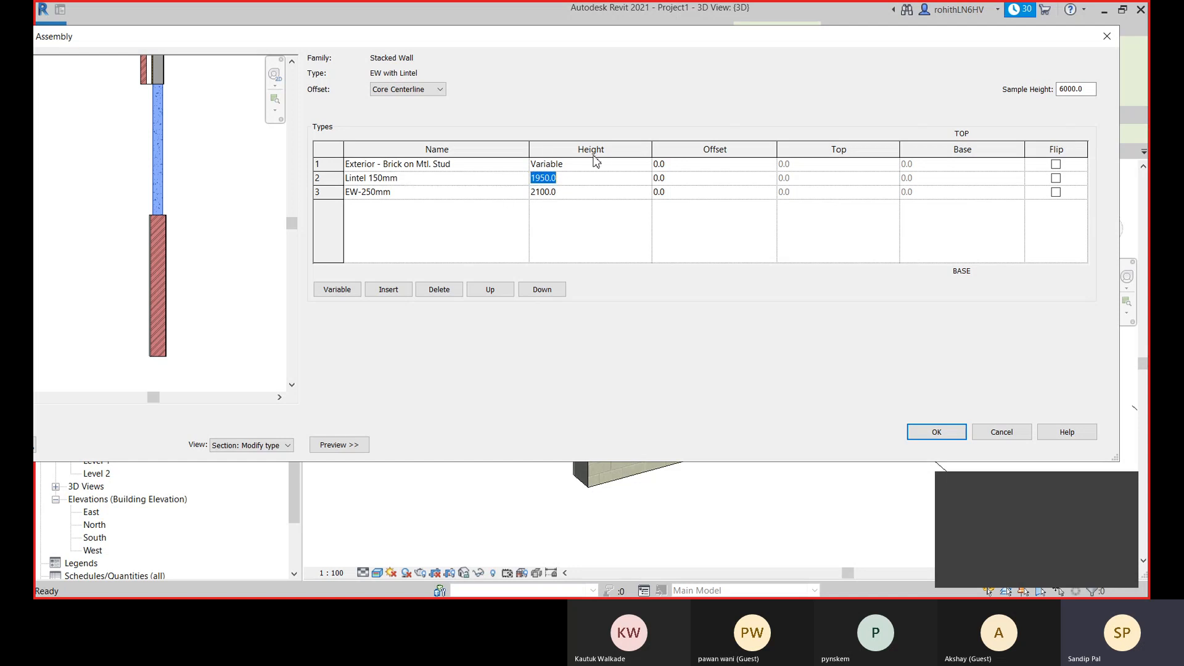
{"action": "scroll", "coordinate": [156, 221], "scroll_direction": "up", "scroll_amount": 2}
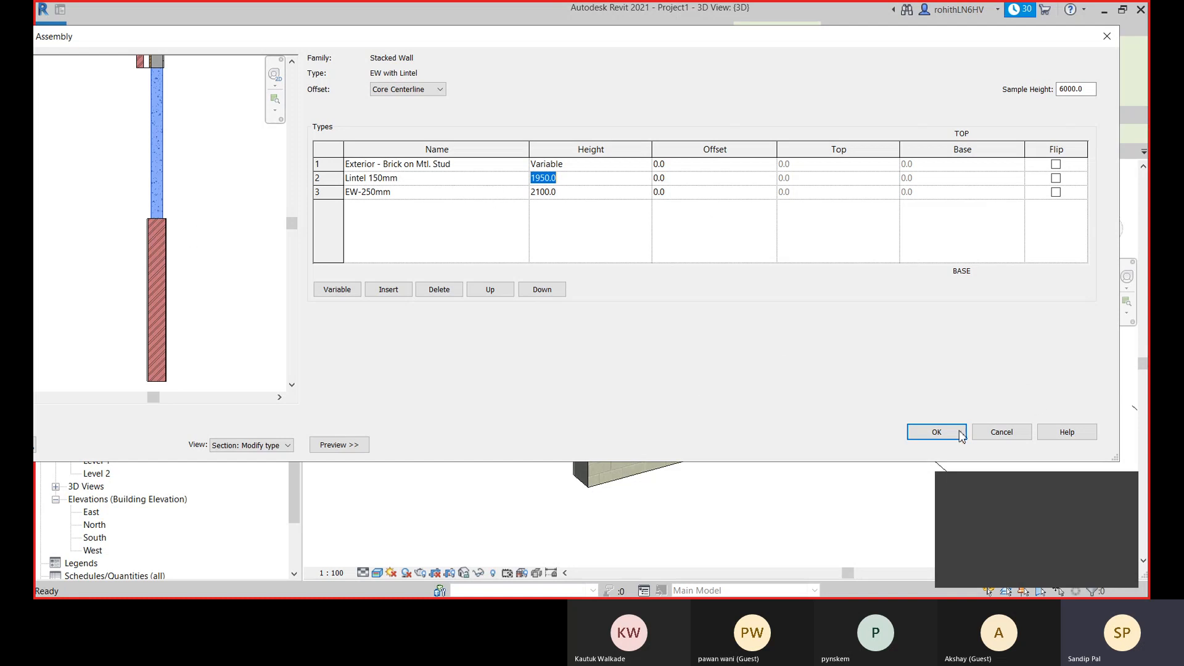
{"action": "left_click", "coordinate": [524, 164]}
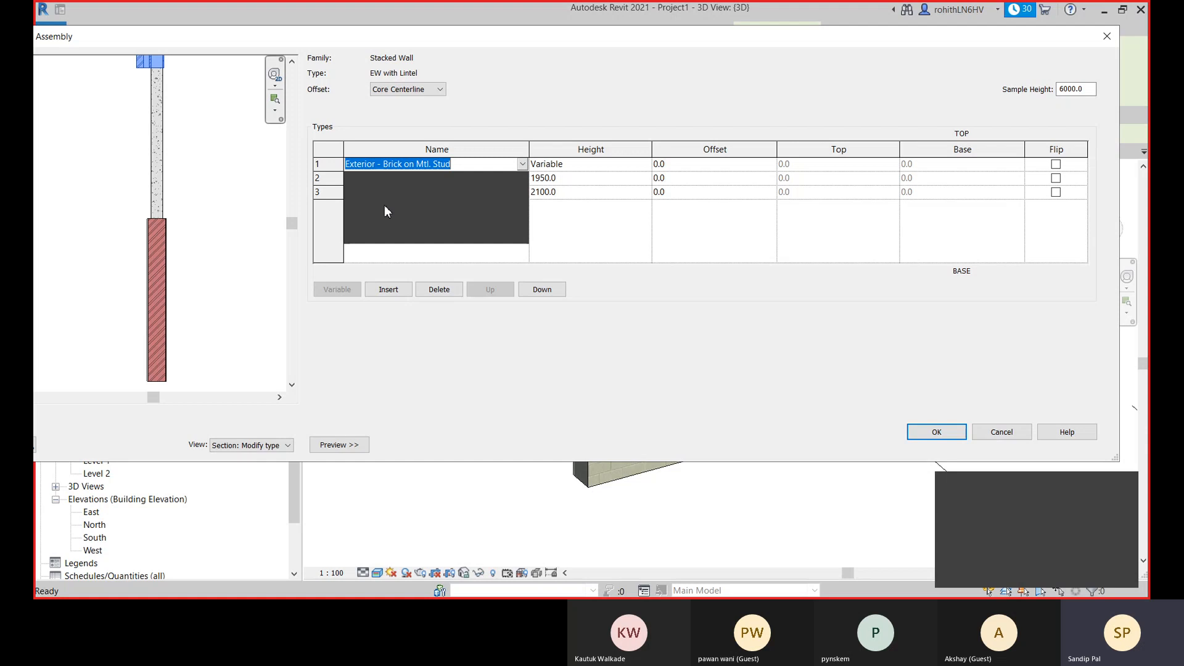
{"action": "left_click", "coordinate": [367, 209]}
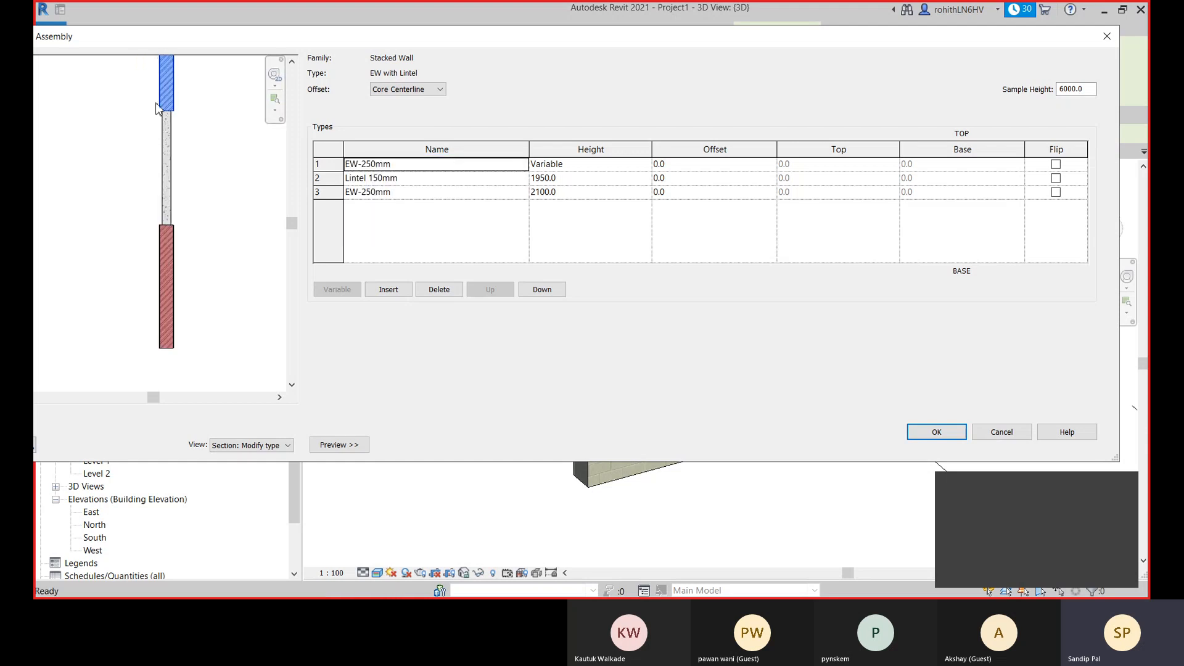
- Set the height of the Lintel 150mm segment to 150 mm and accept the EW with Lintel structure
{"action": "left_click", "coordinate": [572, 179]}
{"action": "type", "text": "2"}
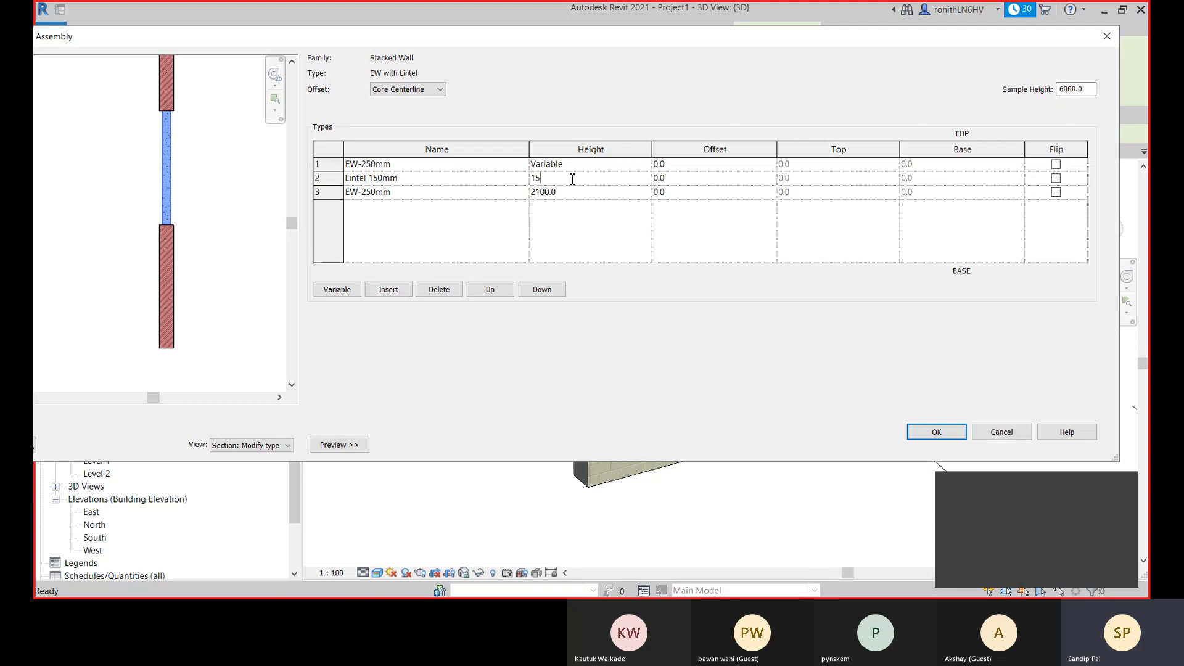
{"action": "left_click", "coordinate": [574, 215]}
{"action": "scroll", "coordinate": [175, 223], "scroll_direction": "up", "scroll_amount": 5}
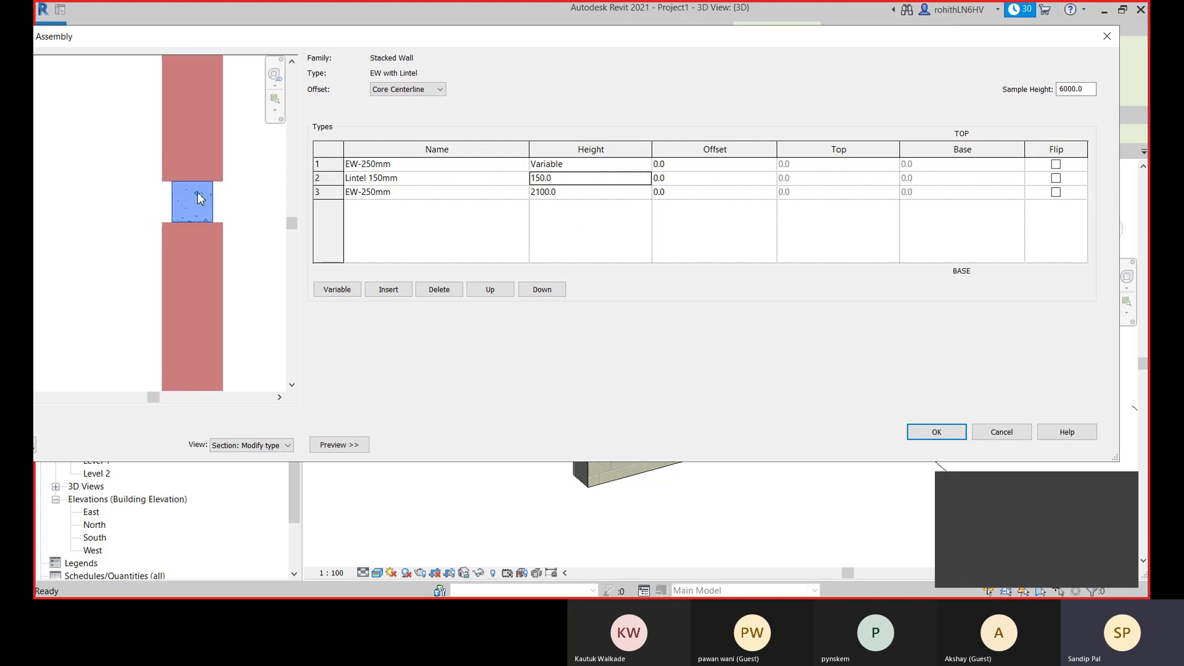
{"action": "scroll", "coordinate": [222, 180], "scroll_direction": "down", "scroll_amount": 2}
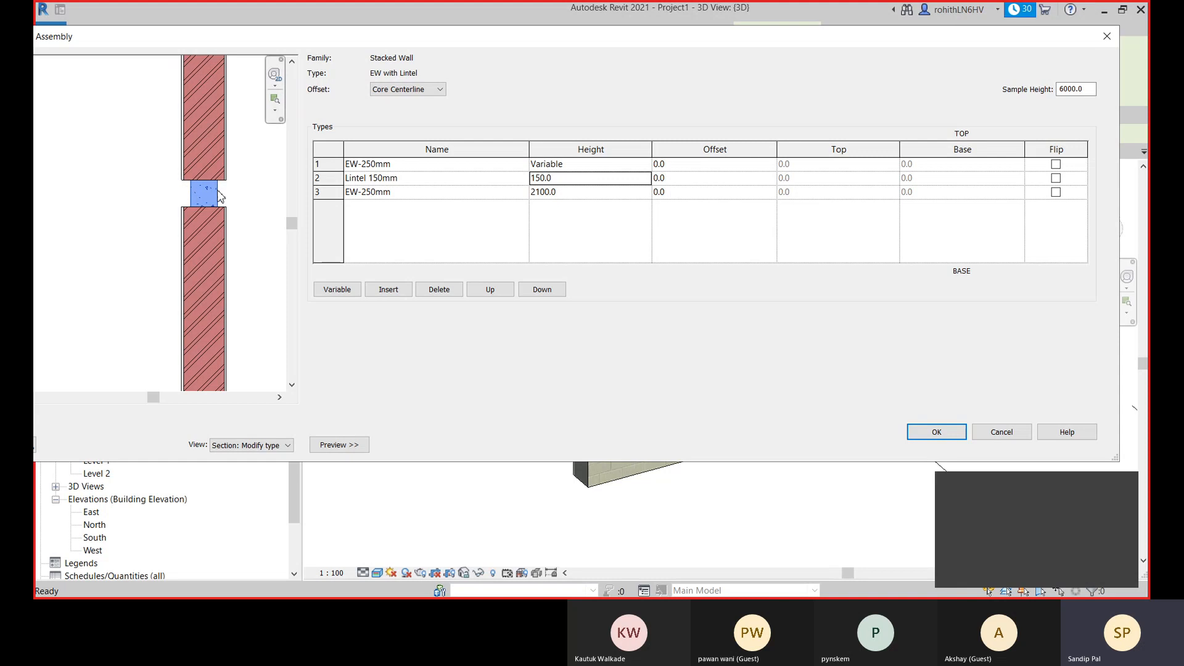
{"action": "scroll", "coordinate": [179, 192], "scroll_direction": "up", "scroll_amount": 3}
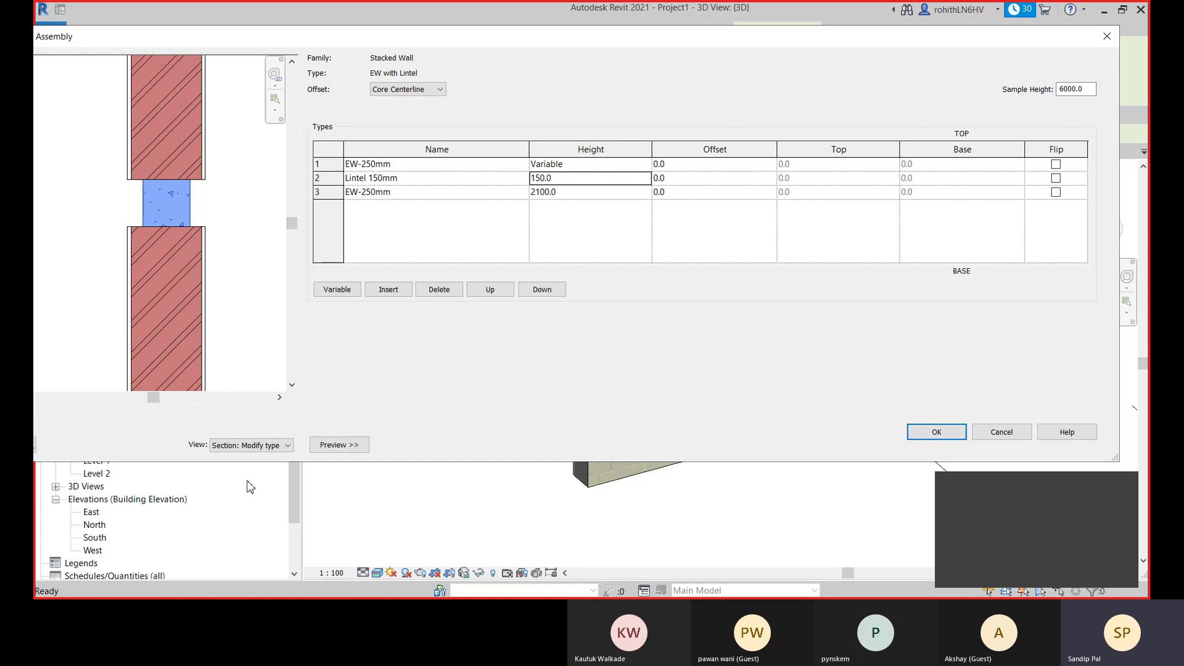
{"action": "left_click", "coordinate": [953, 436]}
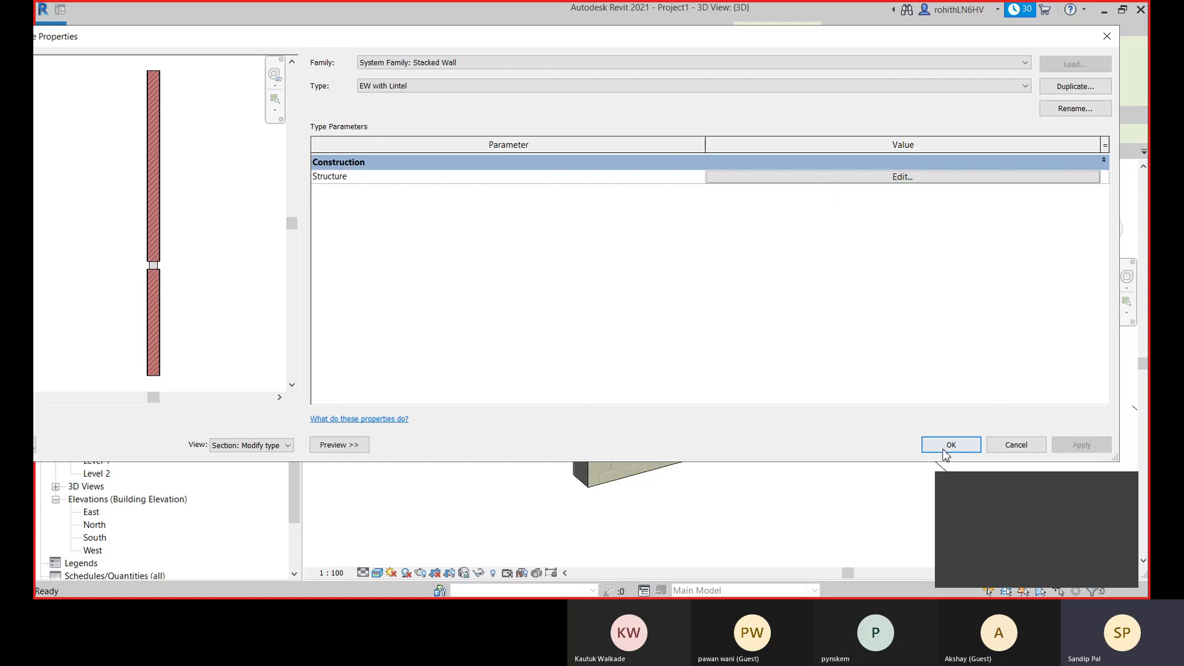
{"action": "left_click", "coordinate": [943, 448]}
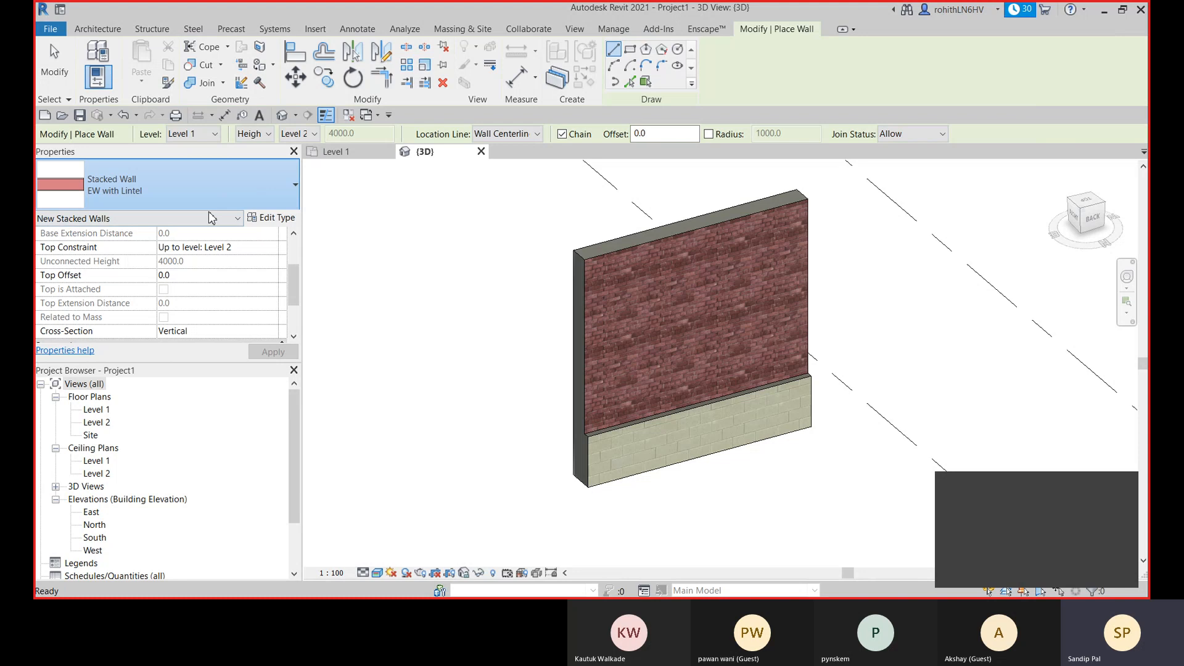
- Open the structure of the basic wall Lintel 150mm and set its concrete layer's thickness to 225 mm
{"action": "left_click", "coordinate": [210, 185]}
{"action": "left_click", "coordinate": [106, 341]}
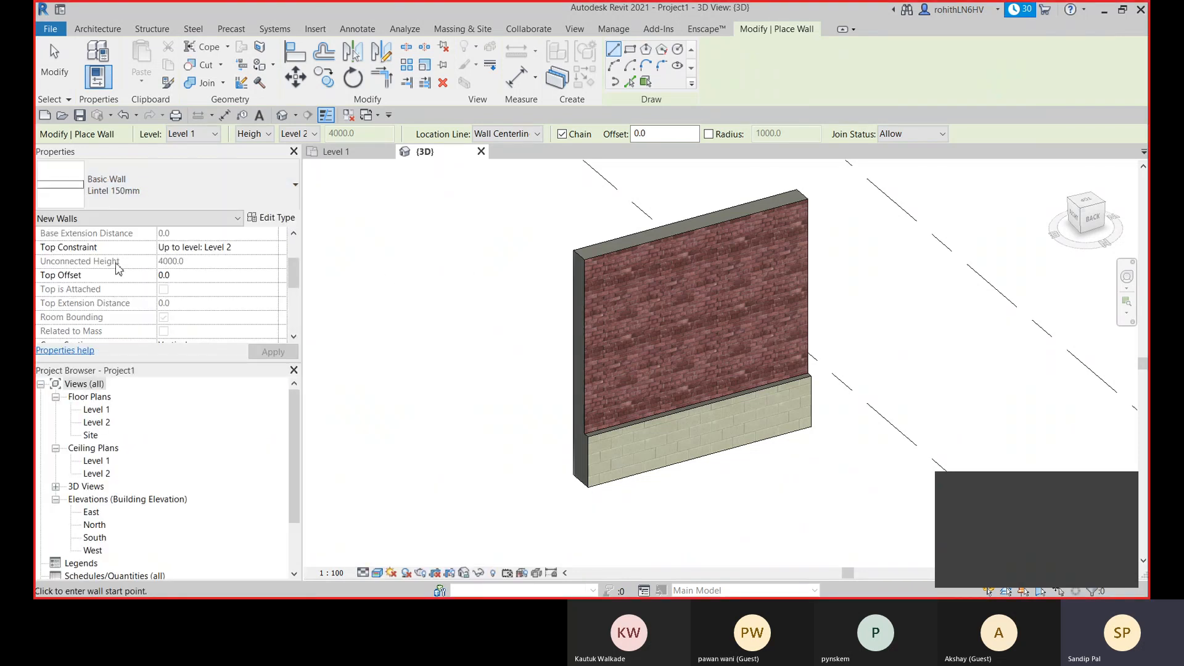
{"action": "left_click", "coordinate": [275, 221]}
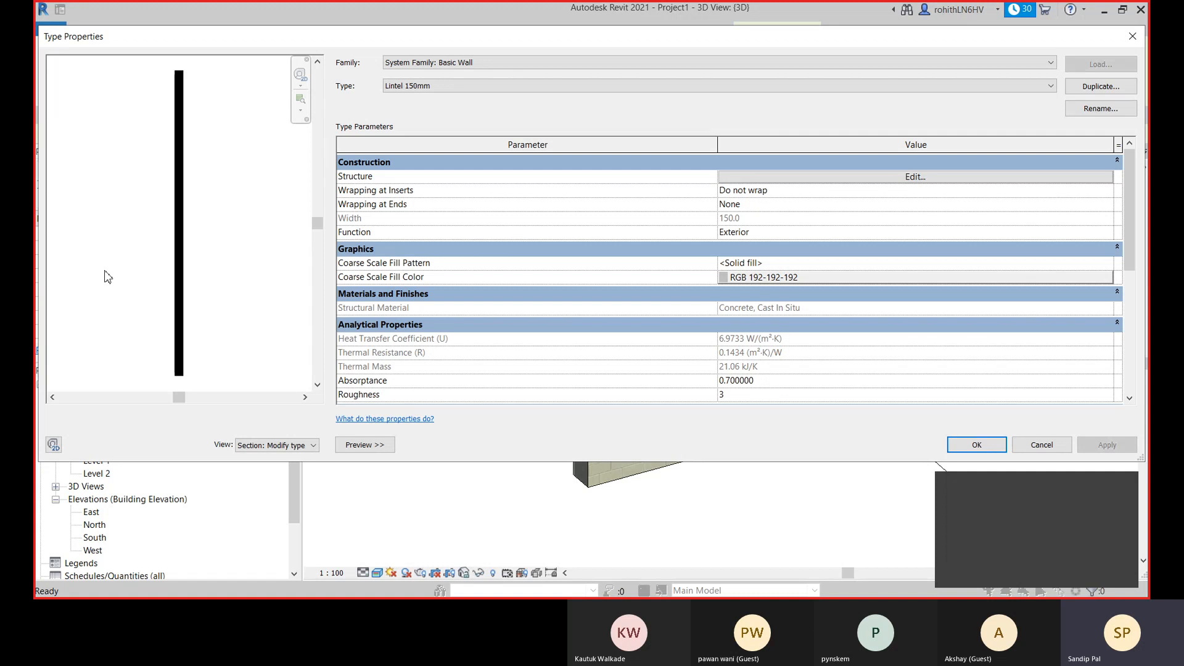
{"action": "left_click", "coordinate": [772, 177]}
{"action": "left_click", "coordinate": [772, 179]}
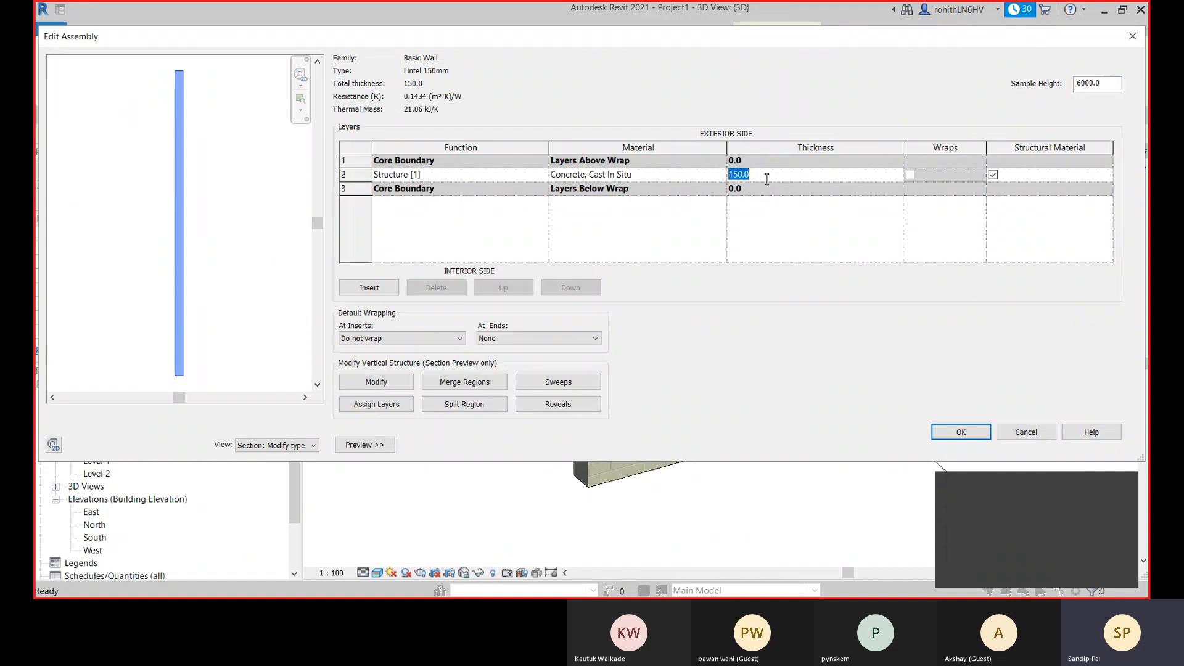
{"action": "type", "text": "225"}
{"action": "left_click", "coordinate": [759, 228]}
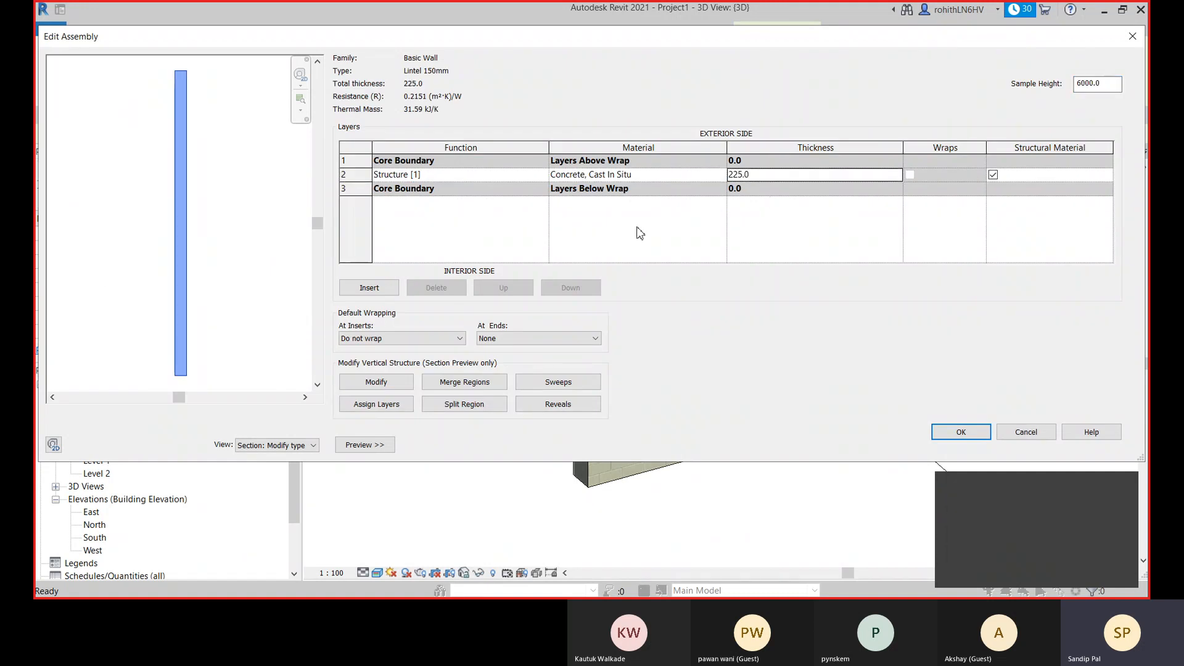
- Insert two layers in Lintel 150mm, placing one outside the exterior core boundary and one outside the interior core boundary
{"action": "left_click", "coordinate": [373, 288]}
{"action": "left_click", "coordinate": [373, 289]}
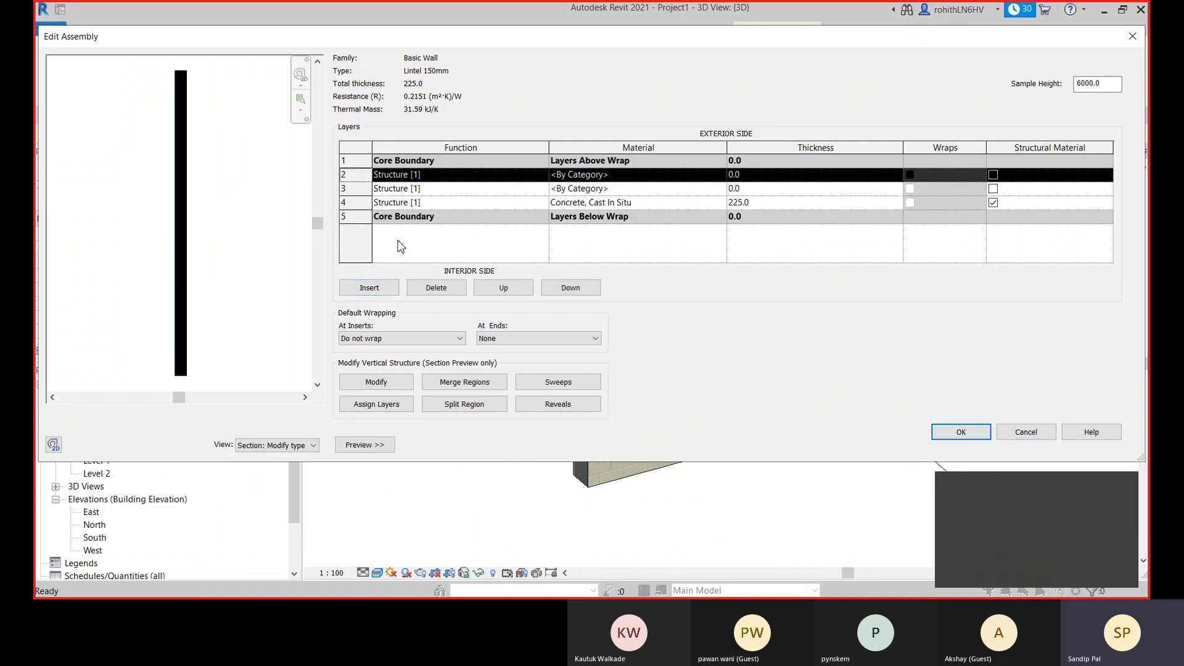
{"action": "left_click", "coordinate": [529, 290]}
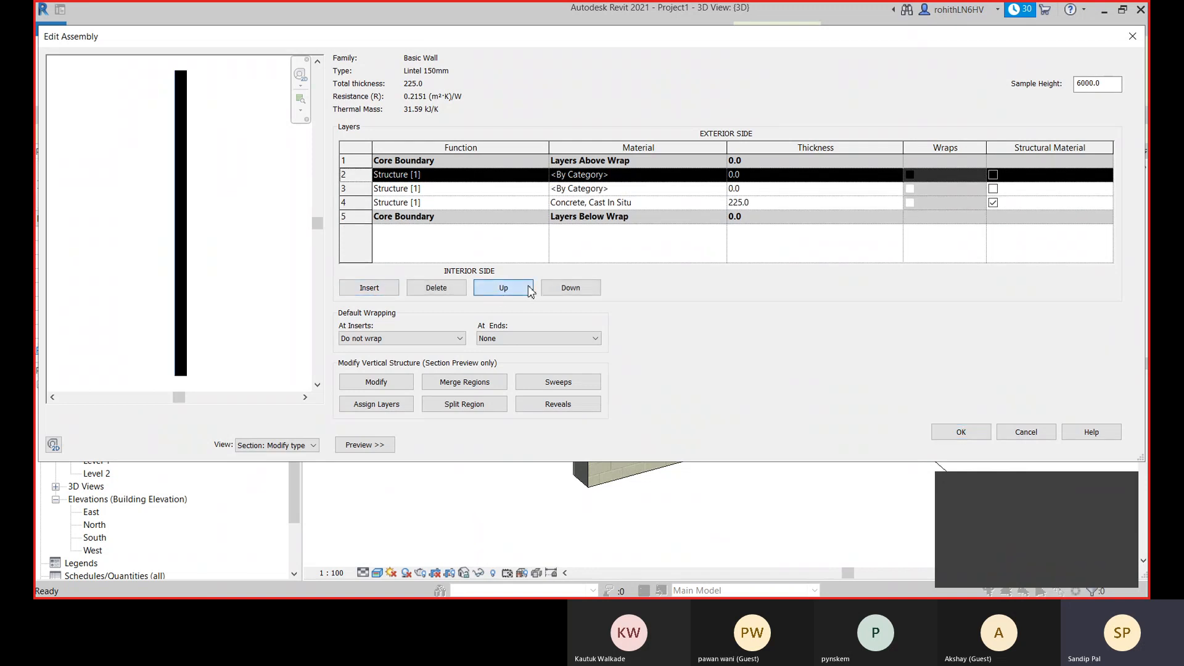
{"action": "left_click", "coordinate": [373, 192]}
{"action": "left_click", "coordinate": [569, 289]}
{"action": "left_click", "coordinate": [568, 289]}
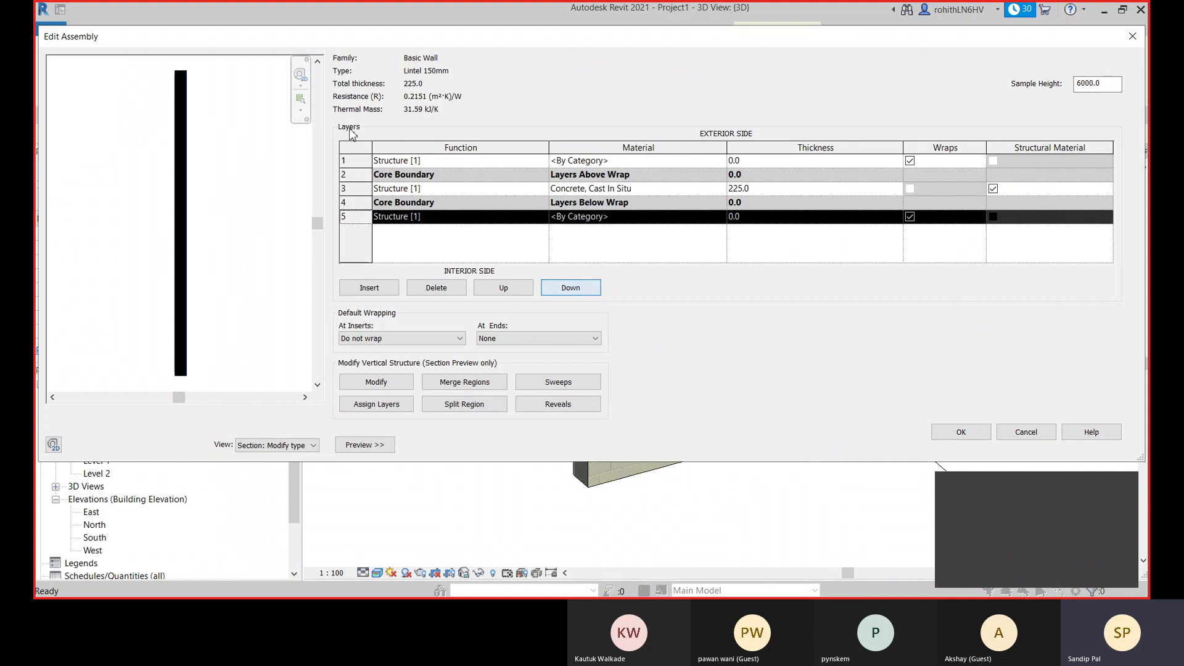
- Set the exterior layer's function to Finish 1 [4] and the interior layer's function to Finish 2 [5]
{"action": "left_click", "coordinate": [528, 161]}
{"action": "left_click", "coordinate": [542, 160]}
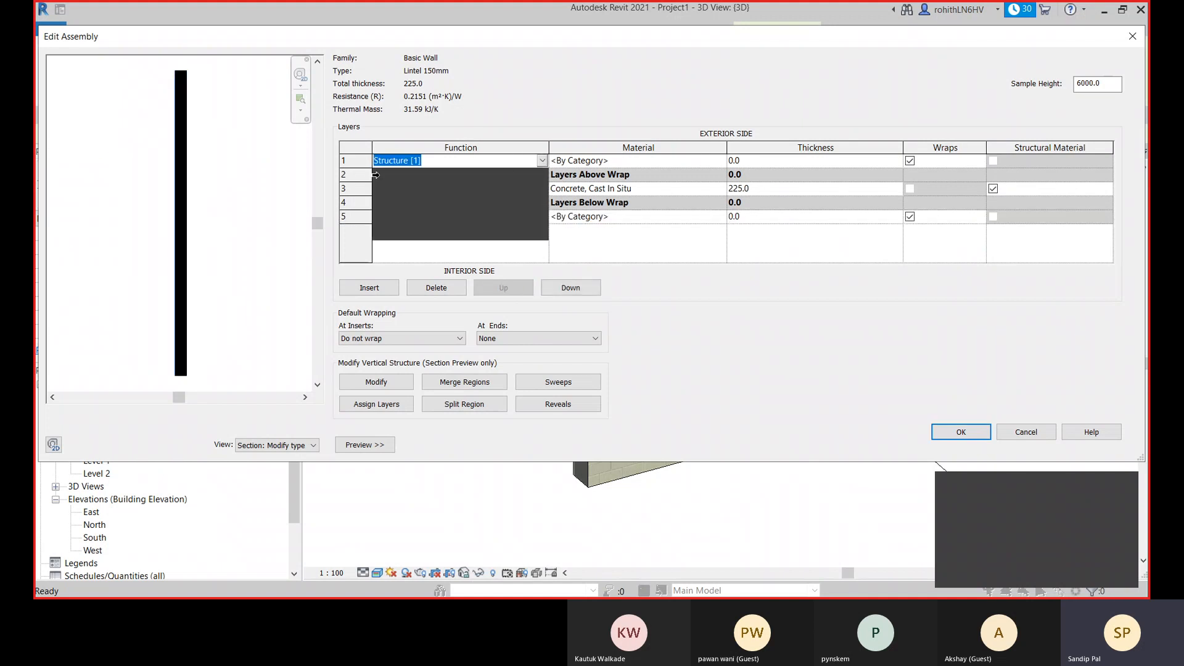
{"action": "left_click", "coordinate": [398, 209]}
{"action": "left_click", "coordinate": [427, 219]}
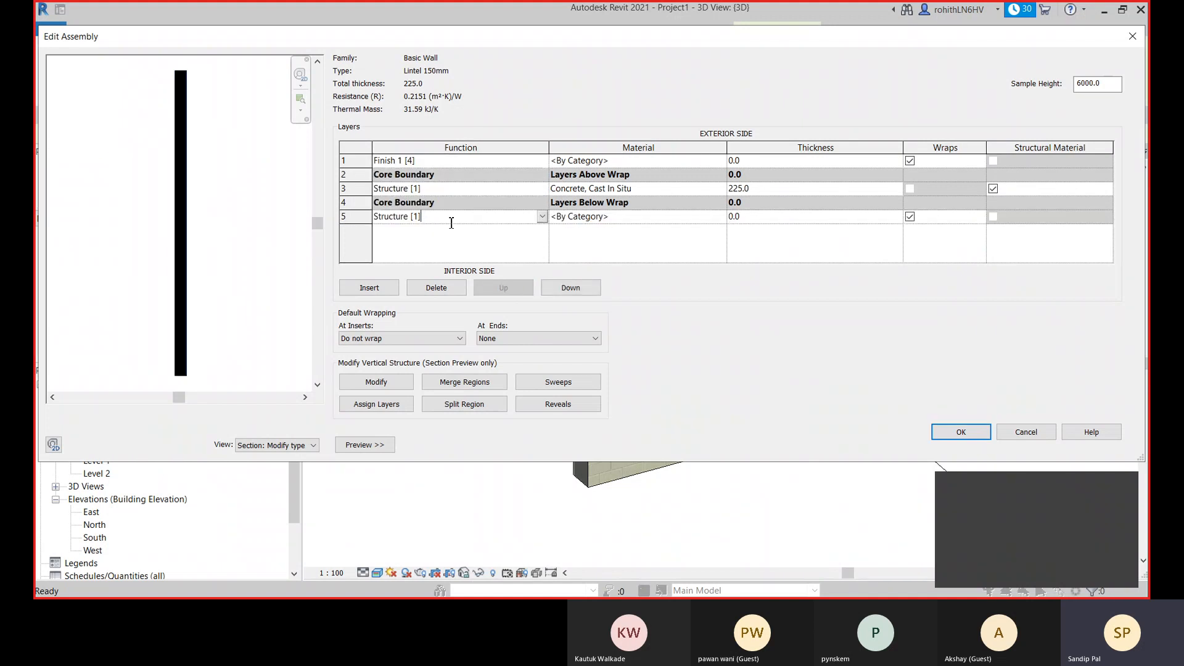
{"action": "left_click", "coordinate": [543, 217]}
{"action": "left_click", "coordinate": [412, 276]}
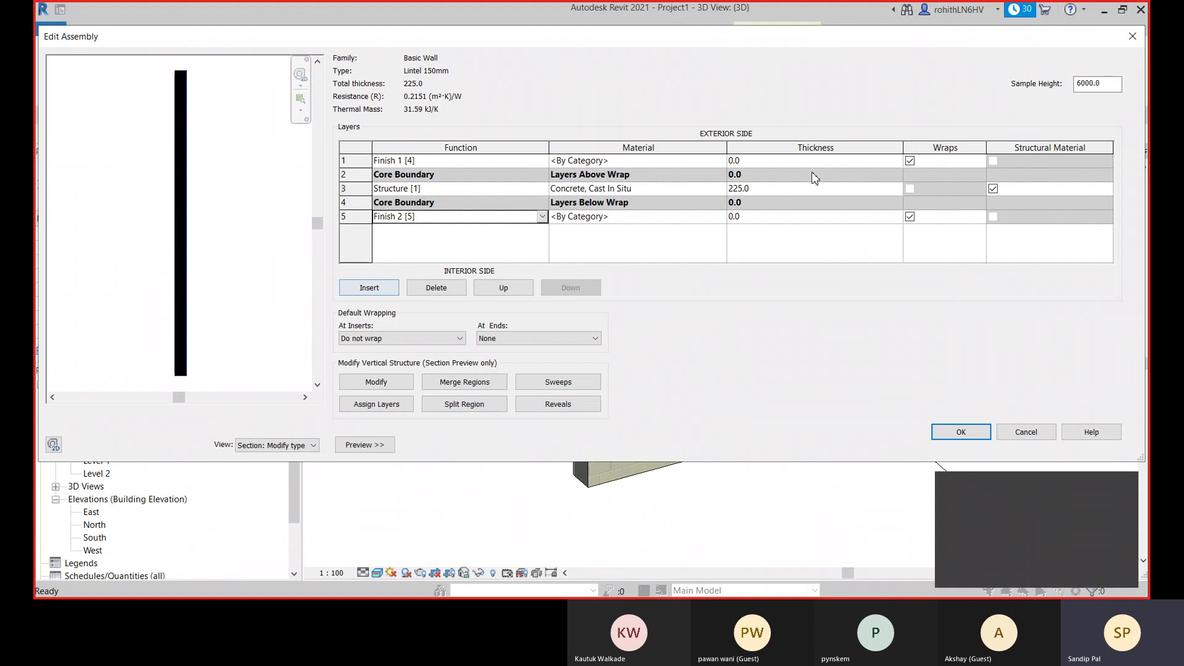
- Assign the material Plaster to both finish layers of the lintel wall
{"action": "left_click", "coordinate": [626, 159]}
{"action": "type", "text": "P"}
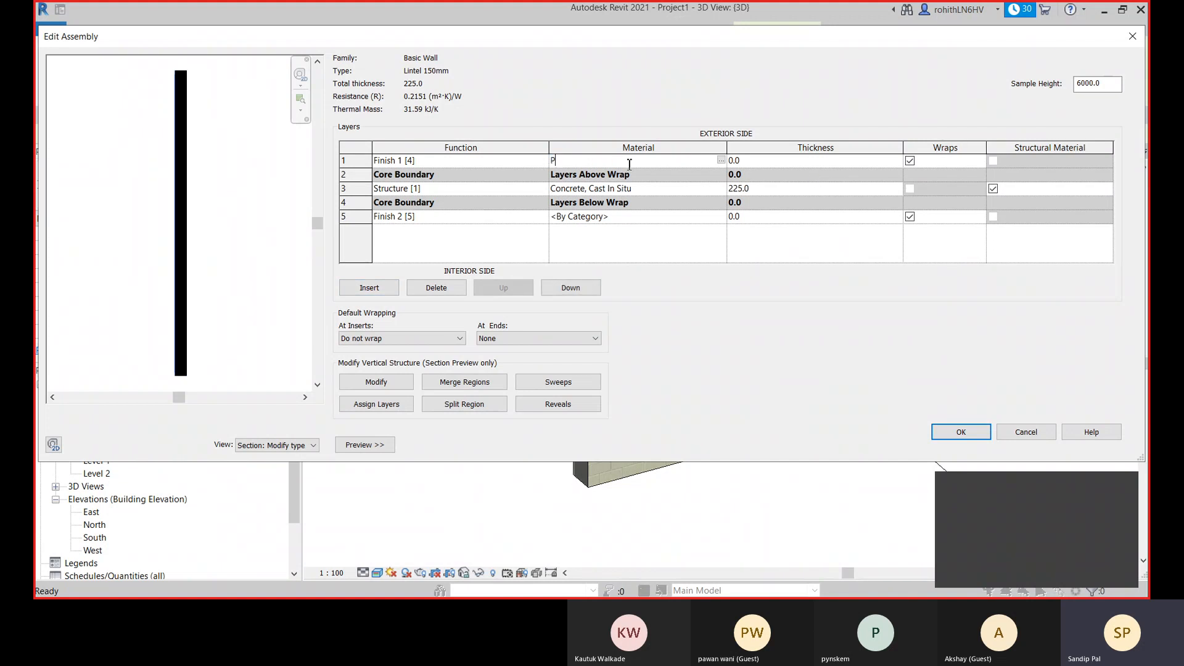
{"action": "type", "text": "laster"}
{"action": "left_click", "coordinate": [645, 217]}
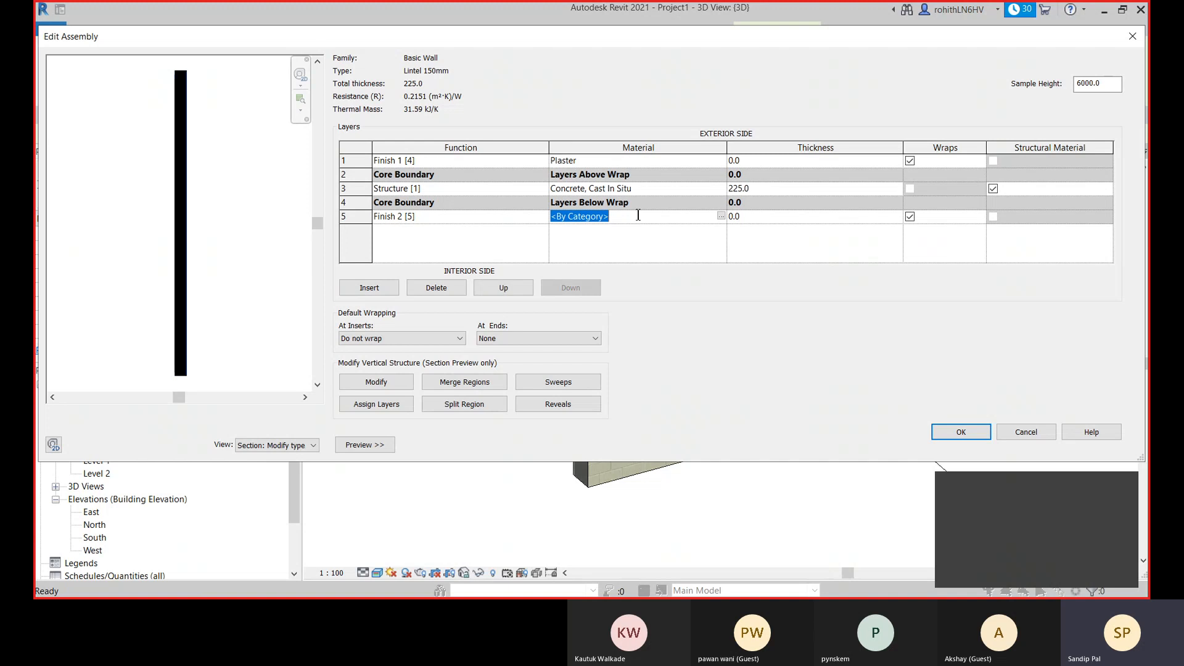
{"action": "type", "text": "Plaster"}
- Set the plaster thickness to 13 mm on the exterior and 12 mm on the interior, and apply the Lintel 150mm type changes
{"action": "left_click", "coordinate": [774, 162]}
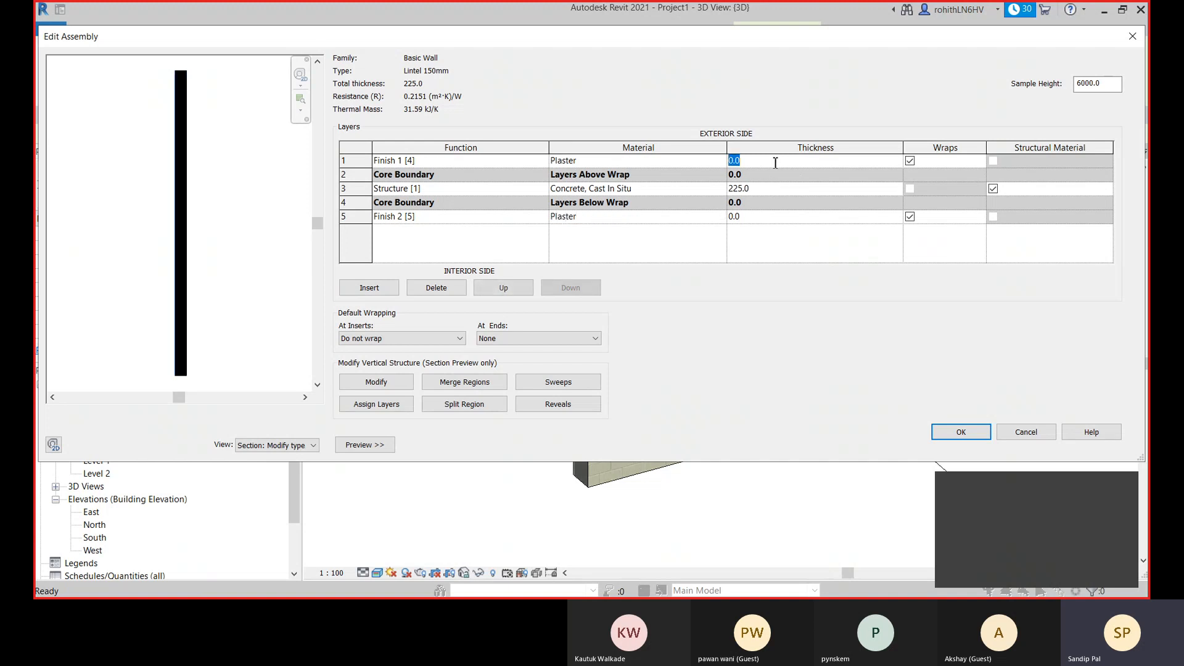
{"action": "left_click", "coordinate": [769, 219]}
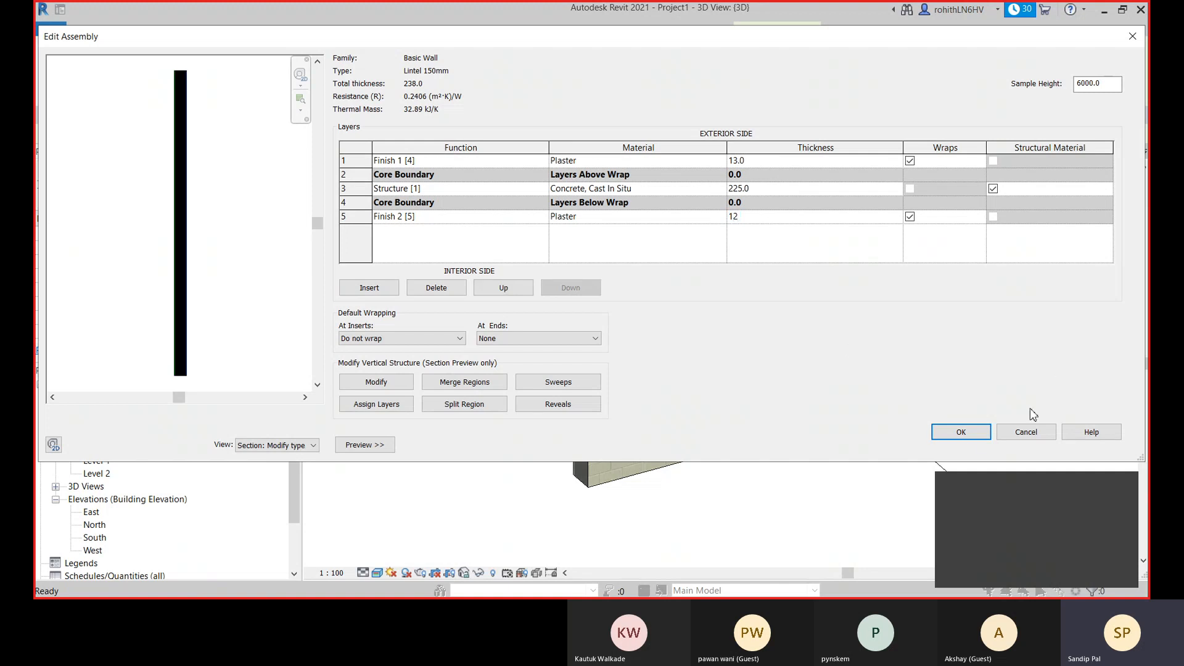
{"action": "left_click", "coordinate": [972, 432]}
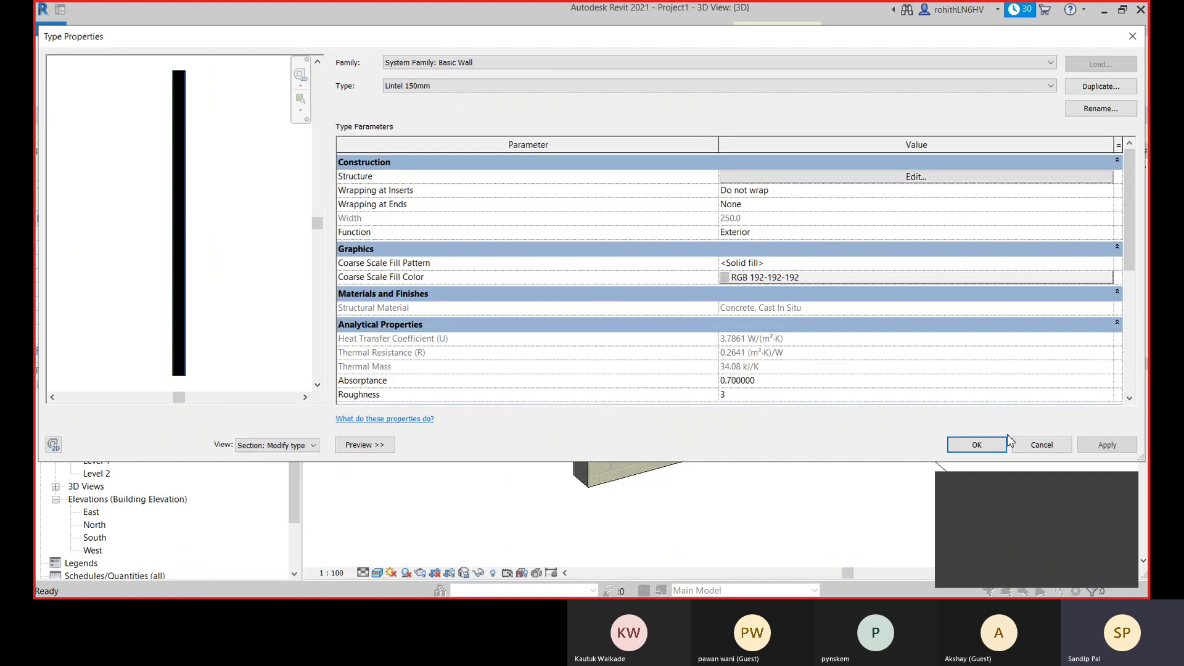
{"action": "left_click", "coordinate": [1106, 445]}
{"action": "left_click", "coordinate": [976, 445]}
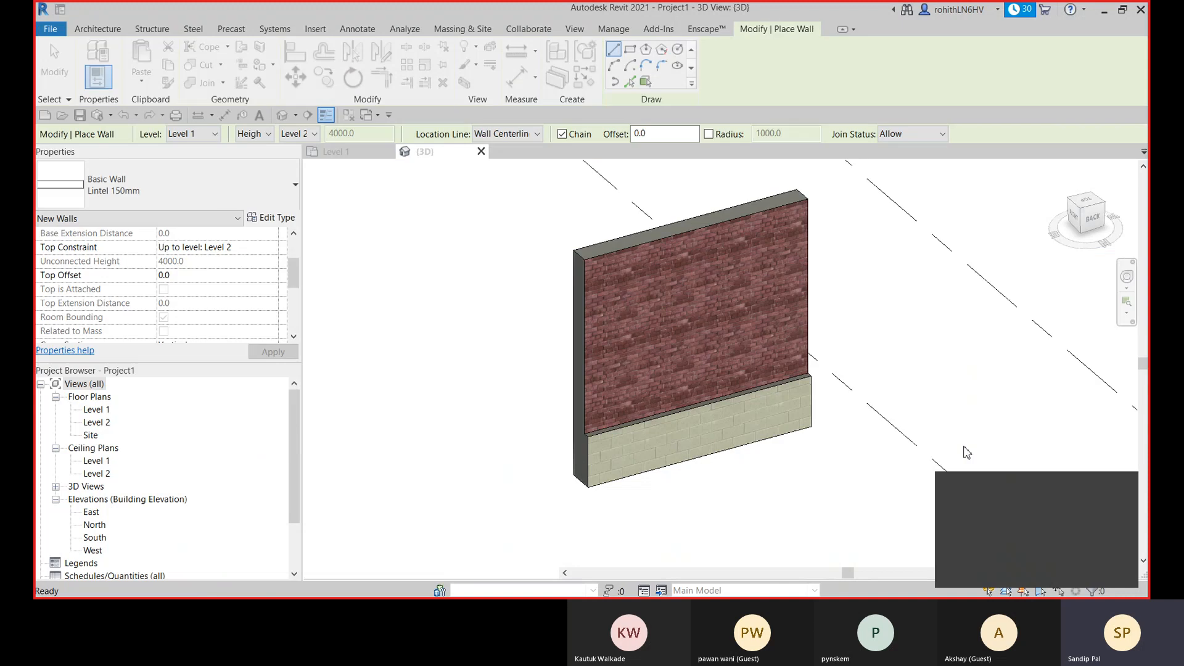
- Choose the stacked wall type EW with Lintel and inspect the lintel's alignment in its type preview
{"action": "left_click", "coordinate": [237, 195]}
{"action": "left_click", "coordinate": [128, 430]}
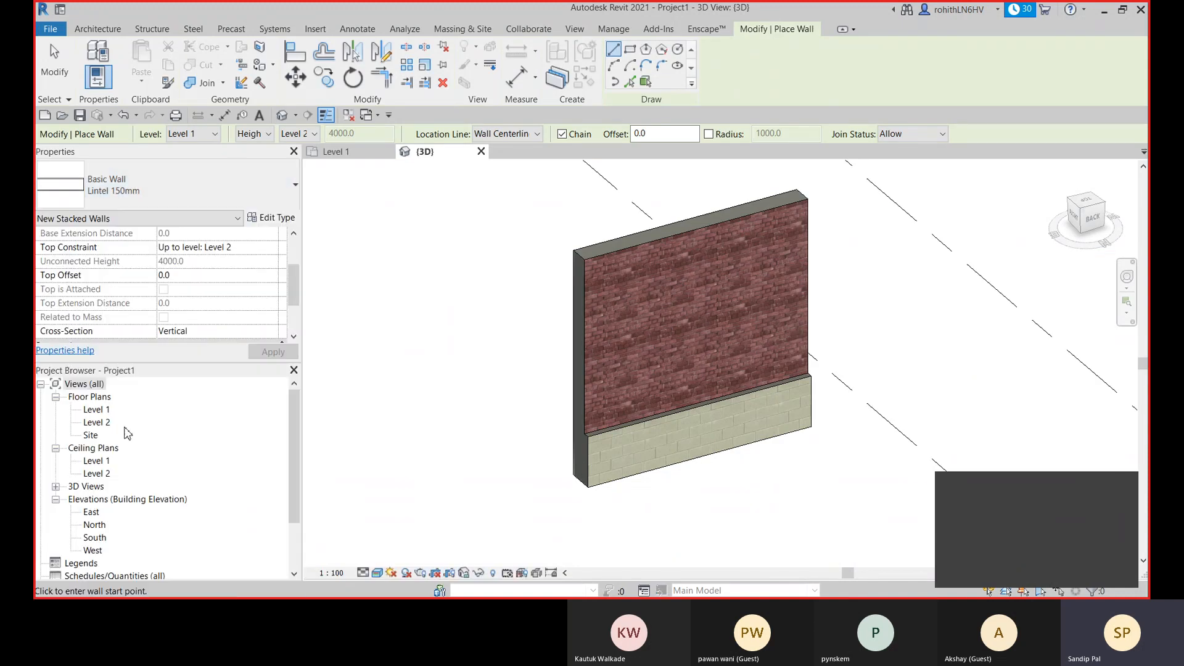
{"action": "left_click", "coordinate": [272, 219]}
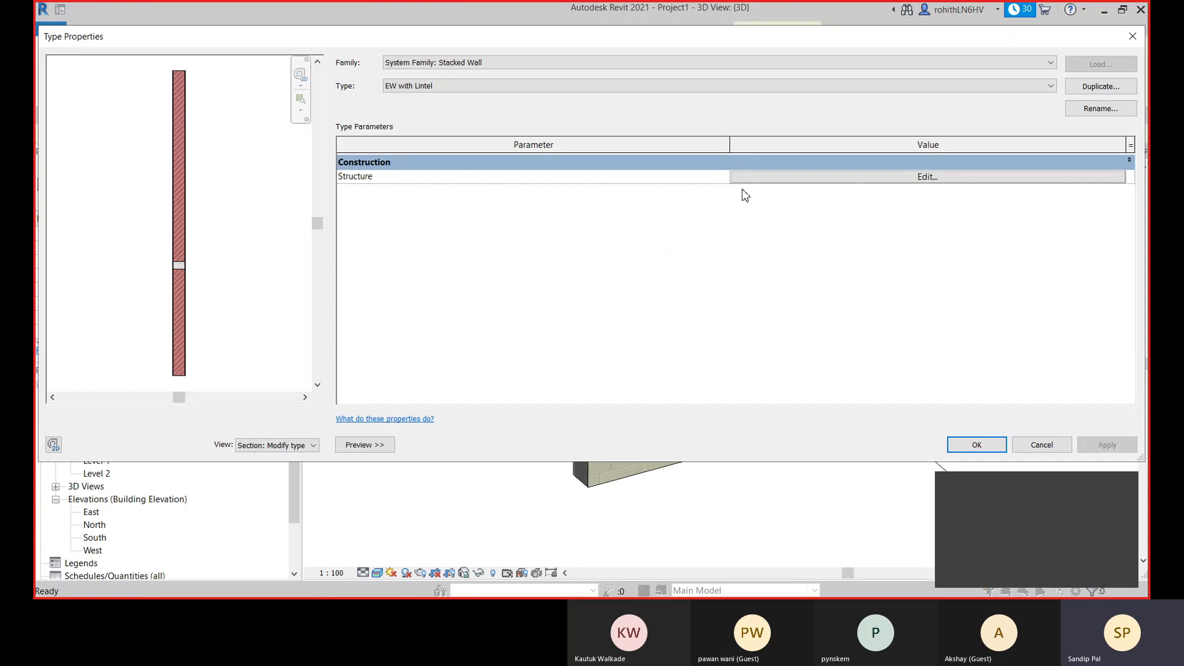
{"action": "scroll", "coordinate": [176, 260], "scroll_direction": "up", "scroll_amount": 5}
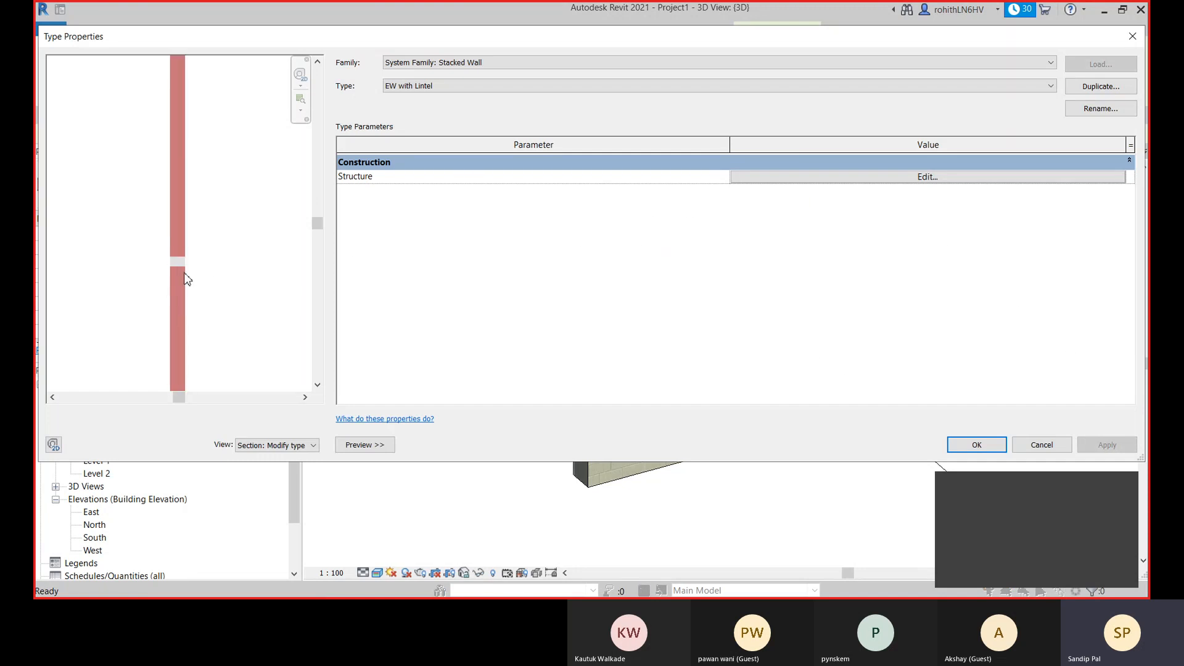
{"action": "scroll", "coordinate": [155, 264], "scroll_direction": "up", "scroll_amount": 2}
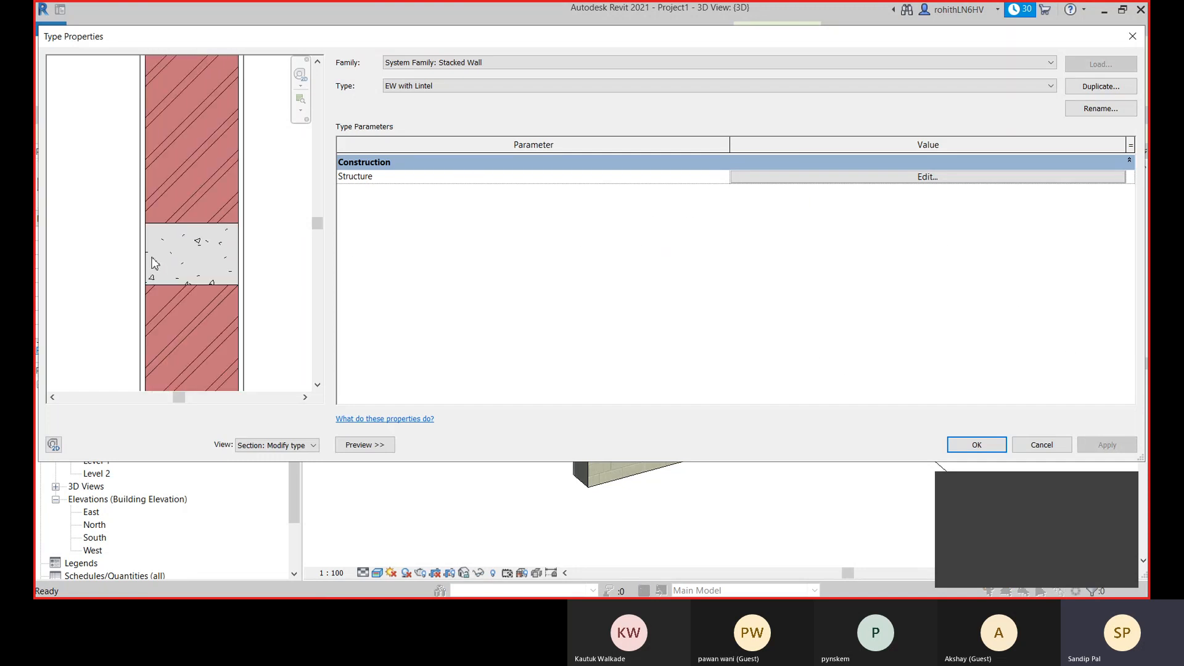
{"action": "scroll", "coordinate": [179, 249], "scroll_direction": "down", "scroll_amount": 6}
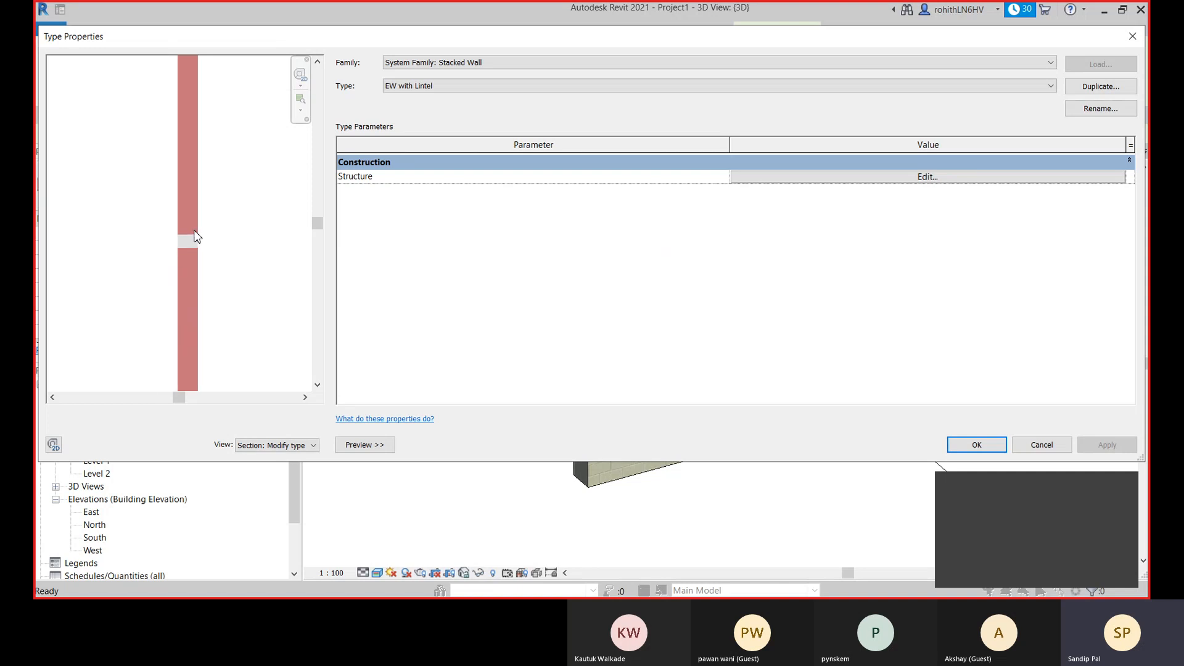
- Review the upper and lower EW-250mm segments in the EW with Lintel structure, and close the structure
{"action": "left_click", "coordinate": [810, 182]}
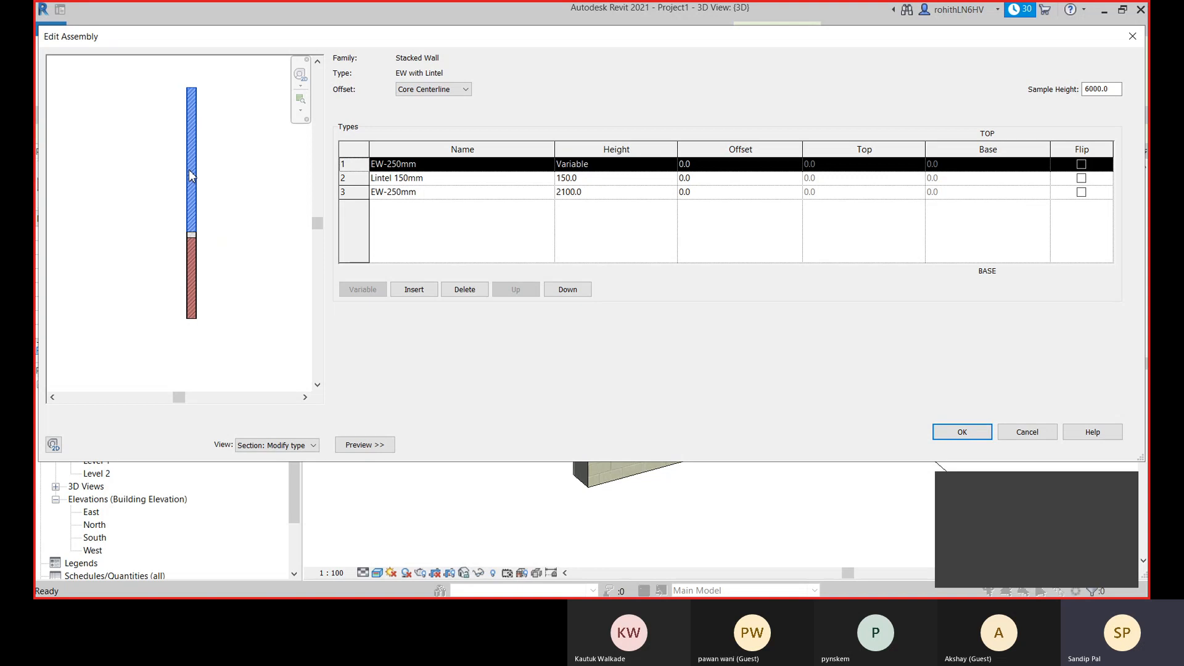
{"action": "scroll", "coordinate": [199, 338], "scroll_direction": "up", "scroll_amount": 2}
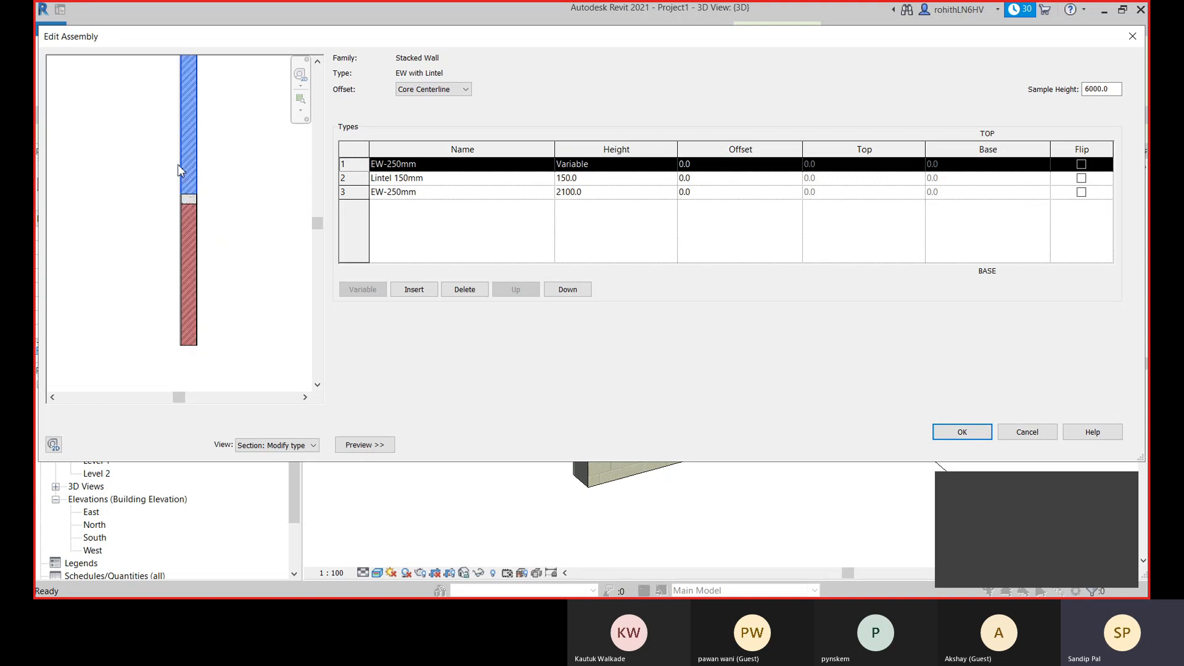
{"action": "left_click", "coordinate": [366, 195]}
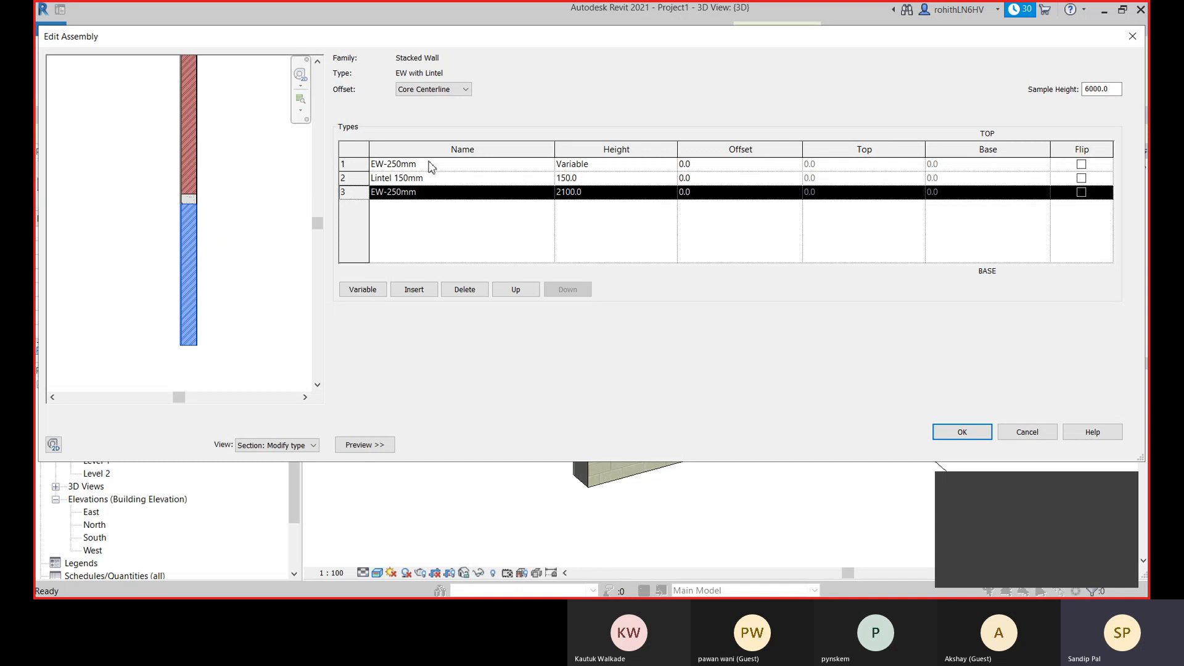
{"action": "left_click", "coordinate": [963, 431]}
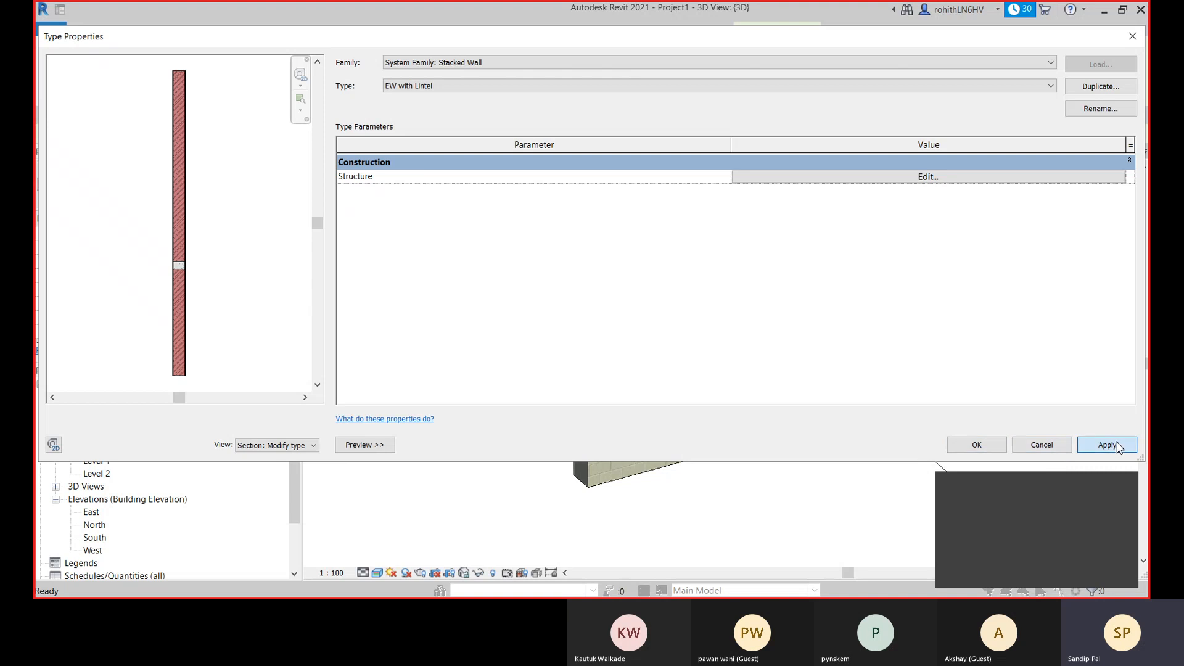
- Place three connected EW with Lintel walls in a U shape, about 7000, 8100 and 9700 mm long
{"action": "left_click", "coordinate": [984, 448]}
{"action": "scroll", "coordinate": [801, 462], "scroll_direction": "down", "scroll_amount": 5}
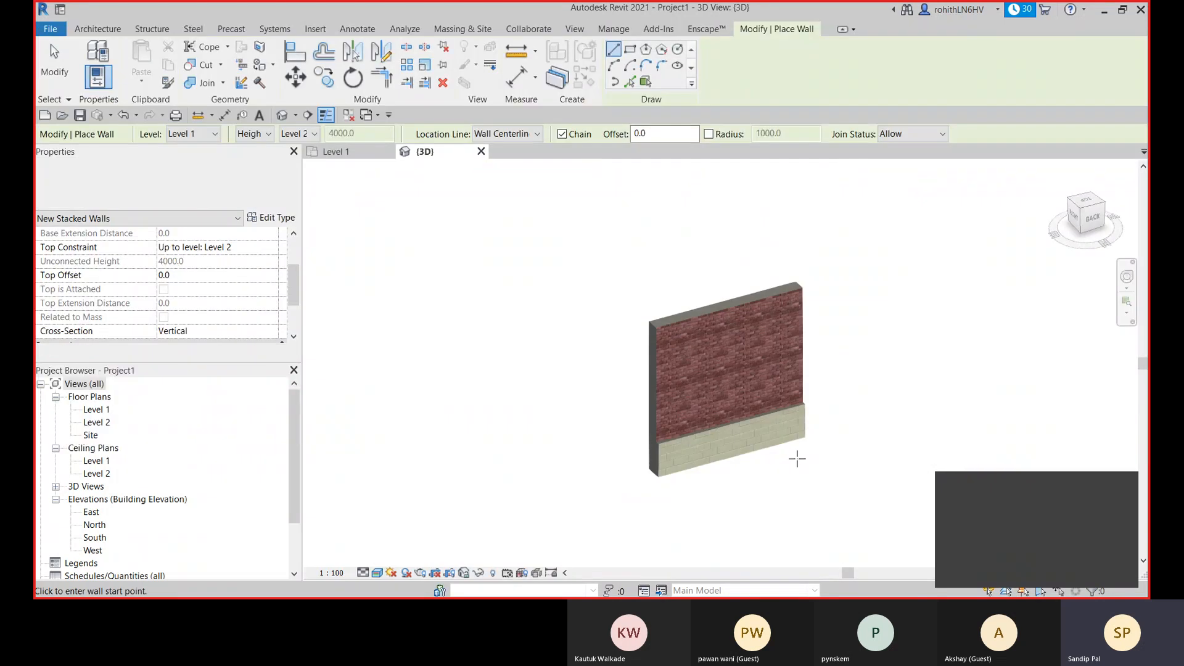
{"action": "middle_click_drag", "start_coordinate": [795, 407], "coordinate": [715, 306]}
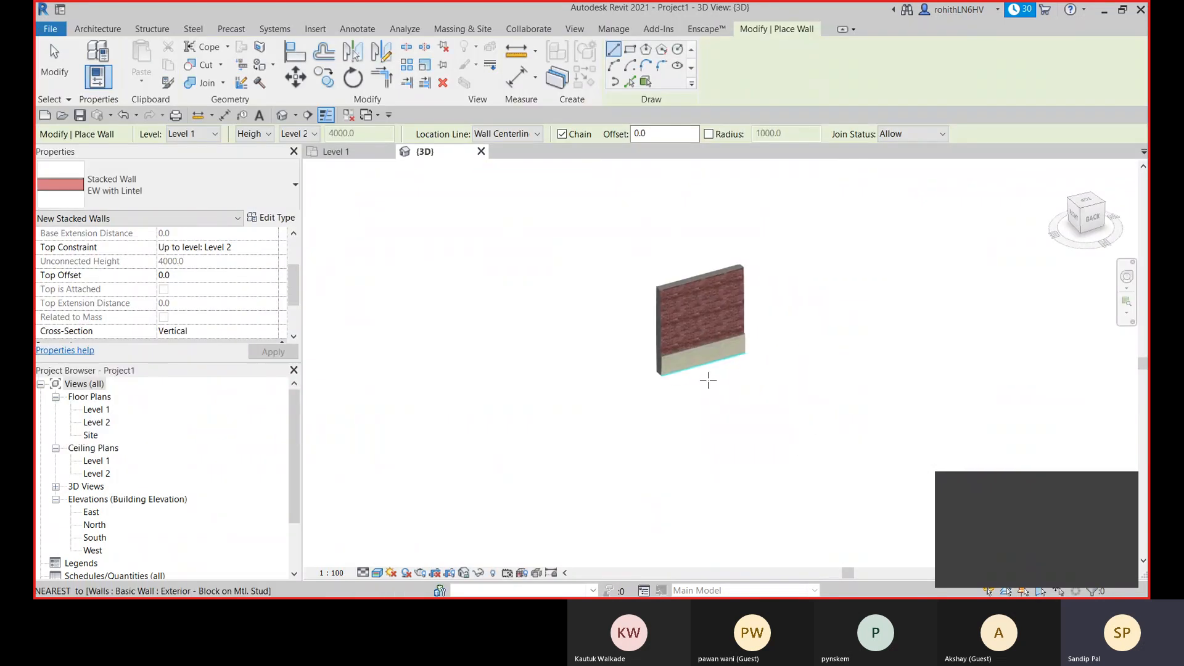
{"action": "left_click", "coordinate": [629, 435]}
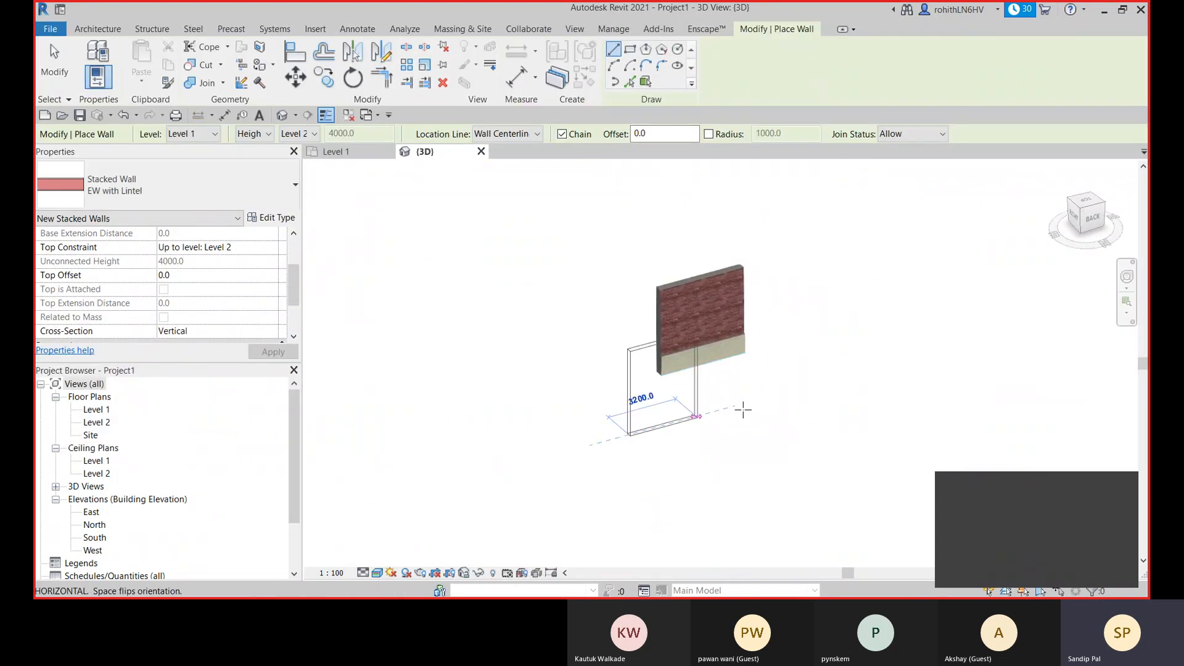
{"action": "left_click", "coordinate": [841, 453]}
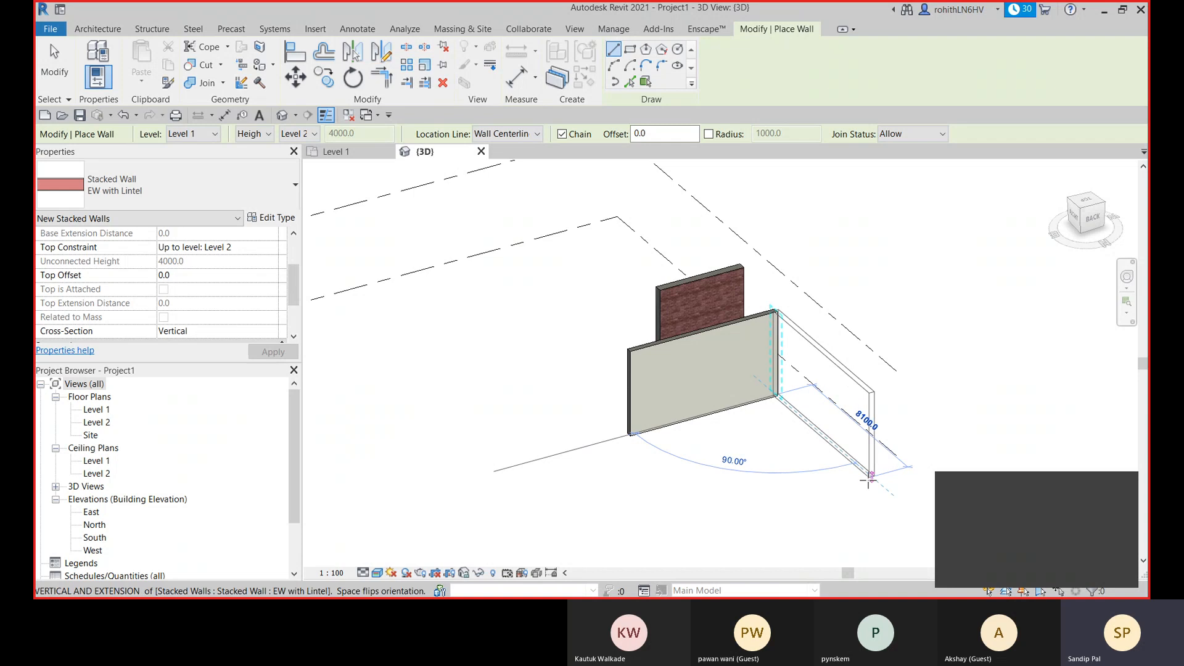
{"action": "left_click", "coordinate": [661, 522]}
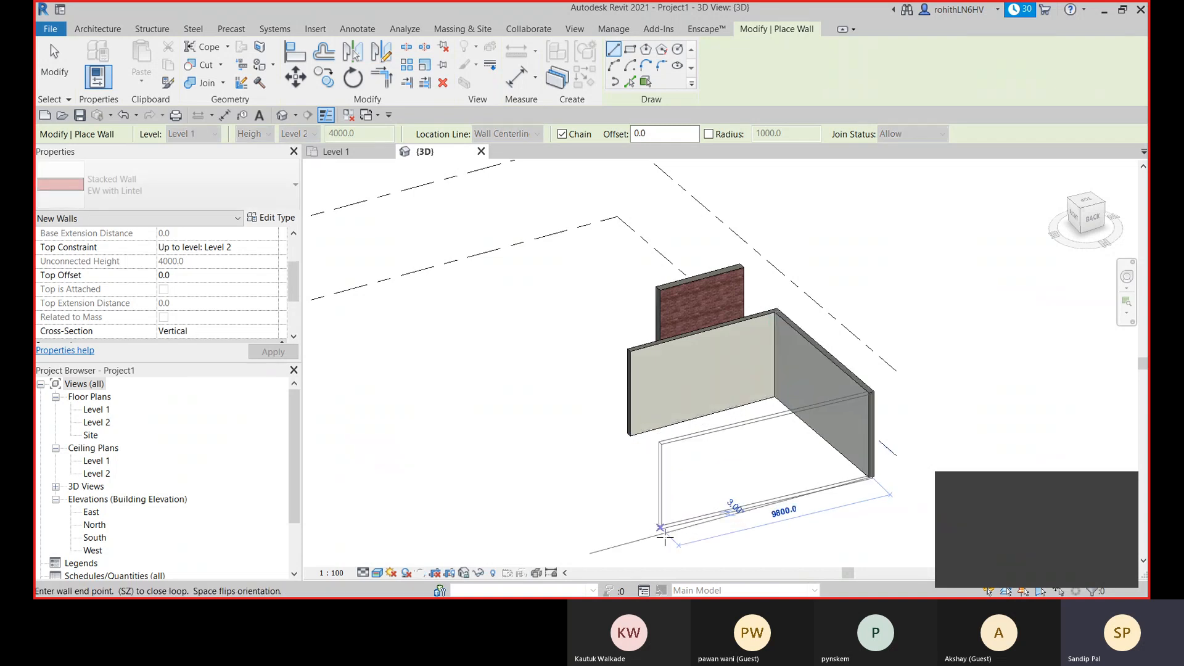
{"action": "left_click", "coordinate": [669, 534]}
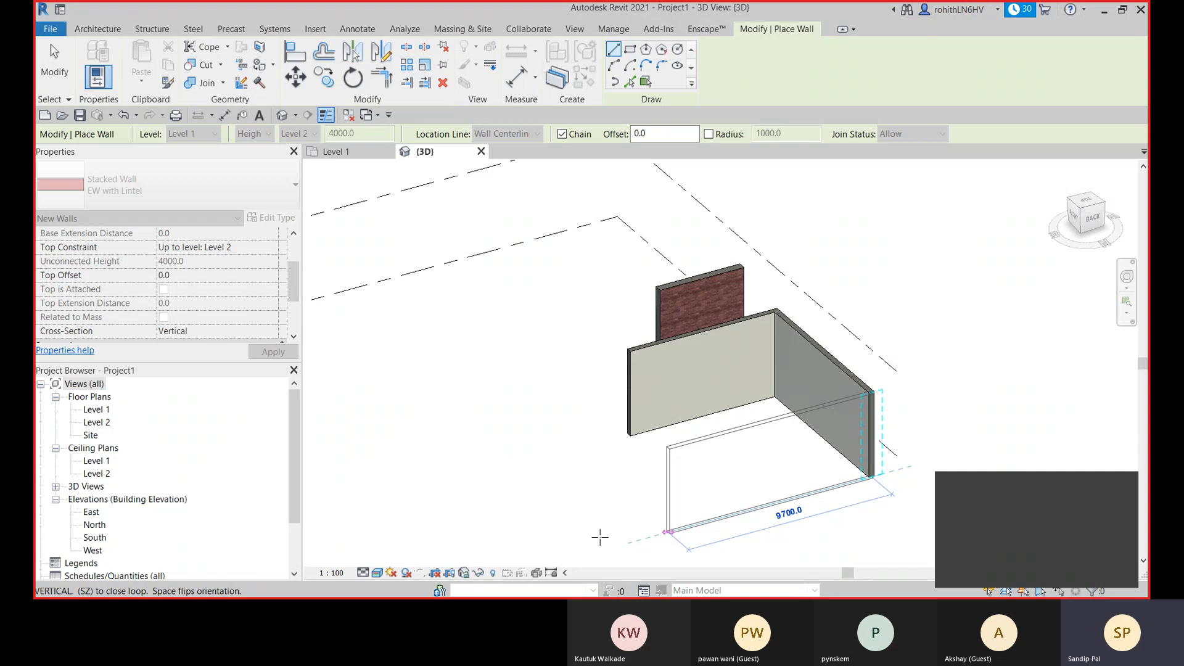
{"action": "key", "text": "Escape"}
{"action": "key", "text": "Escape"}
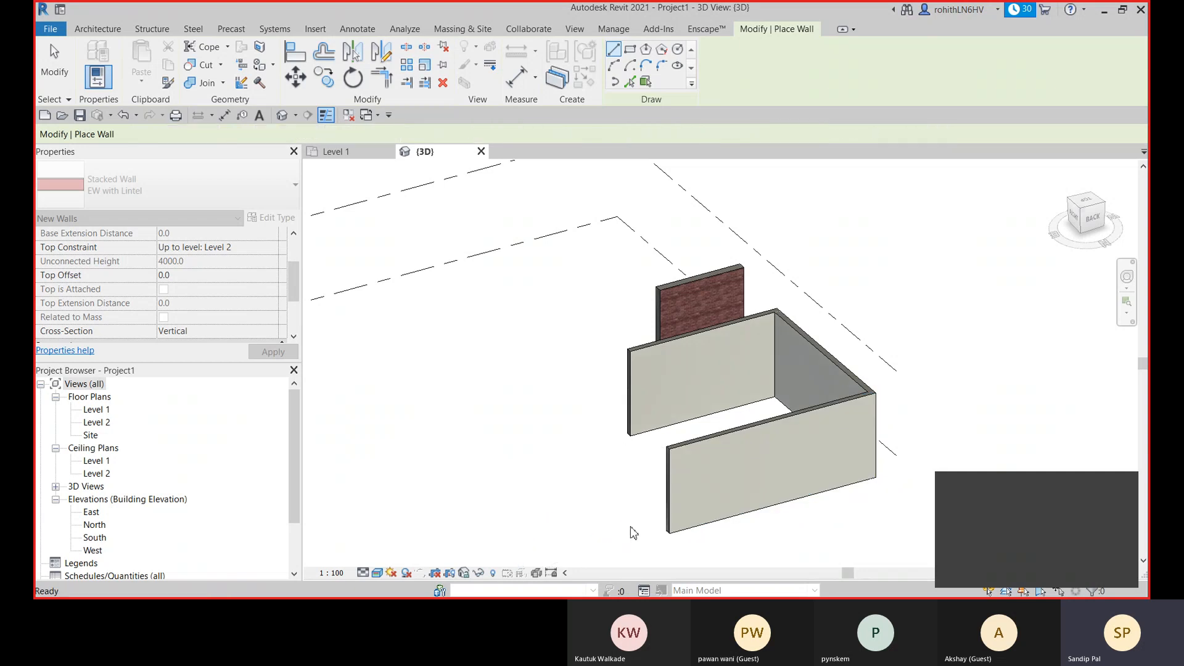
- Set the 3D view to the Wireframe visual style and select the shortest EW with Lintel wall to examine its edges
{"action": "middle_click_drag", "start_coordinate": [689, 534], "coordinate": [652, 457], "text": "shift"}
{"action": "middle_click_drag", "start_coordinate": [486, 398], "coordinate": [613, 518]}
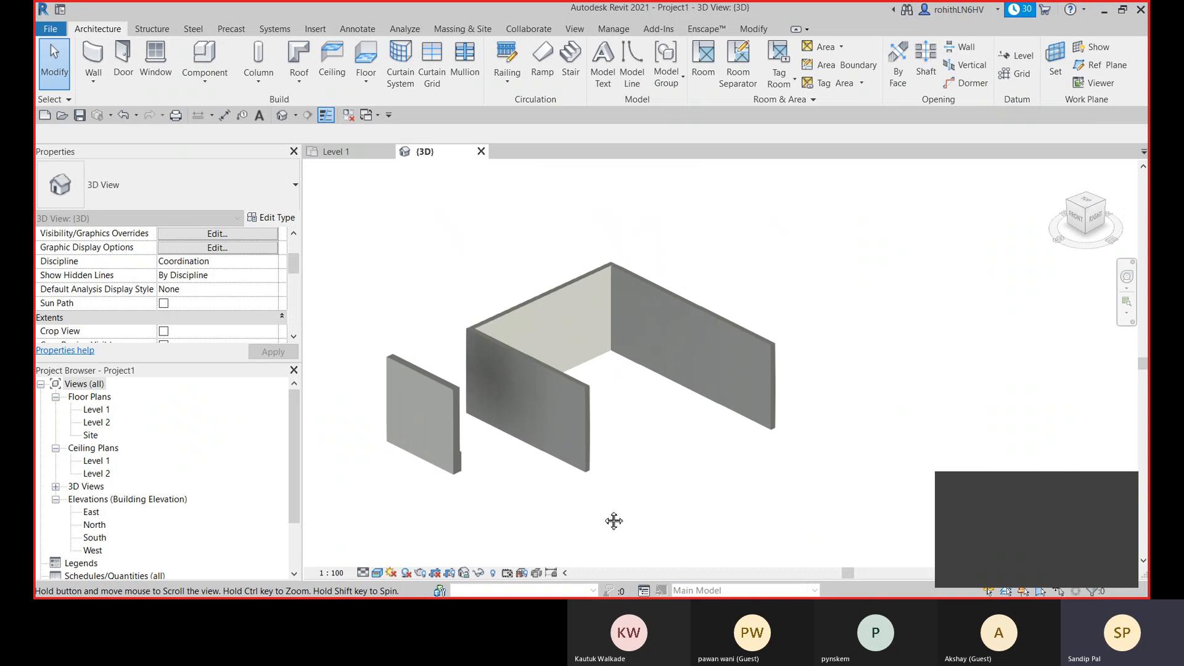
{"action": "scroll", "coordinate": [571, 409], "scroll_direction": "up", "scroll_amount": 4}
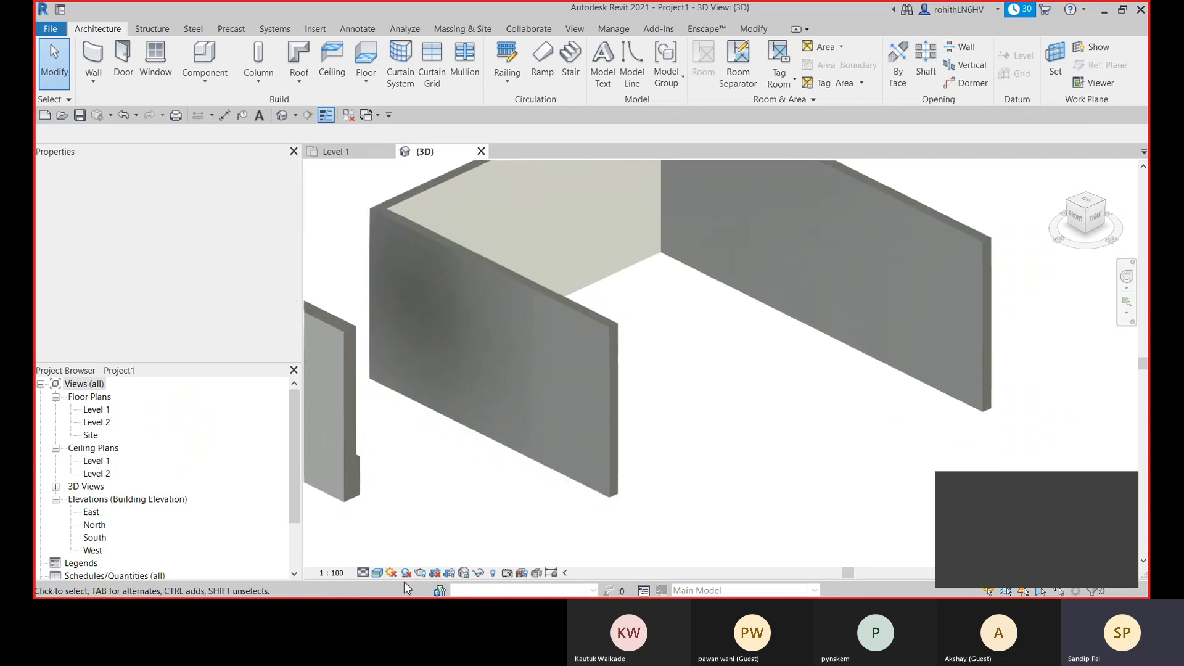
{"action": "left_click", "coordinate": [377, 573]}
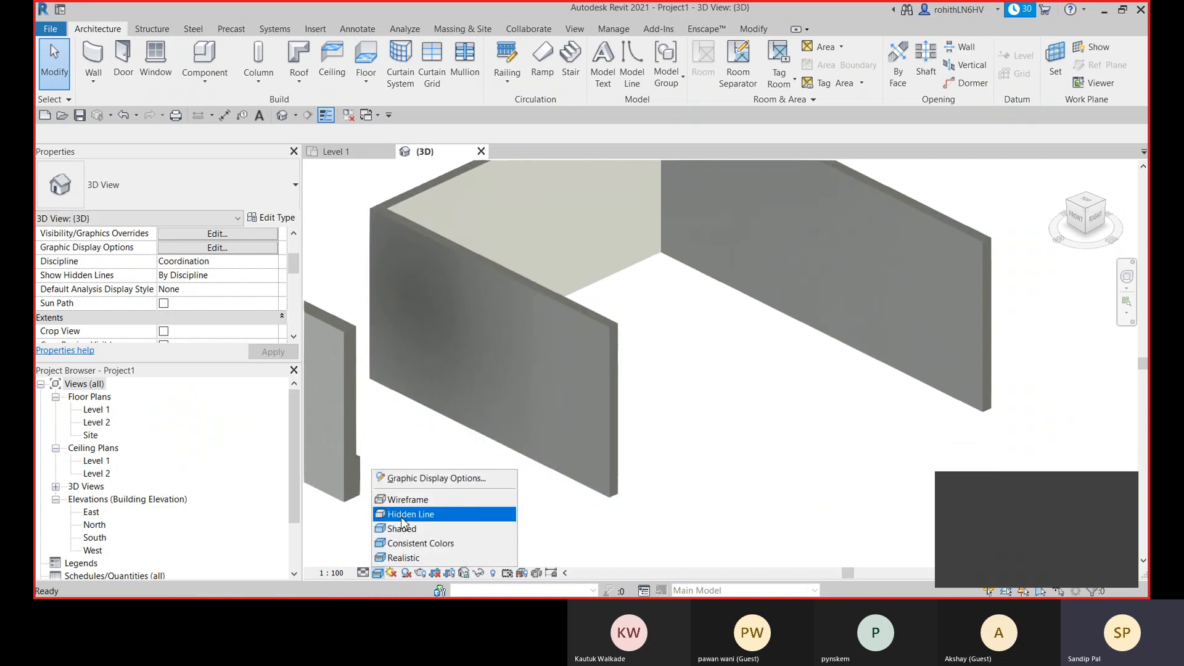
{"action": "left_click", "coordinate": [399, 499]}
{"action": "middle_click_drag", "start_coordinate": [655, 500], "coordinate": [587, 491], "text": "shift"}
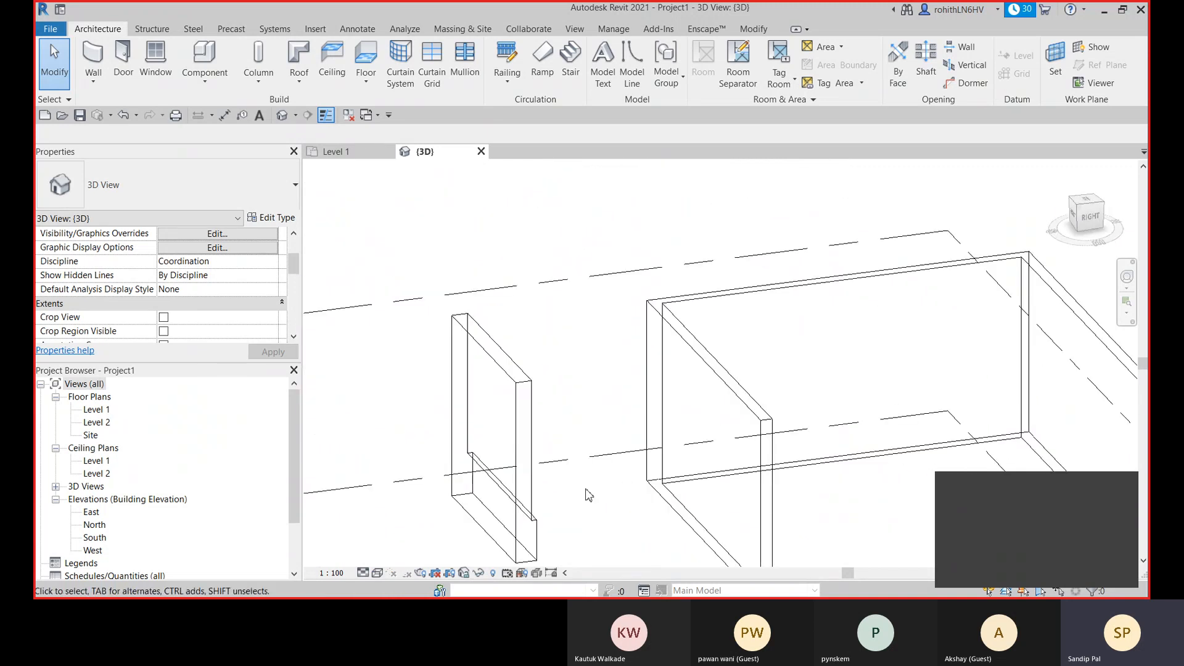
{"action": "middle_click_drag", "start_coordinate": [721, 479], "coordinate": [642, 468], "text": "shift"}
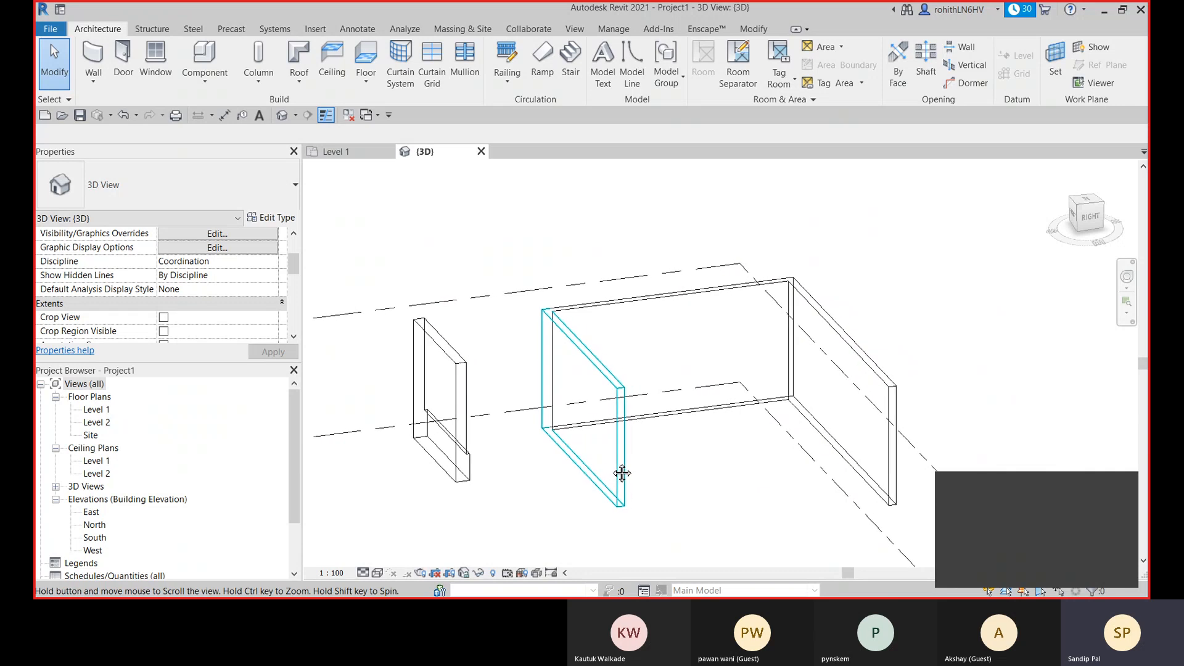
{"action": "left_click", "coordinate": [623, 475]}
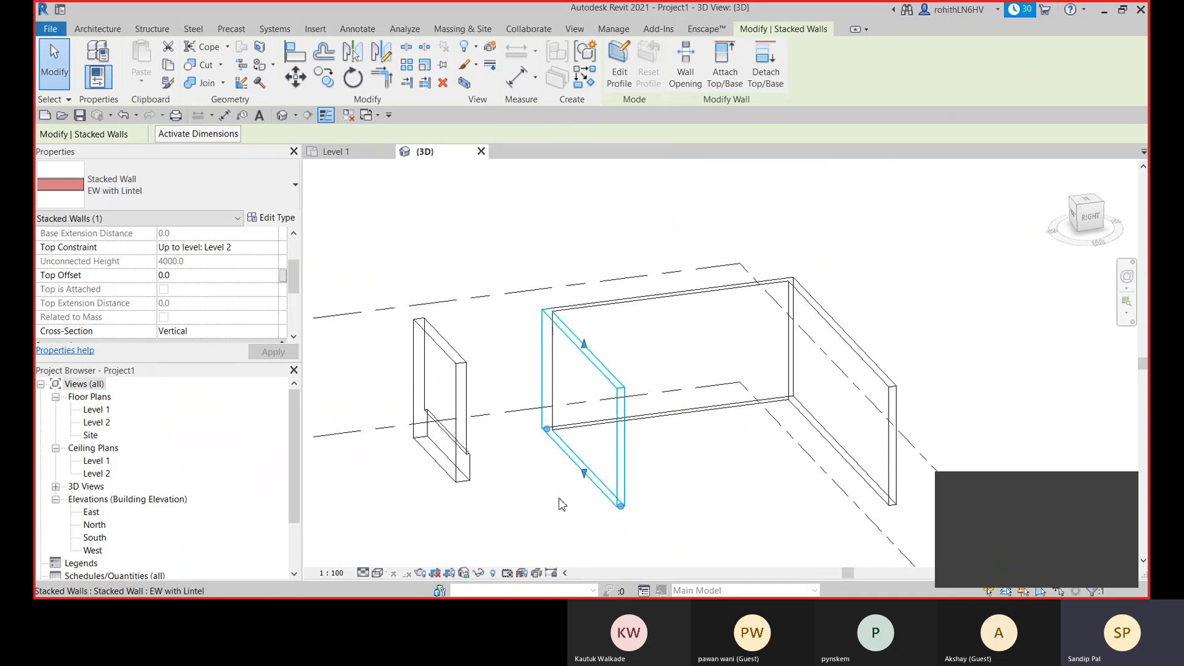
{"action": "middle_click_drag", "start_coordinate": [543, 493], "coordinate": [492, 469]}
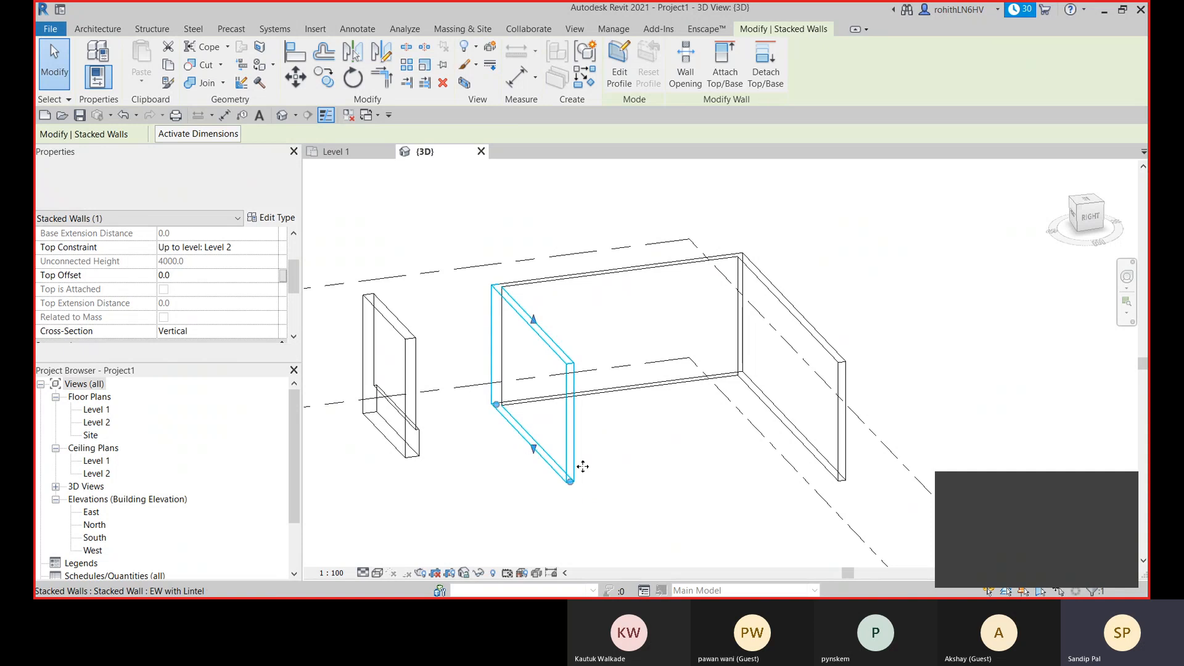
{"action": "scroll", "coordinate": [542, 388], "scroll_direction": "up", "scroll_amount": 2}
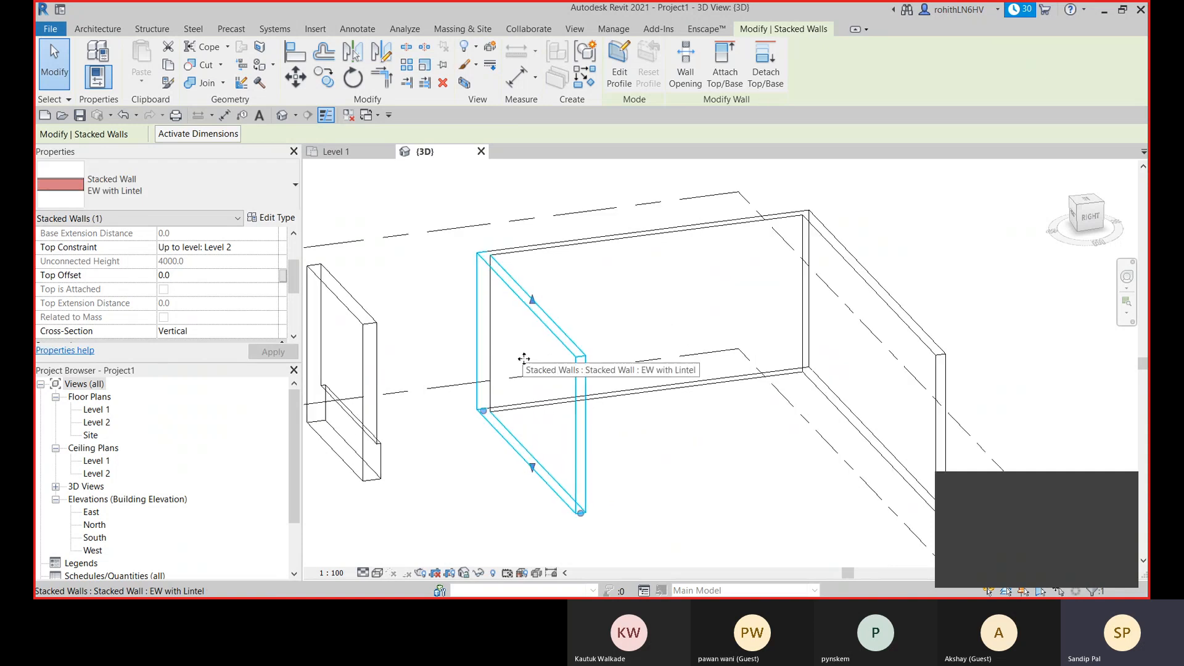
{"action": "scroll", "coordinate": [582, 421], "scroll_direction": "down", "scroll_amount": 2}
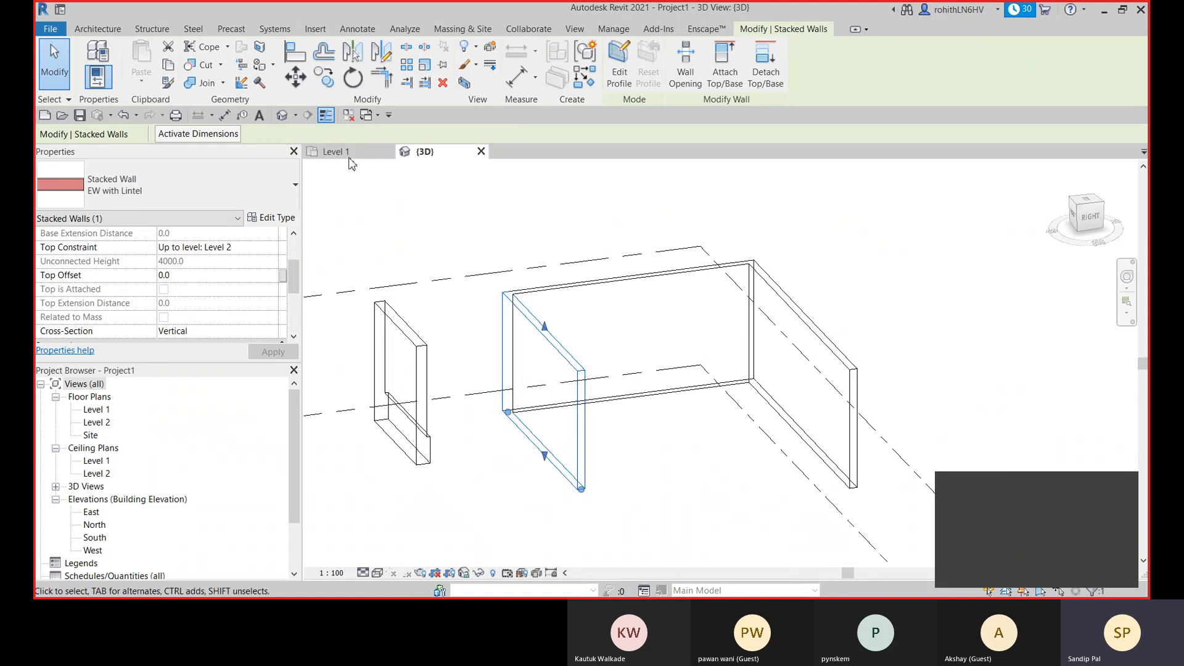
- Delete the separate Exterior - Brick Over Block w Metal Stud stacked wall in the Level 1 floor plan
{"action": "left_click", "coordinate": [336, 151]}
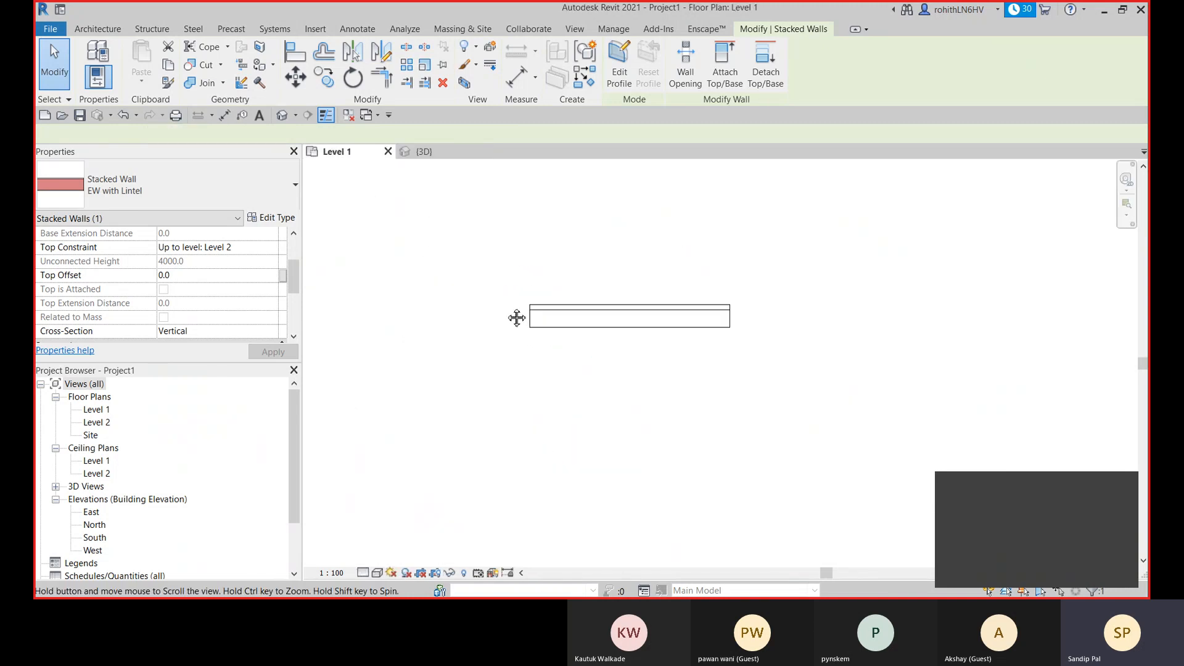
{"action": "middle_click_drag", "start_coordinate": [517, 317], "coordinate": [449, 265]}
{"action": "scroll", "coordinate": [625, 396], "scroll_direction": "down", "scroll_amount": 4}
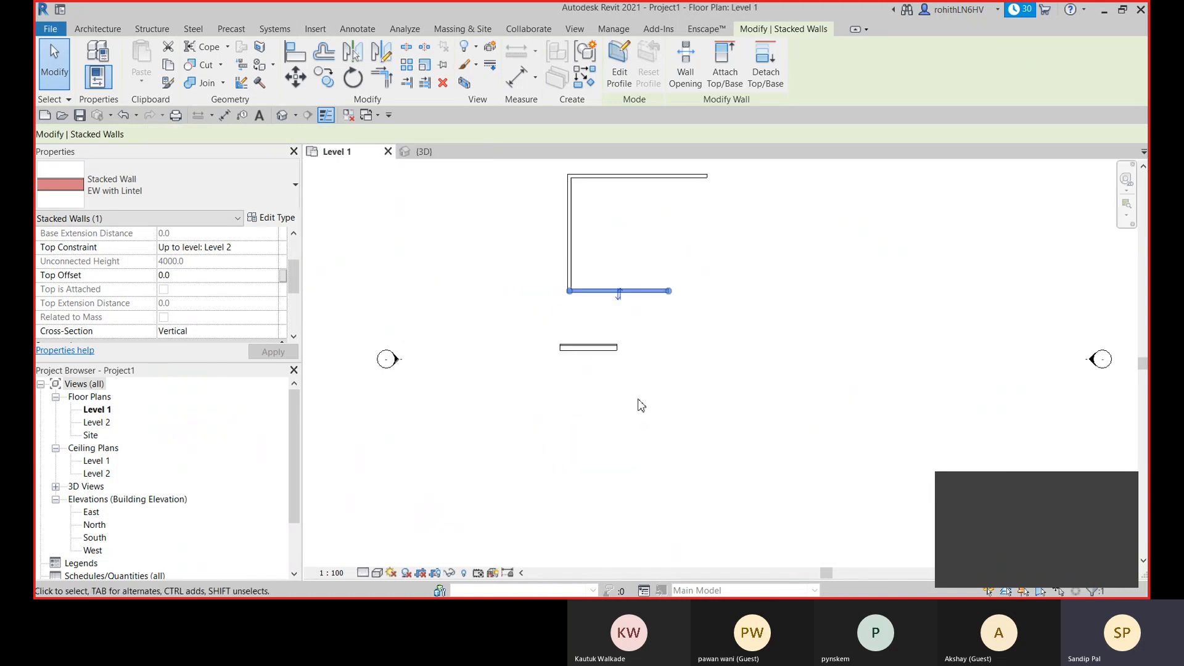
{"action": "left_click", "coordinate": [670, 399]}
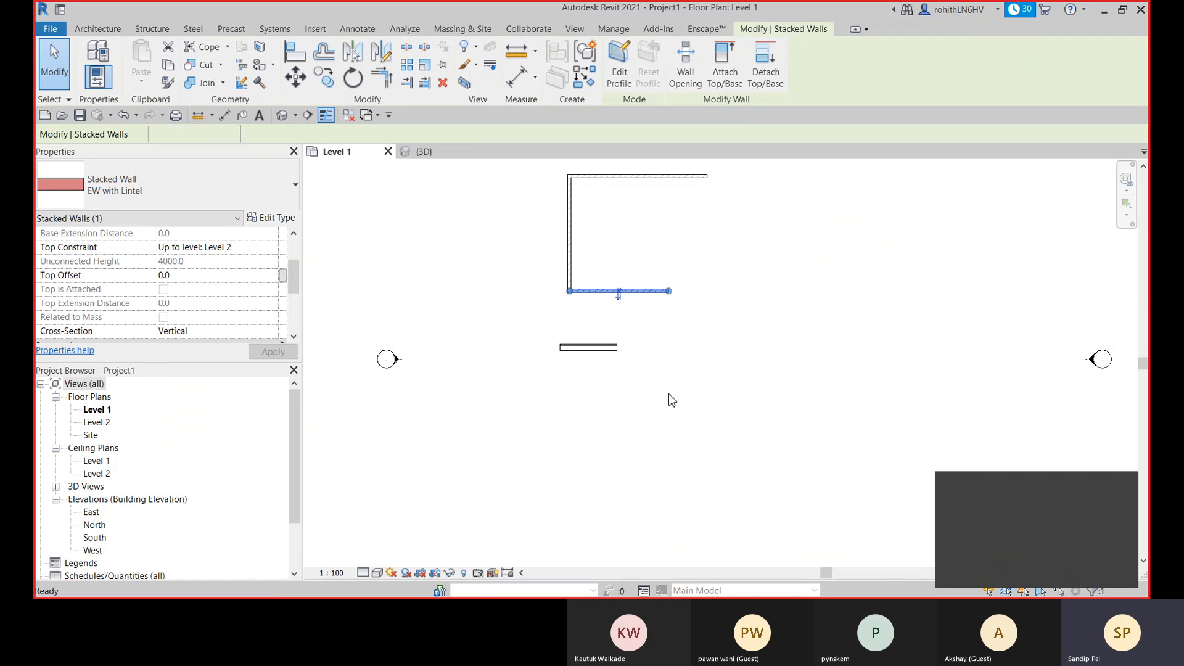
{"action": "left_click", "coordinate": [596, 354]}
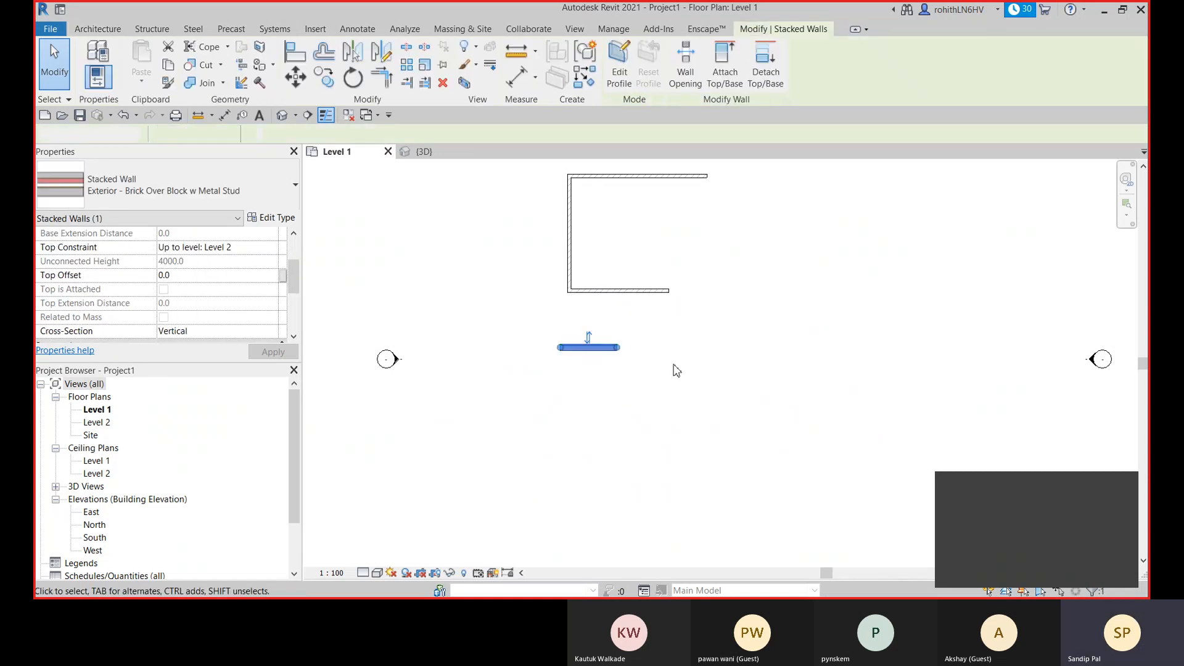
{"action": "left_click", "coordinate": [646, 362]}
{"action": "middle_click_drag", "start_coordinate": [646, 362], "coordinate": [647, 388]}
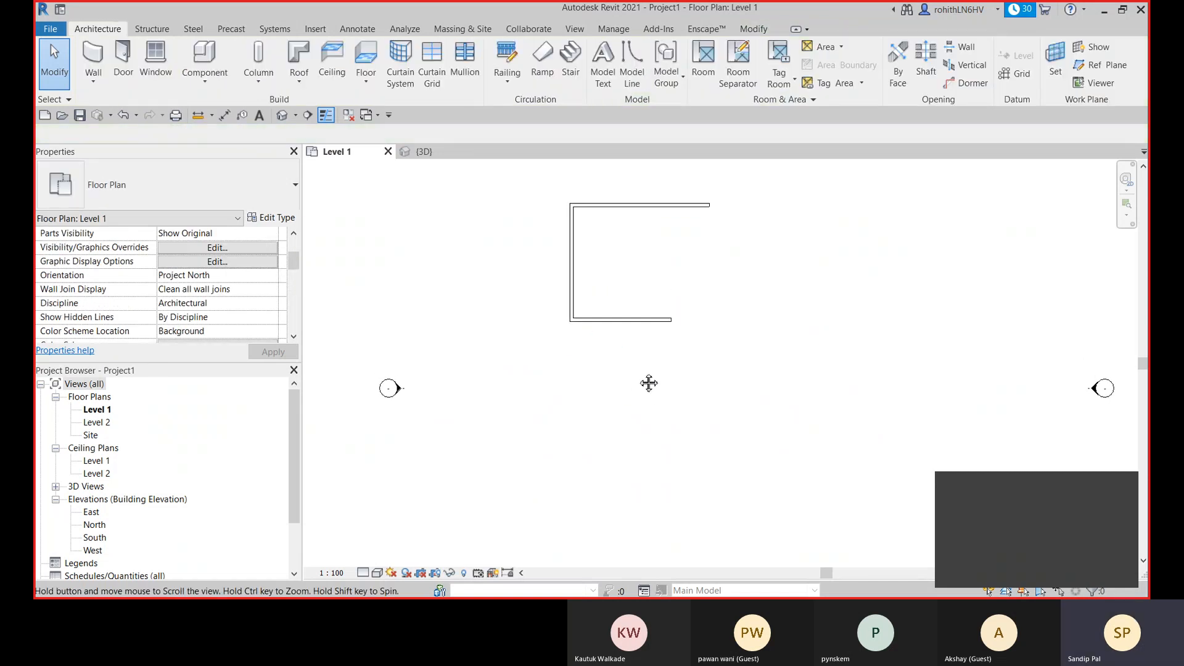
- Draw a vertical building section line crossing the two parallel EW with Lintel walls in the Level 1 plan
{"action": "left_click", "coordinate": [307, 115]}
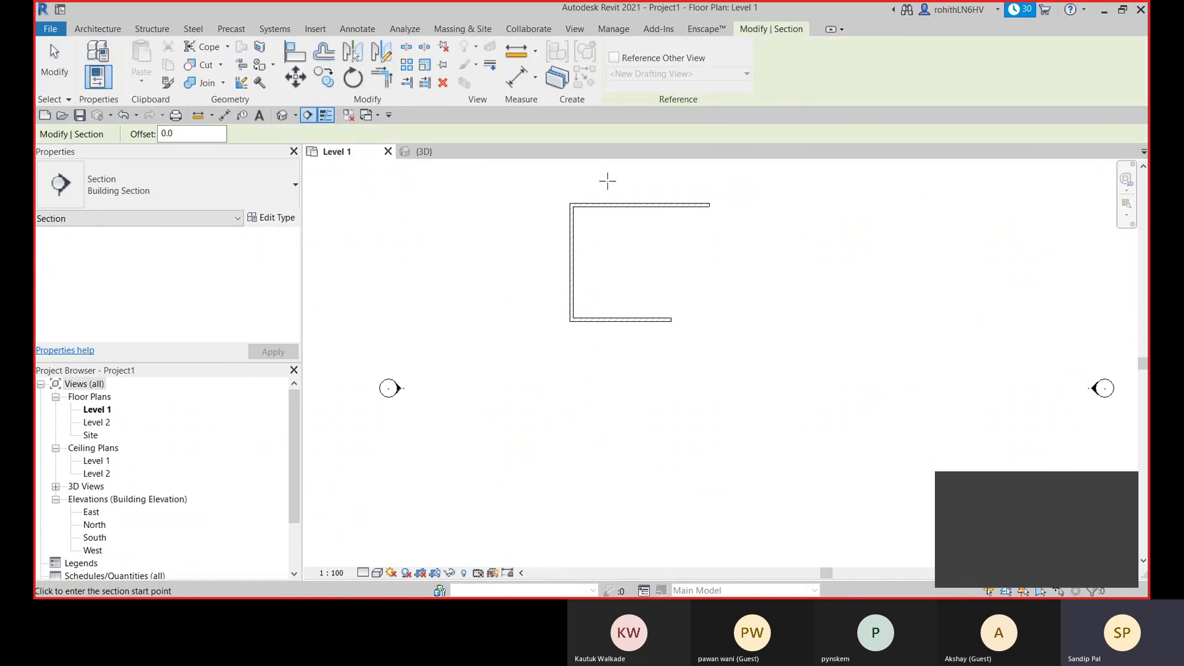
{"action": "left_click", "coordinate": [606, 180]}
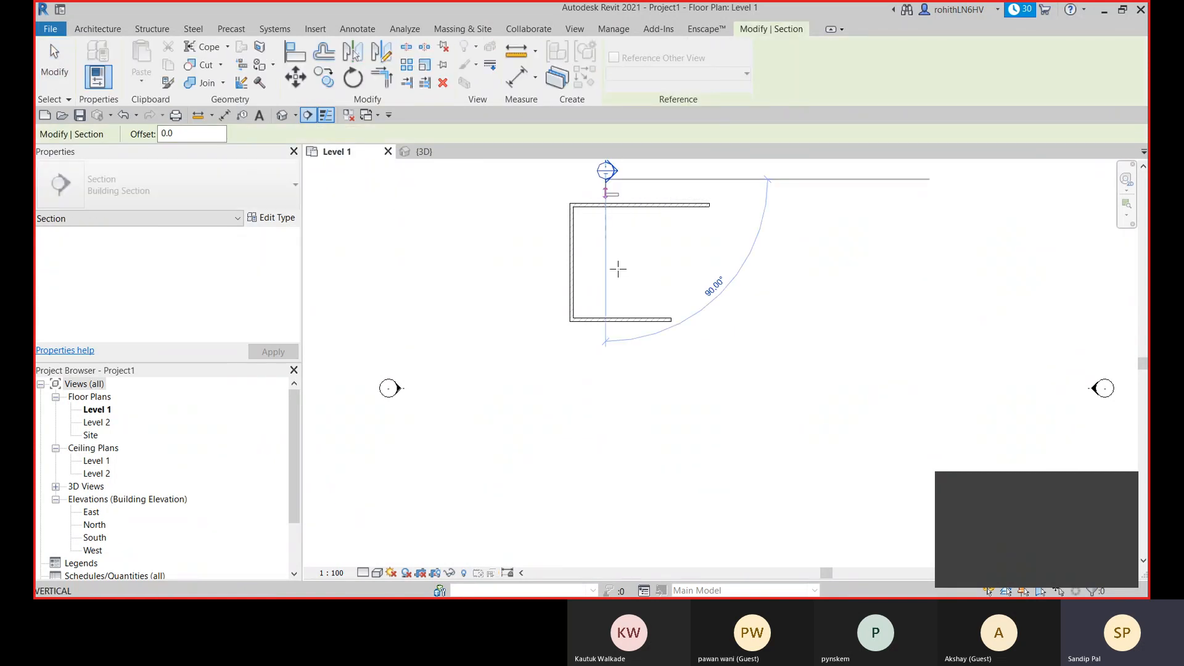
{"action": "left_click", "coordinate": [610, 344]}
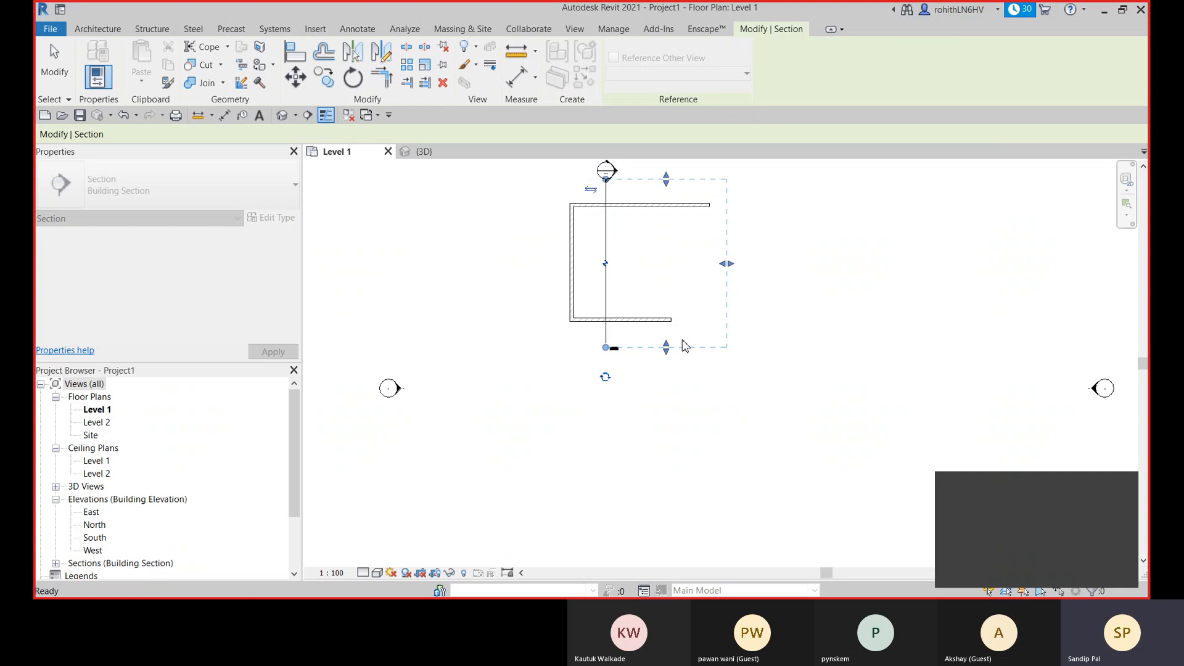
{"action": "key", "text": "Escape"}
{"action": "middle_click_drag", "start_coordinate": [693, 352], "coordinate": [678, 386]}
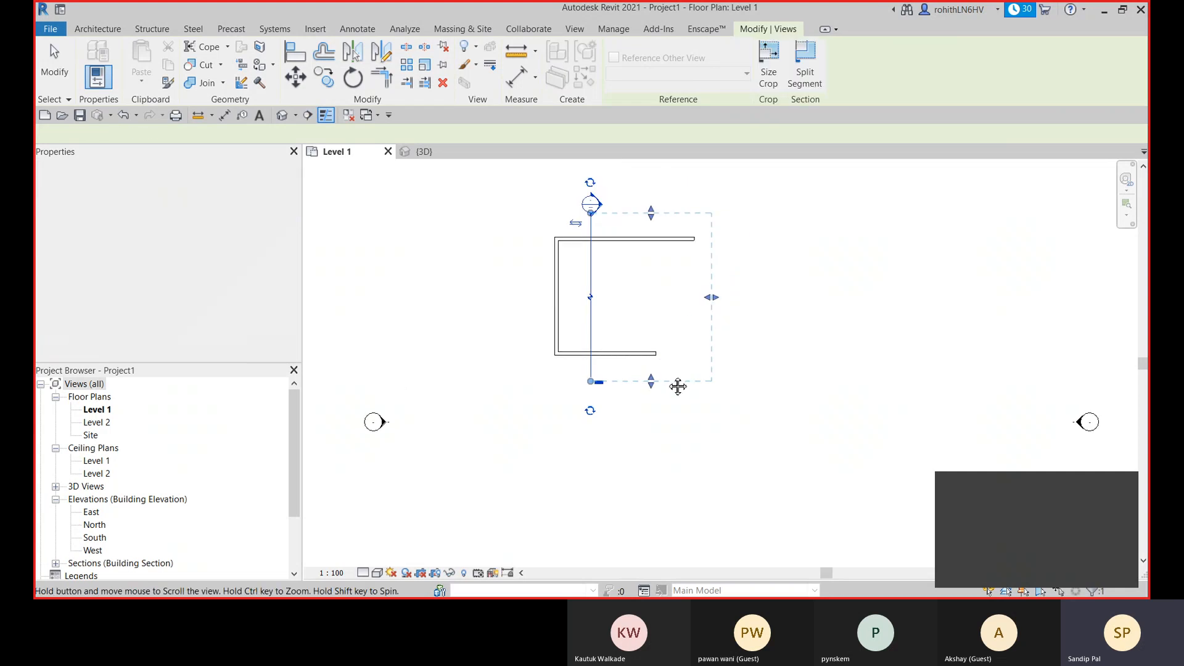
{"action": "right_click", "coordinate": [782, 266]}
{"action": "left_click", "coordinate": [797, 275]}
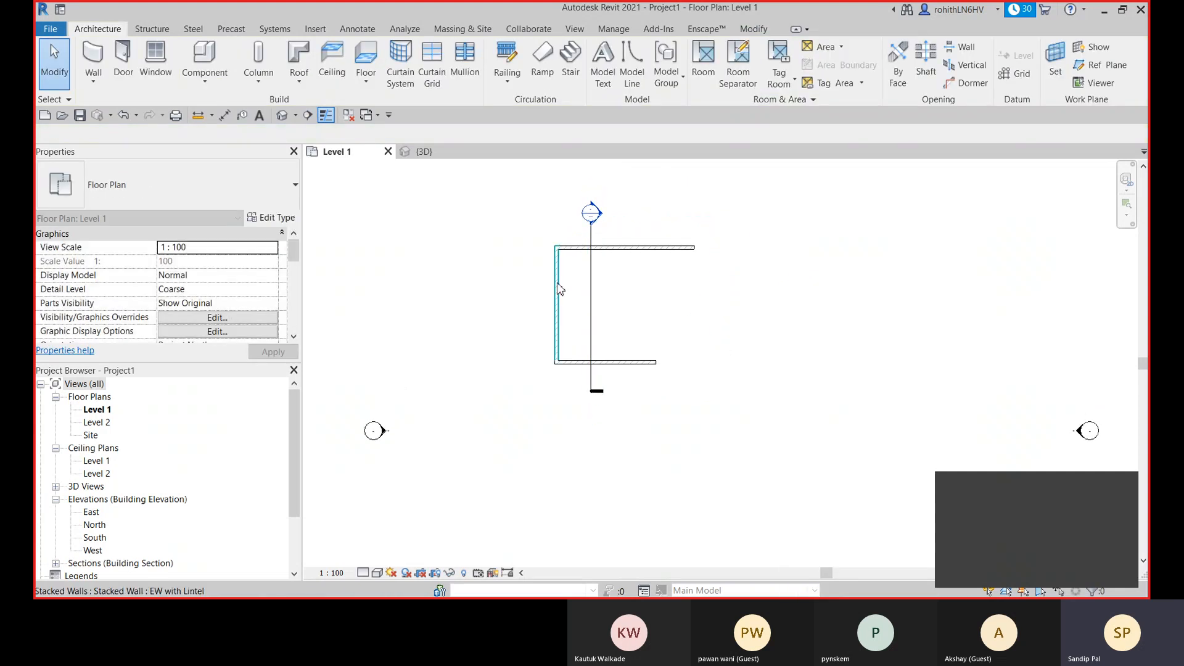
- Open the view of the new building section and set its visual style to Realistic to examine the cut walls' lintels
{"action": "left_click", "coordinate": [590, 265]}
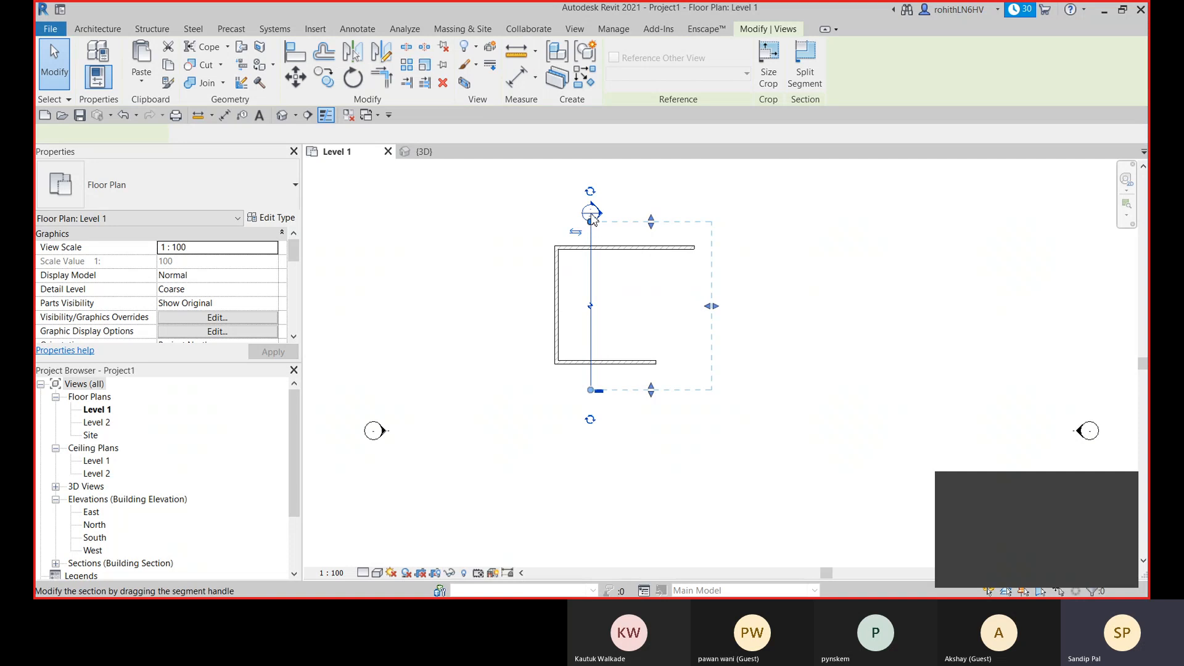
{"action": "right_click", "coordinate": [590, 214]}
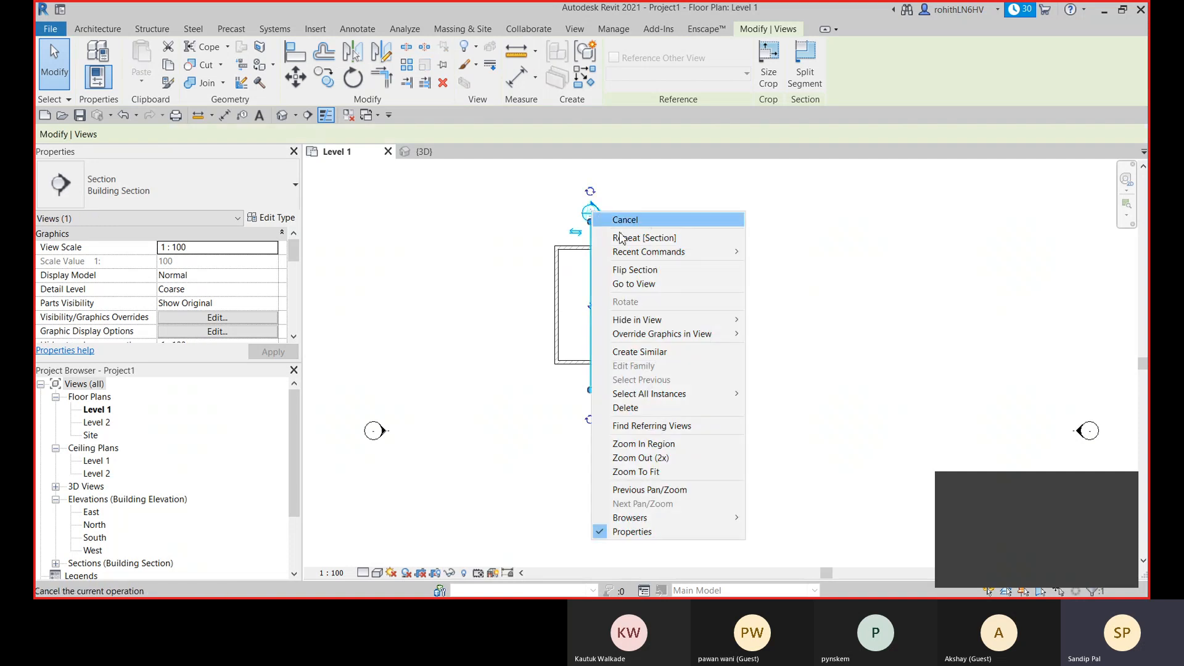
{"action": "left_click", "coordinate": [647, 289]}
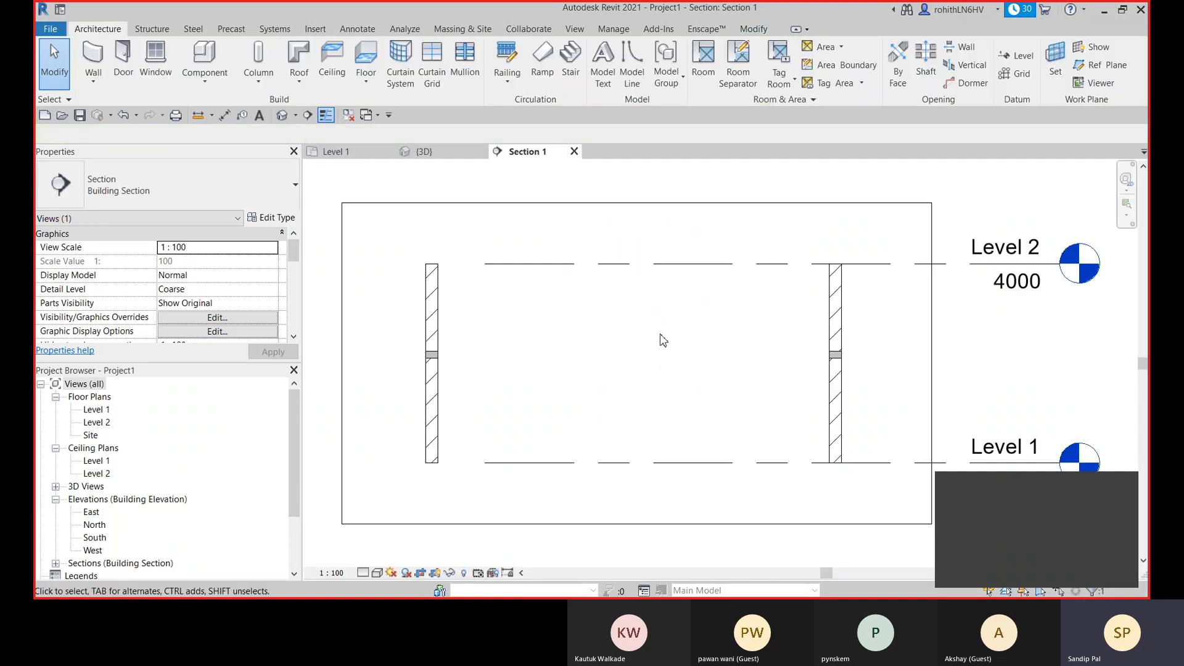
{"action": "scroll", "coordinate": [427, 365], "scroll_direction": "up", "scroll_amount": 2}
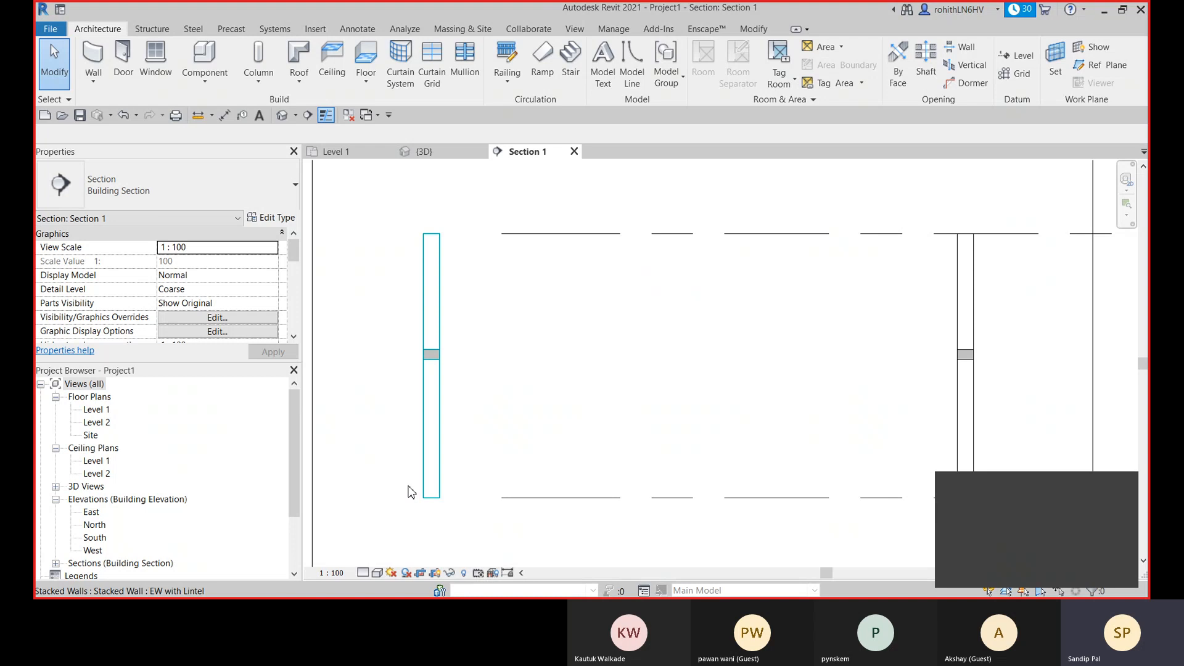
{"action": "left_click", "coordinate": [378, 574]}
{"action": "left_click", "coordinate": [383, 558]}
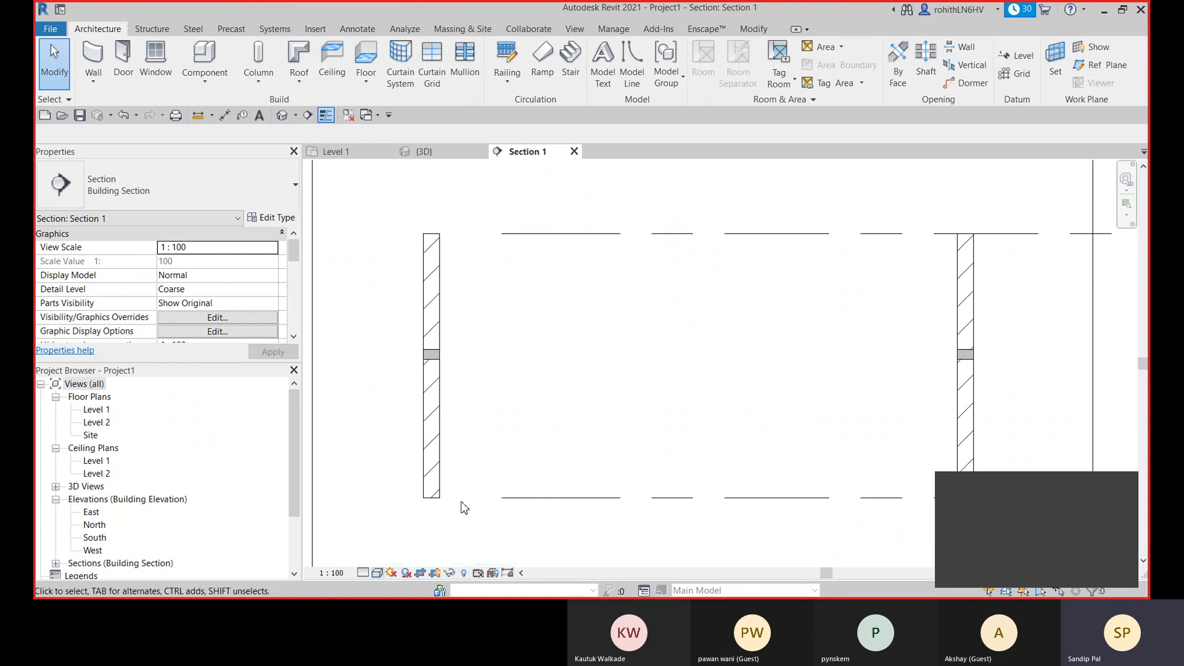
{"action": "scroll", "coordinate": [432, 368], "scroll_direction": "up", "scroll_amount": 2}
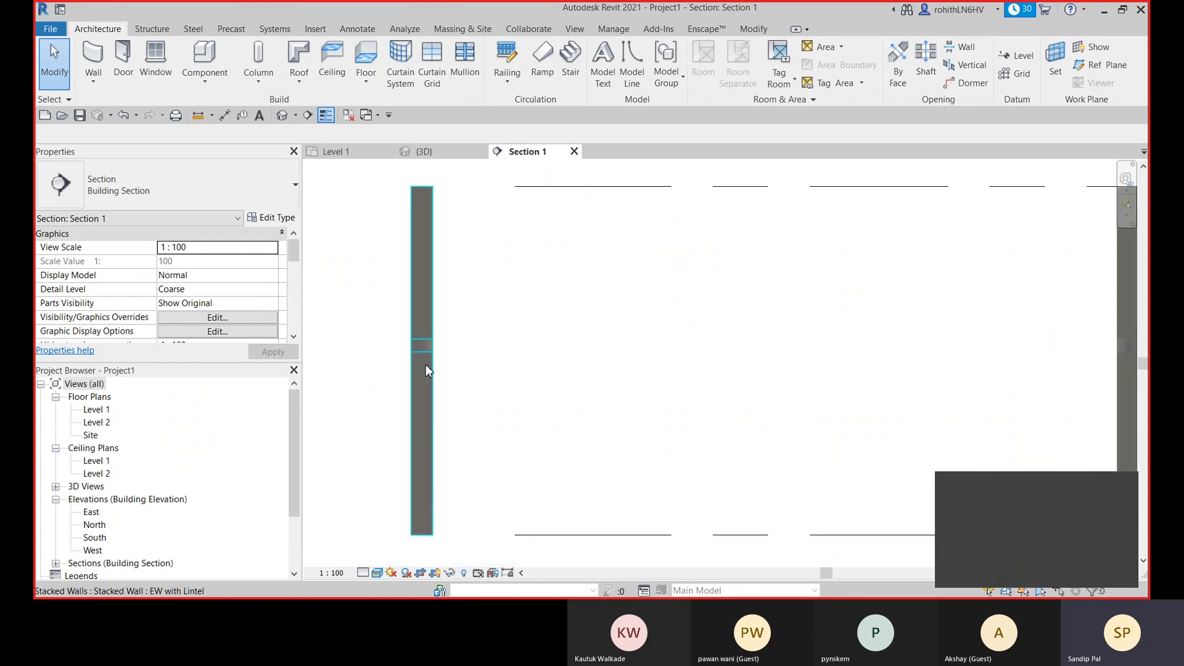
{"action": "scroll", "coordinate": [424, 345], "scroll_direction": "down", "scroll_amount": 1}
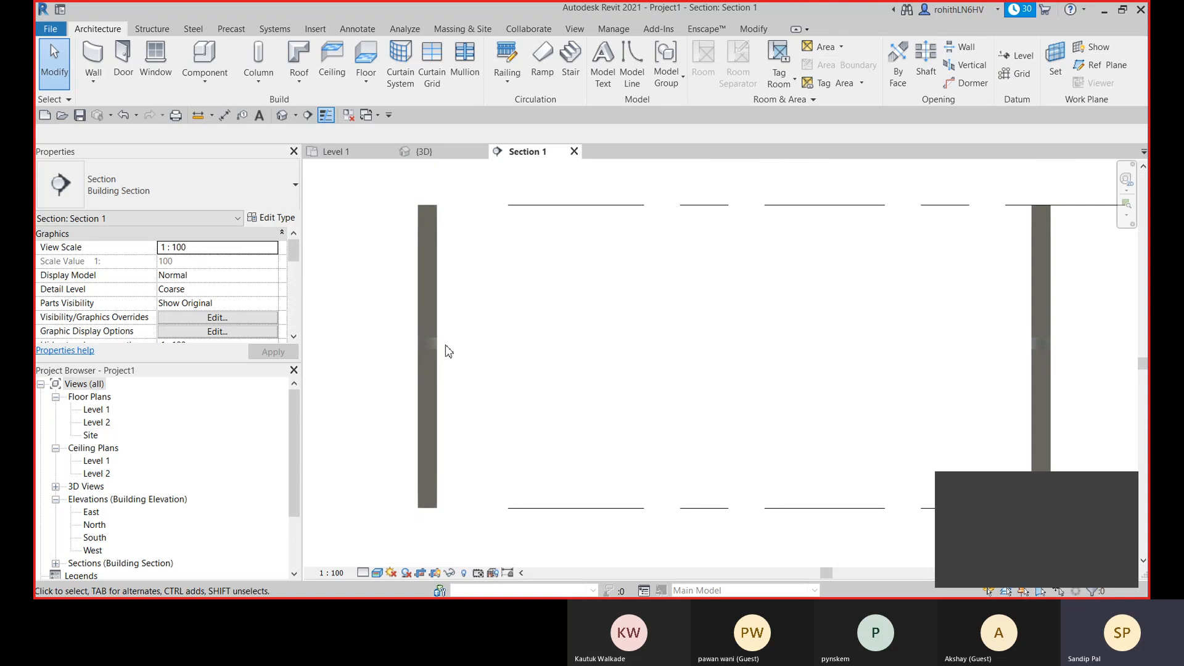
{"action": "scroll", "coordinate": [448, 351], "scroll_direction": "down", "scroll_amount": 1}
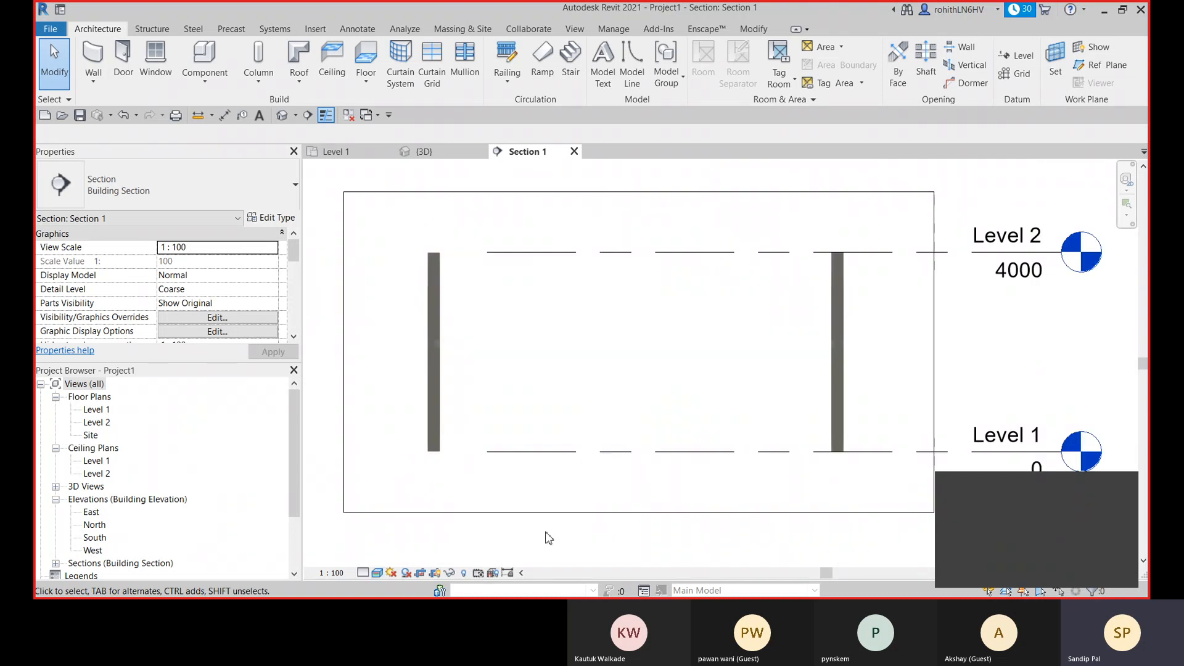
- Review the layer assembly of the EW with Lintel stacked wall from the section view, checking its Lintel 150mm row, without changing anything
{"action": "left_click", "coordinate": [434, 405]}
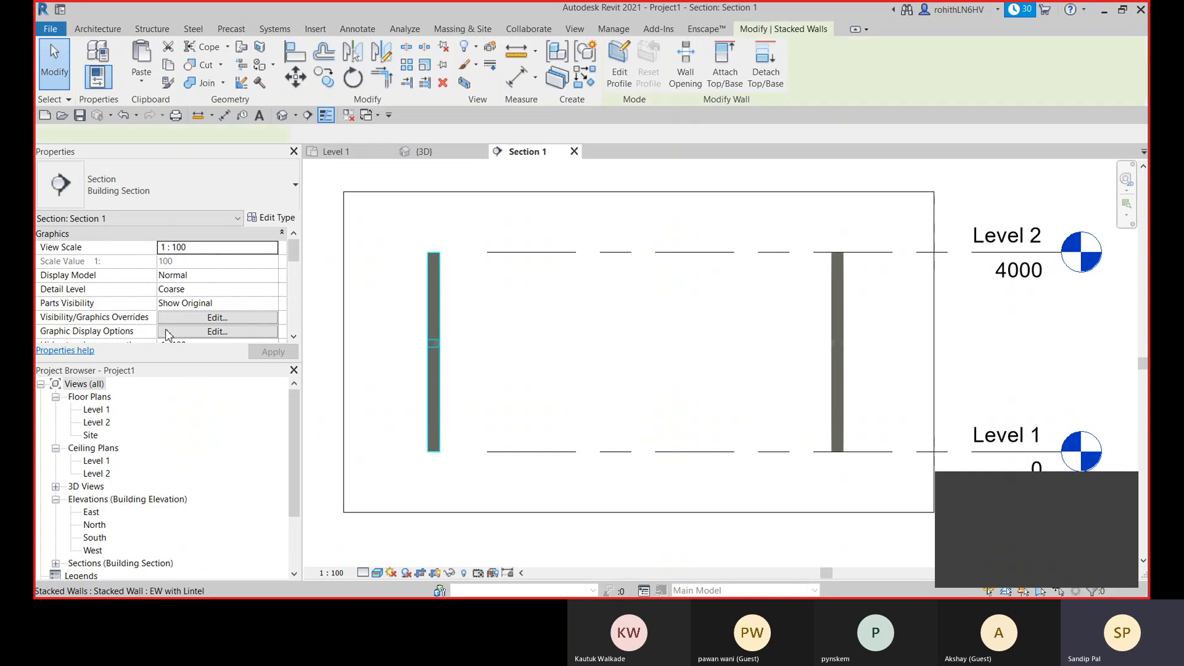
{"action": "left_click", "coordinate": [271, 217]}
{"action": "left_click", "coordinate": [976, 180]}
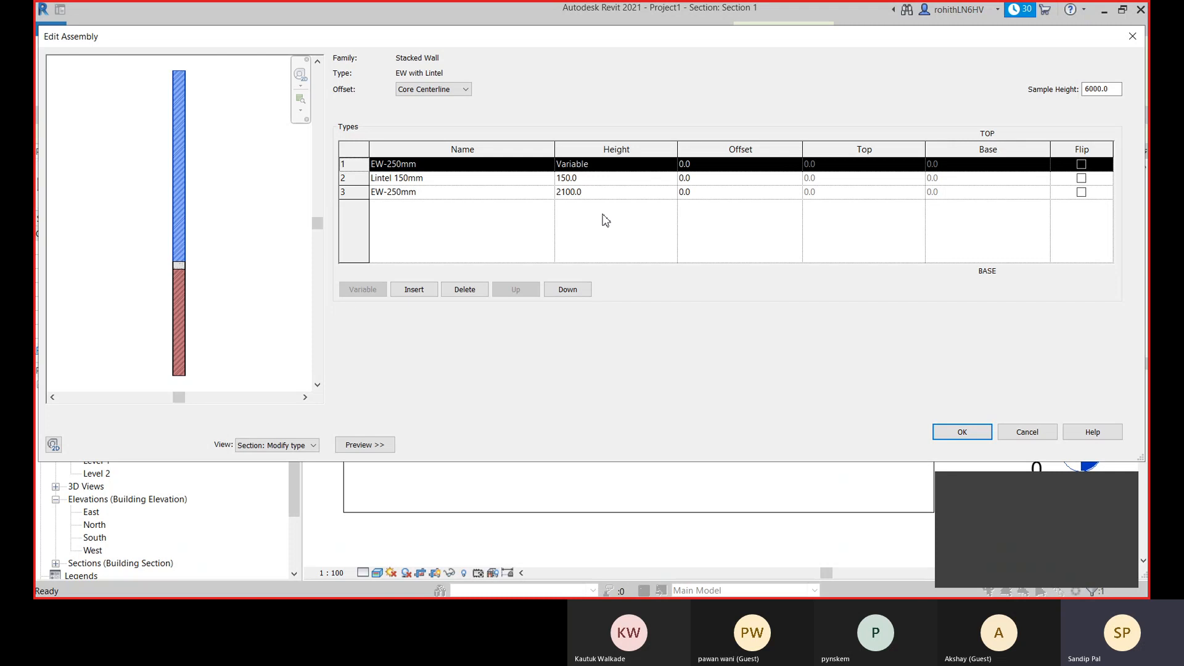
{"action": "left_click", "coordinate": [499, 192]}
{"action": "left_click", "coordinate": [420, 178]}
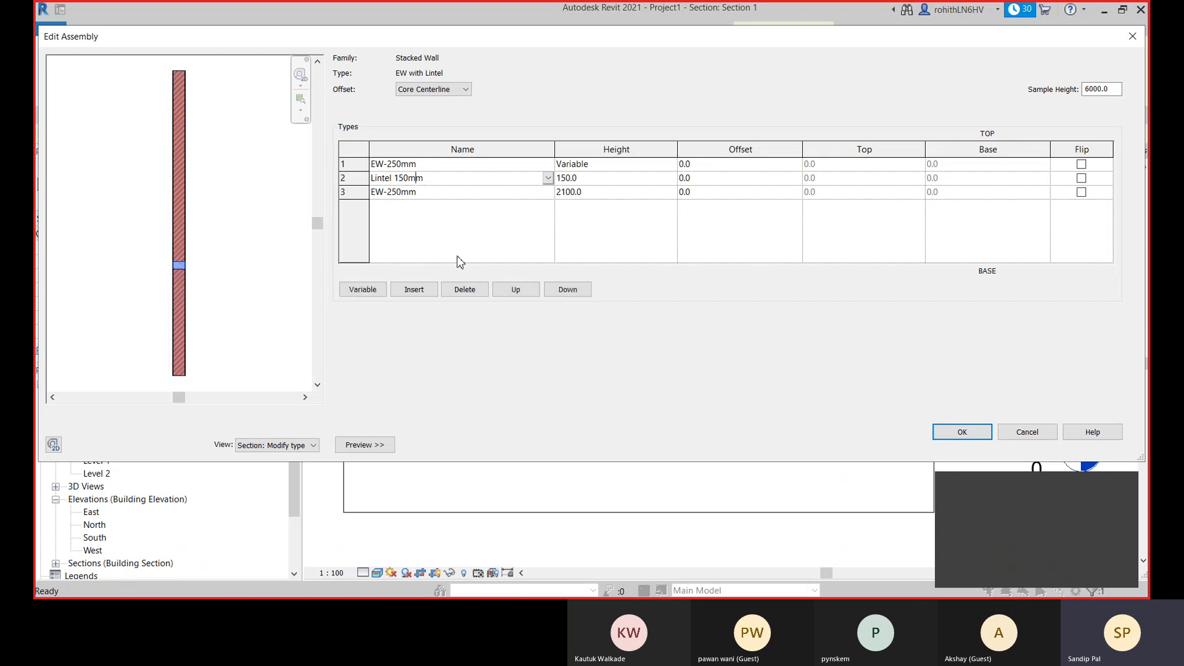
{"action": "left_click", "coordinate": [1027, 432]}
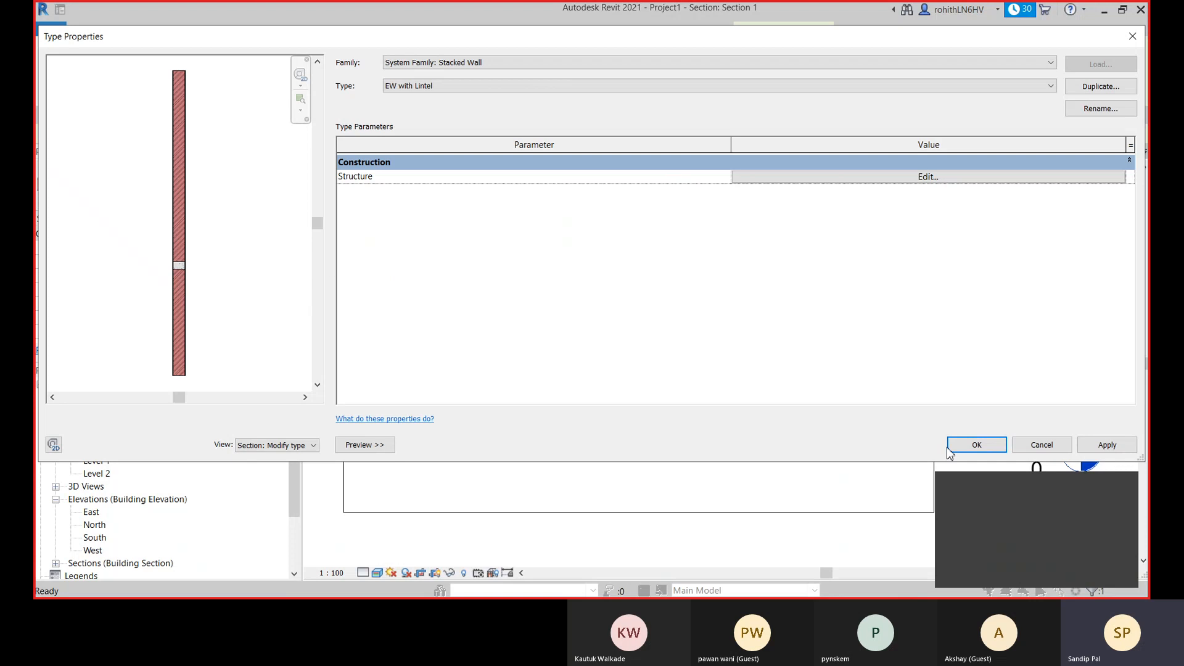
{"action": "left_click", "coordinate": [1048, 448]}
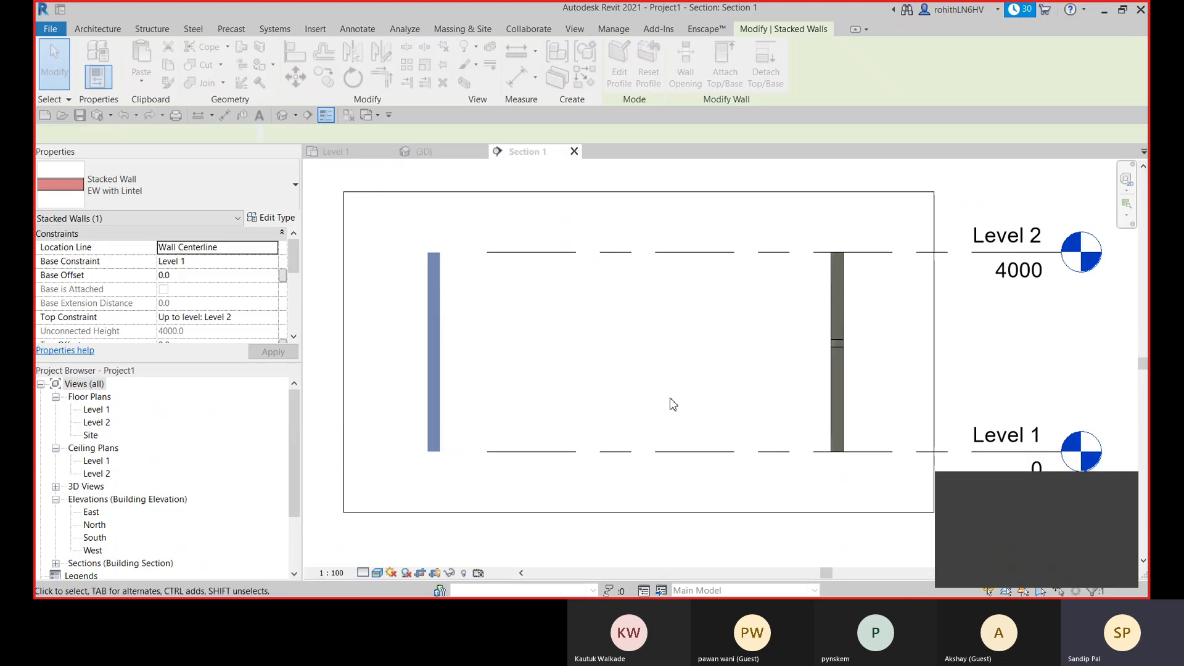
{"action": "left_click", "coordinate": [610, 398]}
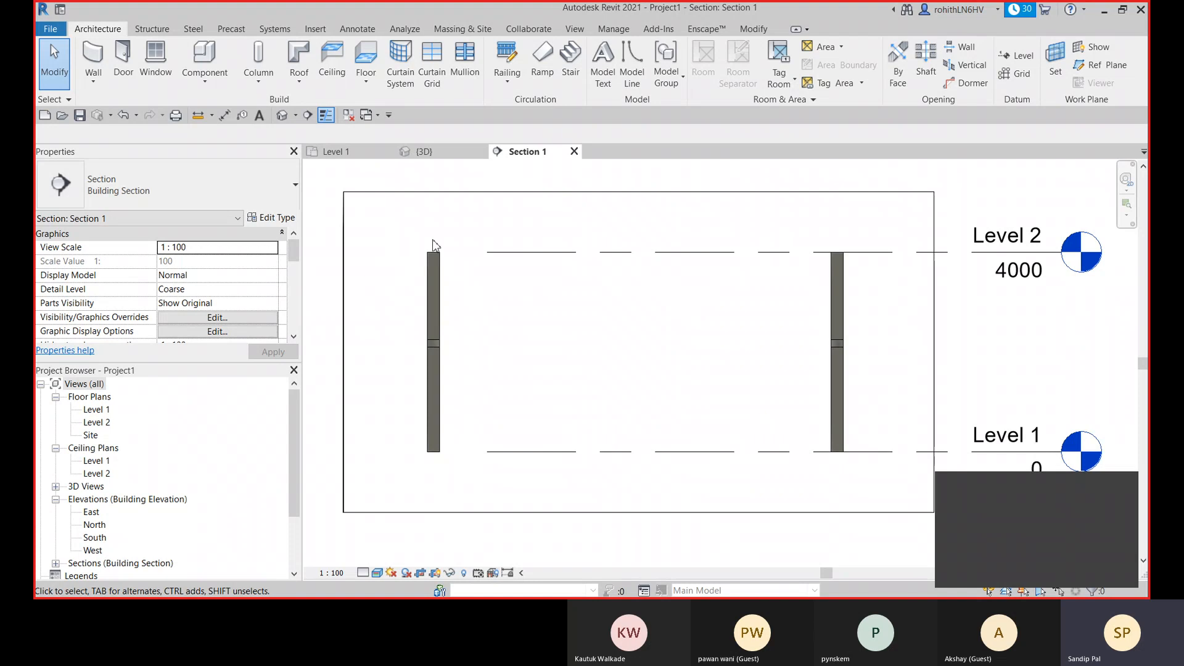
{"action": "scroll", "coordinate": [565, 426], "scroll_direction": "down", "scroll_amount": 5}
{"action": "middle_click_drag", "start_coordinate": [550, 397], "coordinate": [584, 406]}
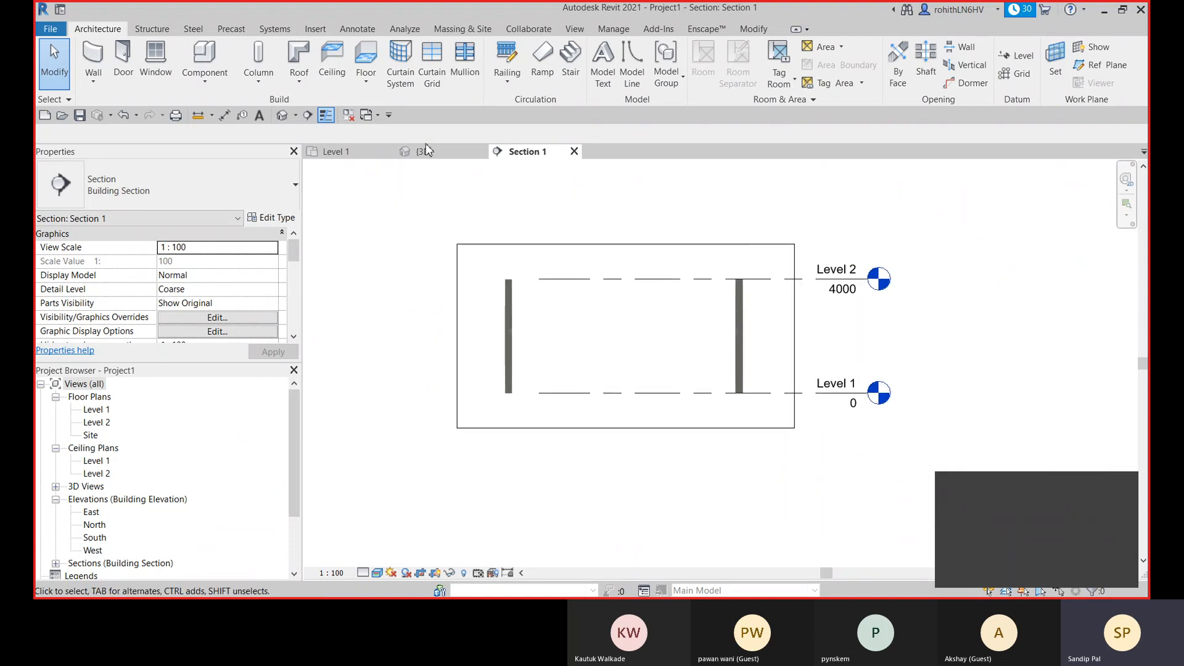
- Return to the 3D view, change it from wireframe to a shaded visual style and view the walls from the back-right corner
{"action": "left_click", "coordinate": [424, 151]}
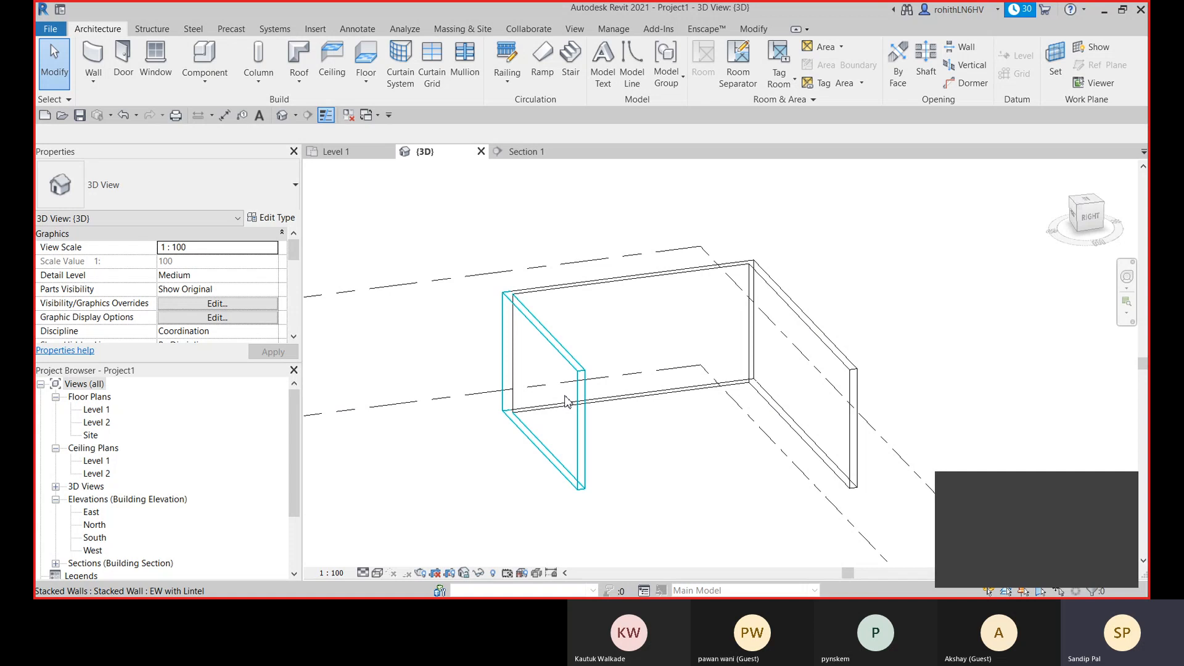
{"action": "scroll", "coordinate": [562, 406], "scroll_direction": "down", "scroll_amount": 2}
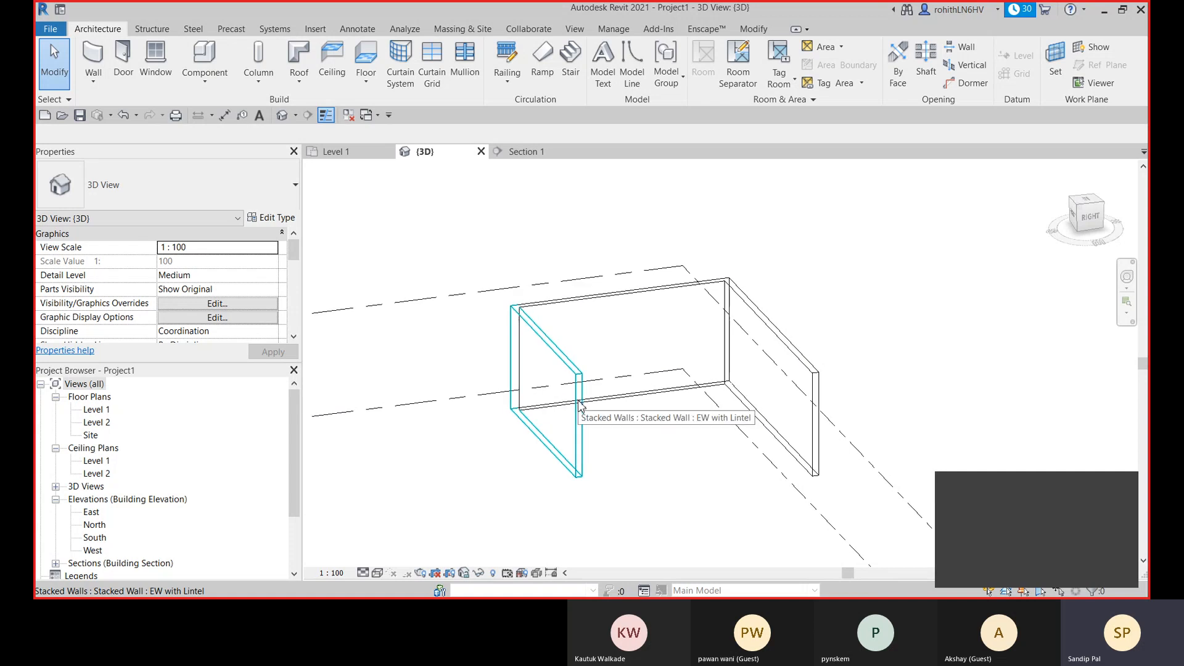
{"action": "left_click", "coordinate": [579, 405]}
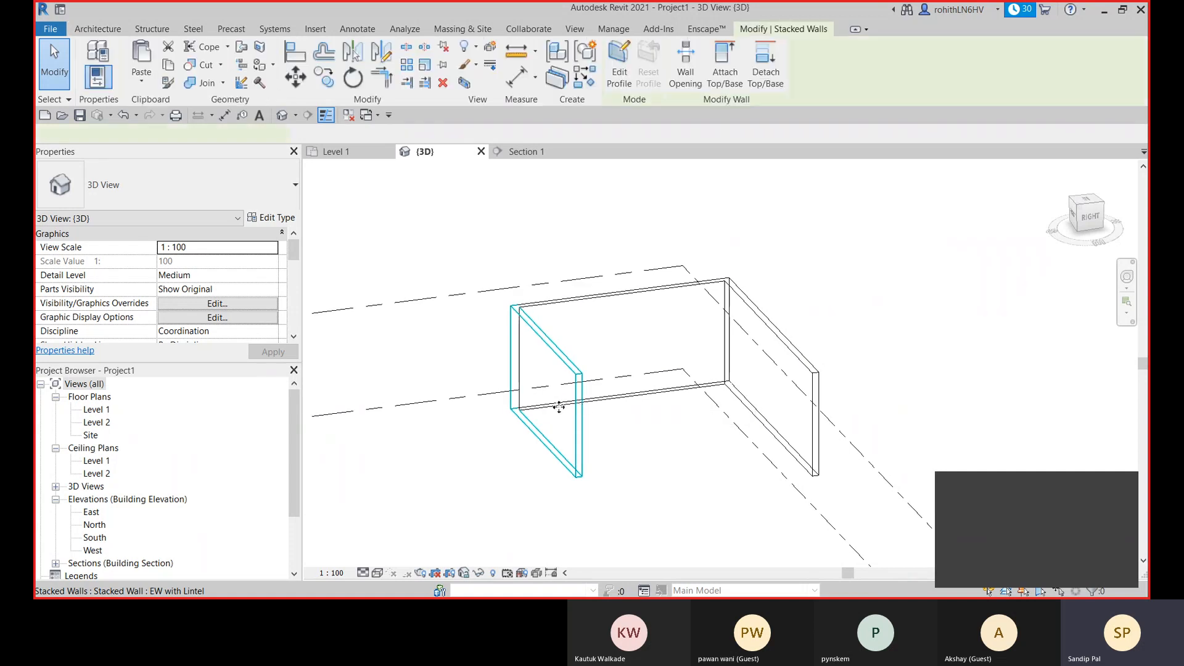
{"action": "left_click", "coordinate": [544, 243]}
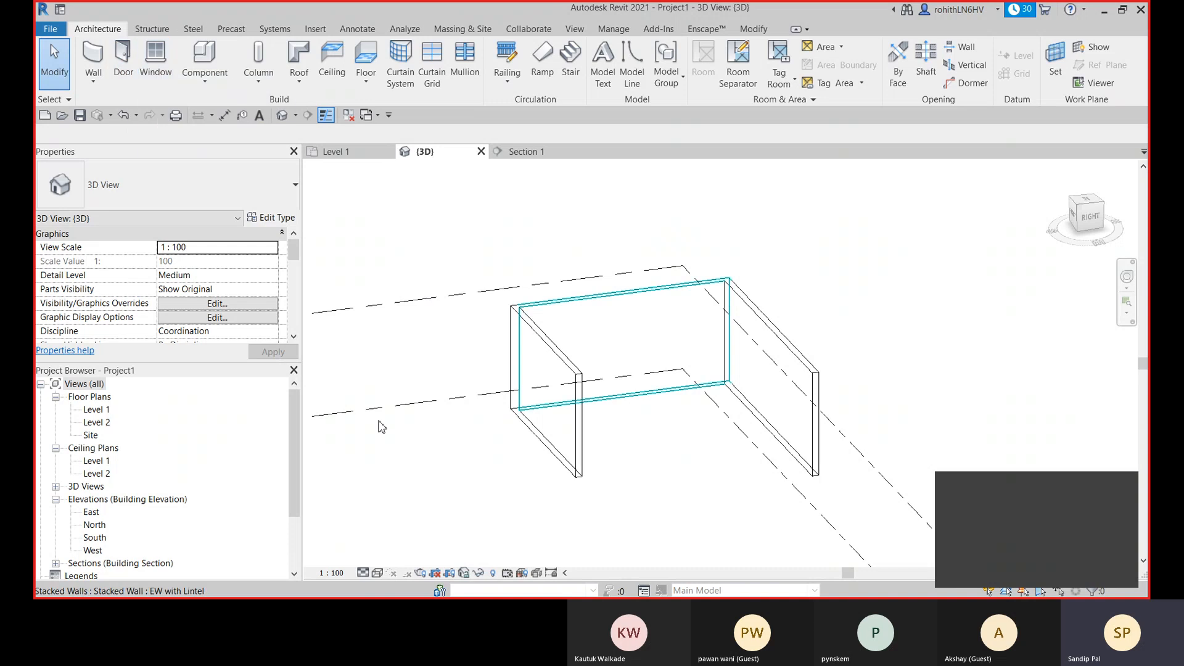
{"action": "left_click", "coordinate": [373, 575]}
{"action": "left_click", "coordinate": [487, 555]}
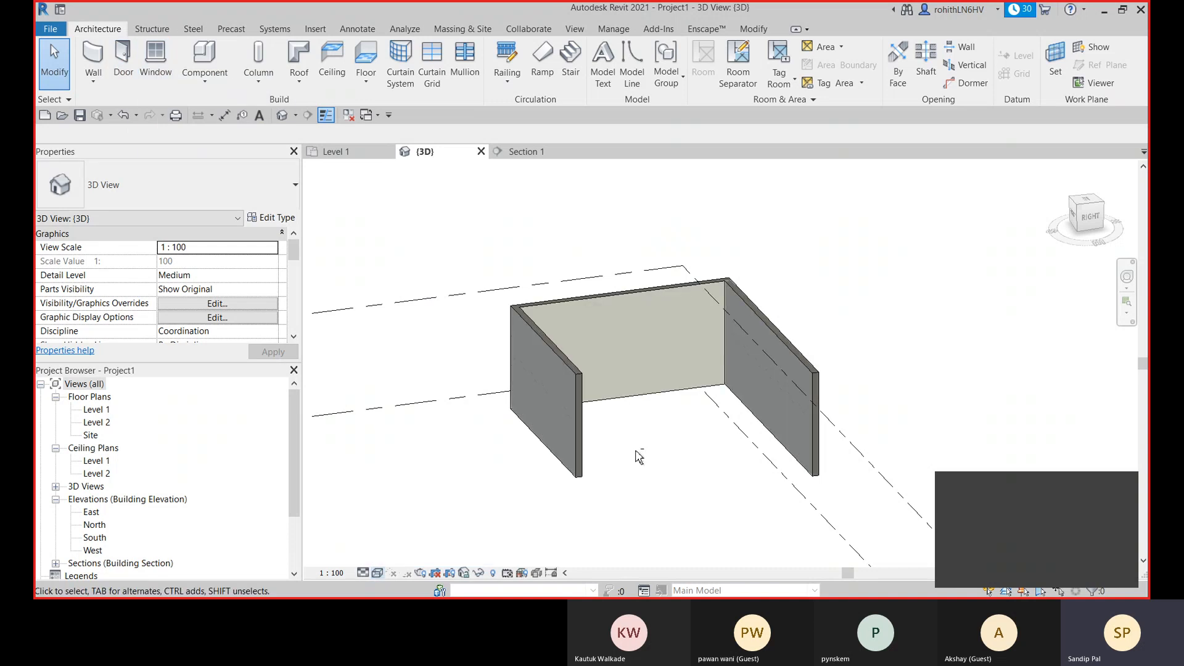
{"action": "middle_click_drag", "start_coordinate": [635, 454], "coordinate": [487, 308], "text": "shift"}
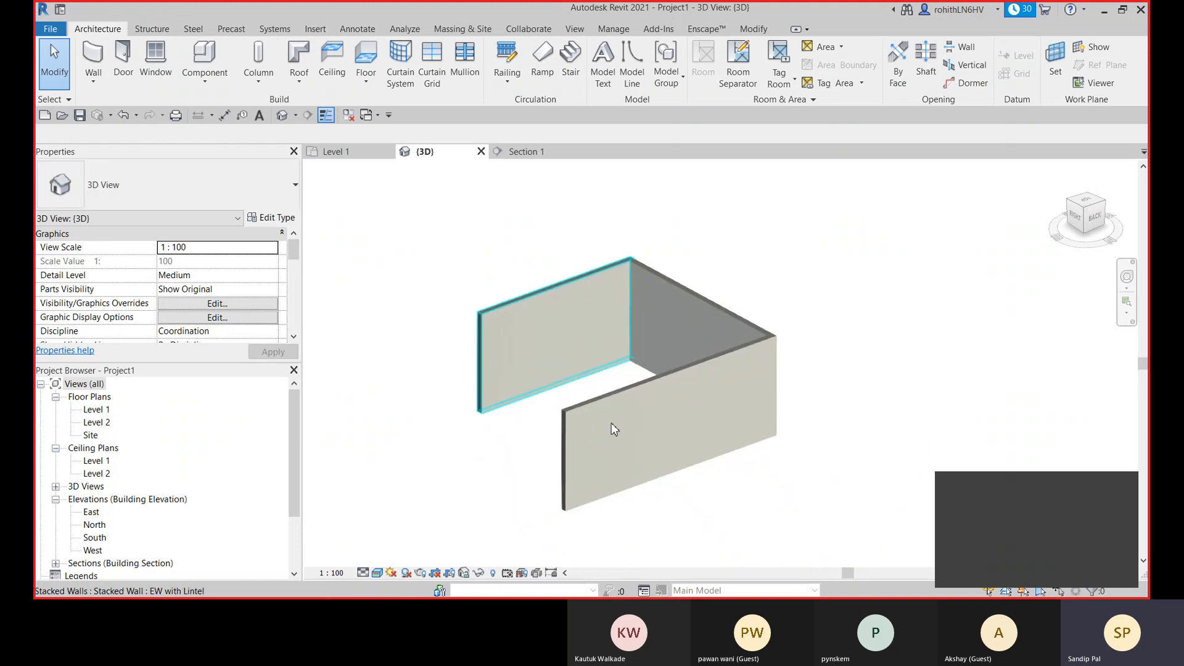
- Start placing a door, choose to load a family and browse to the Doors folder of the English library
{"action": "left_click", "coordinate": [123, 62]}
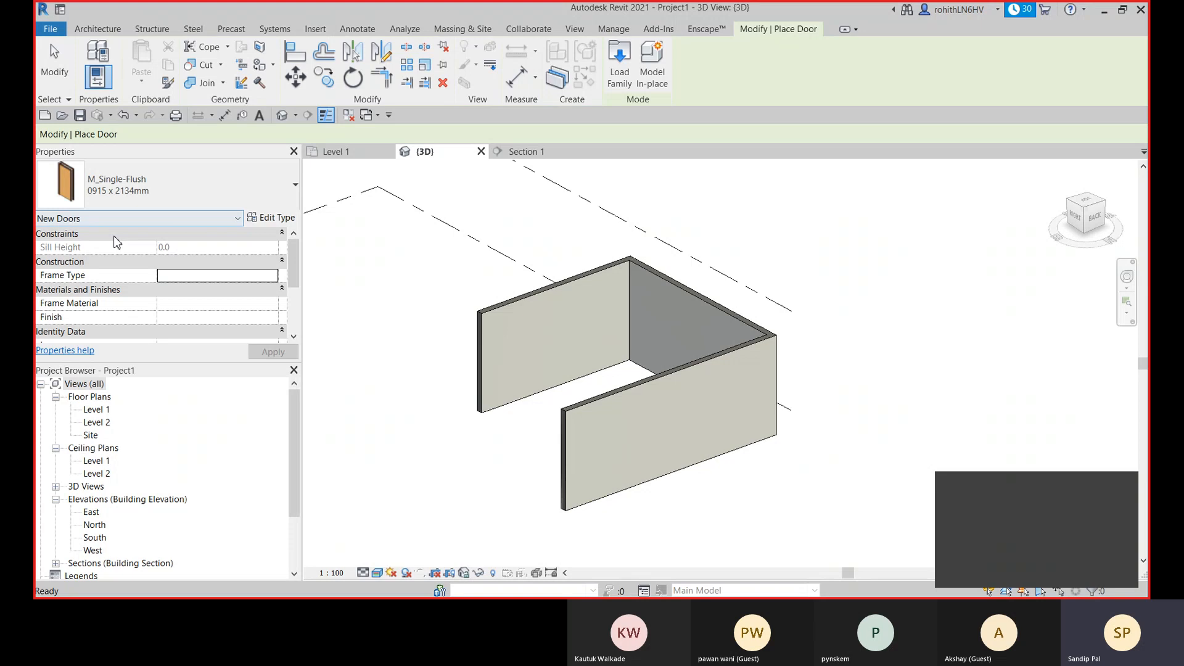
{"action": "left_click", "coordinate": [168, 193]}
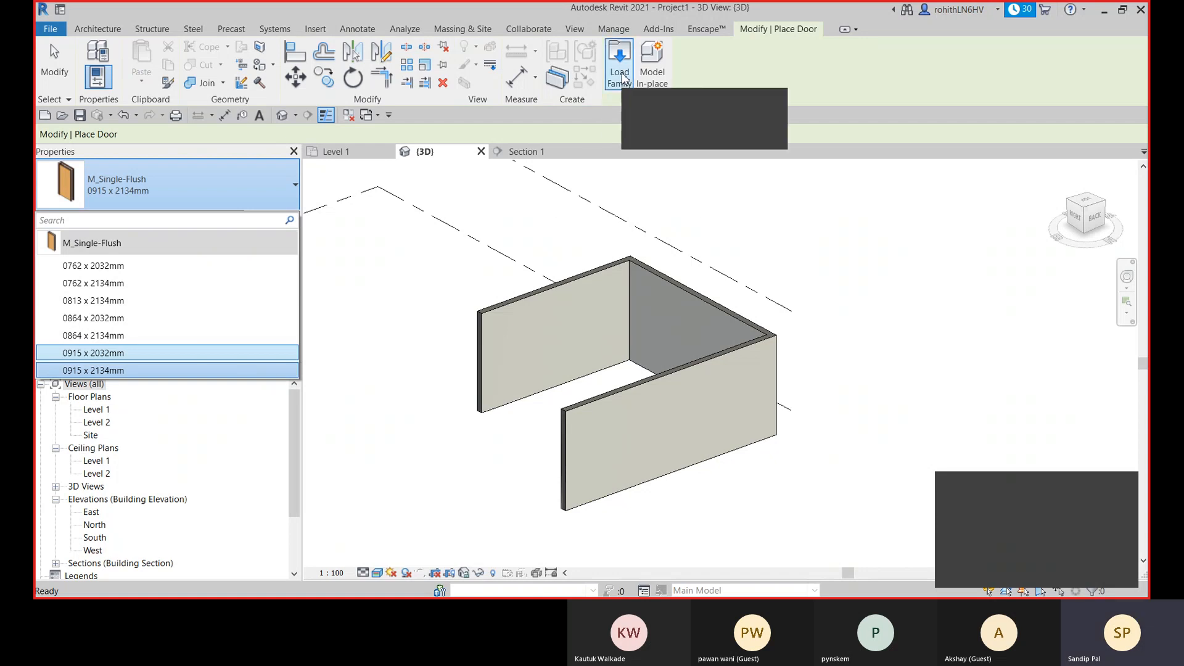
{"action": "left_click", "coordinate": [324, 220]}
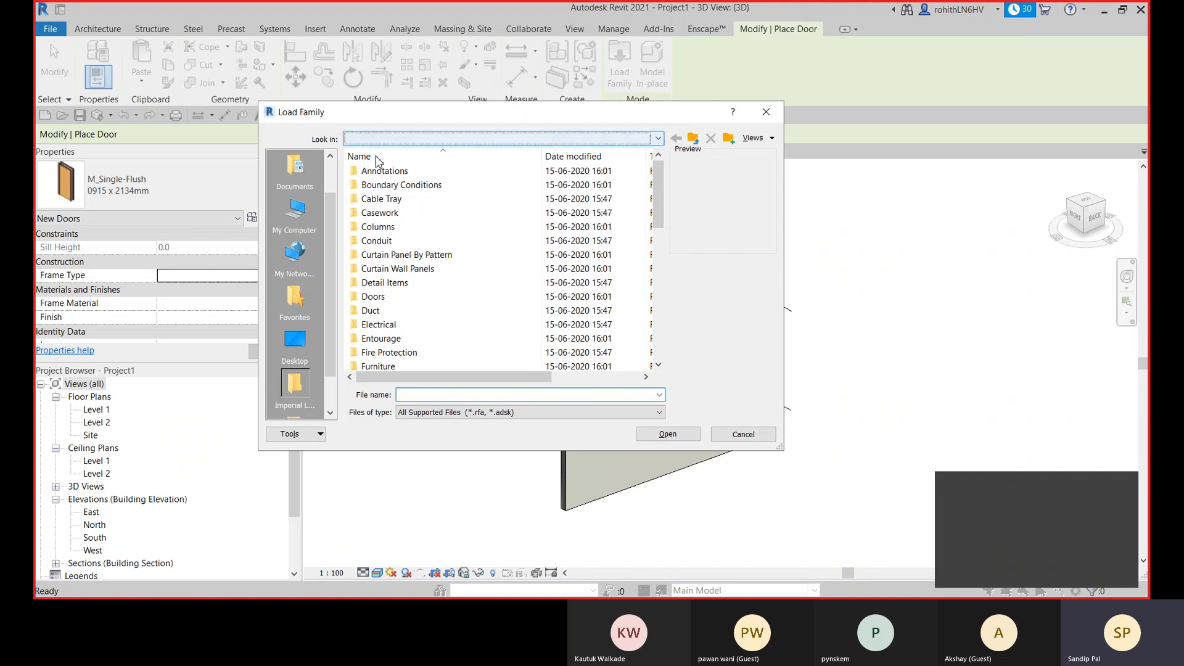
{"action": "left_click", "coordinate": [395, 138]}
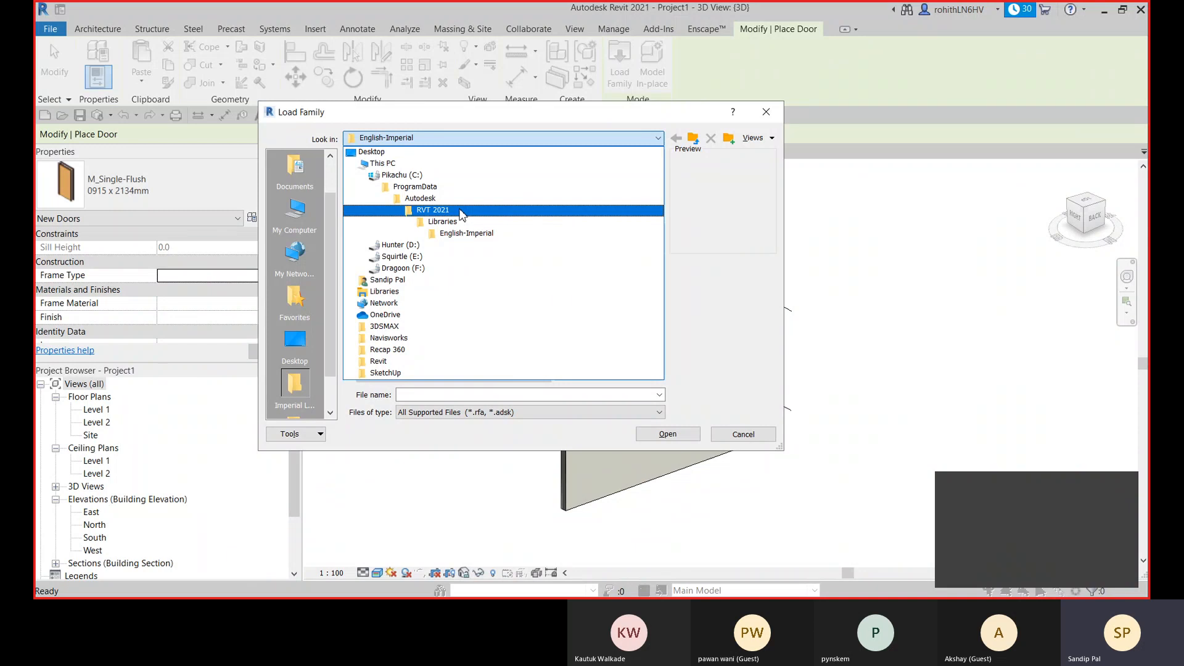
{"action": "left_click", "coordinate": [441, 221]}
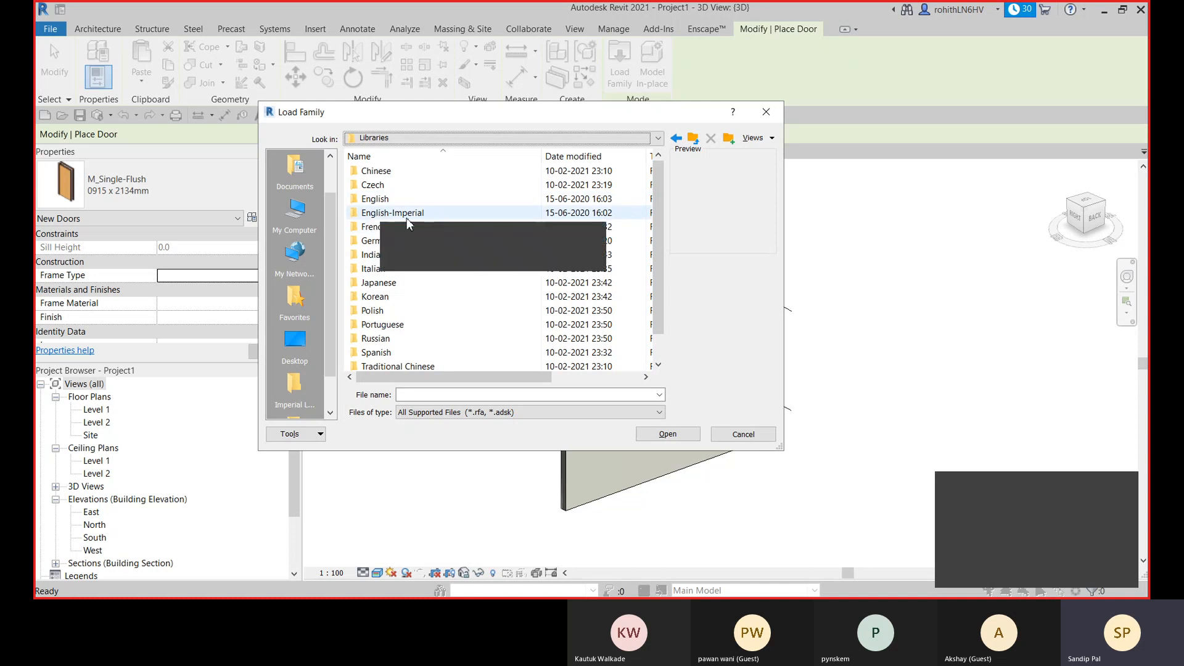
{"action": "double_click", "coordinate": [372, 254]}
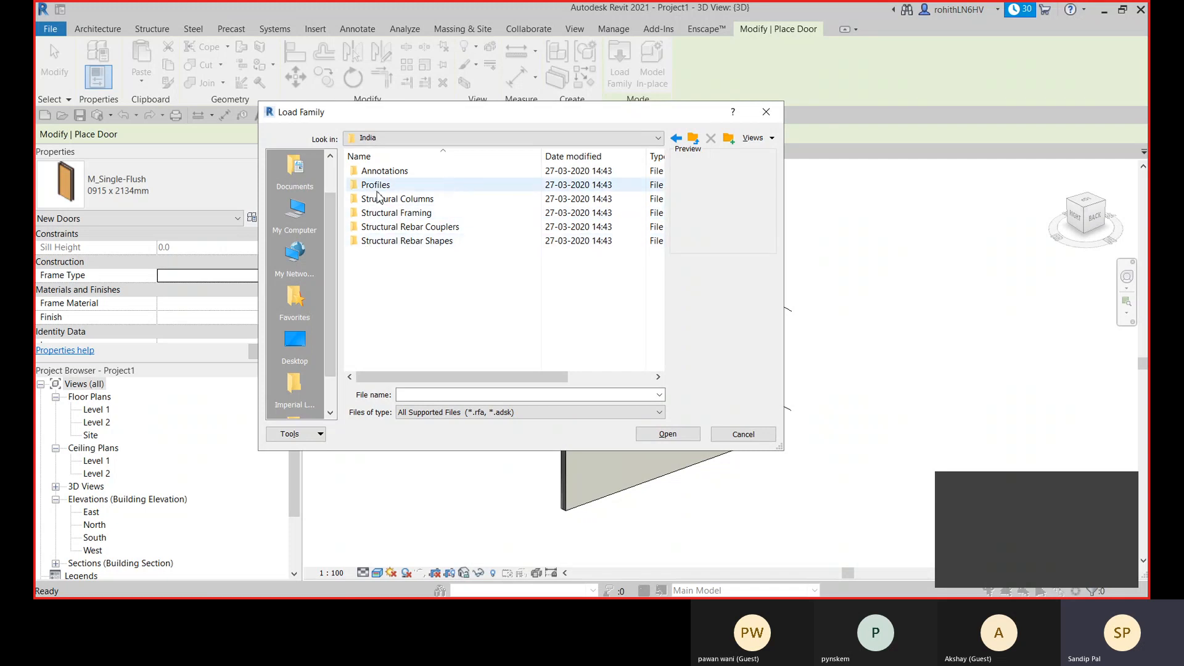
{"action": "left_click", "coordinate": [676, 142]}
{"action": "double_click", "coordinate": [373, 212]}
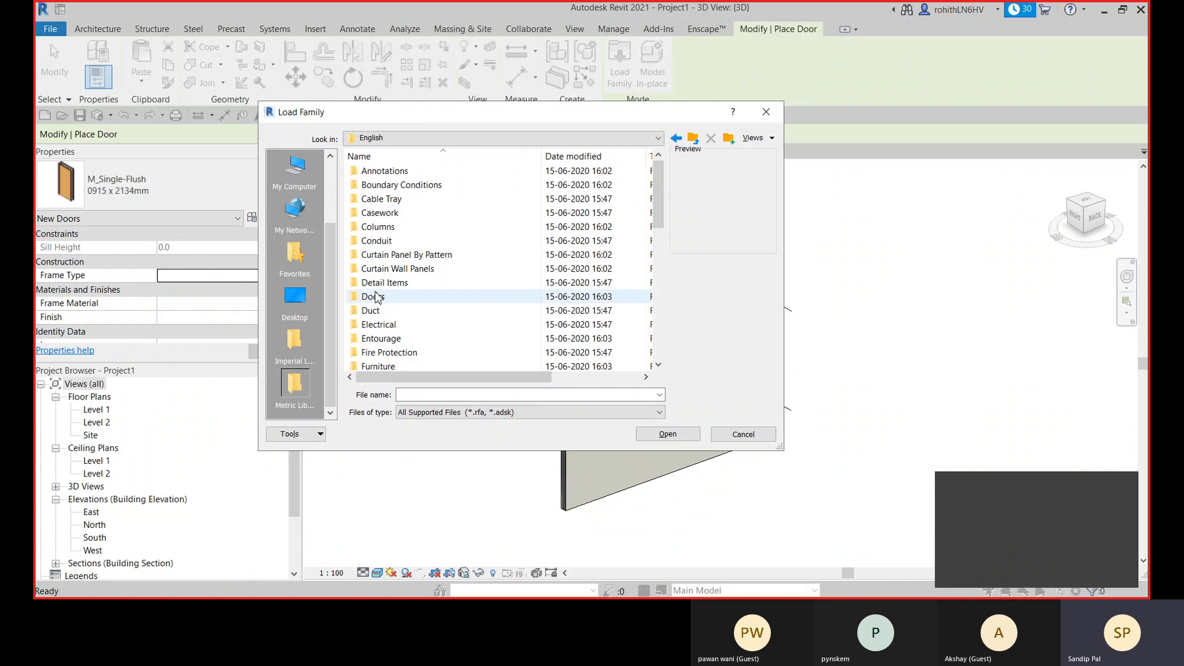
{"action": "double_click", "coordinate": [372, 299]}
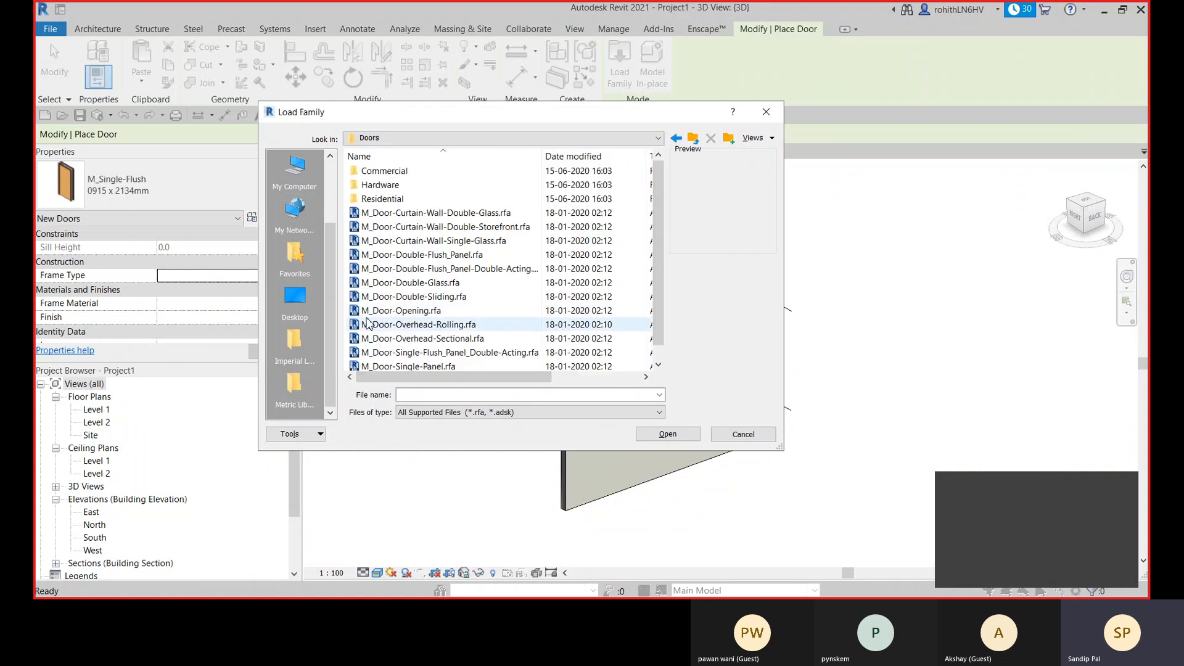
- Preview several metric door families and open M_Door-Double-Flush_Panel-Double-Acting.rfa for loading
{"action": "left_click", "coordinate": [397, 272]}
{"action": "left_click", "coordinate": [397, 258]}
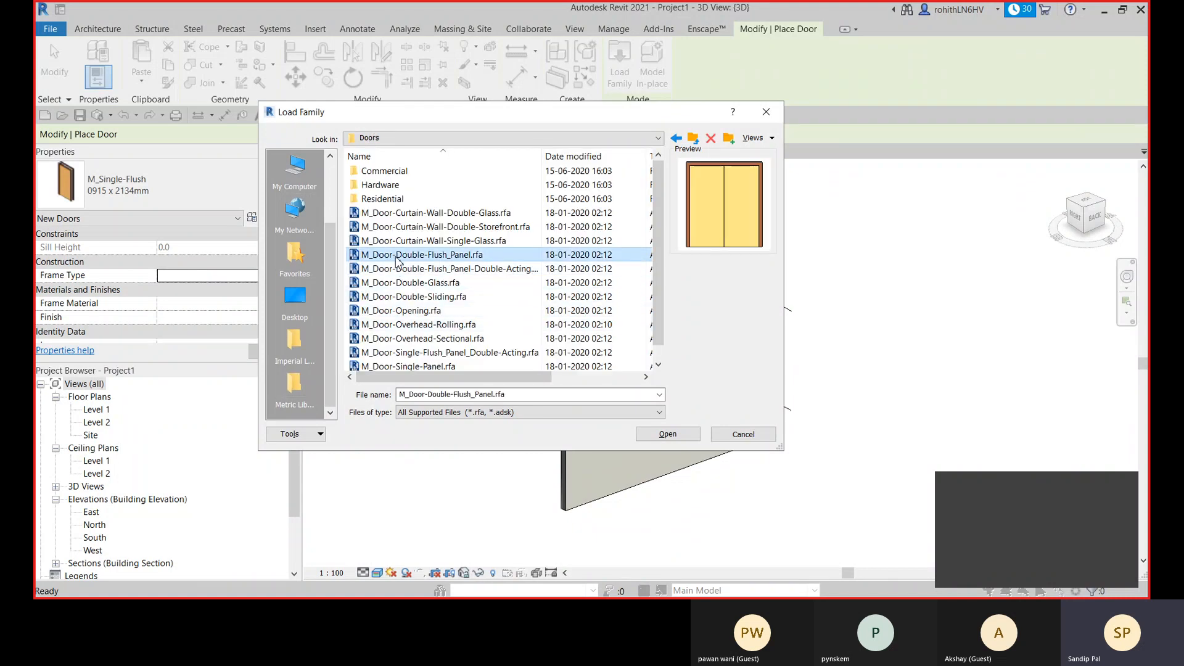
{"action": "left_click", "coordinate": [406, 324]}
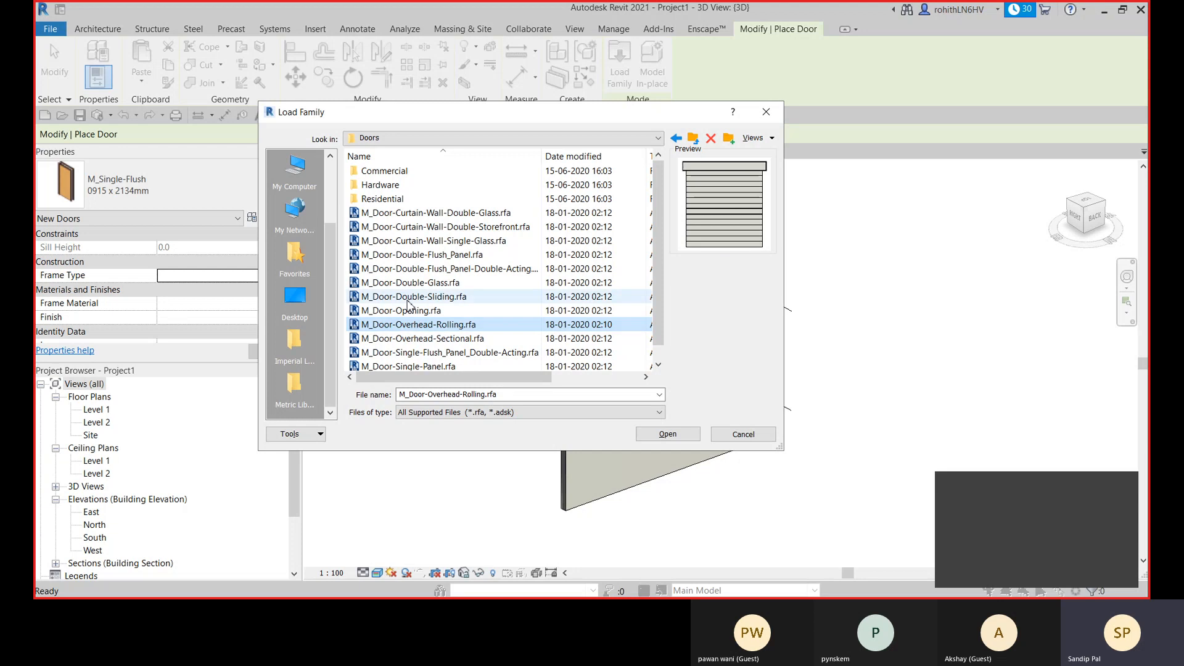
{"action": "left_click", "coordinate": [407, 226]}
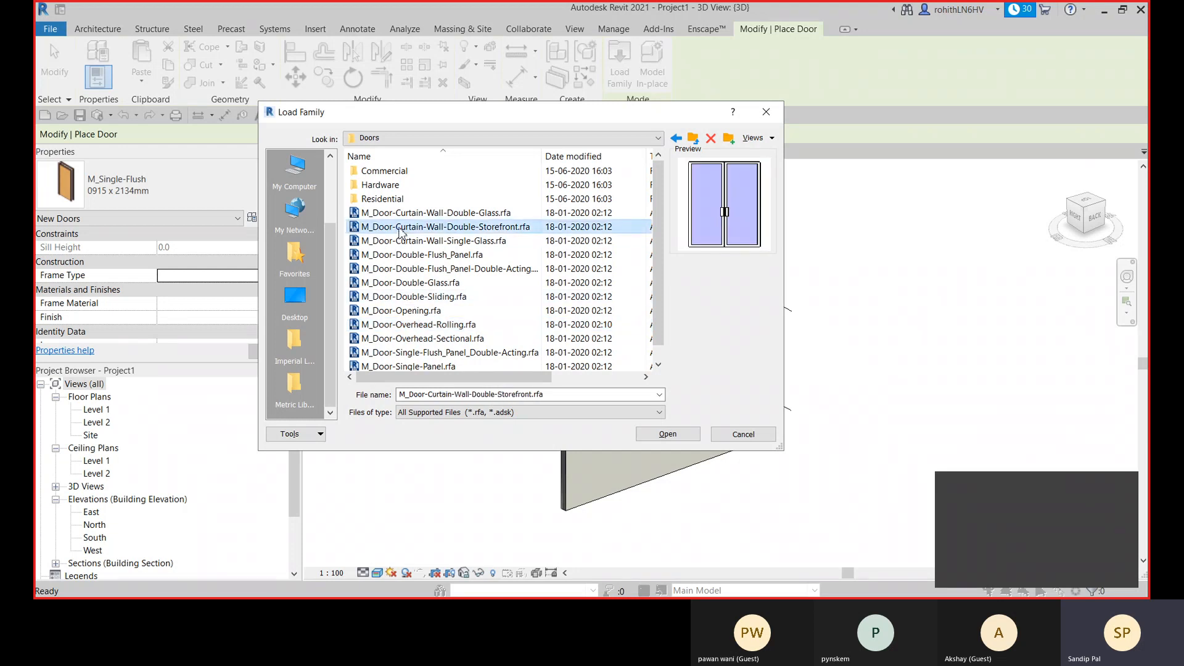
{"action": "left_click", "coordinate": [406, 212]}
{"action": "left_click", "coordinate": [405, 352]}
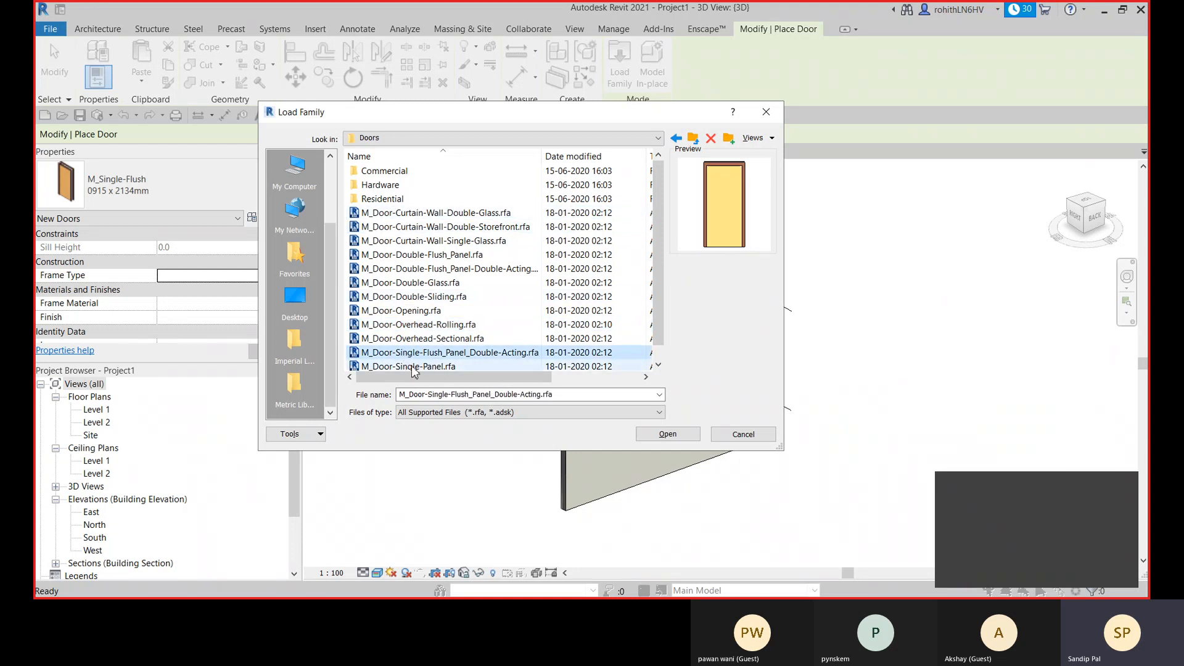
{"action": "left_click", "coordinate": [411, 366]}
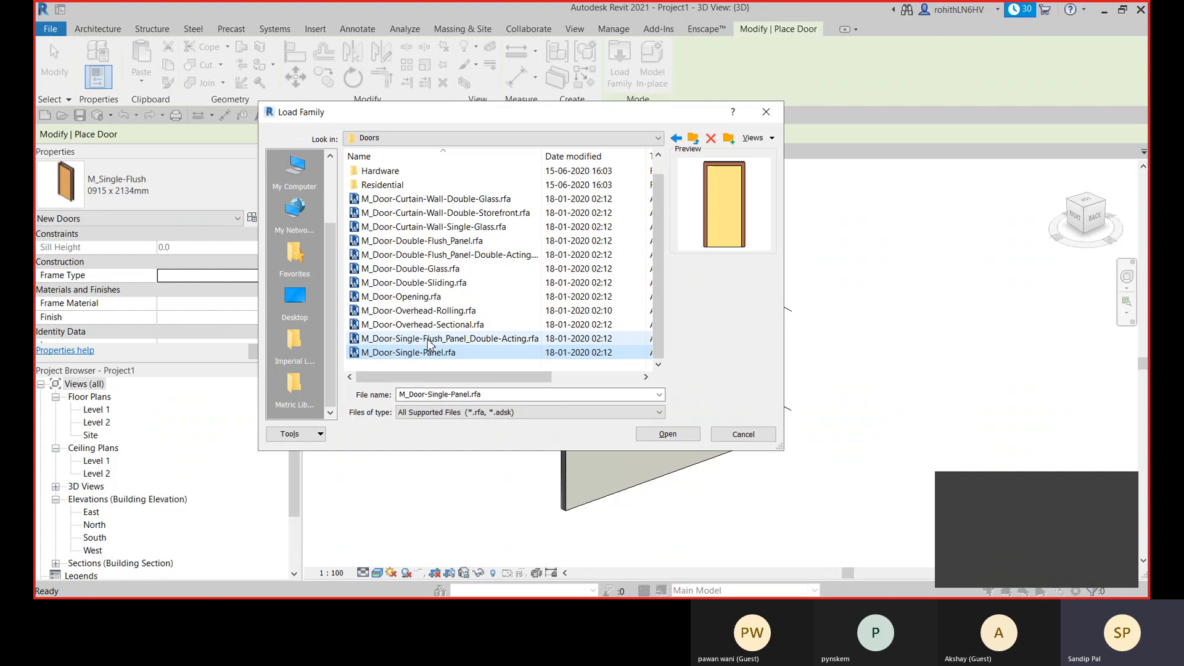
{"action": "left_click", "coordinate": [429, 340]}
{"action": "left_click", "coordinate": [423, 353]}
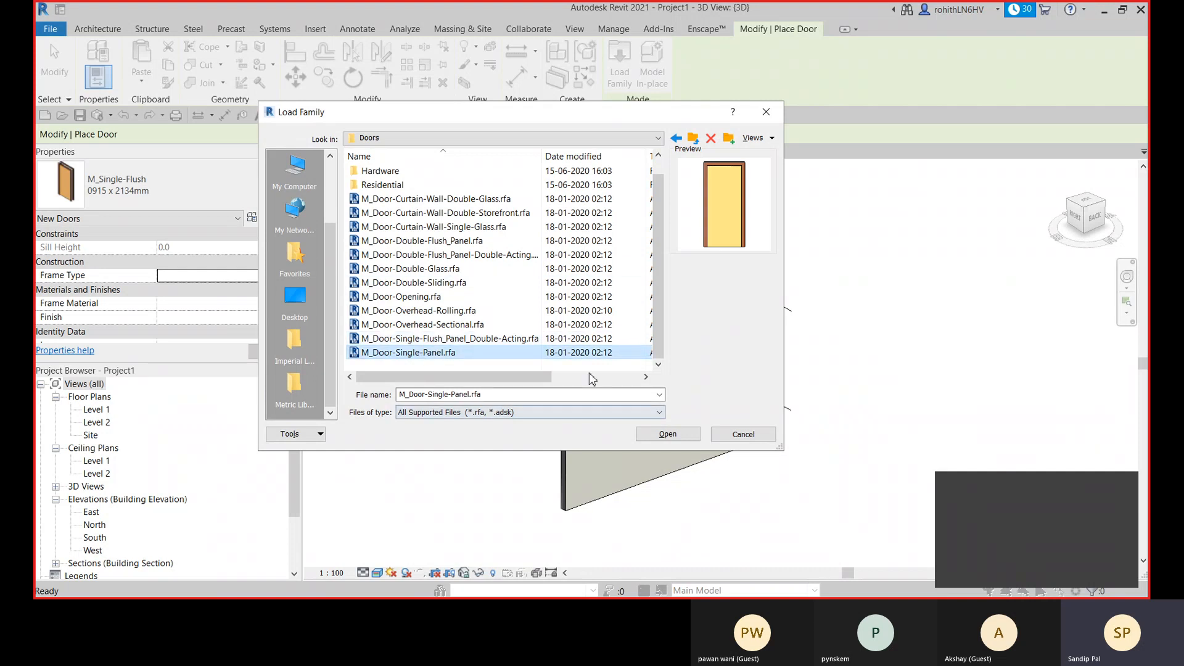
{"action": "left_click", "coordinate": [425, 257]}
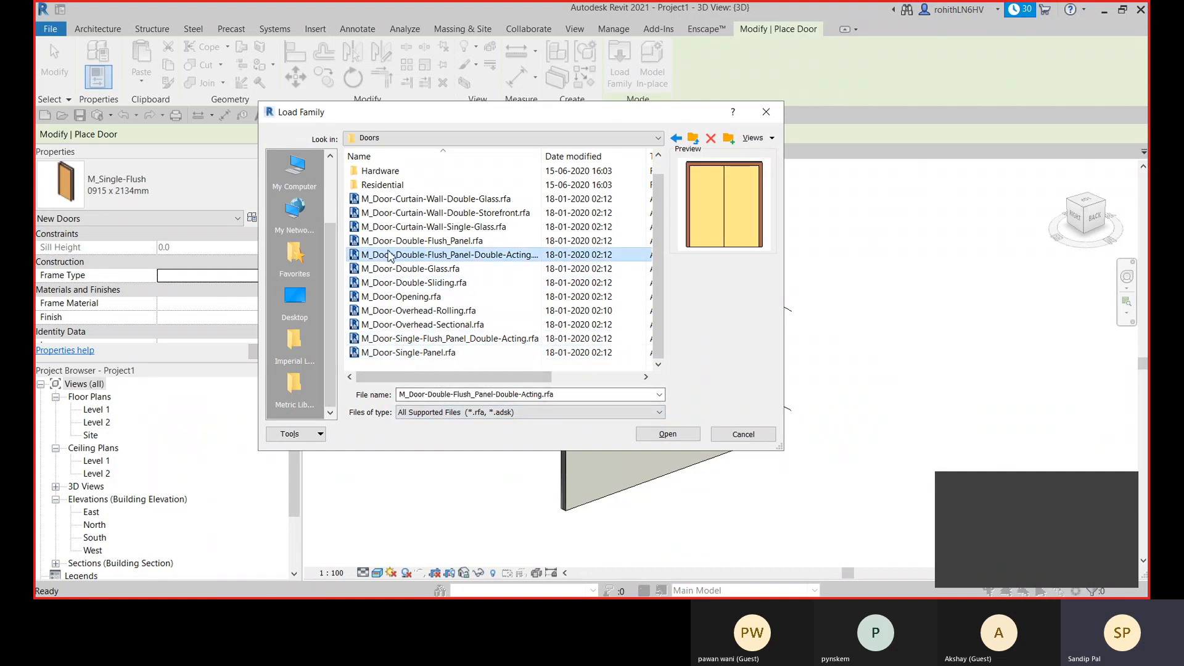
{"action": "left_click", "coordinate": [654, 435]}
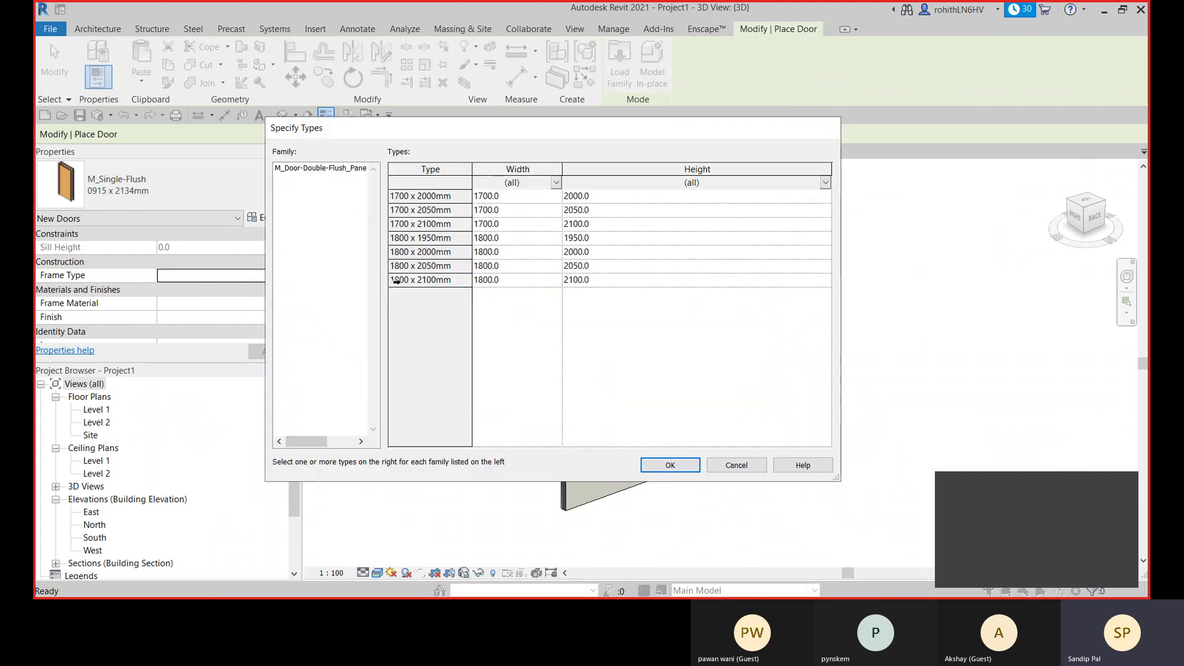
- Try selecting single, several and all size types of the double flush door family in the type list
{"action": "left_click", "coordinate": [396, 280]}
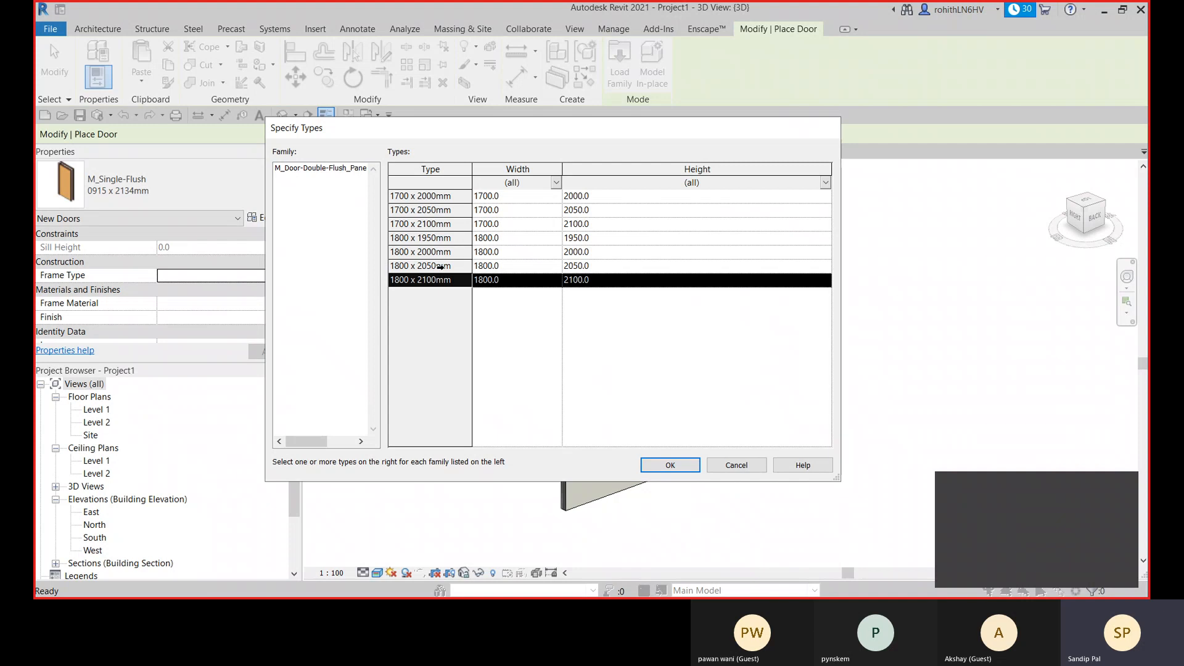
{"action": "left_click", "coordinate": [416, 196], "text": "ctrl"}
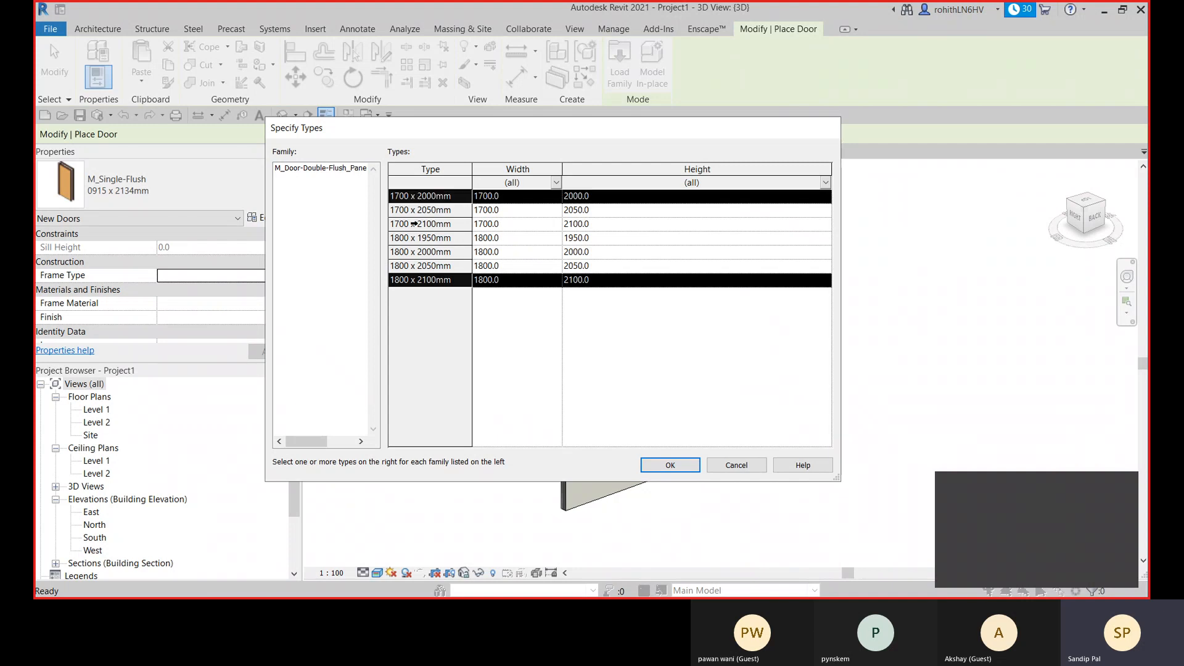
{"action": "left_click", "coordinate": [414, 211]}
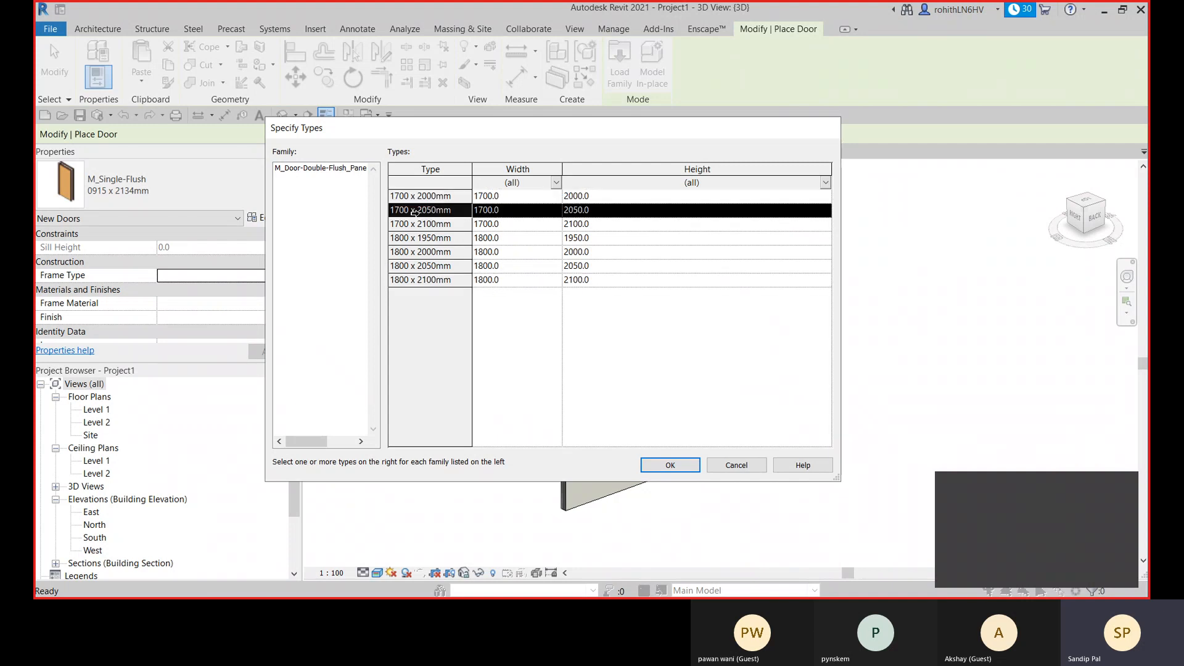
{"action": "left_click", "coordinate": [422, 196], "text": "ctrl"}
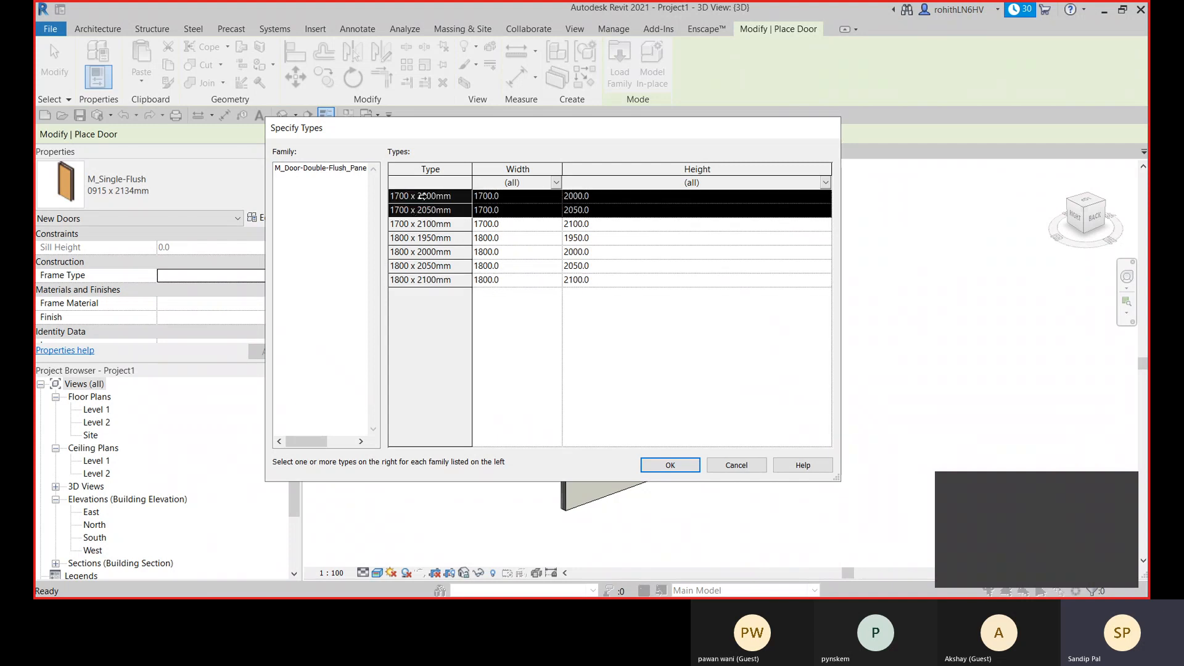
{"action": "left_click", "coordinate": [434, 279], "text": "shift"}
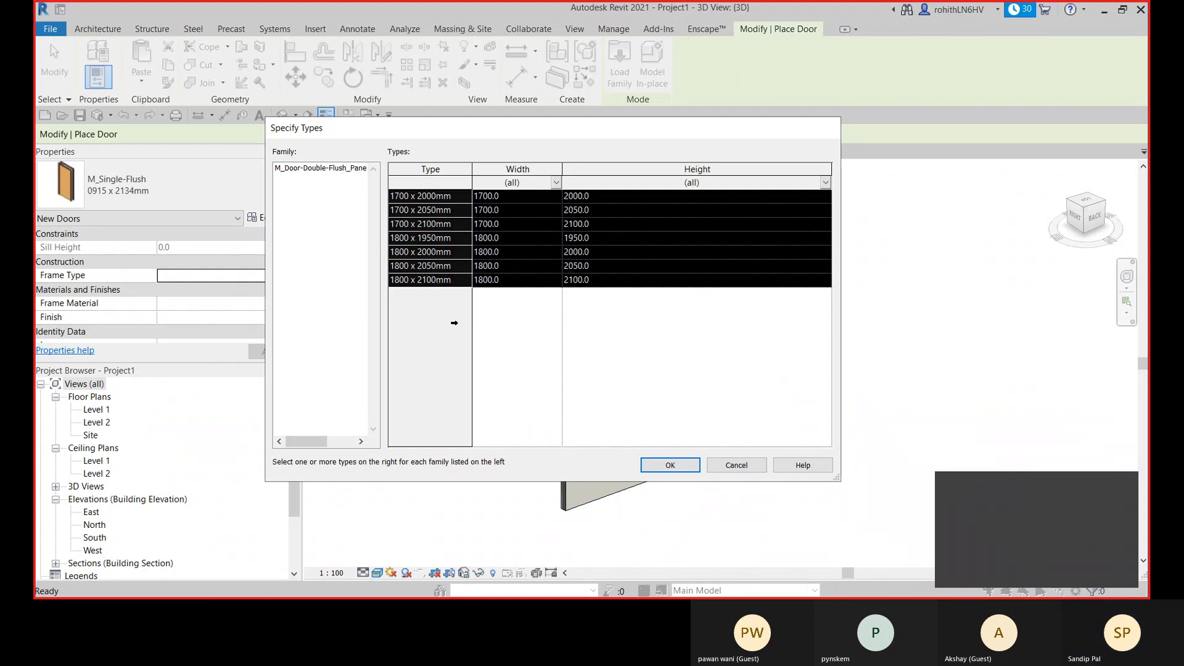
{"action": "left_click", "coordinate": [416, 280]}
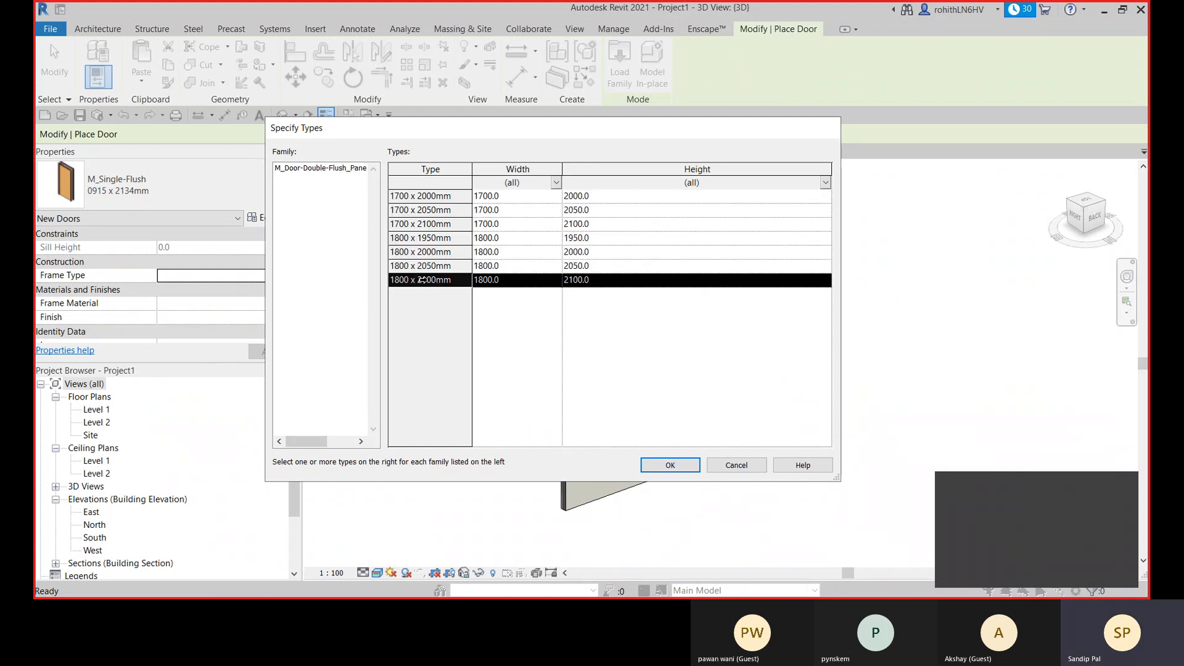
{"action": "left_click", "coordinate": [436, 195]}
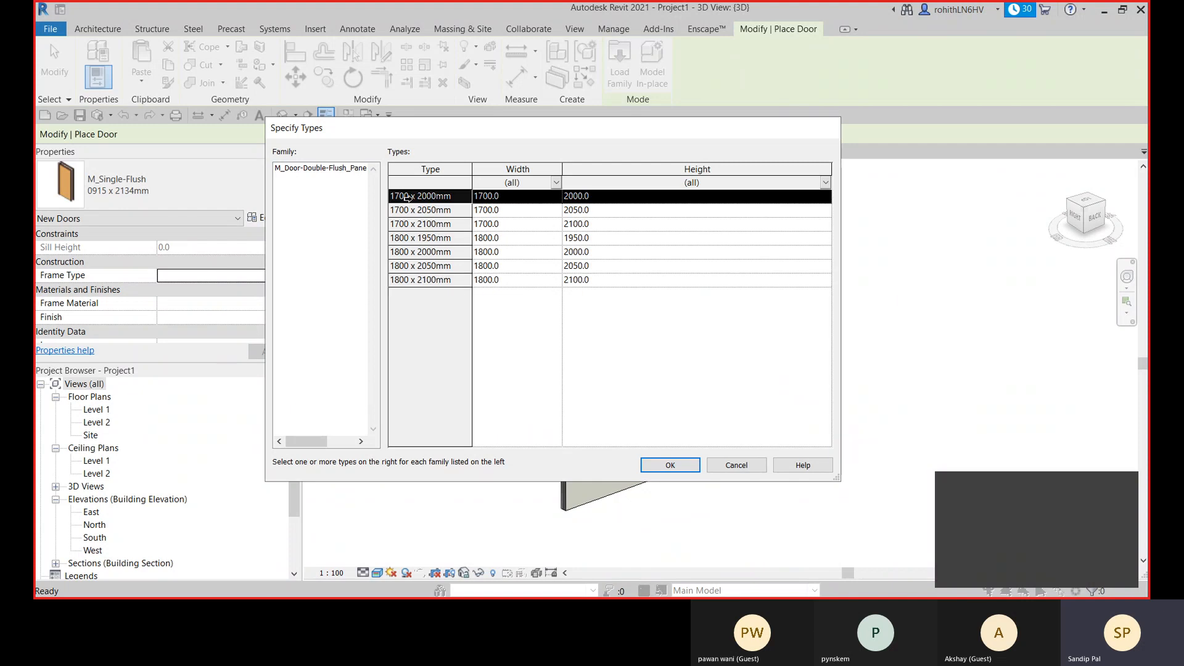
{"action": "left_click", "coordinate": [431, 281], "text": "shift"}
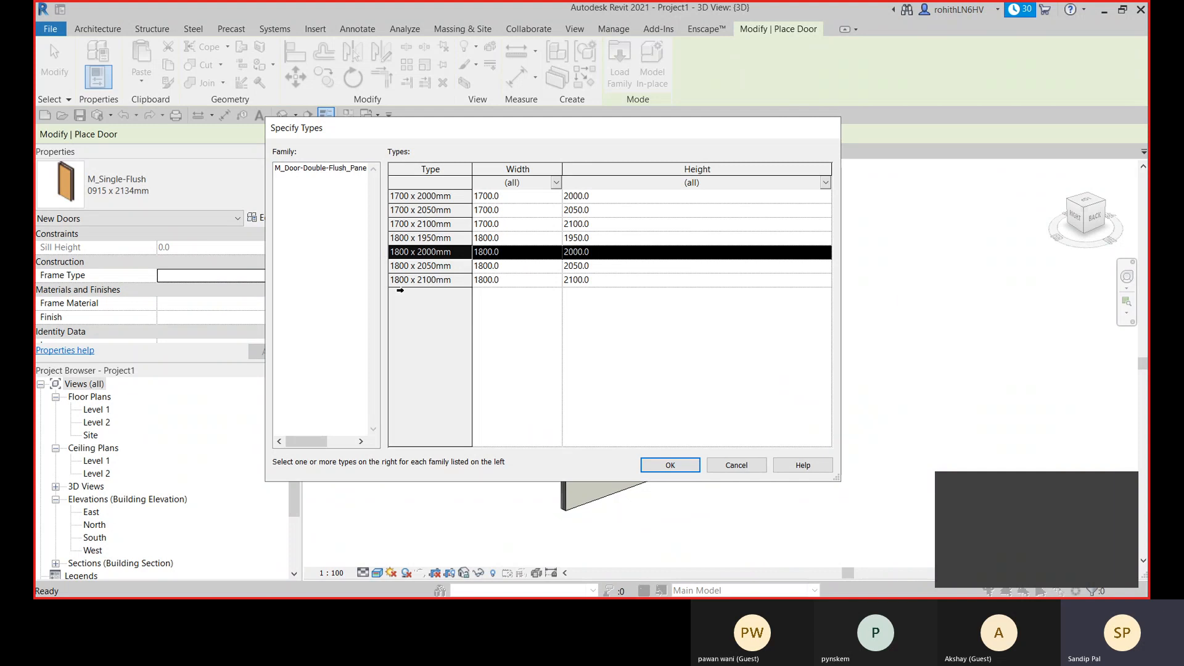
- Load only the 1800 x 2100mm double door type, dismiss the save reminder and place the door about 2800 mm from the nearest wall's free end
{"action": "left_click", "coordinate": [407, 282]}
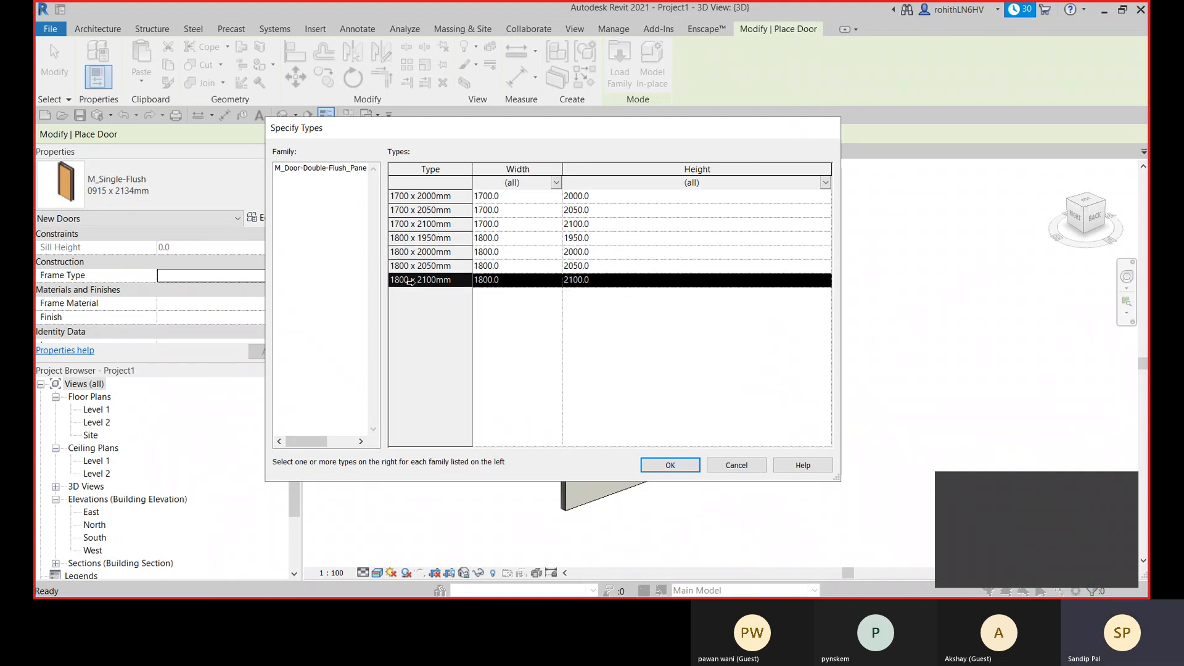
{"action": "left_click", "coordinate": [670, 465]}
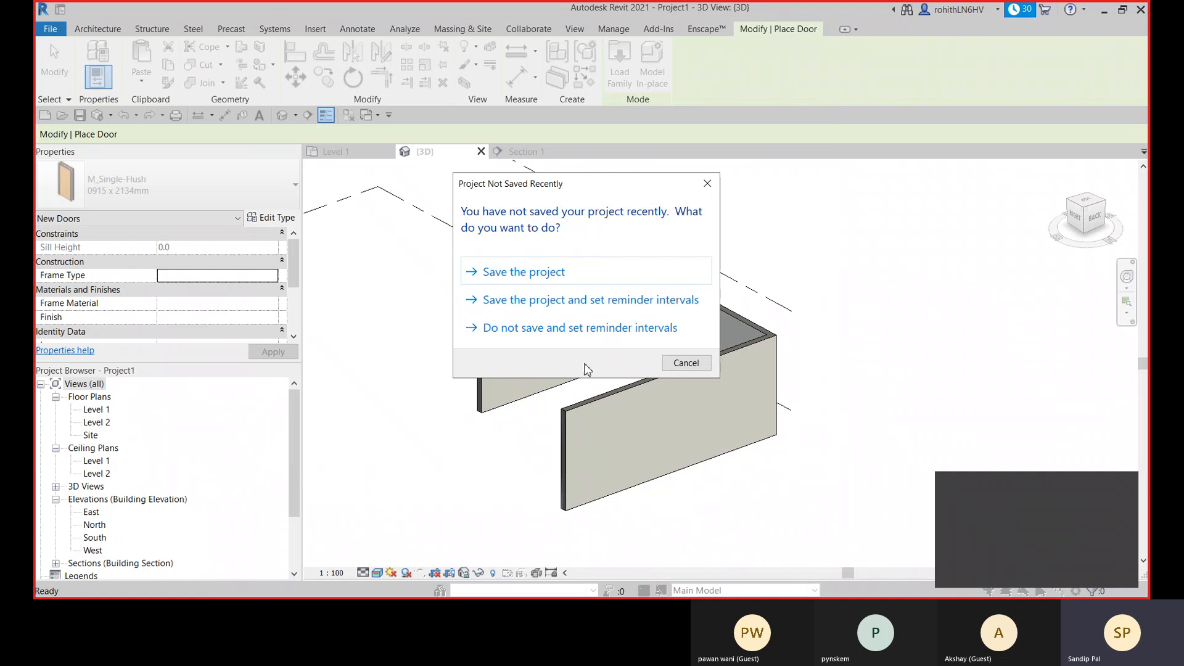
{"action": "left_click", "coordinate": [685, 363]}
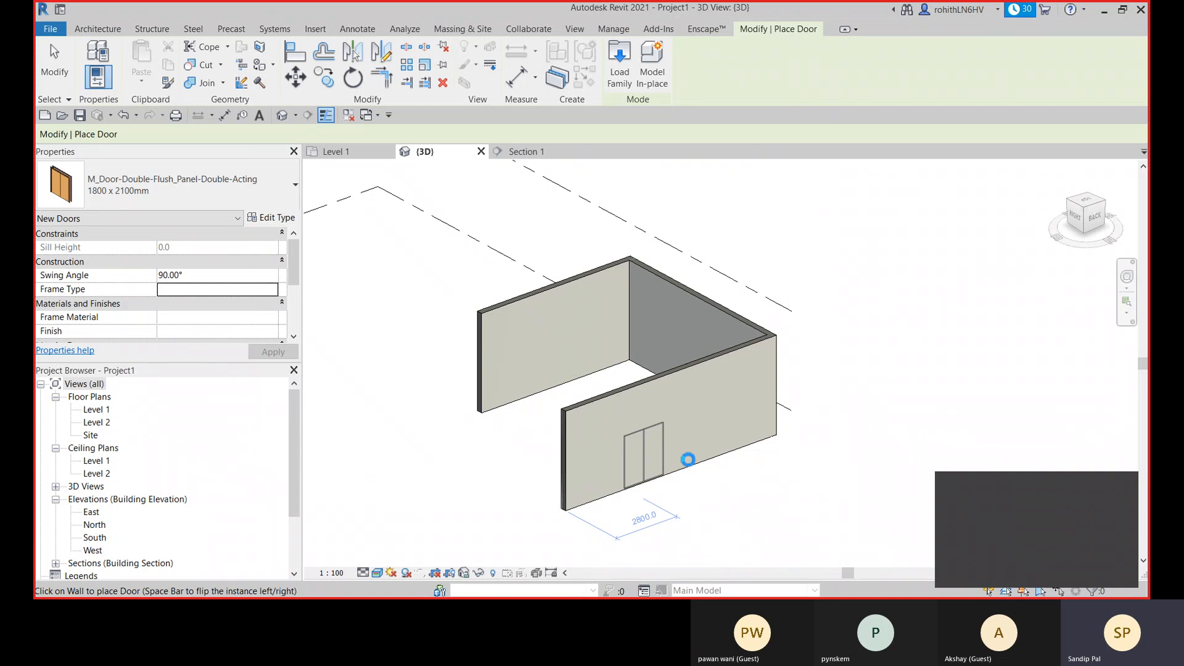
{"action": "key", "text": "Escape"}
{"action": "key", "text": "Escape"}
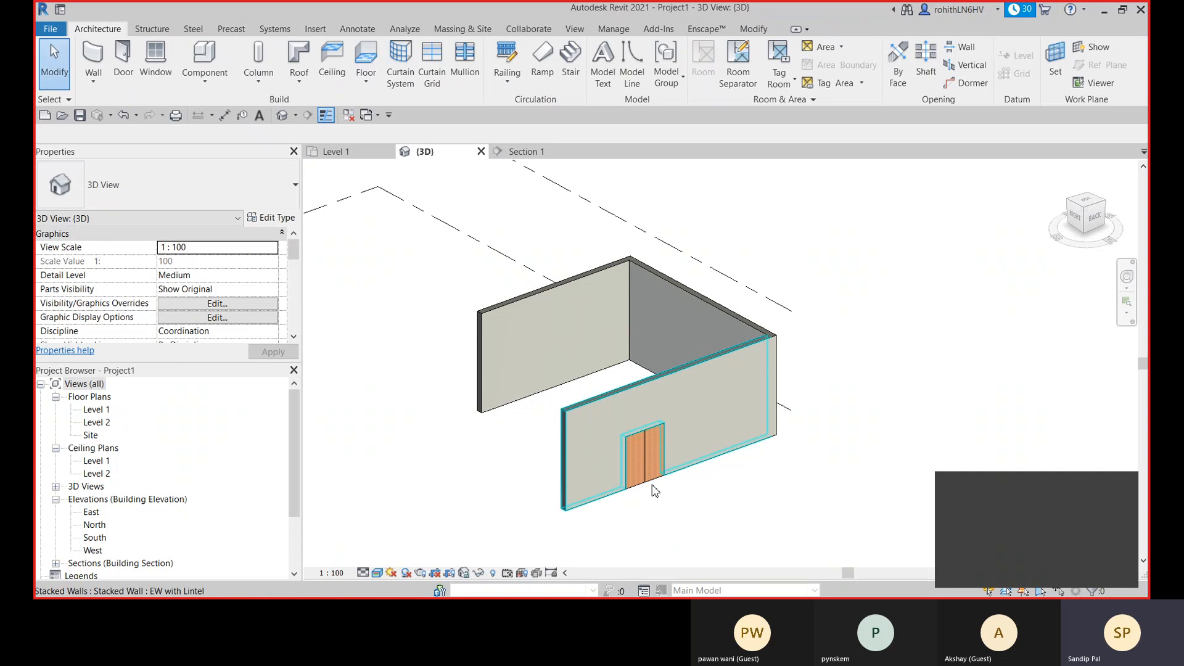
- Examine the lower jamb of the stacked wall beside the double door up close from the inner side
{"action": "mouse_move", "coordinate": [655, 491]}
{"action": "middle_mouse_down", "text": "shift"}
{"action": "mouse_move", "coordinate": [912, 462]}
{"action": "mouse_move", "coordinate": [429, 319]}
{"action": "mouse_move", "coordinate": [595, 479]}
{"action": "mouse_move", "coordinate": [650, 510]}
{"action": "middle_mouse_up", "text": "shift"}
{"action": "scroll", "coordinate": [475, 457], "scroll_direction": "up", "scroll_amount": 2}
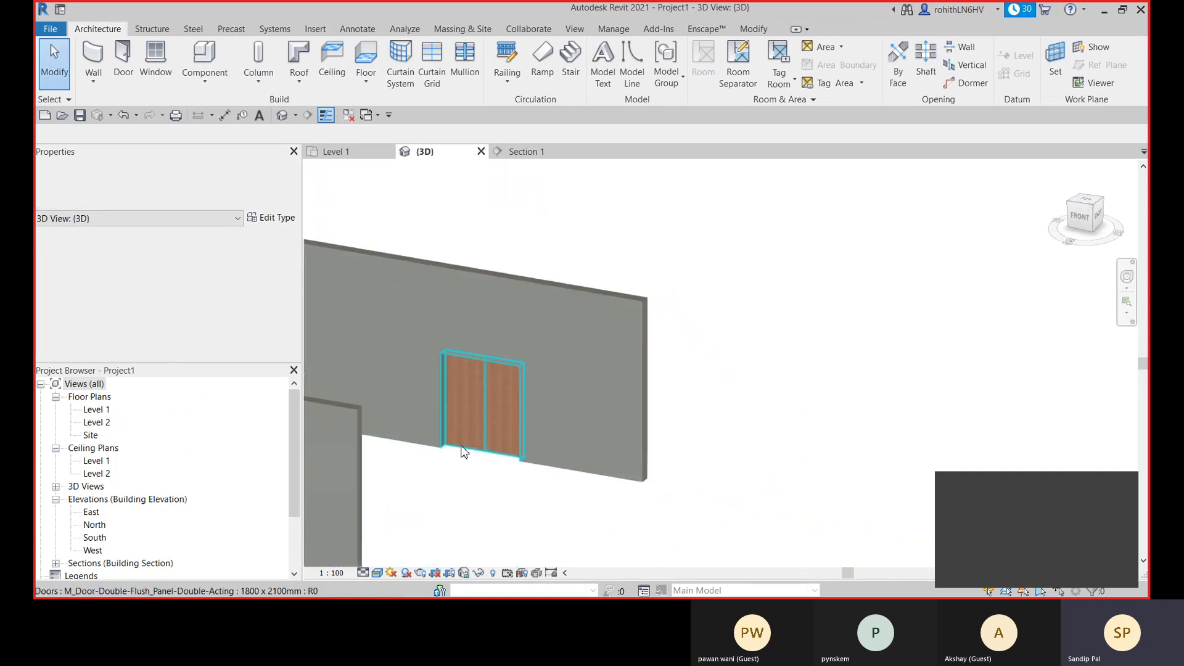
{"action": "scroll", "coordinate": [464, 452], "scroll_direction": "up", "scroll_amount": 5}
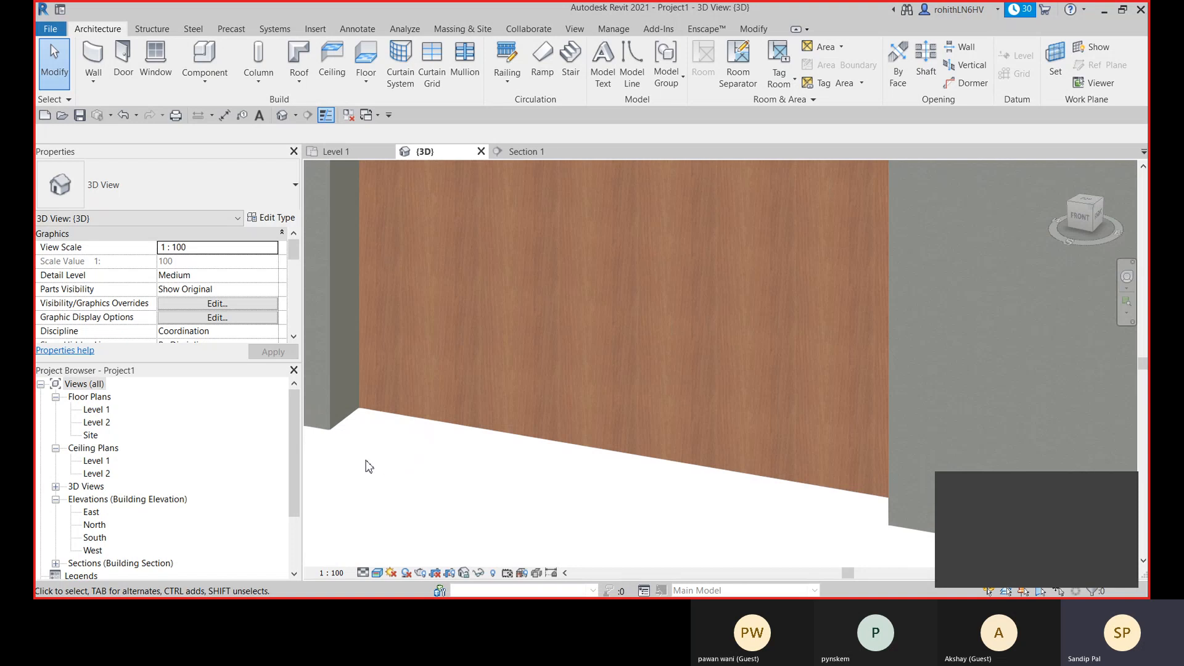
{"action": "scroll", "coordinate": [360, 441], "scroll_direction": "up", "scroll_amount": 2}
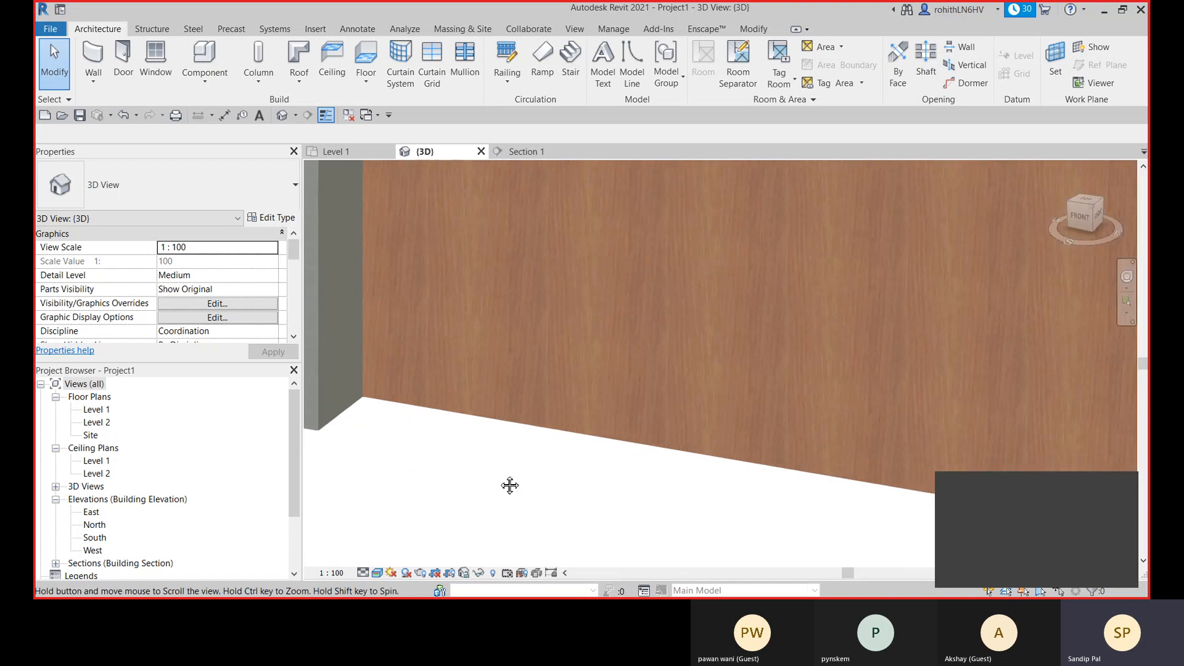
{"action": "middle_click_drag", "start_coordinate": [510, 485], "coordinate": [582, 478]}
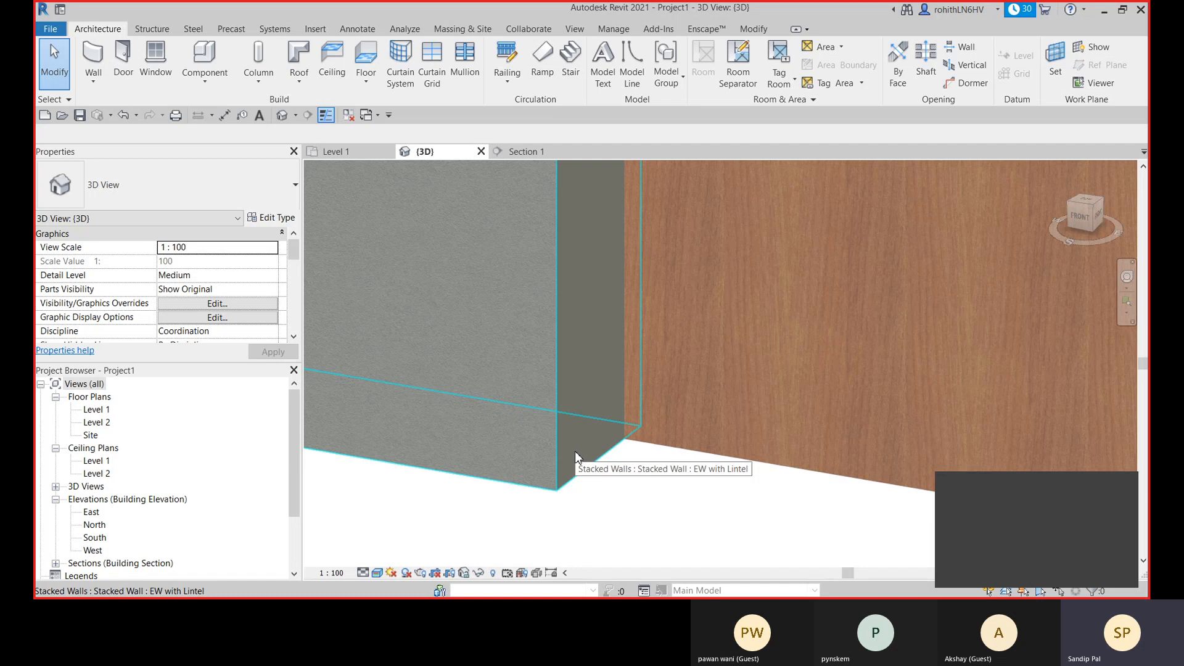
{"action": "left_click", "coordinate": [575, 450]}
{"action": "key", "text": "Escape"}
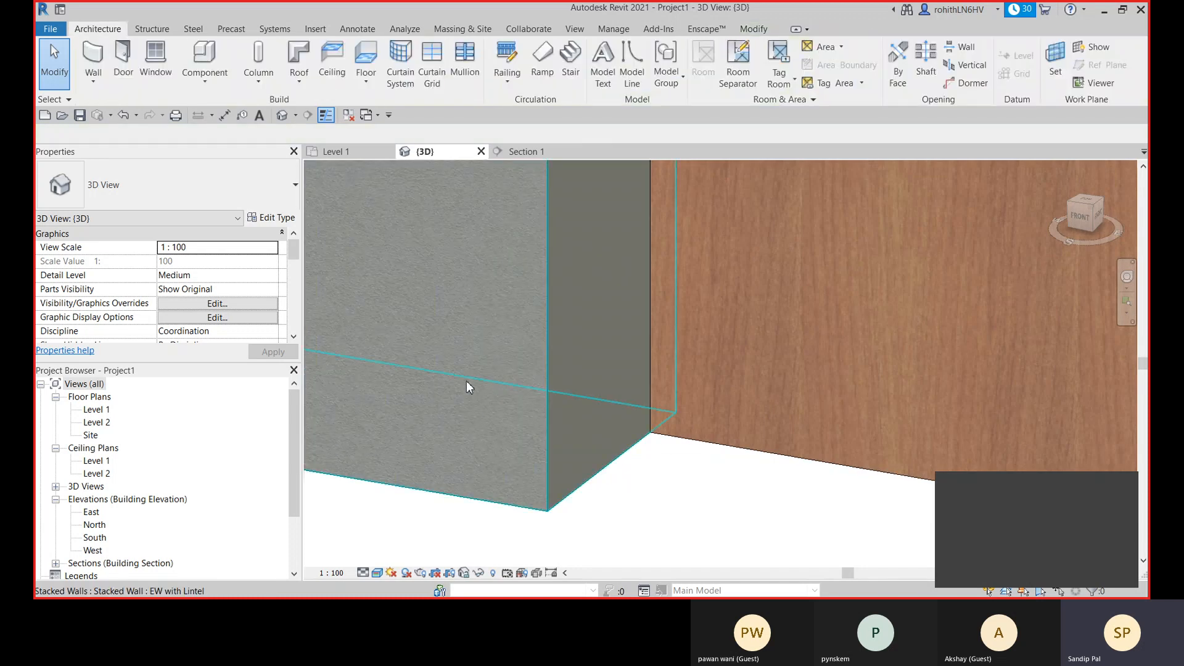
{"action": "mouse_move", "coordinate": [494, 342]}
{"action": "middle_mouse_down", "text": "shift"}
{"action": "mouse_move", "coordinate": [513, 396]}
{"action": "mouse_move", "coordinate": [497, 335]}
{"action": "middle_mouse_up", "text": "shift"}
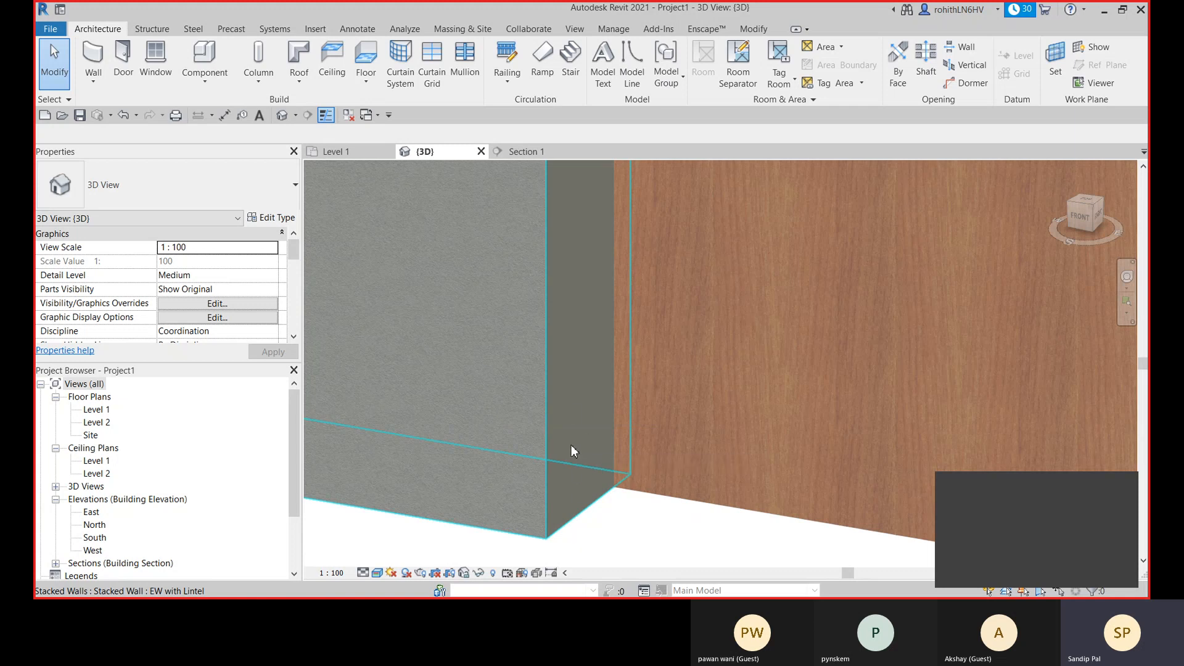
- Check the type properties of the EW with Lintel stacked wall beside the door without changing anything
{"action": "left_click", "coordinate": [504, 402]}
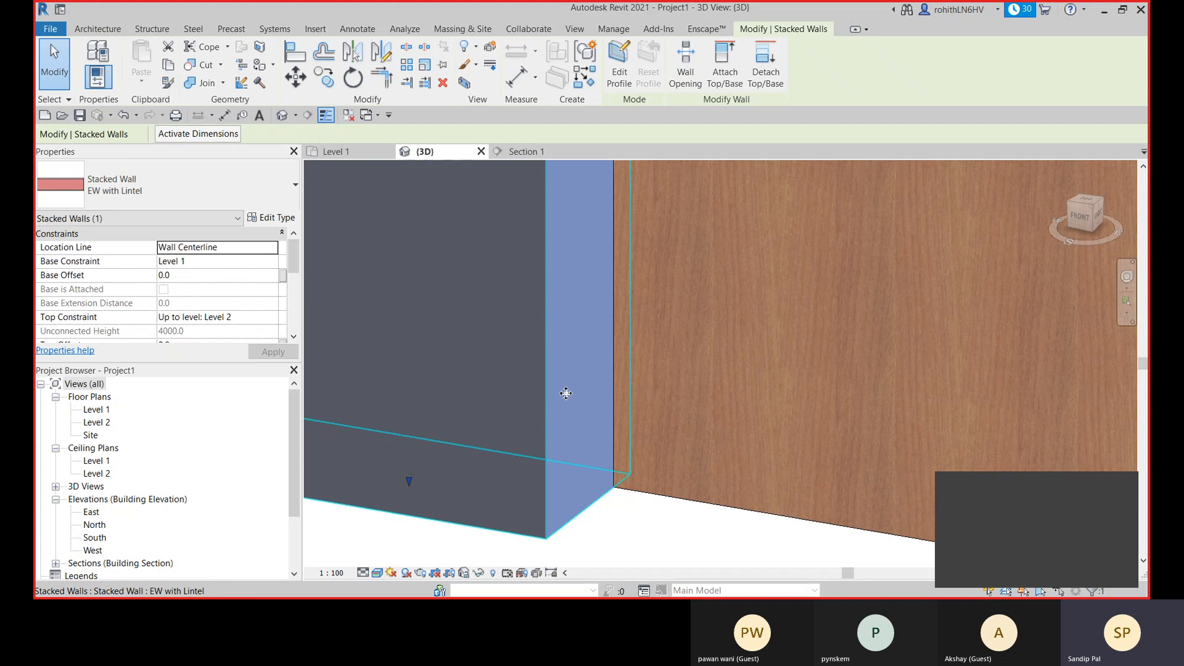
{"action": "left_click", "coordinate": [275, 218]}
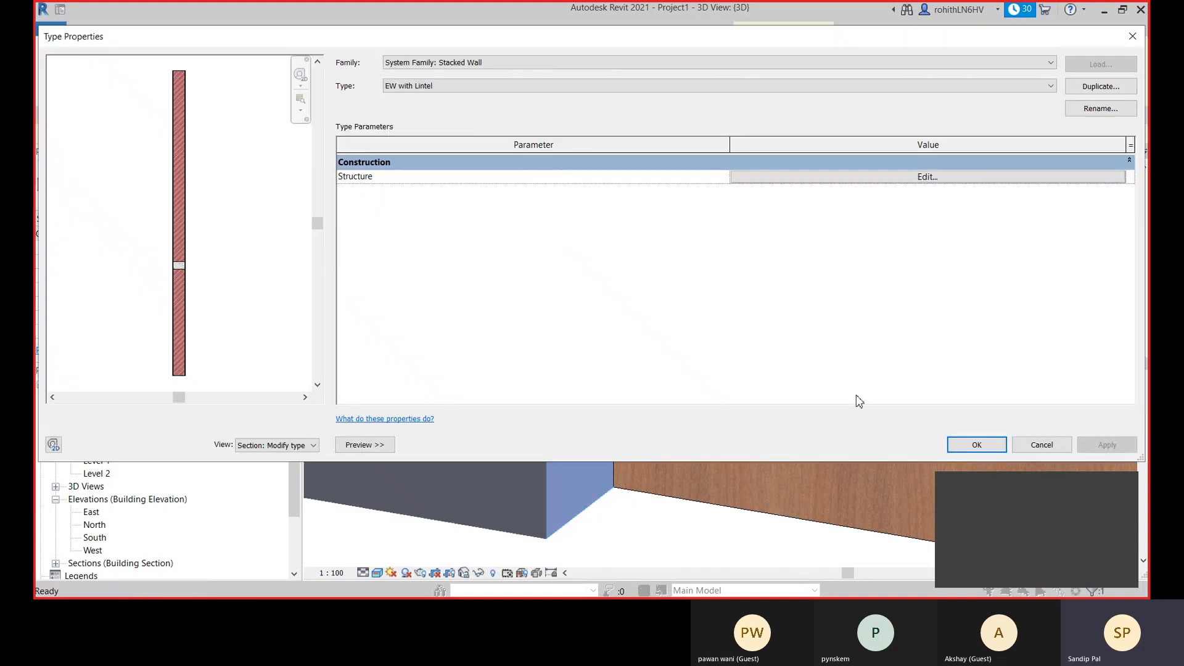
{"action": "left_click", "coordinate": [1041, 445]}
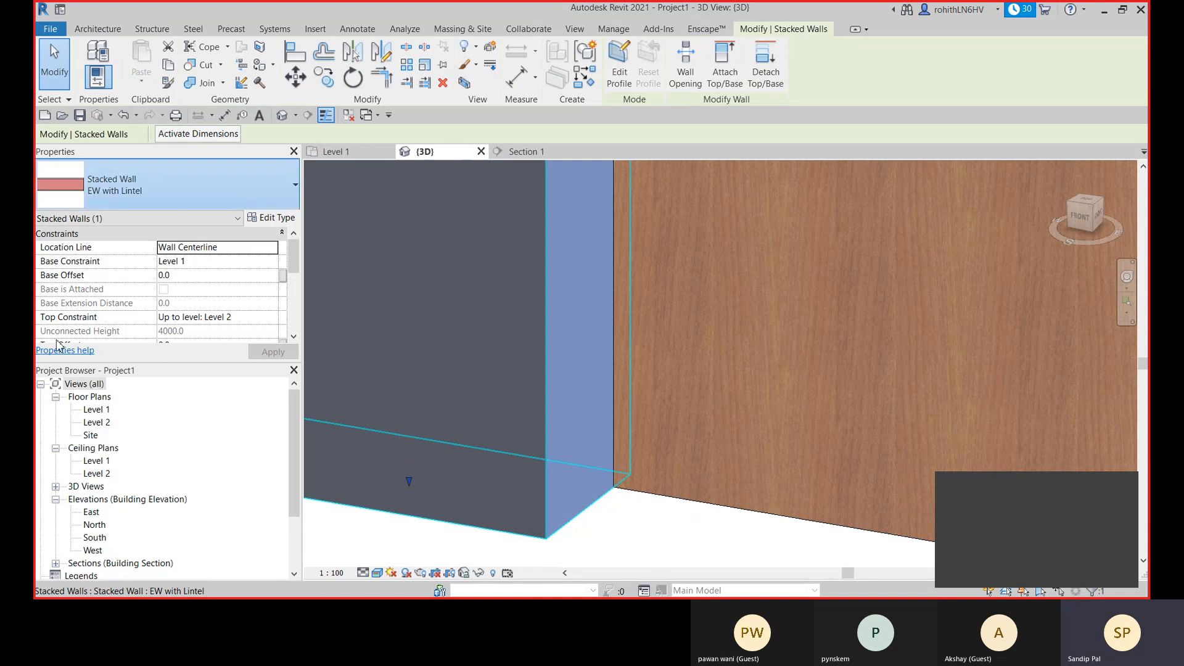
- Change the selected stacked wall around the door to the basic wall type EW-250mm
{"action": "left_click", "coordinate": [166, 184]}
{"action": "scroll", "coordinate": [95, 384], "scroll_direction": "up", "scroll_amount": 2}
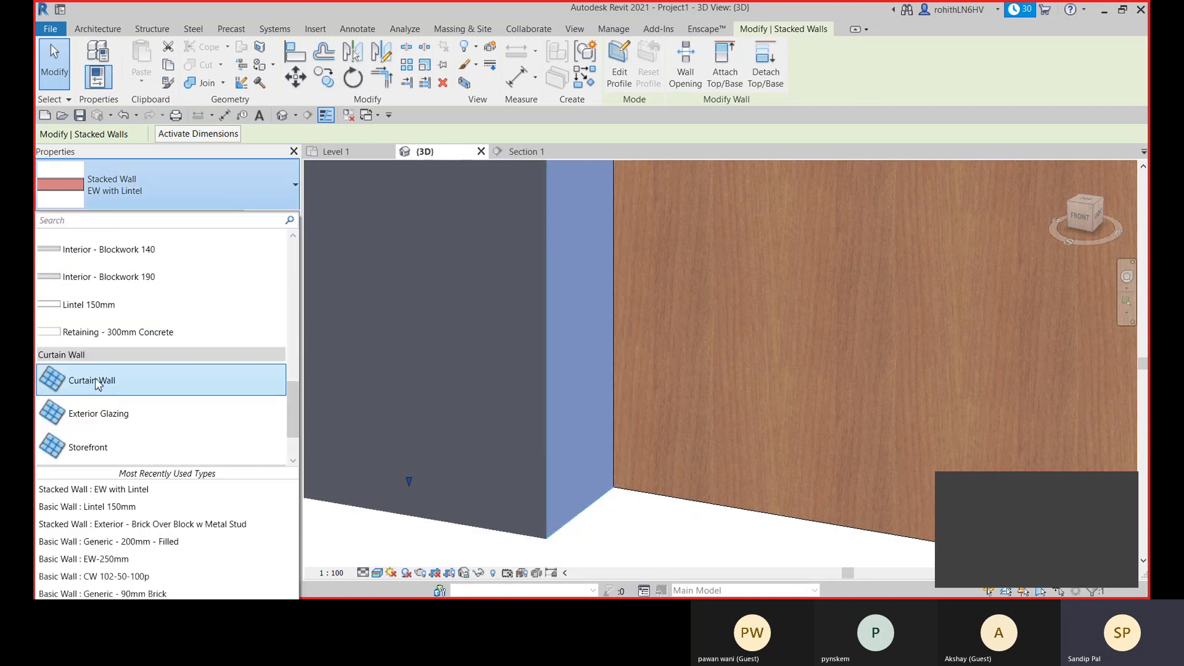
{"action": "scroll", "coordinate": [96, 384], "scroll_direction": "up", "scroll_amount": 6}
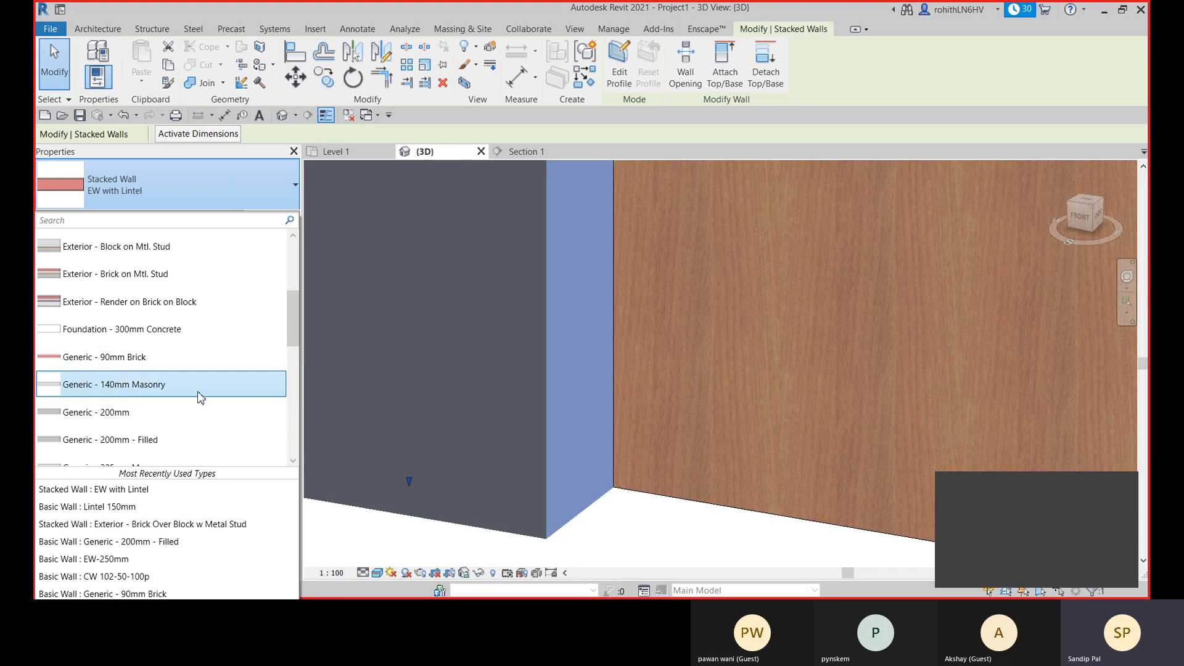
{"action": "scroll", "coordinate": [75, 331], "scroll_direction": "up", "scroll_amount": 3}
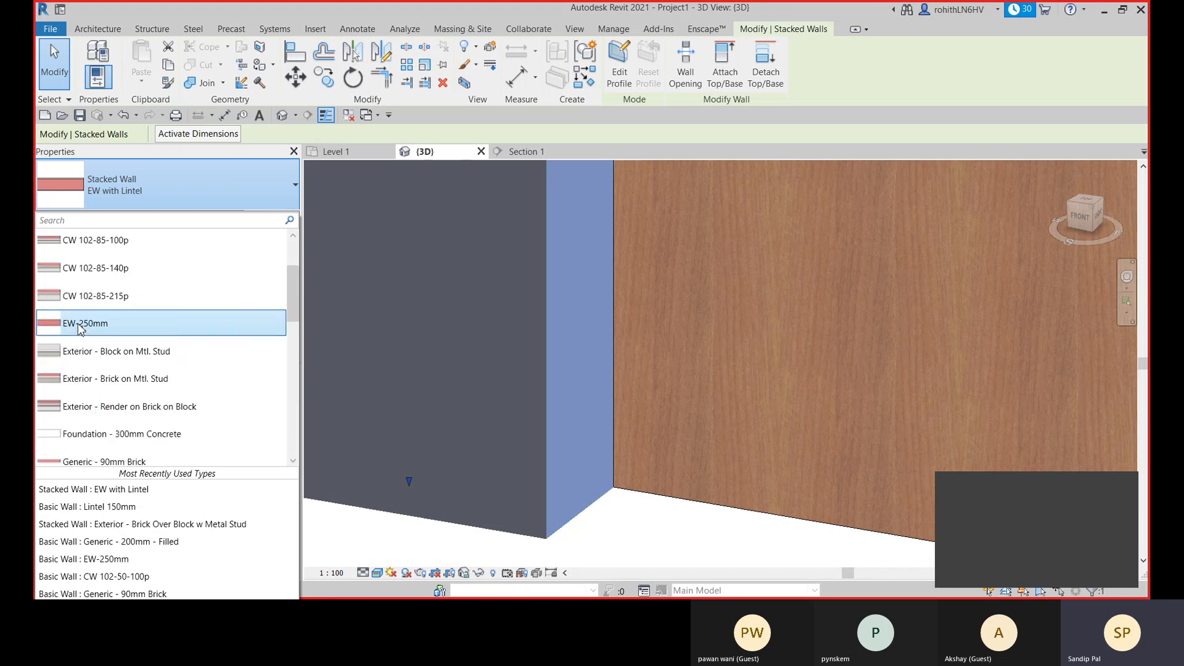
{"action": "left_click", "coordinate": [76, 323]}
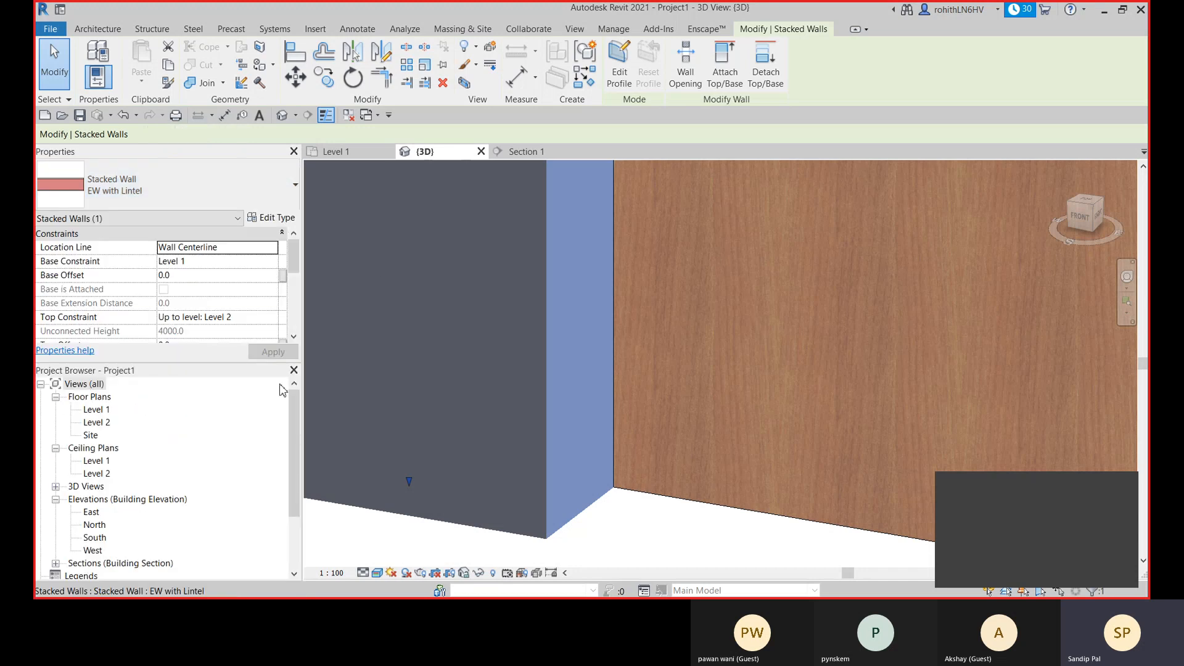
- Set Wrapping at Inserts of the EW-250mm wall type to Interior, apply the change and deselect the wall
{"action": "left_click", "coordinate": [286, 220]}
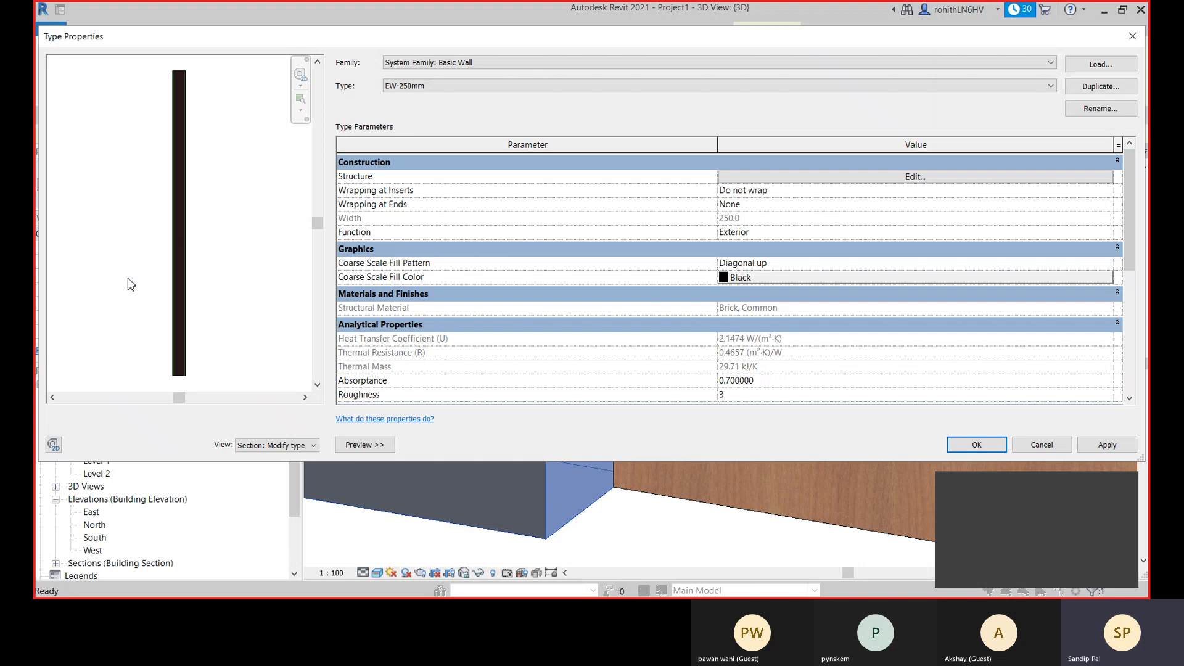
{"action": "left_click_drag", "start_coordinate": [621, 45], "coordinate": [491, 56]}
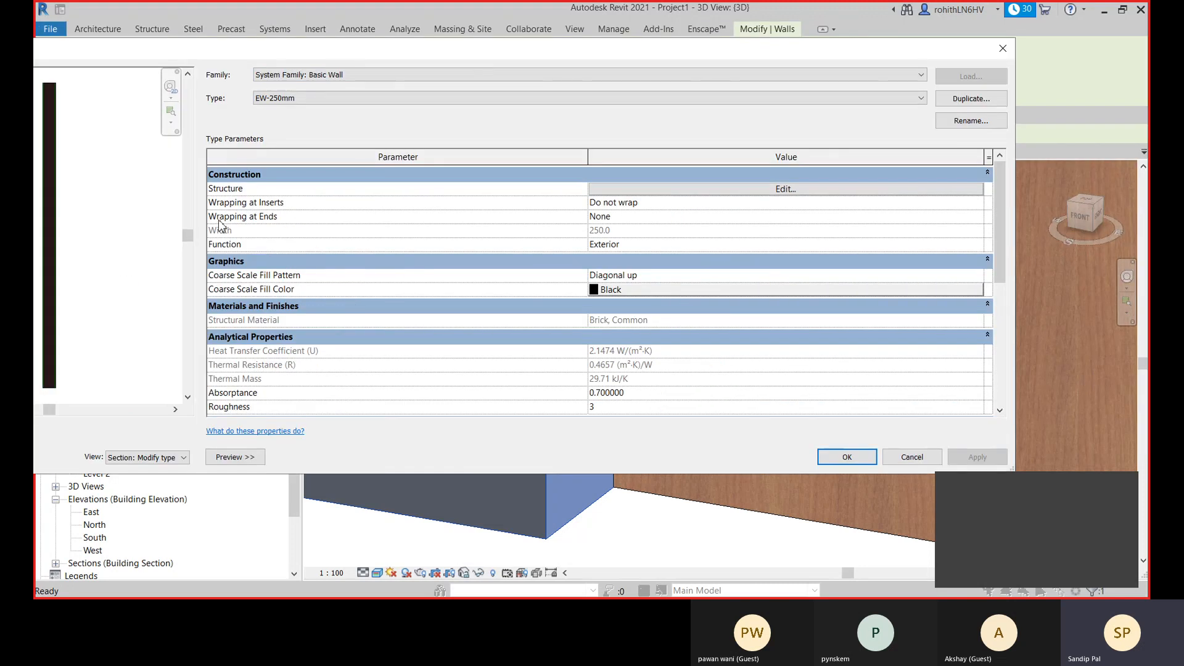
{"action": "left_click", "coordinate": [700, 203]}
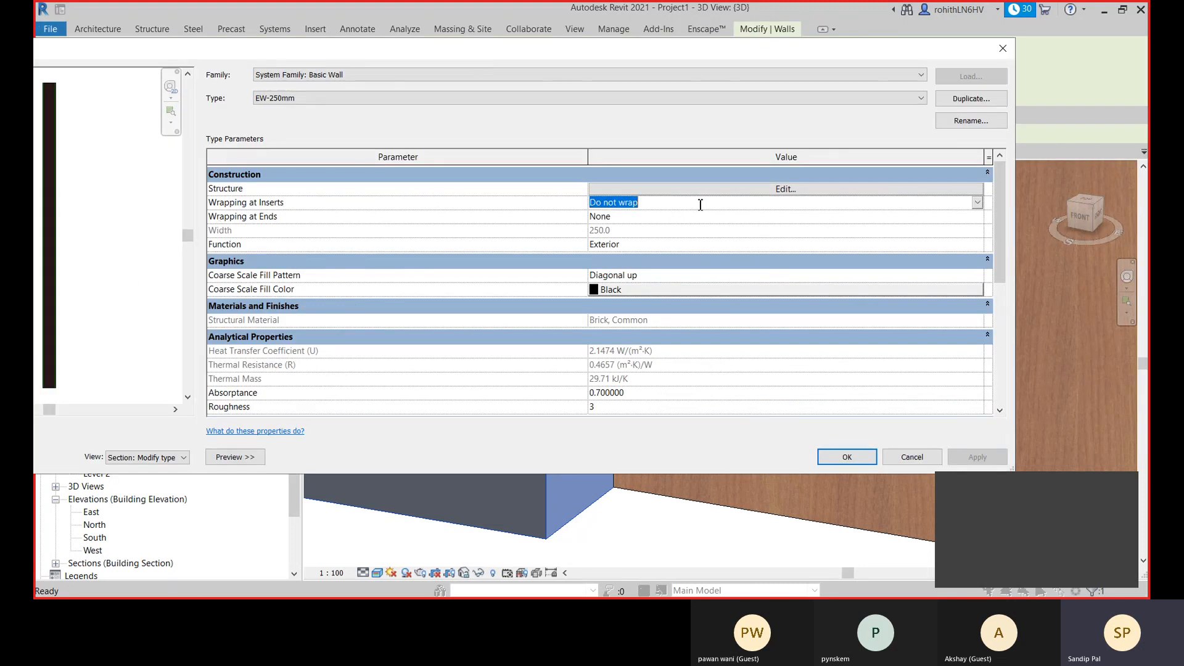
{"action": "left_click", "coordinate": [978, 203]}
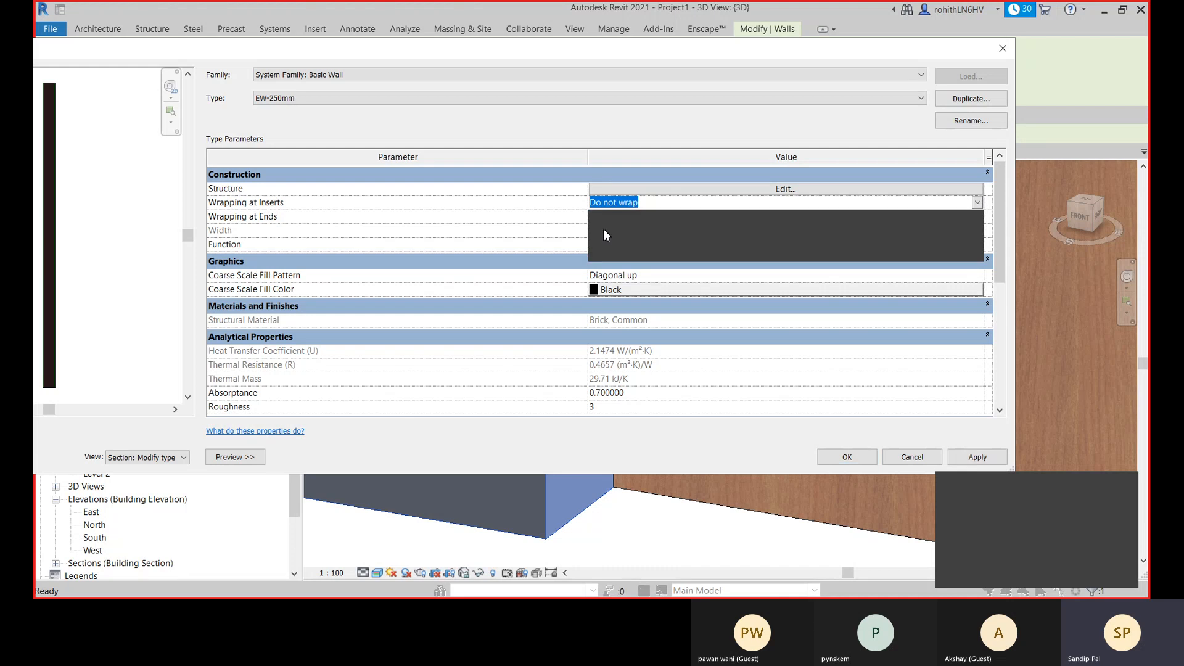
{"action": "left_click", "coordinate": [603, 228]}
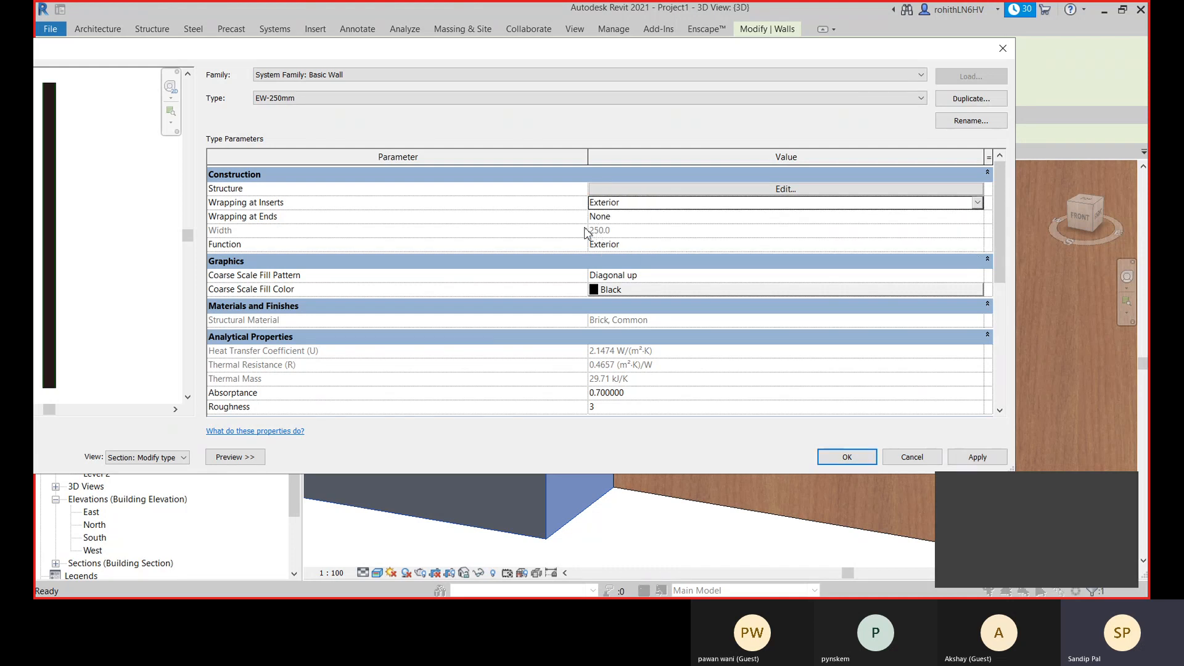
{"action": "left_click", "coordinate": [978, 203]}
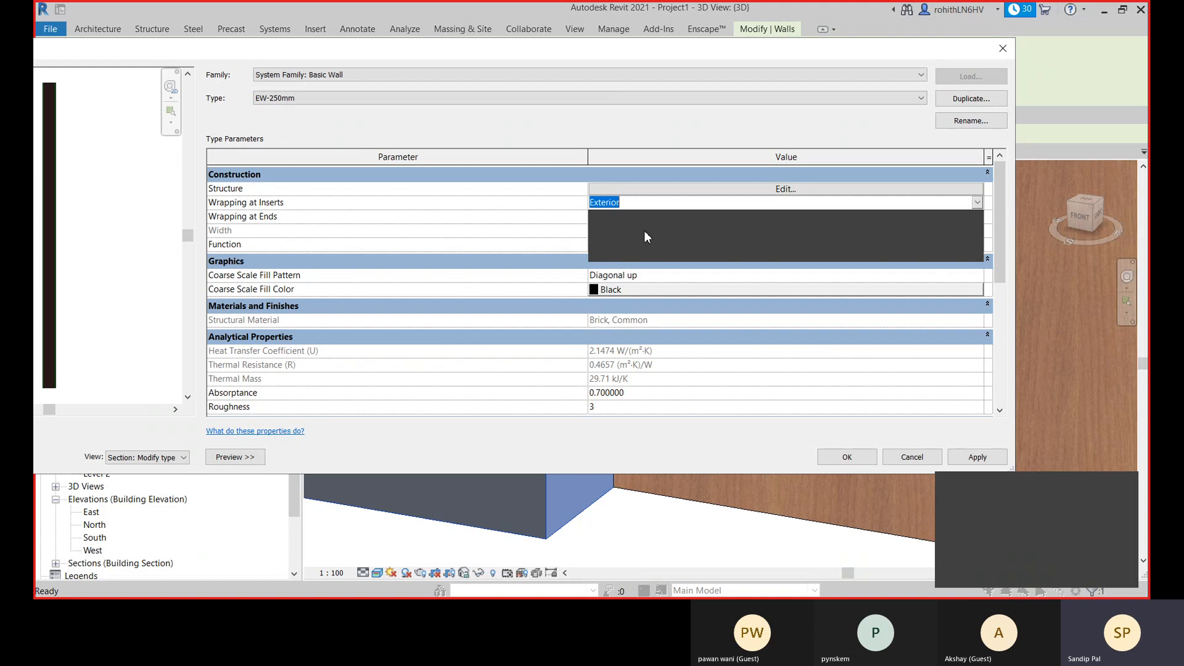
{"action": "left_click", "coordinate": [609, 243]}
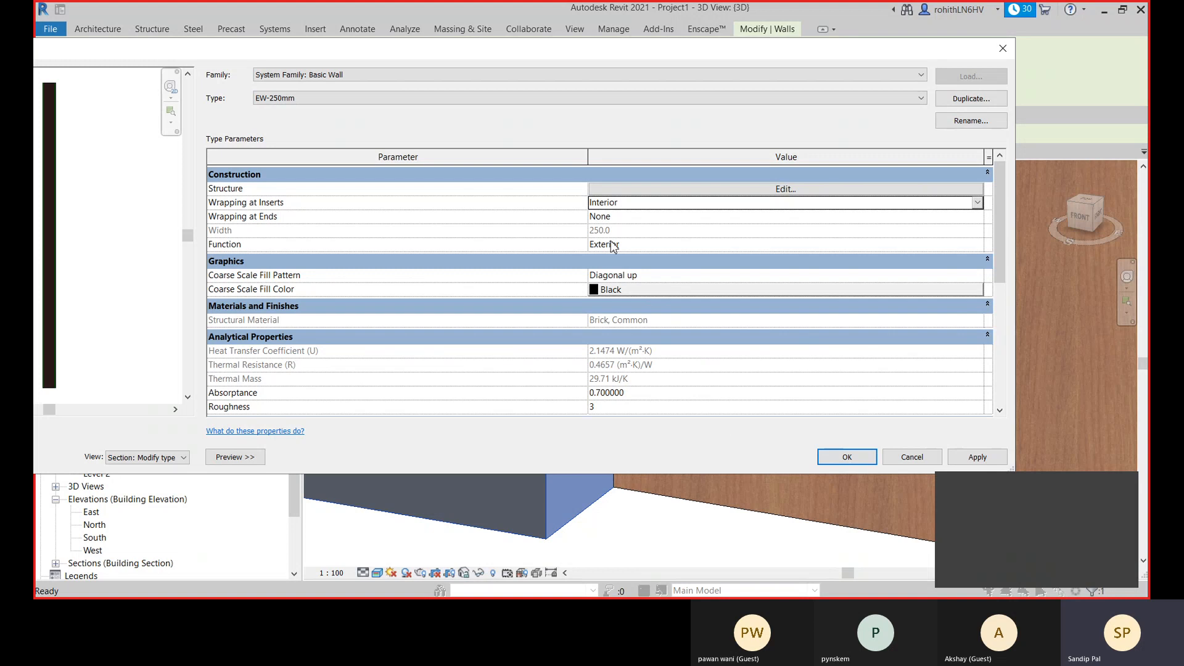
{"action": "left_click", "coordinate": [976, 457]}
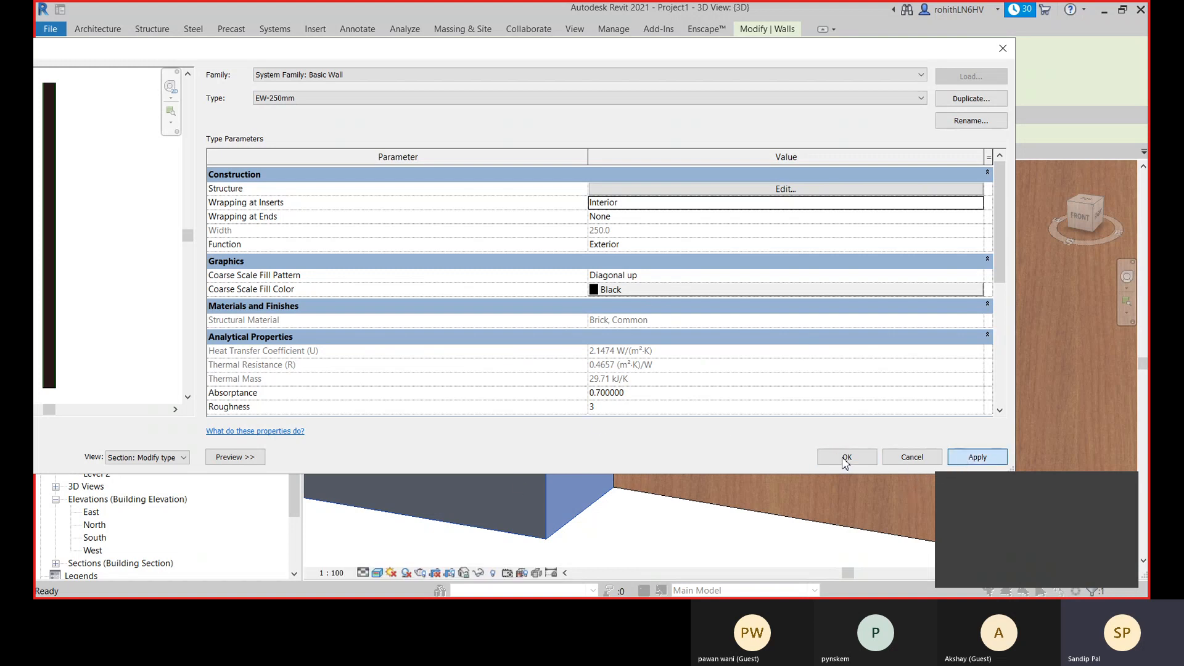
{"action": "left_click", "coordinate": [844, 459]}
{"action": "left_click", "coordinate": [647, 536]}
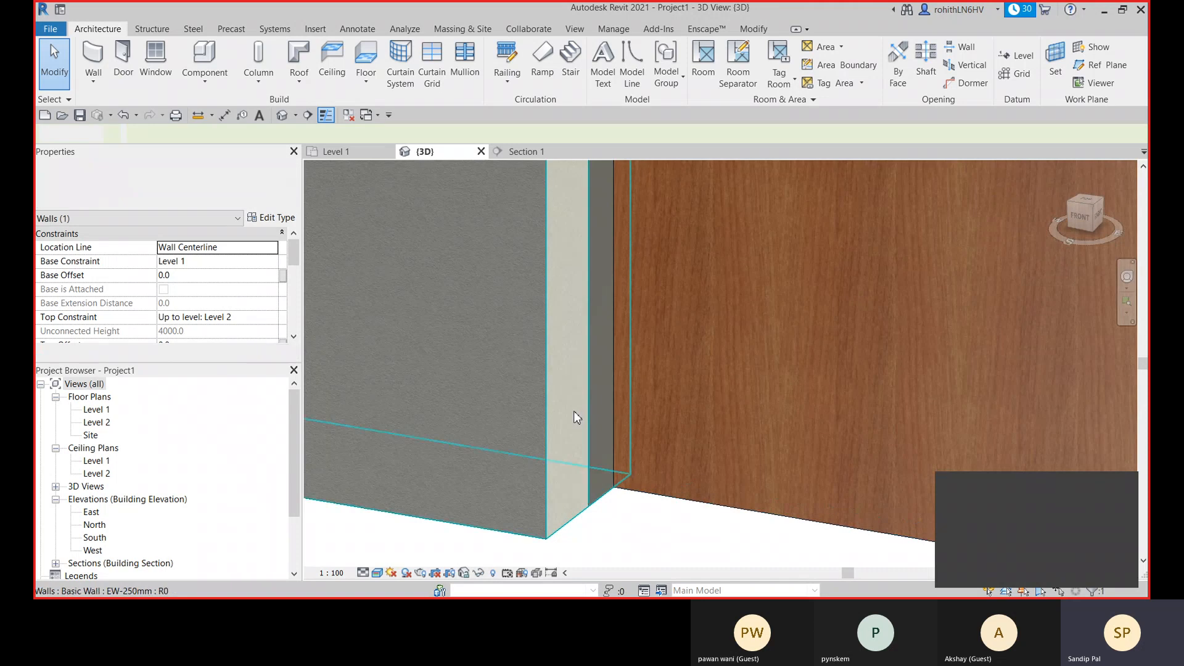
- Review the layer assembly of the EW-250mm wall type beside the door without changing it
{"action": "scroll", "coordinate": [575, 357], "scroll_direction": "up", "scroll_amount": 2}
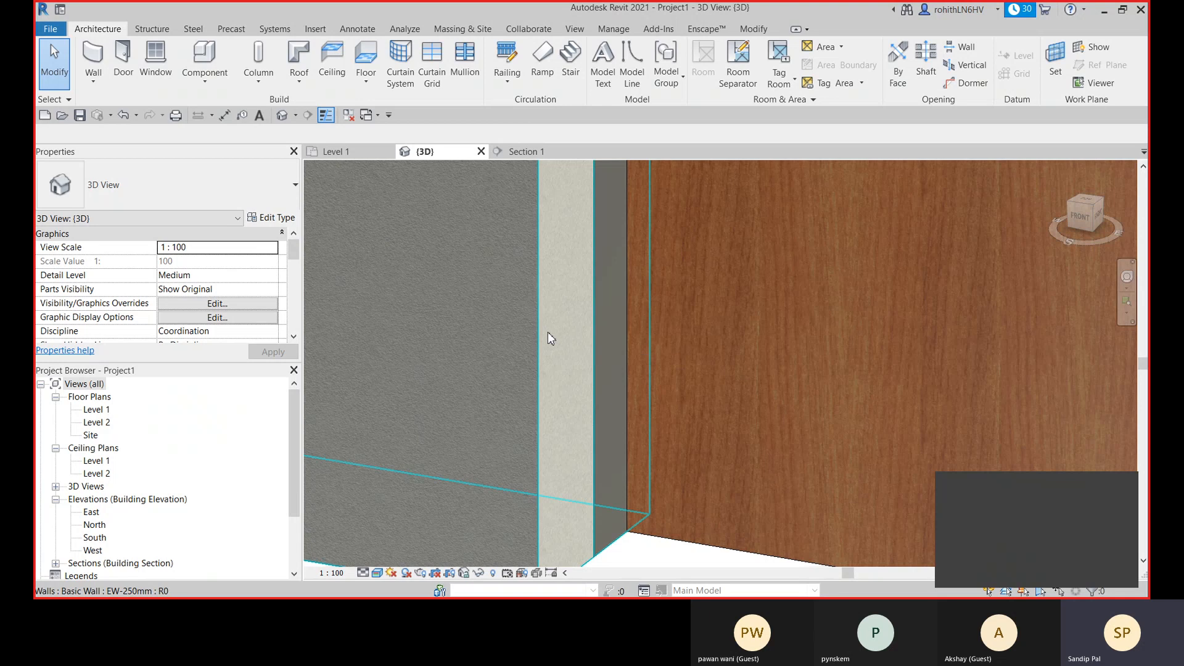
{"action": "left_click", "coordinate": [522, 350]}
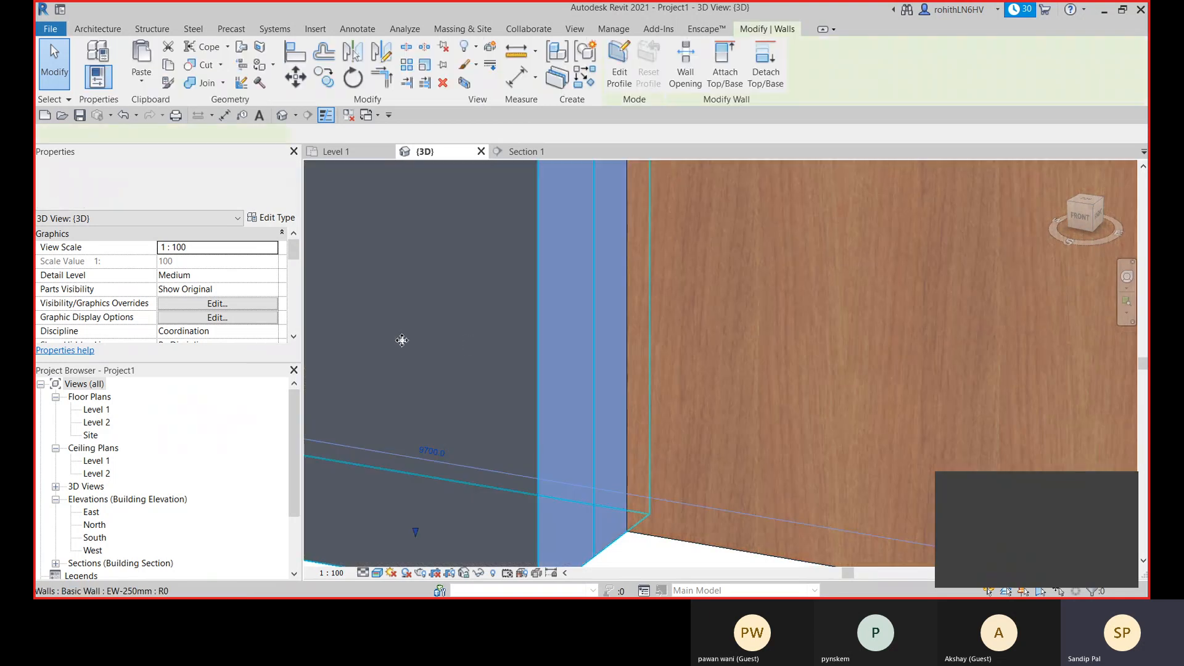
{"action": "left_click", "coordinate": [275, 218]}
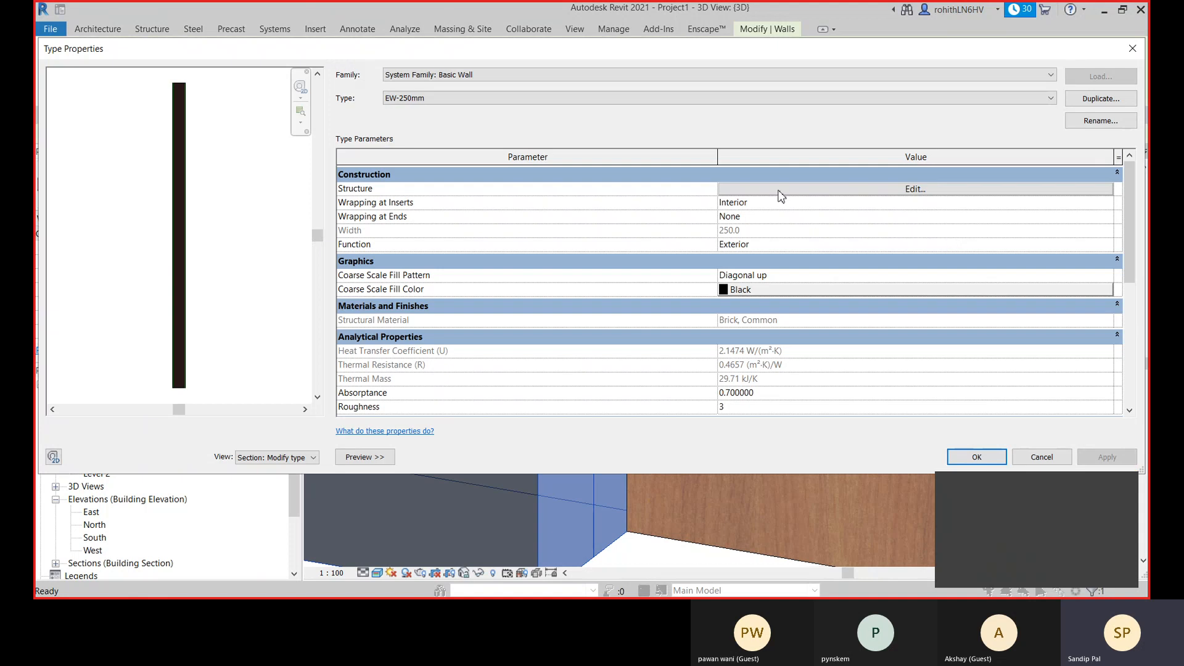
{"action": "left_click", "coordinate": [779, 193]}
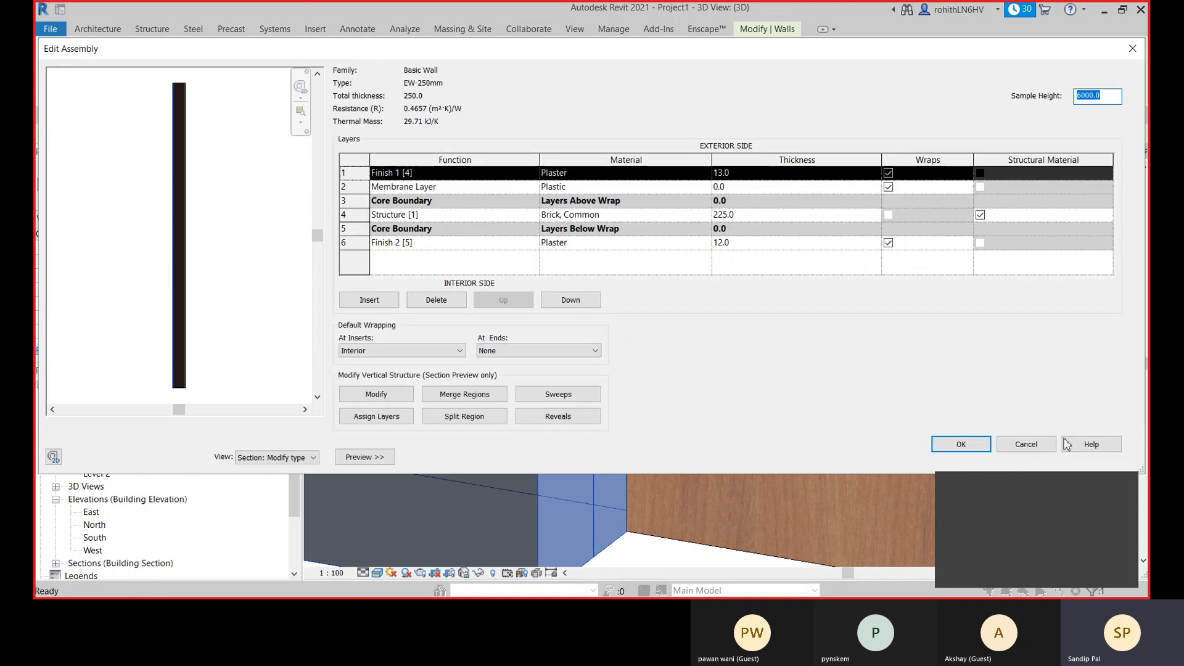
{"action": "left_click", "coordinate": [1026, 444]}
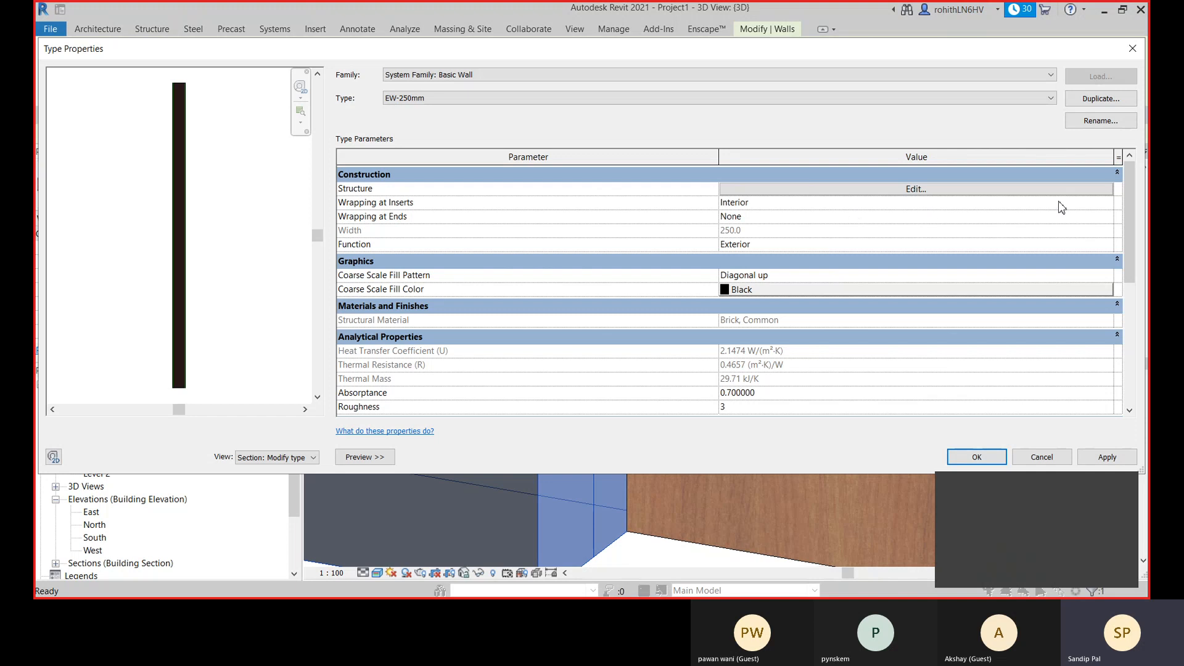
- Set Wrapping at Inserts of the EW-250mm wall type to Both, apply the change and deselect the wall
{"action": "left_click", "coordinate": [1102, 204]}
{"action": "left_click", "coordinate": [1106, 203]}
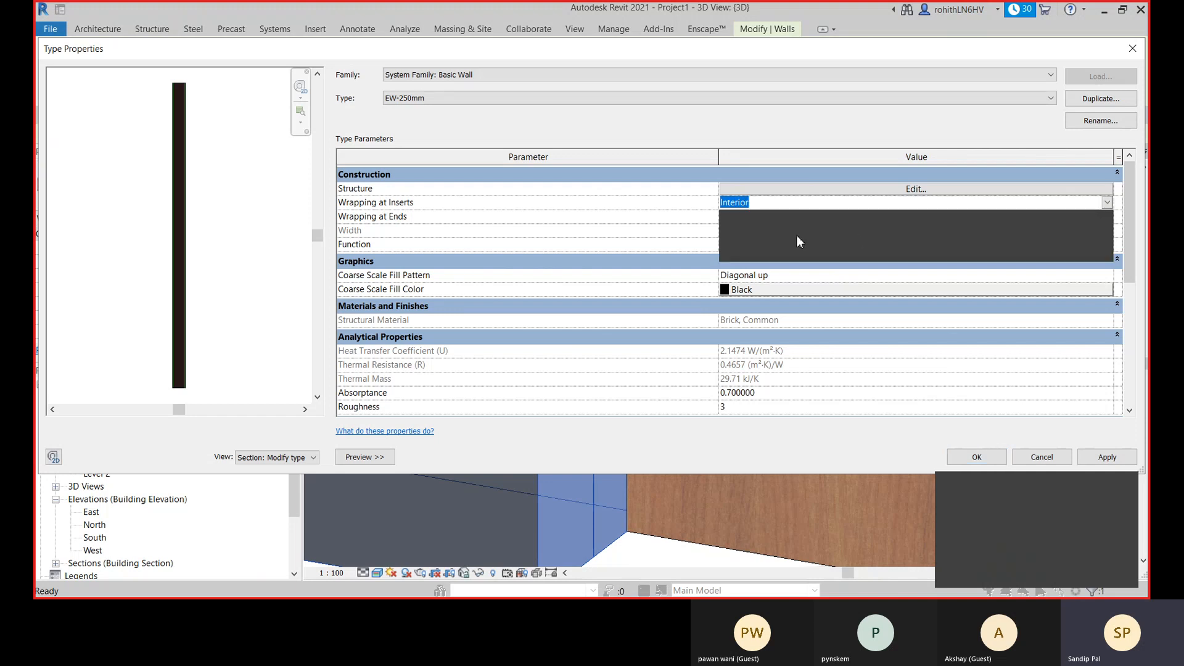
{"action": "left_click", "coordinate": [739, 253]}
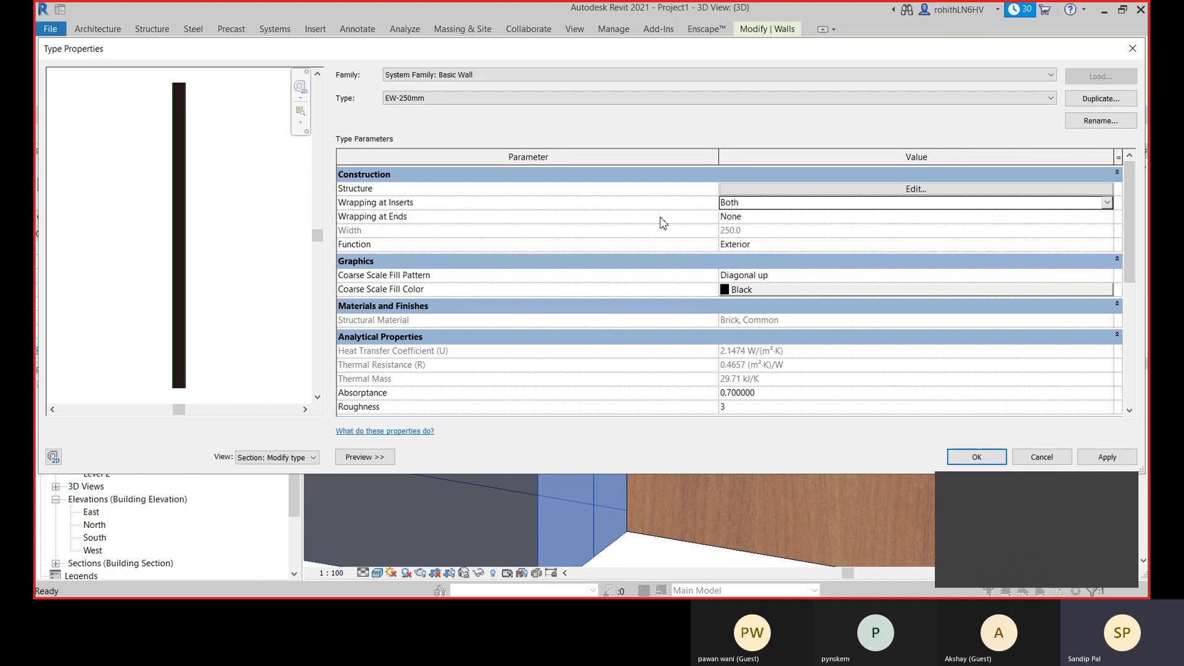
{"action": "left_click", "coordinate": [1090, 461]}
{"action": "left_click", "coordinate": [956, 456]}
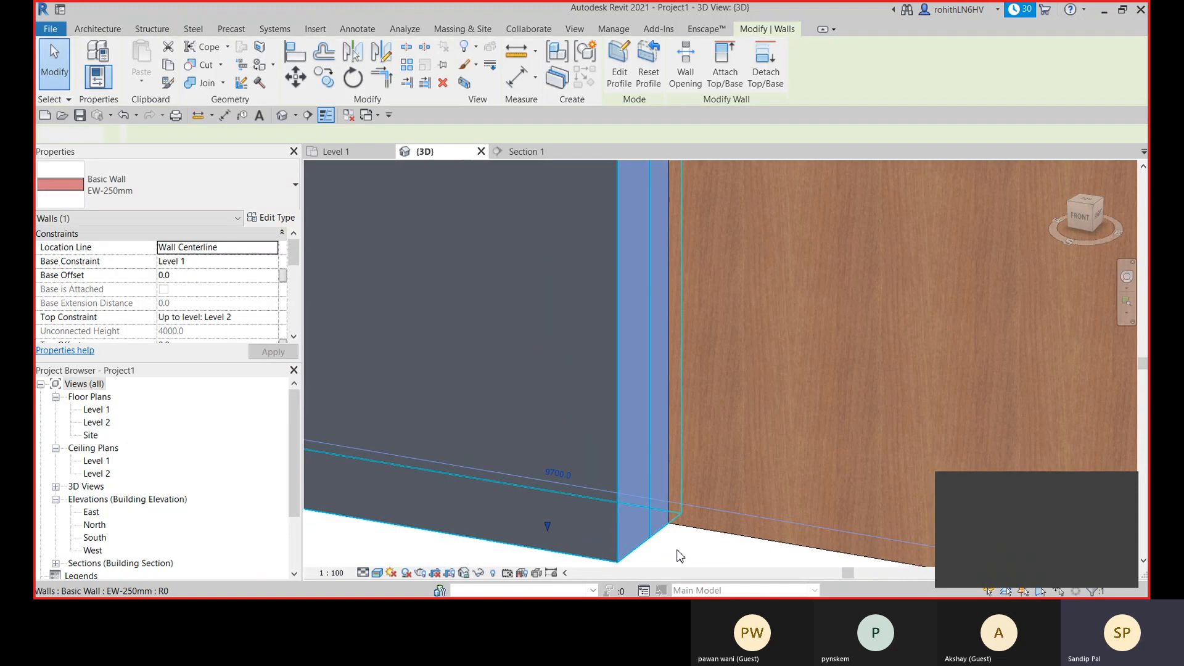
{"action": "left_click", "coordinate": [679, 555]}
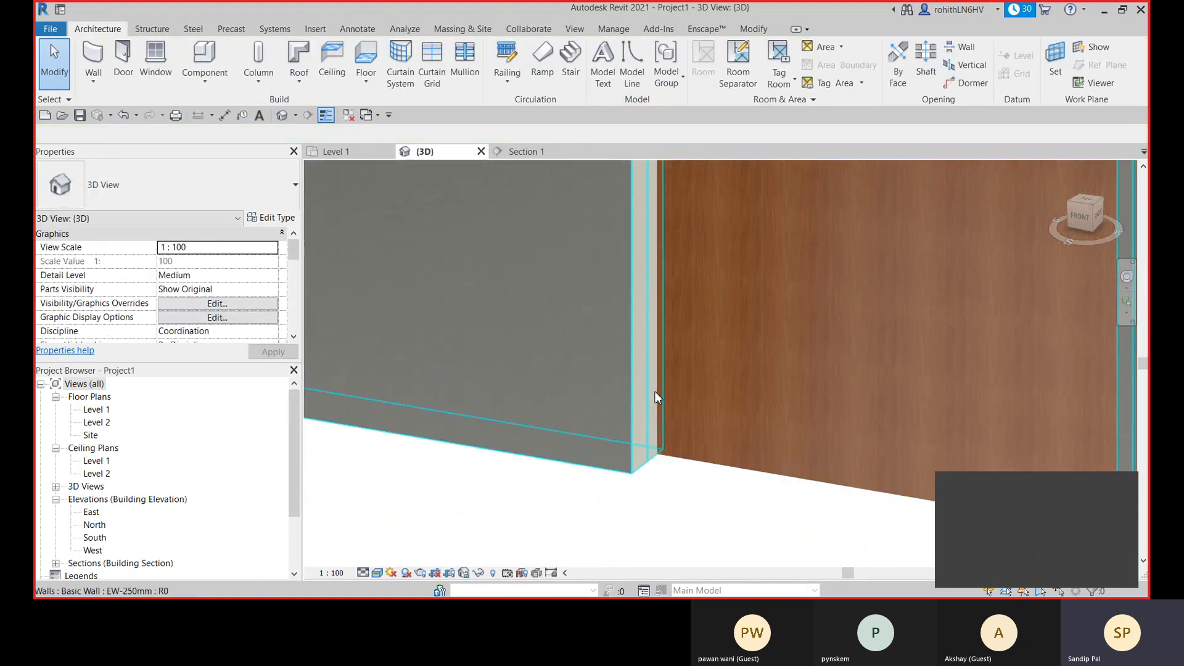
- Start placing a new wall in the 3D view and open the list of available wall types
{"action": "scroll", "coordinate": [656, 395], "scroll_direction": "down", "scroll_amount": 5}
{"action": "scroll", "coordinate": [679, 482], "scroll_direction": "down", "scroll_amount": 2}
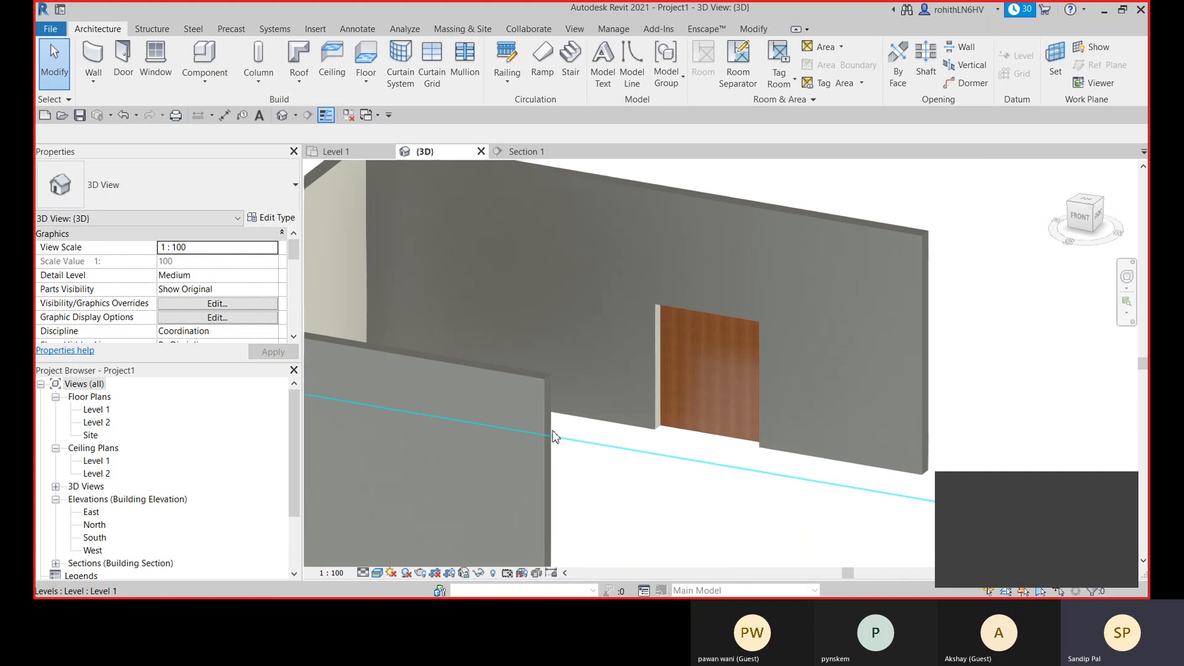
{"action": "scroll", "coordinate": [547, 381], "scroll_direction": "up", "scroll_amount": 3}
{"action": "scroll", "coordinate": [546, 379], "scroll_direction": "up", "scroll_amount": 2}
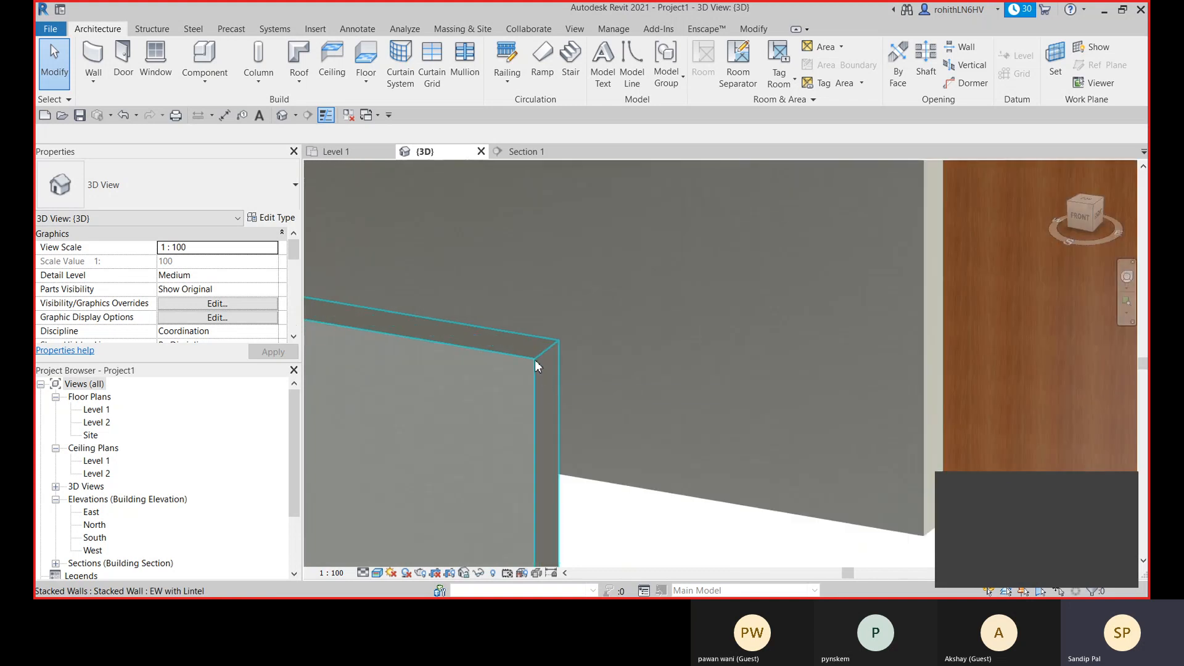
{"action": "scroll", "coordinate": [418, 319], "scroll_direction": "down", "scroll_amount": 3}
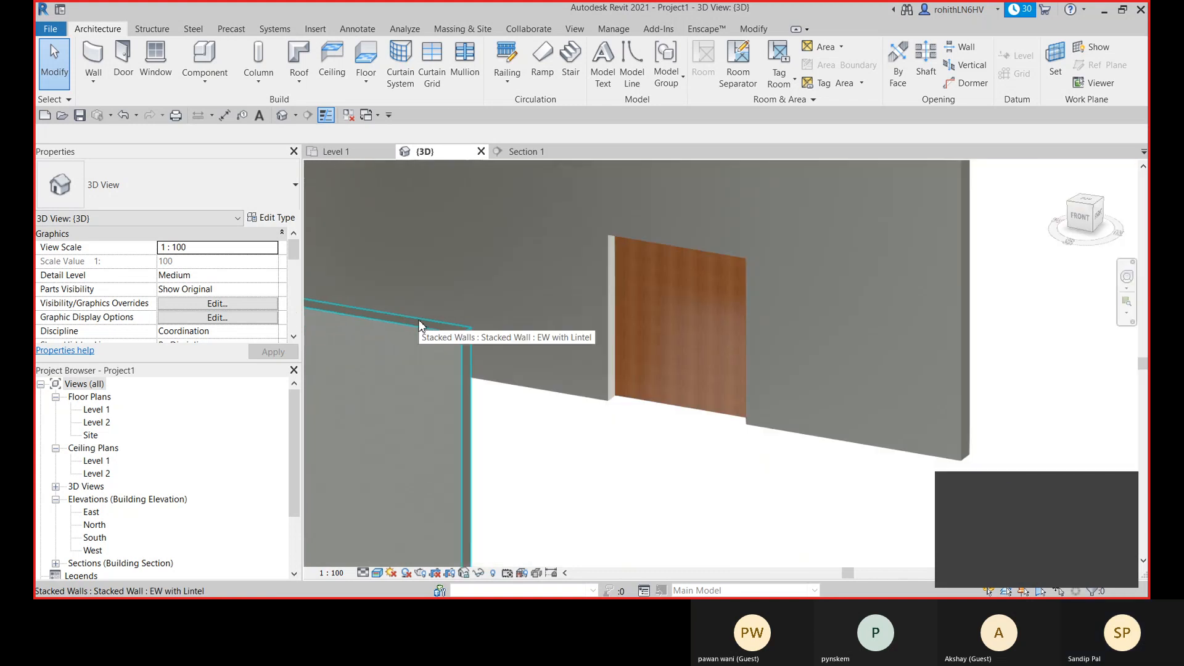
{"action": "scroll", "coordinate": [642, 442], "scroll_direction": "down", "scroll_amount": 3}
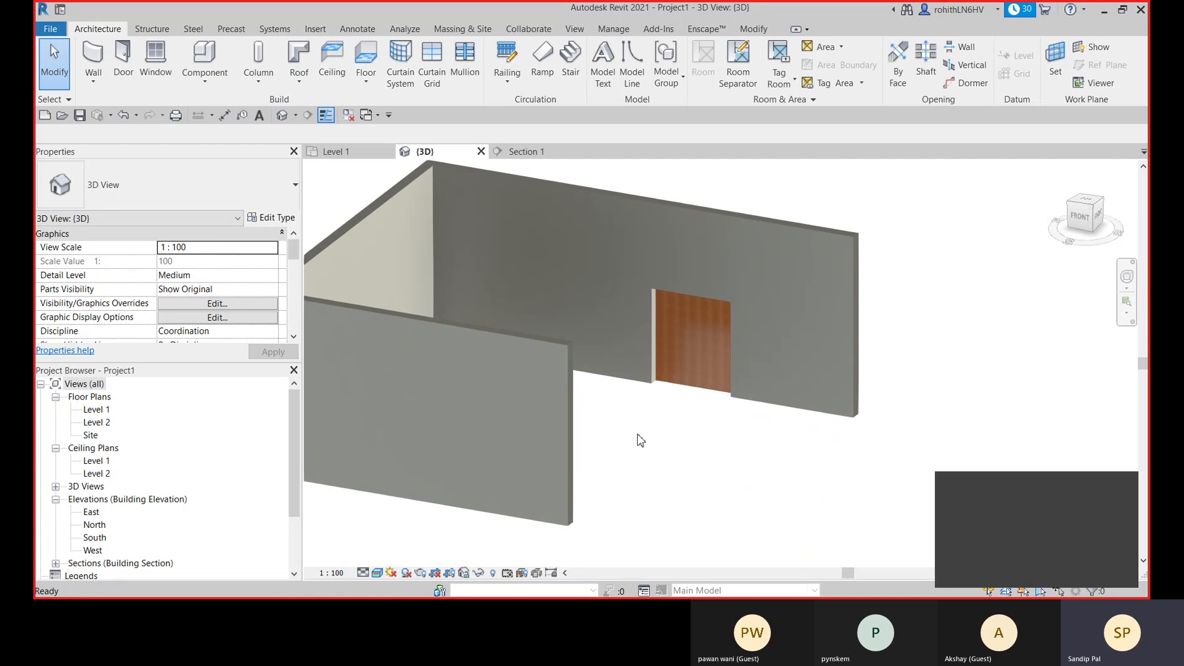
{"action": "key", "text": "w"}
{"action": "key", "text": "a"}
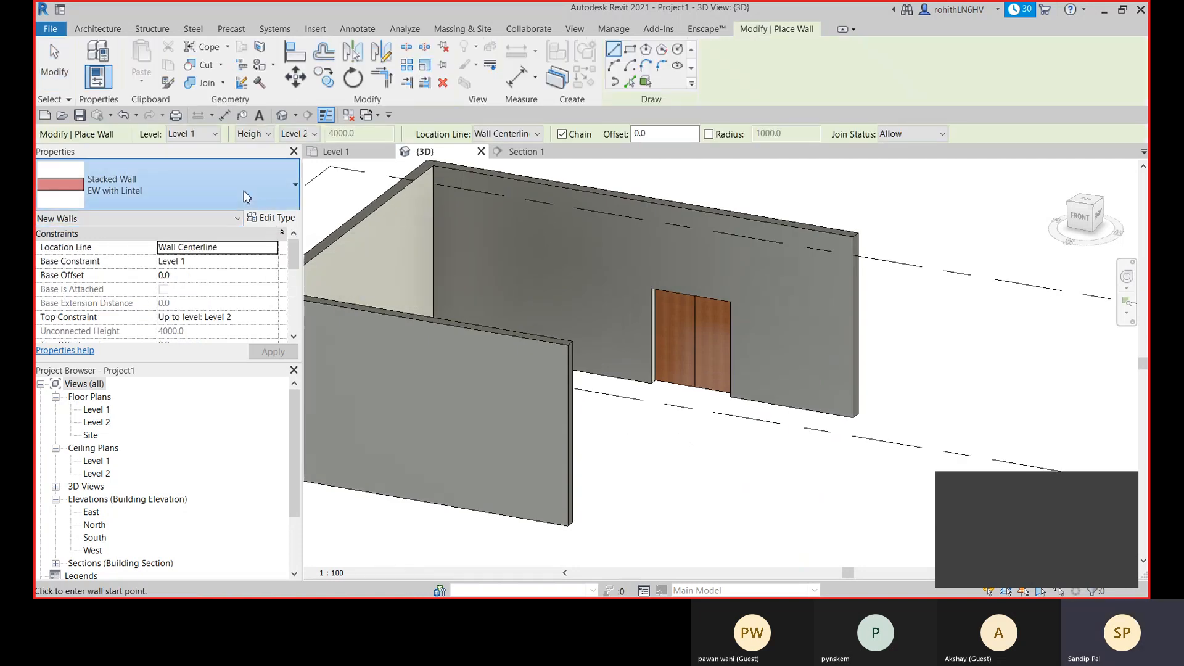
{"action": "left_click", "coordinate": [241, 201]}
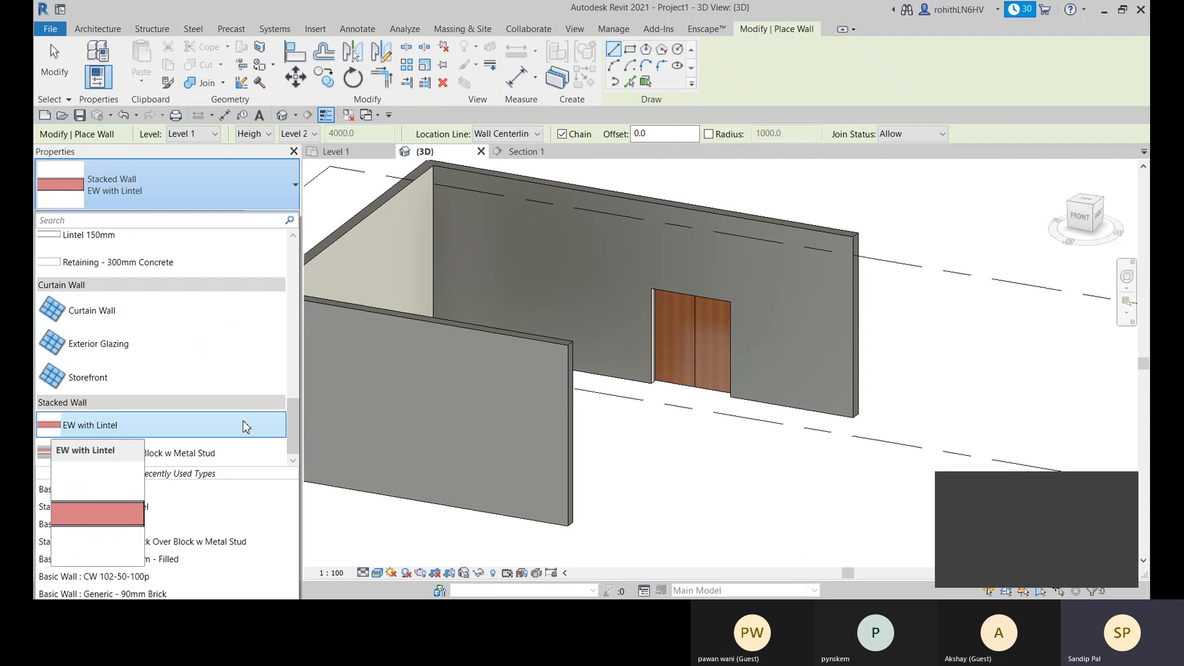
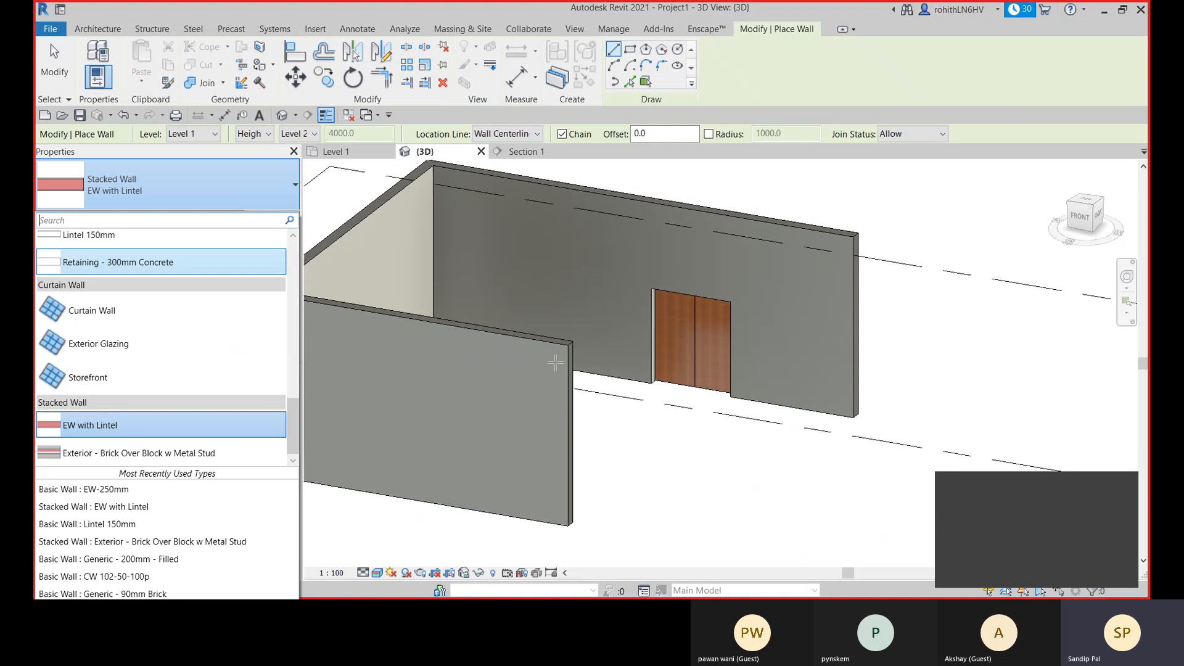
- Choose EW-250mm as the type for the new wall and open its type properties
{"action": "scroll", "coordinate": [141, 366], "scroll_direction": "up", "scroll_amount": 2}
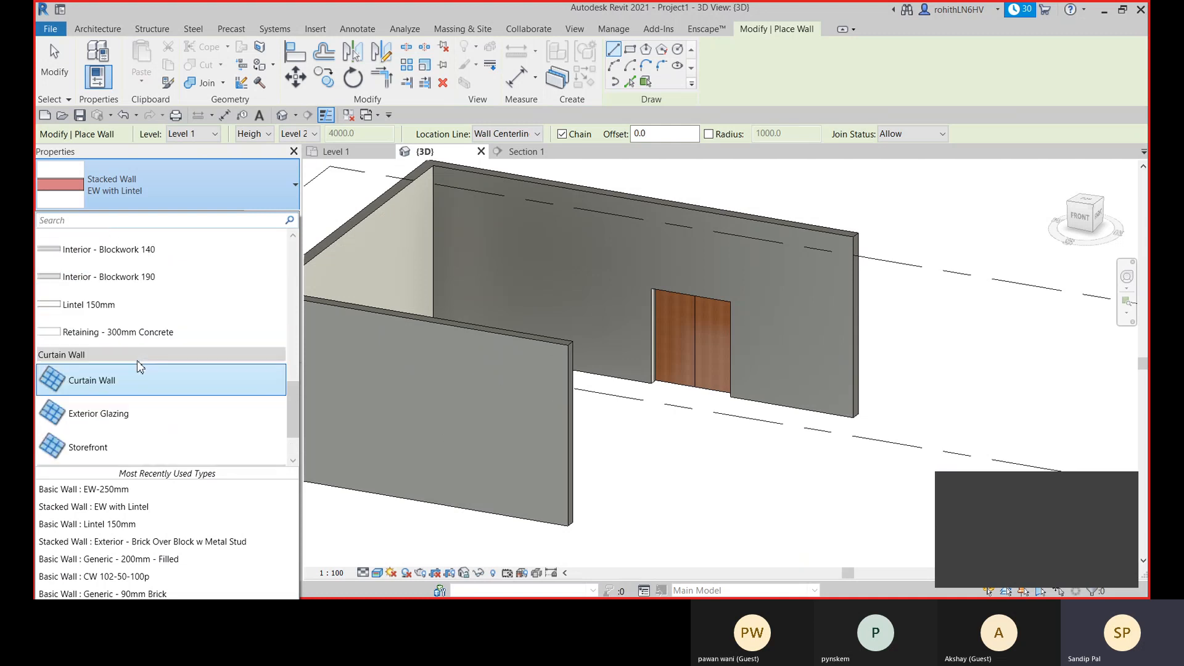
{"action": "scroll", "coordinate": [146, 358], "scroll_direction": "up", "scroll_amount": 5}
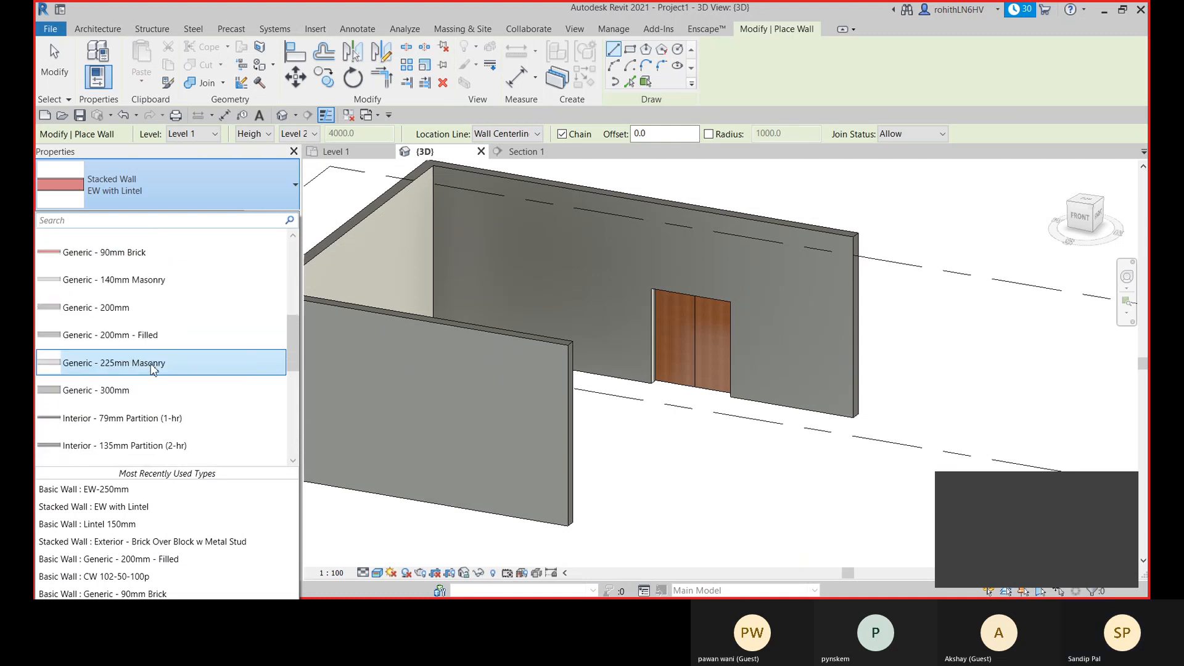
{"action": "scroll", "coordinate": [81, 277], "scroll_direction": "up", "scroll_amount": 5}
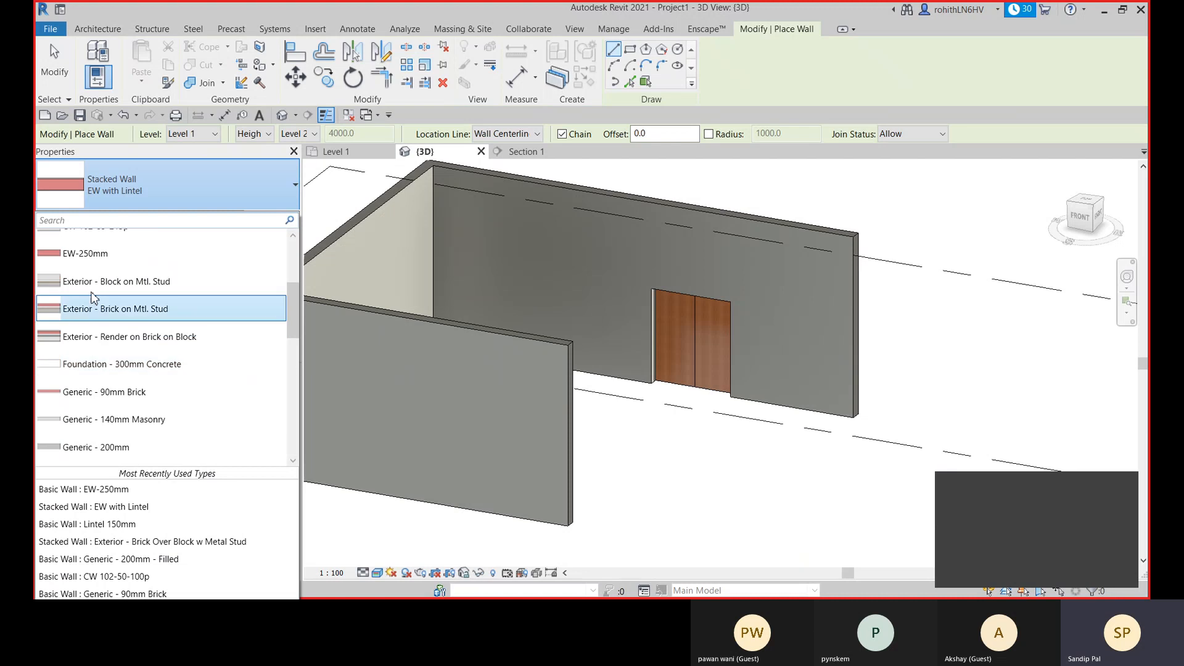
{"action": "left_click", "coordinate": [91, 259]}
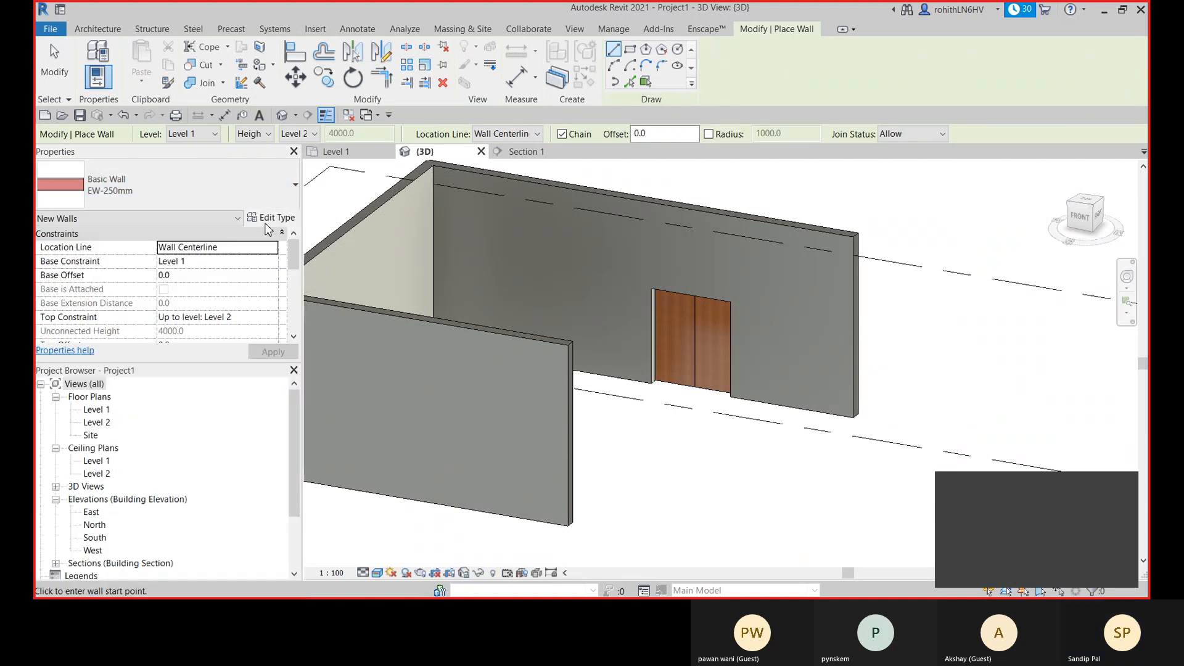
{"action": "left_click", "coordinate": [271, 218]}
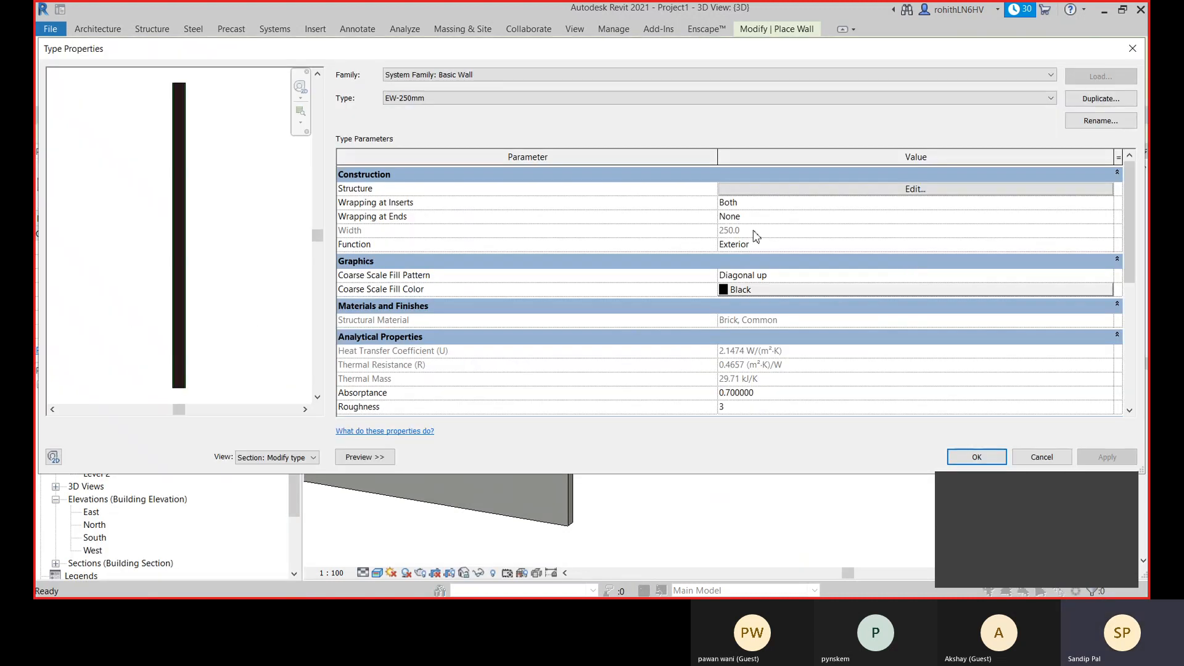
- Set Wrapping at Ends of the EW-250mm wall type to Exterior and apply the change
{"action": "left_click", "coordinate": [753, 221]}
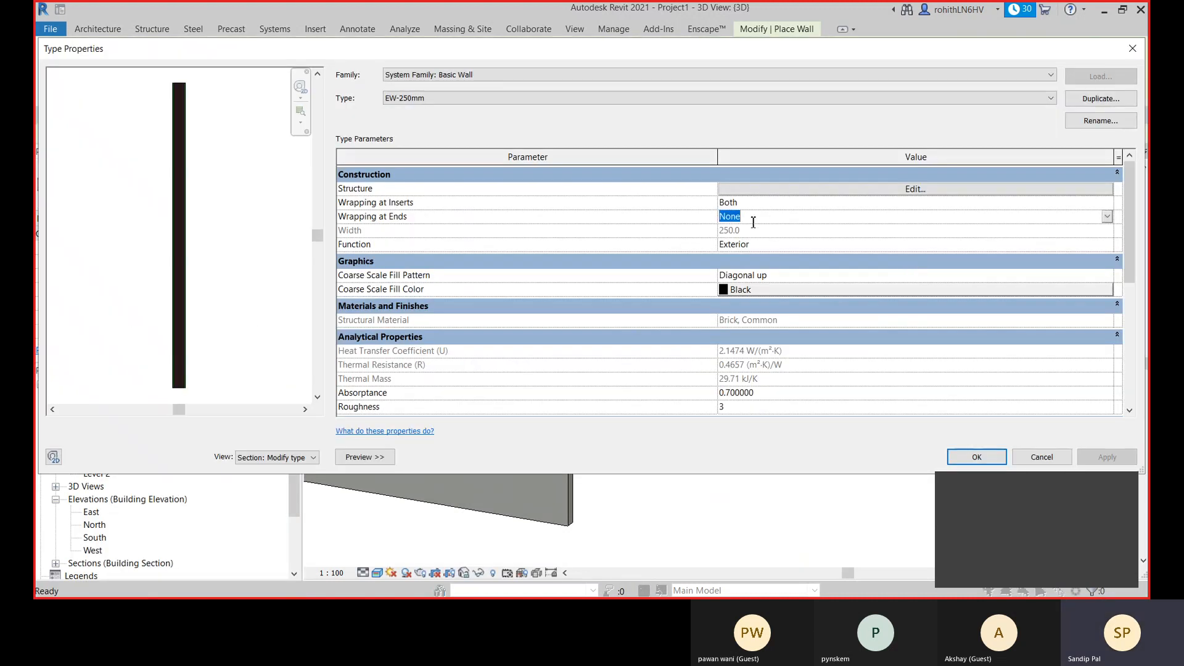
{"action": "left_click", "coordinate": [1107, 217]}
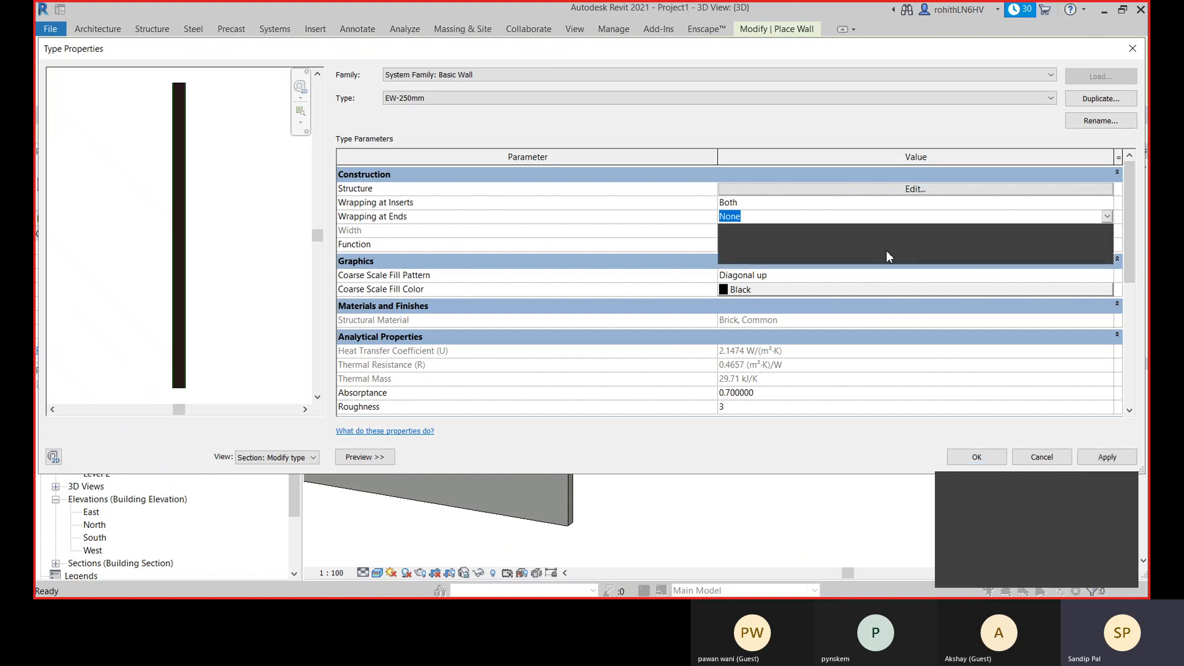
{"action": "left_click", "coordinate": [739, 254]}
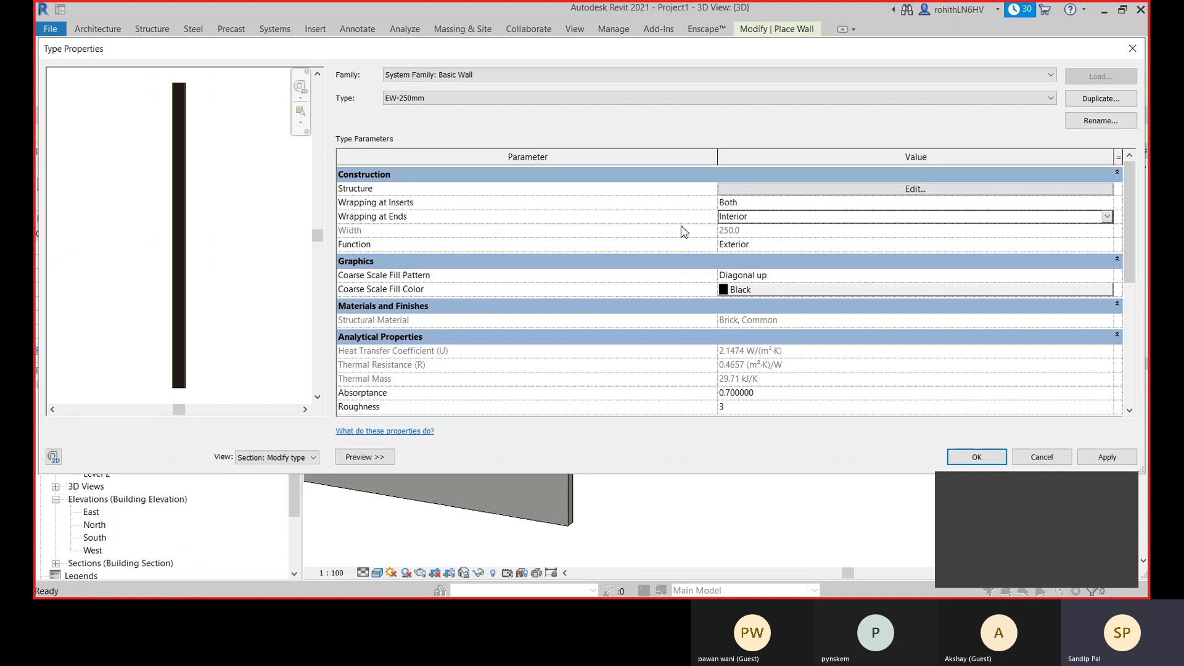
{"action": "left_click", "coordinate": [1107, 217]}
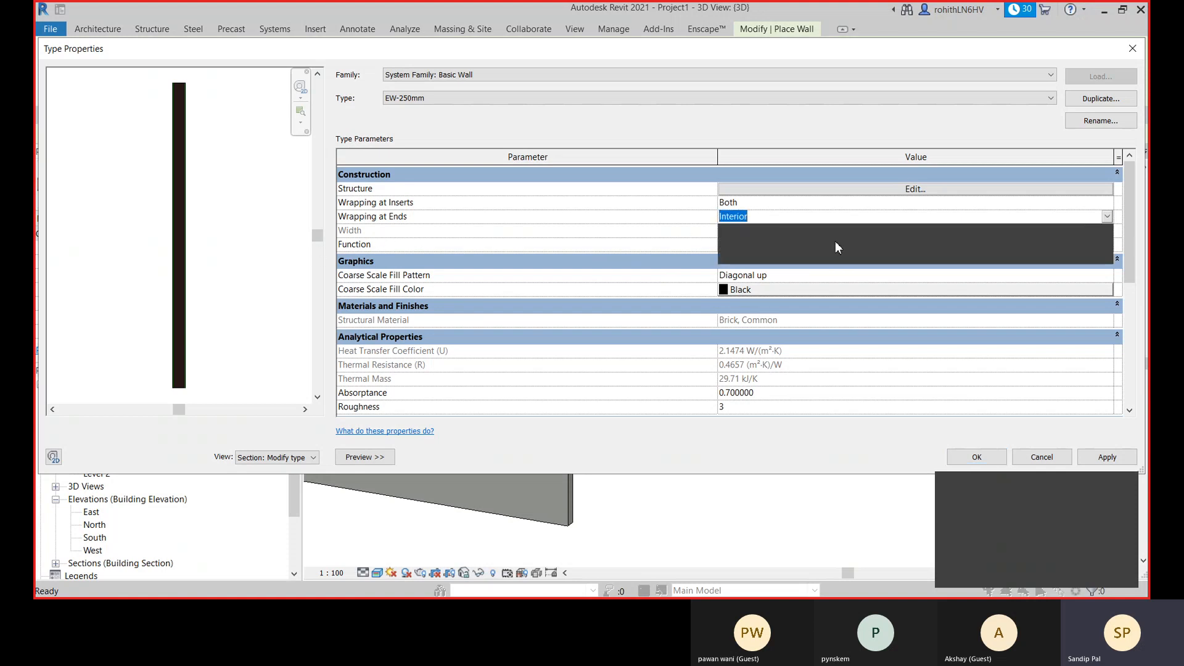
{"action": "left_click", "coordinate": [761, 241]}
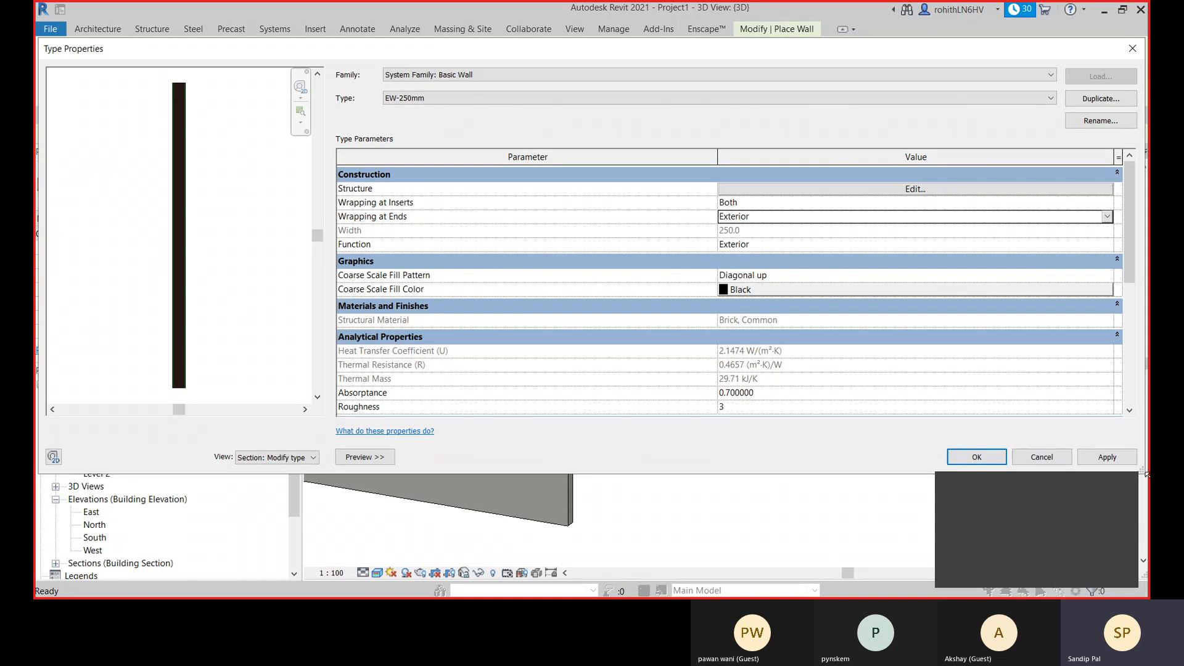
{"action": "left_click", "coordinate": [1107, 457]}
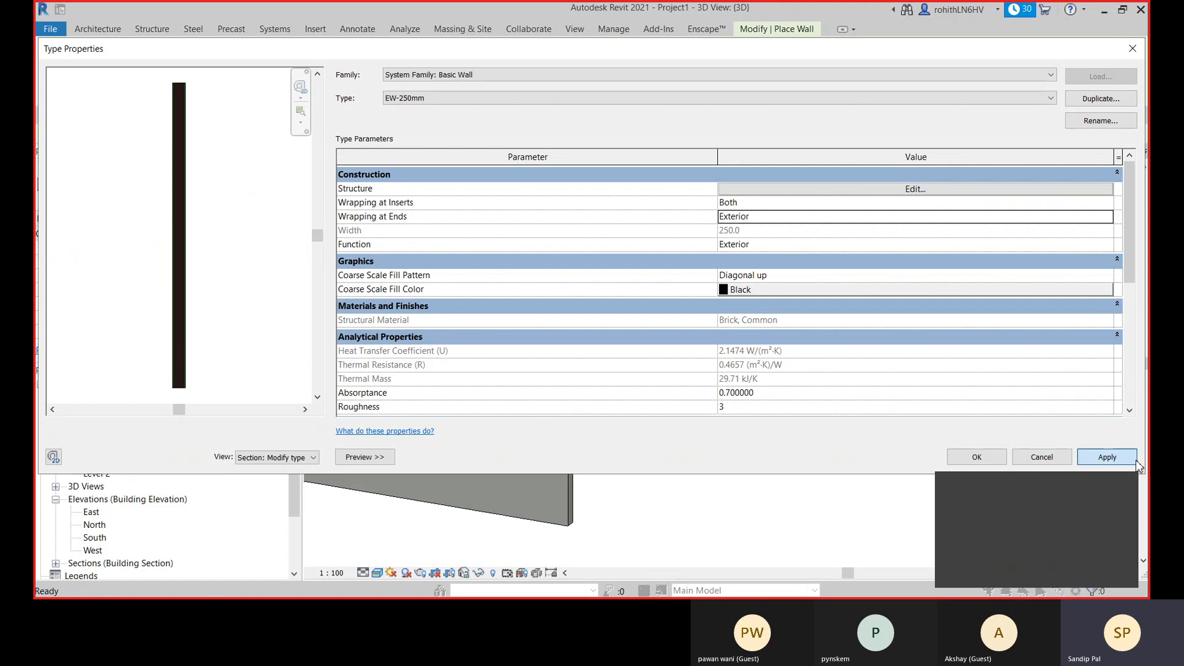
{"action": "left_click", "coordinate": [977, 458]}
- Examine the layer wrapping and the lintel band at the free end of the front wall, ending wall placement
{"action": "scroll", "coordinate": [545, 333], "scroll_direction": "up", "scroll_amount": 3}
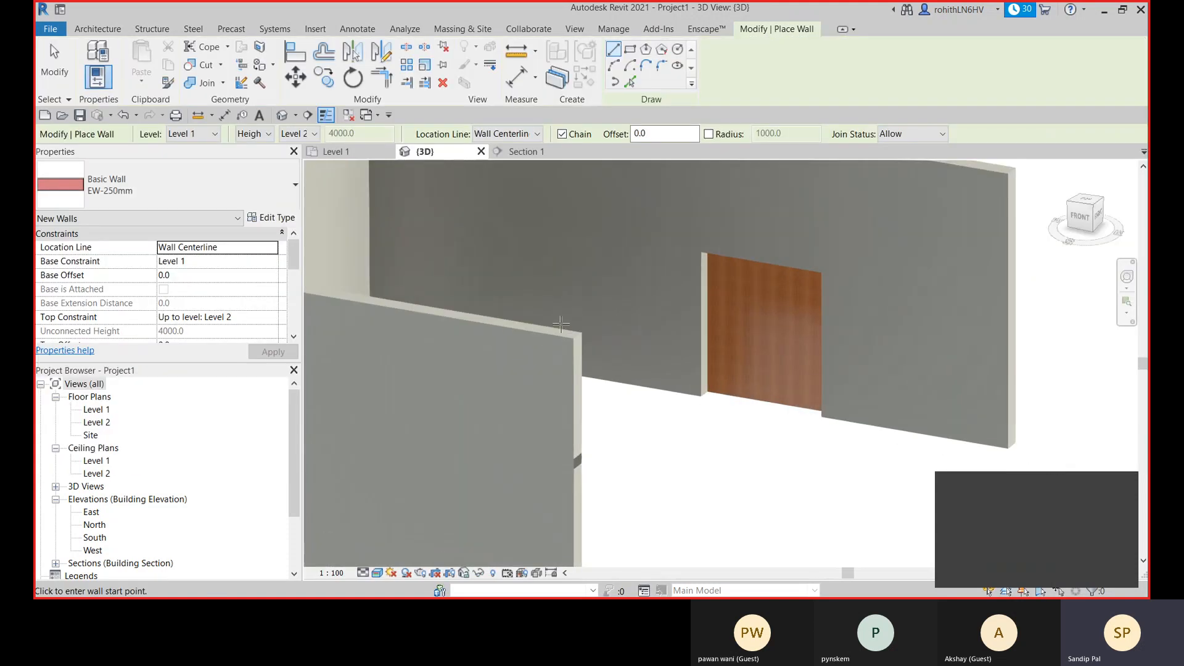
{"action": "middle_click_drag", "start_coordinate": [613, 416], "coordinate": [597, 221]}
{"action": "scroll", "coordinate": [590, 517], "scroll_direction": "up", "scroll_amount": 2}
{"action": "middle_click_drag", "start_coordinate": [598, 504], "coordinate": [595, 325]}
{"action": "scroll", "coordinate": [556, 322], "scroll_direction": "up", "scroll_amount": 1}
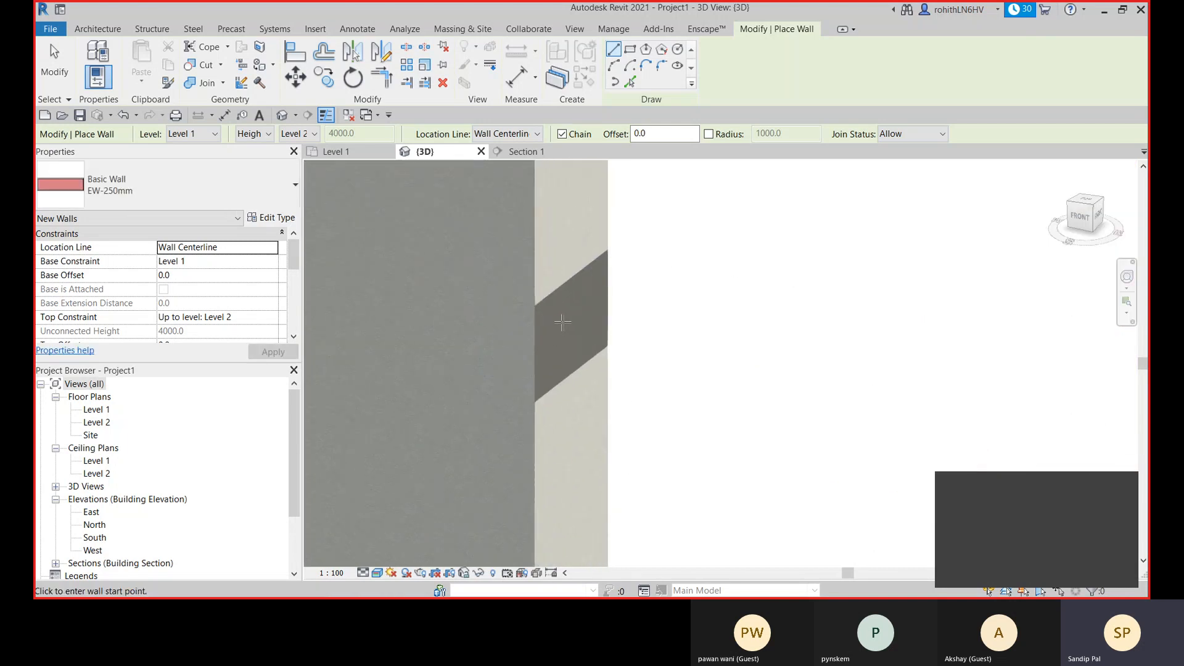
{"action": "scroll", "coordinate": [570, 322], "scroll_direction": "down", "scroll_amount": 4}
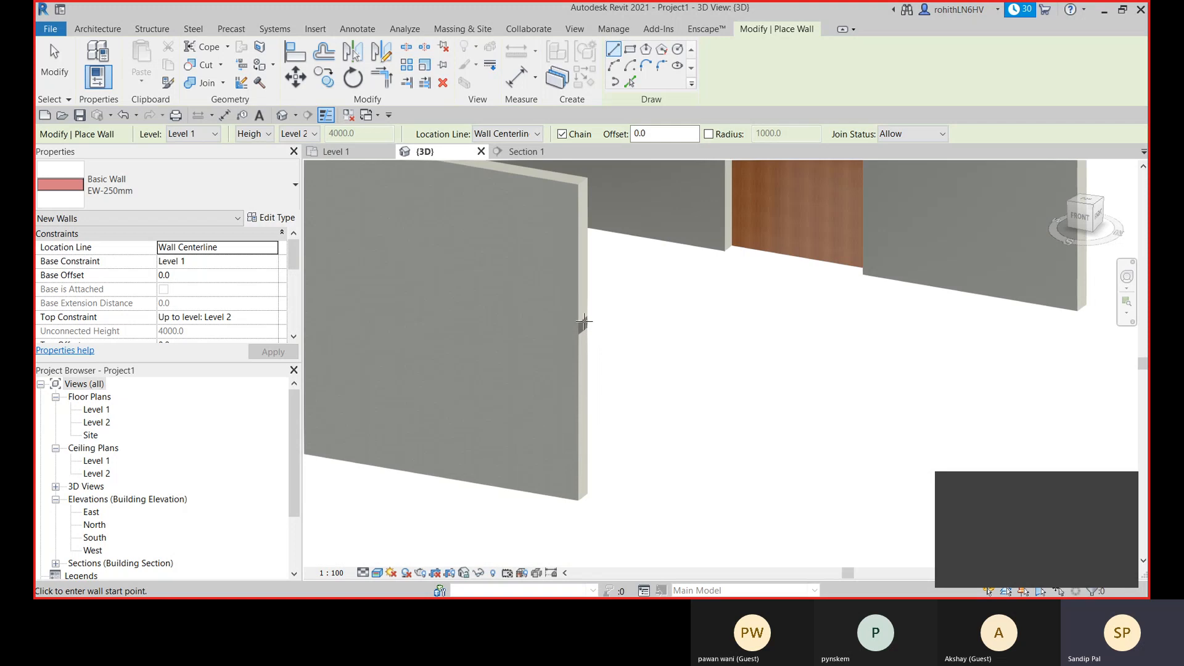
{"action": "scroll", "coordinate": [583, 324], "scroll_direction": "up", "scroll_amount": 3}
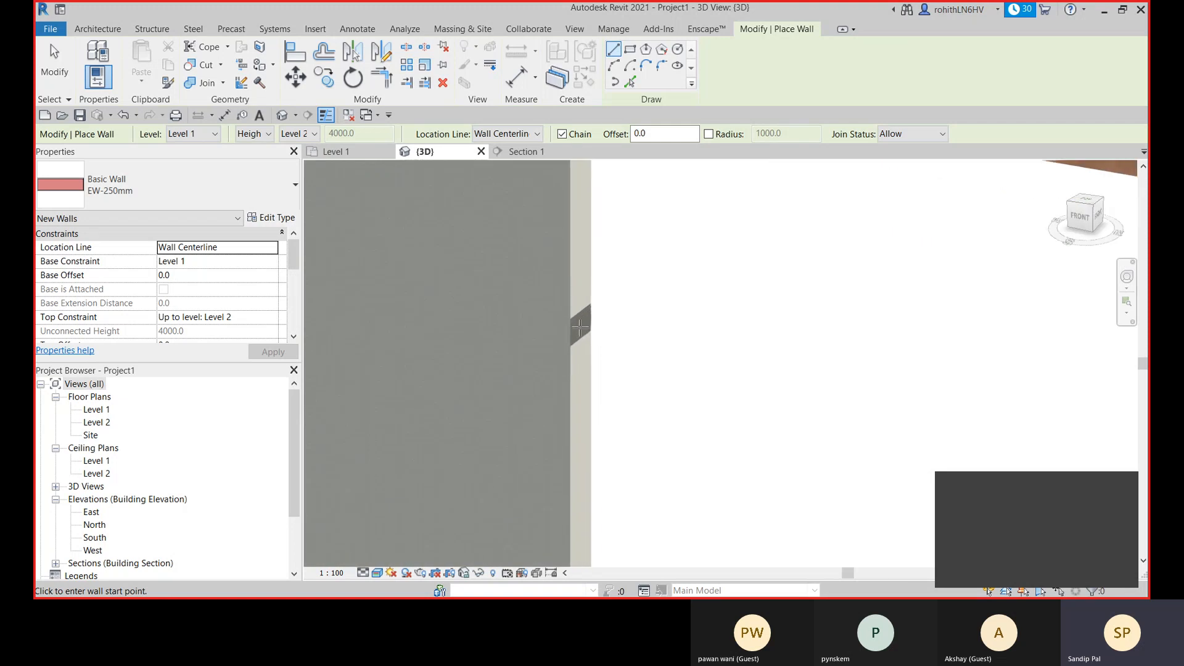
{"action": "scroll", "coordinate": [595, 339], "scroll_direction": "up", "scroll_amount": 3}
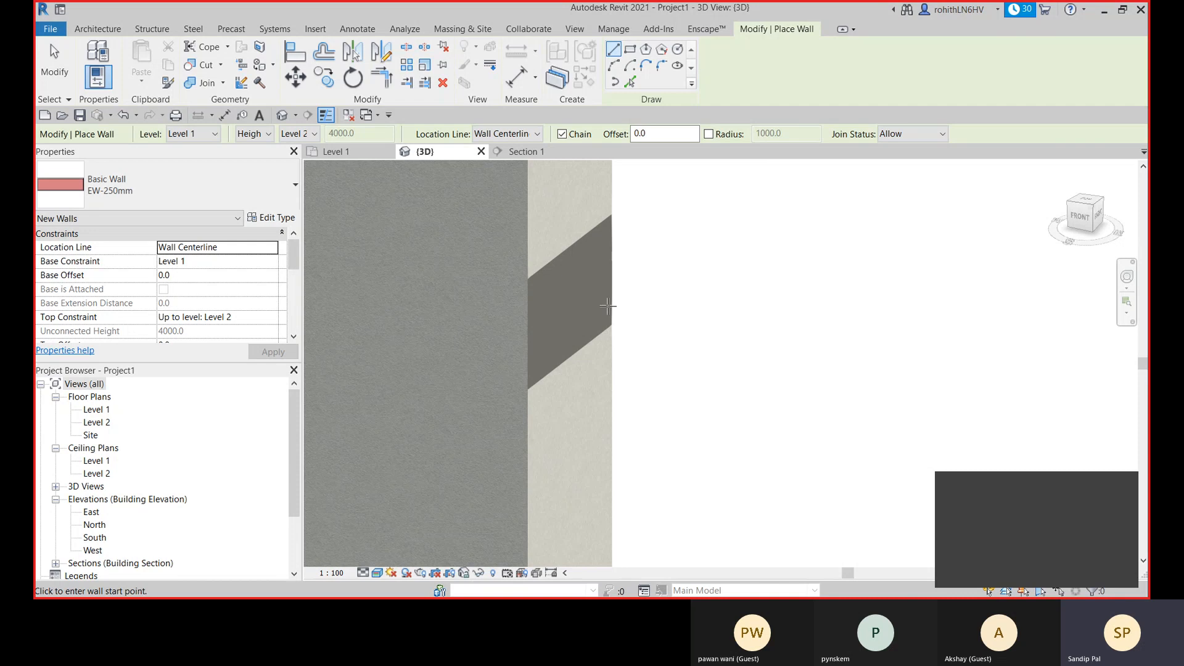
{"action": "scroll", "coordinate": [602, 305], "scroll_direction": "down", "scroll_amount": 1}
{"action": "scroll", "coordinate": [648, 348], "scroll_direction": "down", "scroll_amount": 3}
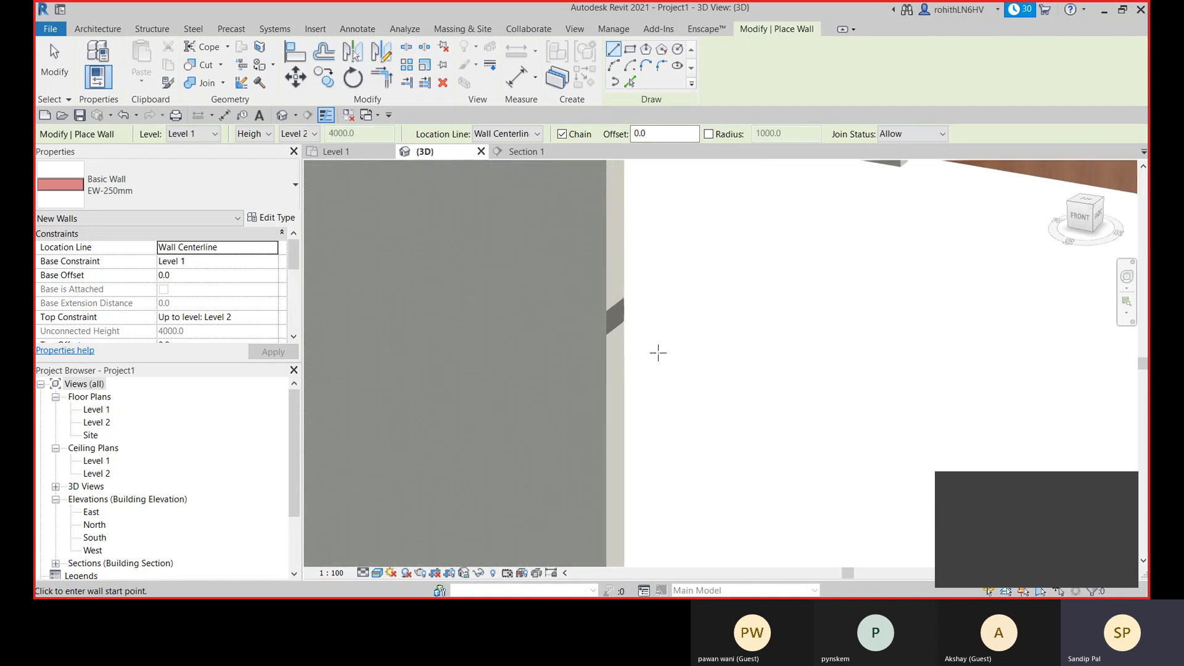
{"action": "scroll", "coordinate": [658, 352], "scroll_direction": "down", "scroll_amount": 3}
{"action": "scroll", "coordinate": [750, 369], "scroll_direction": "down", "scroll_amount": 5}
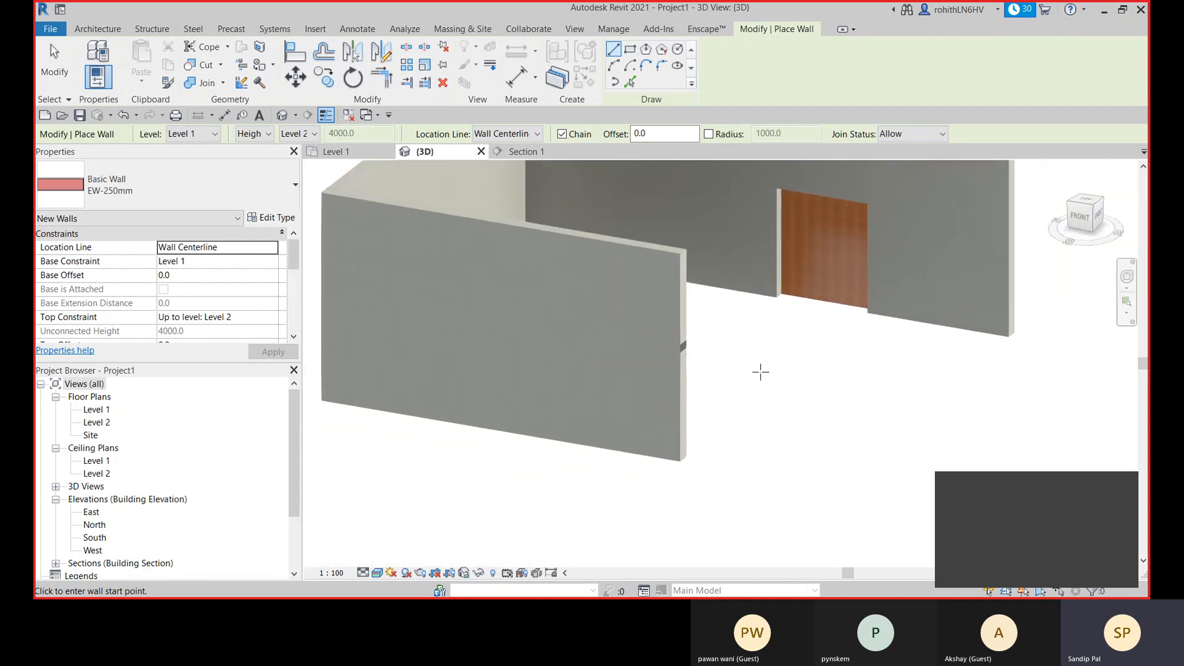
{"action": "scroll", "coordinate": [791, 383], "scroll_direction": "down", "scroll_amount": 4}
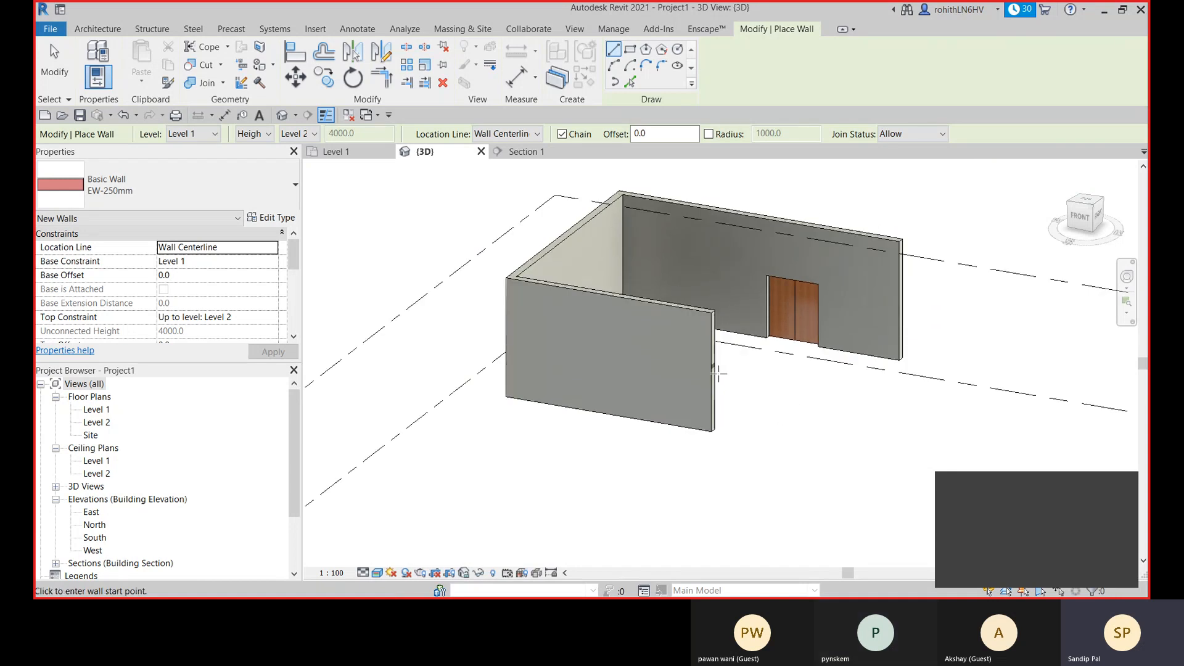
{"action": "key", "text": "Escape"}
{"action": "key", "text": "Escape"}
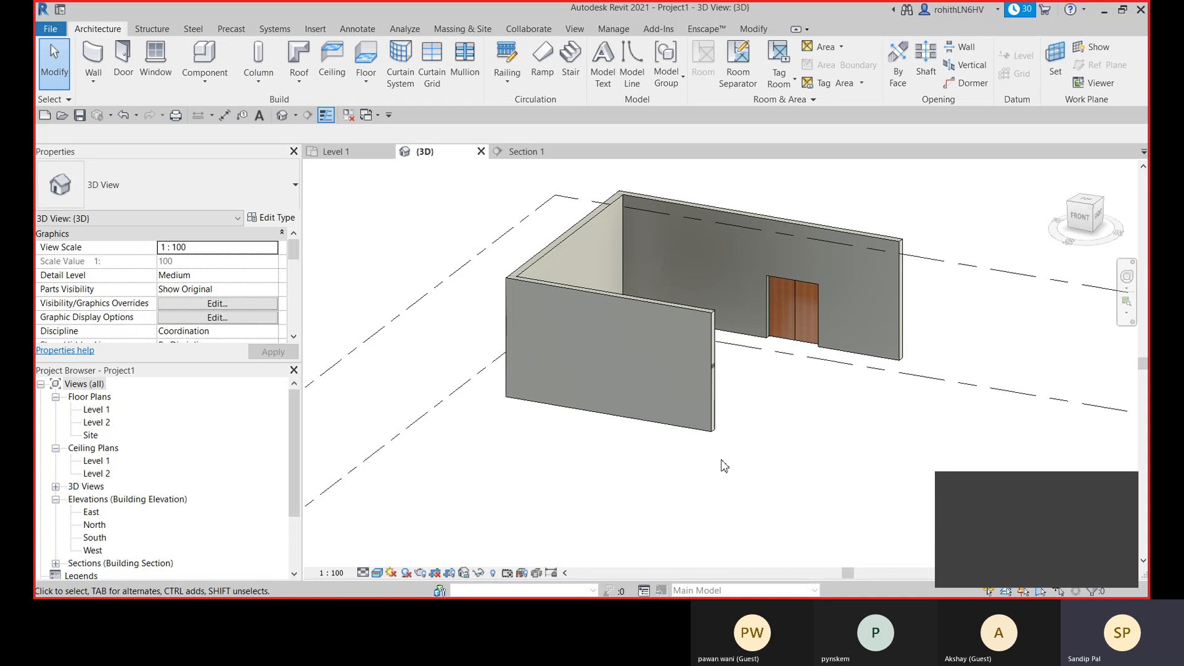
- Start a new wall with the Curtain Wall type and switch to the Level 1 floor plan
{"action": "scroll", "coordinate": [725, 466], "scroll_direction": "down", "scroll_amount": 3}
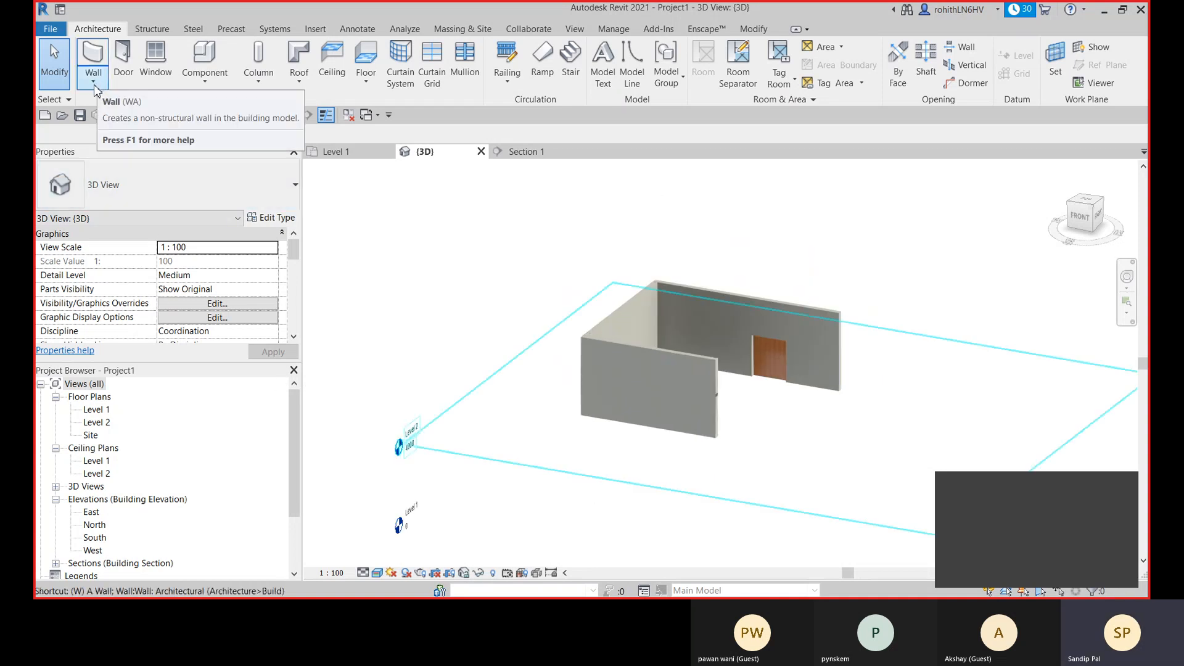
{"action": "key", "text": "w"}
{"action": "key", "text": "a"}
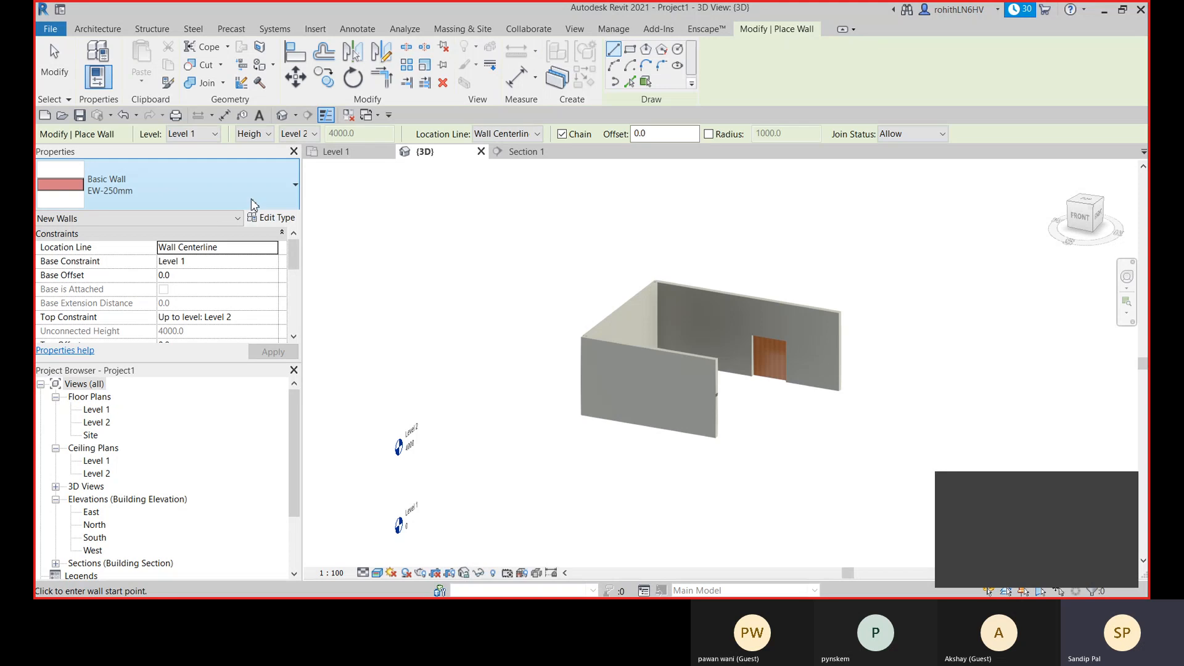
{"action": "left_click", "coordinate": [256, 203]}
{"action": "scroll", "coordinate": [156, 370], "scroll_direction": "down", "scroll_amount": 5}
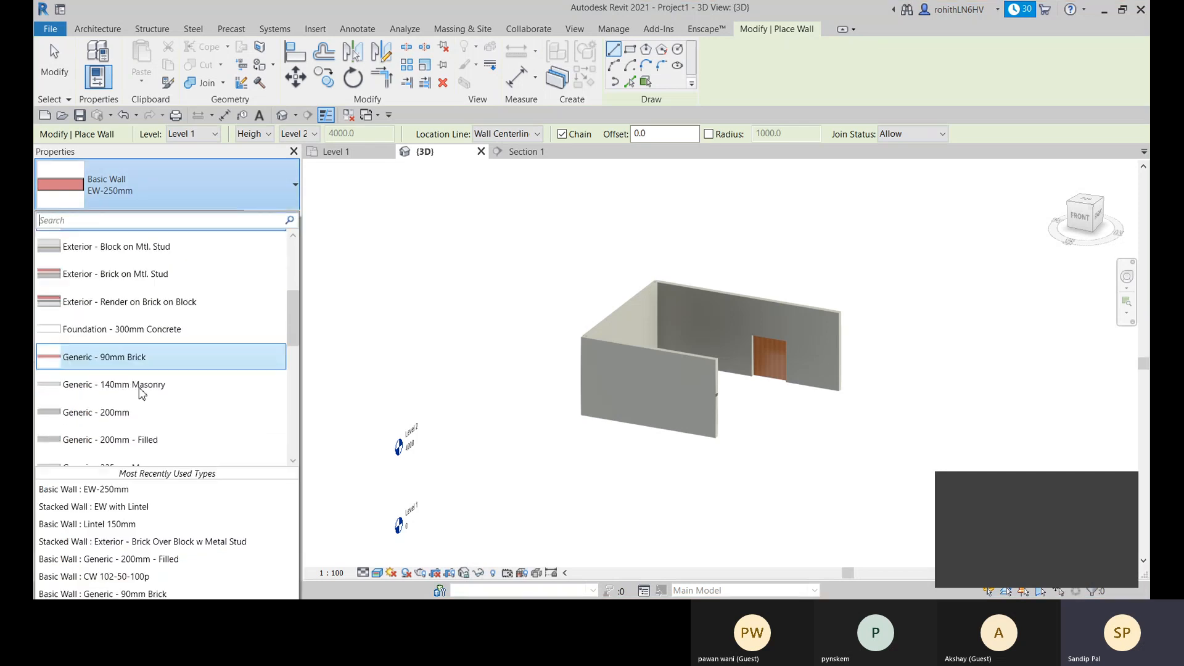
{"action": "scroll", "coordinate": [93, 450], "scroll_direction": "down", "scroll_amount": 2}
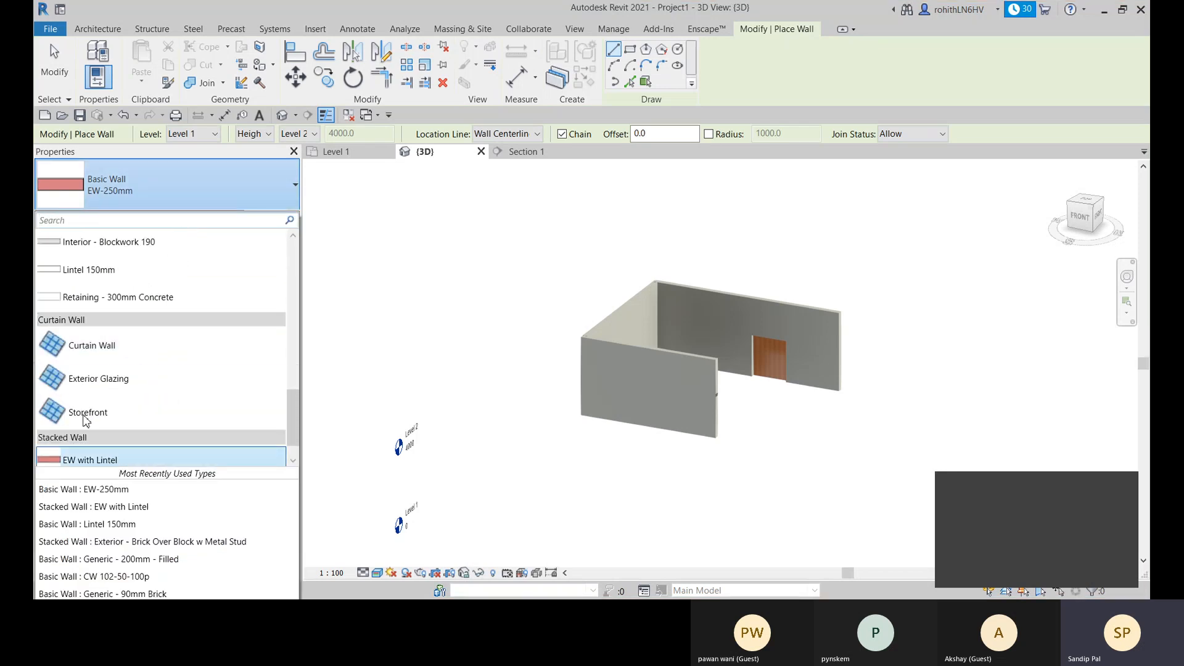
{"action": "left_click", "coordinate": [112, 351]}
{"action": "left_click", "coordinate": [333, 151]}
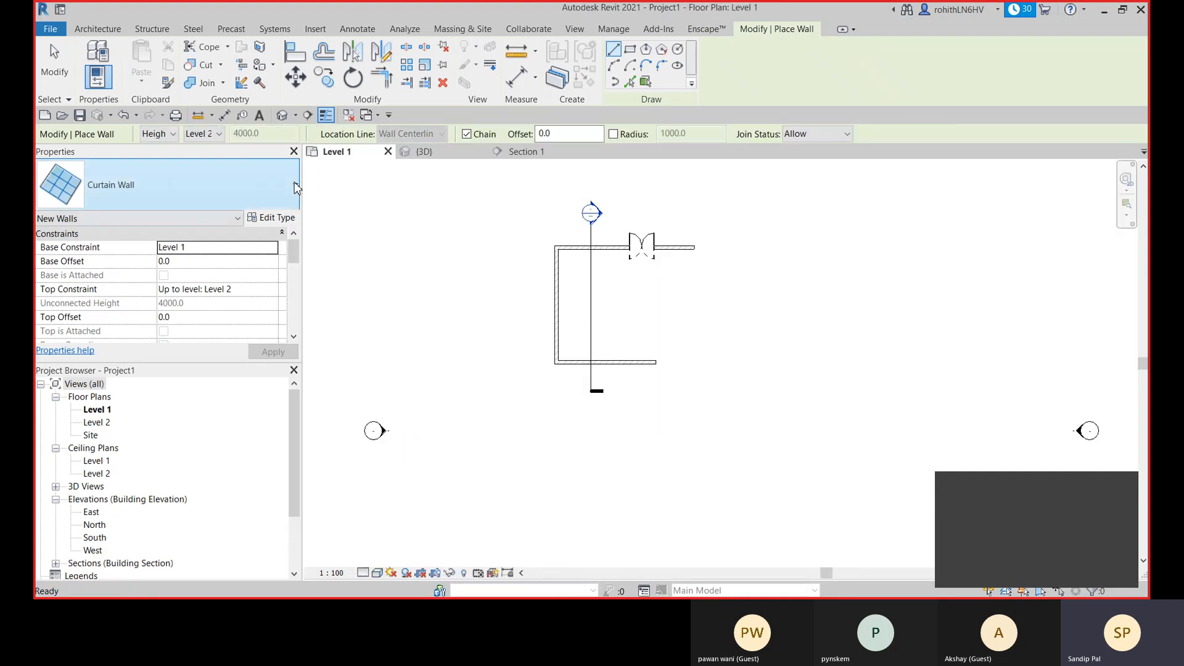
- Enable Automatically Embed in the Curtain Wall type properties and apply the change
{"action": "scroll", "coordinate": [577, 370], "scroll_direction": "up", "scroll_amount": 2}
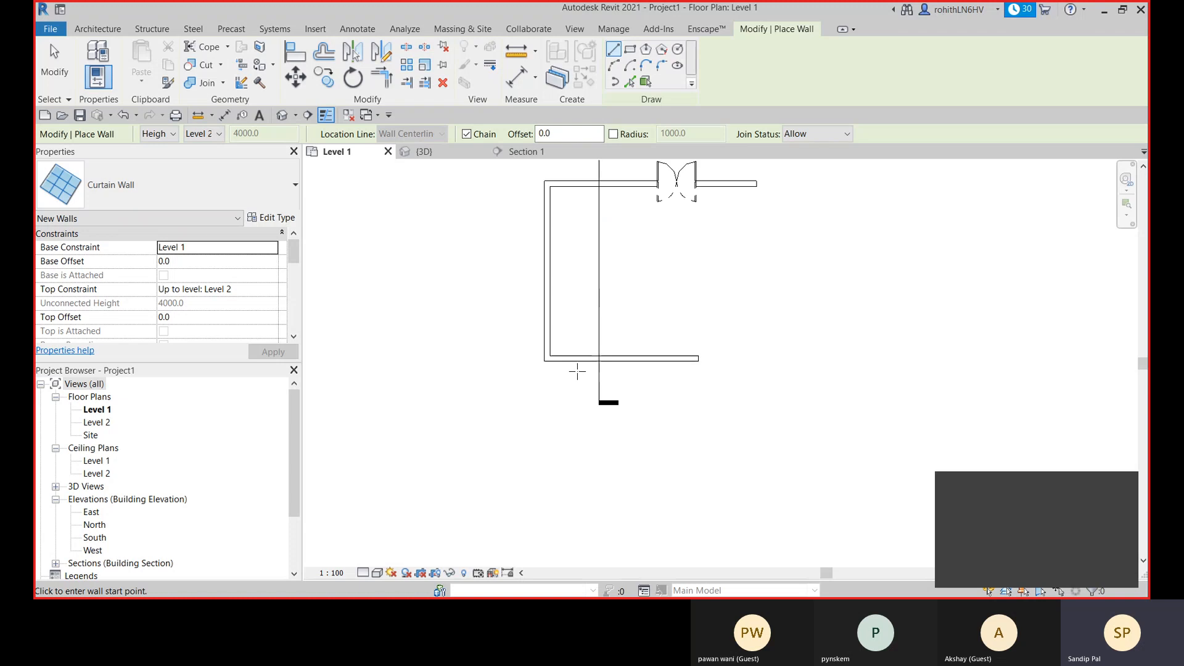
{"action": "scroll", "coordinate": [577, 371], "scroll_direction": "up", "scroll_amount": 4}
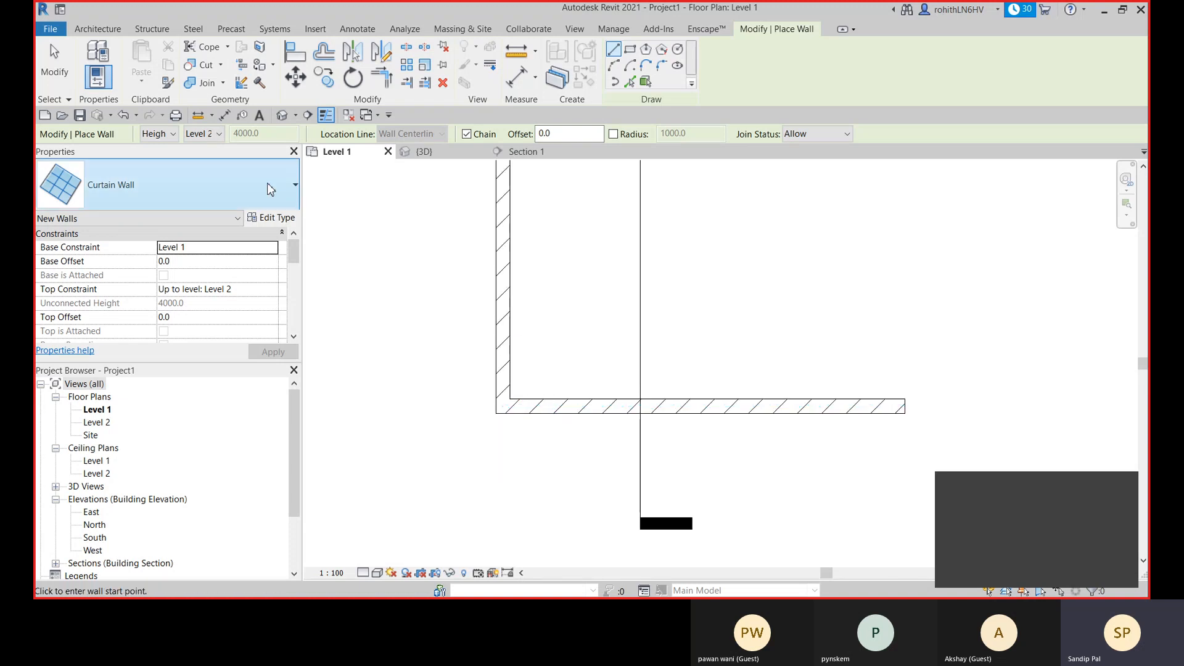
{"action": "left_click", "coordinate": [264, 219]}
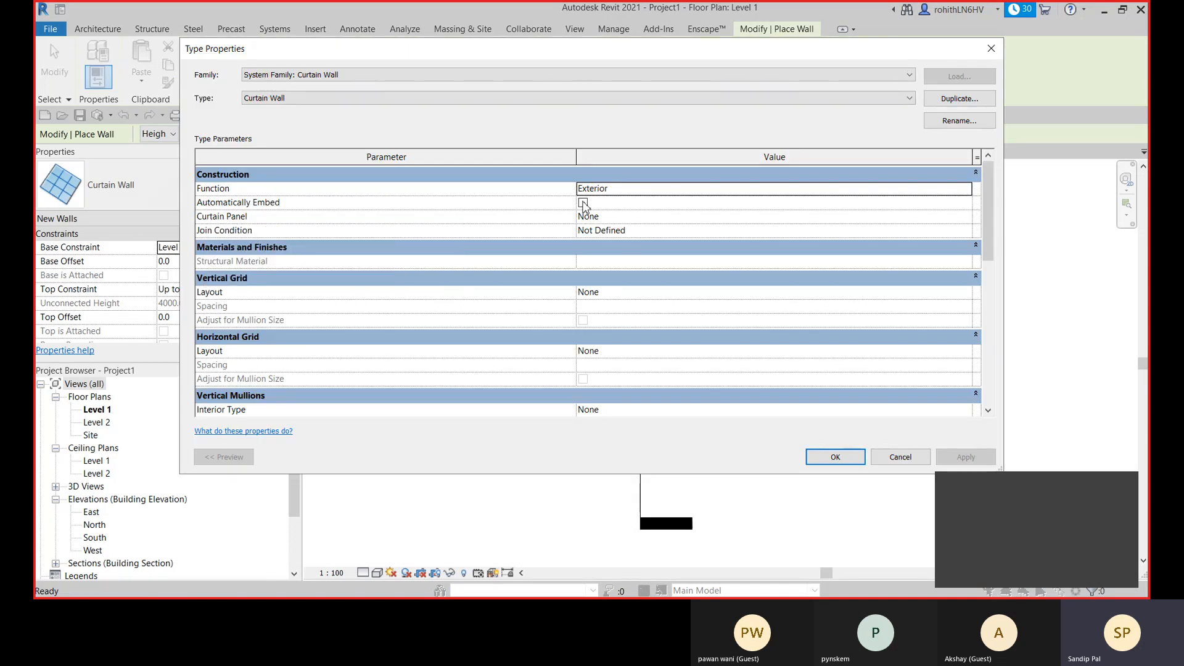
{"action": "left_click", "coordinate": [583, 203]}
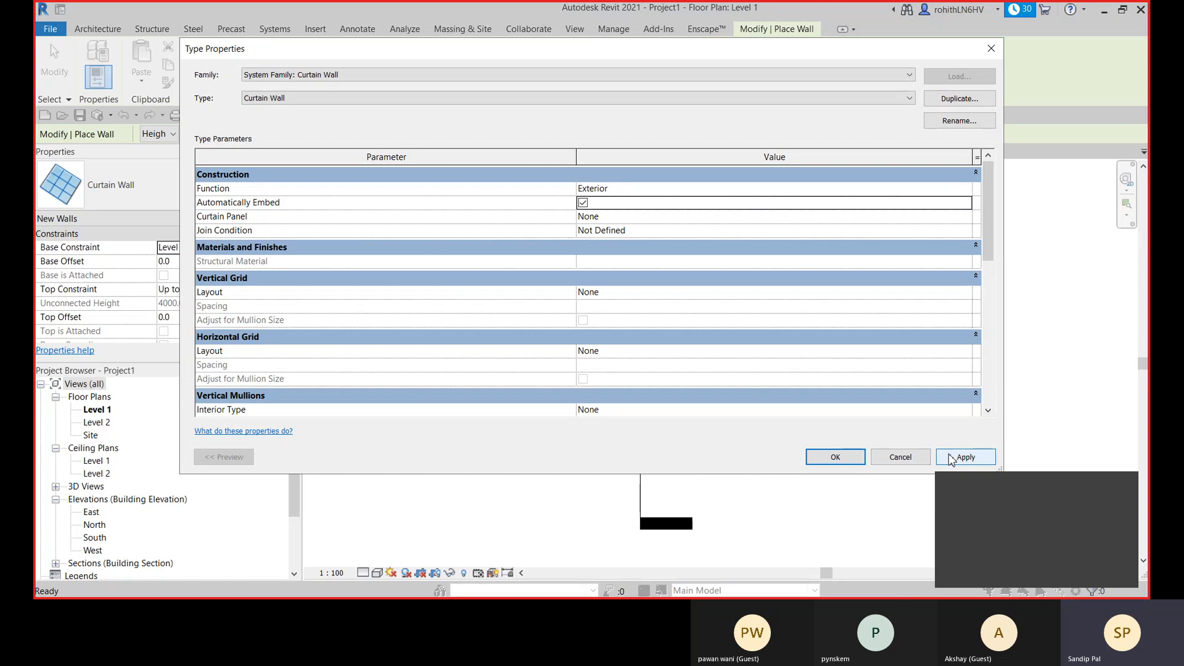
{"action": "left_click", "coordinate": [950, 460]}
{"action": "left_click", "coordinate": [840, 461]}
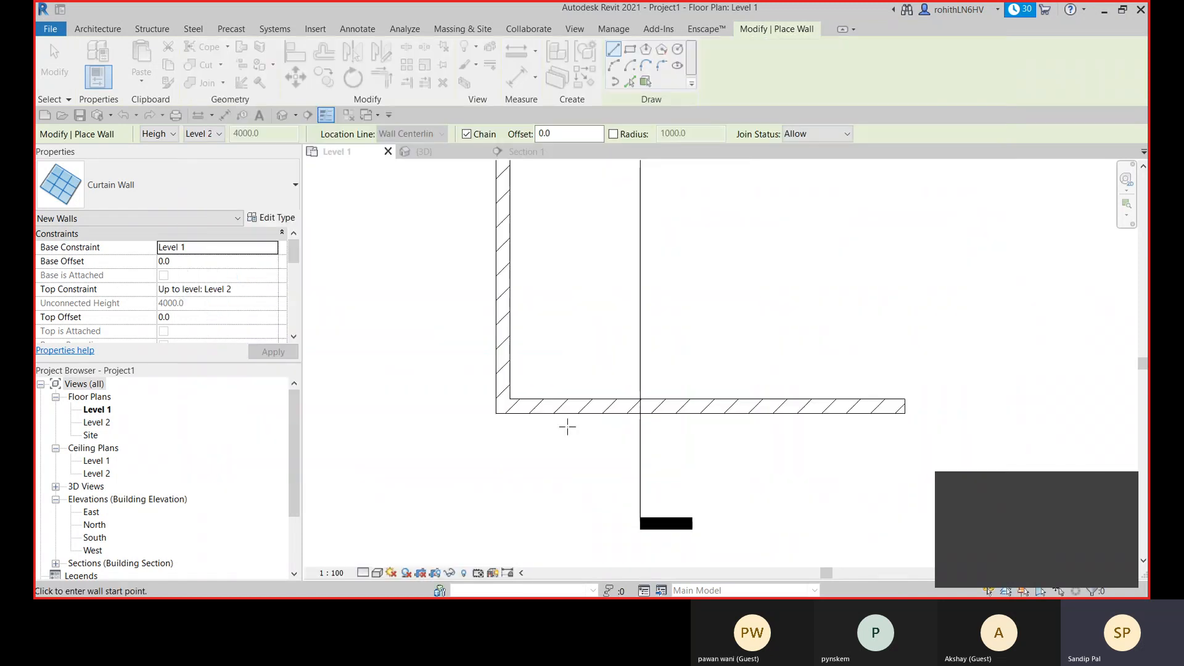
- Draw a 1700 mm curtain wall inside the lower horizontal wall near its corner and return to the 3D view
{"action": "left_click", "coordinate": [532, 406]}
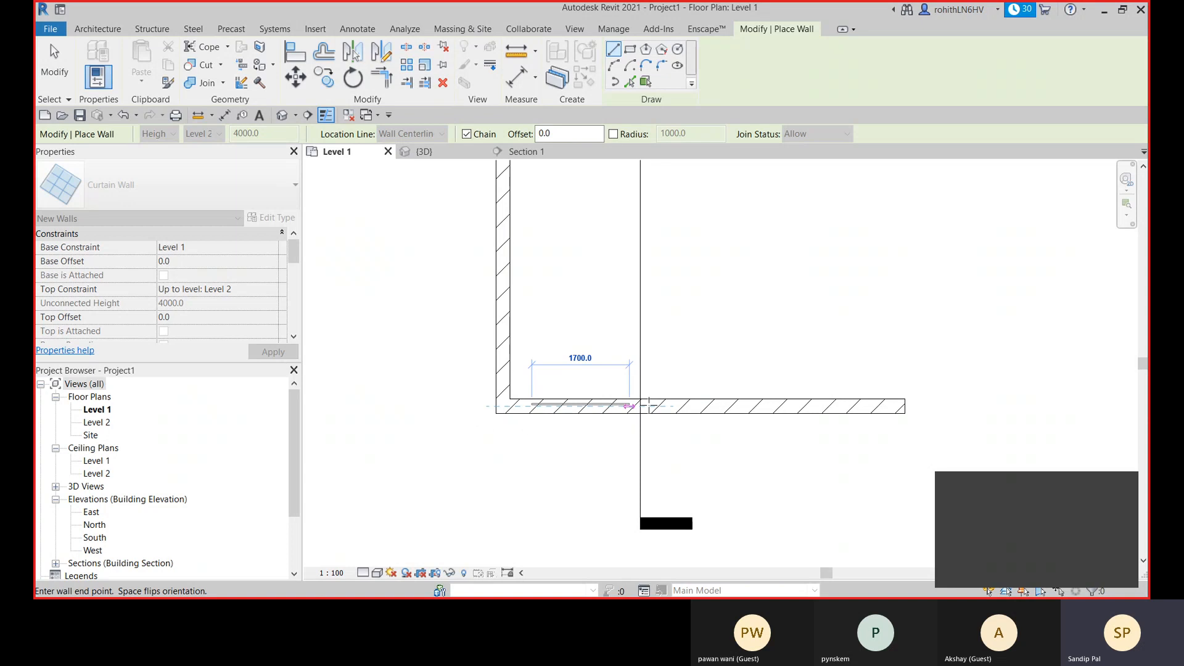
{"action": "key", "text": "Escape"}
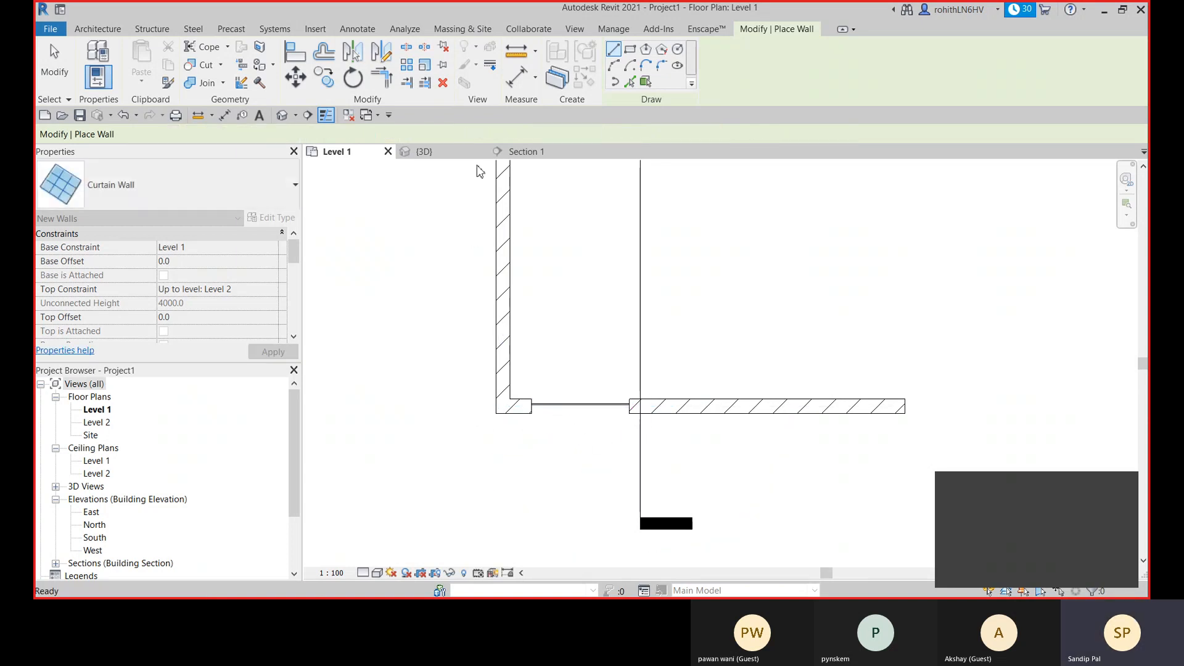
{"action": "left_click", "coordinate": [439, 154]}
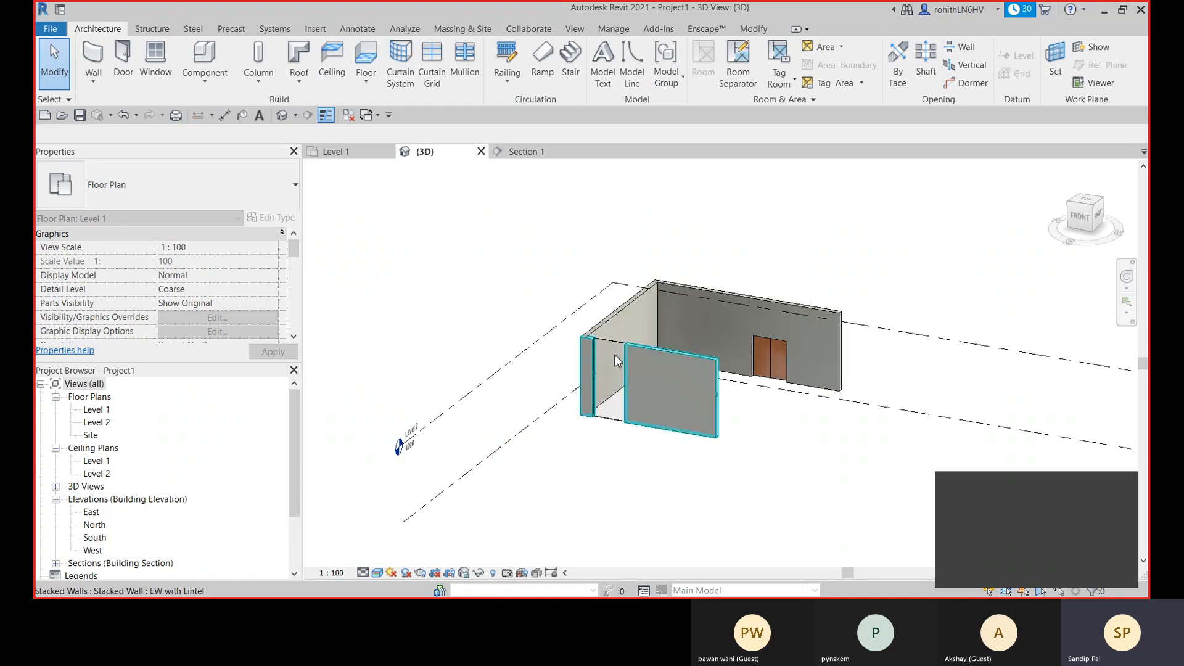
- Select the curtain wall embedded in the front wall and lower its top edge to a top offset of -975
{"action": "scroll", "coordinate": [618, 391], "scroll_direction": "up", "scroll_amount": 4}
{"action": "scroll", "coordinate": [609, 353], "scroll_direction": "up", "scroll_amount": 4}
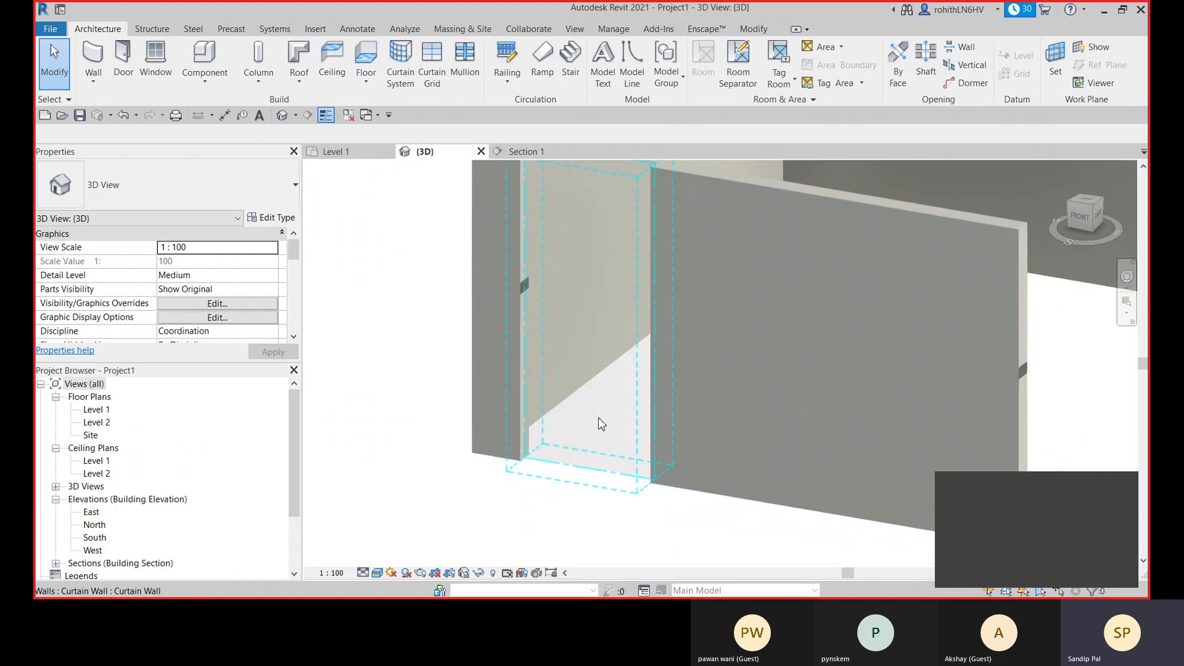
{"action": "left_click", "coordinate": [593, 418]}
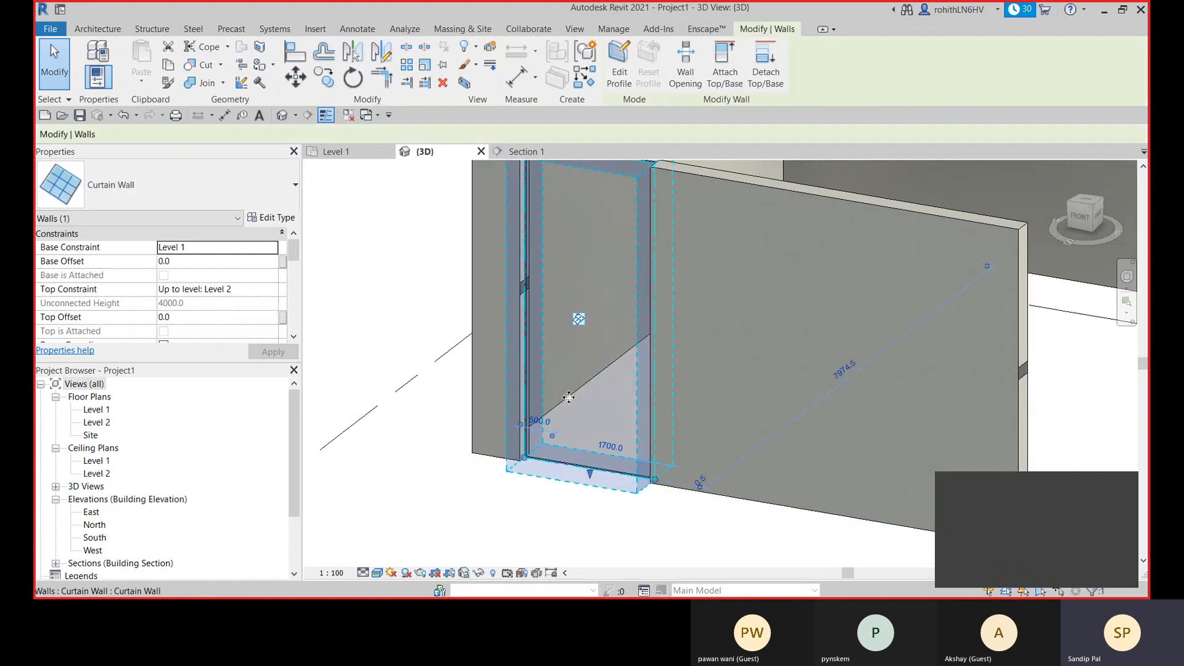
{"action": "scroll", "coordinate": [572, 388], "scroll_direction": "down", "scroll_amount": 2}
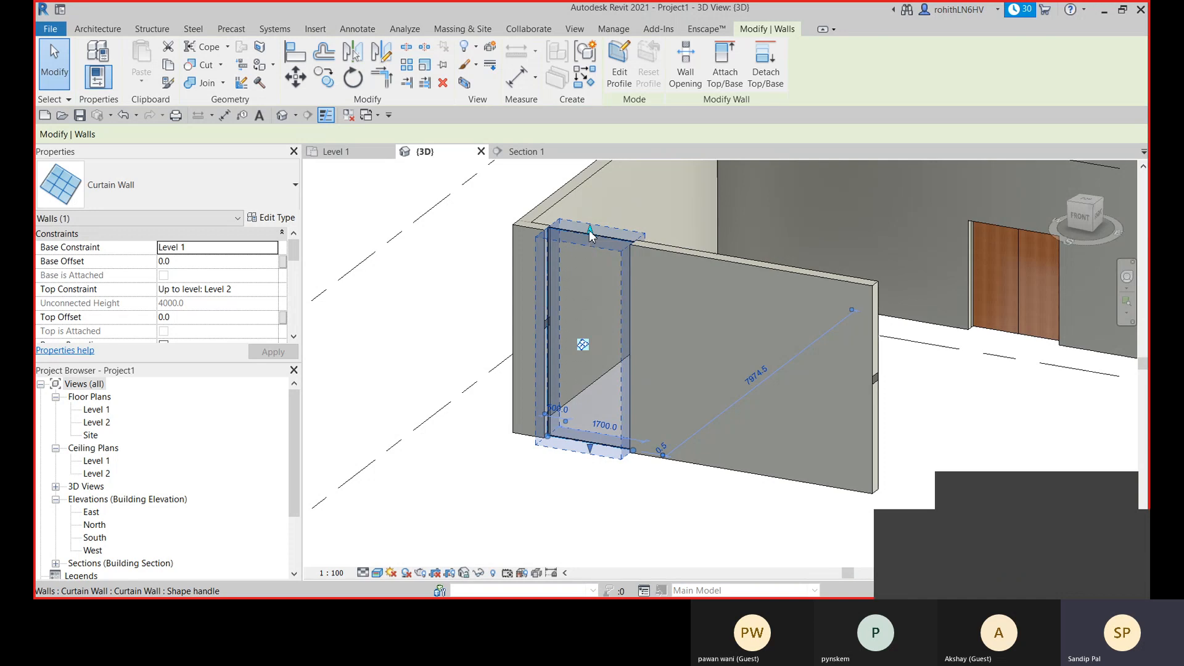
{"action": "left_click_drag", "start_coordinate": [590, 238], "coordinate": [586, 291]}
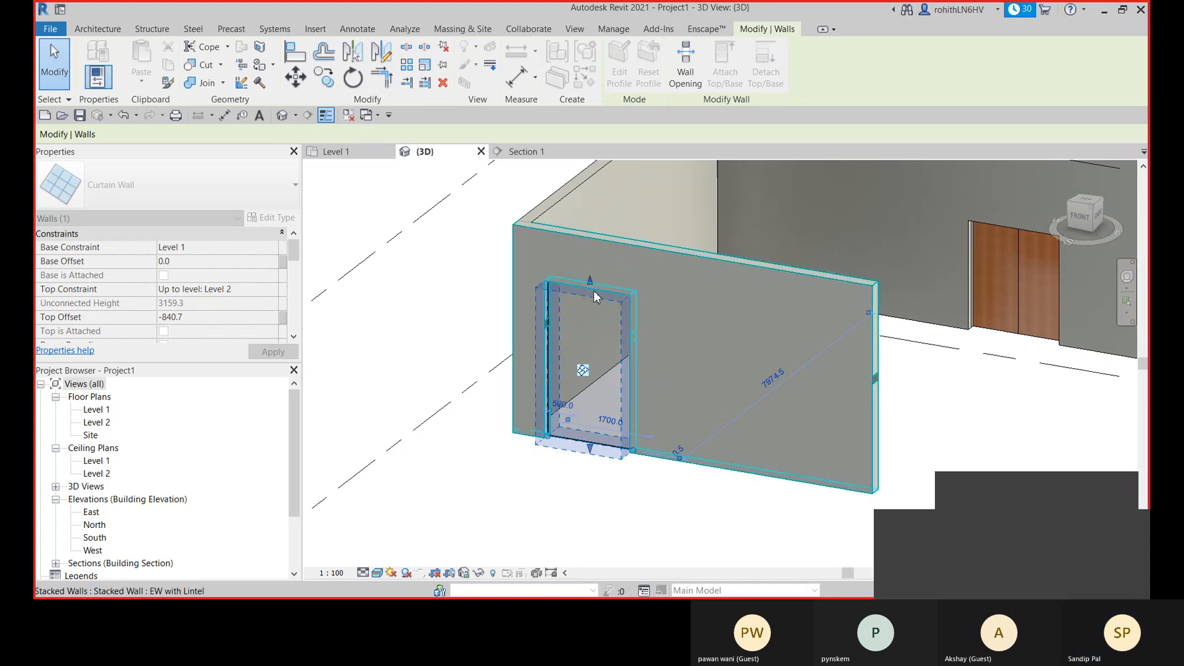
{"action": "scroll", "coordinate": [578, 285], "scroll_direction": "up", "scroll_amount": 1}
{"action": "scroll", "coordinate": [641, 248], "scroll_direction": "up", "scroll_amount": 1}
{"action": "middle_click_drag", "start_coordinate": [641, 248], "coordinate": [616, 219]}
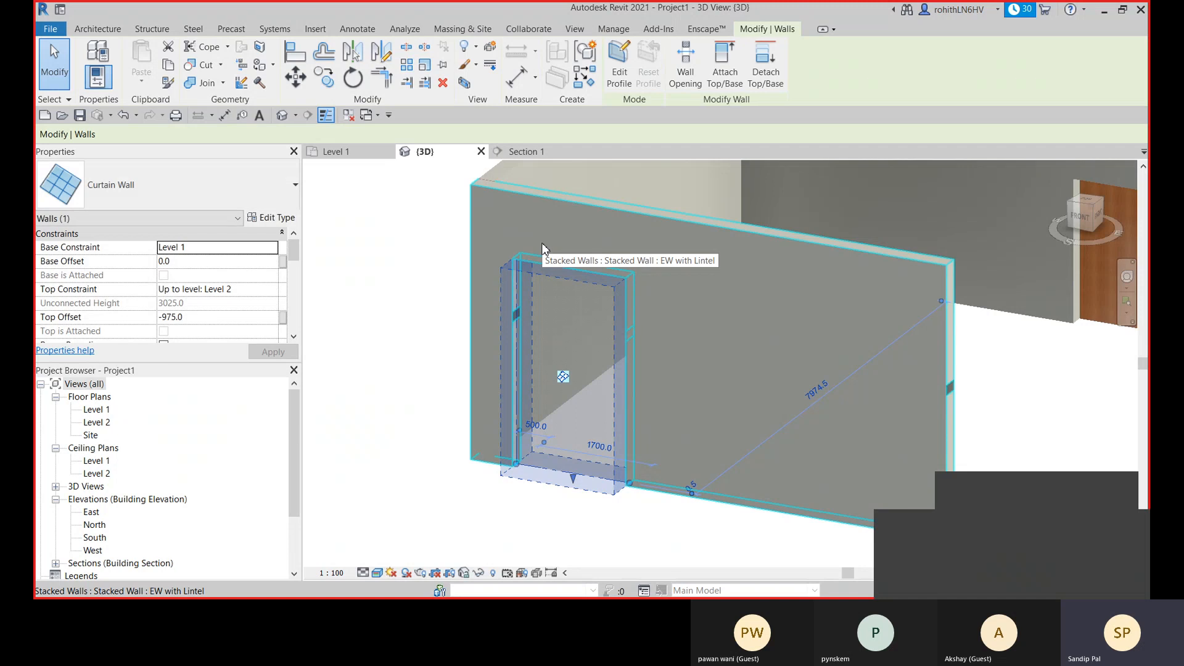
- Raise the bottom edge of the embedded curtain wall to a base offset of about 772, leaving it deselected
{"action": "left_click_drag", "start_coordinate": [573, 480], "coordinate": [568, 423]}
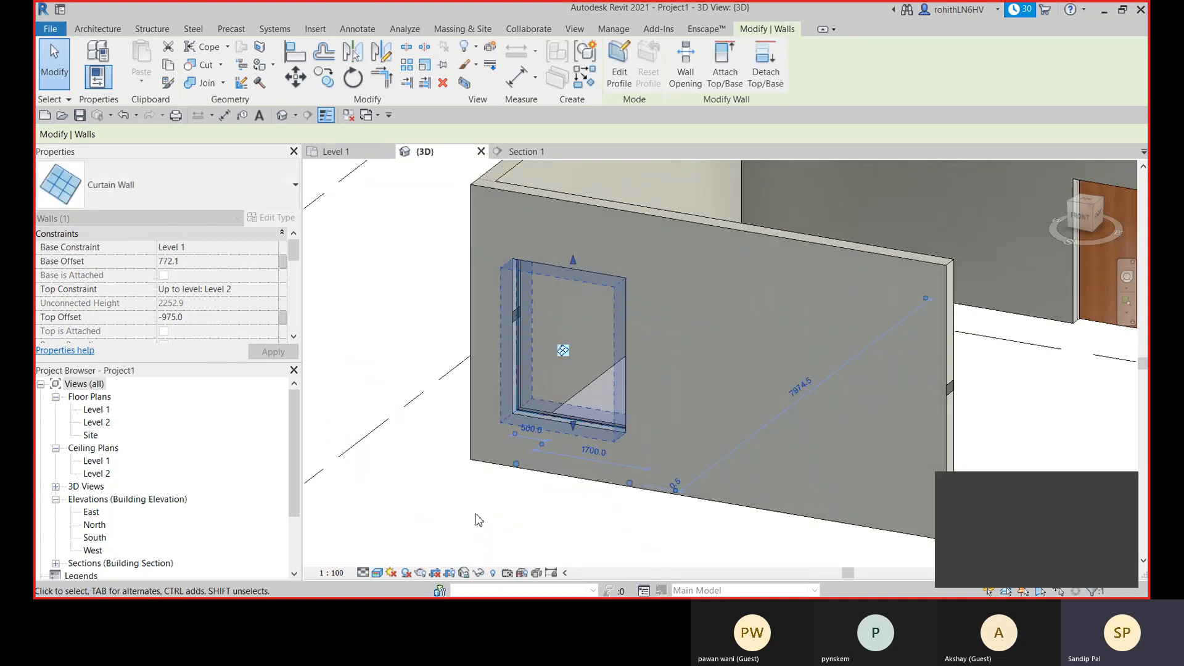
{"action": "key", "text": "Escape"}
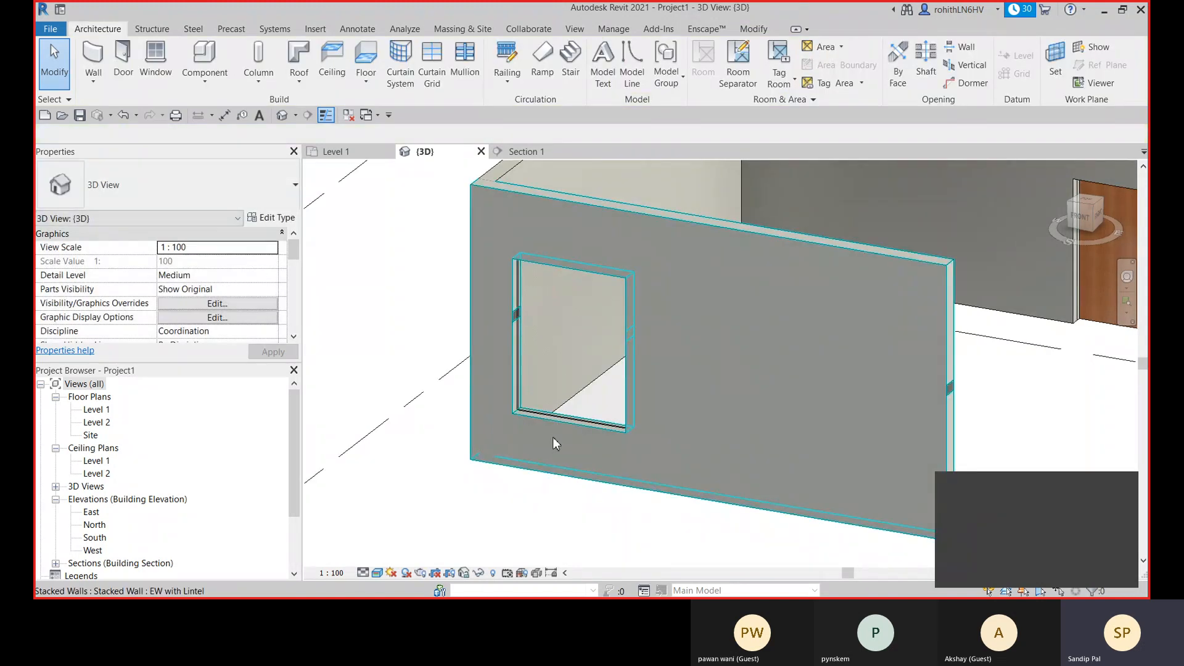
{"action": "middle_click_drag", "start_coordinate": [563, 429], "coordinate": [545, 388], "text": "shift"}
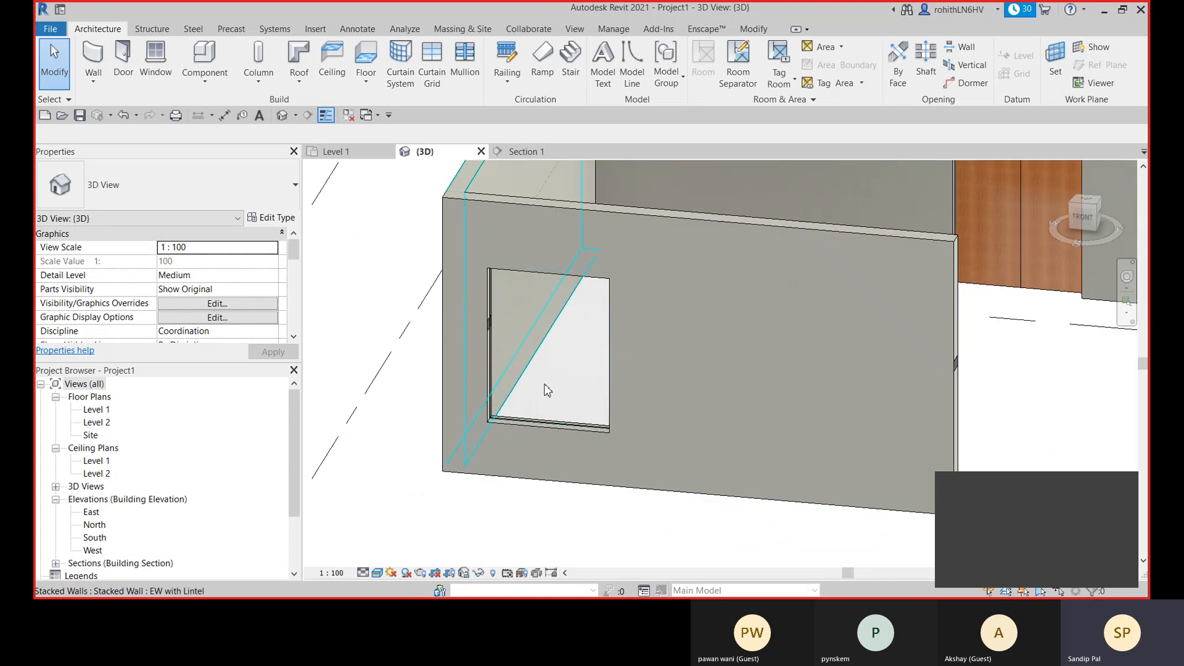
{"action": "left_click", "coordinate": [545, 390]}
{"action": "left_click", "coordinate": [384, 301]}
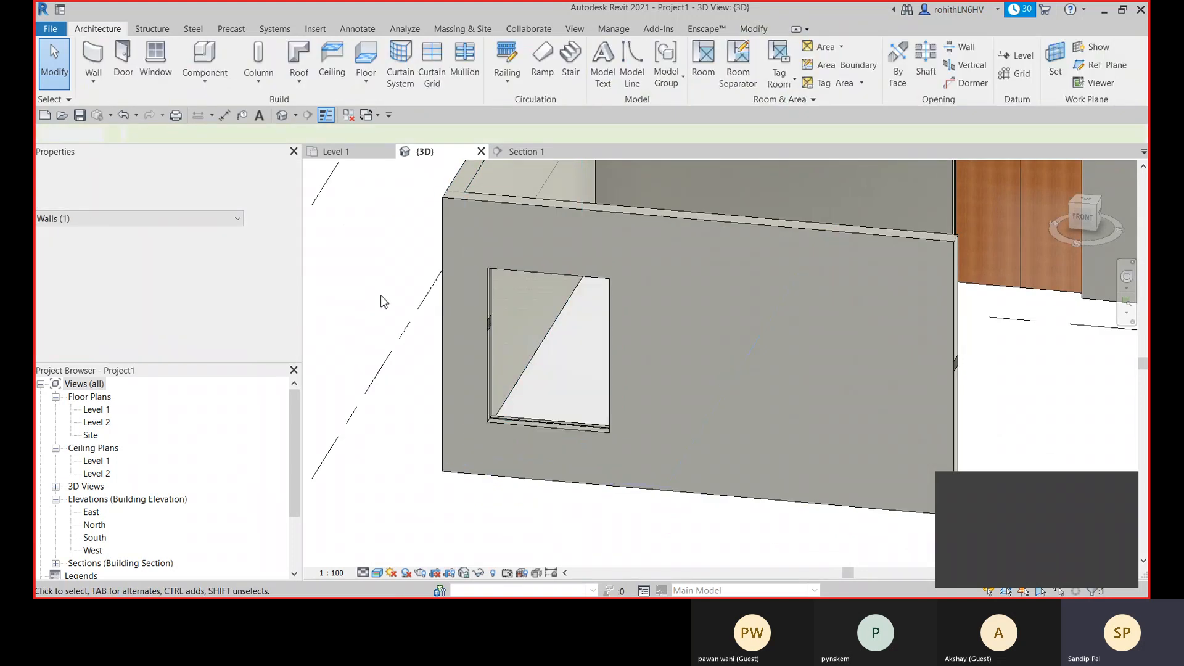
- Place full-length curtain grid lines on the embedded curtain wall: one vertical at the panel midpoint and one horizontal at two-thirds of its height
{"action": "left_click", "coordinate": [433, 72]}
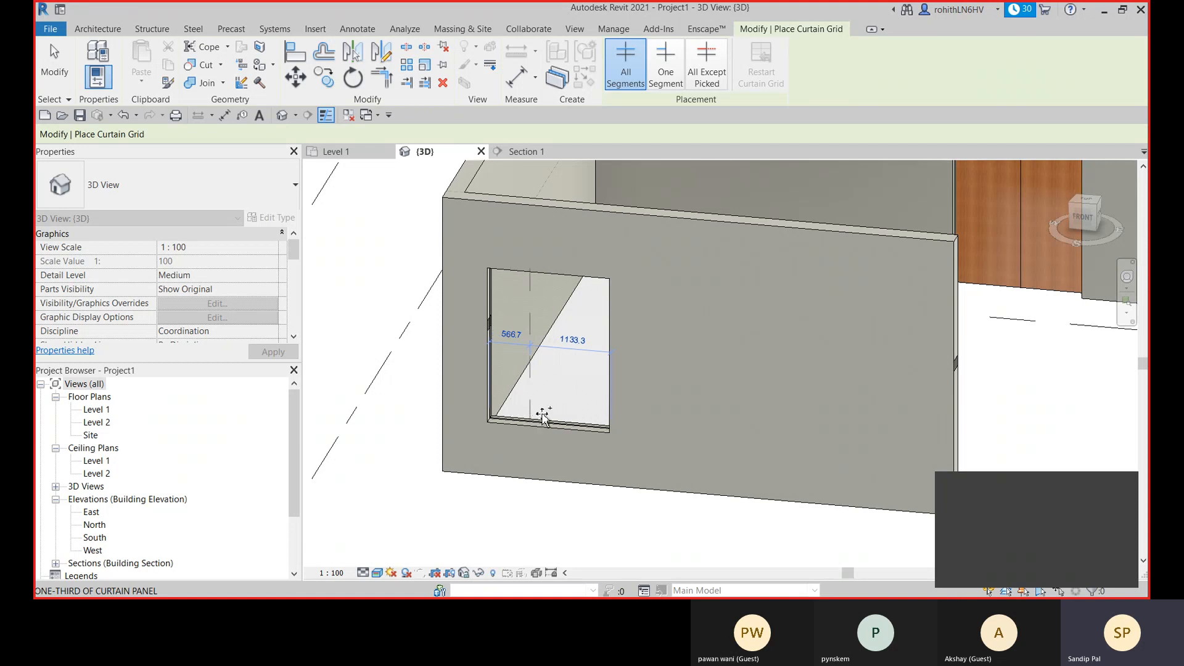
{"action": "scroll", "coordinate": [542, 416], "scroll_direction": "up", "scroll_amount": 1}
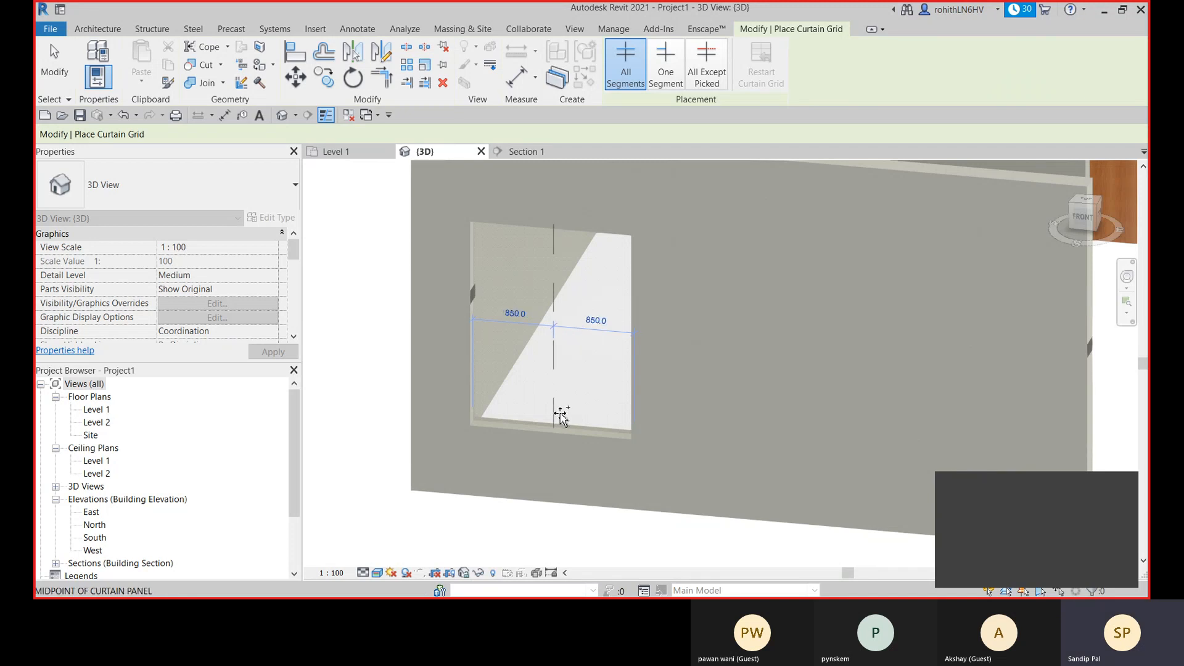
{"action": "left_click", "coordinate": [561, 418]}
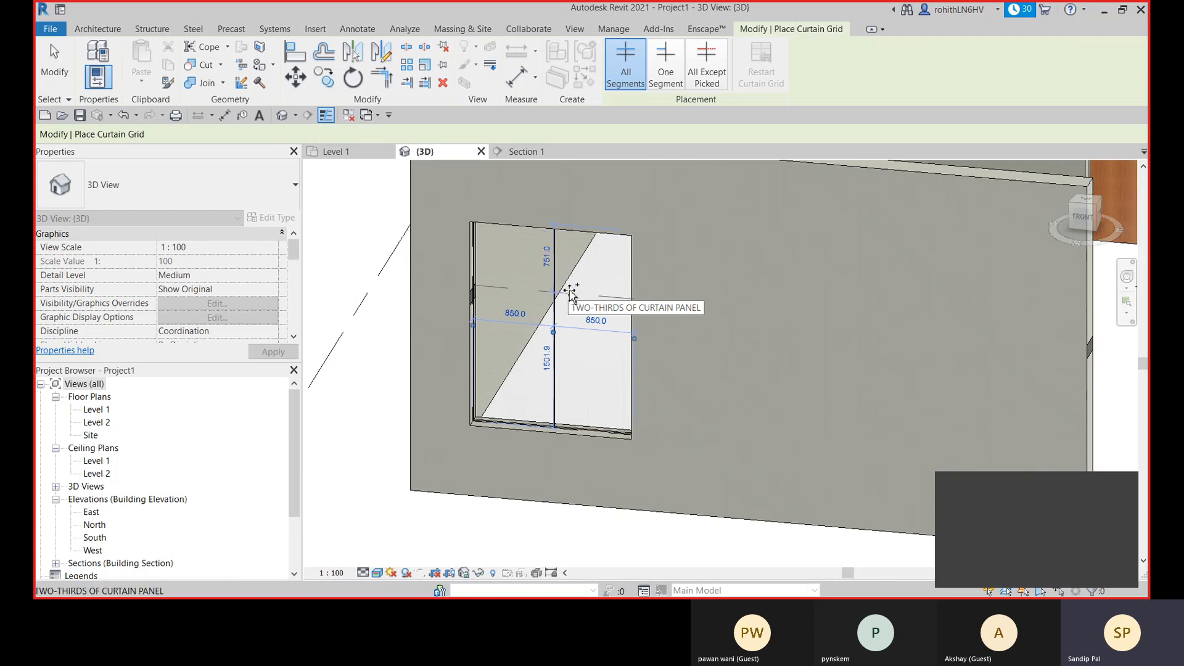
{"action": "left_click", "coordinate": [564, 291]}
{"action": "left_click", "coordinate": [486, 407]}
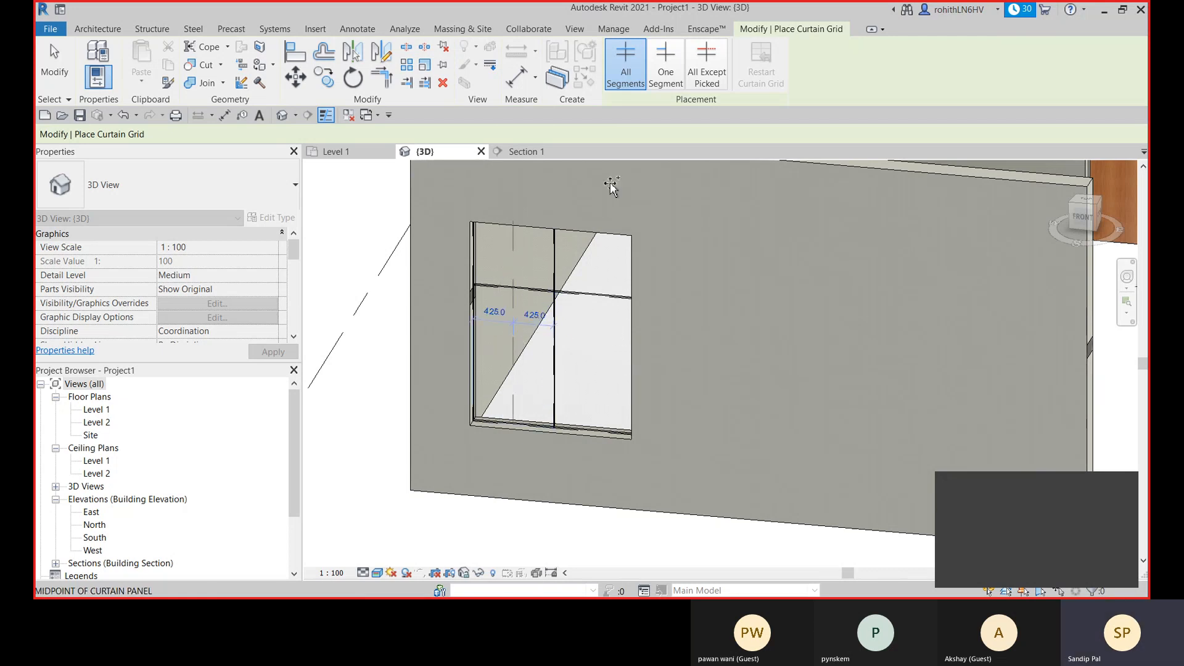
- Add One Segment vertical grid lines at the midpoints of the two upper curtain panels
{"action": "left_click", "coordinate": [666, 74]}
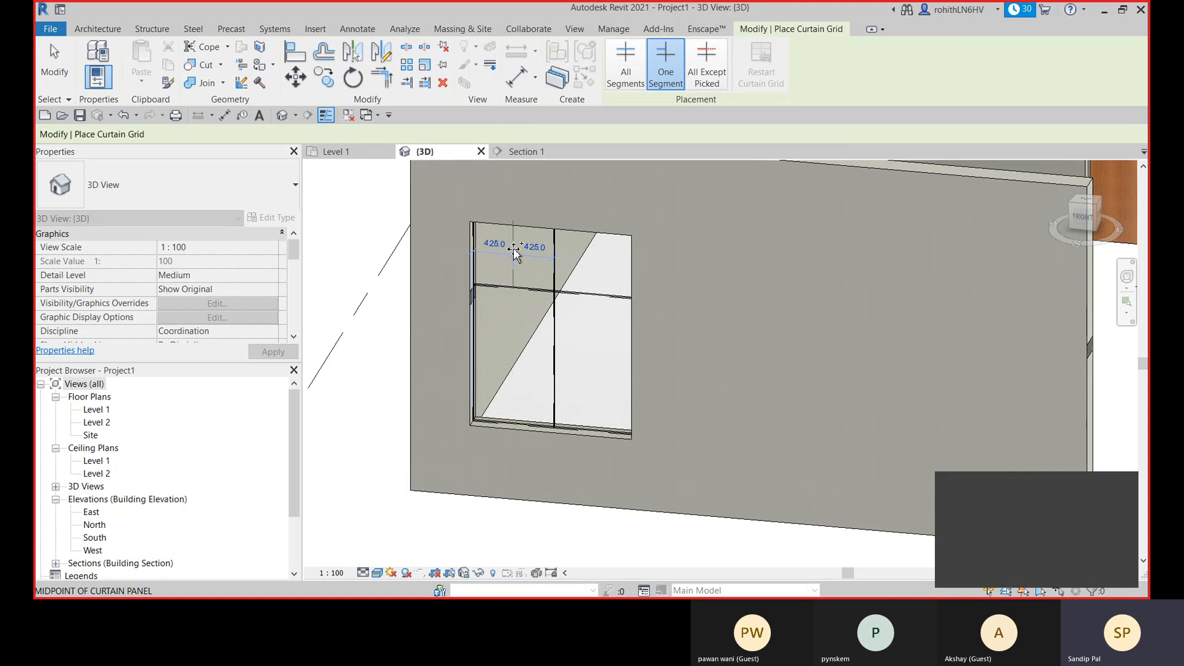
{"action": "left_click", "coordinate": [514, 250]}
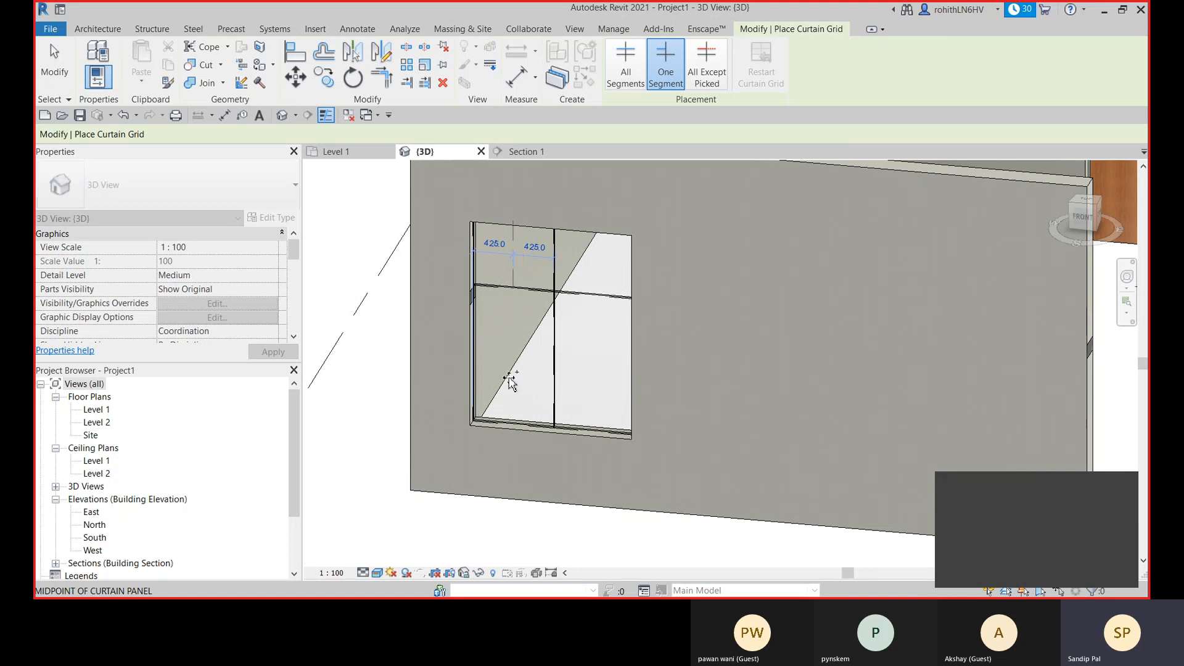
{"action": "left_click", "coordinate": [595, 265]}
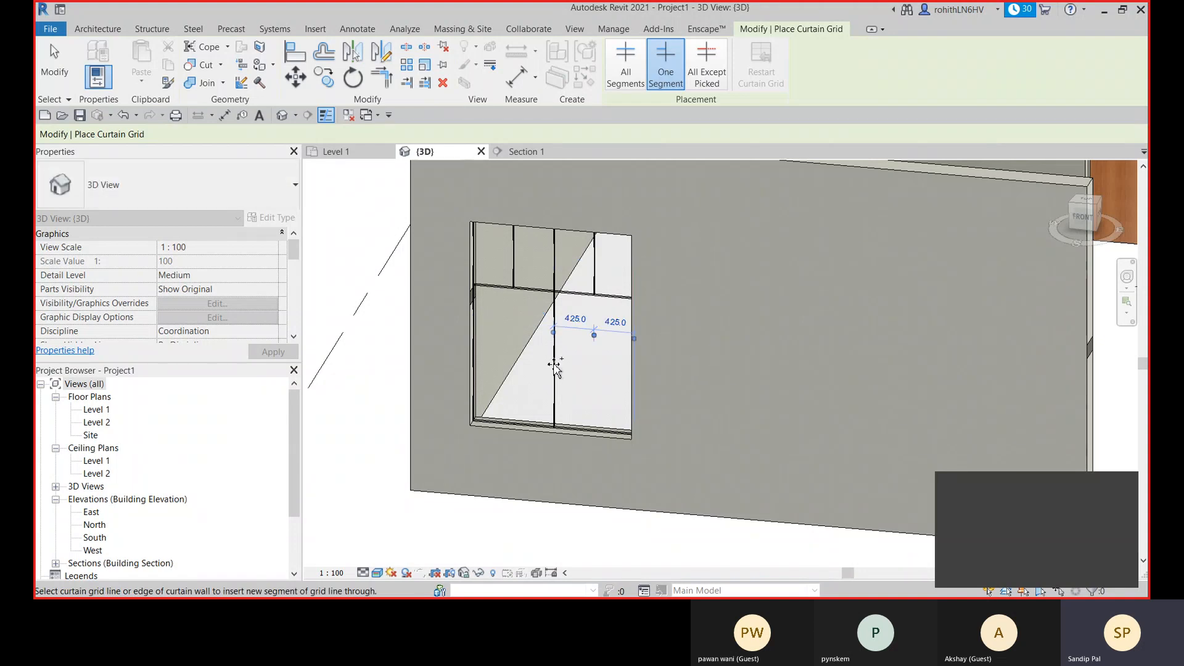
- Place a horizontal grid line with All Except Picked at the midpoint of the lower curtain panels and commit it
{"action": "left_click", "coordinate": [706, 83]}
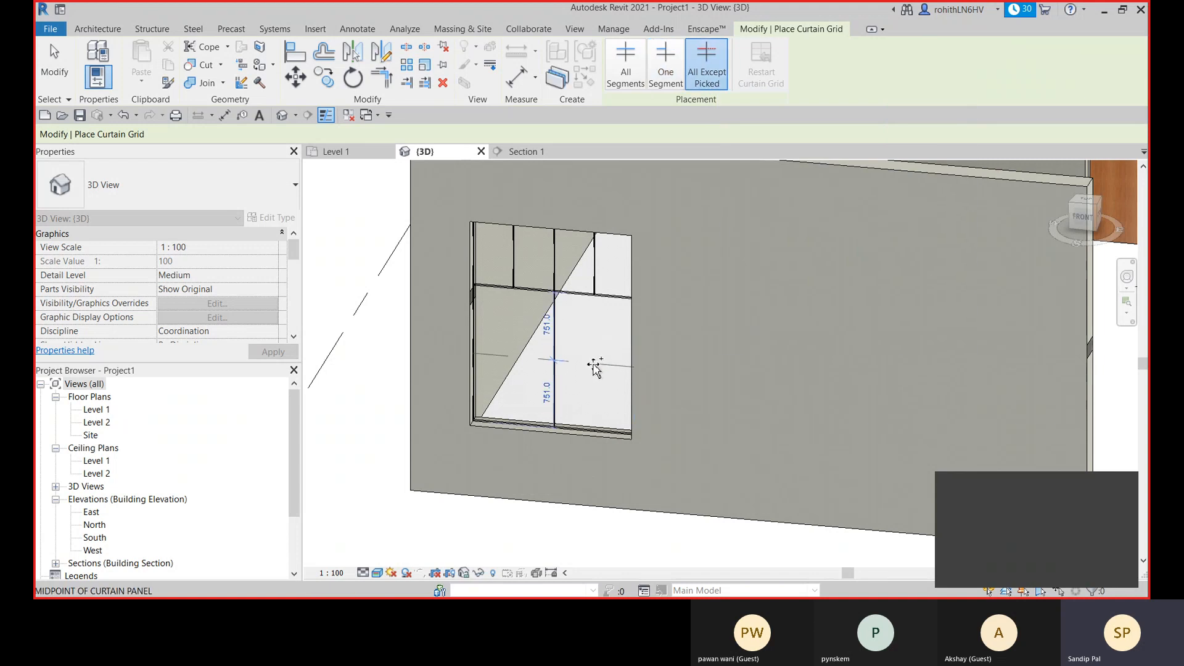
{"action": "left_click", "coordinate": [594, 365]}
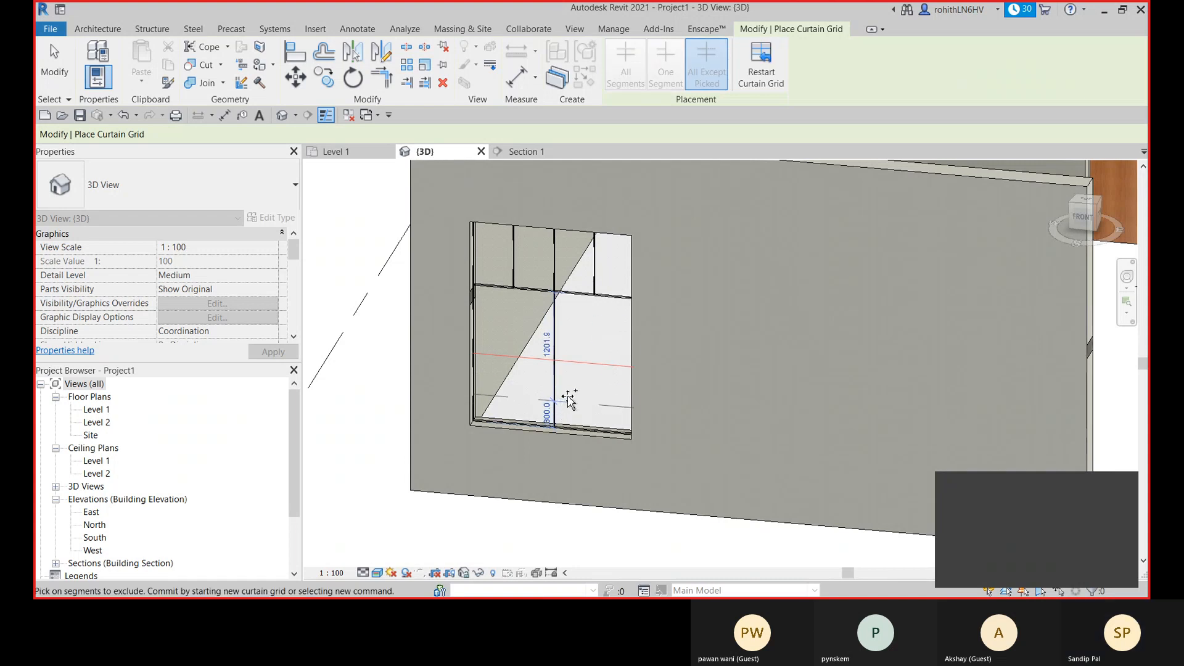
{"action": "key", "text": "w"}
{"action": "key", "text": "a"}
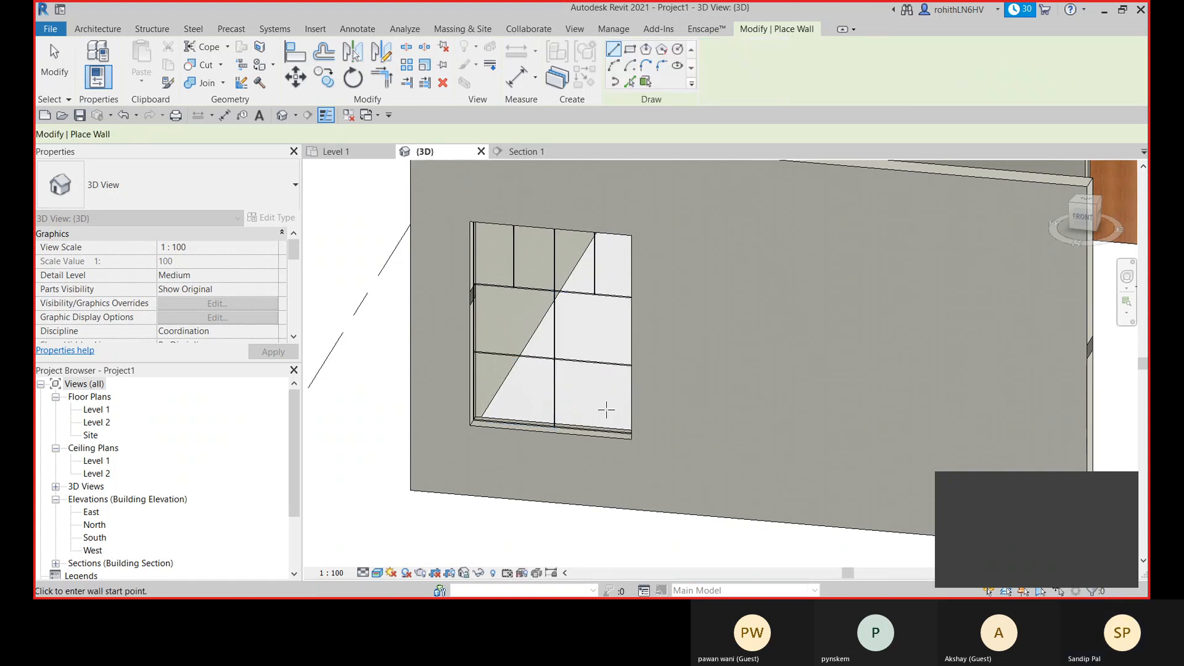
{"action": "scroll", "coordinate": [598, 382], "scroll_direction": "up", "scroll_amount": 5}
{"action": "scroll", "coordinate": [598, 384], "scroll_direction": "down", "scroll_amount": 4}
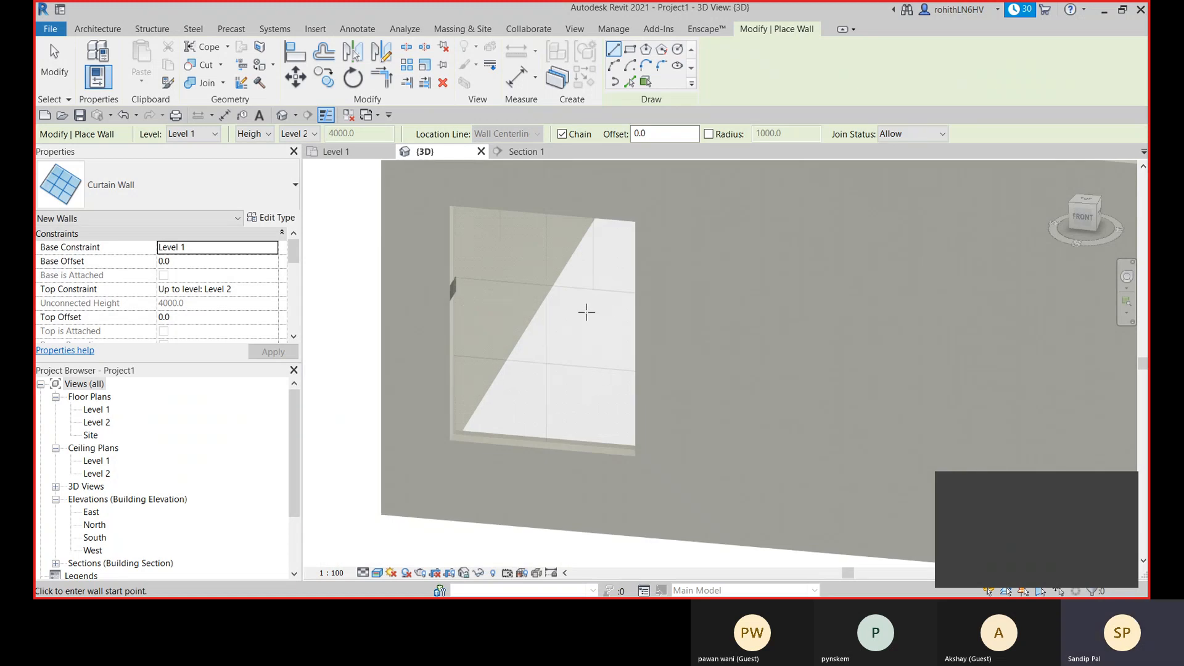
{"action": "key", "text": "Escape"}
{"action": "key", "text": "Escape"}
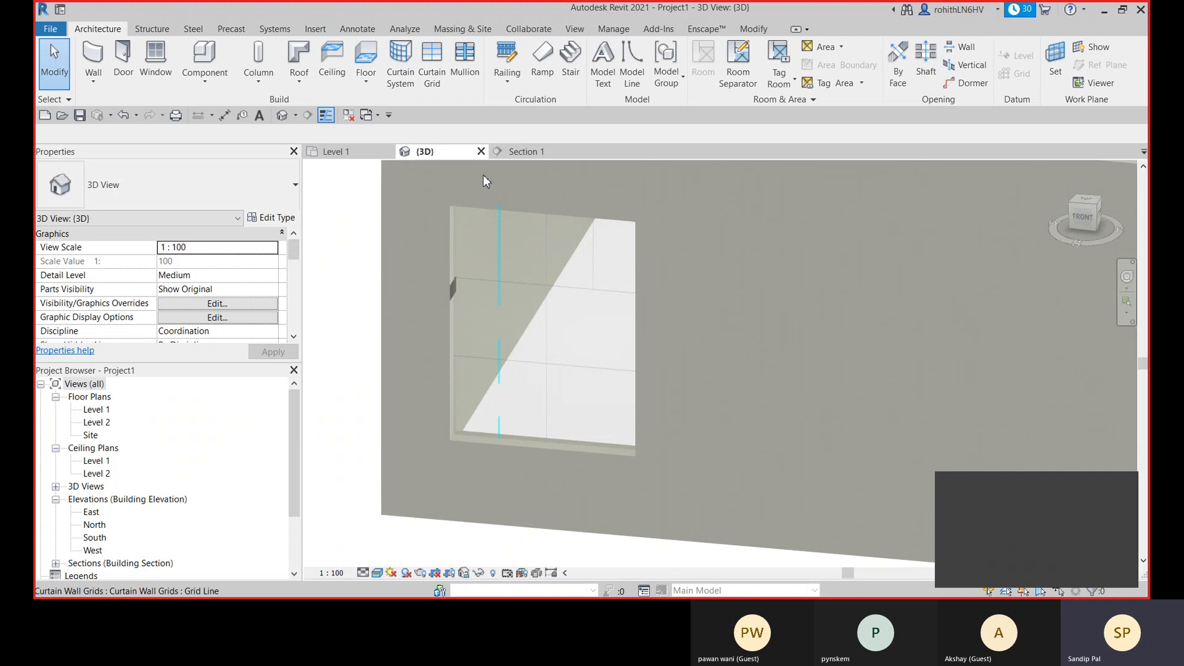
- Try a horizontal All Except Picked grid line one-third up the top panel row, excluding the middle segments, and undo it
{"action": "left_click", "coordinate": [432, 68]}
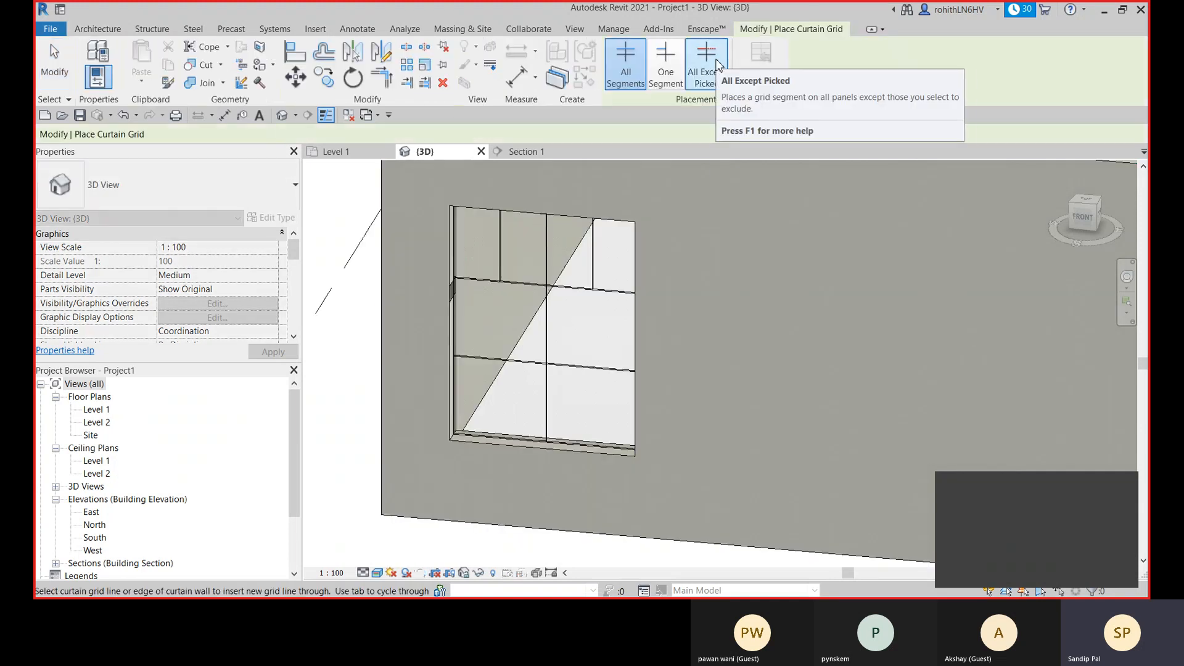
{"action": "left_click", "coordinate": [718, 65]}
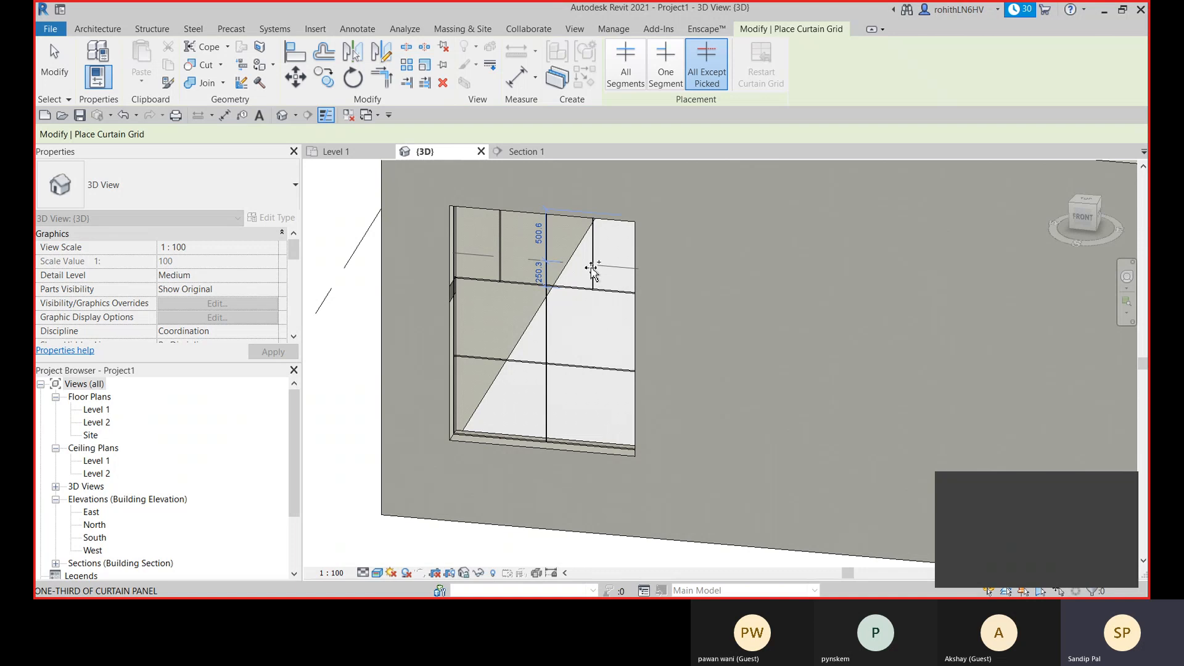
{"action": "left_click", "coordinate": [590, 267]}
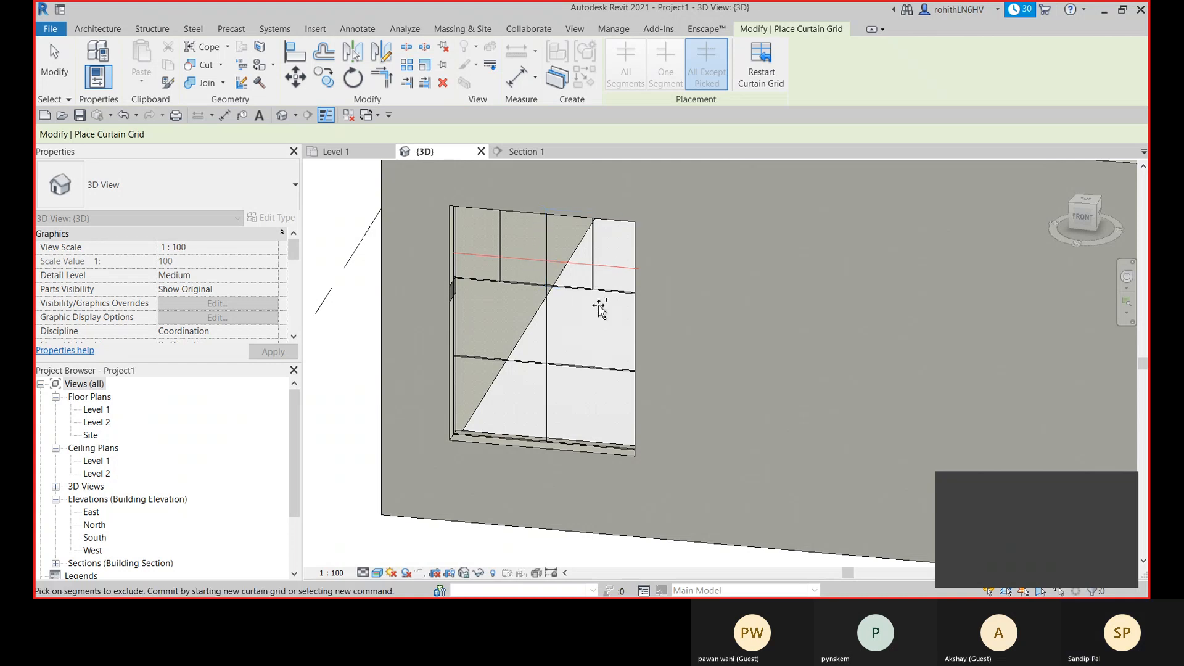
{"action": "left_click", "coordinate": [589, 267]}
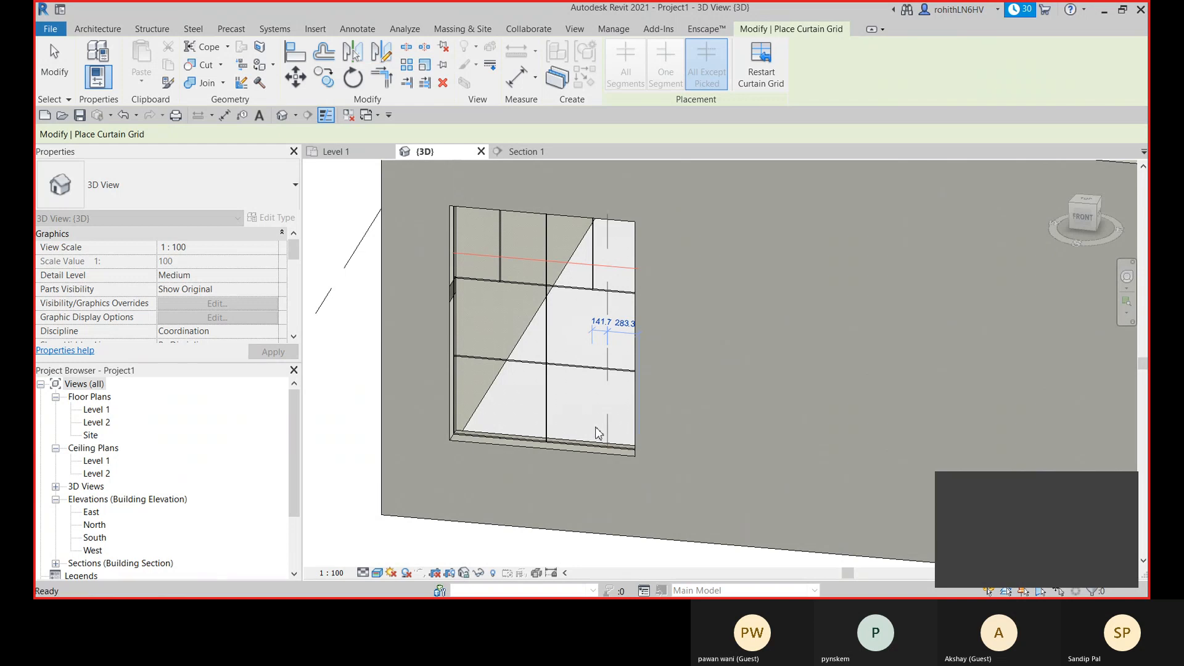
{"action": "key", "text": "Escape"}
{"action": "key", "text": "Escape"}
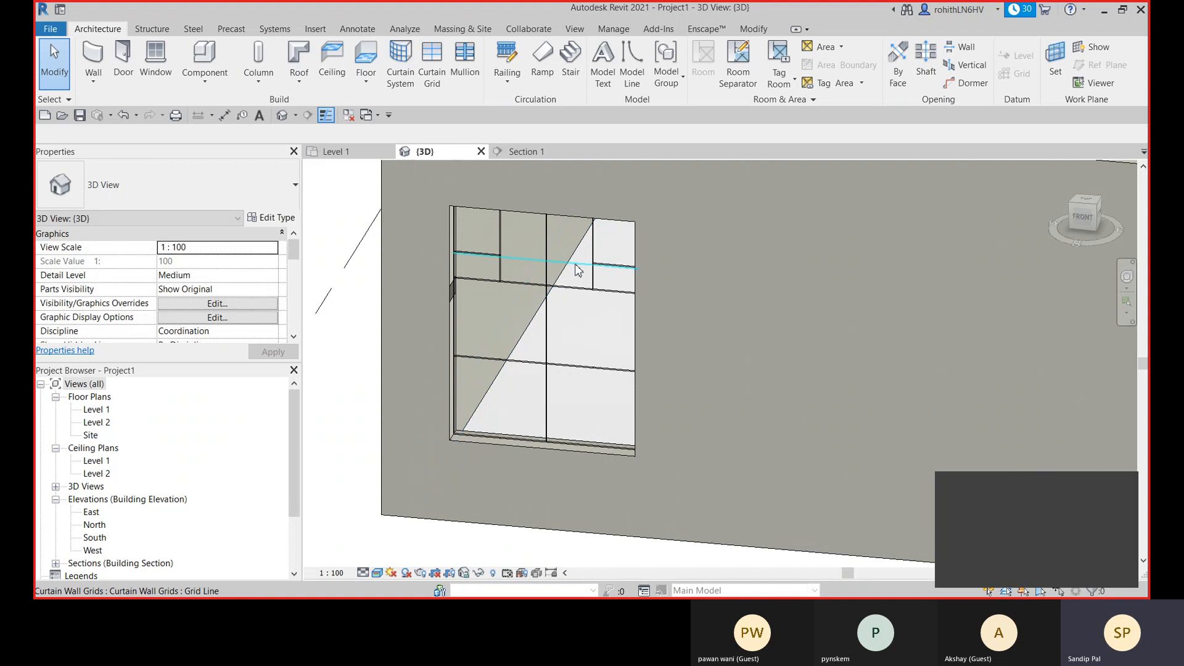
{"action": "scroll", "coordinate": [614, 264], "scroll_direction": "up", "scroll_amount": 2}
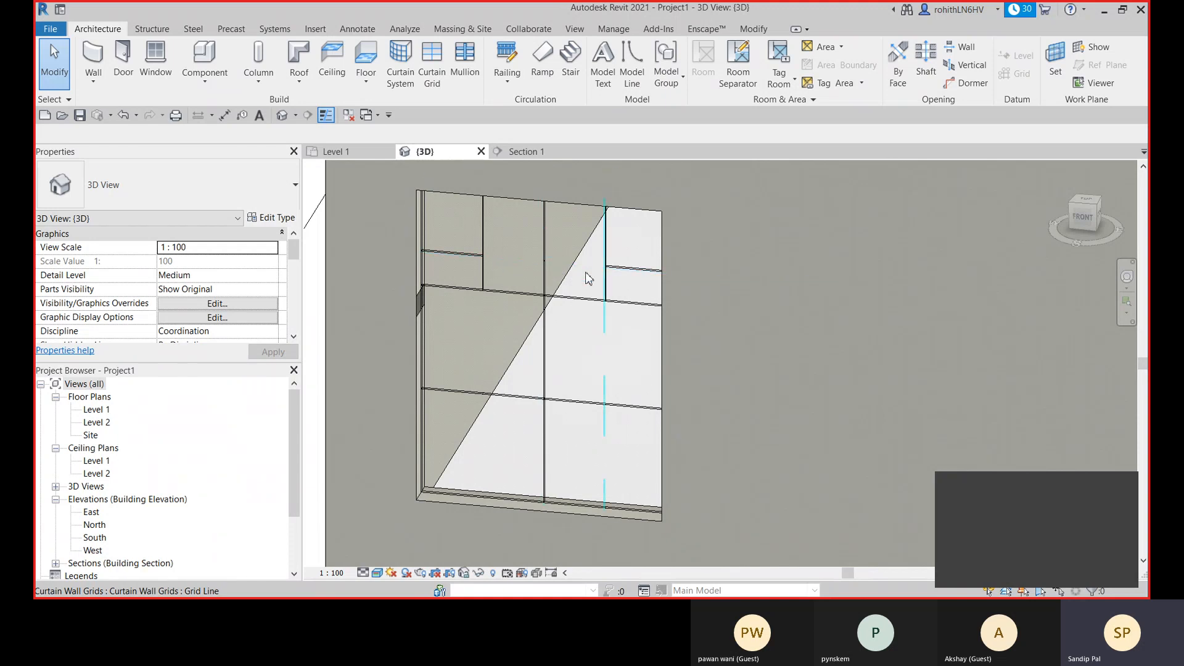
{"action": "middle_click_drag", "start_coordinate": [531, 267], "coordinate": [536, 271]}
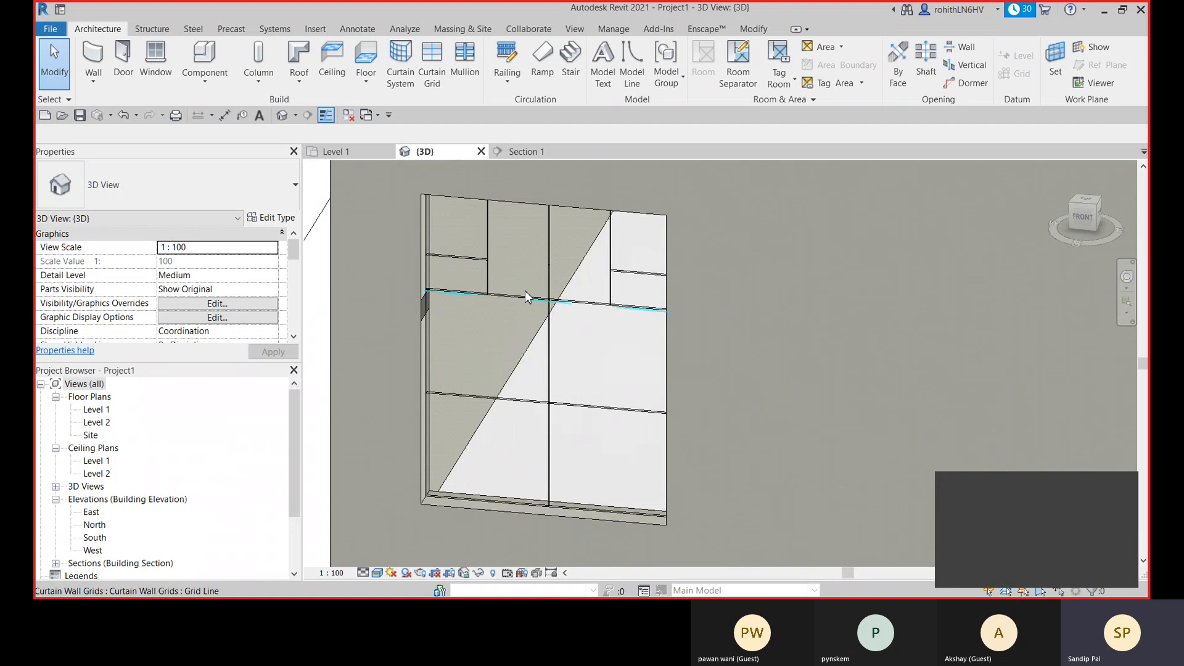
{"action": "scroll", "coordinate": [557, 340], "scroll_direction": "down", "scroll_amount": 1}
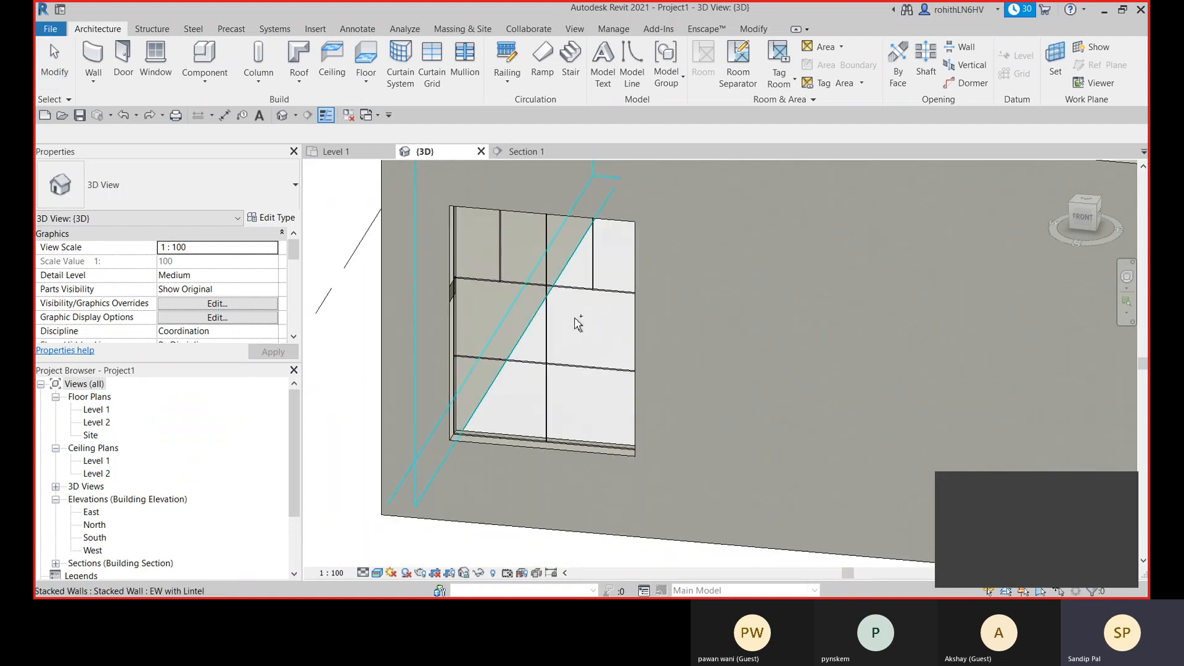
- Place a horizontal All Except Picked grid line at mid-height of the top panel row, excluding the two middle panels
{"action": "left_click", "coordinate": [432, 65]}
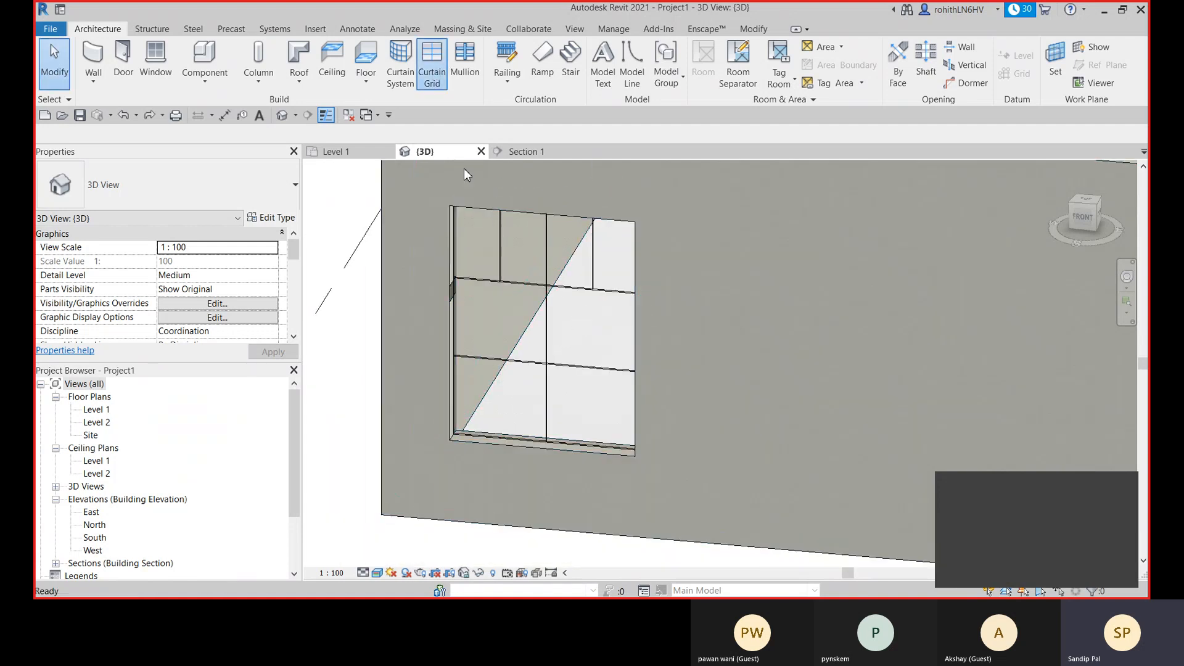
{"action": "left_click", "coordinate": [617, 223]}
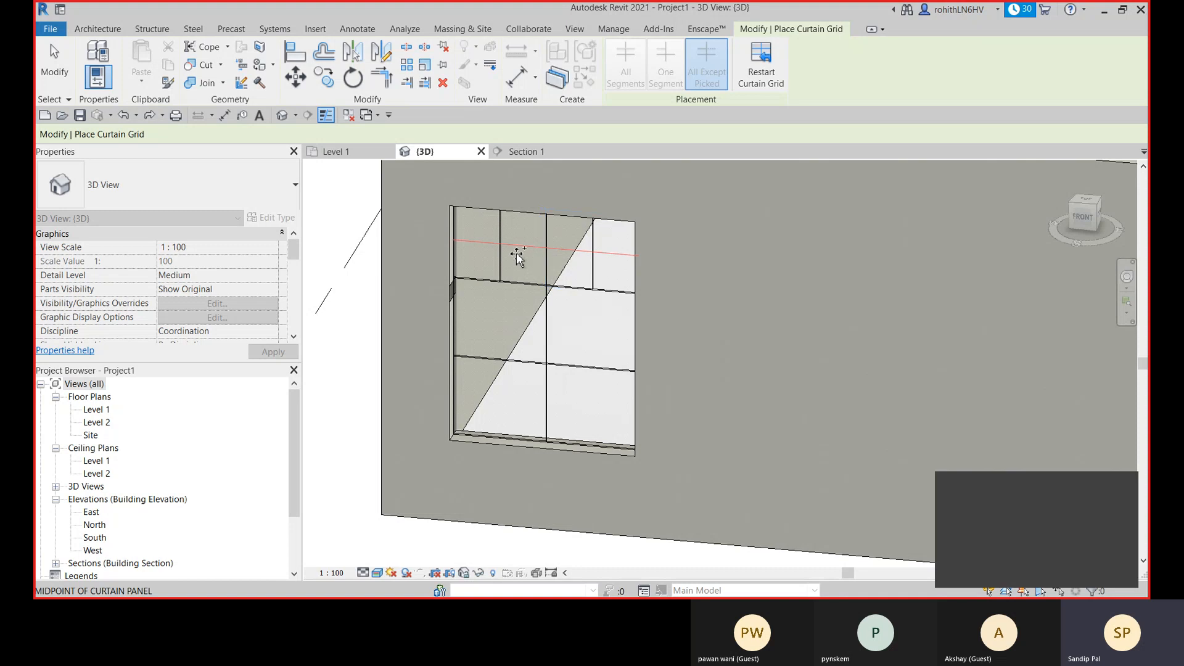
{"action": "left_click", "coordinate": [577, 254]}
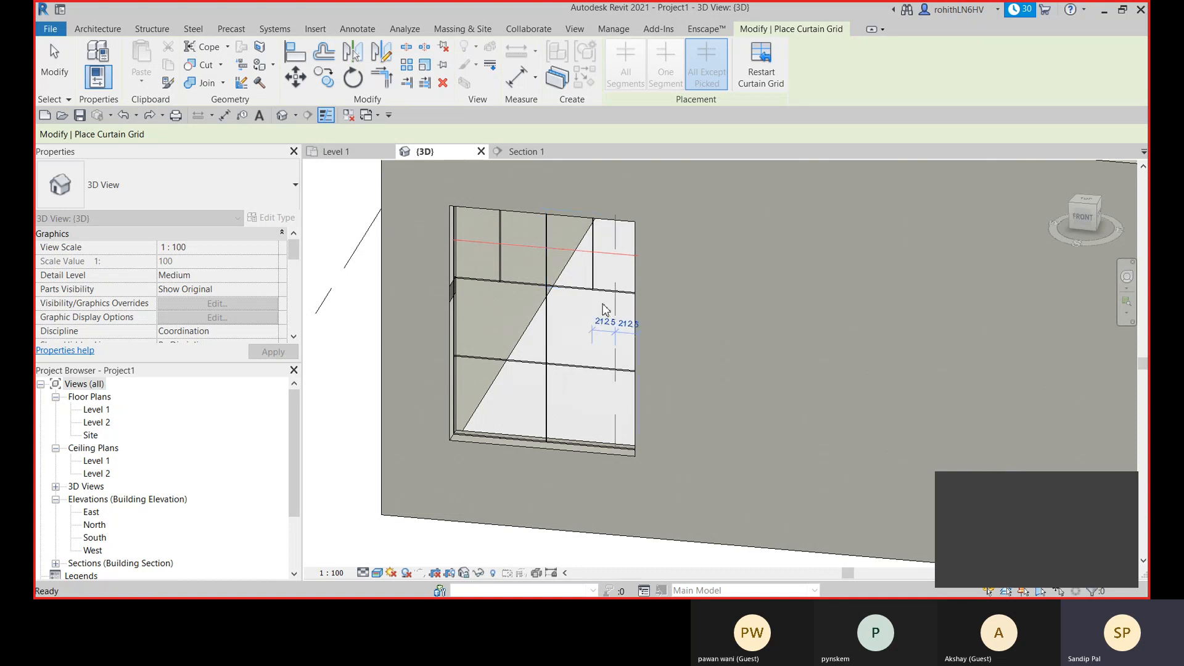
{"action": "key", "text": "Escape"}
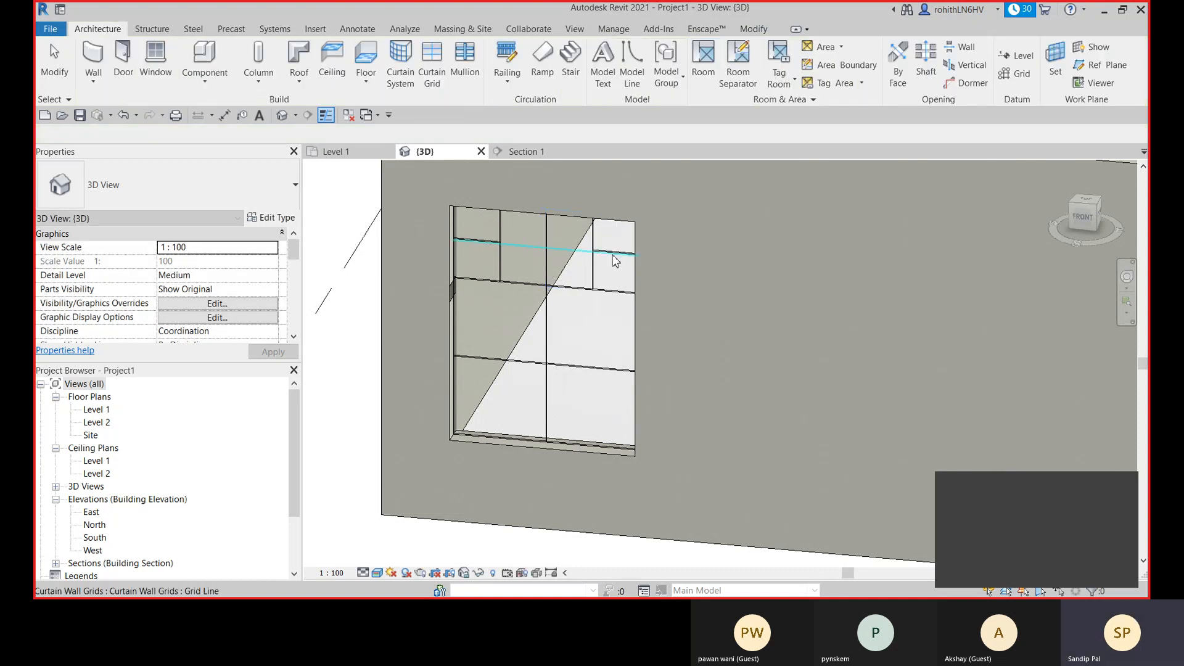
{"action": "middle_click_drag", "start_coordinate": [579, 284], "coordinate": [482, 279], "text": "shift"}
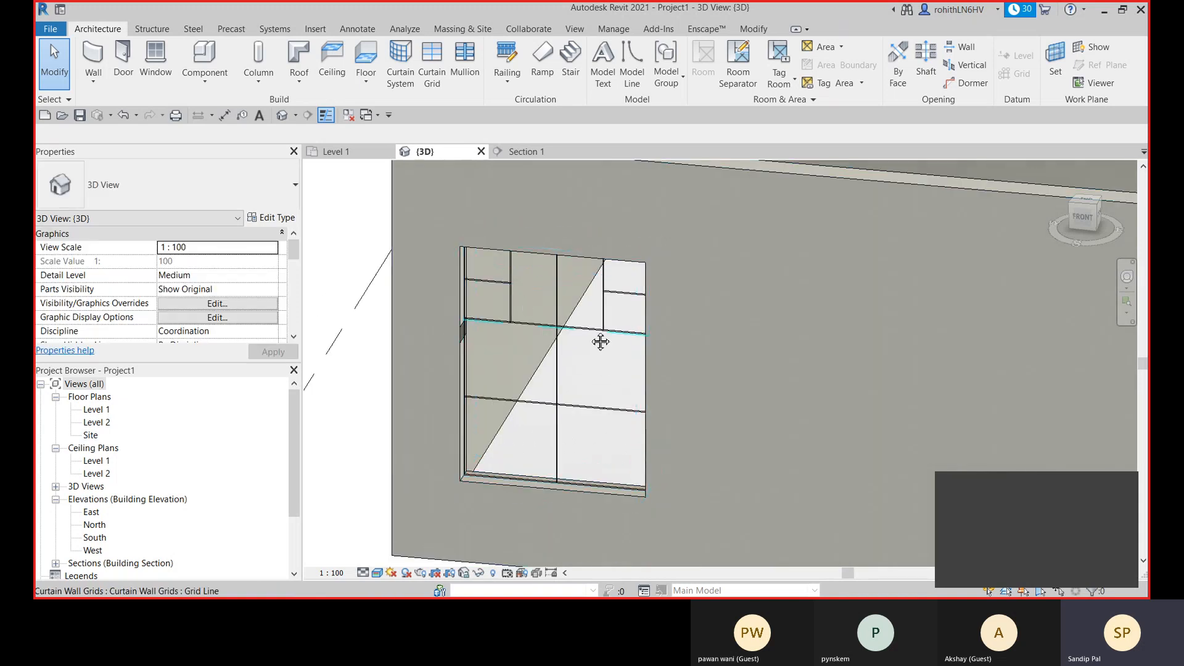
{"action": "middle_click_drag", "start_coordinate": [515, 323], "coordinate": [520, 316]}
{"action": "middle_click_drag", "start_coordinate": [618, 405], "coordinate": [620, 381]}
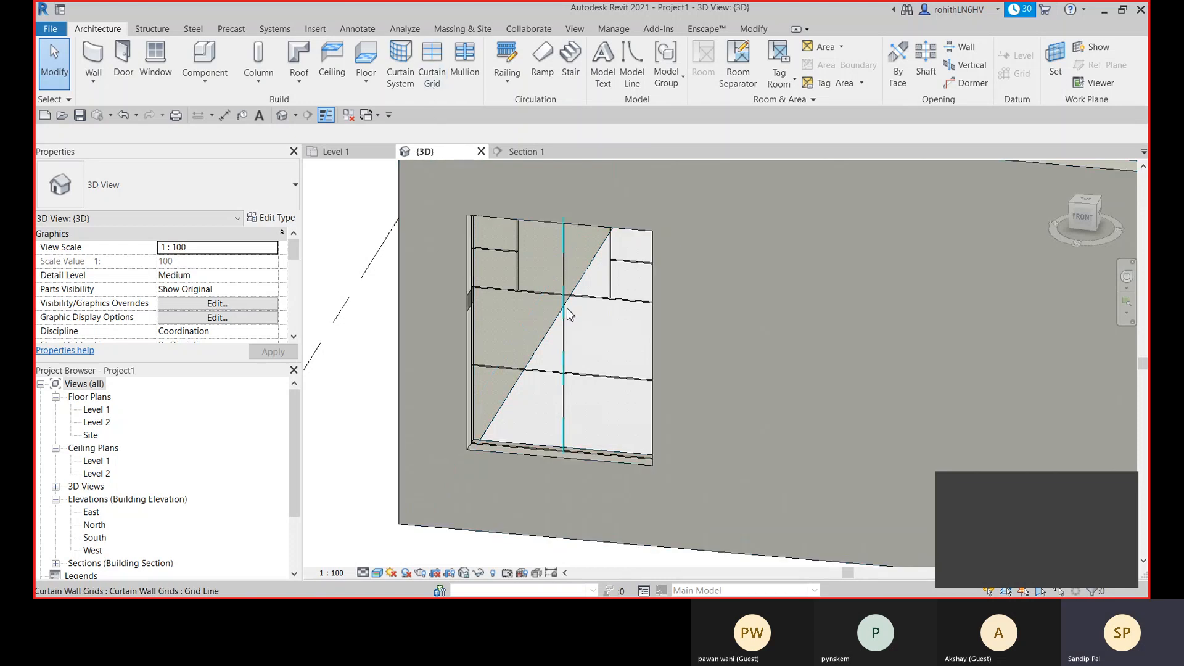
{"action": "scroll", "coordinate": [566, 310], "scroll_direction": "down", "scroll_amount": 2}
{"action": "left_click", "coordinate": [207, 191]}
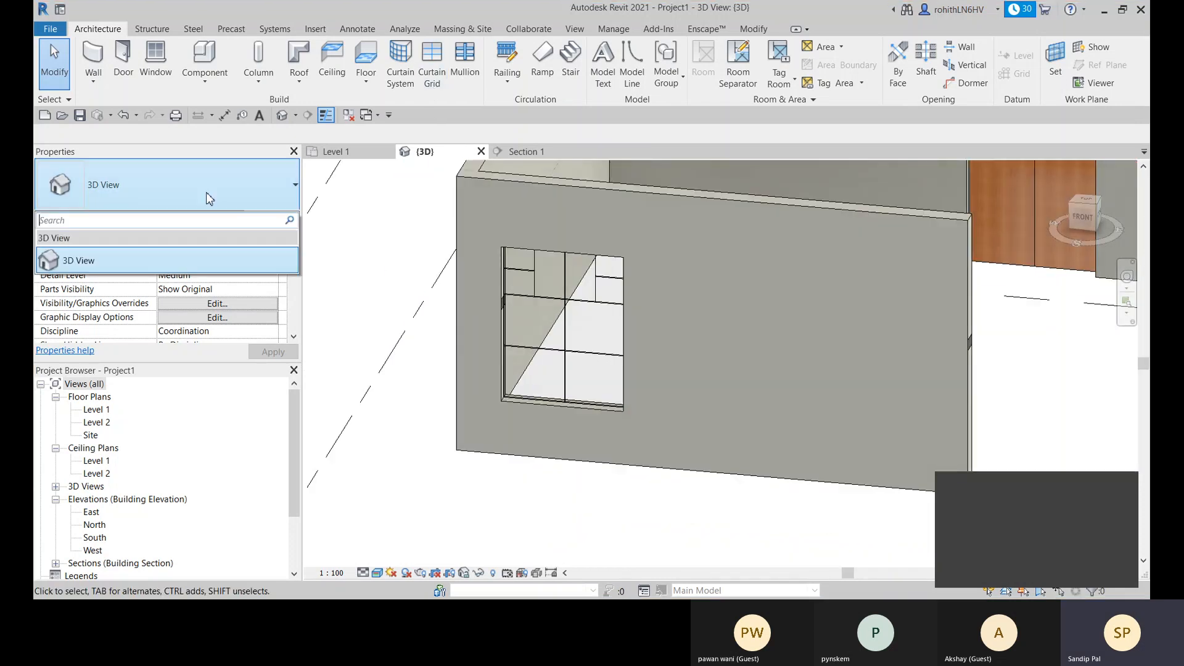
{"action": "left_click", "coordinate": [398, 258]}
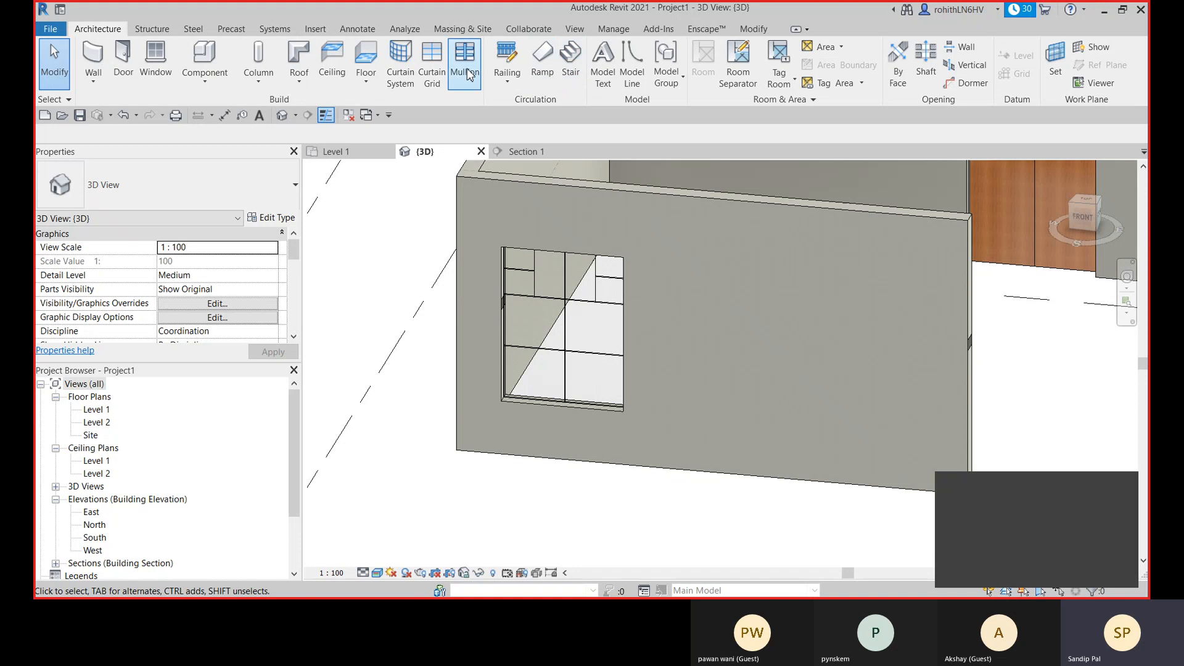
- Place Rectangular Mullion 30mm Square mullions on all grid lines of the embedded curtain wall
{"action": "left_click", "coordinate": [464, 62]}
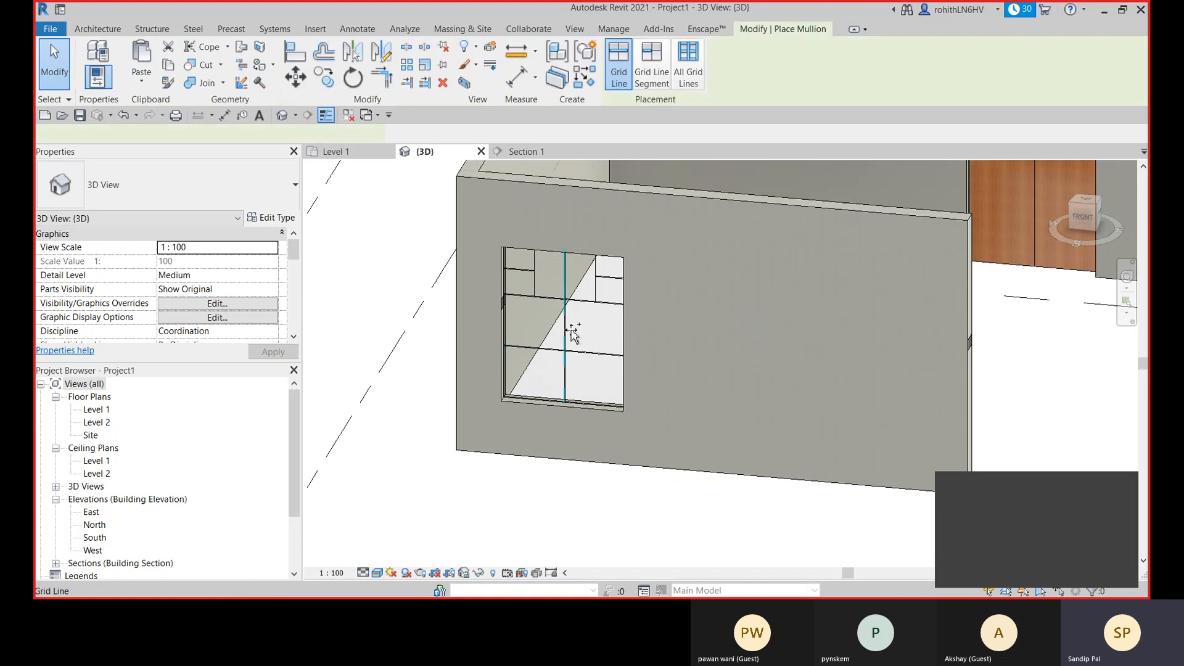
{"action": "scroll", "coordinate": [574, 335], "scroll_direction": "up", "scroll_amount": 2}
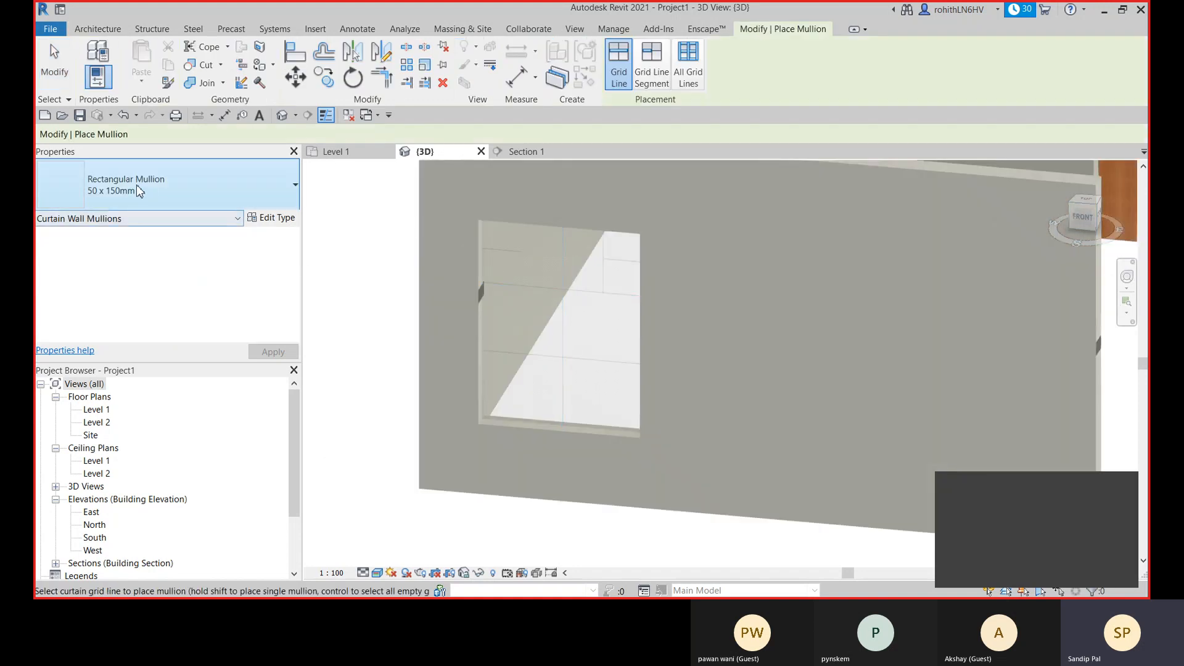
{"action": "left_click", "coordinate": [185, 189]}
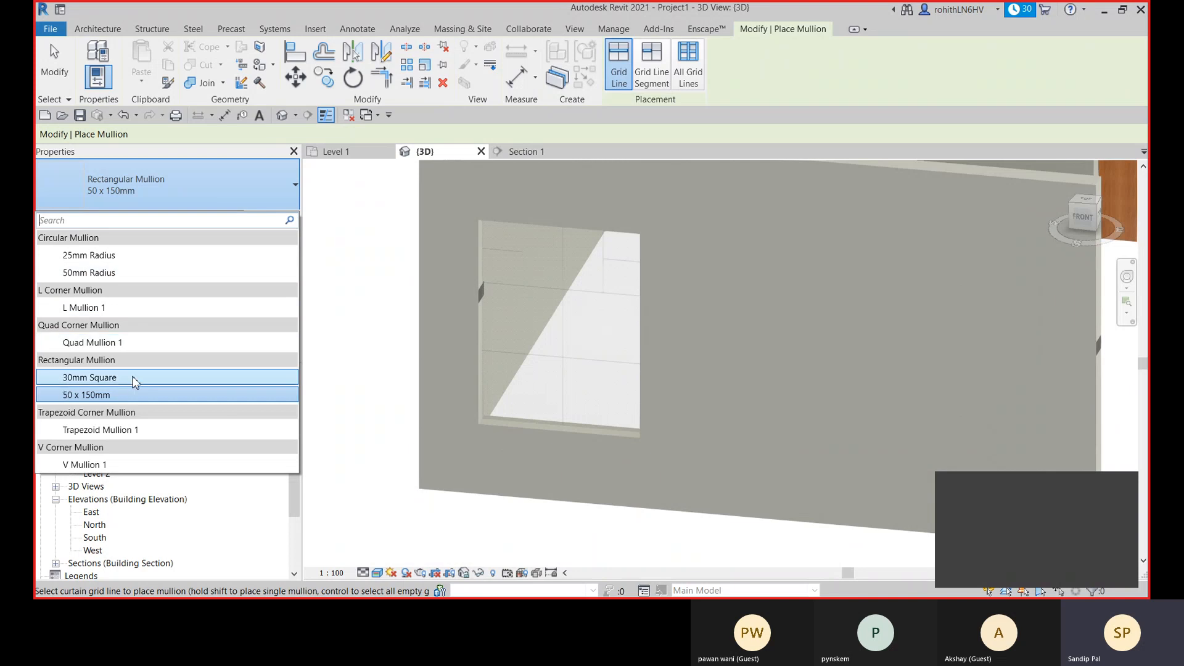
{"action": "left_click", "coordinate": [133, 379]}
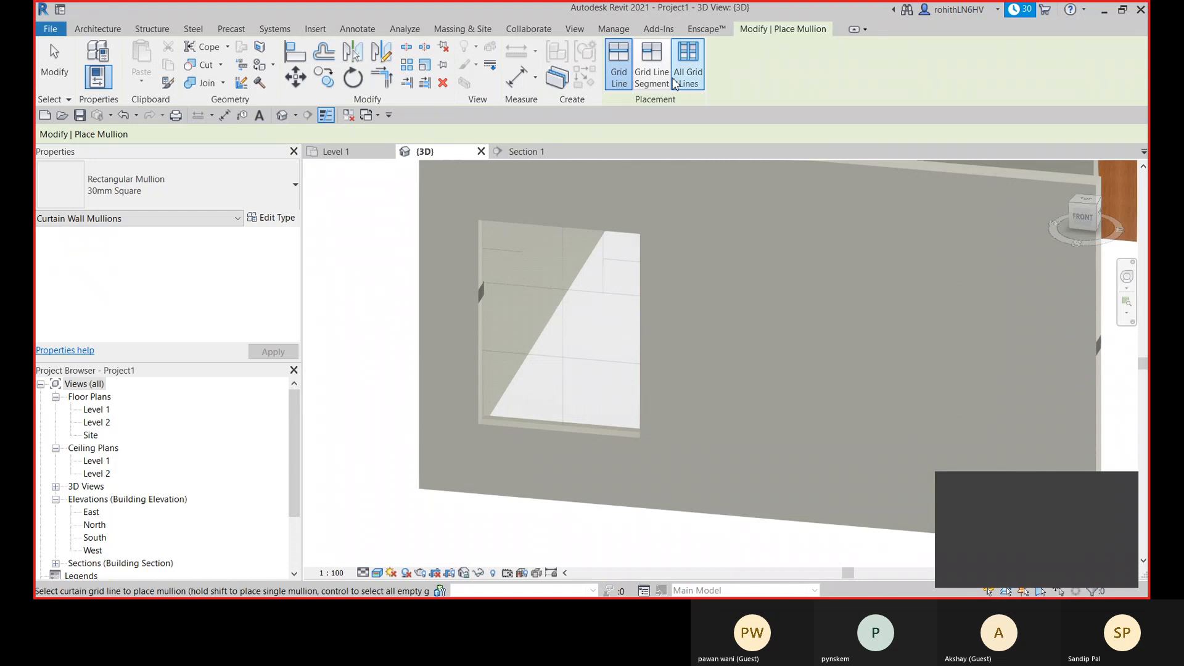
{"action": "left_click", "coordinate": [651, 64]}
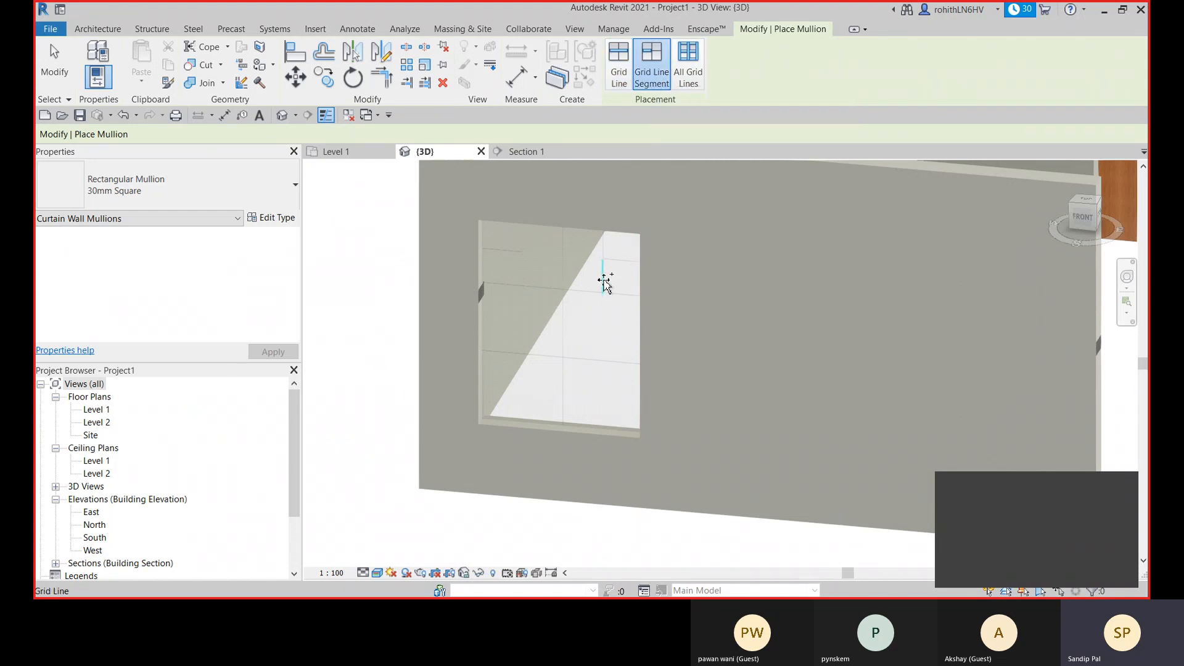
{"action": "left_click", "coordinate": [694, 77]}
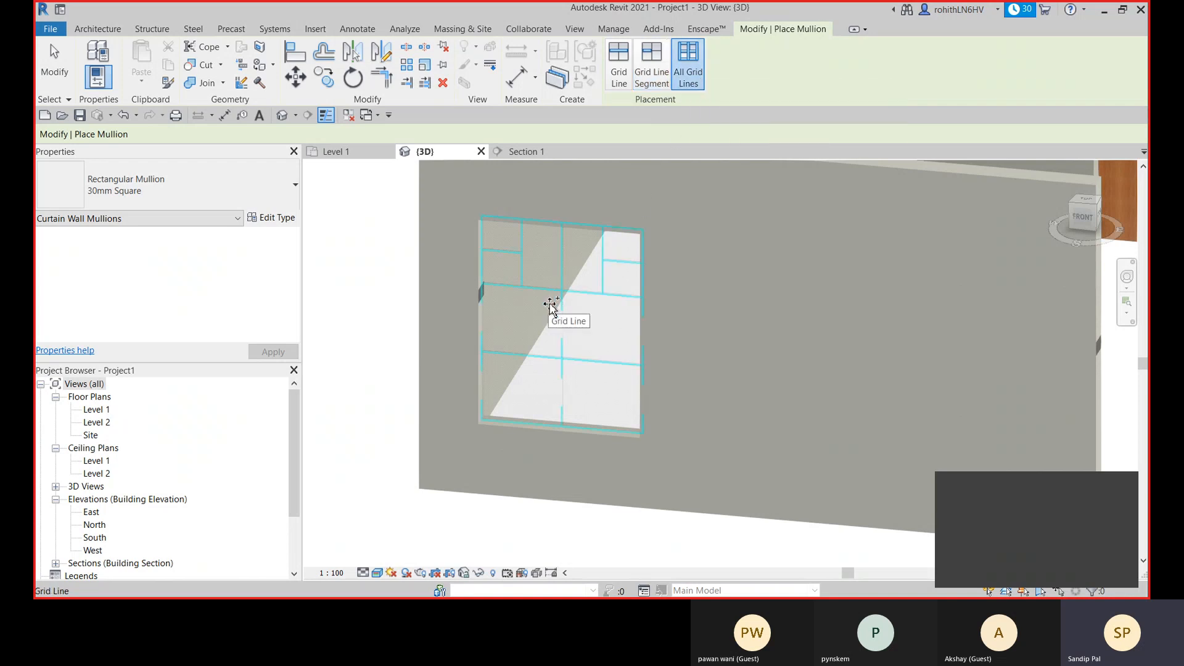
{"action": "left_click", "coordinate": [518, 343]}
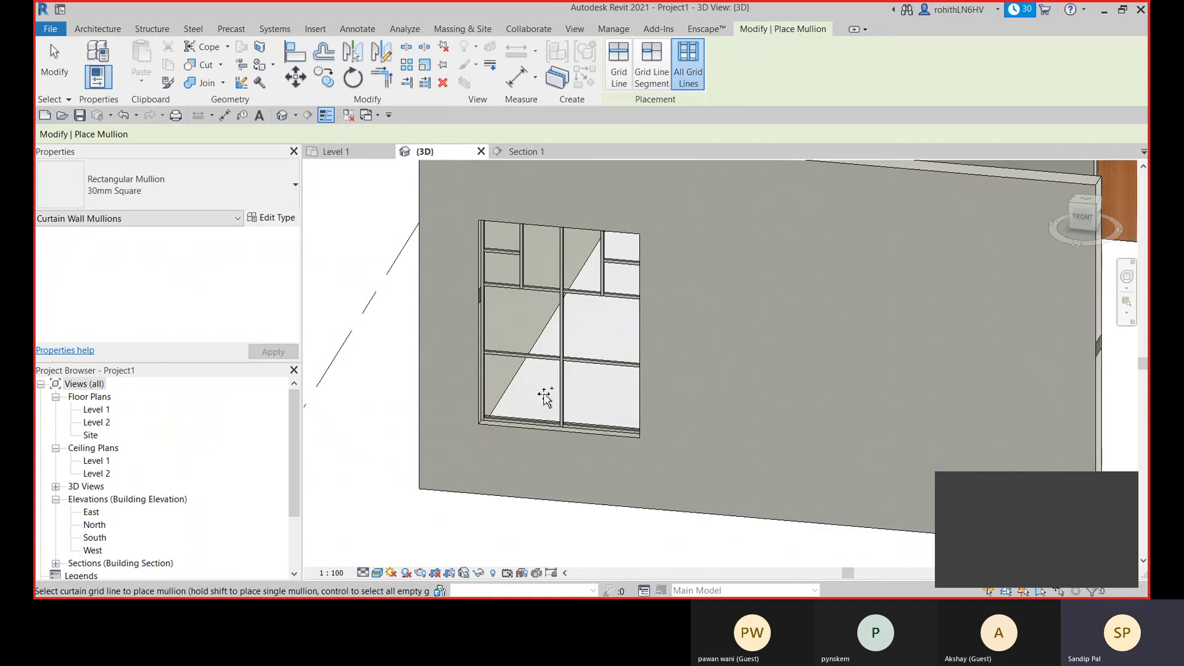
{"action": "middle_click_drag", "start_coordinate": [552, 392], "coordinate": [600, 400], "text": "shift"}
{"action": "middle_click_drag", "start_coordinate": [537, 423], "coordinate": [690, 320], "text": "shift"}
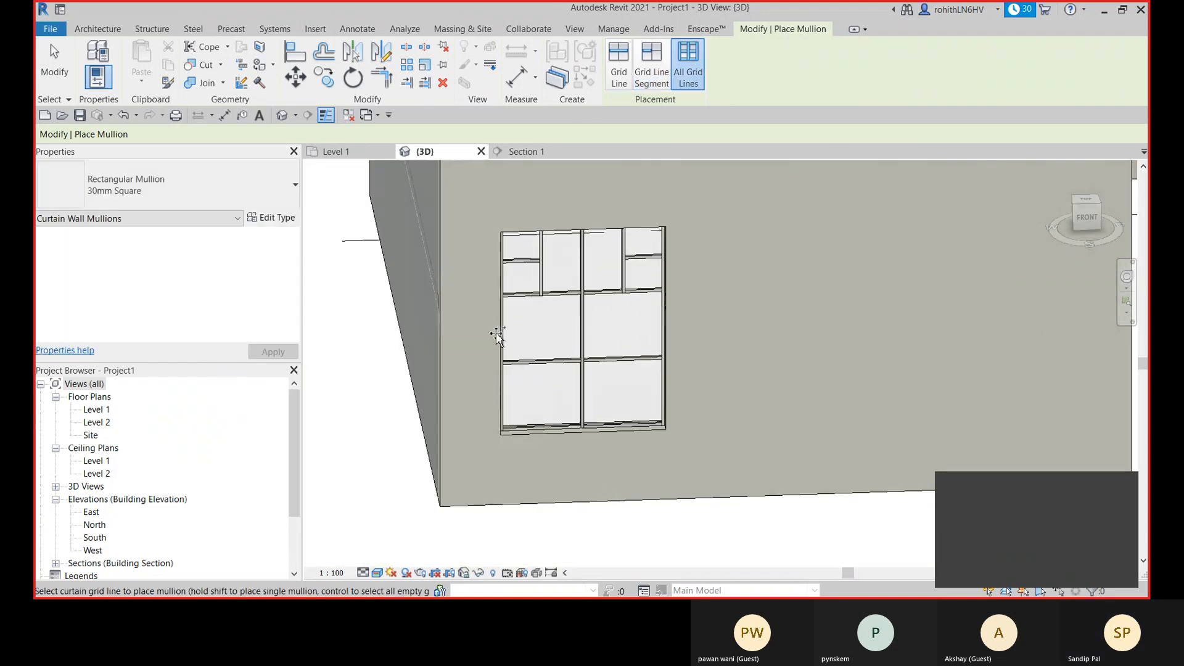
{"action": "key", "text": "Escape"}
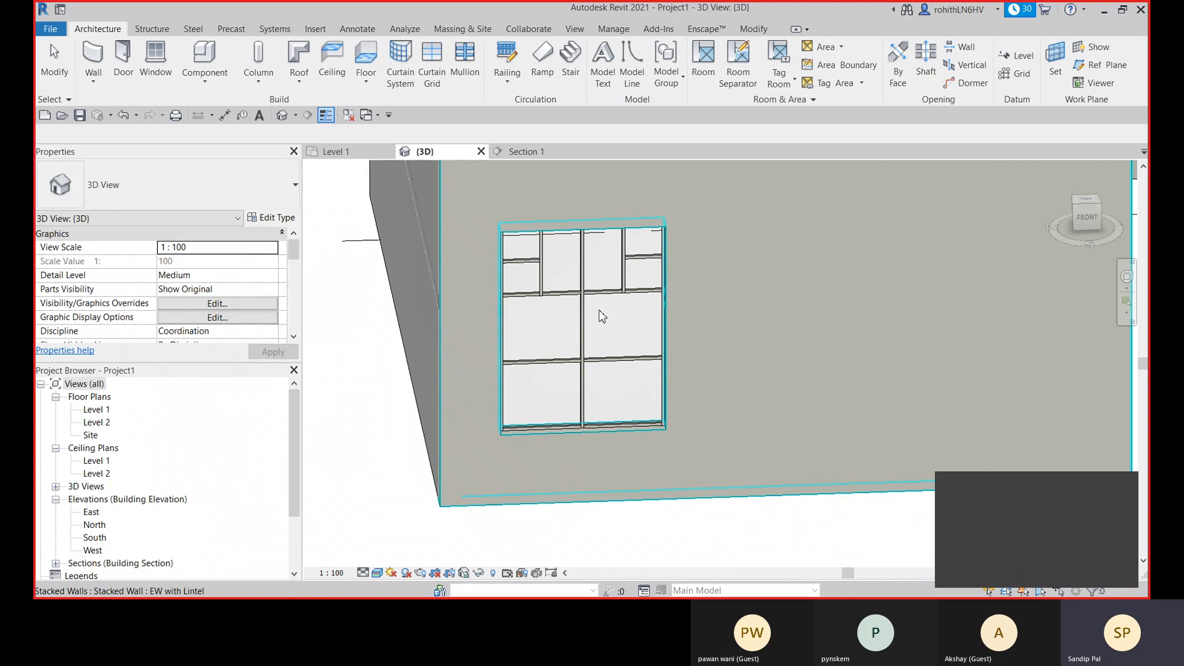
- Start a new wall using the Exterior Glazing curtain wall type
{"action": "scroll", "coordinate": [602, 317], "scroll_direction": "down", "scroll_amount": 1}
{"action": "scroll", "coordinate": [647, 377], "scroll_direction": "down", "scroll_amount": 2}
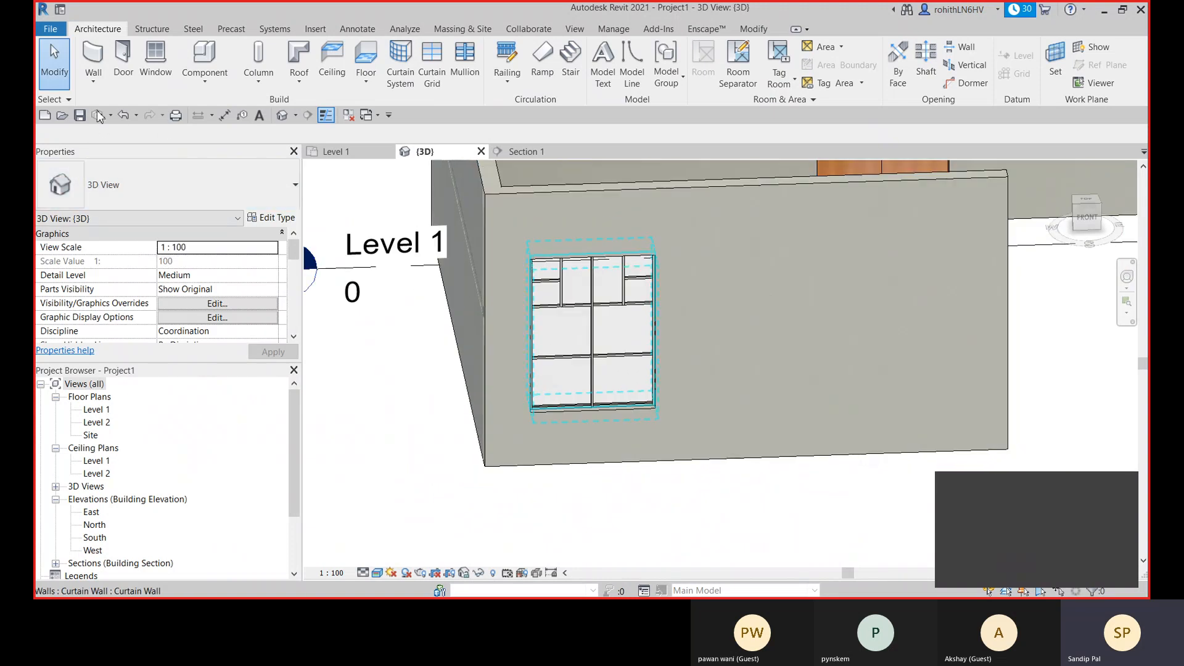
{"action": "key", "text": "w"}
{"action": "key", "text": "a"}
{"action": "left_click", "coordinate": [197, 190]}
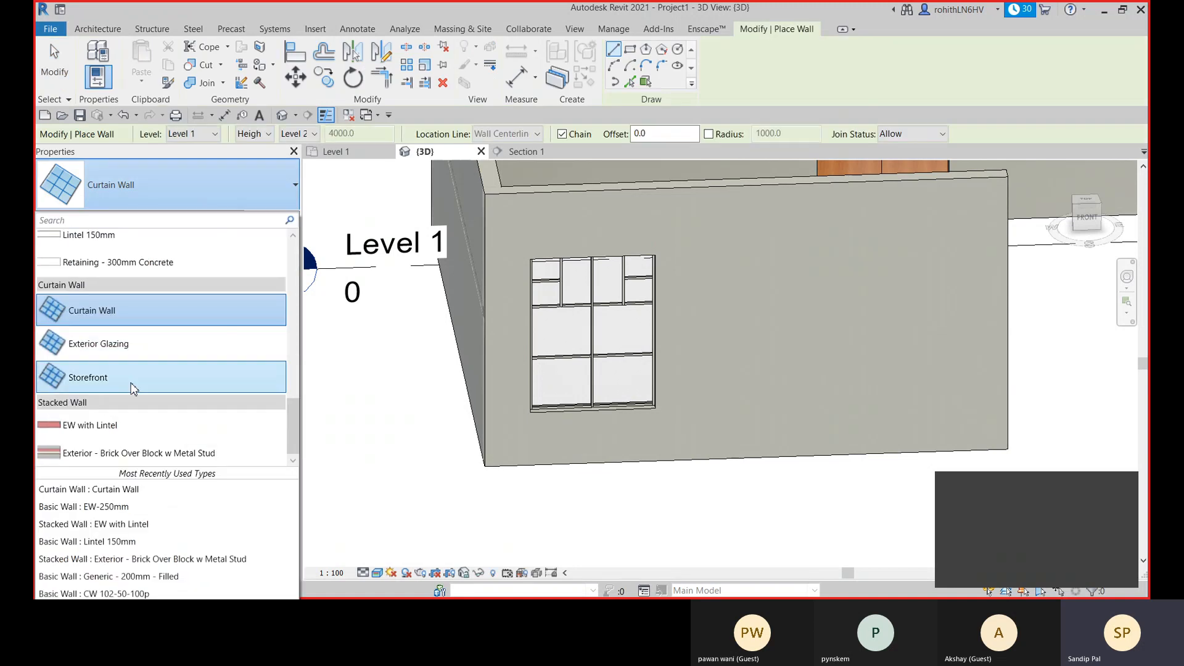
{"action": "left_click", "coordinate": [122, 359]}
{"action": "scroll", "coordinate": [739, 382], "scroll_direction": "down", "scroll_amount": 2}
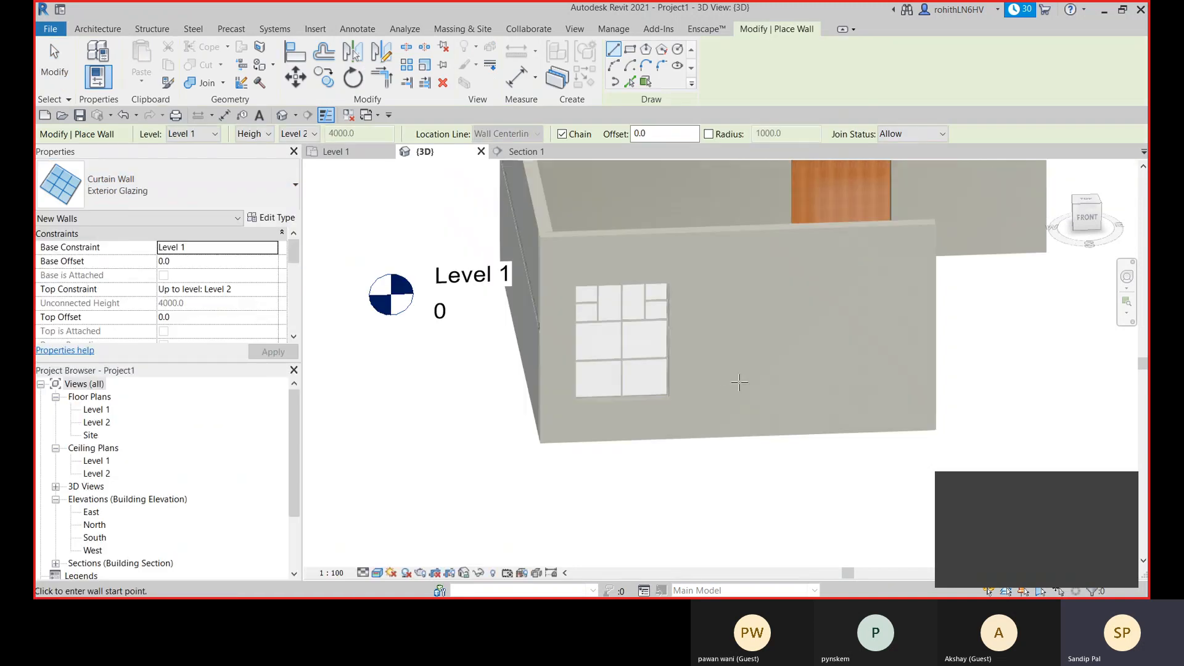
{"action": "scroll", "coordinate": [738, 382], "scroll_direction": "down", "scroll_amount": 1}
{"action": "mouse_move", "coordinate": [738, 383]}
{"action": "middle_mouse_down", "text": "shift"}
{"action": "mouse_move", "coordinate": [722, 399]}
{"action": "mouse_move", "coordinate": [660, 382]}
{"action": "mouse_move", "coordinate": [521, 415]}
{"action": "middle_mouse_up", "text": "shift"}
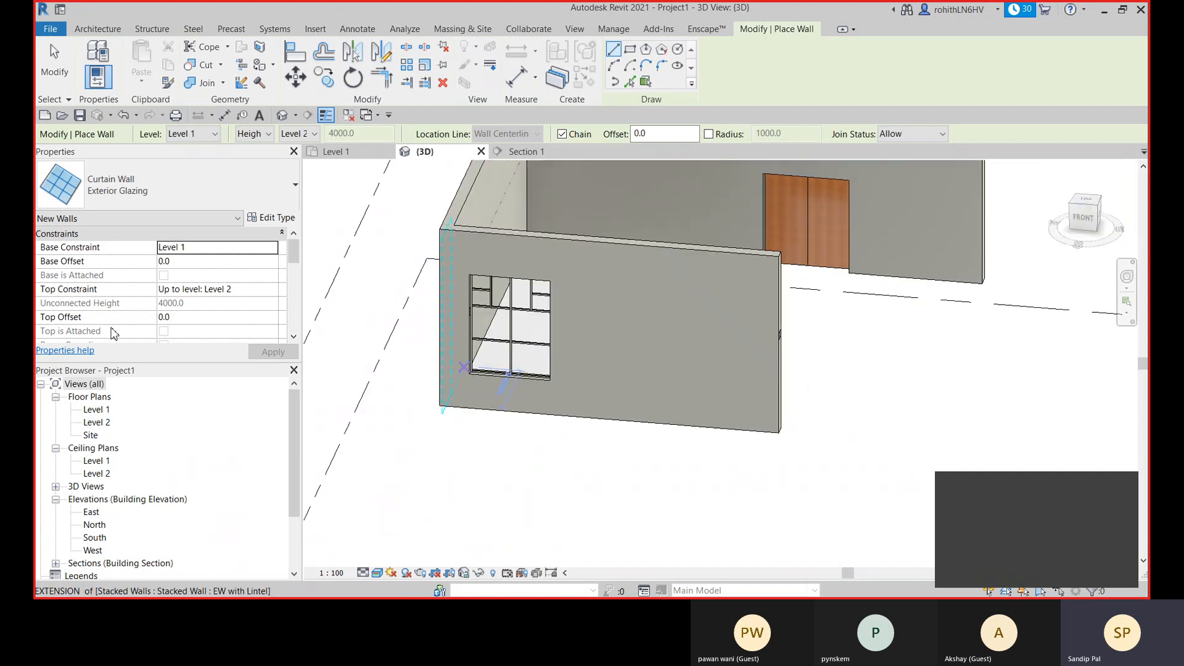
- Examine the type properties of Exterior Glazing and Curtain Wall, including the vertical grid layout options
{"action": "left_click", "coordinate": [271, 219]}
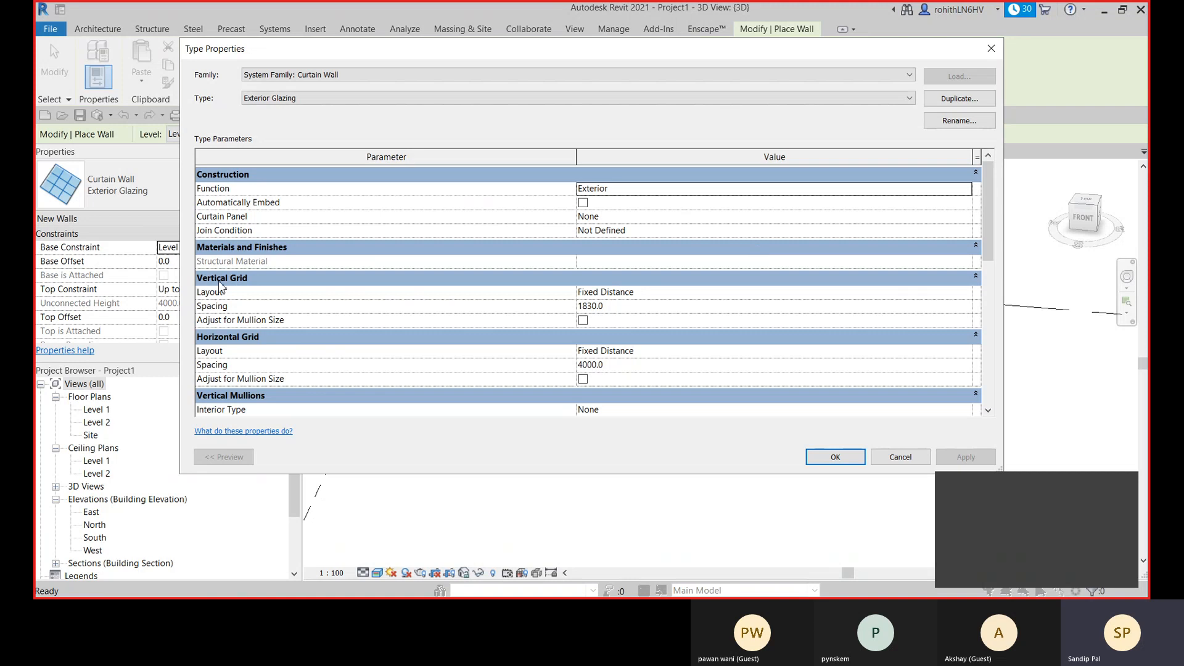
{"action": "left_click", "coordinate": [568, 99]}
{"action": "left_click", "coordinate": [362, 117]}
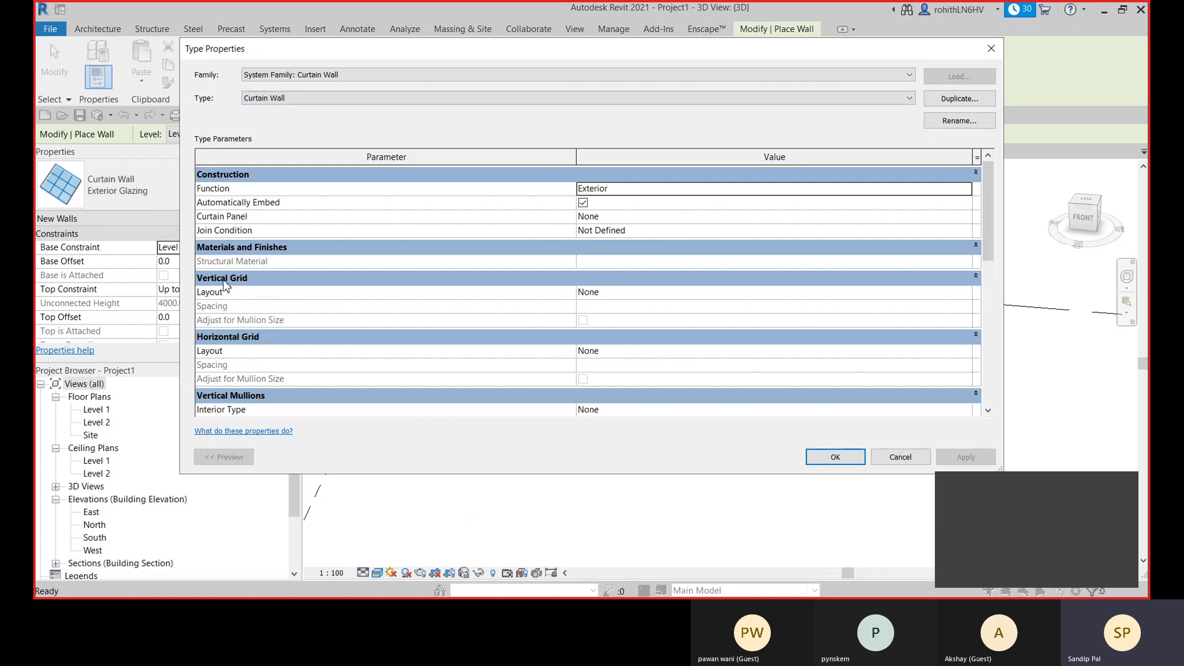
{"action": "left_click", "coordinate": [964, 296]}
{"action": "left_click", "coordinate": [965, 292]}
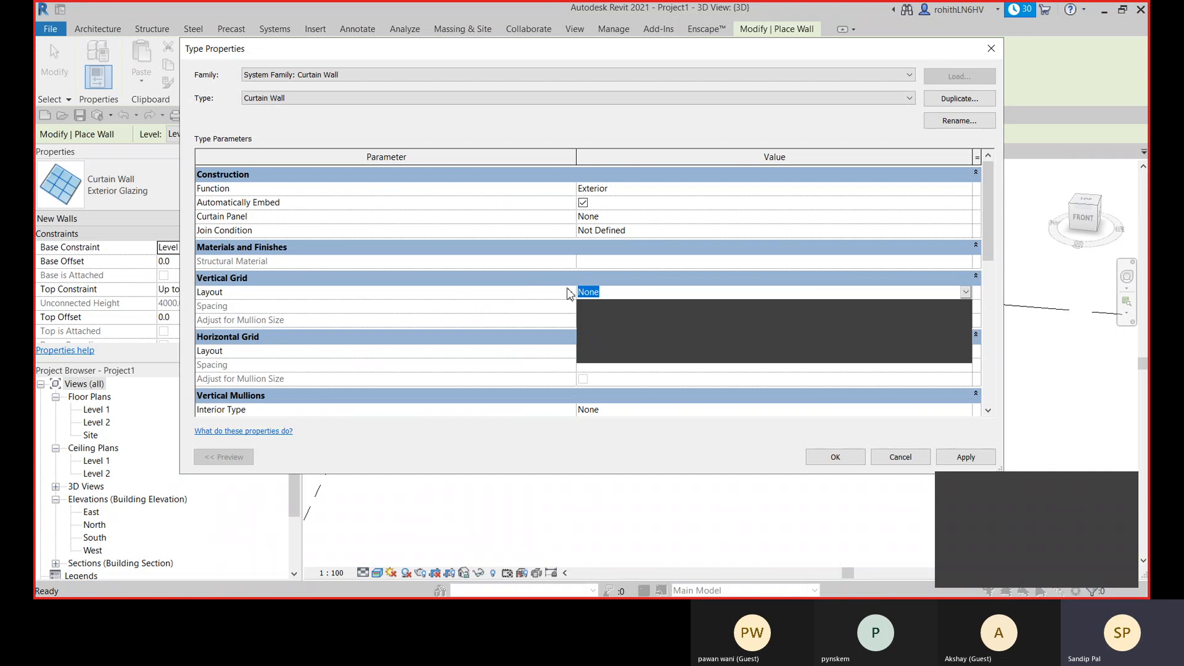
{"action": "left_click", "coordinate": [656, 279]}
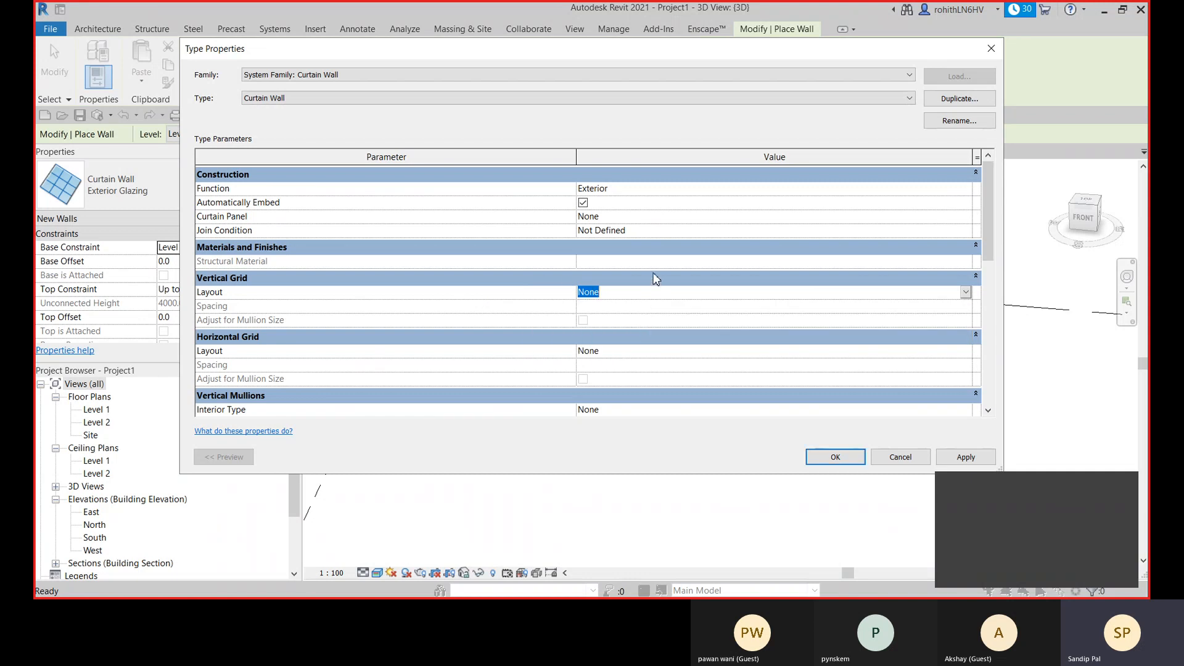
{"action": "left_click", "coordinate": [965, 292]}
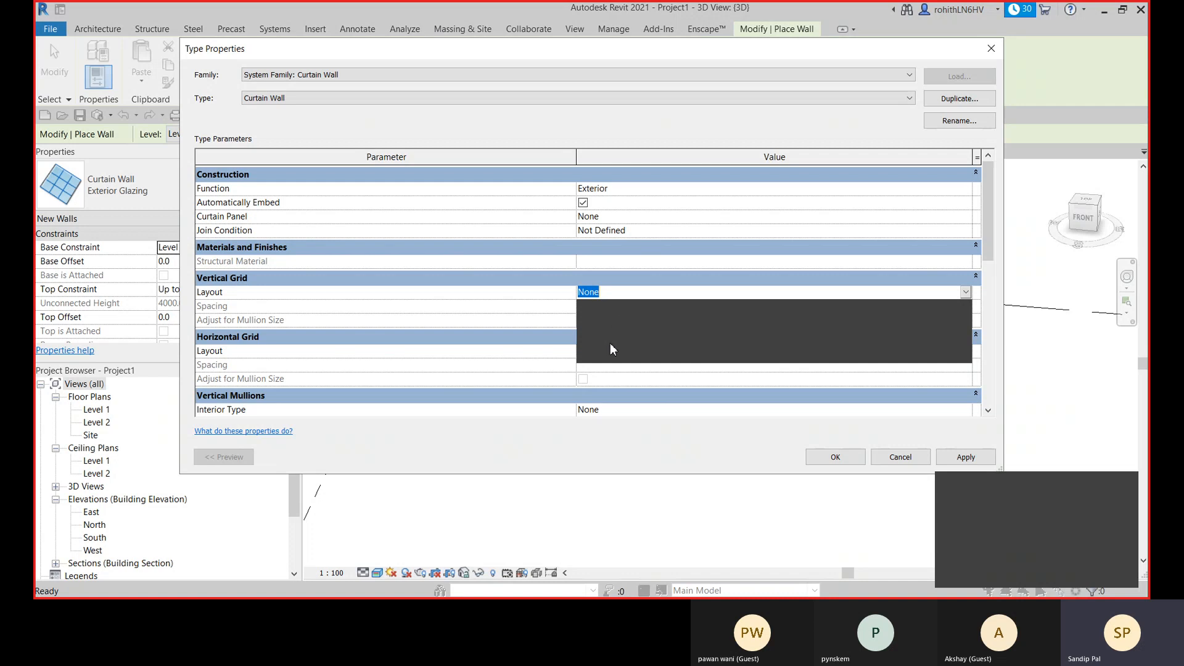
{"action": "left_click", "coordinate": [419, 307]}
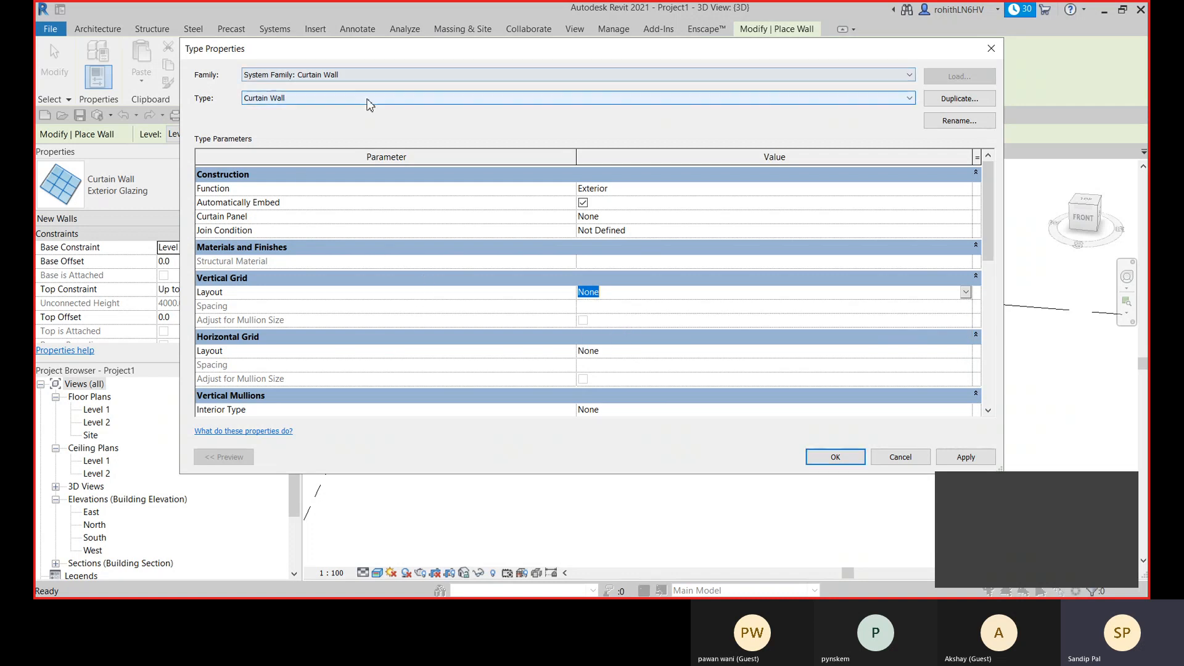
- Examine the Storefront type's grid layout, spacing and mullion parameters
{"action": "left_click", "coordinate": [584, 103]}
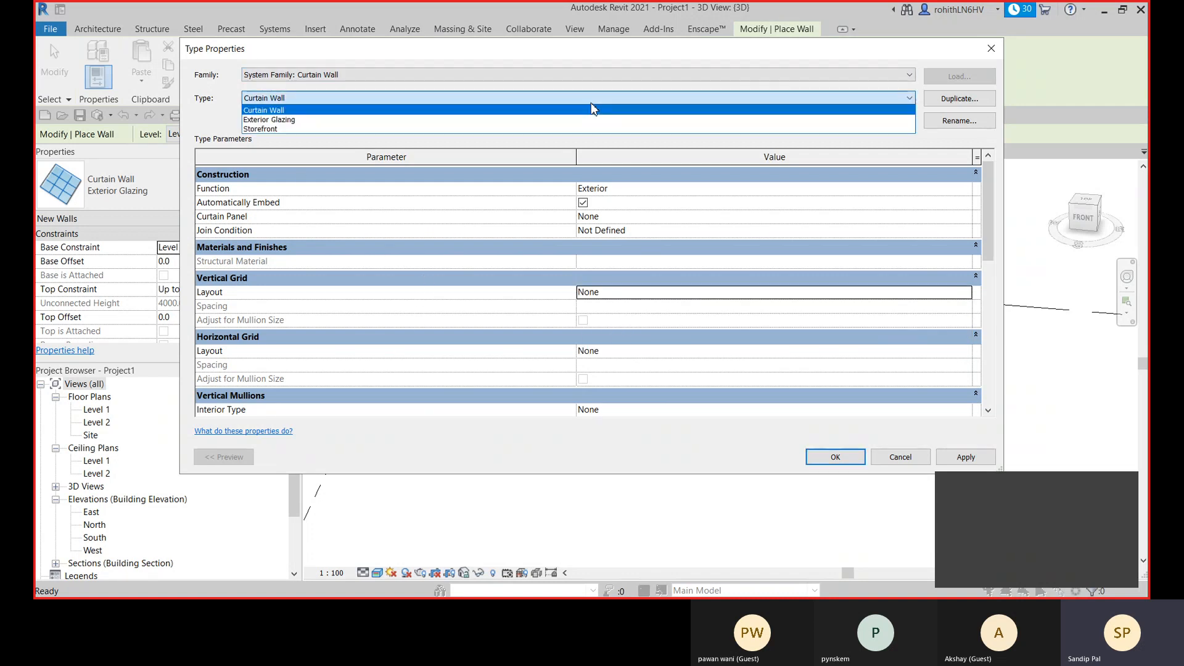
{"action": "left_click", "coordinate": [465, 129]}
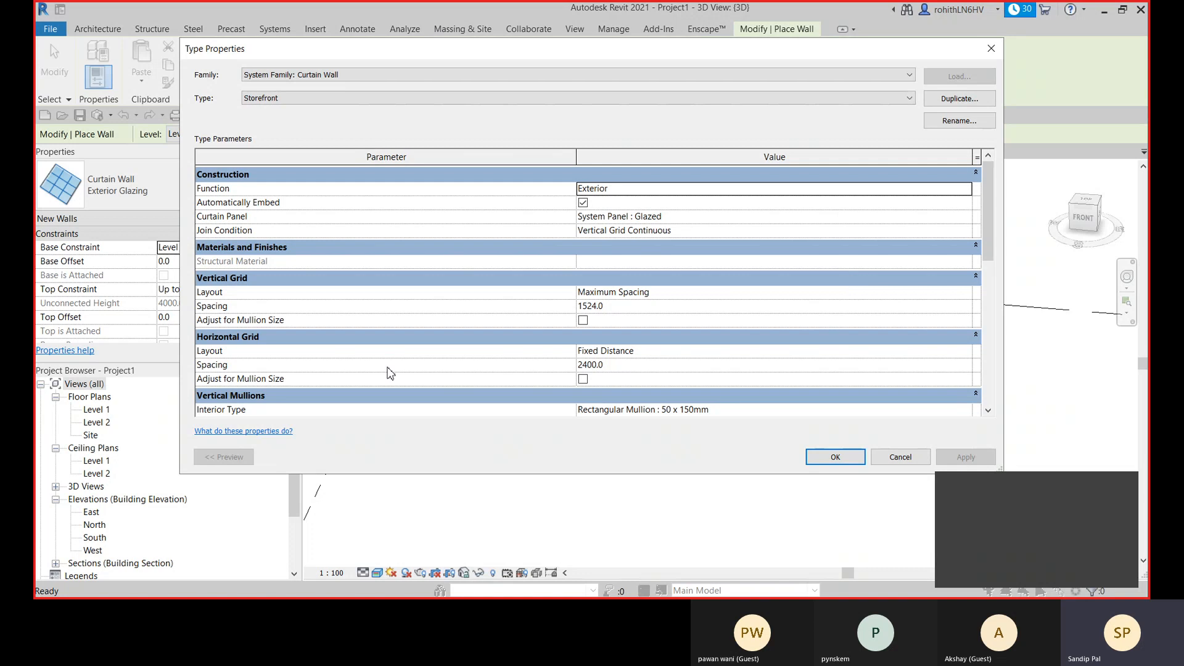
{"action": "scroll", "coordinate": [506, 356], "scroll_direction": "down", "scroll_amount": 2}
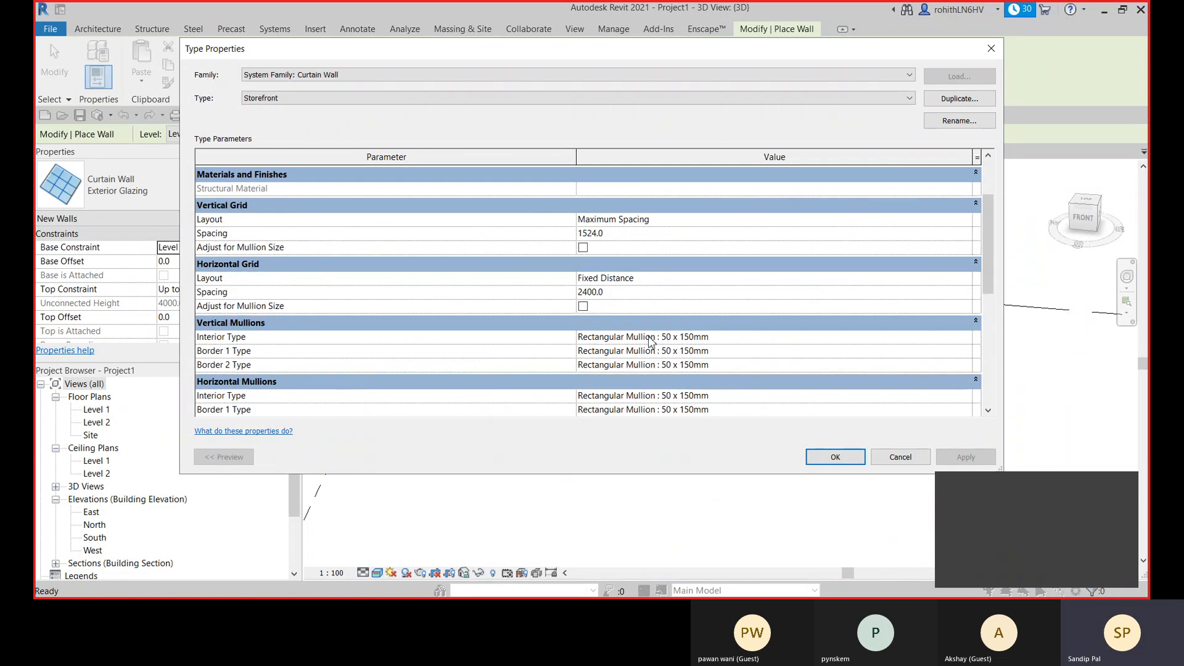
{"action": "scroll", "coordinate": [651, 340], "scroll_direction": "down", "scroll_amount": 1}
{"action": "scroll", "coordinate": [531, 375], "scroll_direction": "up", "scroll_amount": 3}
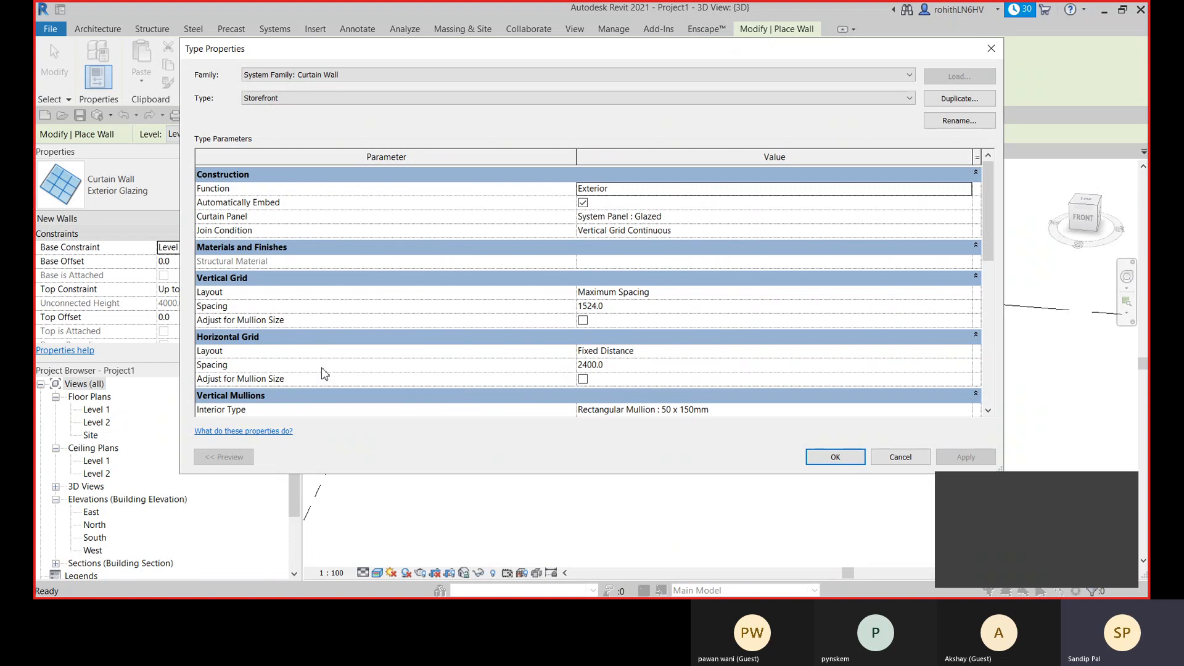
- Return to the Exterior Glazing type, review its grid and mullion parameters, and accept the type properties
{"action": "left_click", "coordinate": [339, 99]}
{"action": "left_click", "coordinate": [331, 121]}
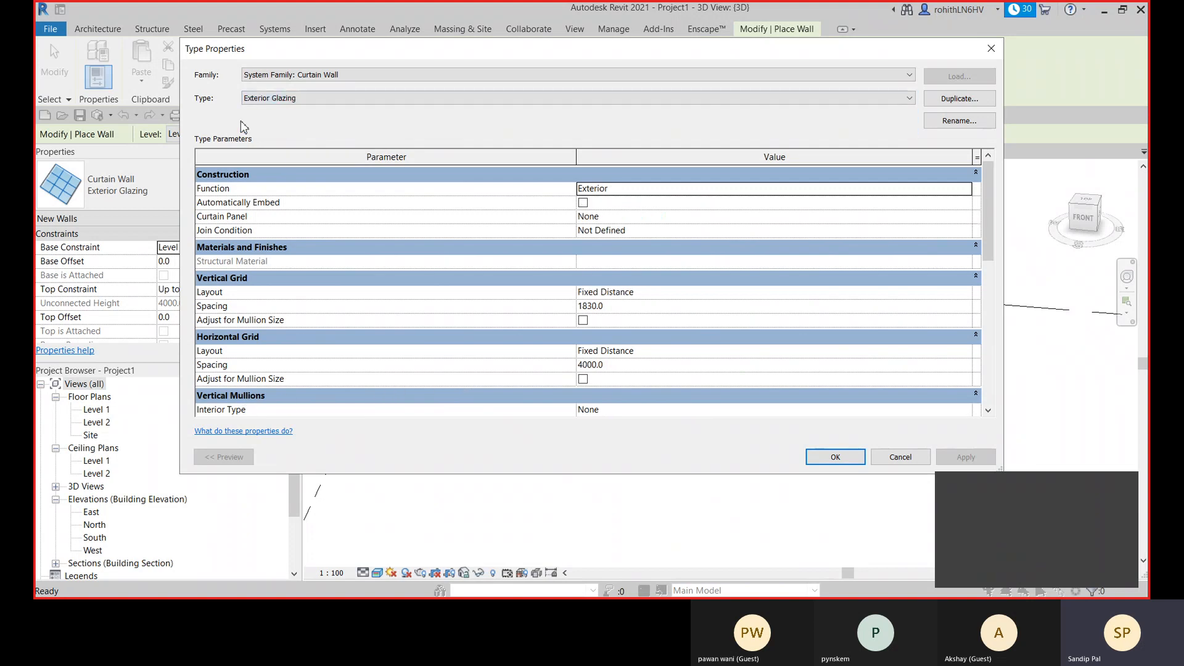
{"action": "scroll", "coordinate": [493, 267], "scroll_direction": "down", "scroll_amount": 1}
{"action": "scroll", "coordinate": [494, 267], "scroll_direction": "down", "scroll_amount": 1}
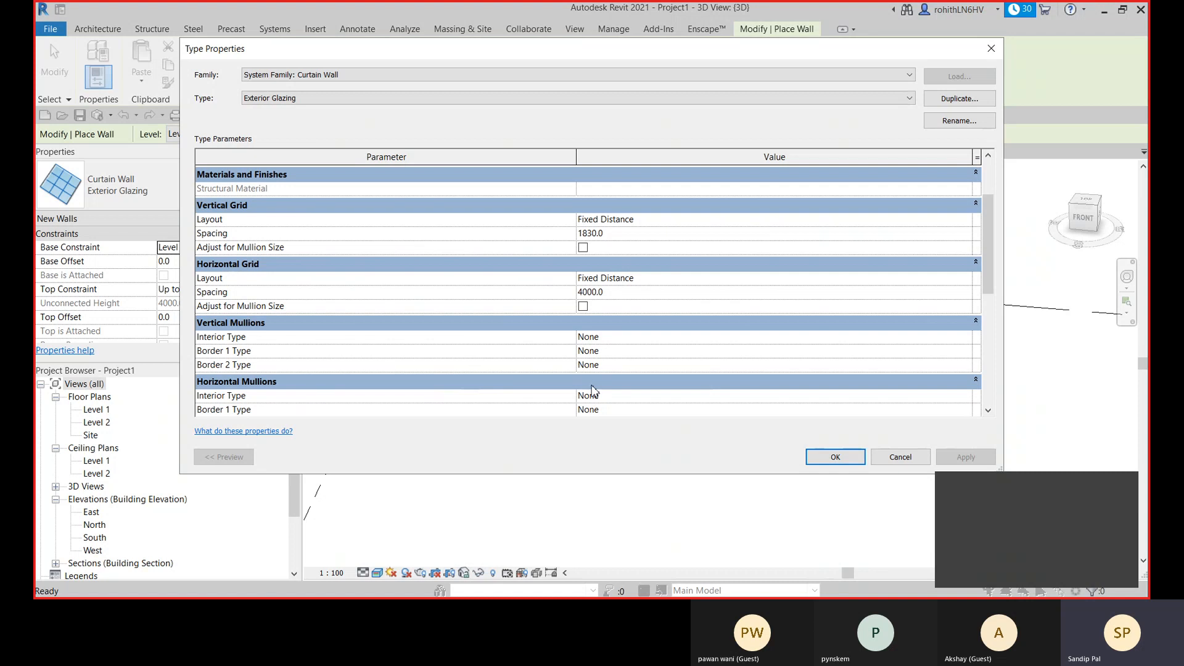
{"action": "scroll", "coordinate": [595, 385], "scroll_direction": "up", "scroll_amount": 2}
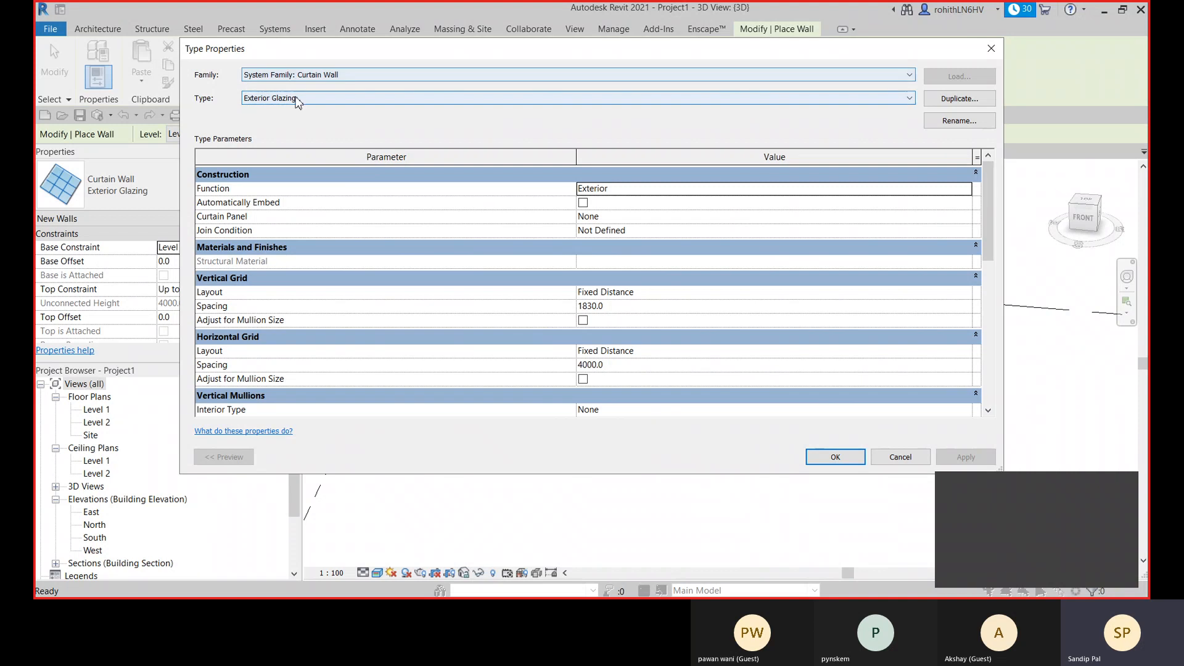
{"action": "left_click", "coordinate": [835, 458]}
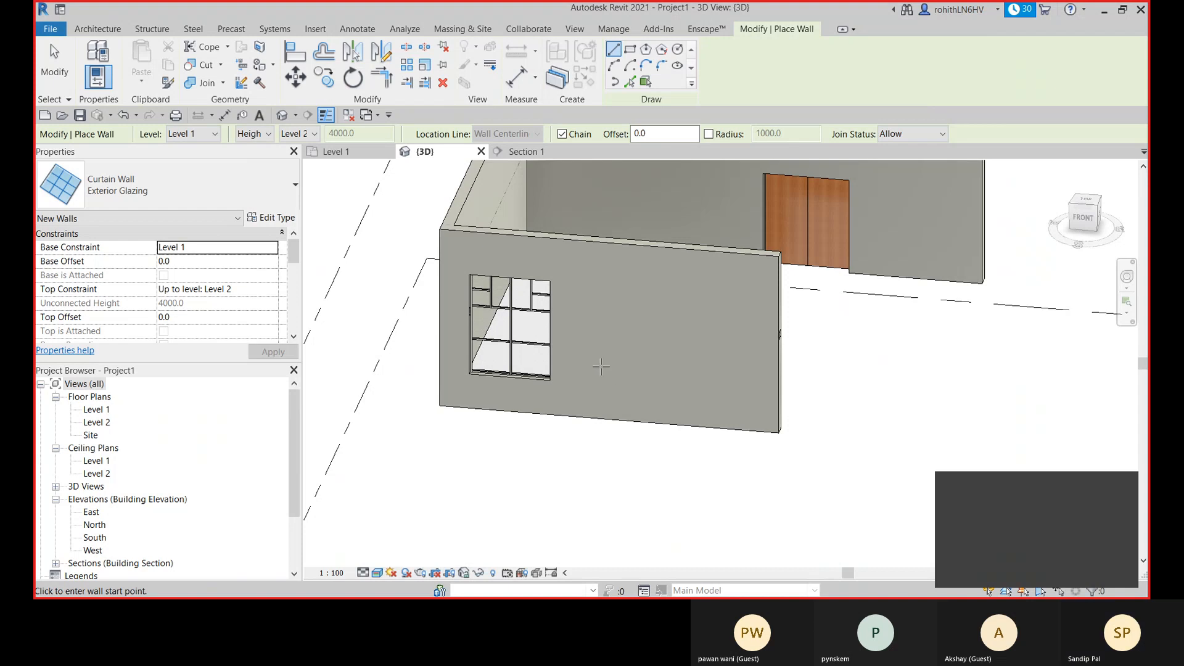
- Draw a straight Exterior Glazing curtain wall about 4100 mm long in front of the building's front wall
{"action": "scroll", "coordinate": [601, 370], "scroll_direction": "down", "scroll_amount": 2}
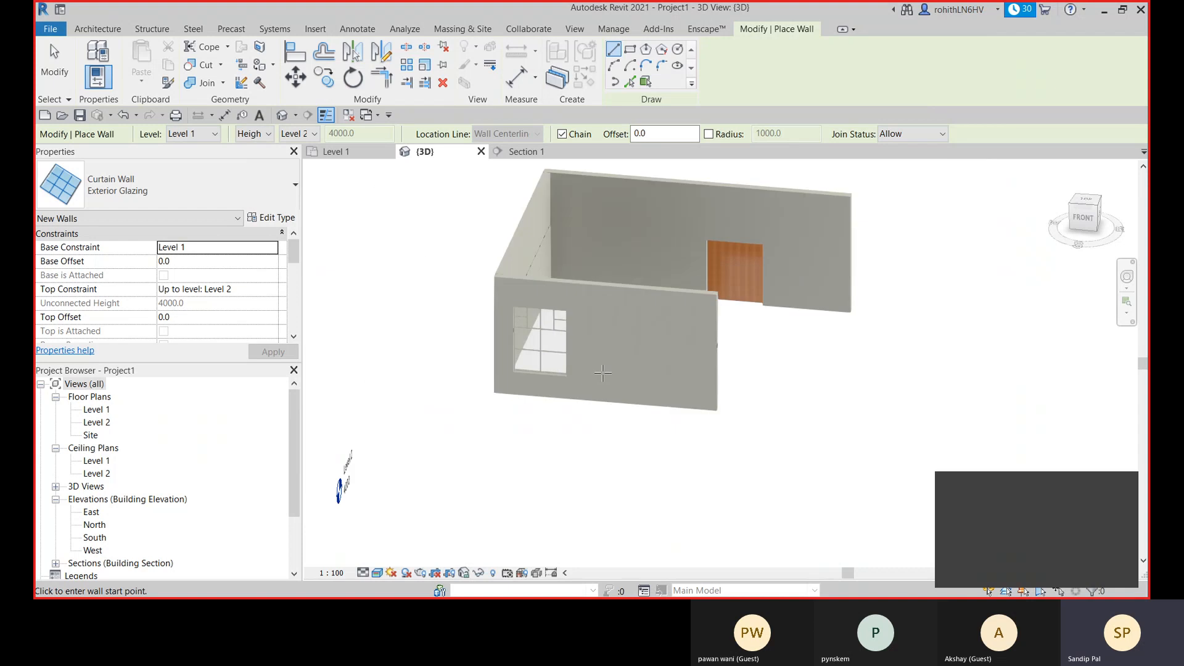
{"action": "left_click", "coordinate": [608, 462]}
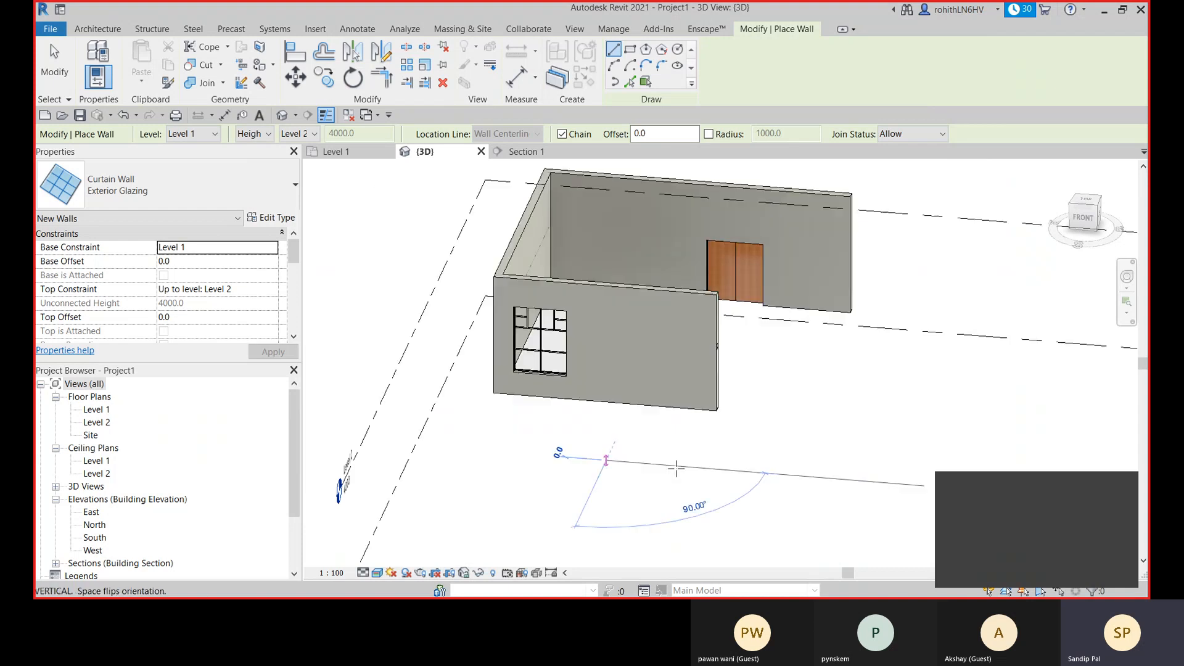
{"action": "left_click", "coordinate": [734, 471]}
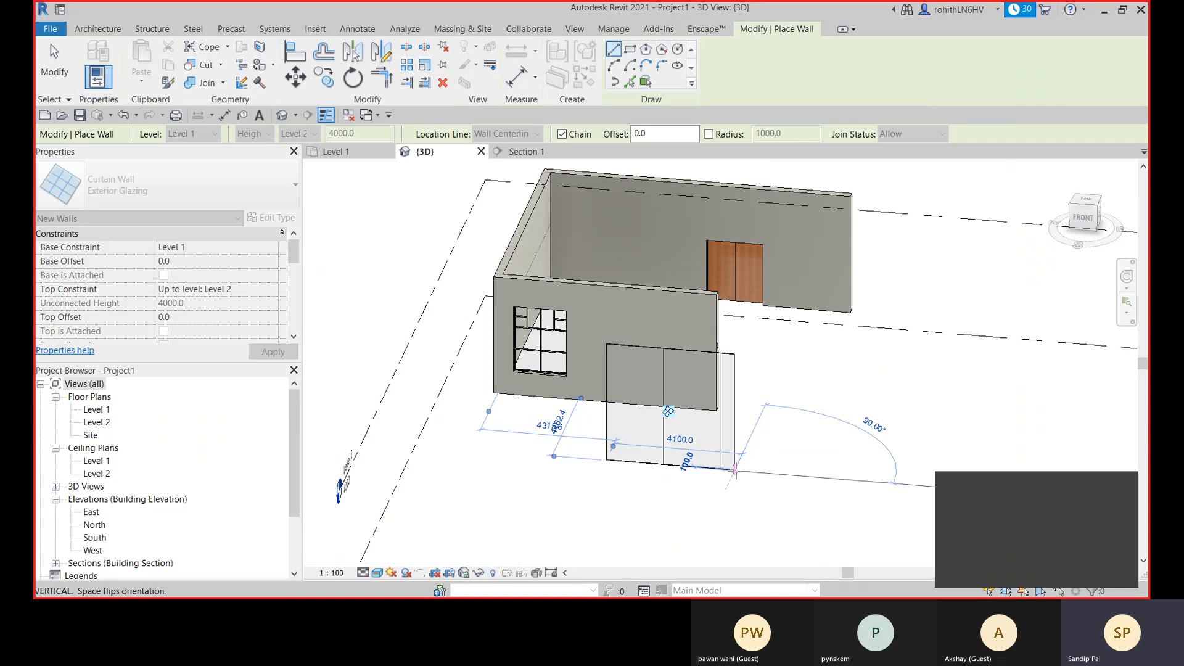
{"action": "key", "text": "Escape"}
{"action": "key", "text": "Escape"}
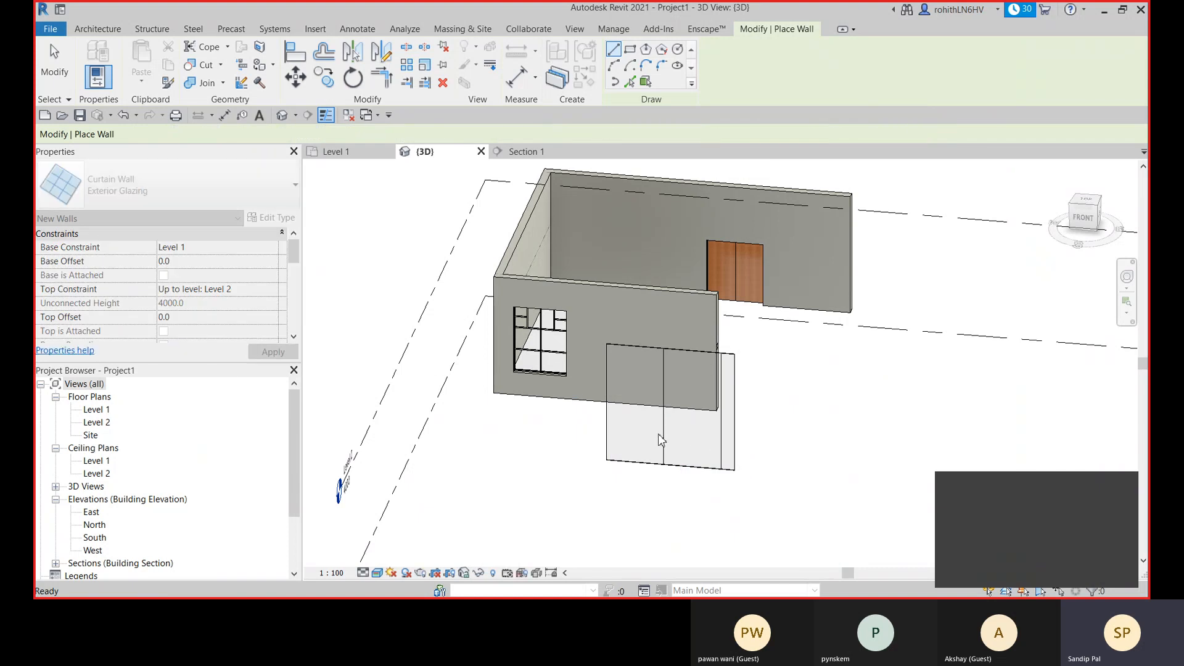
- Set the Exterior Glazing curtain wall's top constraint to Unconnected and stretch its top edge up to a height of about 7457.5 mm
{"action": "left_click", "coordinate": [735, 429]}
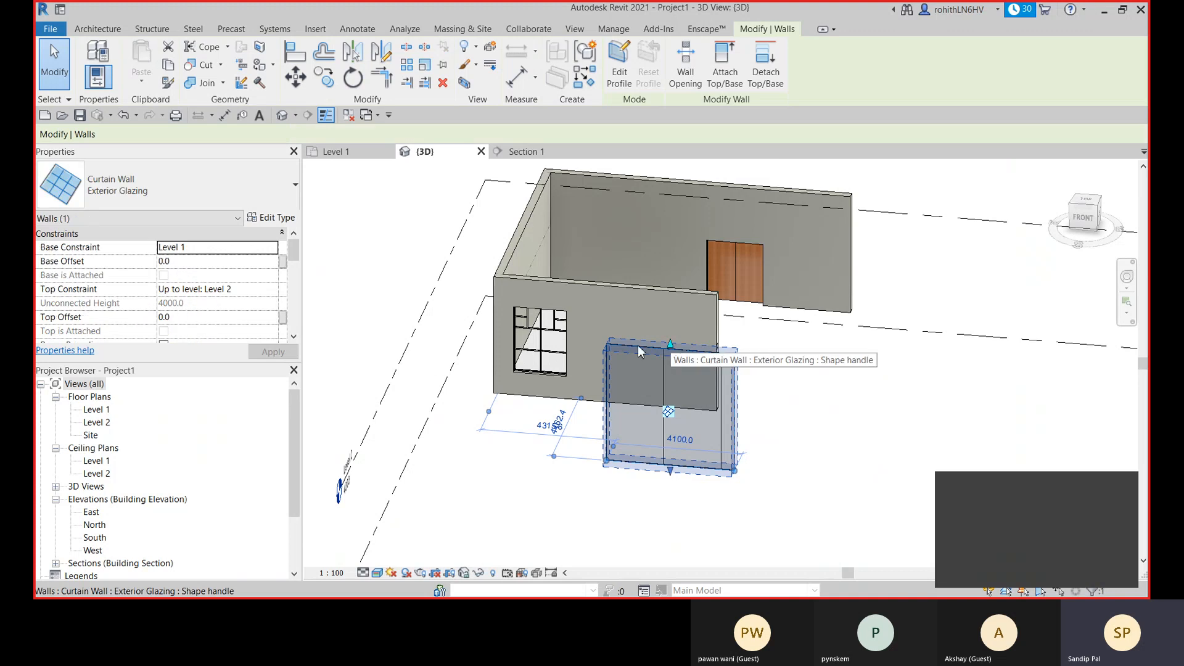
{"action": "left_click", "coordinate": [272, 289]}
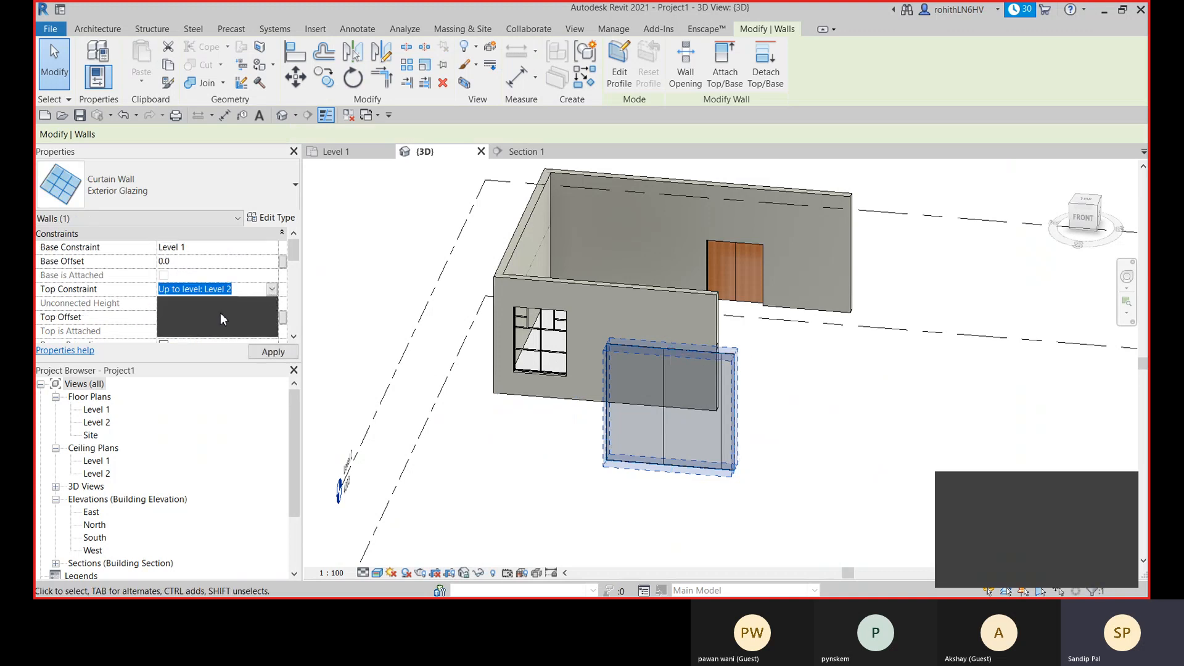
{"action": "left_click", "coordinate": [199, 310]}
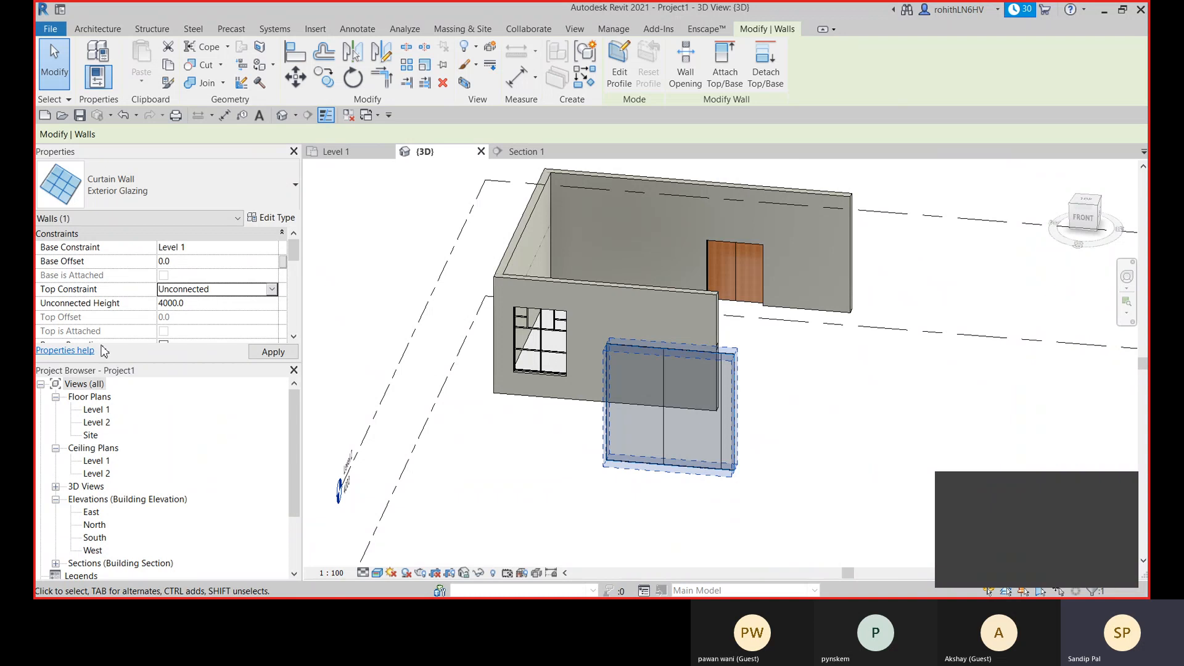
{"action": "left_click_drag", "start_coordinate": [668, 345], "coordinate": [672, 250]}
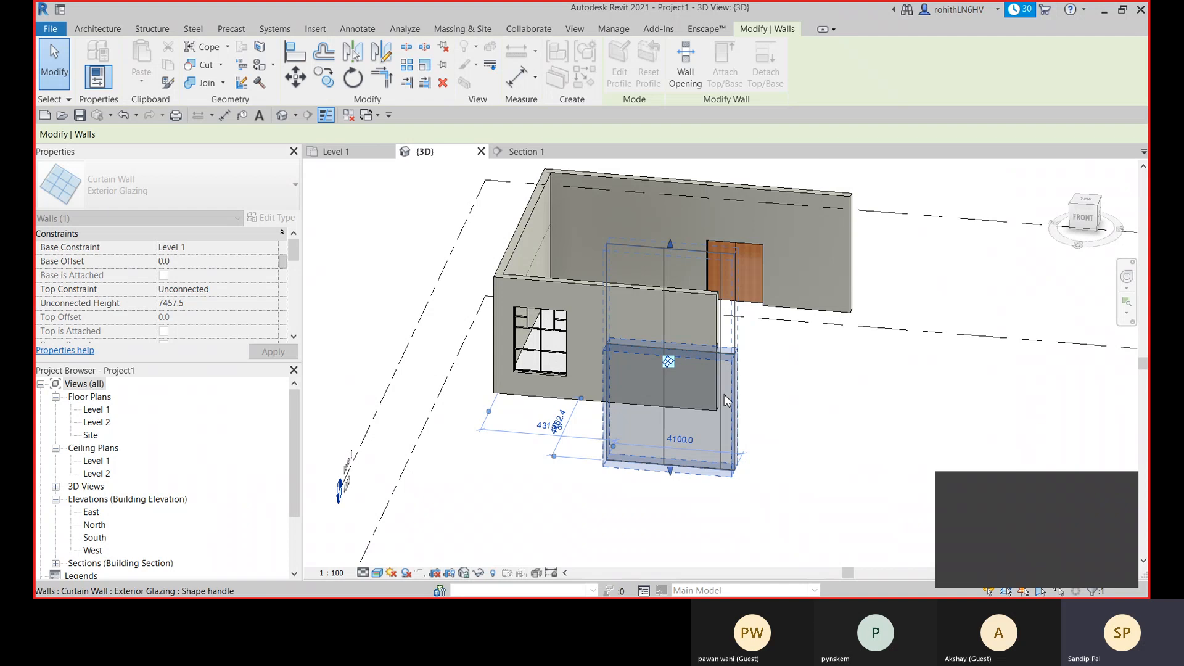
{"action": "scroll", "coordinate": [641, 361], "scroll_direction": "up", "scroll_amount": 1}
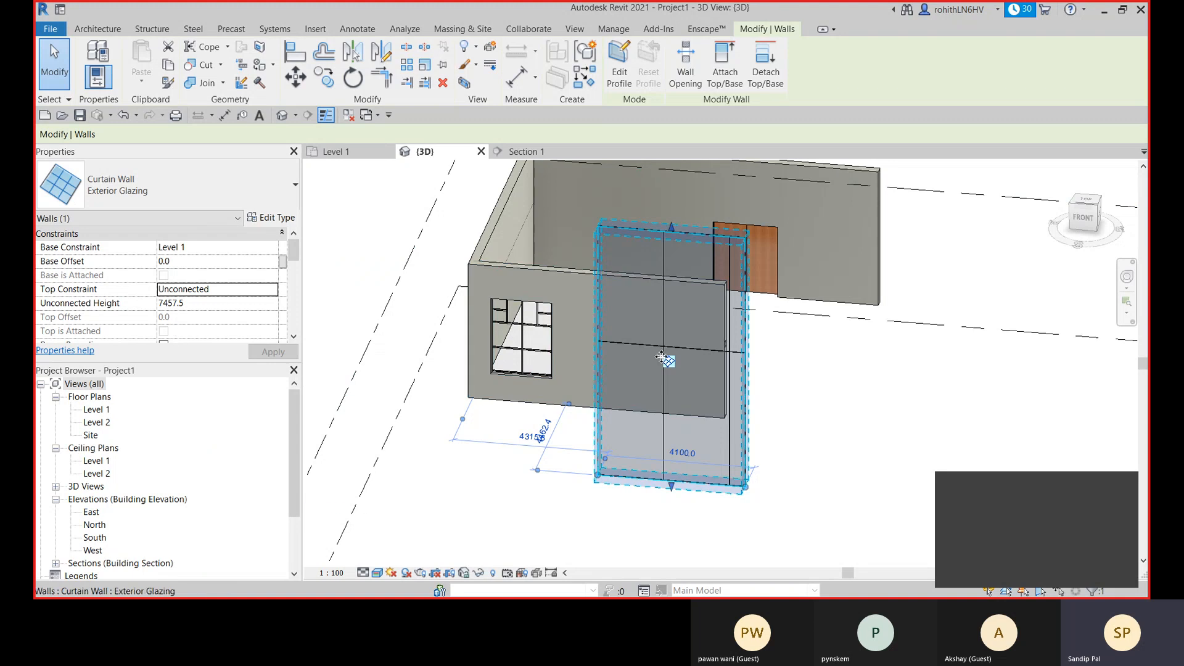
{"action": "key", "text": "Escape"}
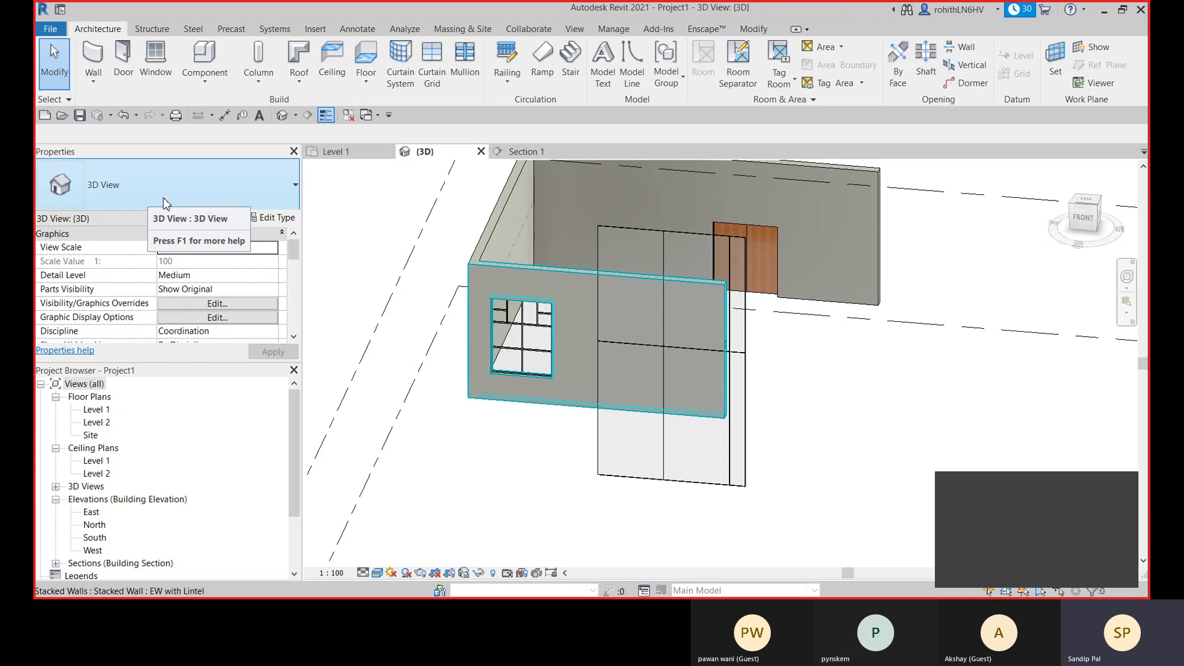
- Draw a straight Storefront curtain wall about 3600 mm long up to Level 2, in line with the Exterior Glazing wall
{"action": "key", "text": "w"}
{"action": "key", "text": "a"}
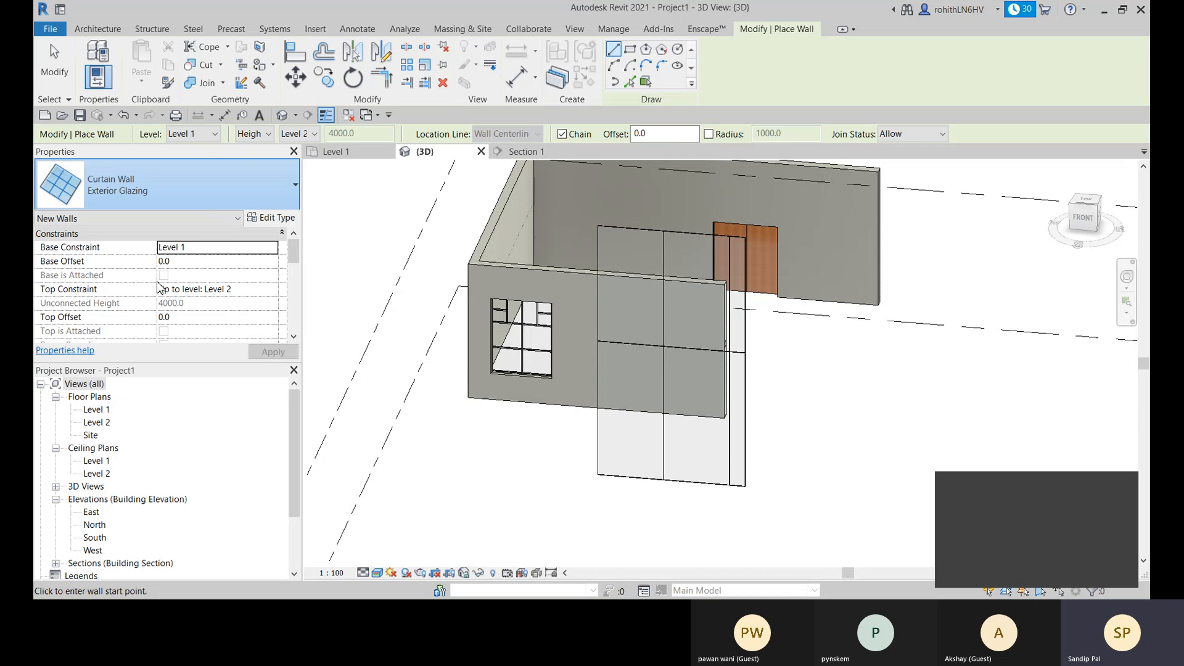
{"action": "left_click", "coordinate": [158, 287]}
{"action": "scroll", "coordinate": [566, 393], "scroll_direction": "down", "scroll_amount": 1}
{"action": "middle_click_drag", "start_coordinate": [623, 425], "coordinate": [572, 379]}
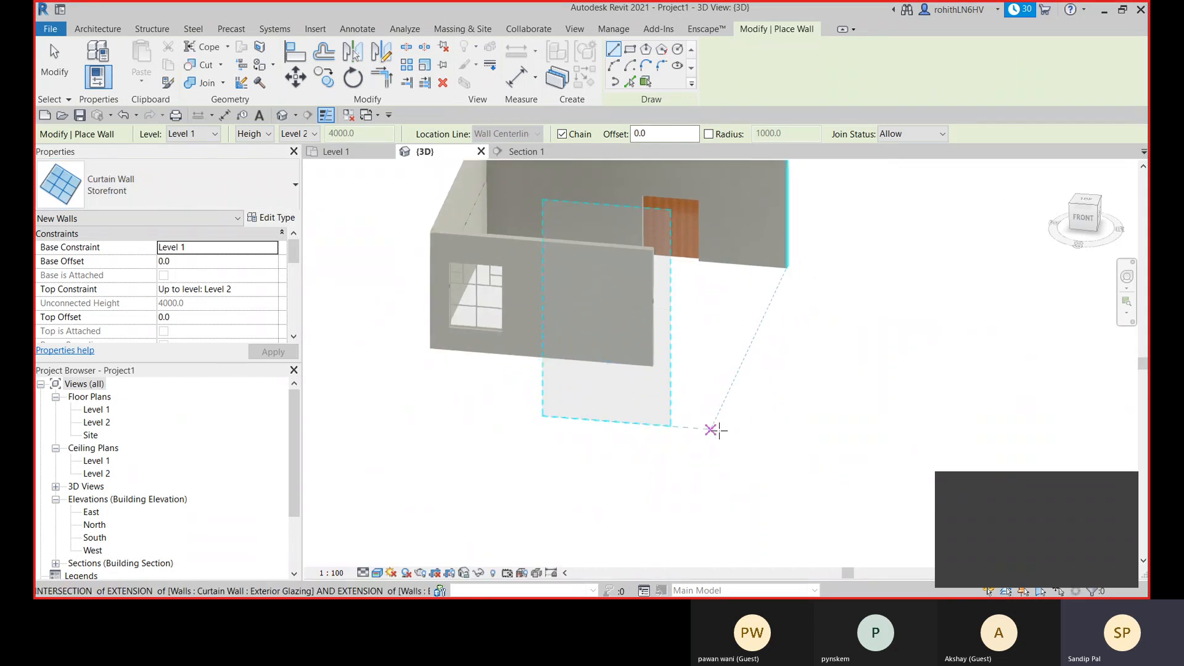
{"action": "left_click", "coordinate": [715, 430]}
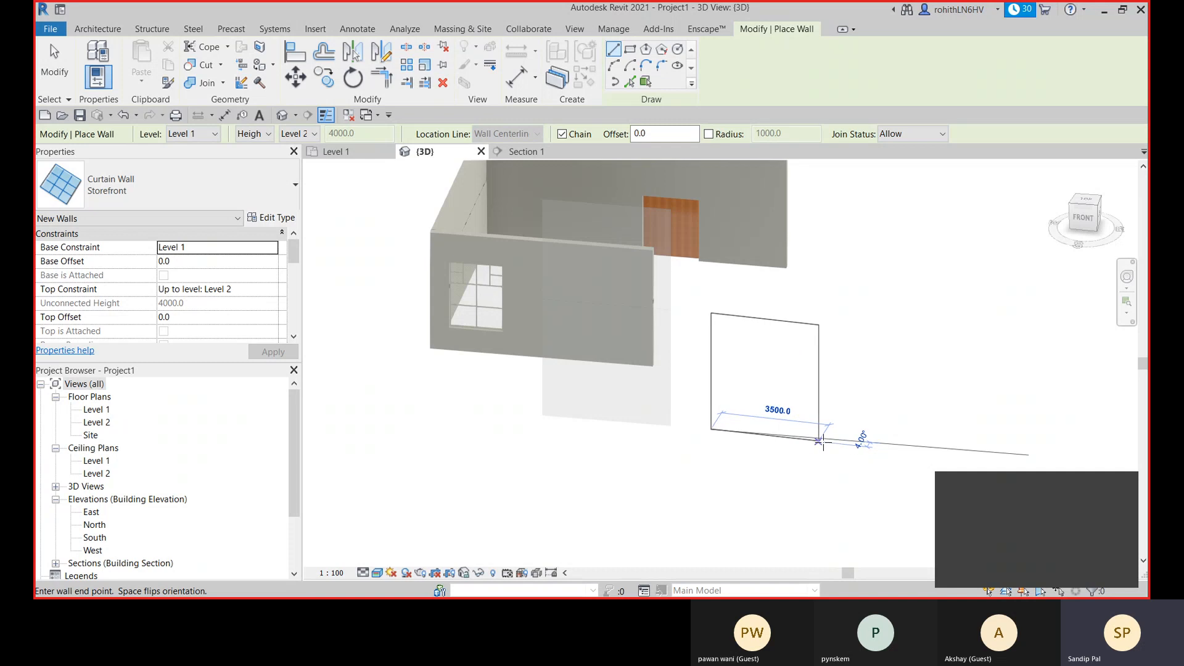
{"action": "left_click", "coordinate": [824, 440]}
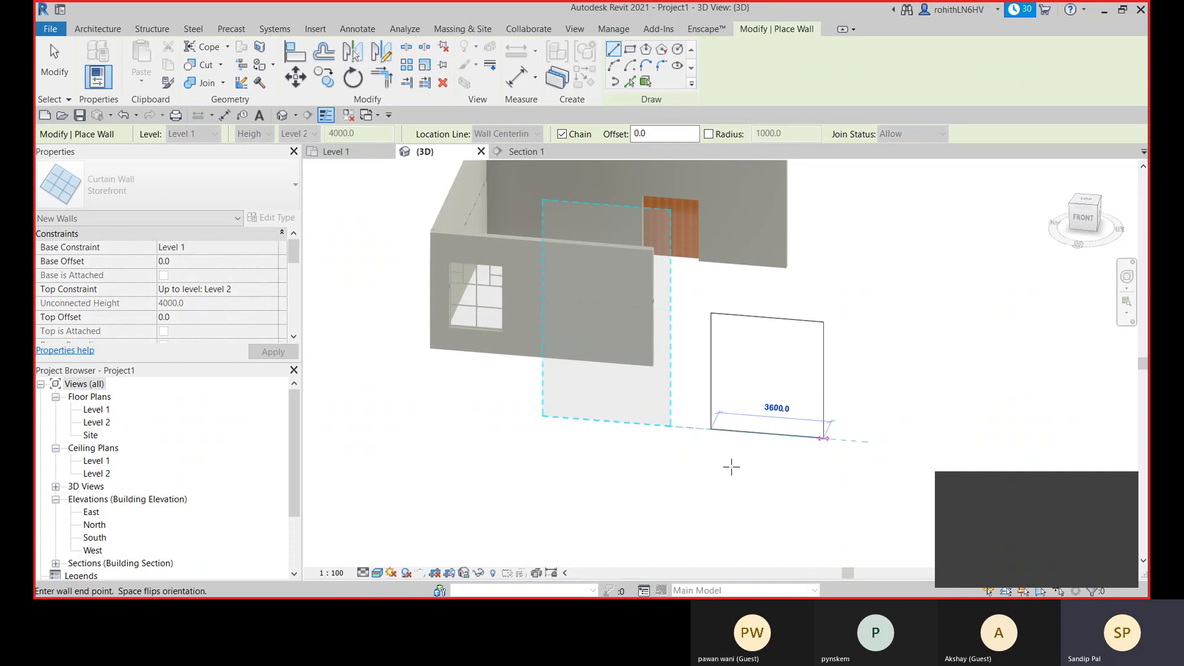
{"action": "key", "text": "Escape"}
{"action": "key", "text": "Escape"}
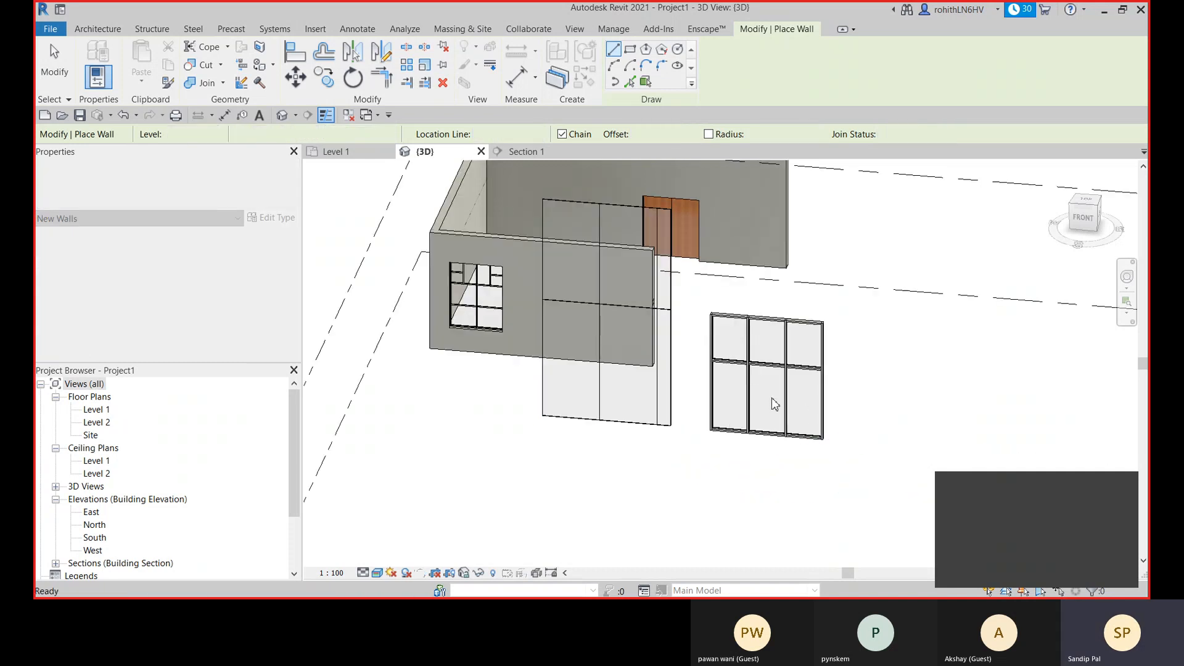
{"action": "scroll", "coordinate": [782, 393], "scroll_direction": "up", "scroll_amount": 3}
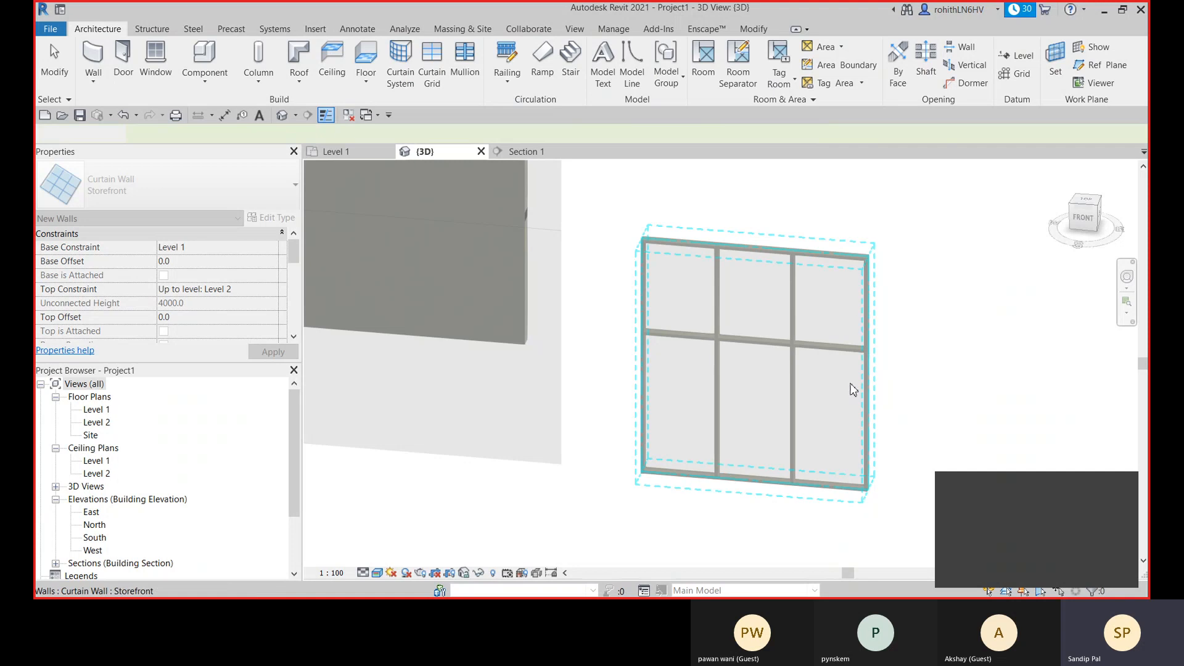
{"action": "key", "text": "Escape"}
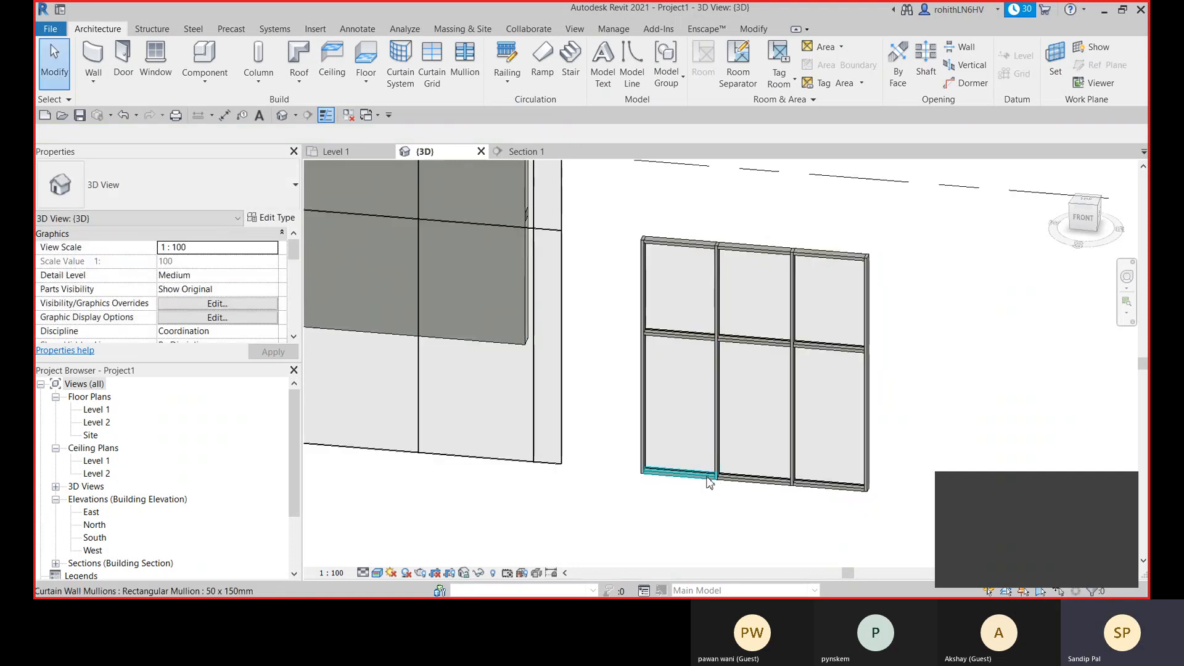
- Set both the vertical and horizontal grid layouts of the Storefront curtain wall type to Fixed Number
{"action": "left_click", "coordinate": [647, 331]}
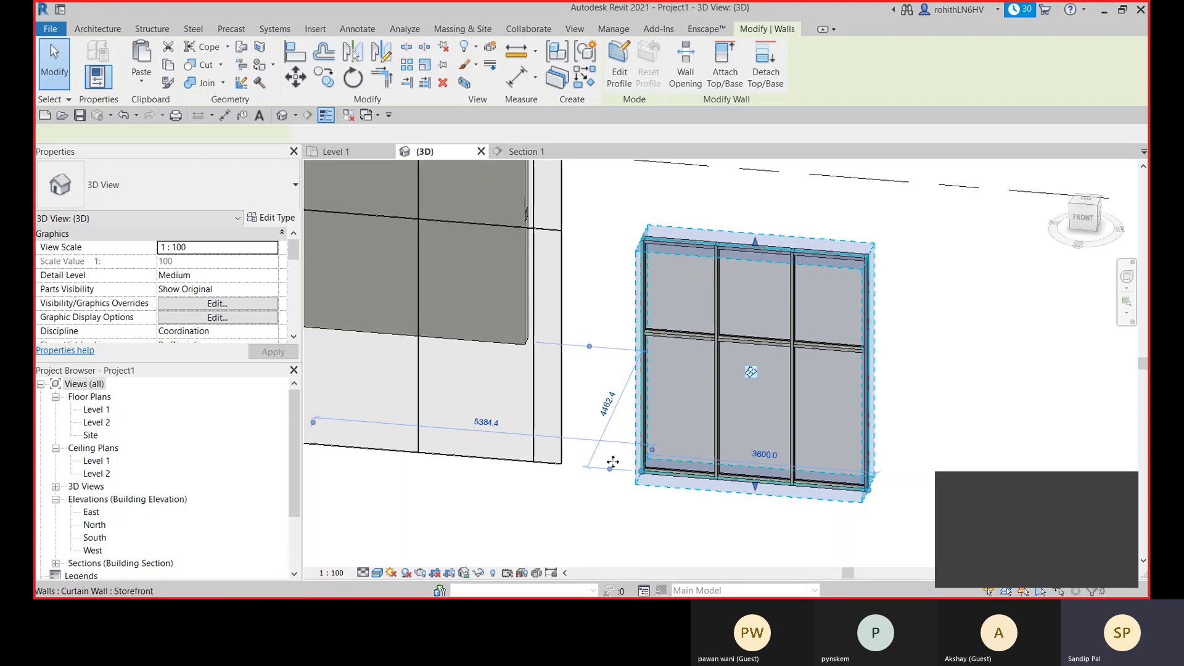
{"action": "middle_click_drag", "start_coordinate": [653, 464], "coordinate": [683, 461]}
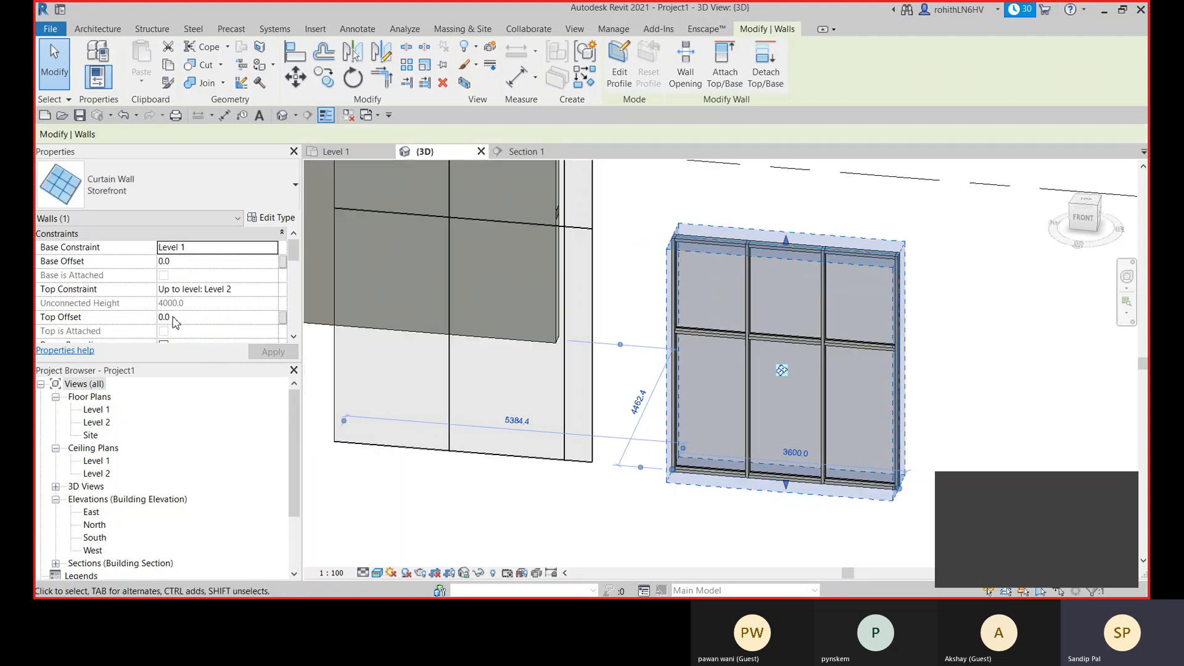
{"action": "scroll", "coordinate": [230, 300], "scroll_direction": "down", "scroll_amount": 3}
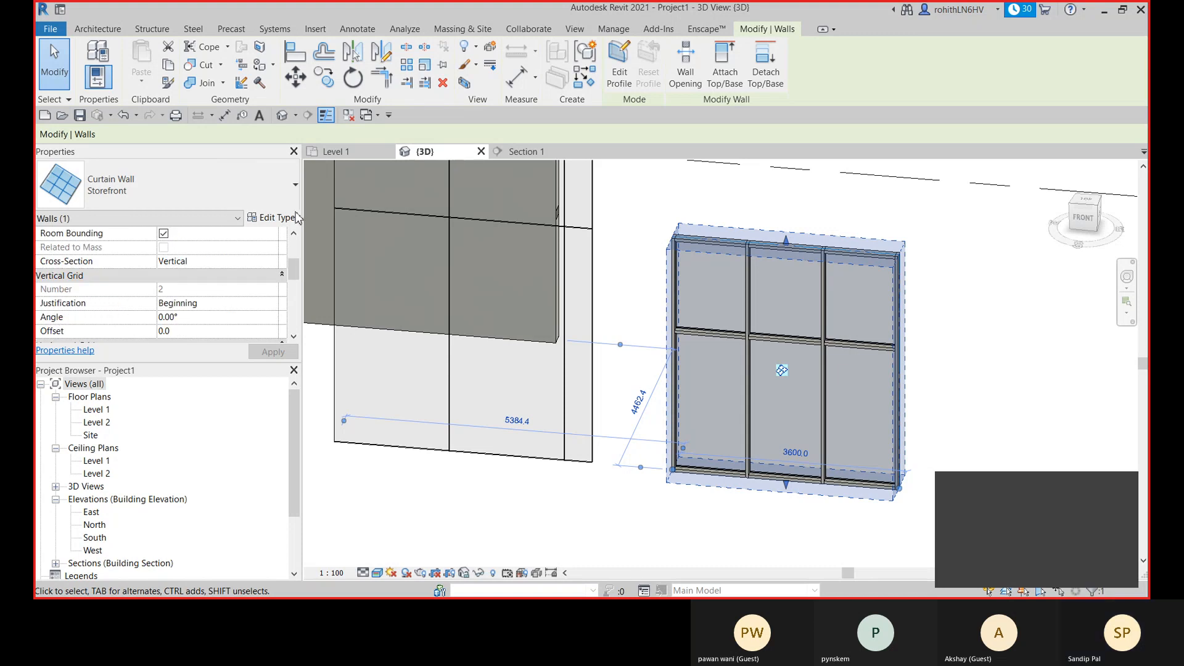
{"action": "left_click", "coordinate": [277, 219]}
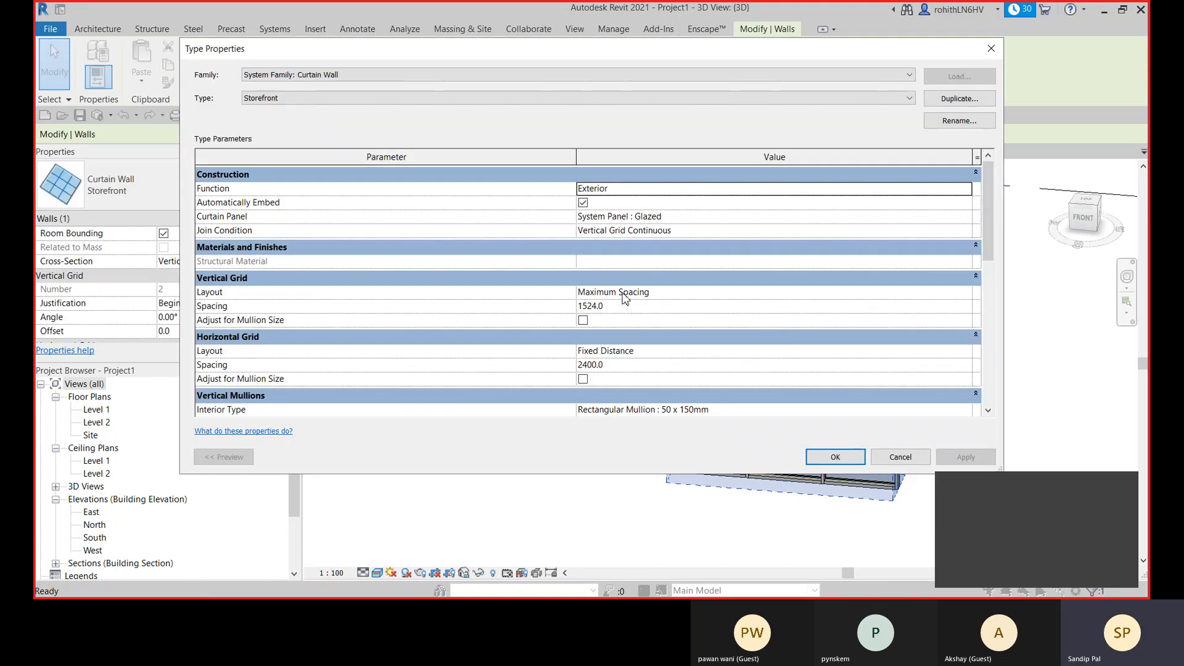
{"action": "left_click", "coordinate": [744, 296]}
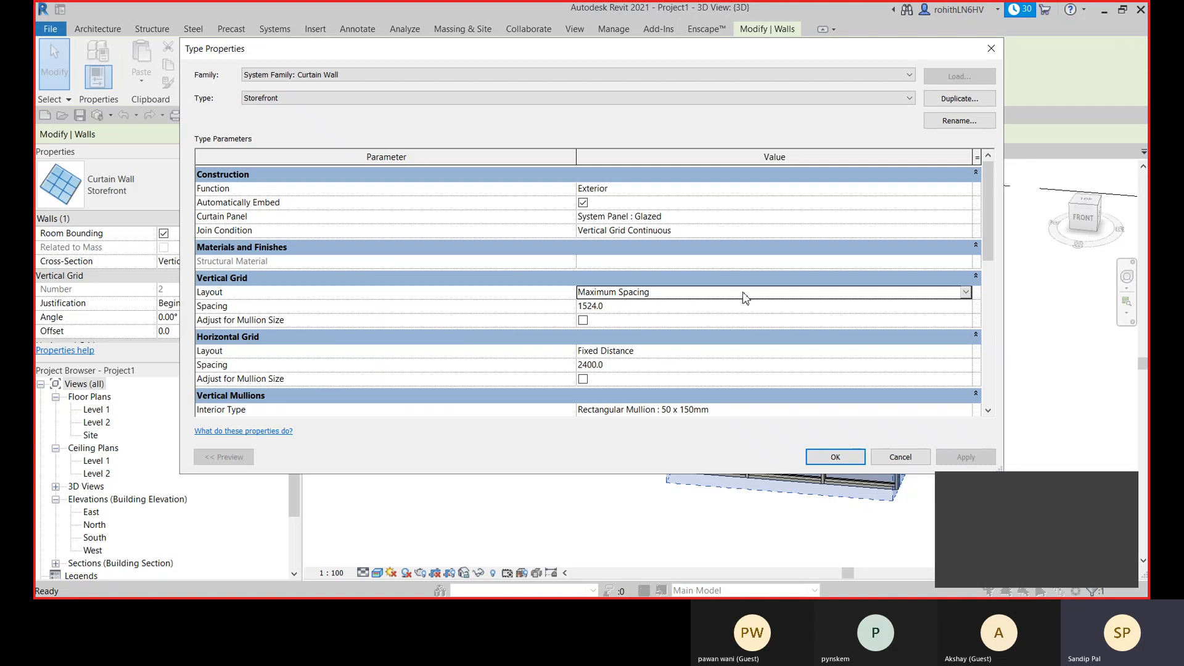
{"action": "left_click", "coordinate": [965, 293]}
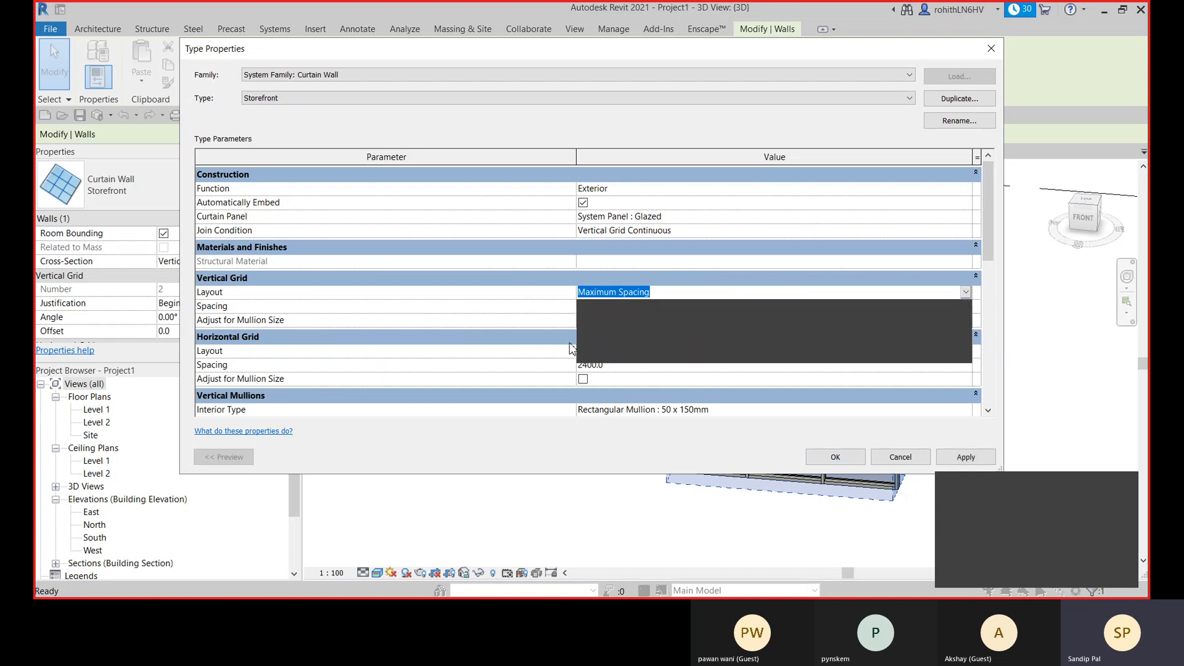
{"action": "left_click", "coordinate": [602, 336]}
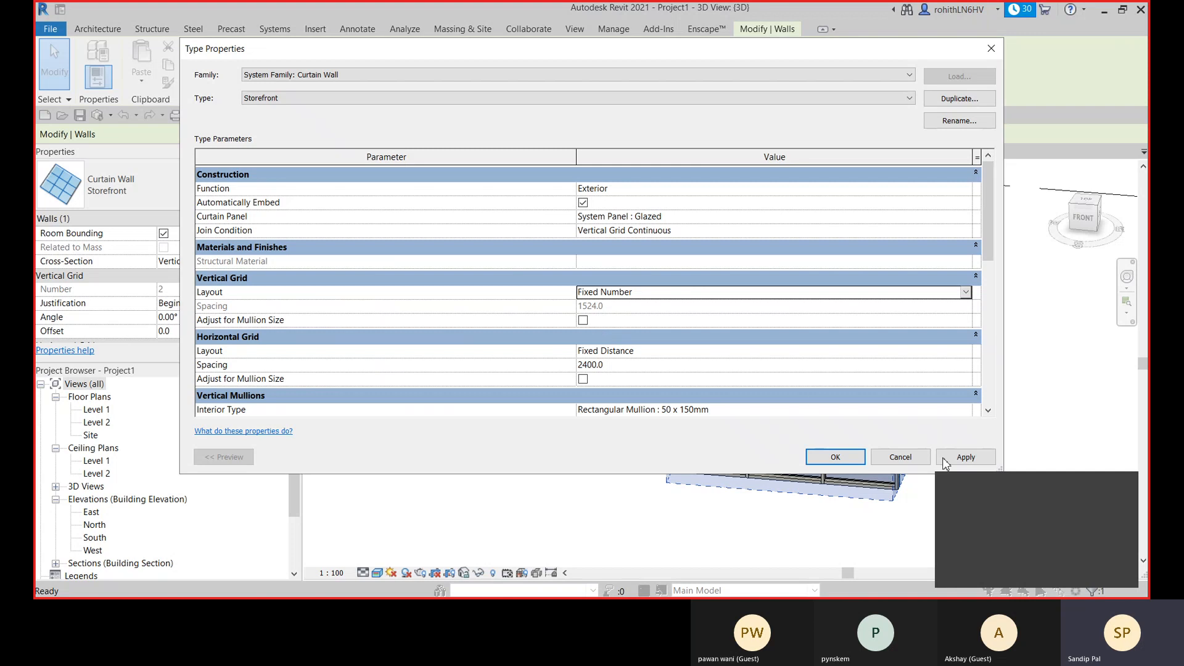
{"action": "left_click", "coordinate": [968, 352]}
{"action": "left_click", "coordinate": [965, 351]}
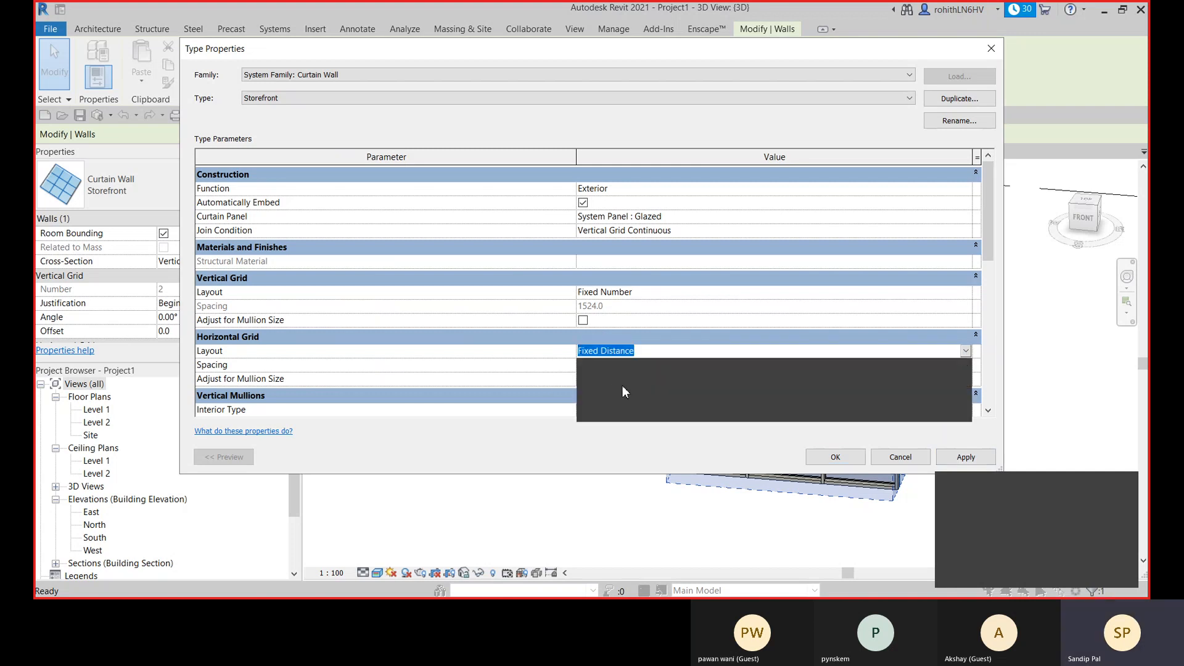
{"action": "left_click", "coordinate": [642, 395]}
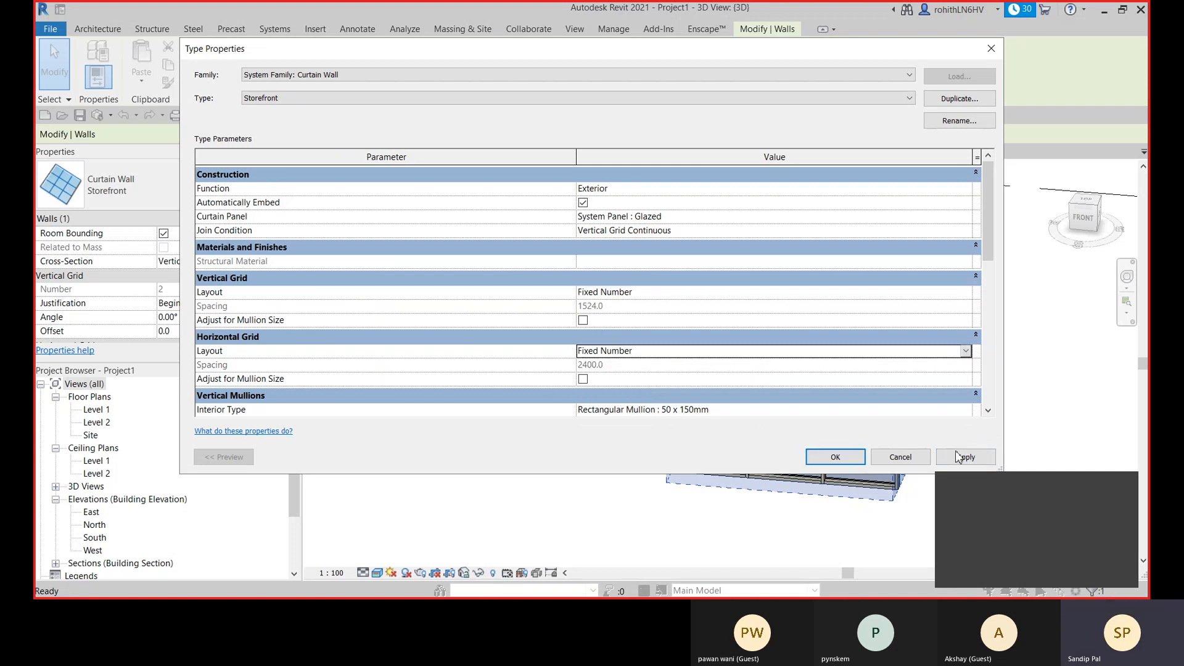
{"action": "left_click", "coordinate": [965, 459]}
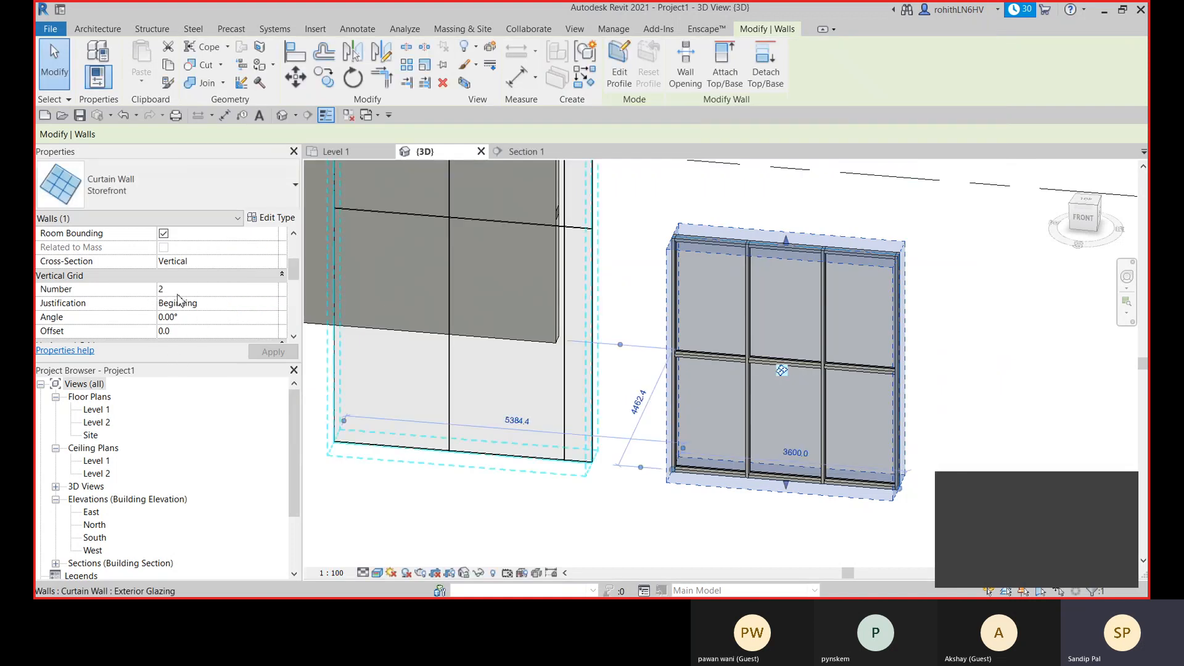
- Set the Storefront wall's vertical grid number to 3
{"action": "left_click", "coordinate": [180, 289]}
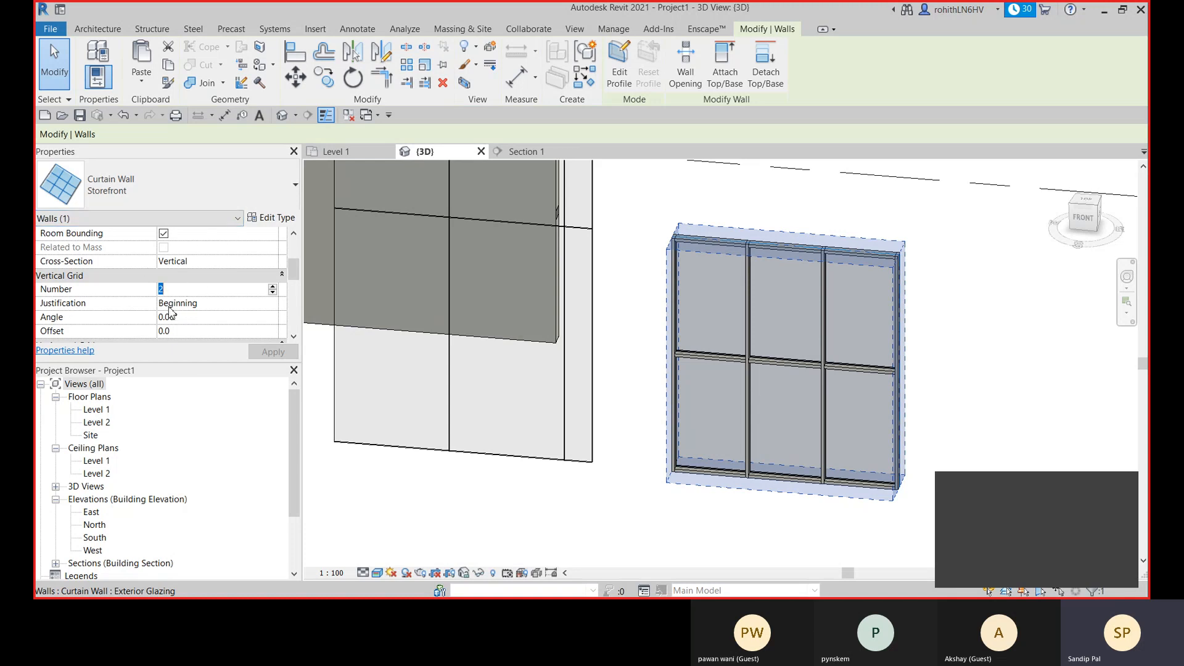
{"action": "type", "text": "3"}
{"action": "left_click", "coordinate": [190, 331]}
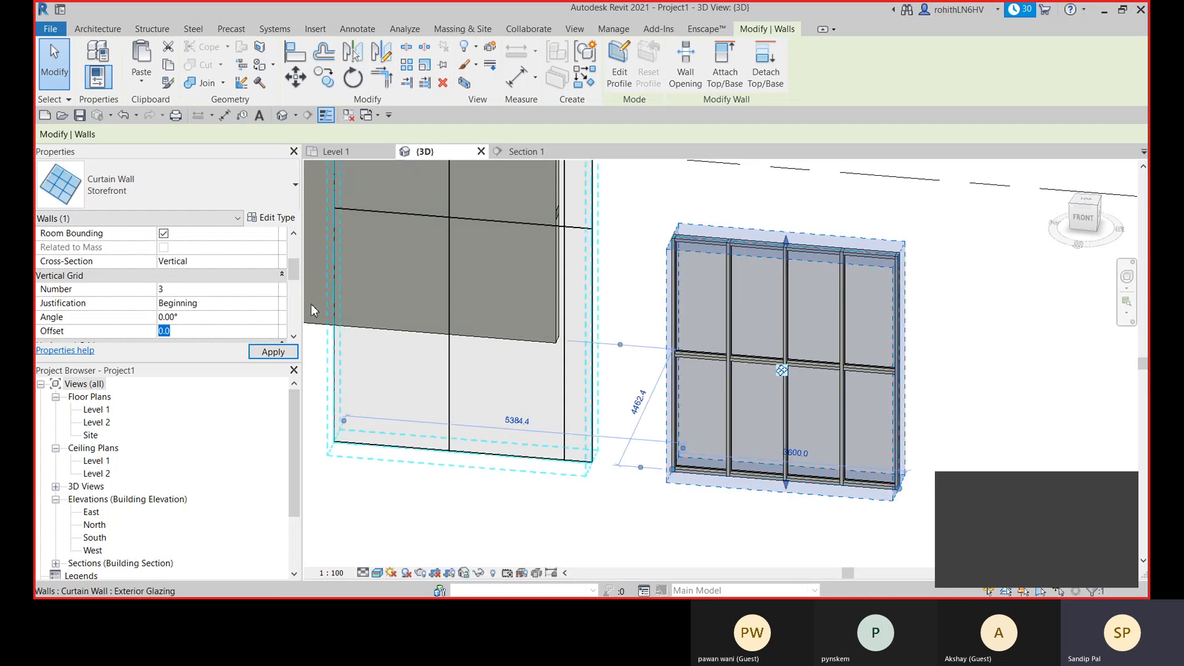
- Set the Storefront wall's horizontal grid number to 2
{"action": "scroll", "coordinate": [199, 310], "scroll_direction": "down", "scroll_amount": 2}
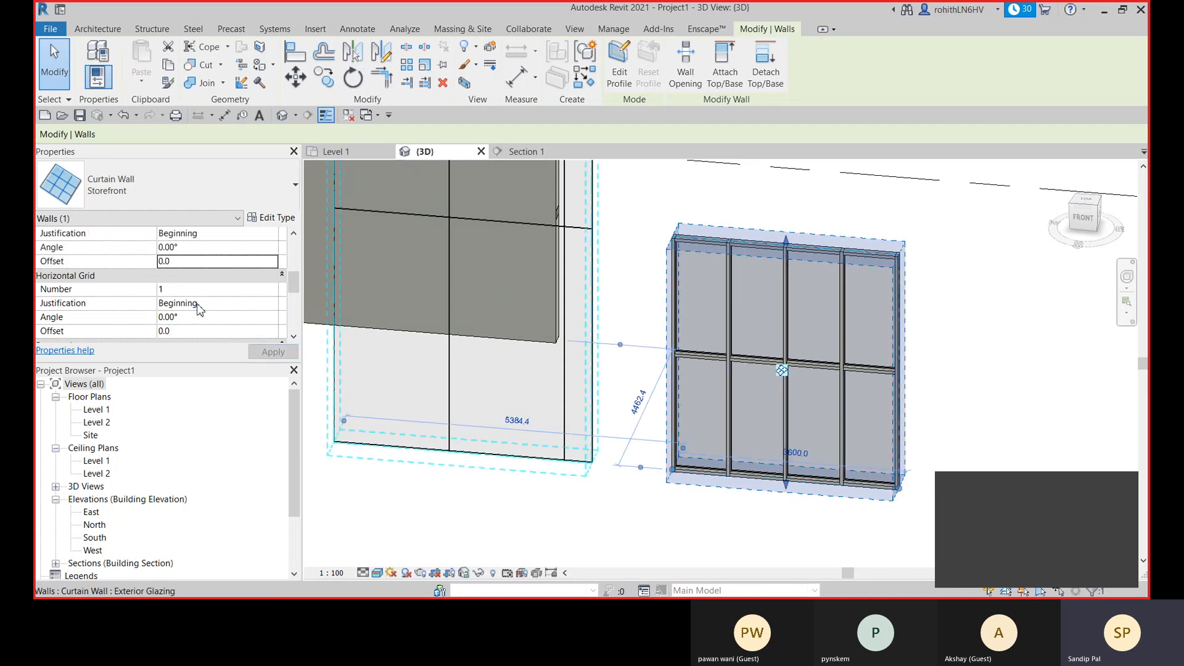
{"action": "left_click", "coordinate": [171, 290]}
{"action": "left_click_drag", "start_coordinate": [173, 291], "coordinate": [154, 291]}
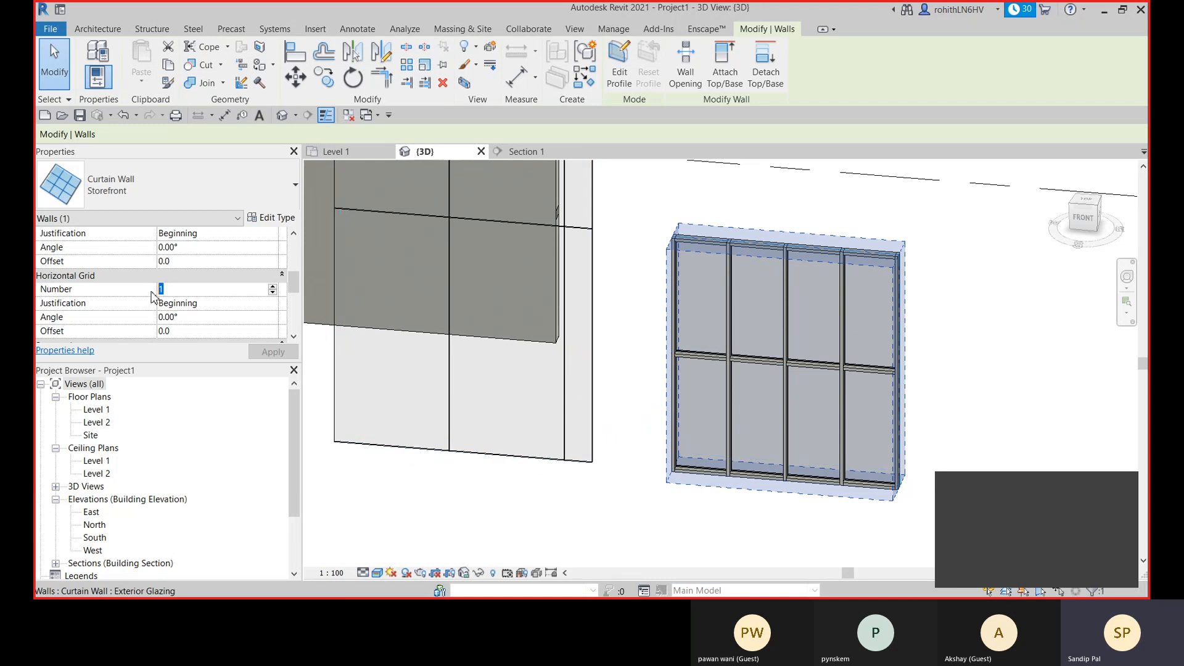
{"action": "type", "text": "2"}
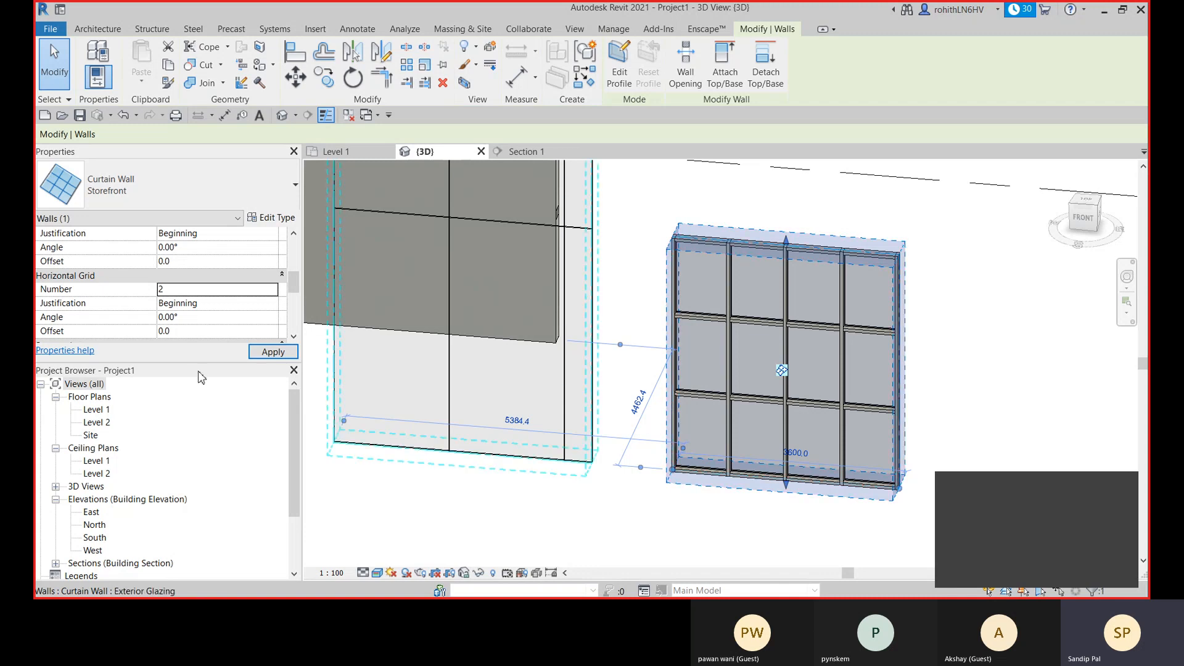
- Set the Storefront wall's horizontal grid number back to 1
{"action": "left_click", "coordinate": [194, 290]}
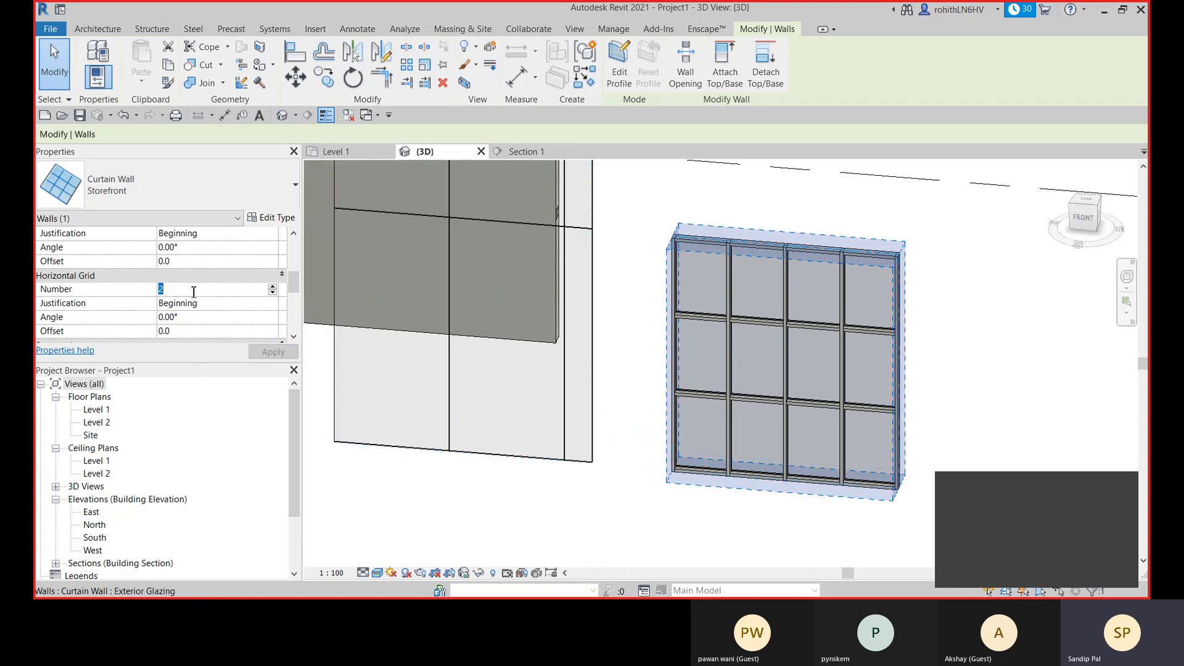
{"action": "type", "text": "1"}
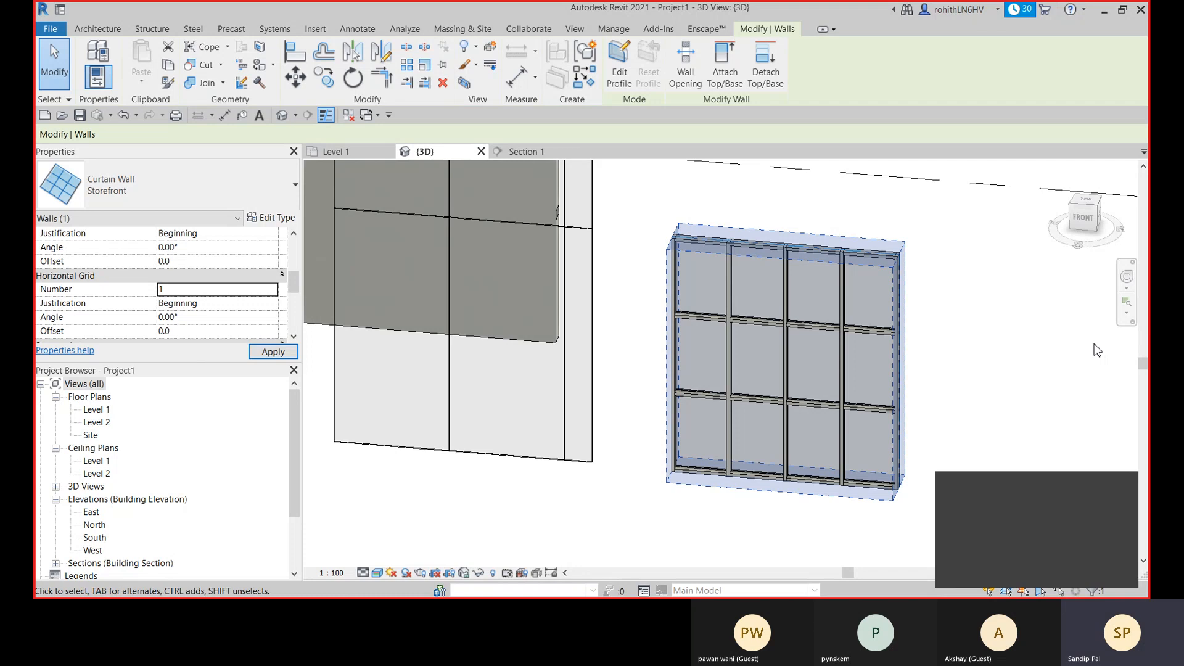
{"action": "middle_click_drag", "start_coordinate": [1011, 378], "coordinate": [960, 333]}
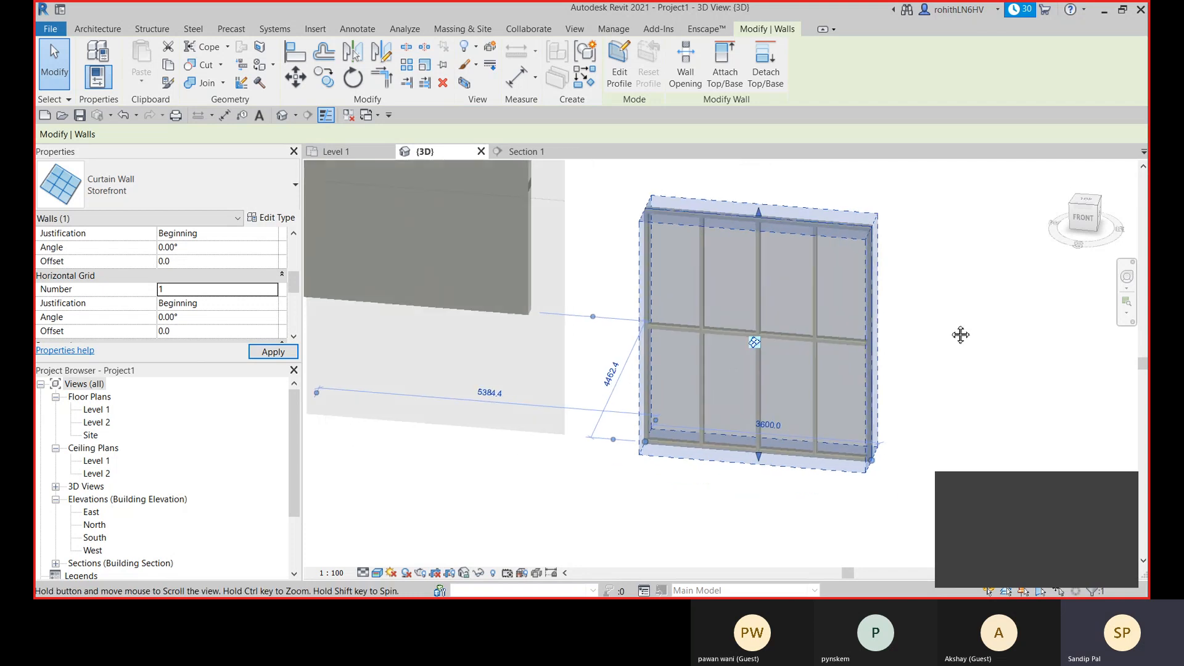
- Examine the joints where vertical and horizontal mullions meet on the Storefront curtain wall
{"action": "scroll", "coordinate": [731, 362], "scroll_direction": "up", "scroll_amount": 2}
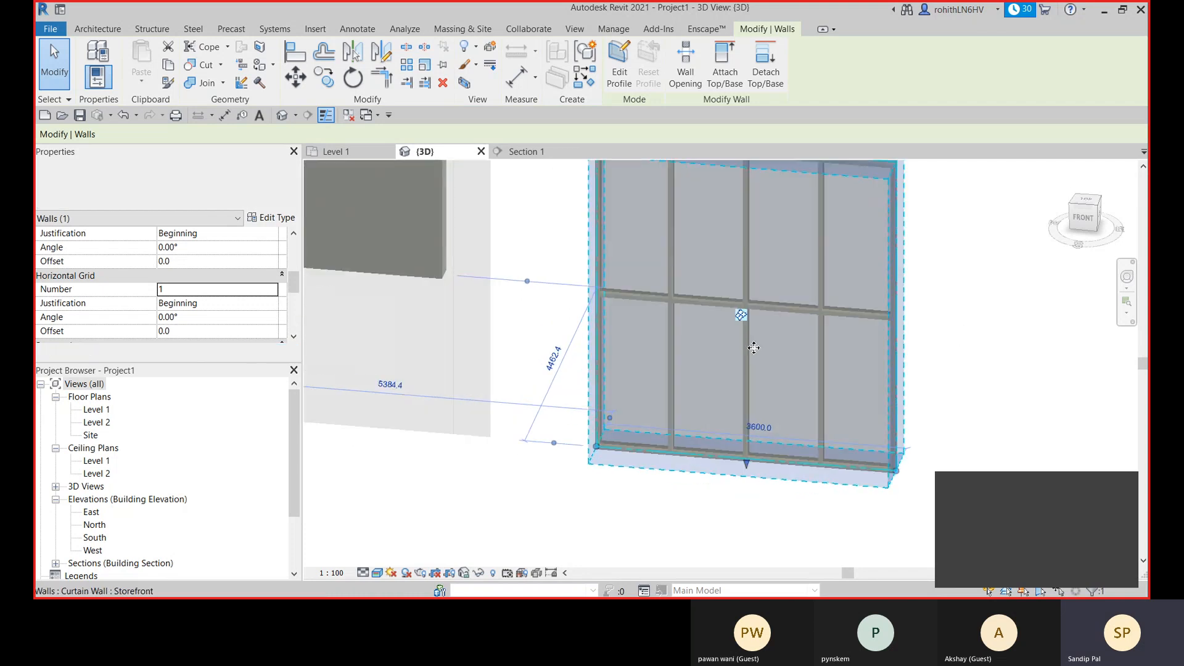
{"action": "middle_click_drag", "start_coordinate": [672, 480], "coordinate": [627, 528]}
{"action": "scroll", "coordinate": [626, 529], "scroll_direction": "up", "scroll_amount": 3}
{"action": "left_click", "coordinate": [626, 528]}
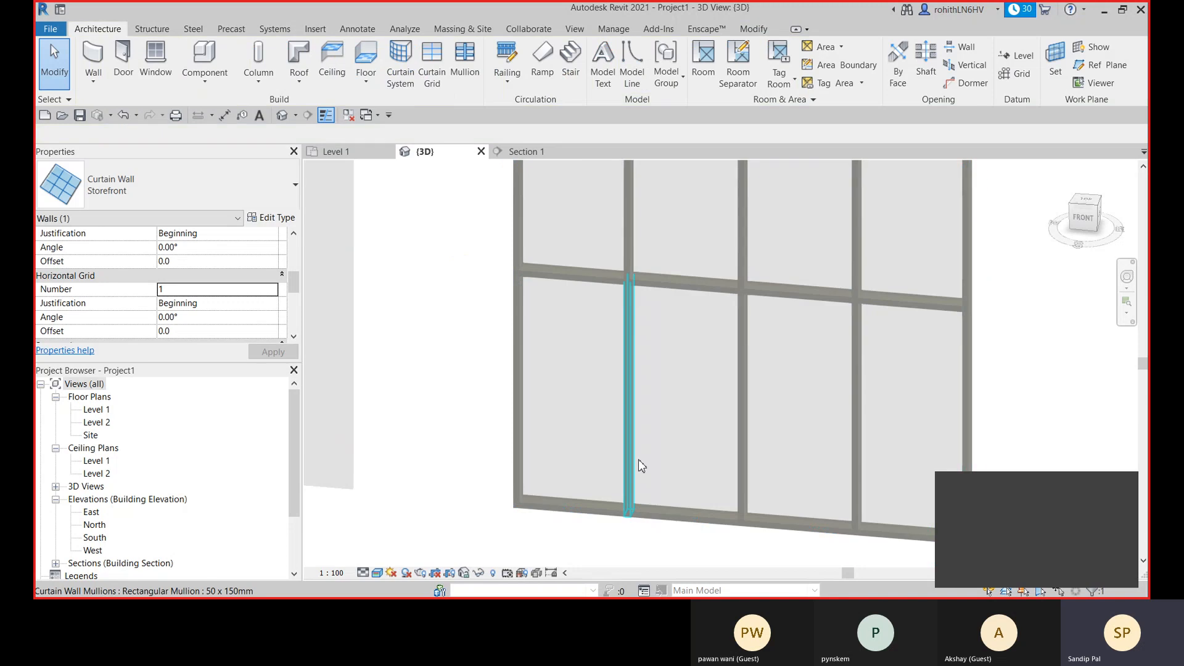
{"action": "scroll", "coordinate": [637, 287], "scroll_direction": "up", "scroll_amount": 2}
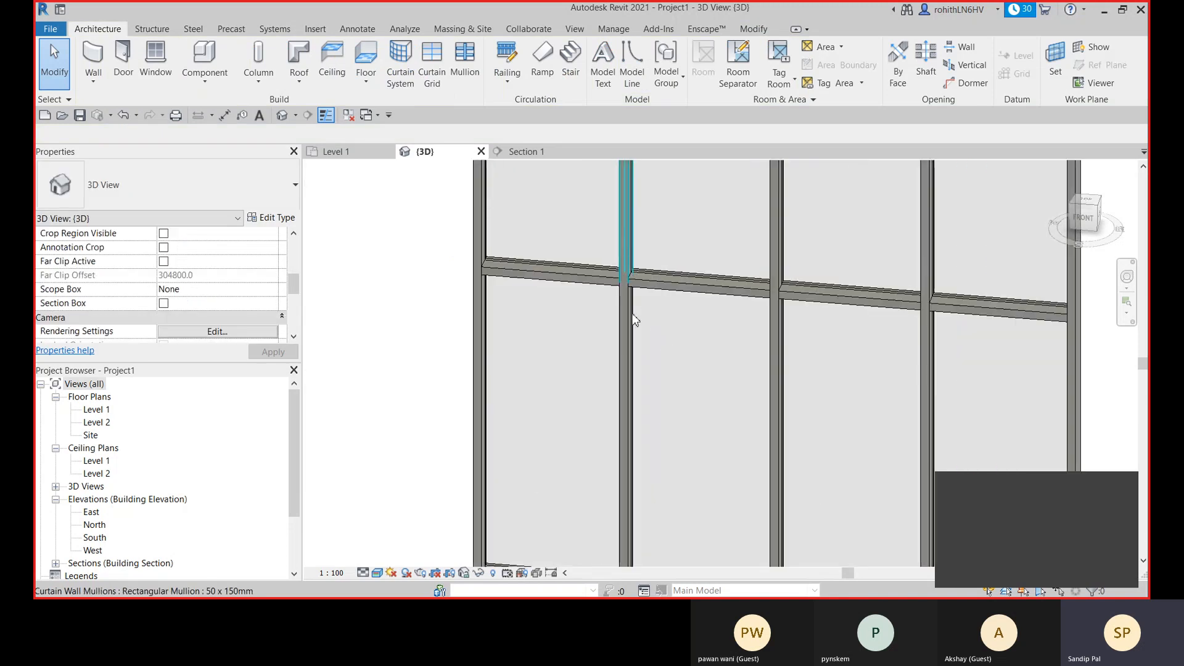
{"action": "scroll", "coordinate": [791, 327], "scroll_direction": "down", "scroll_amount": 3}
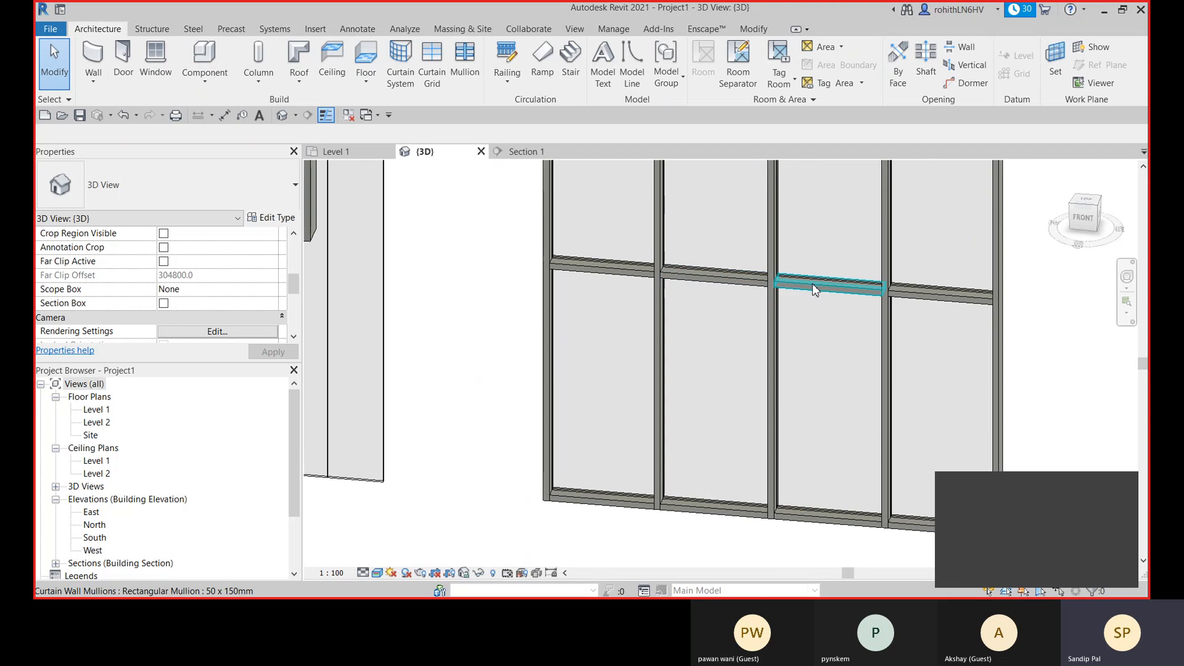
- Unpin the middle horizontal mullion in the second bay of the Storefront wall and check the pin of its neighbour in the third bay
{"action": "scroll", "coordinate": [812, 283], "scroll_direction": "up", "scroll_amount": 2}
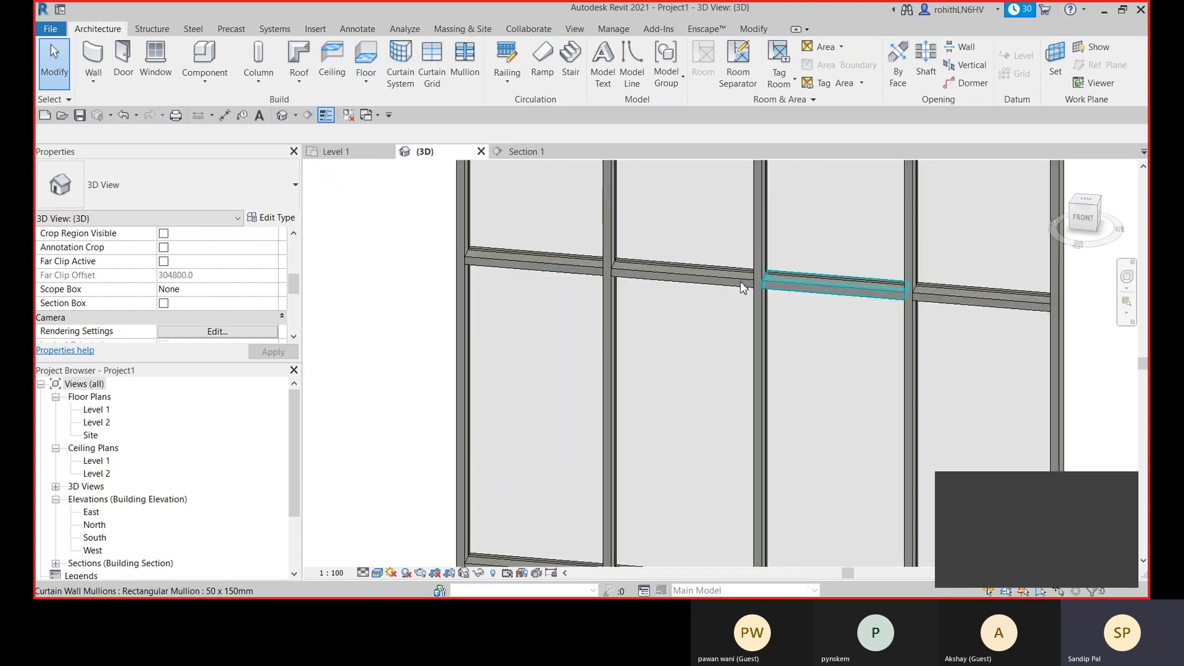
{"action": "scroll", "coordinate": [758, 283], "scroll_direction": "up", "scroll_amount": 2}
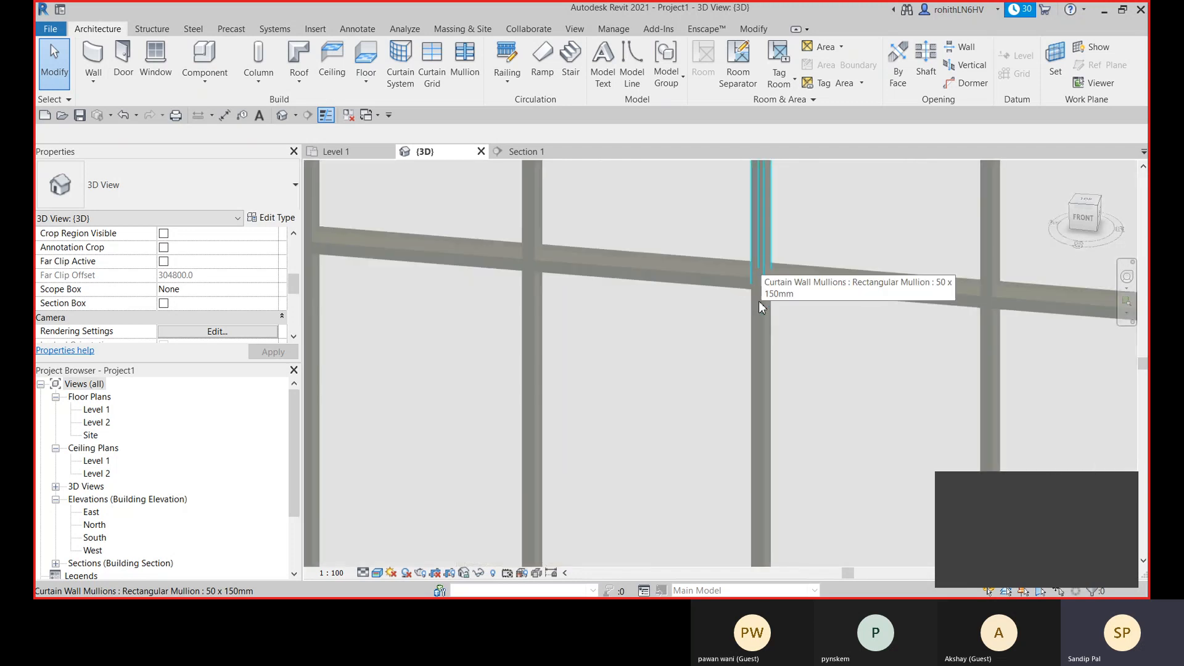
{"action": "left_click", "coordinate": [721, 280]}
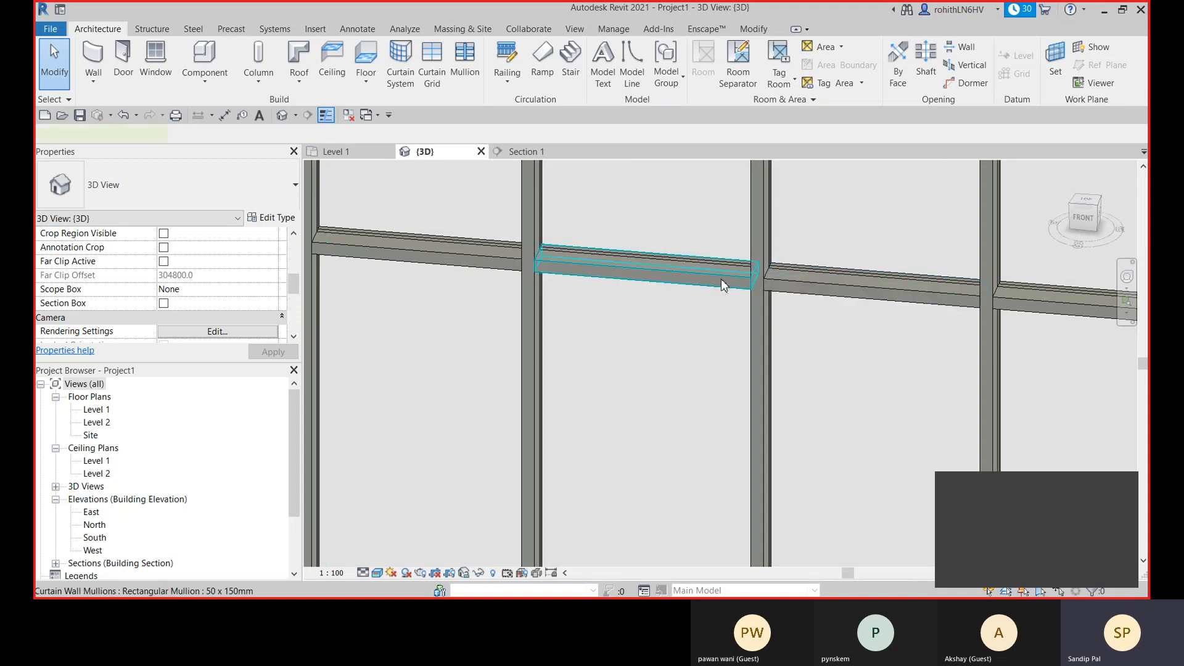
{"action": "left_click", "coordinate": [676, 239]}
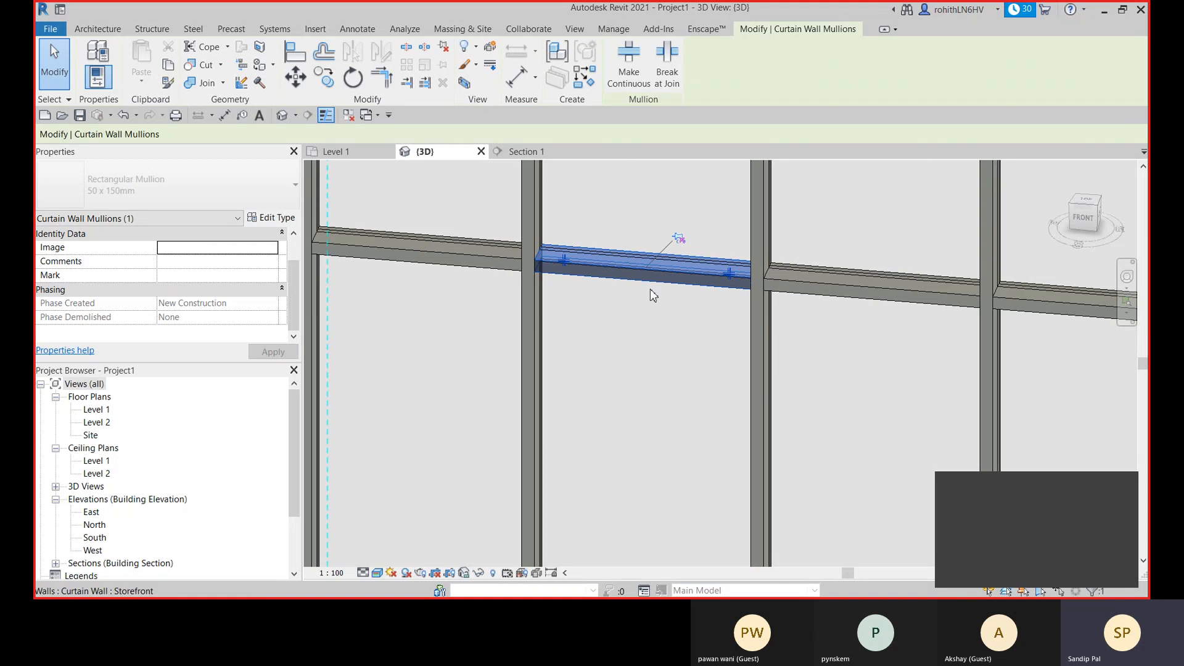
{"action": "left_click", "coordinate": [850, 289]}
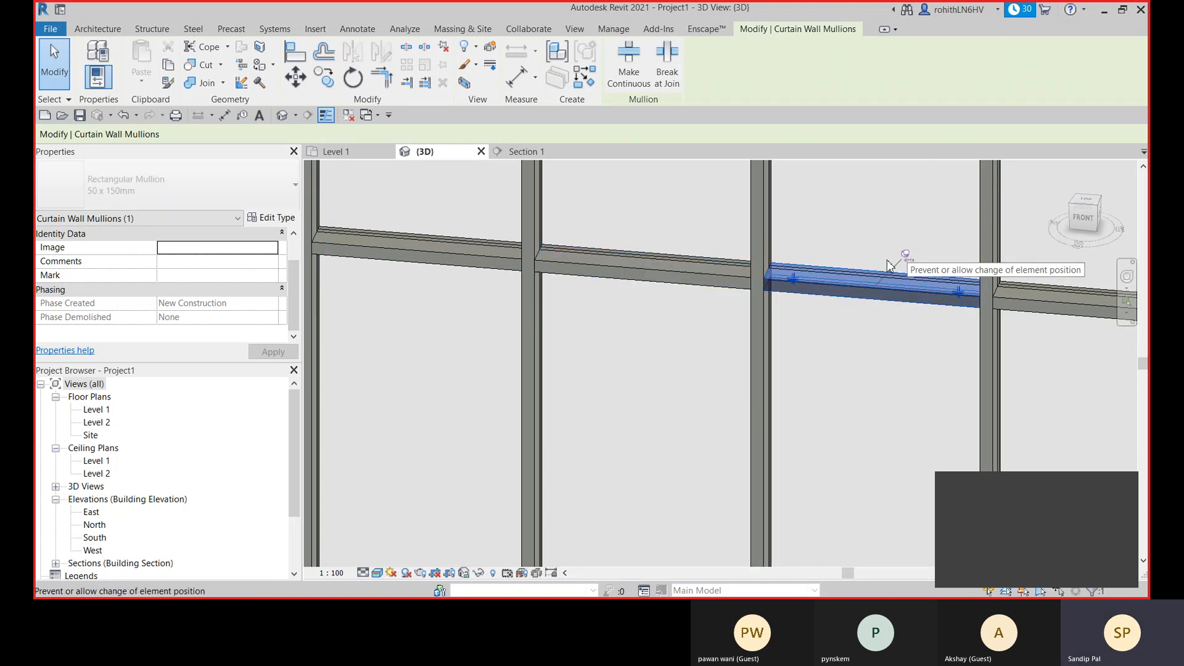
{"action": "left_click", "coordinate": [674, 282]}
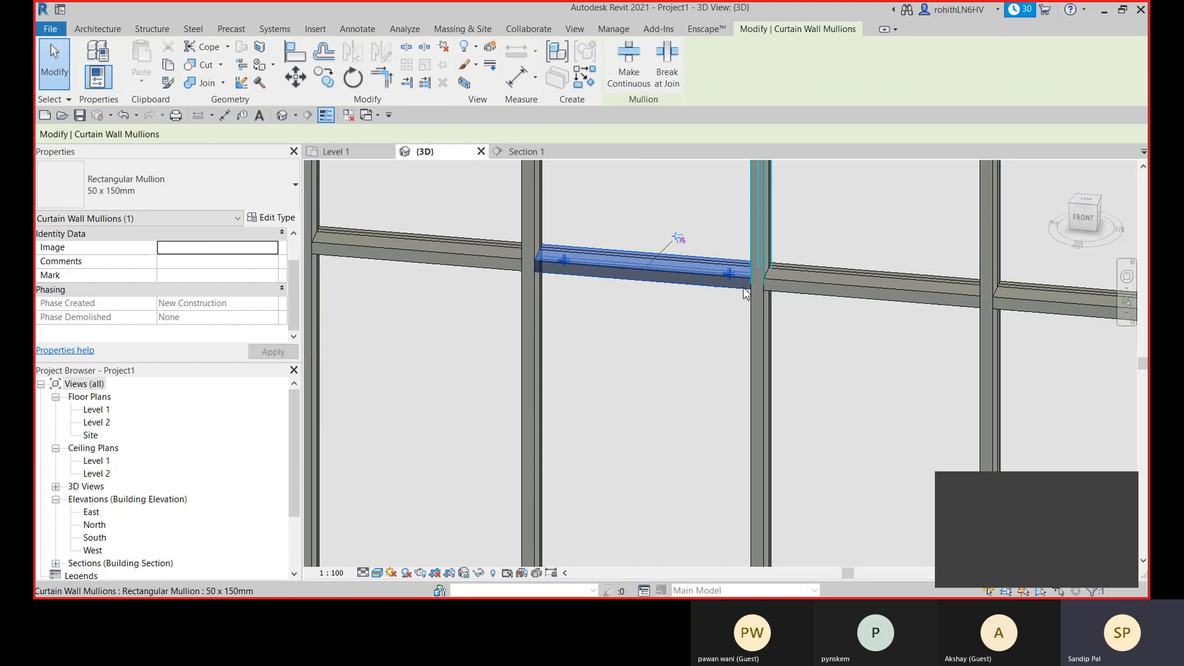
- Make the unpinned second-bay horizontal mullion continuous where it meets the vertical mullions
{"action": "left_click", "coordinate": [630, 58]}
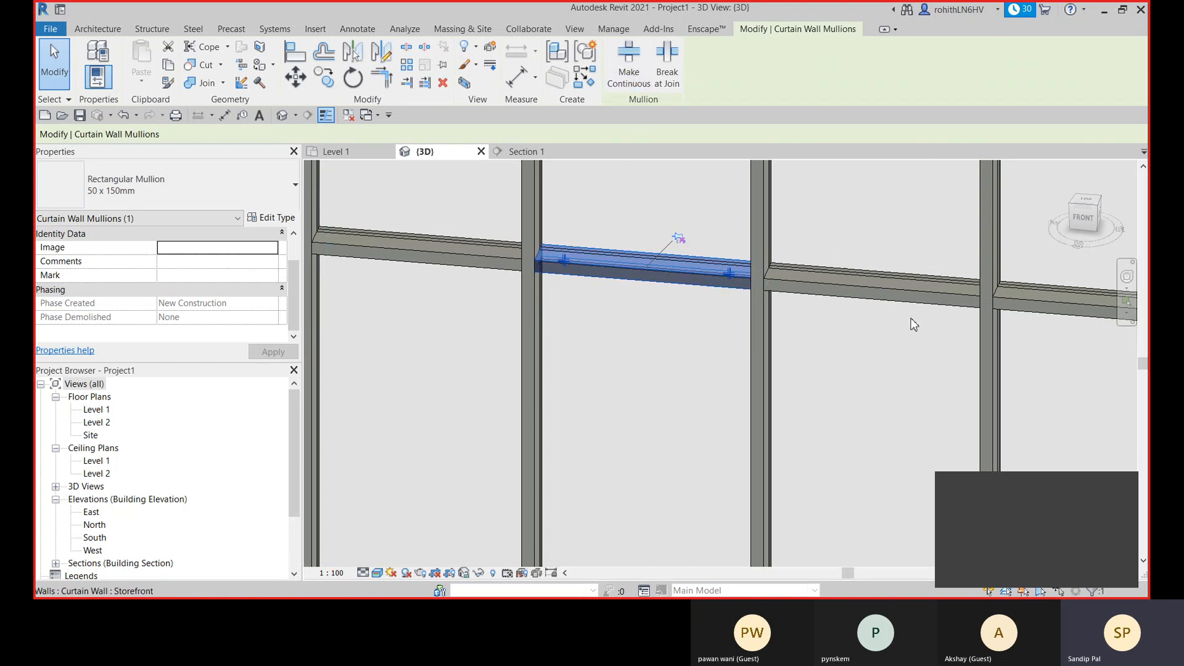
{"action": "scroll", "coordinate": [755, 274], "scroll_direction": "up", "scroll_amount": 2}
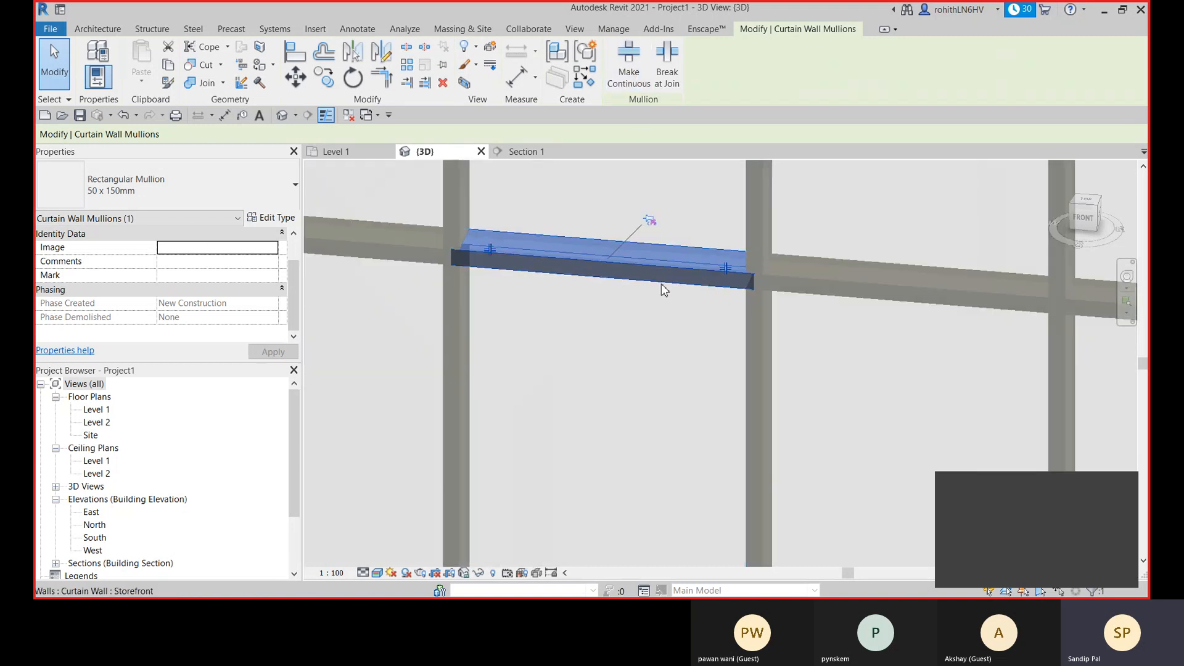
{"action": "scroll", "coordinate": [718, 267], "scroll_direction": "down", "scroll_amount": 3}
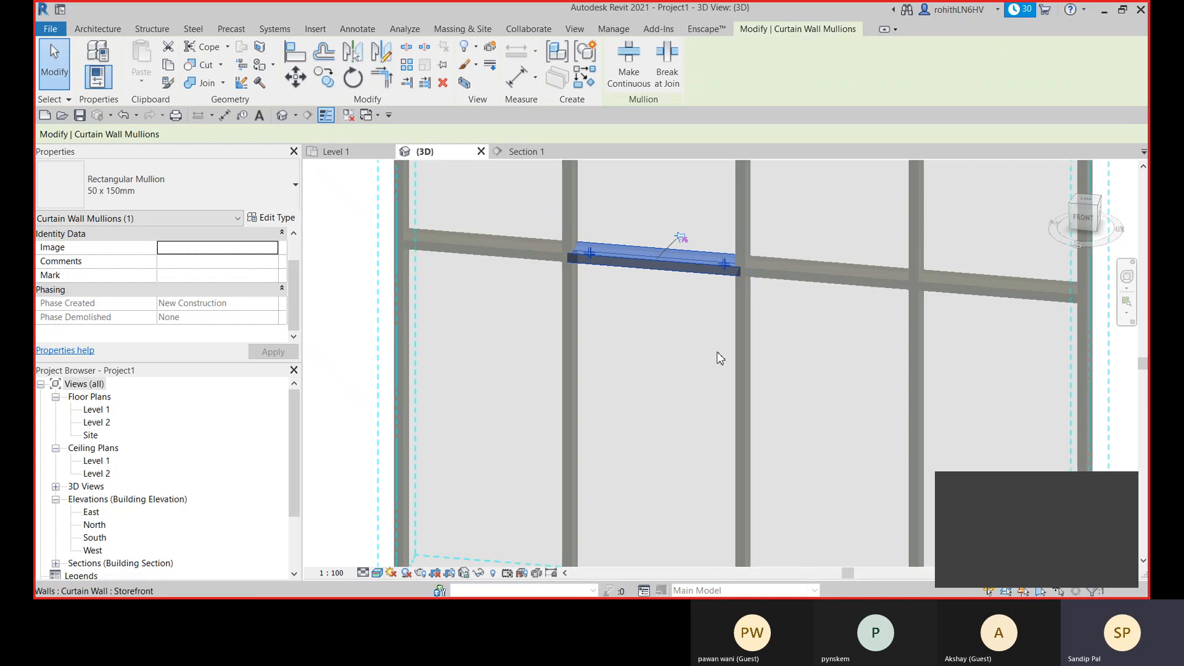
{"action": "left_click", "coordinate": [337, 315]}
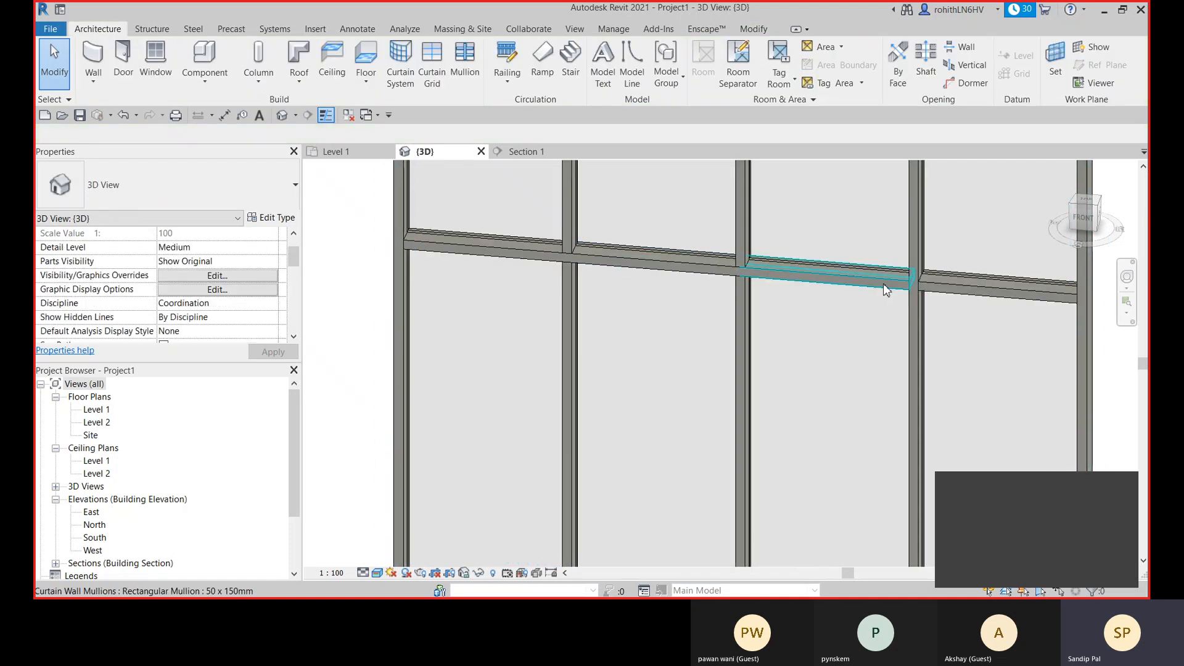
- Examine the joins of the third-bay horizontal mullion with the vertical mullions beside it
{"action": "left_click", "coordinate": [838, 285]}
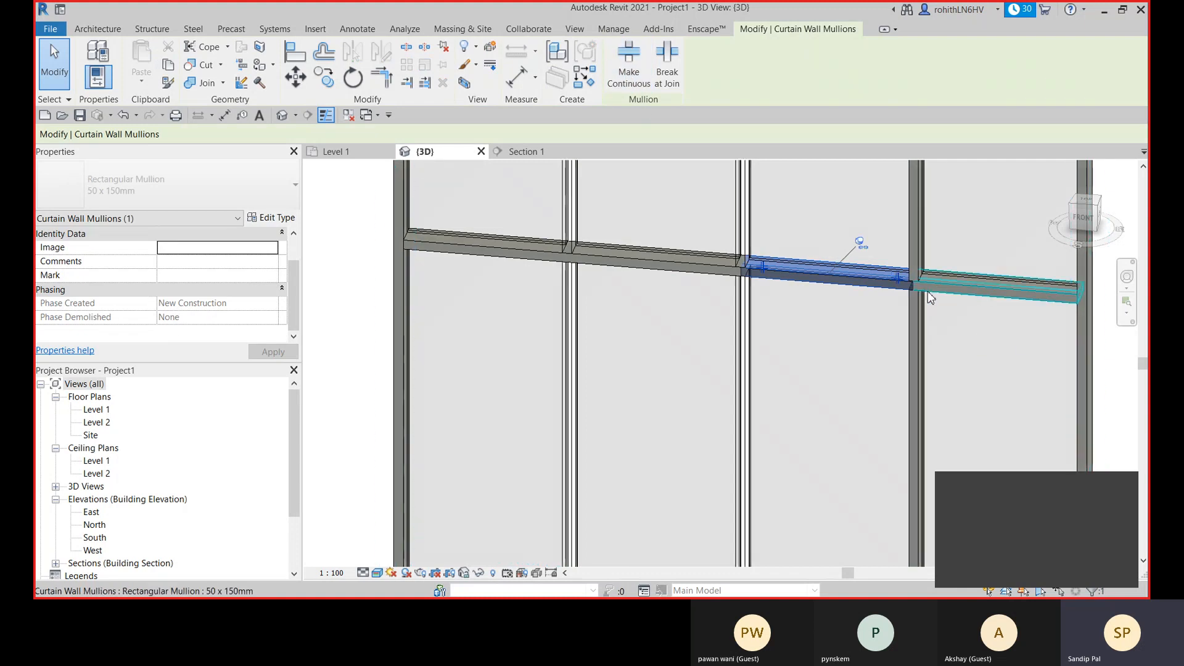
{"action": "scroll", "coordinate": [918, 301], "scroll_direction": "up", "scroll_amount": 3}
{"action": "scroll", "coordinate": [923, 294], "scroll_direction": "down", "scroll_amount": 5}
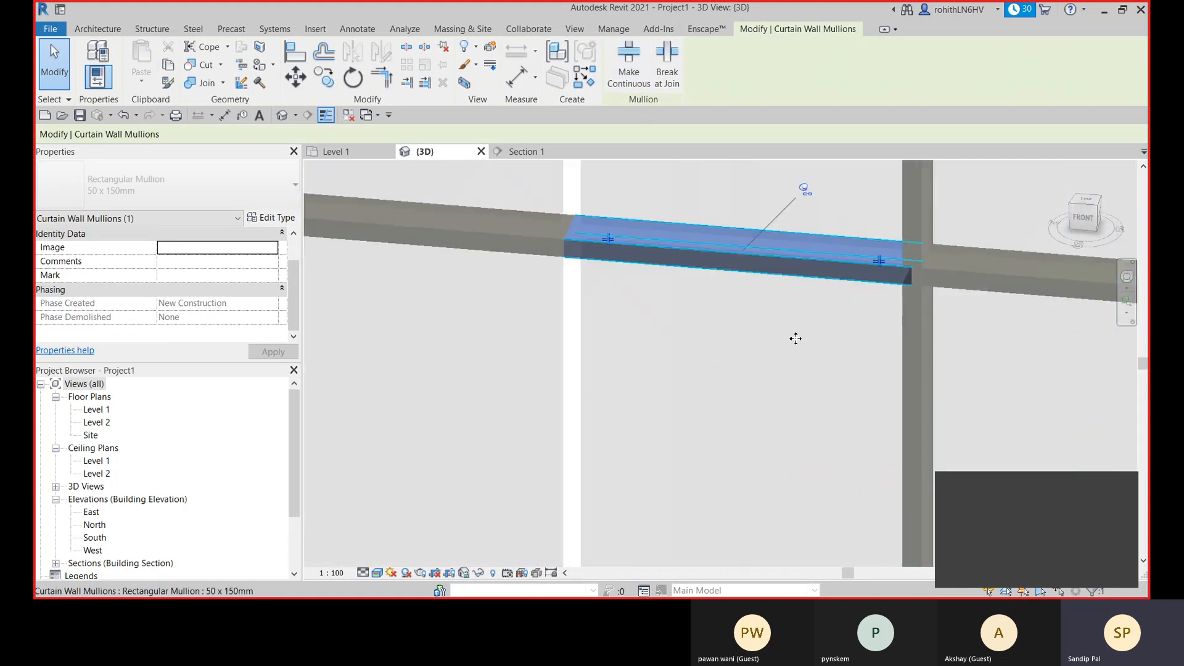
{"action": "key", "text": "Delete"}
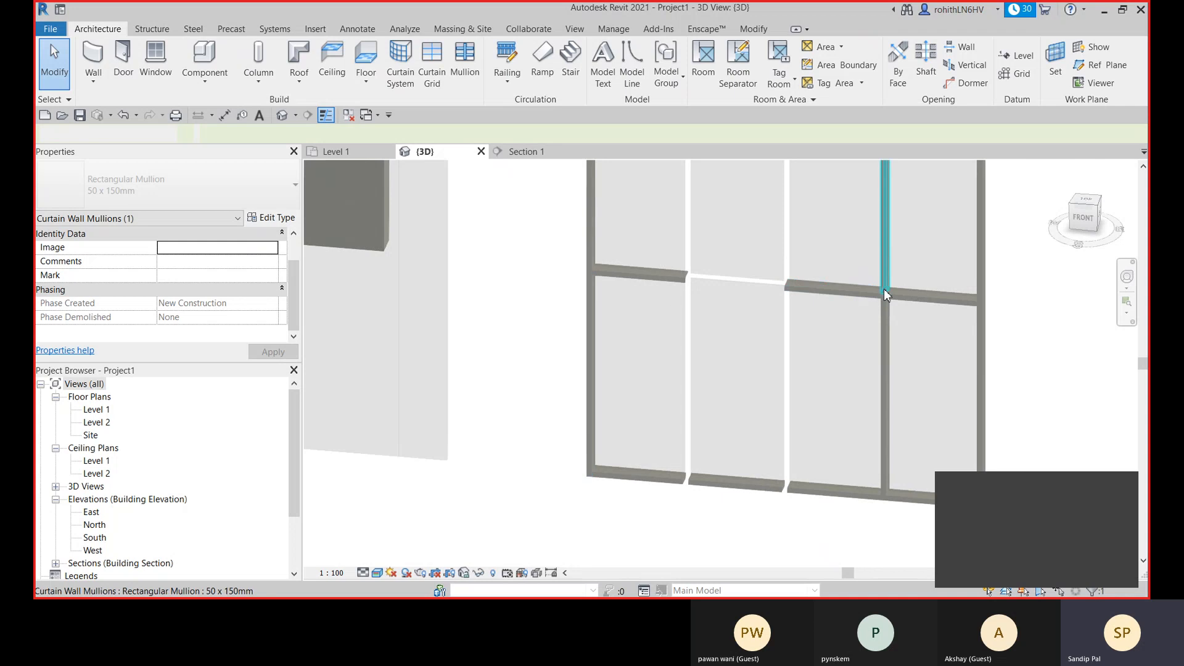
{"action": "scroll", "coordinate": [885, 290], "scroll_direction": "up", "scroll_amount": 4}
{"action": "scroll", "coordinate": [832, 289], "scroll_direction": "down", "scroll_amount": 3}
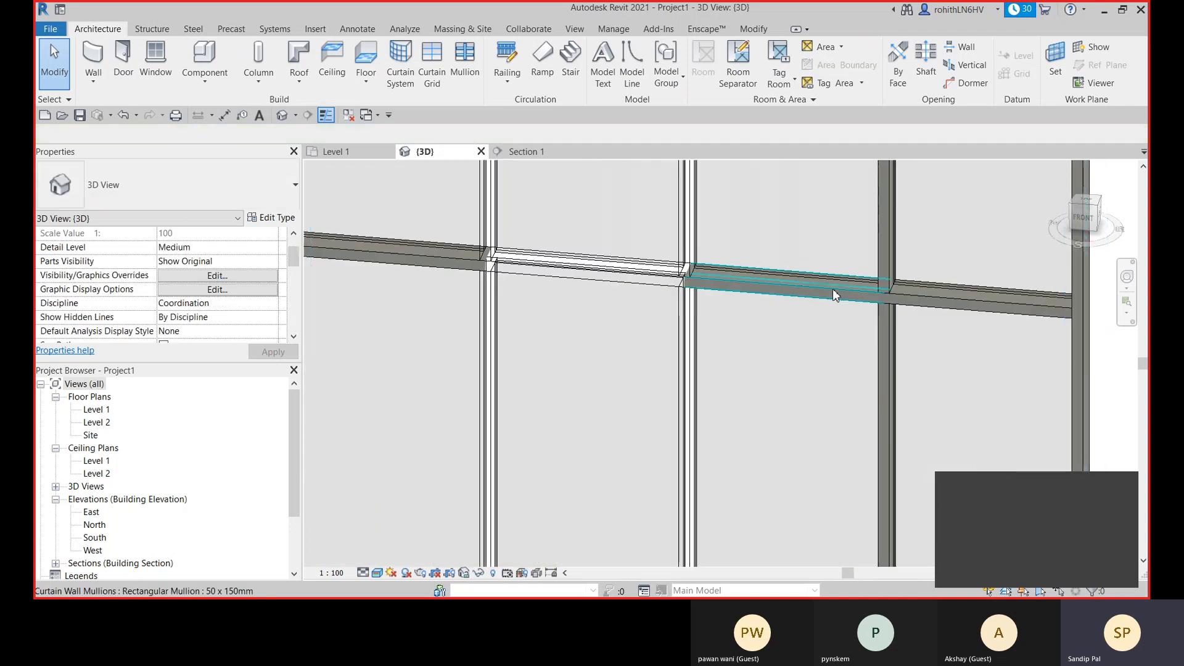
{"action": "scroll", "coordinate": [812, 313], "scroll_direction": "down", "scroll_amount": 3}
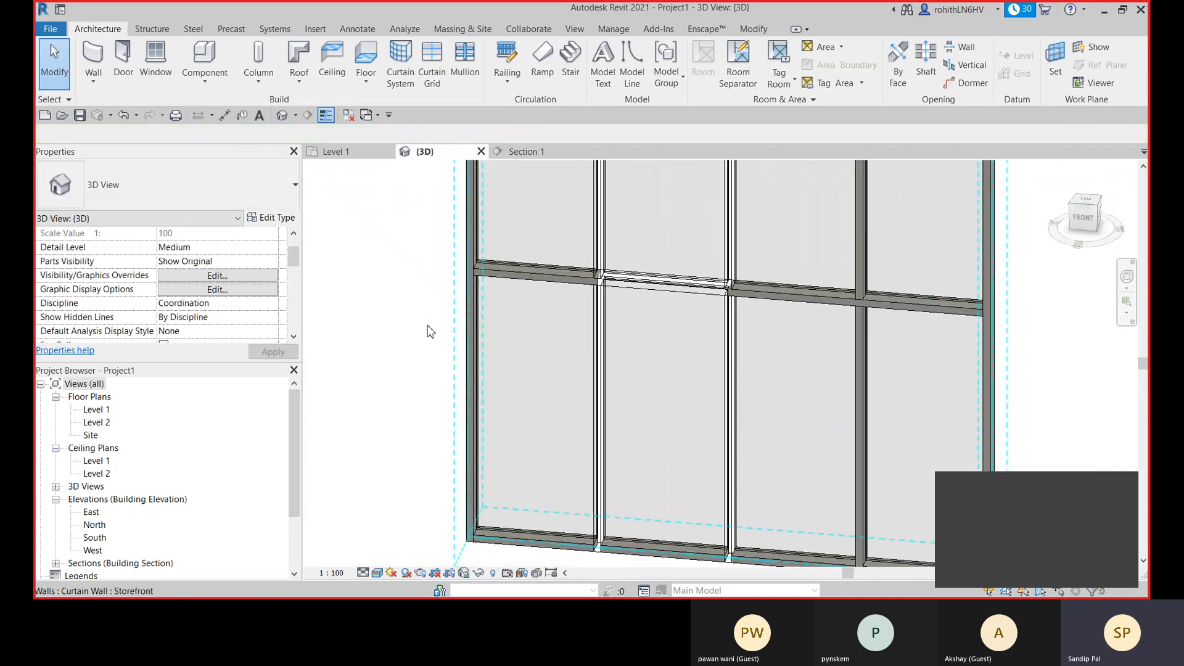
{"action": "scroll", "coordinate": [648, 412], "scroll_direction": "down", "scroll_amount": 2}
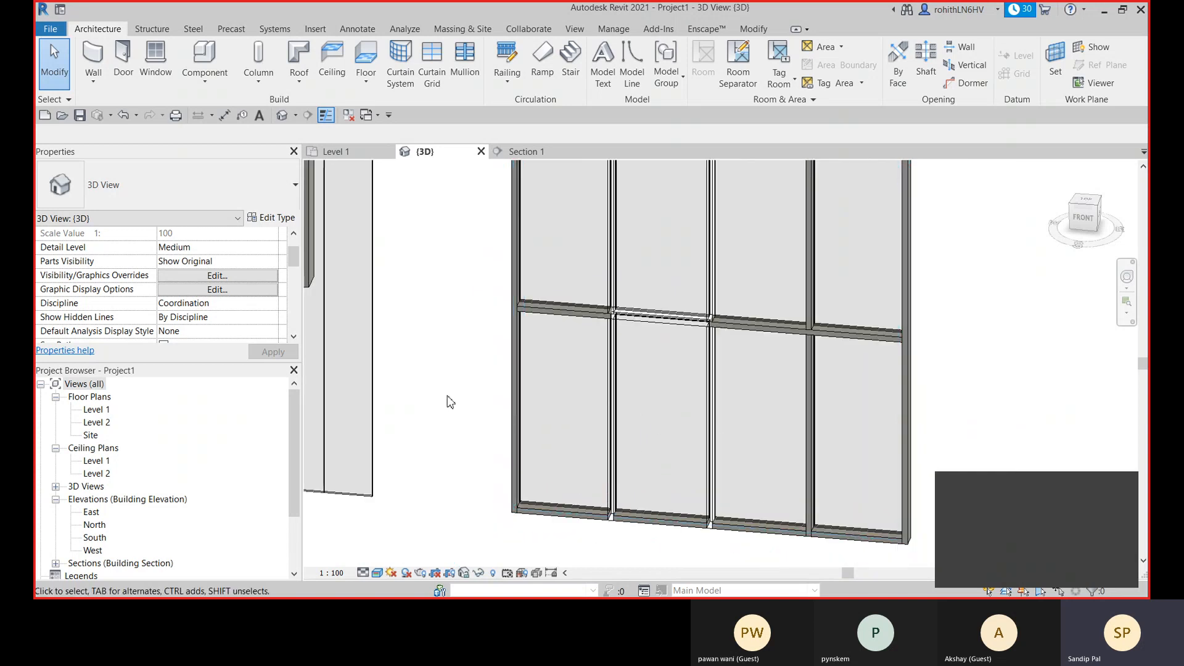
- Inspect the second bay's middle horizontal mullion and the vertical mullions adjoining it
{"action": "left_click", "coordinate": [670, 323]}
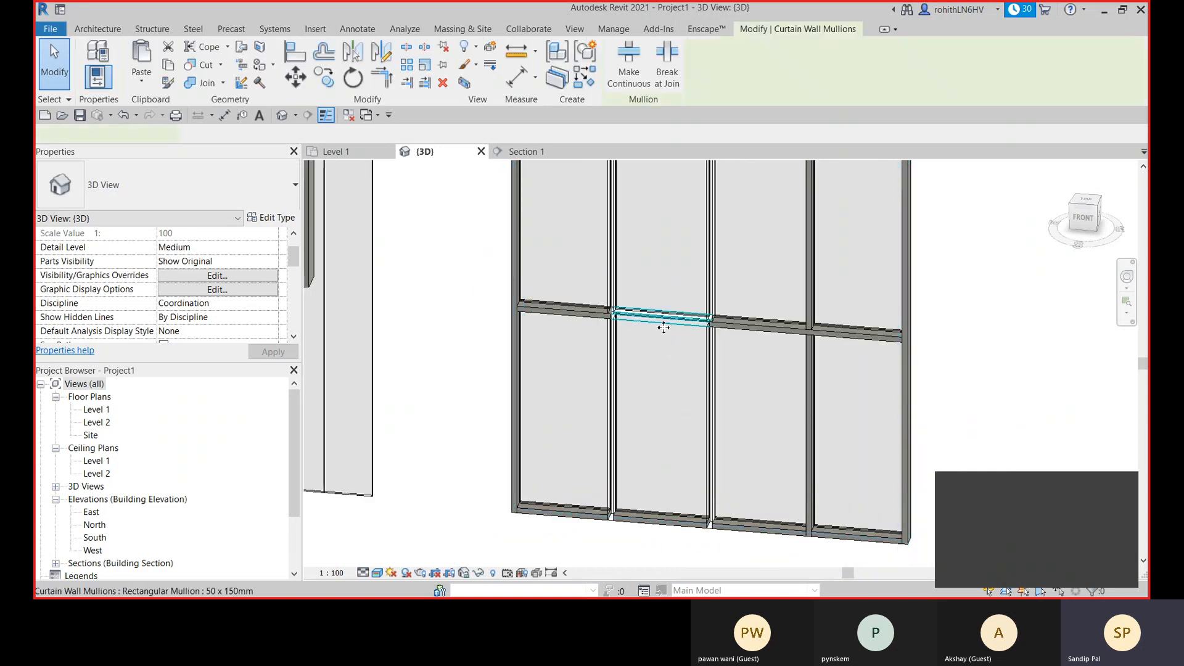
{"action": "left_click", "coordinate": [431, 338]}
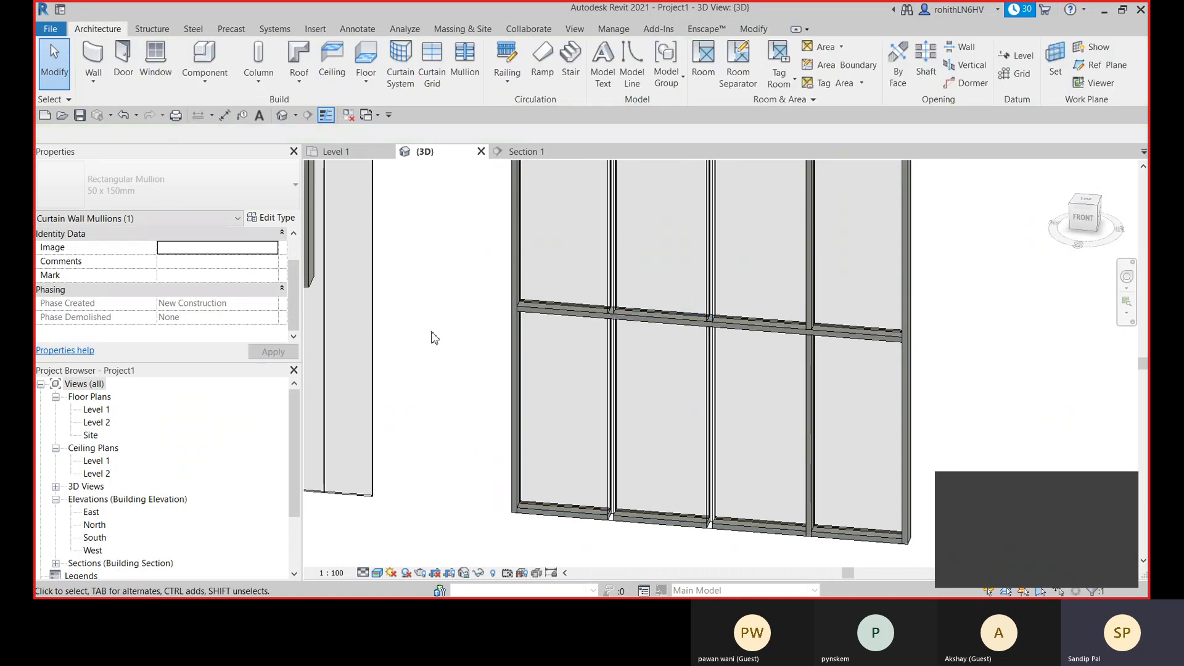
{"action": "left_click", "coordinate": [714, 301]}
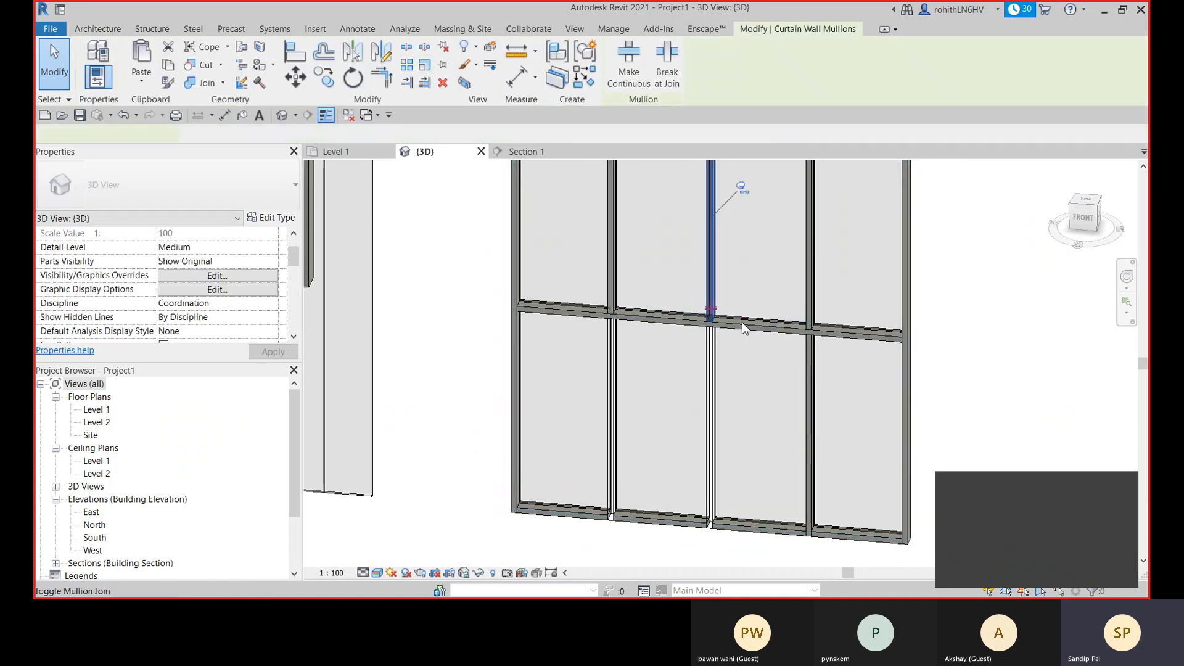
{"action": "left_click", "coordinate": [612, 364]}
{"action": "left_click", "coordinate": [460, 340]}
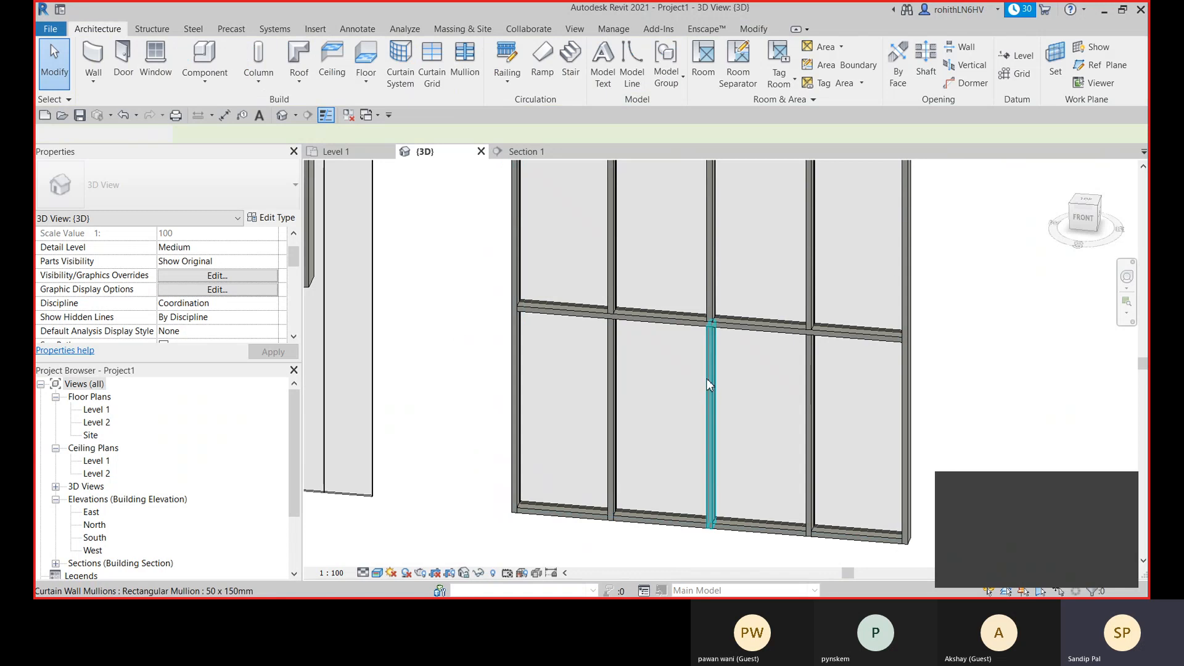
- Unpin the central vertical mullion below the middle horizontal of the Storefront wall
{"action": "middle_click_drag", "start_coordinate": [705, 378], "coordinate": [676, 374]}
{"action": "scroll", "coordinate": [710, 333], "scroll_direction": "up", "scroll_amount": 2}
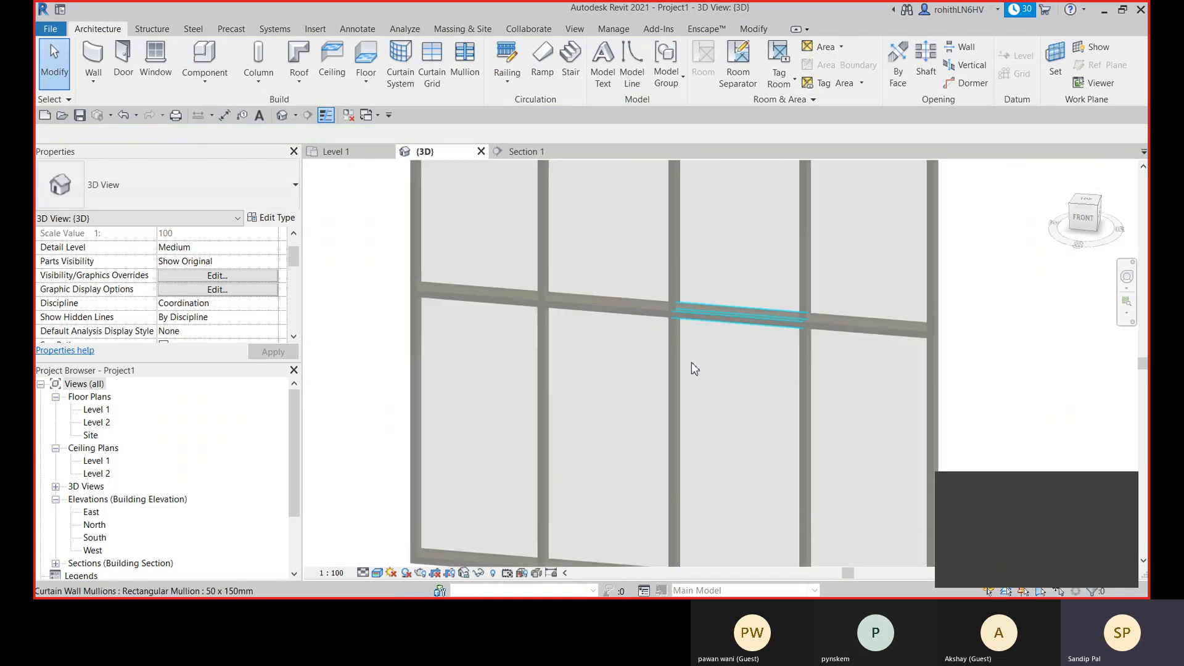
{"action": "left_click", "coordinate": [679, 370]}
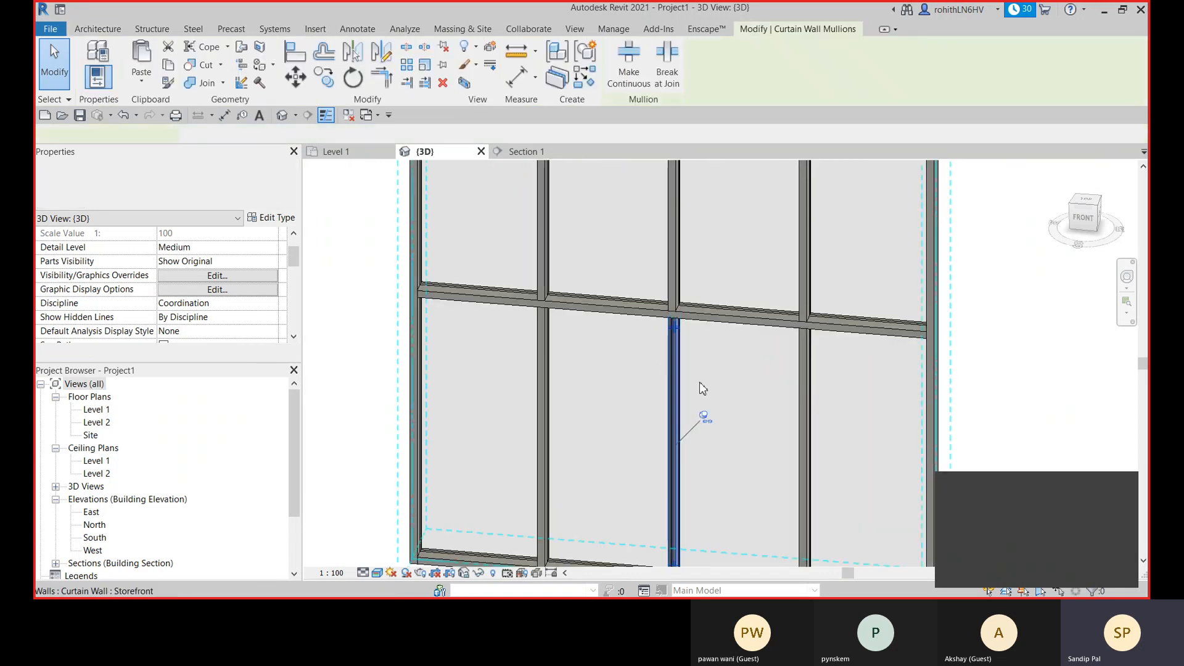
{"action": "middle_click_drag", "start_coordinate": [710, 387], "coordinate": [711, 361]}
{"action": "left_click", "coordinate": [702, 390]}
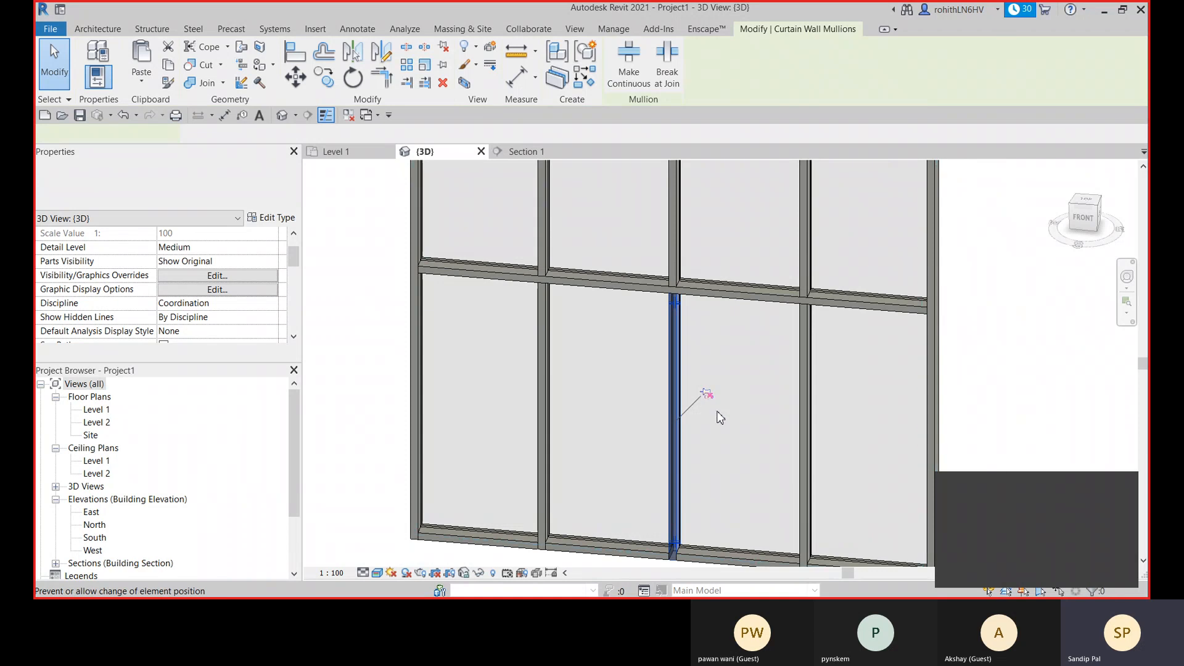
- Try to make the unpinned lower central vertical mullion continuous and toggle its join with the horizontal mullion
{"action": "left_click", "coordinate": [629, 61]}
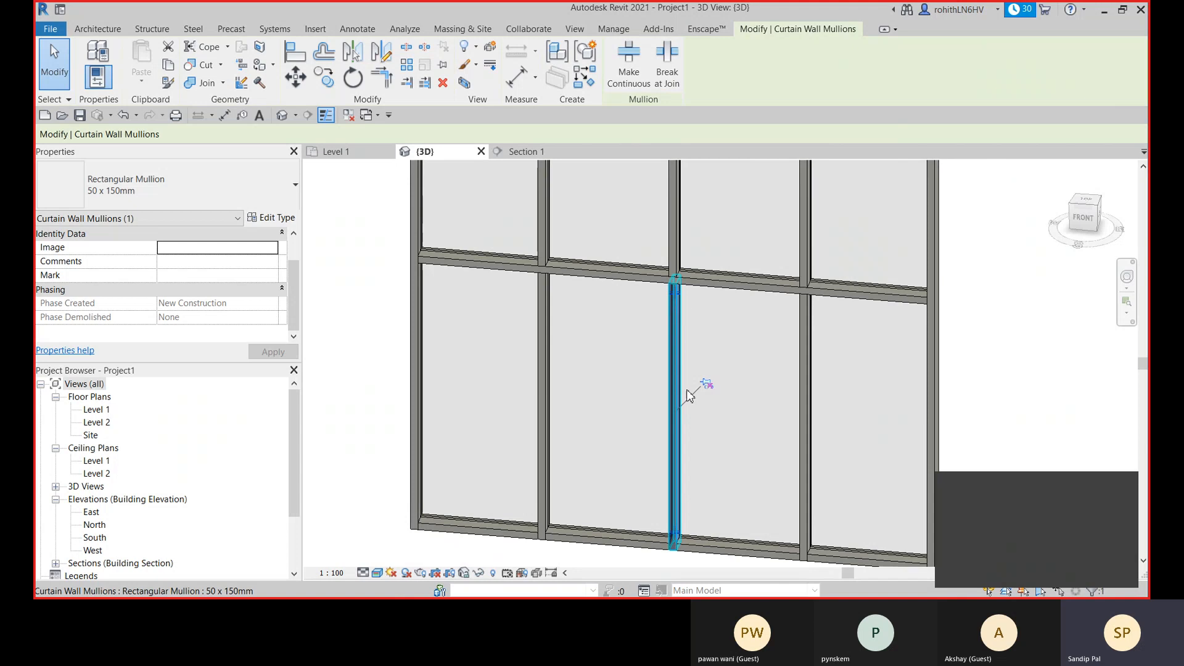
{"action": "scroll", "coordinate": [678, 284], "scroll_direction": "up", "scroll_amount": 4}
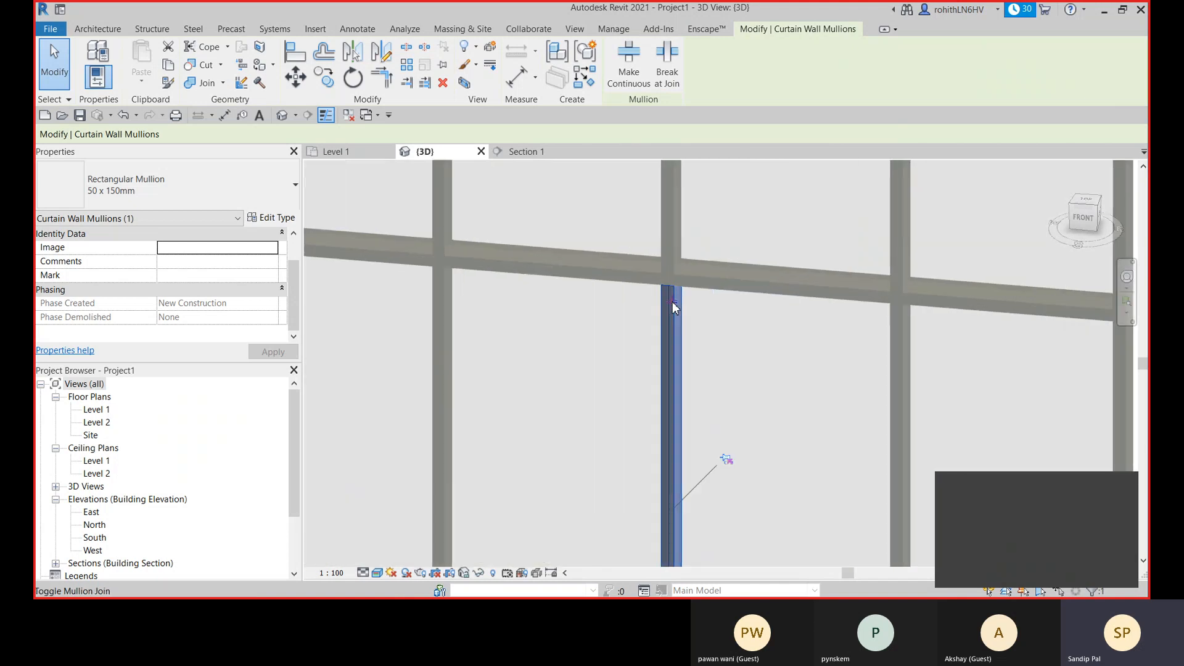
{"action": "left_click", "coordinate": [666, 275]}
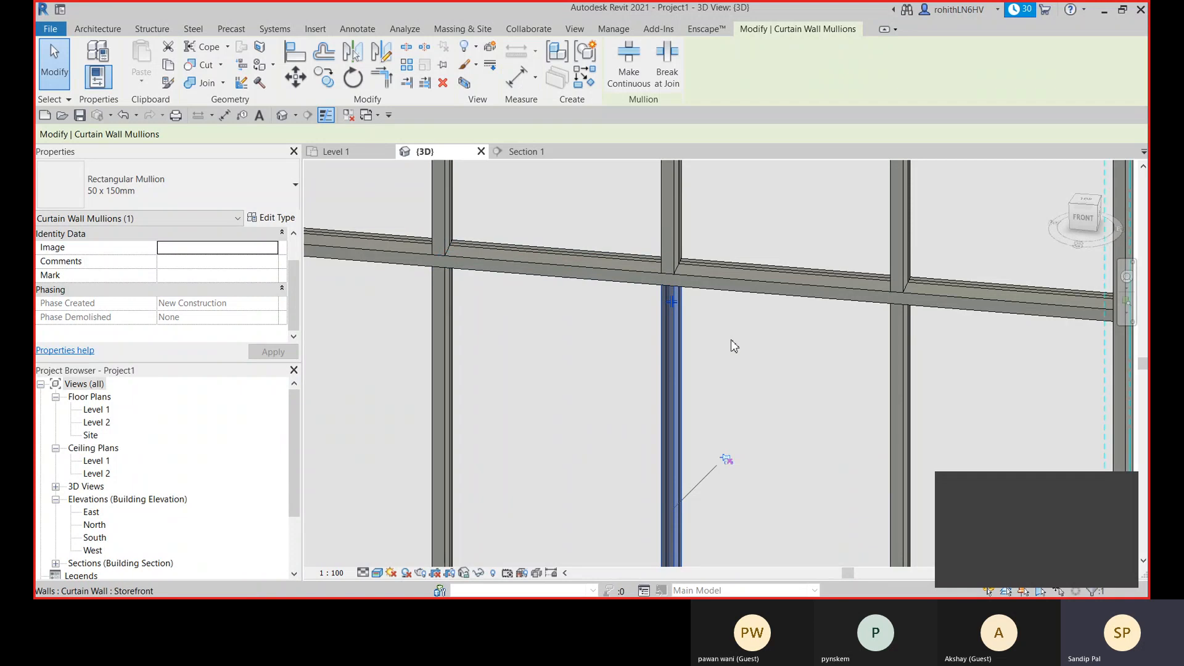
{"action": "scroll", "coordinate": [720, 434], "scroll_direction": "down", "scroll_amount": 1}
{"action": "scroll", "coordinate": [719, 433], "scroll_direction": "down", "scroll_amount": 1}
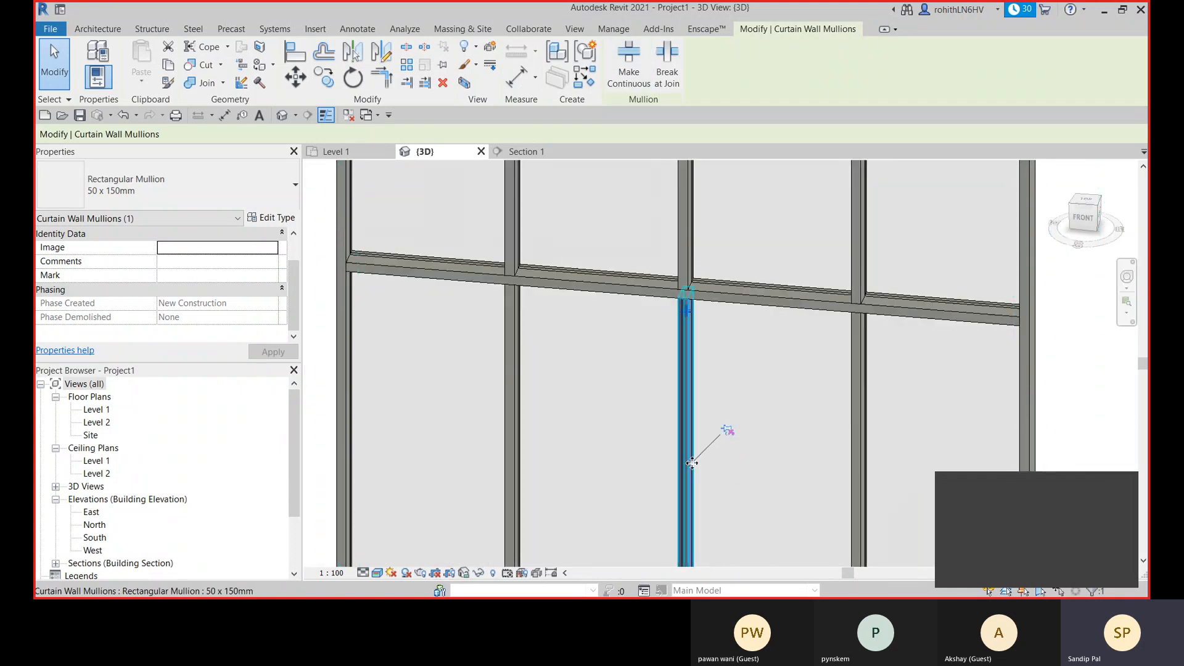
- Delete the lower central vertical mullion, keeping its curtain grid line
{"action": "scroll", "coordinate": [694, 469], "scroll_direction": "down", "scroll_amount": 2}
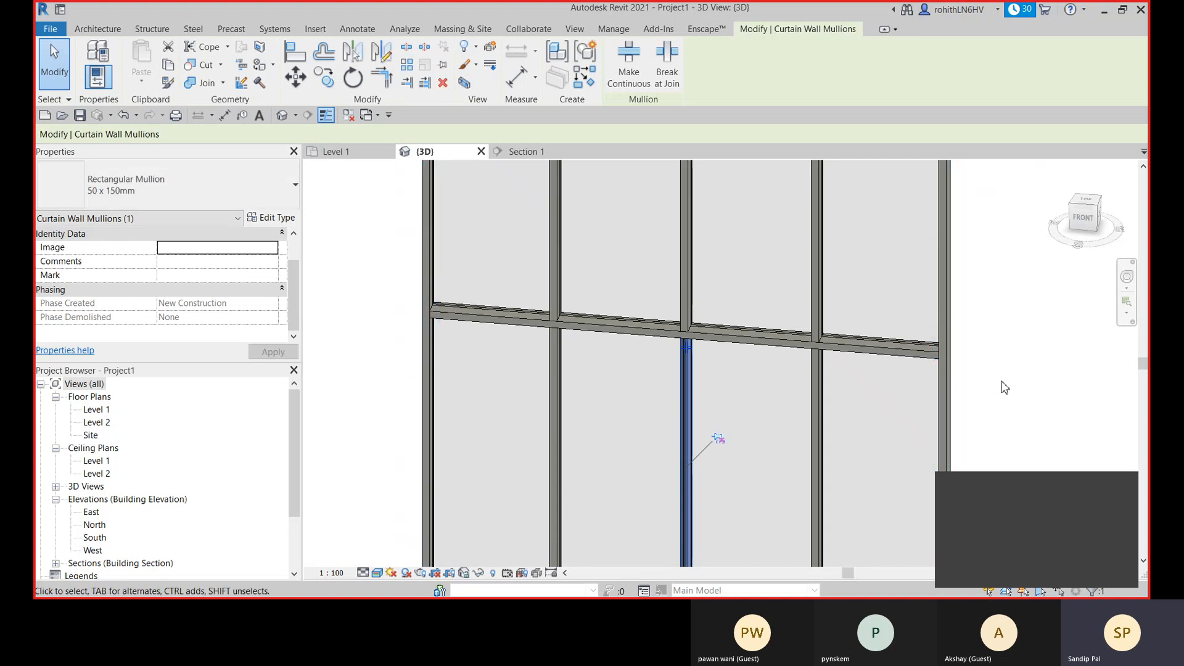
{"action": "key", "text": "Delete"}
{"action": "middle_click_drag", "start_coordinate": [748, 436], "coordinate": [737, 364]}
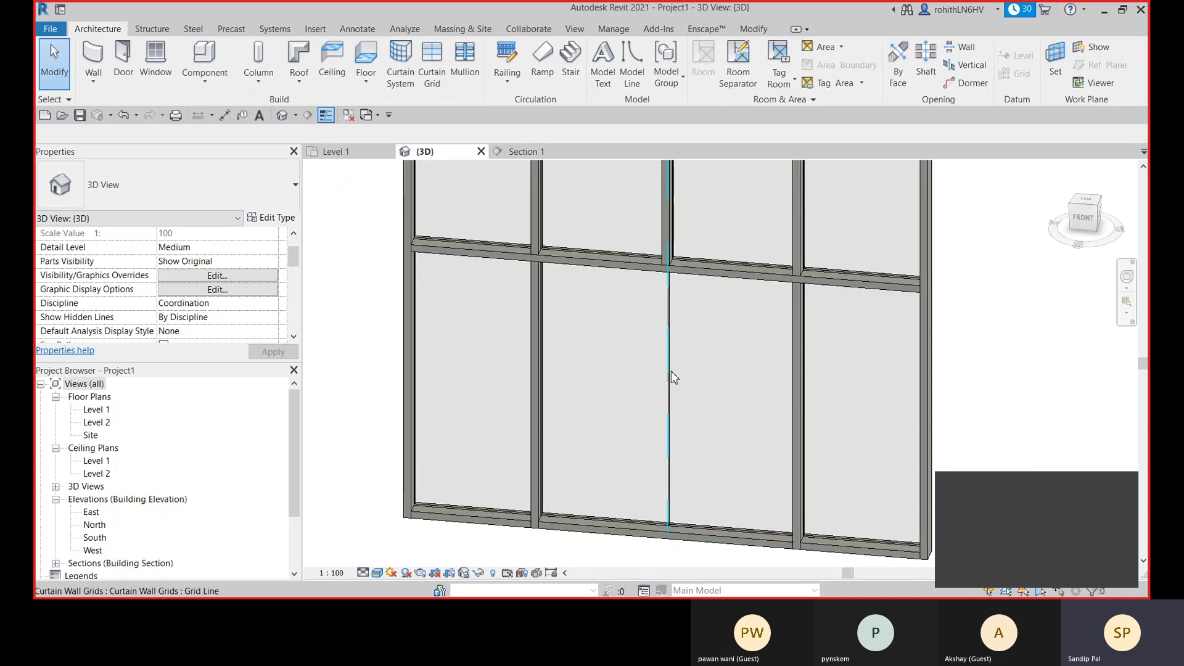
- Remove the lower segment of the central vertical curtain grid line with Add/Remove Segments
{"action": "left_click", "coordinate": [672, 368]}
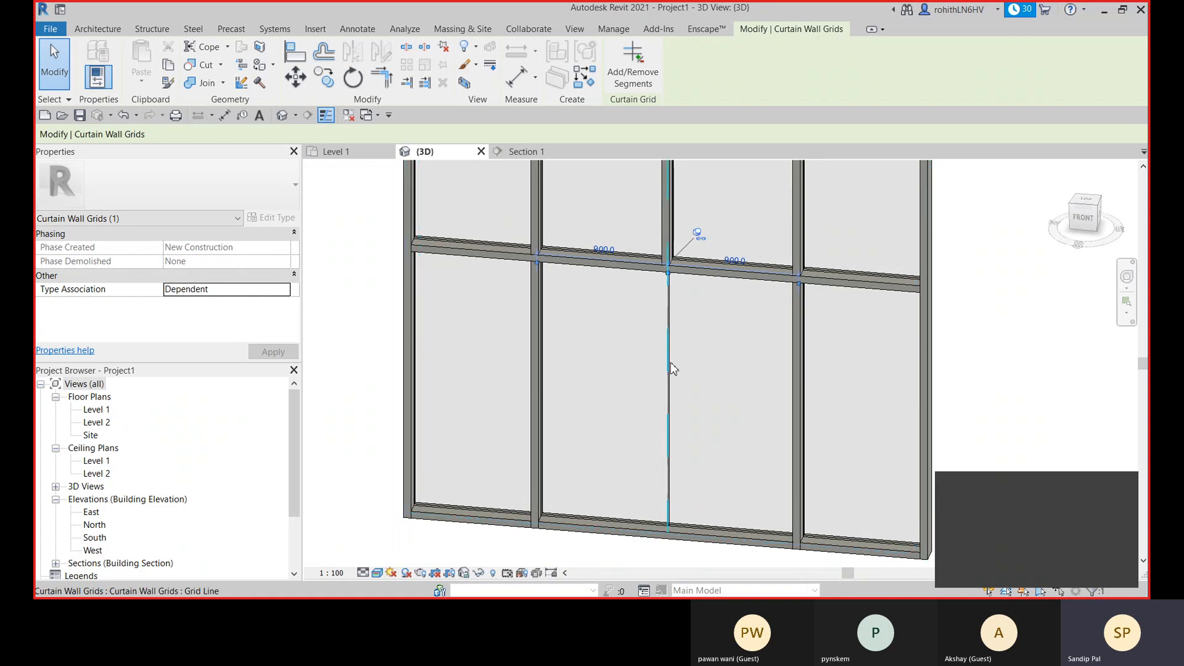
{"action": "left_click", "coordinate": [634, 69]}
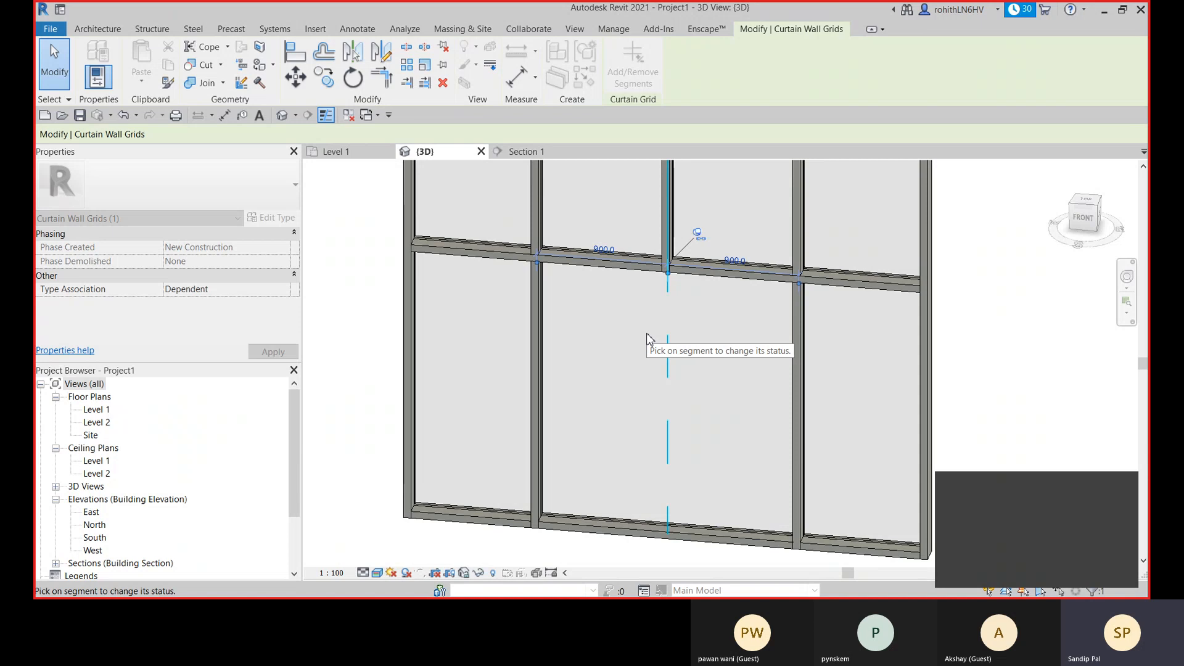
{"action": "key", "text": "Escape"}
{"action": "key", "text": "Escape"}
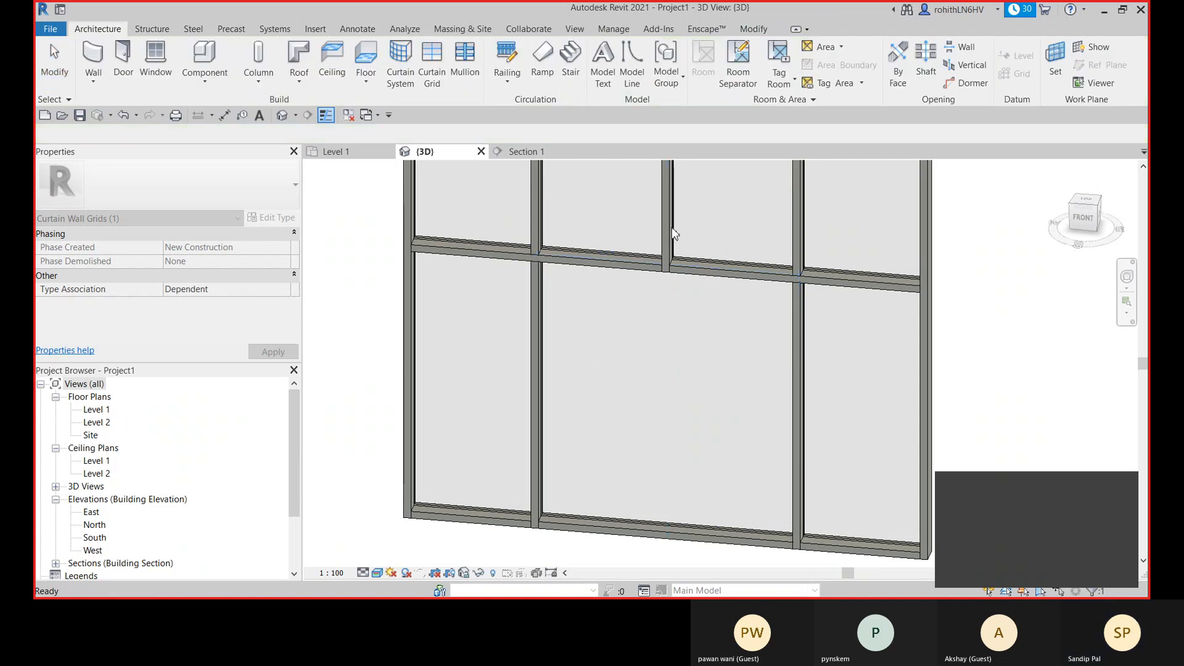
- Add the lower segment back to the central vertical curtain grid line
{"action": "left_click", "coordinate": [667, 309]}
{"action": "left_click", "coordinate": [629, 77]}
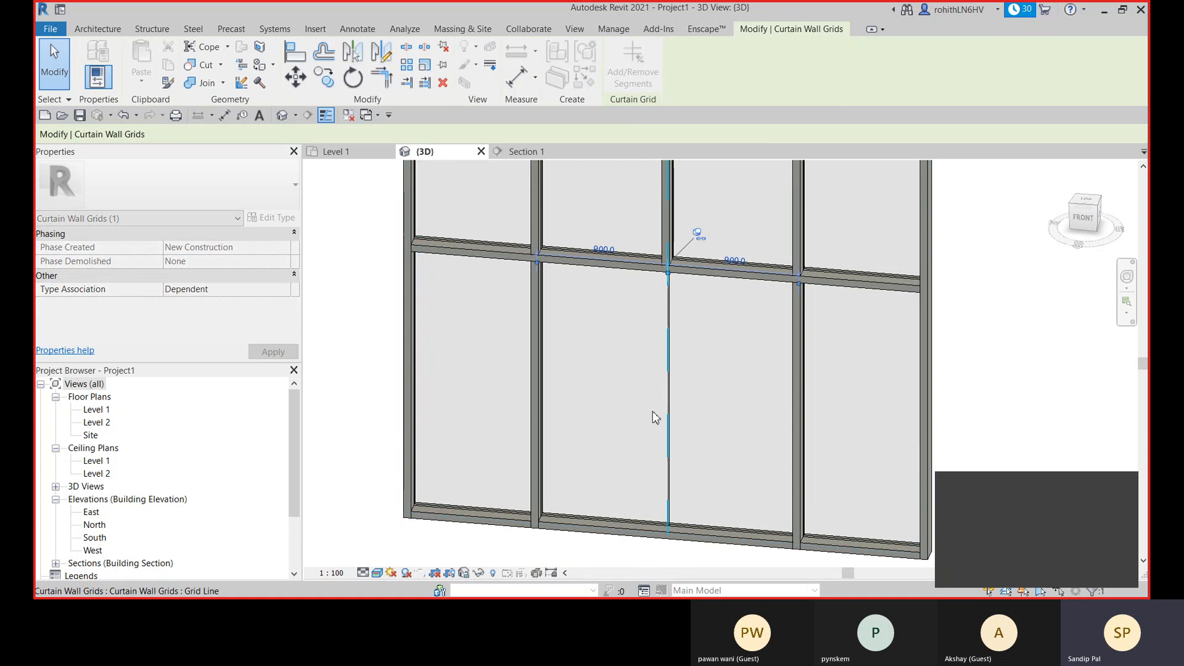
{"action": "left_click", "coordinate": [590, 410]}
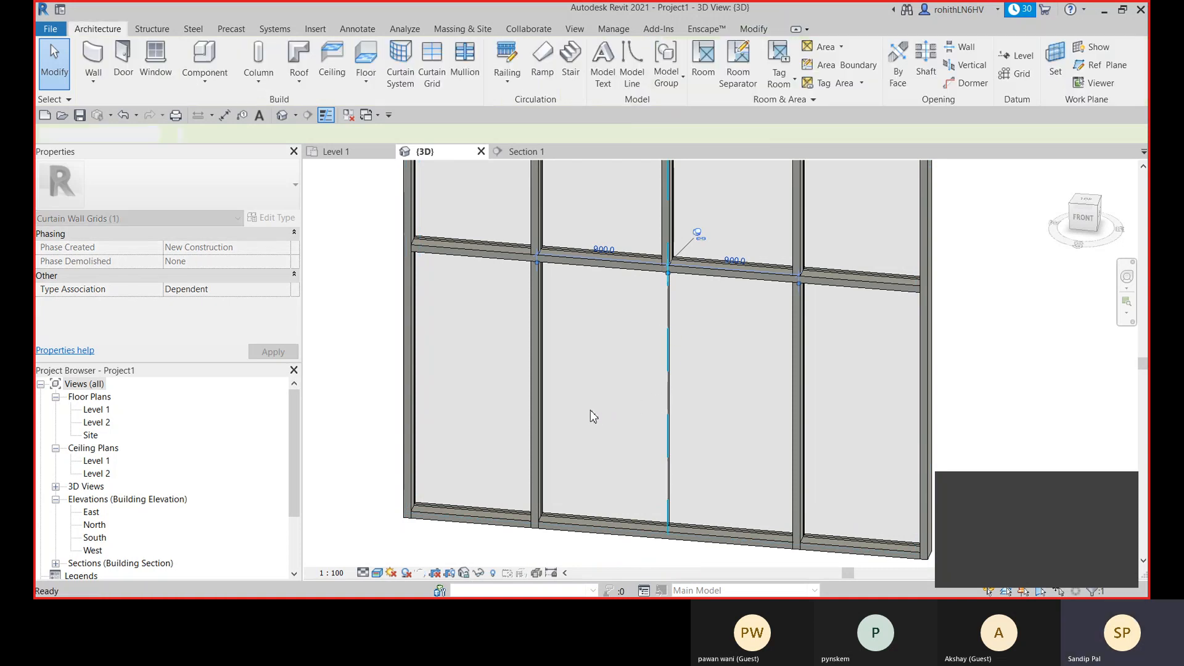
- Remove the central vertical grid line's lower segment again, merging the two lower central panels into one
{"action": "left_click", "coordinate": [668, 368]}
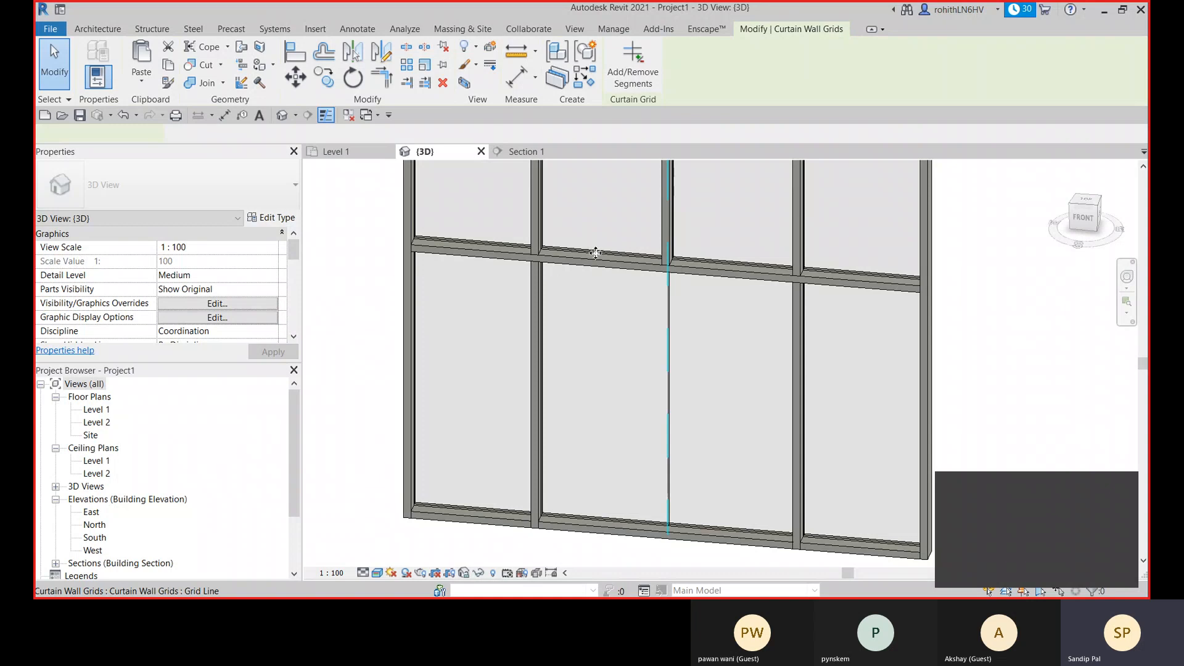
{"action": "left_click", "coordinate": [628, 78]}
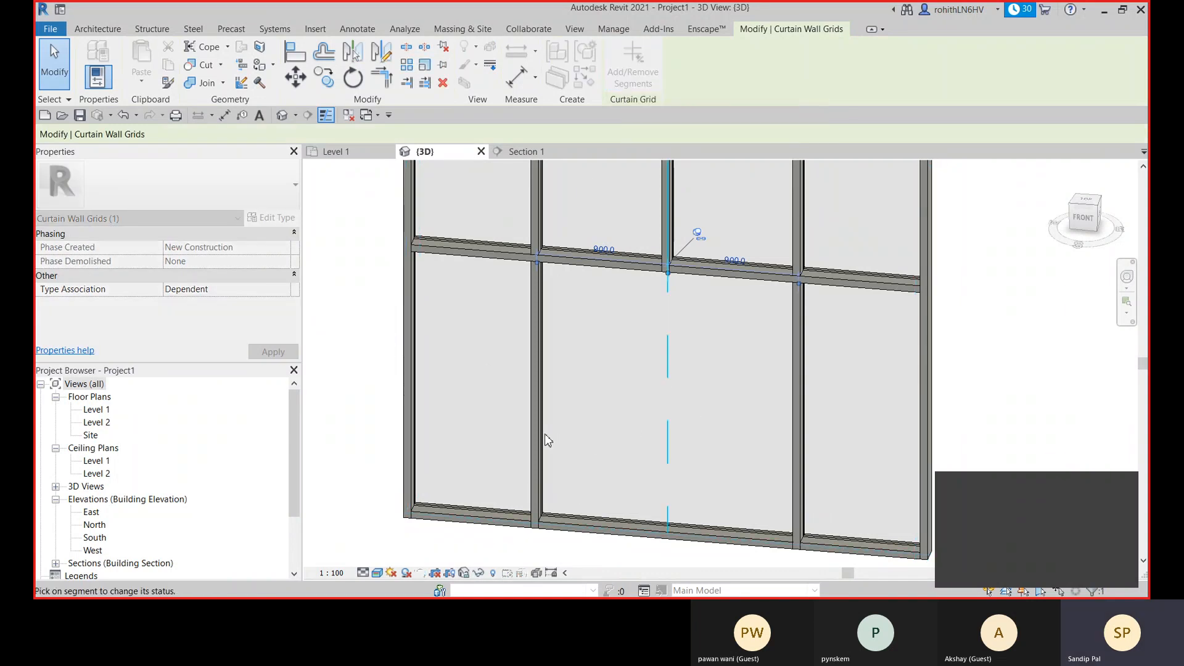
{"action": "key", "text": "Escape"}
{"action": "key", "text": "Escape"}
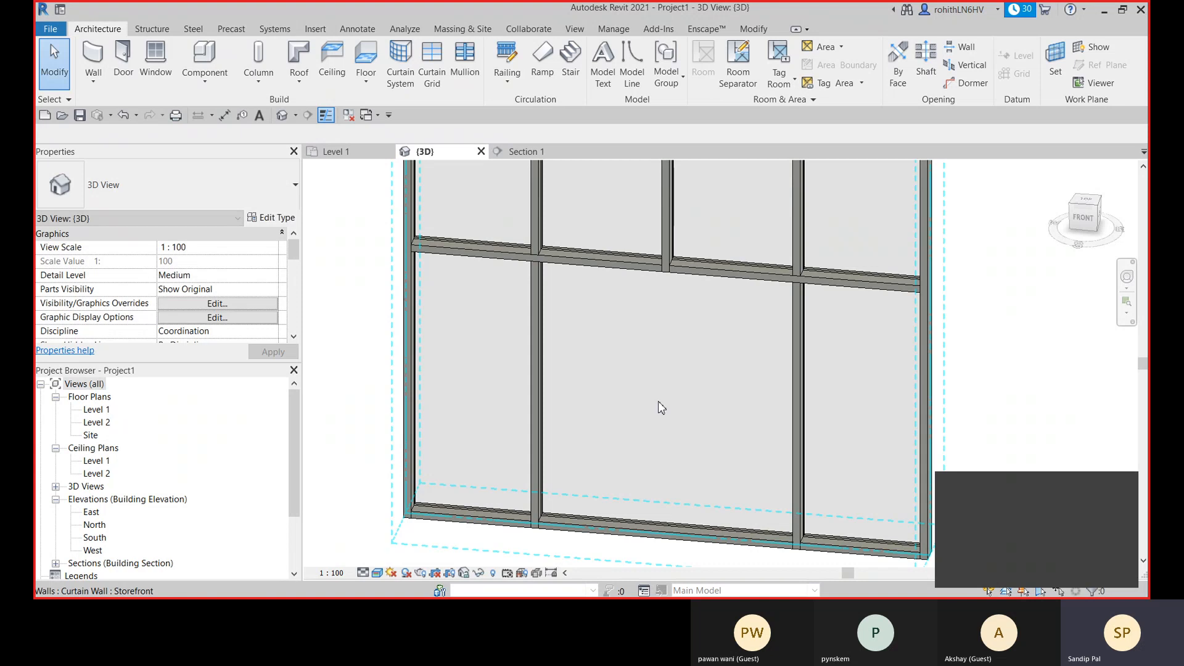
- Unpin the merged lower central curtain panel and keep its type as System Panel Glazed
{"action": "scroll", "coordinate": [658, 402], "scroll_direction": "down", "scroll_amount": 2}
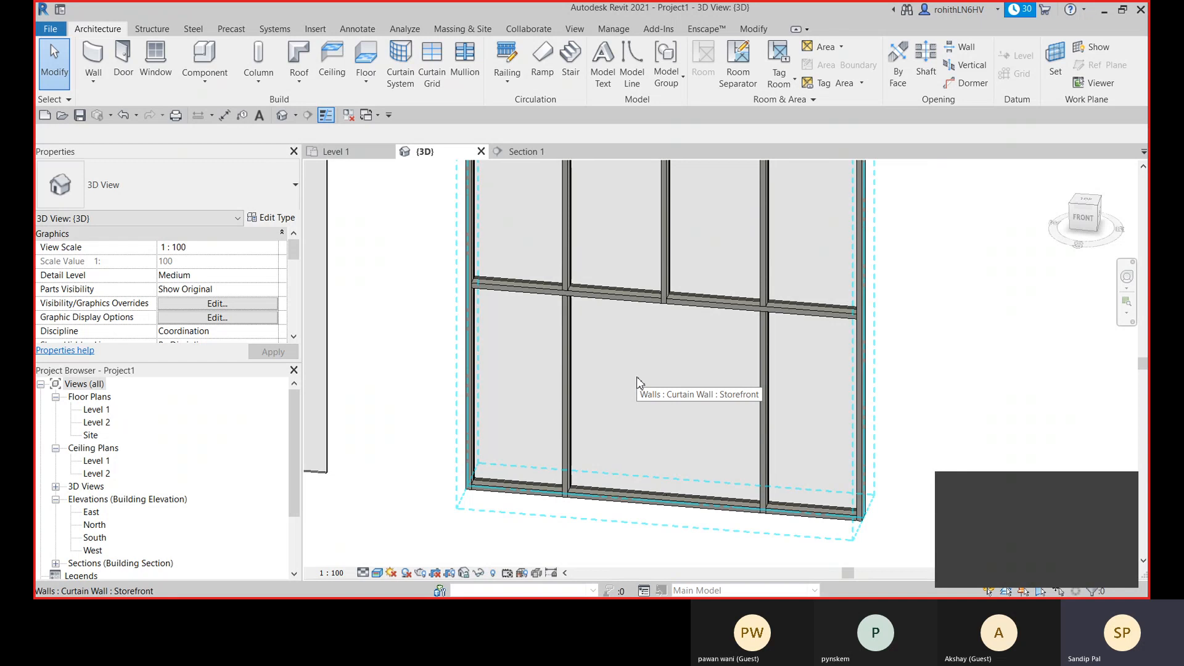
{"action": "key", "text": "Tab"}
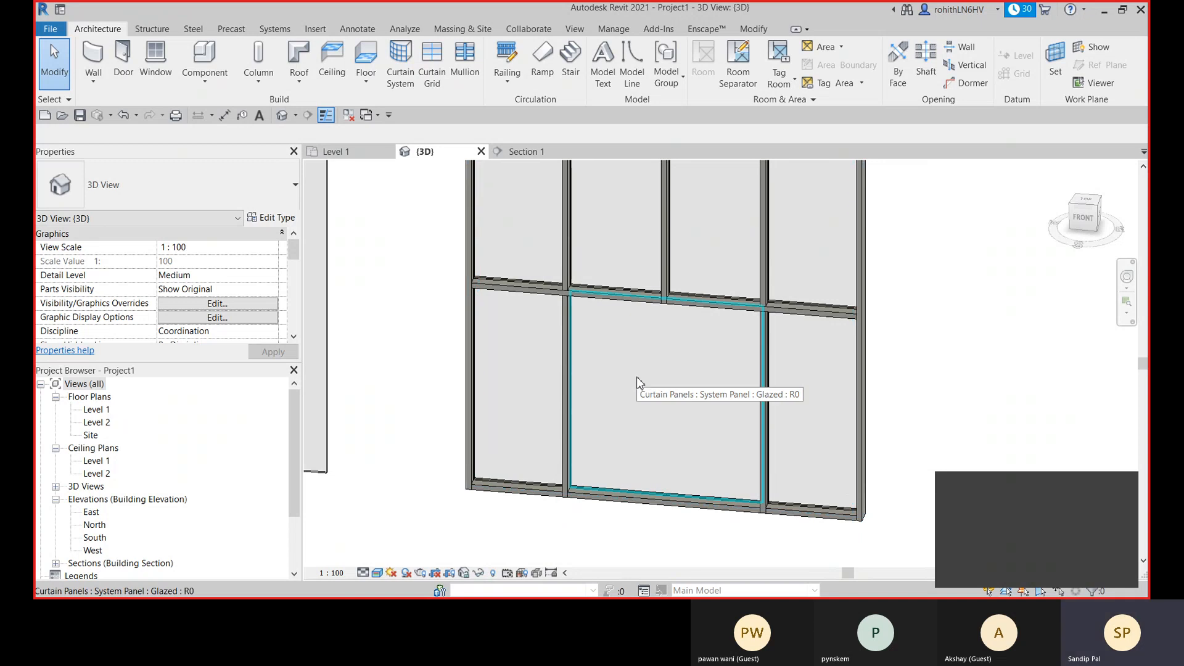
{"action": "left_click", "coordinate": [638, 382]}
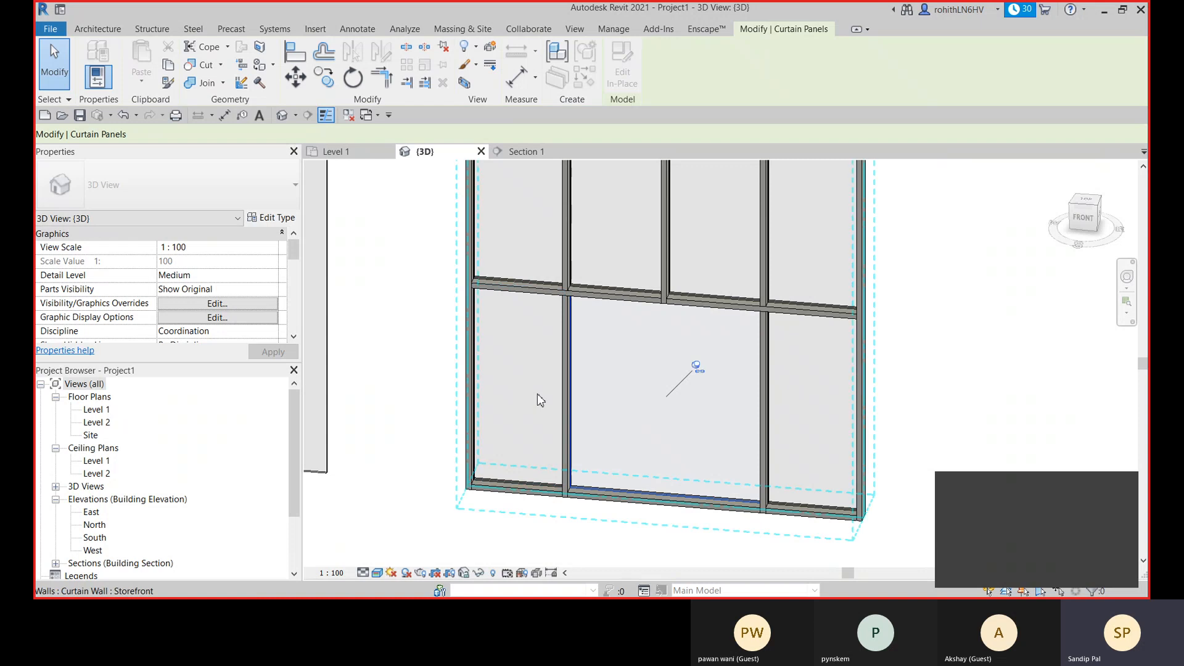
{"action": "left_click", "coordinate": [697, 366]}
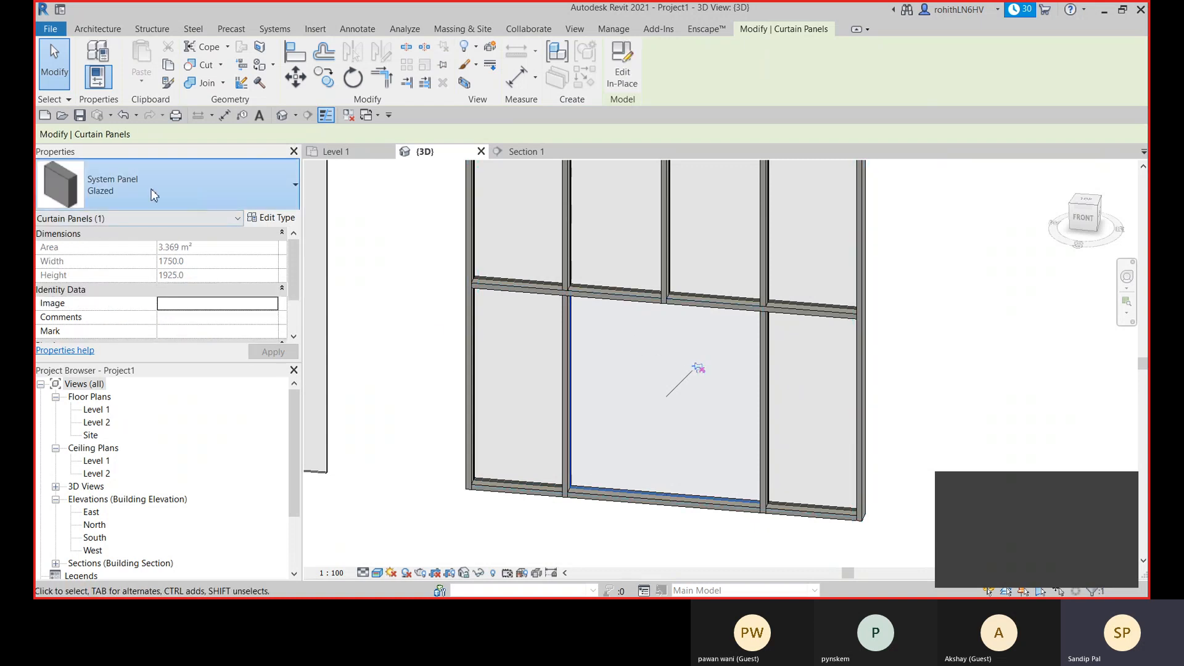
{"action": "left_click", "coordinate": [117, 209]}
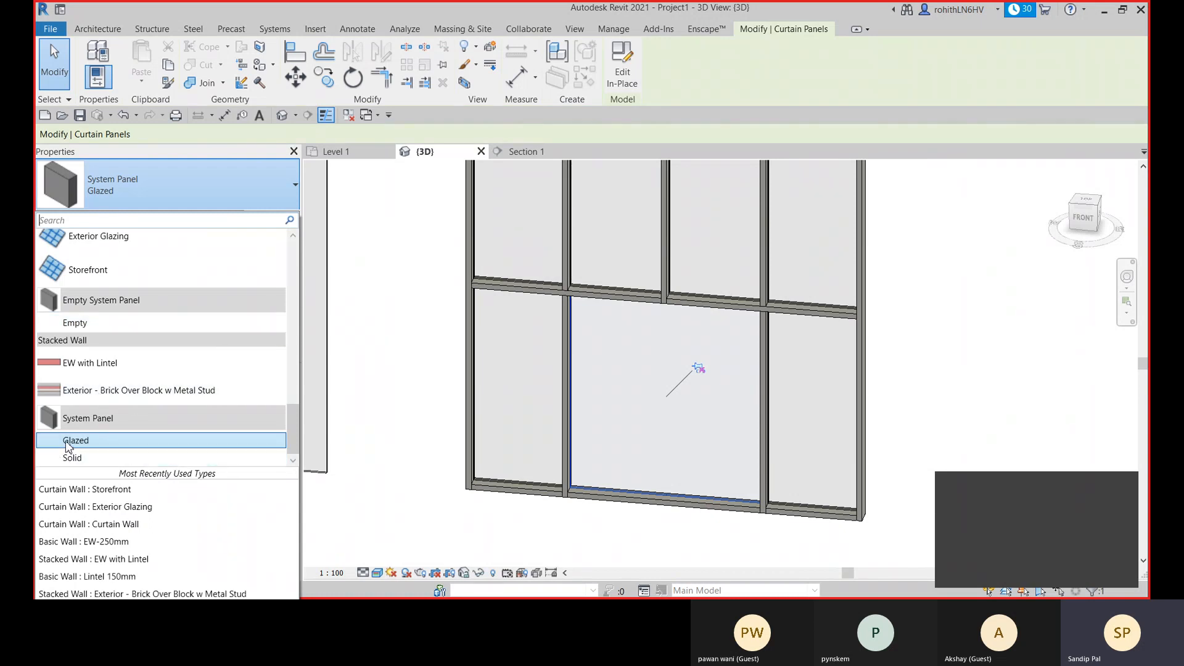
{"action": "left_click", "coordinate": [91, 441]}
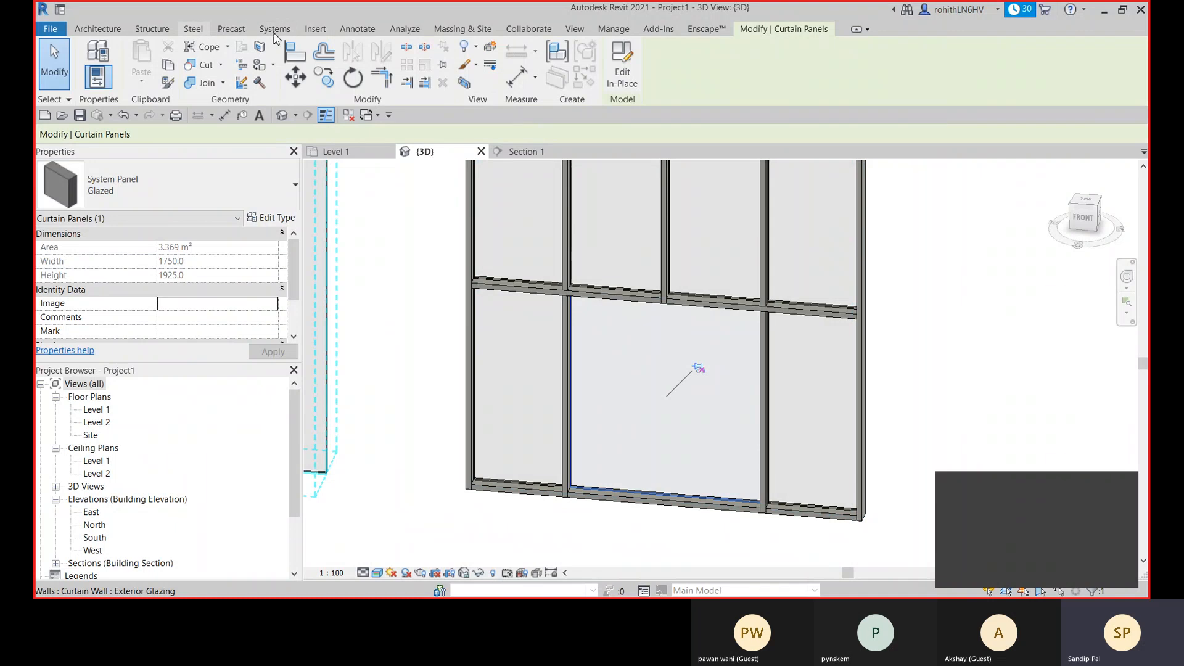
- Unpin and delete the two bottom mullion pieces beneath the merged central panel
{"action": "left_click", "coordinate": [315, 29]}
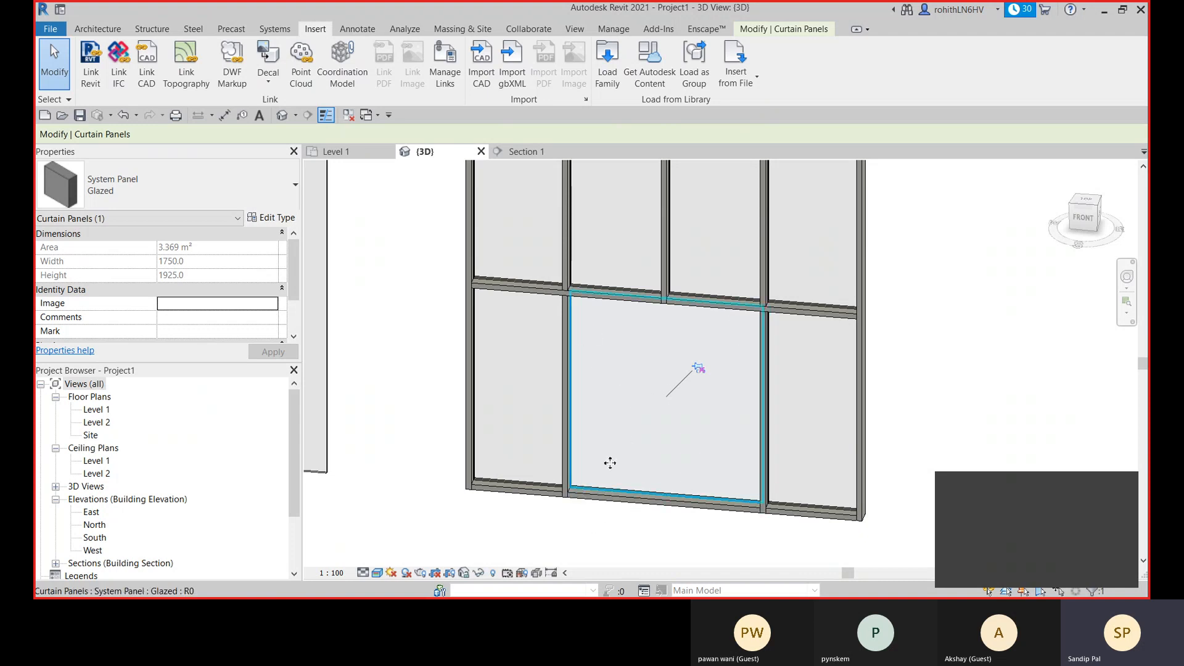
{"action": "left_click", "coordinate": [407, 363]}
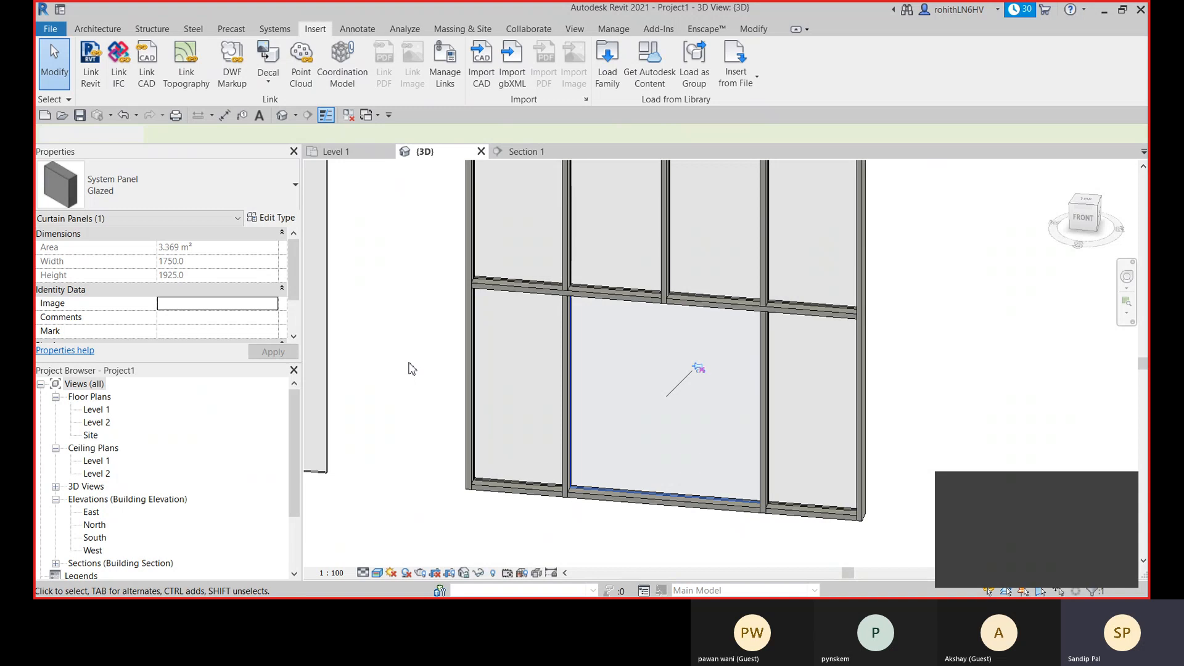
{"action": "left_click", "coordinate": [688, 513]}
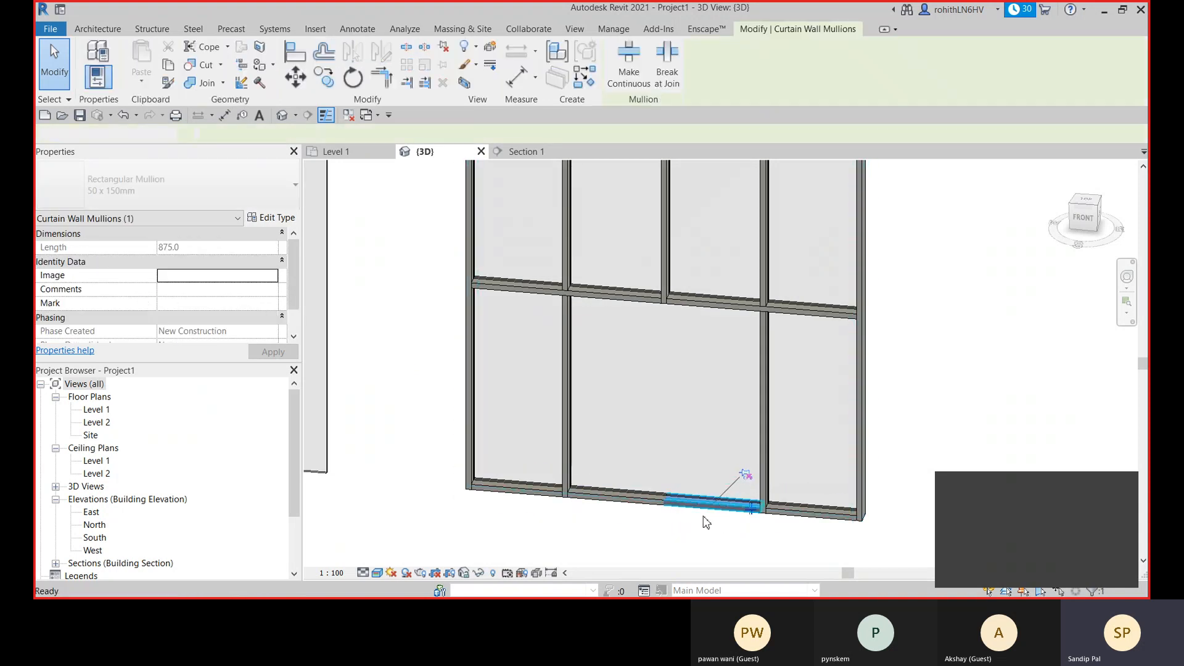
{"action": "key", "text": "Delete"}
{"action": "left_click", "coordinate": [641, 501]}
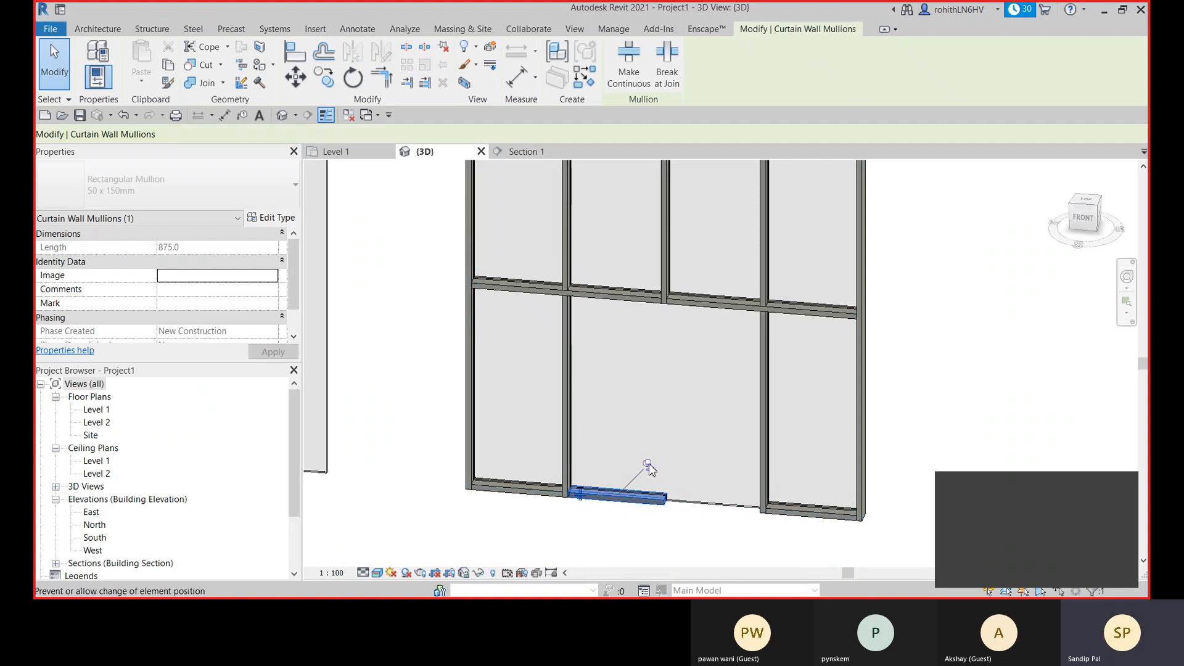
{"action": "key", "text": "Delete"}
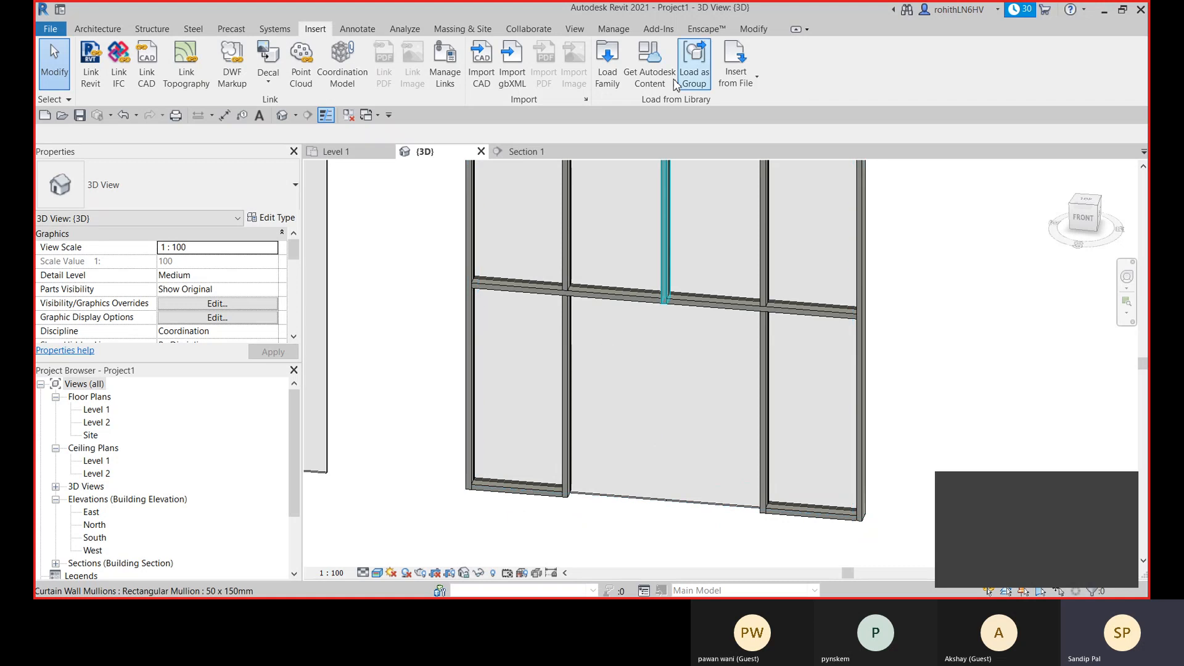
- Load the door family M_Door-Curtain-Wall-Double-Glass.rfa from the Doors folder and dismiss the save reminder
{"action": "left_click", "coordinate": [607, 62]}
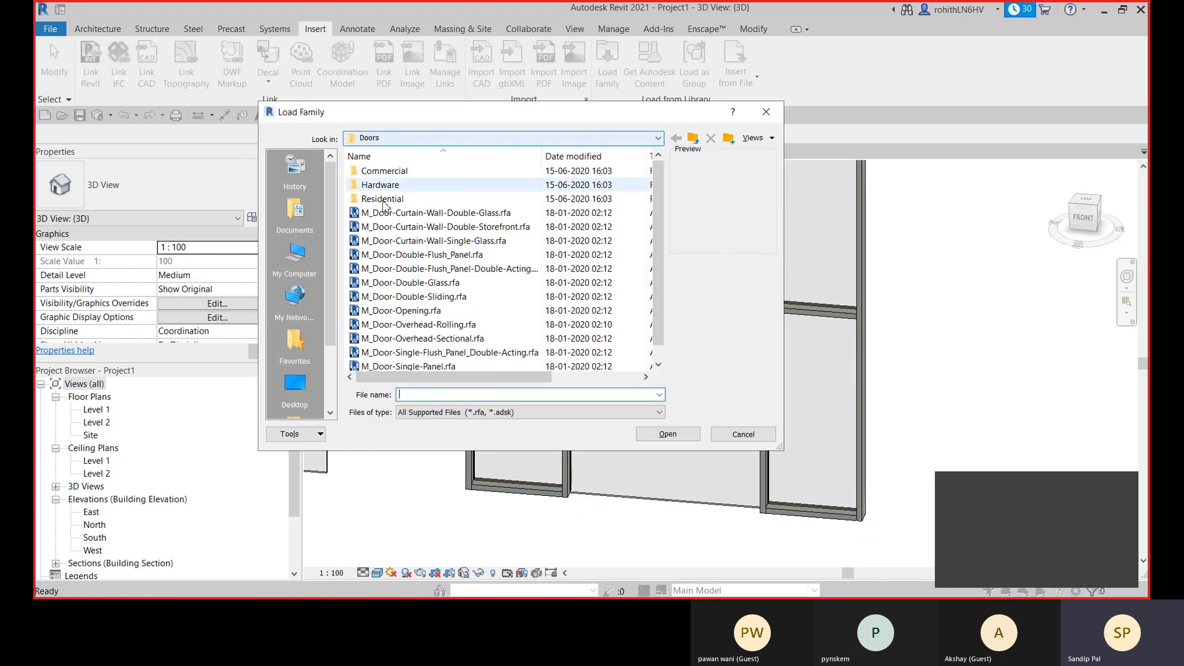
{"action": "left_click", "coordinate": [424, 229]}
{"action": "left_click", "coordinate": [414, 213]}
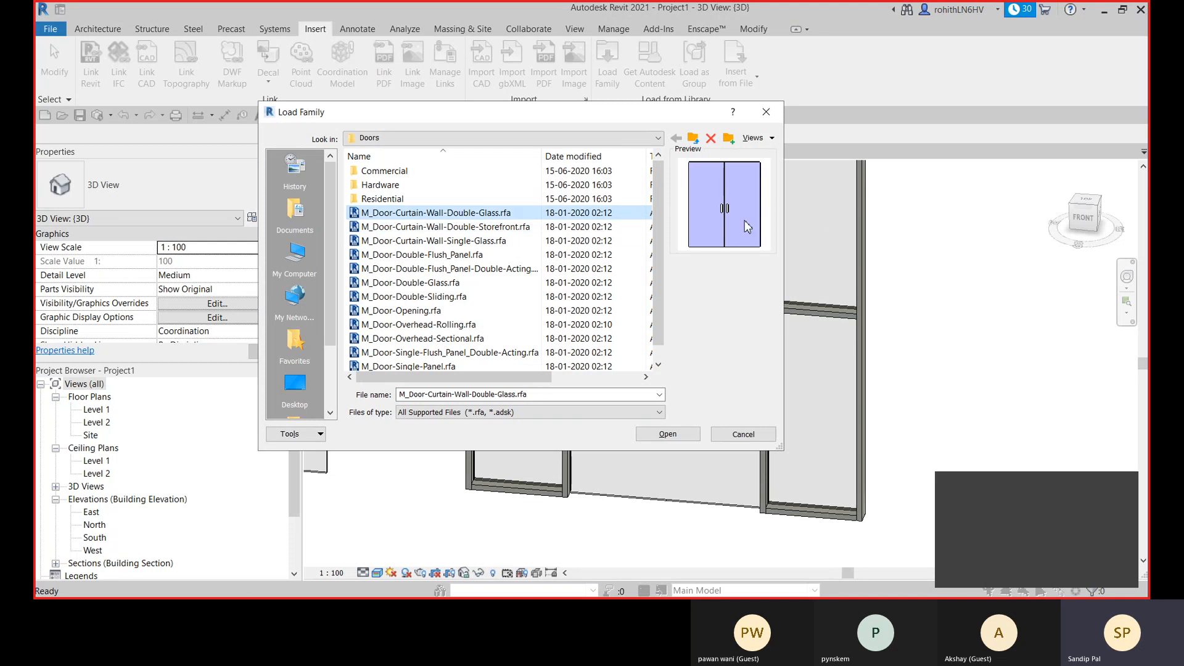
{"action": "left_click", "coordinate": [449, 243]}
{"action": "left_click", "coordinate": [475, 227]}
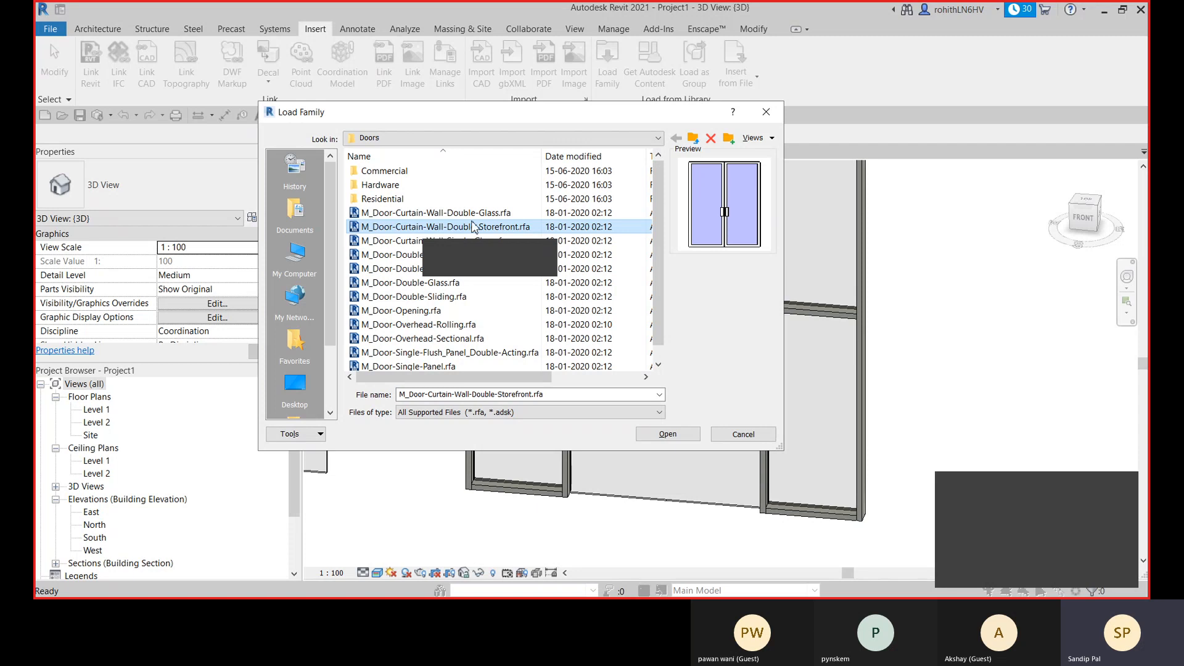
{"action": "left_click", "coordinate": [393, 214]}
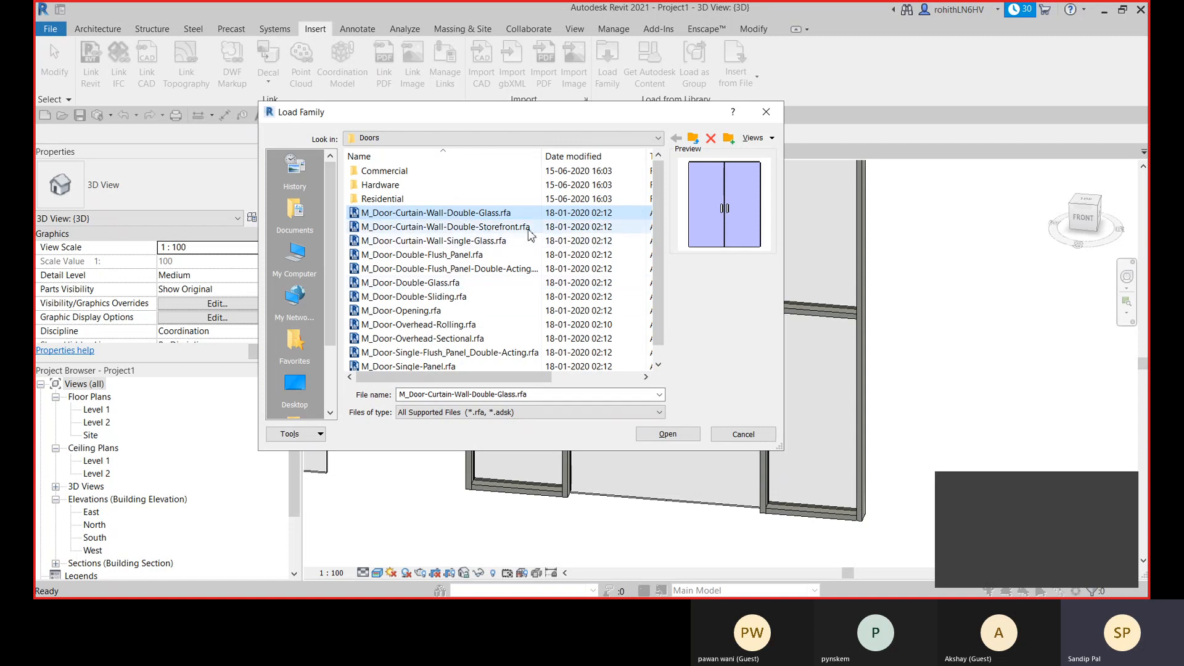
{"action": "left_click", "coordinate": [665, 434]}
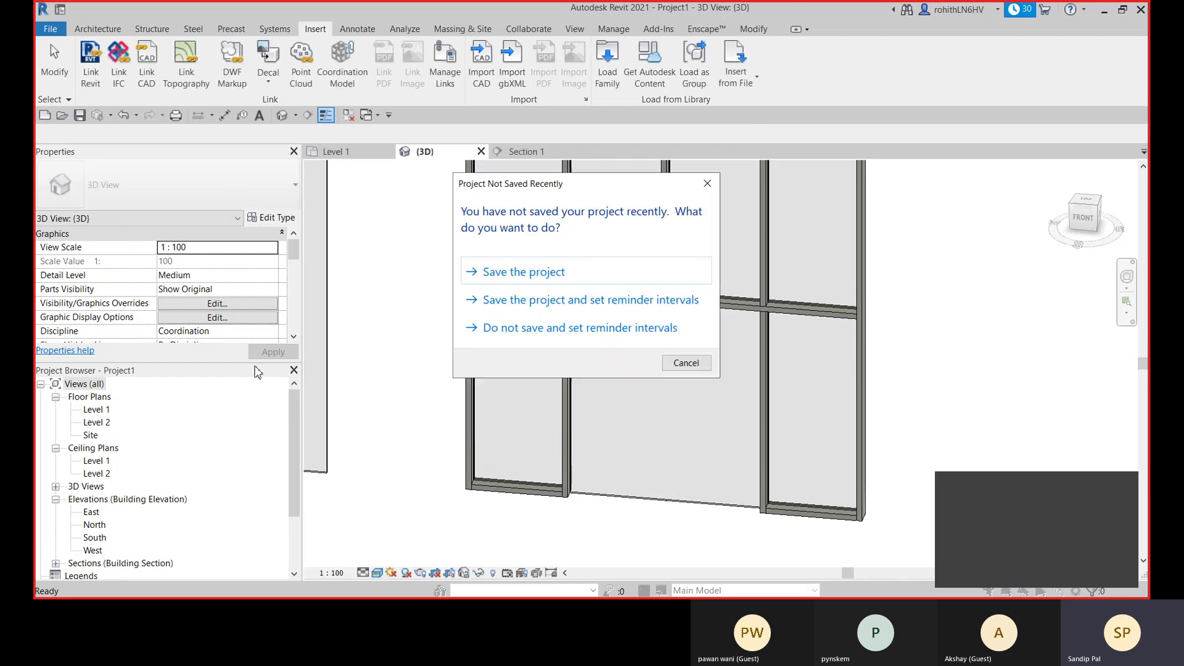
{"action": "left_click", "coordinate": [686, 364]}
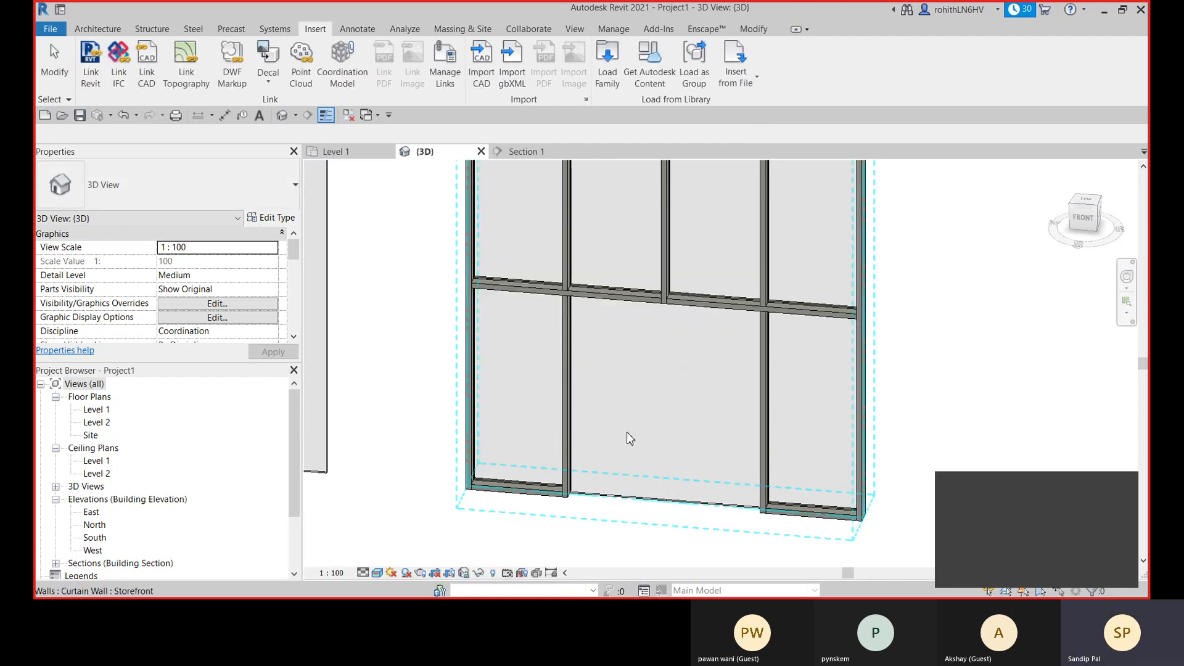
- Change the merged lower central glazed panel to the M_Door-Curtain-Wall-Double-Glass type
{"action": "key", "text": "Tab"}
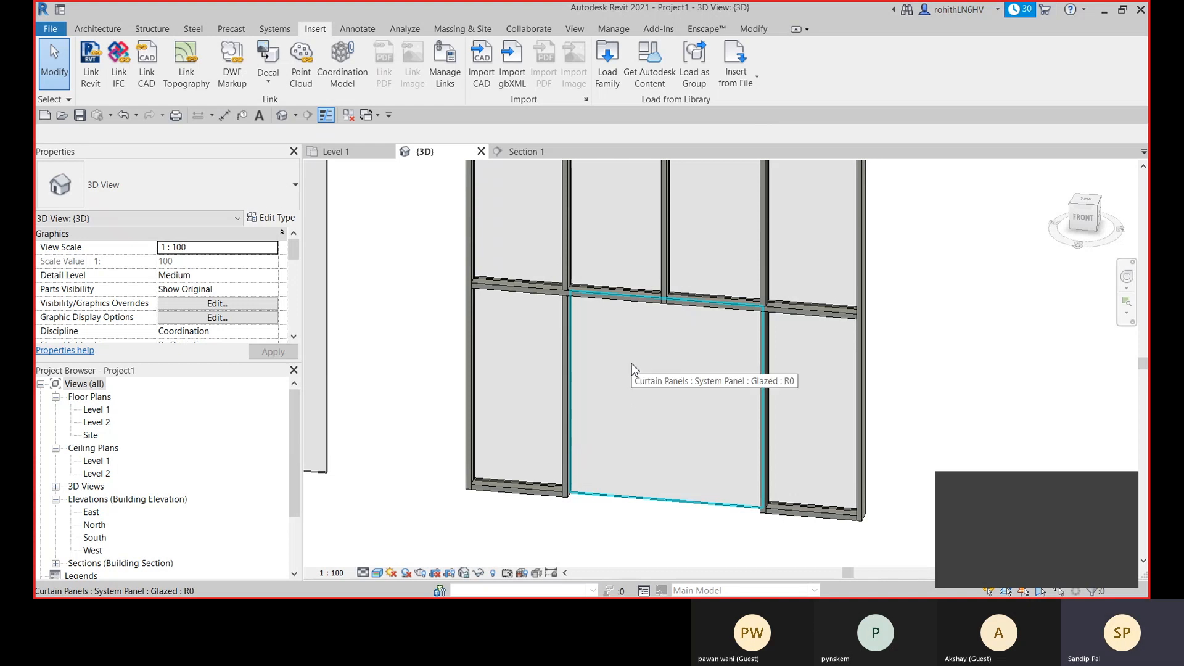
{"action": "left_click", "coordinate": [649, 404]}
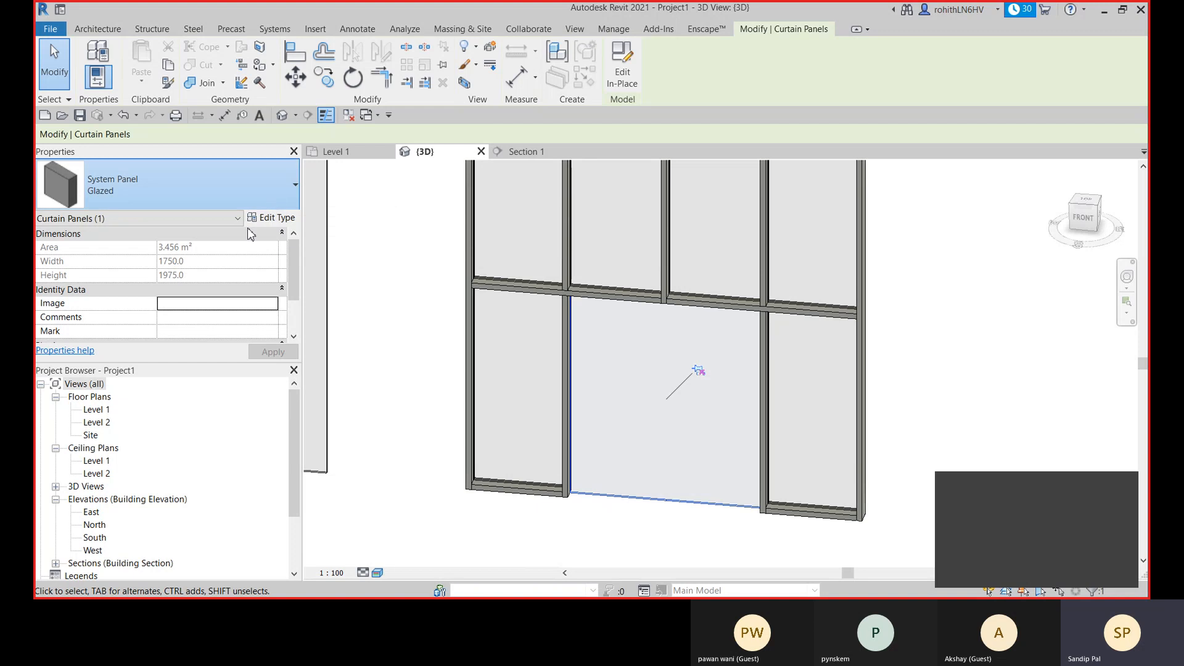
{"action": "left_click", "coordinate": [266, 196]}
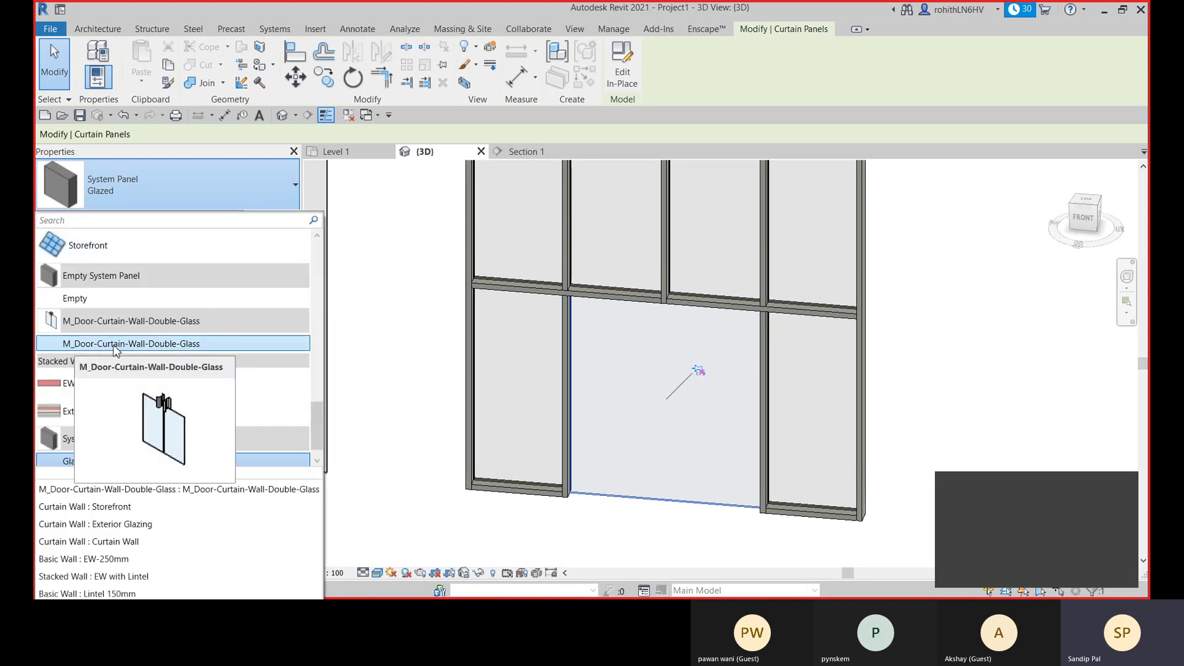
{"action": "left_click", "coordinate": [115, 345]}
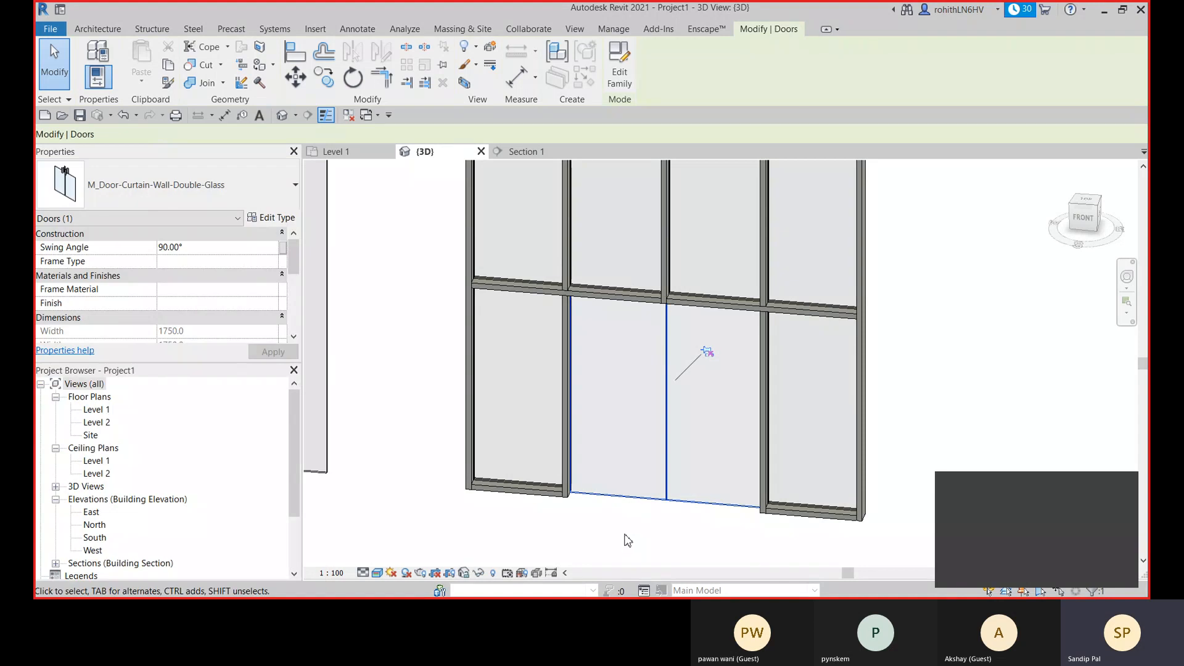
{"action": "left_click", "coordinate": [633, 512]}
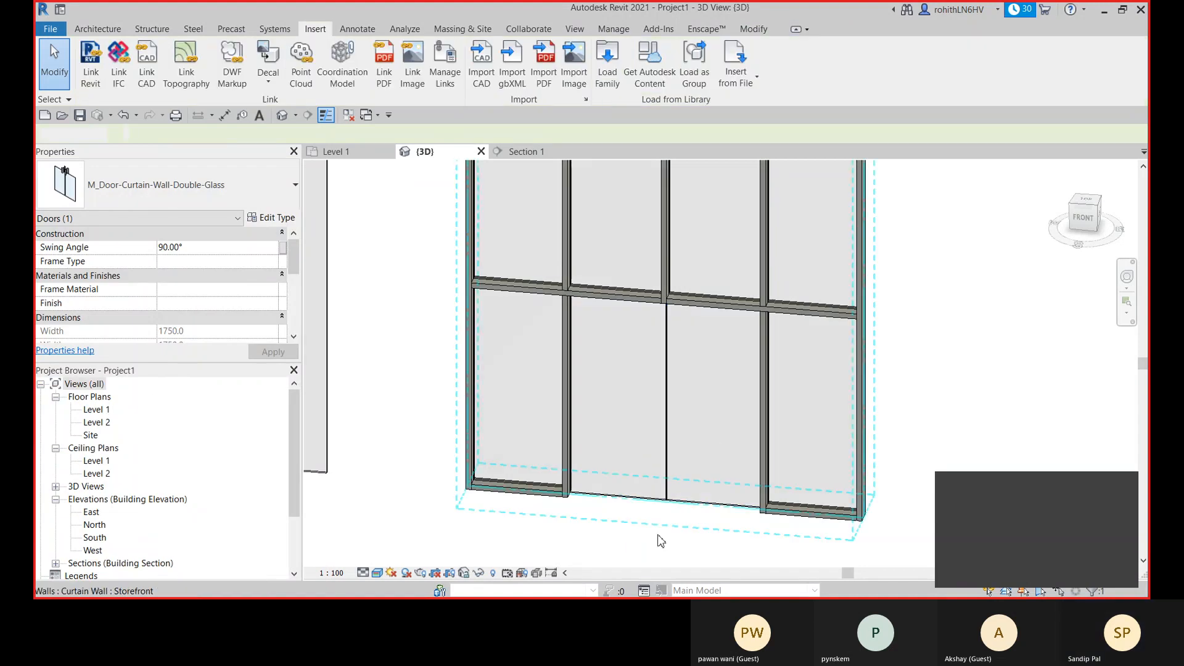
- Flip the orientation of the double glass door in the Storefront wall
{"action": "middle_click_drag", "start_coordinate": [618, 464], "coordinate": [616, 453]}
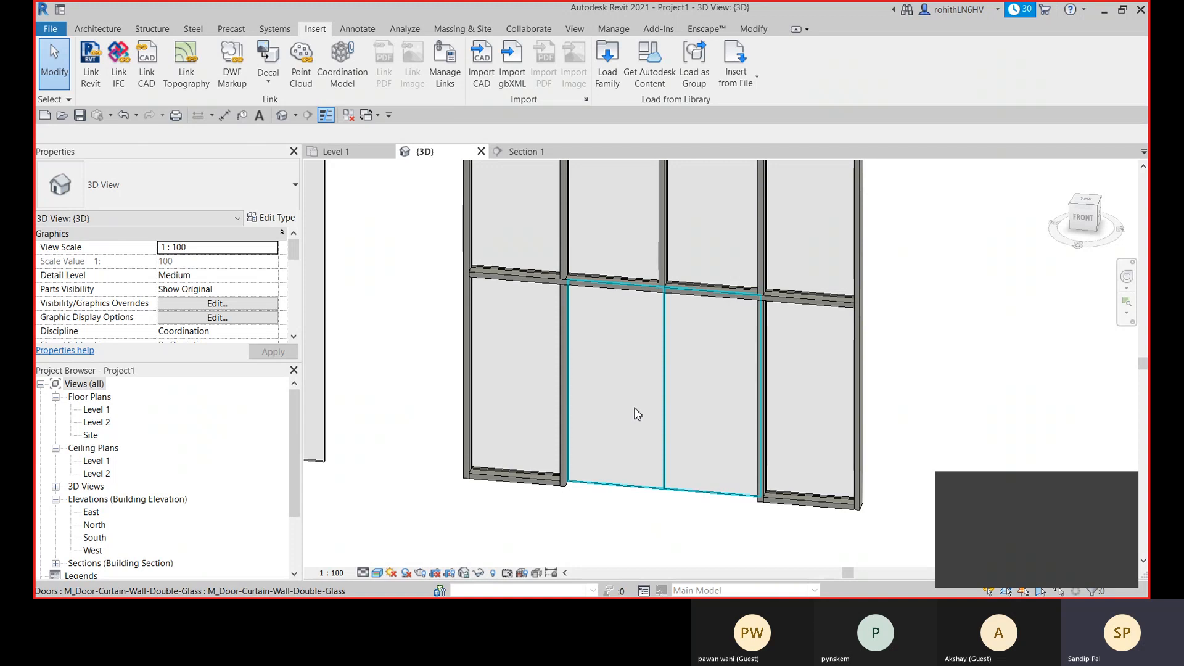
{"action": "left_click", "coordinate": [624, 475]}
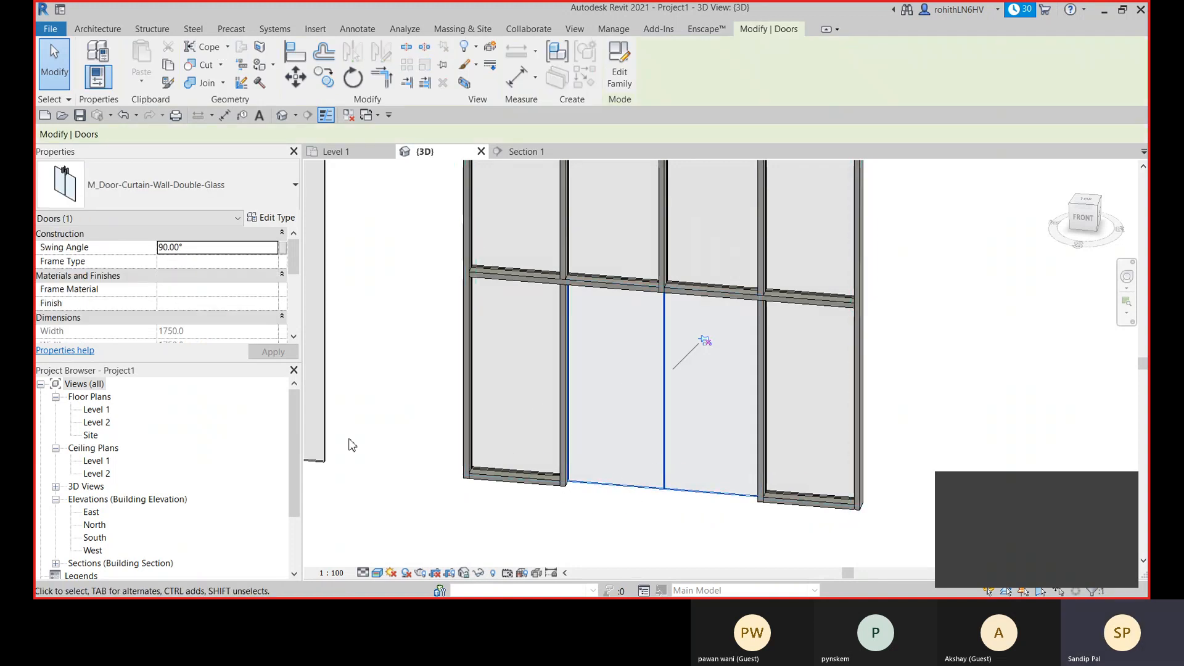
{"action": "key", "text": "space"}
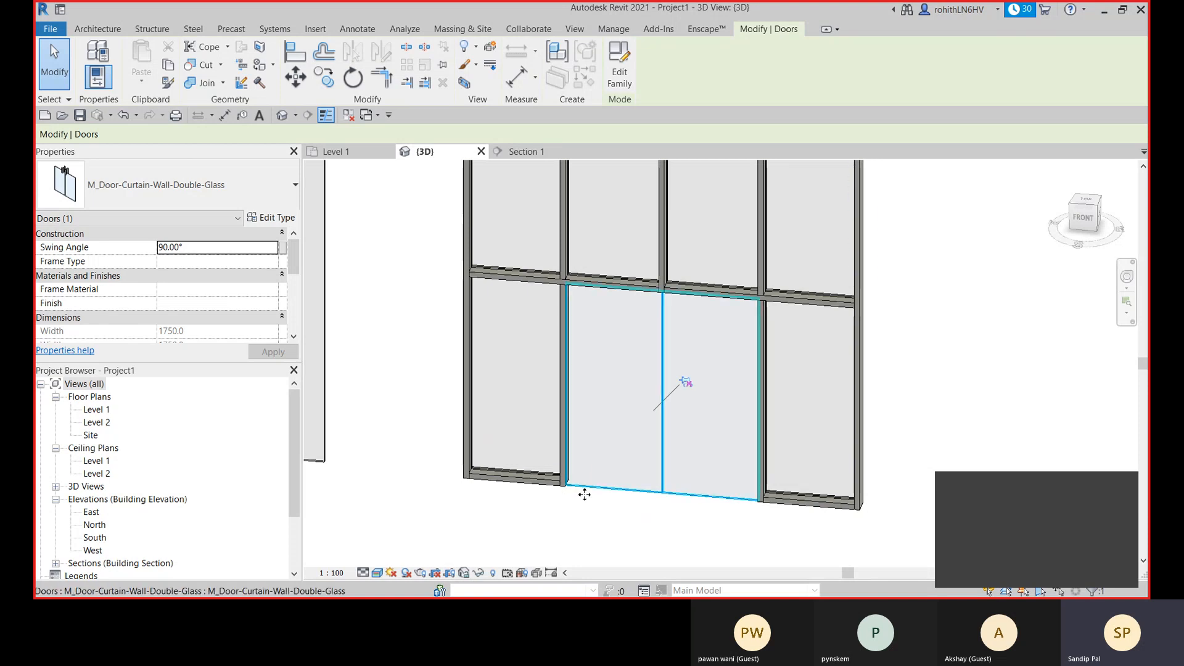
{"action": "scroll", "coordinate": [580, 481], "scroll_direction": "up", "scroll_amount": 4}
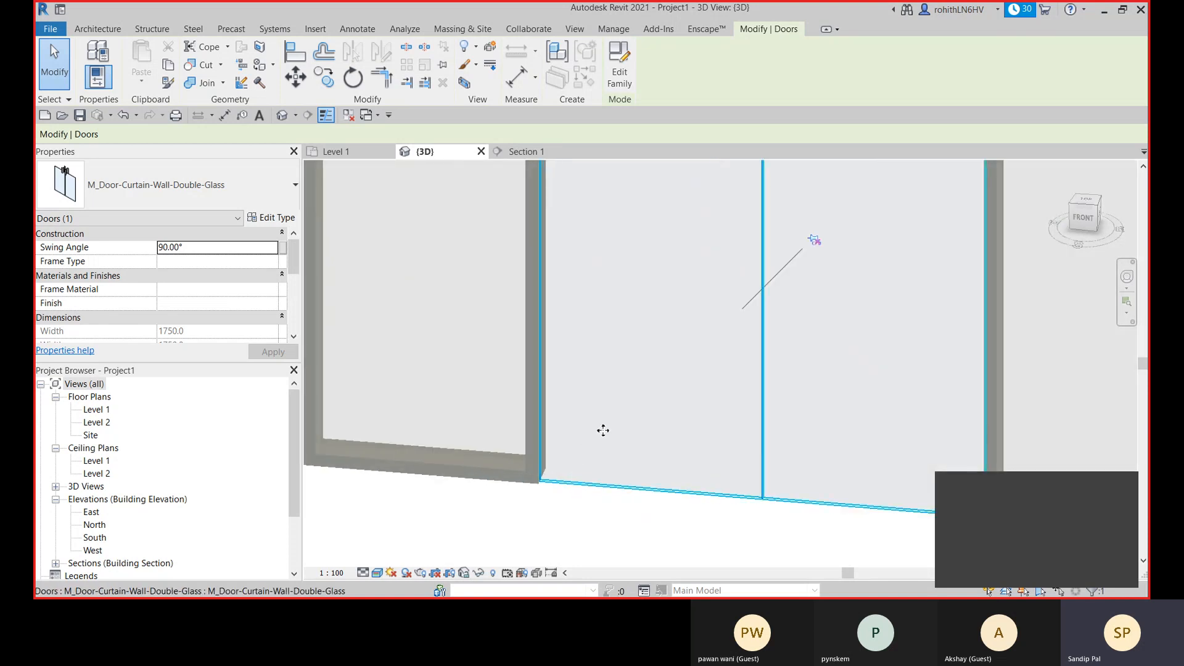
{"action": "scroll", "coordinate": [603, 430], "scroll_direction": "down", "scroll_amount": 4}
{"action": "left_click", "coordinate": [573, 502]}
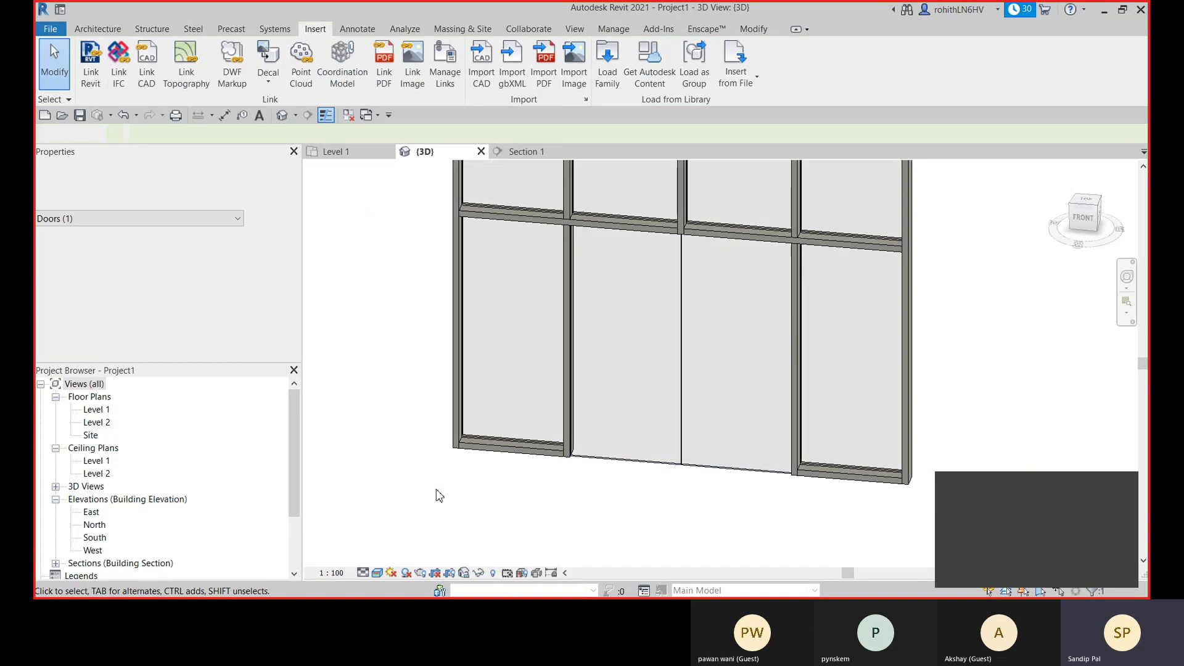
{"action": "left_click", "coordinate": [534, 415]}
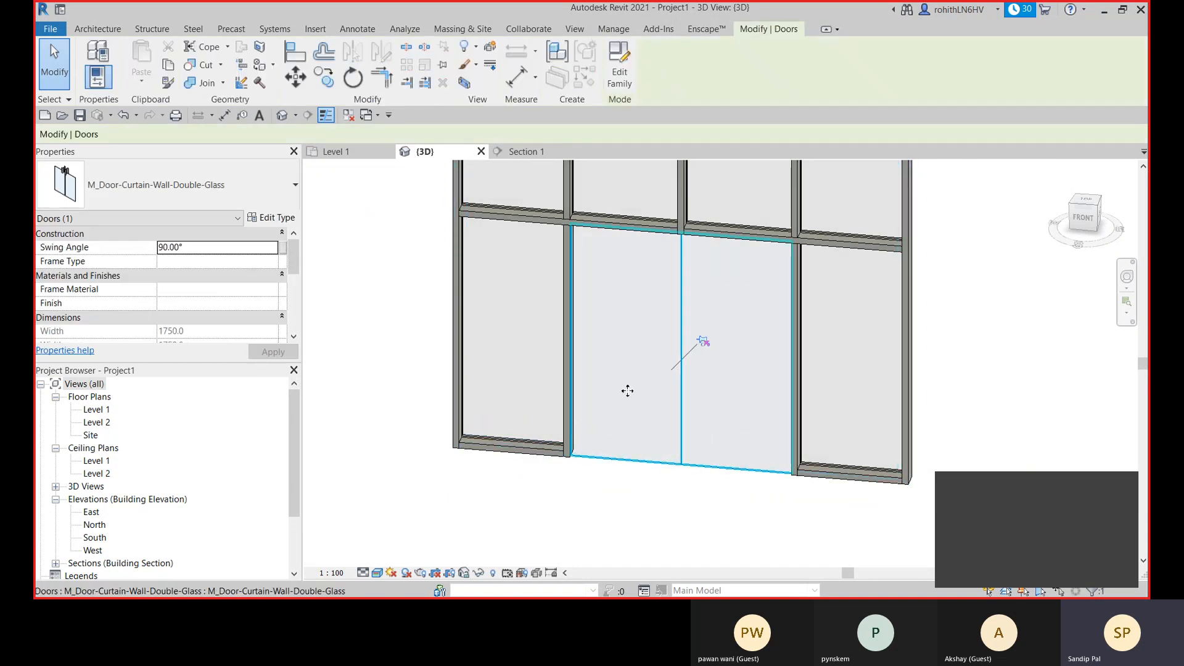
{"action": "middle_click_drag", "start_coordinate": [627, 391], "coordinate": [578, 351], "text": "shift"}
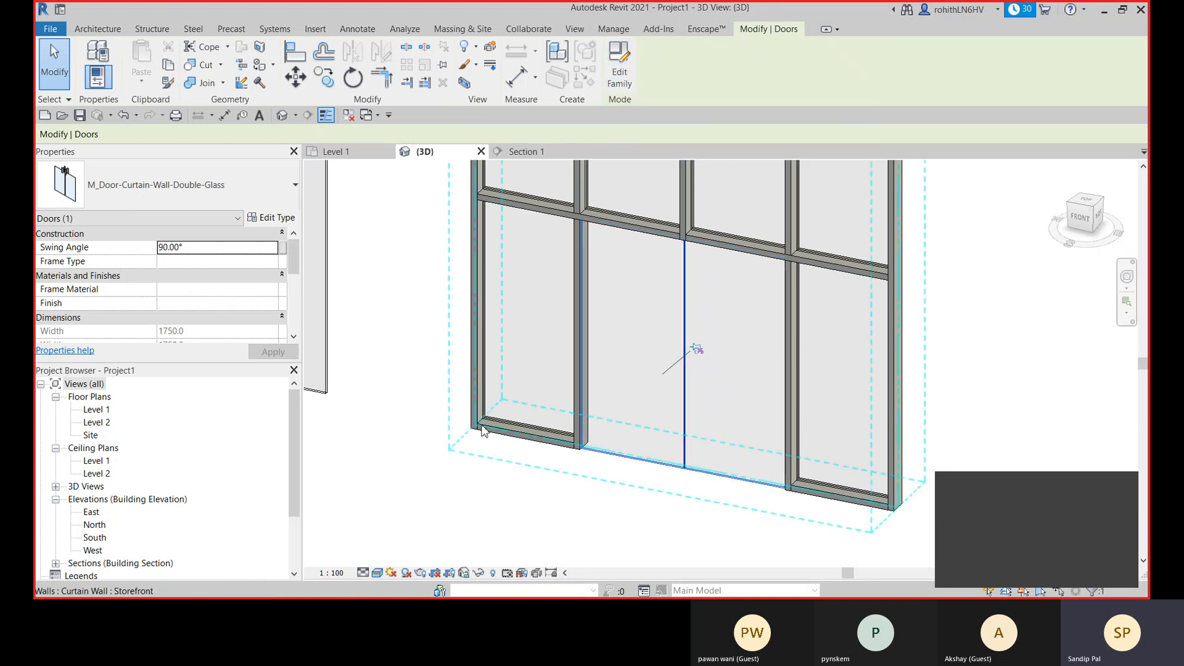
{"action": "left_click", "coordinate": [391, 423]}
- Delete the freestanding Exterior Glazing and Storefront curtain walls in front of the building
{"action": "scroll", "coordinate": [684, 394], "scroll_direction": "down", "scroll_amount": 5}
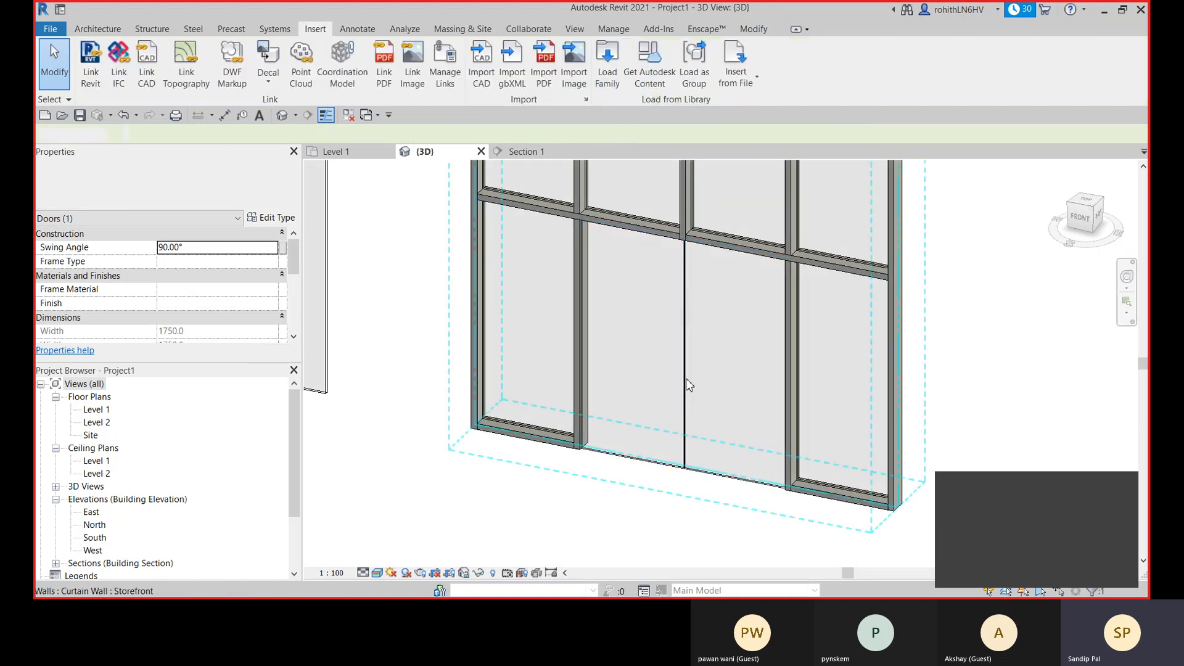
{"action": "scroll", "coordinate": [686, 406], "scroll_direction": "down", "scroll_amount": 3}
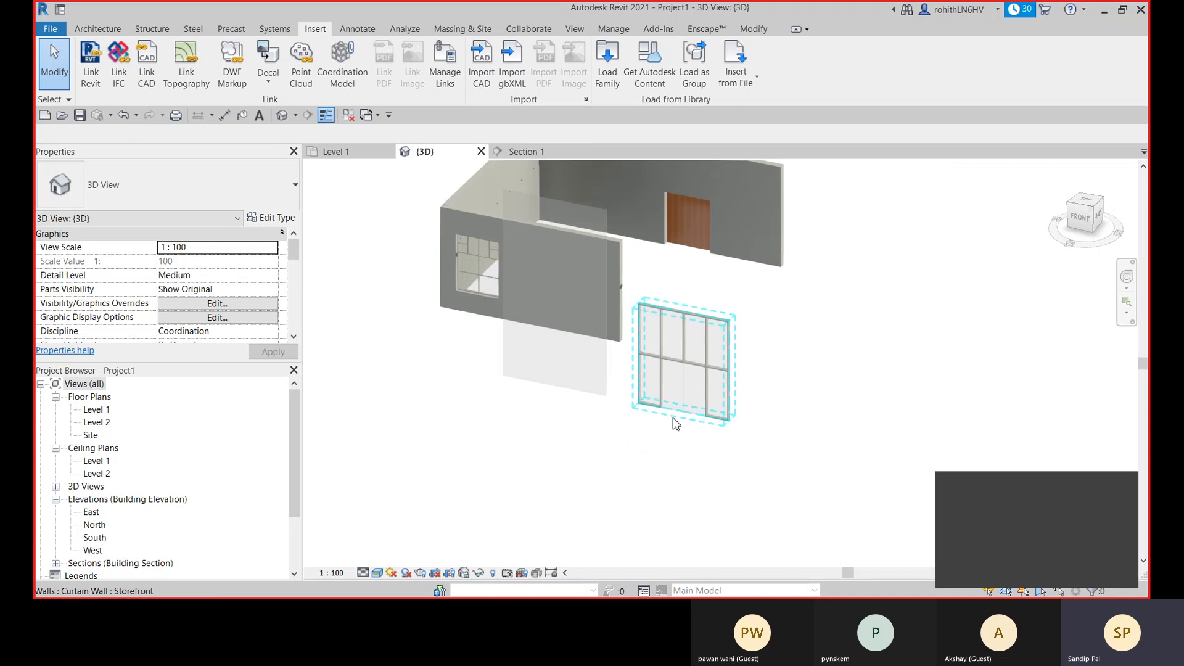
{"action": "left_click", "coordinate": [597, 425]}
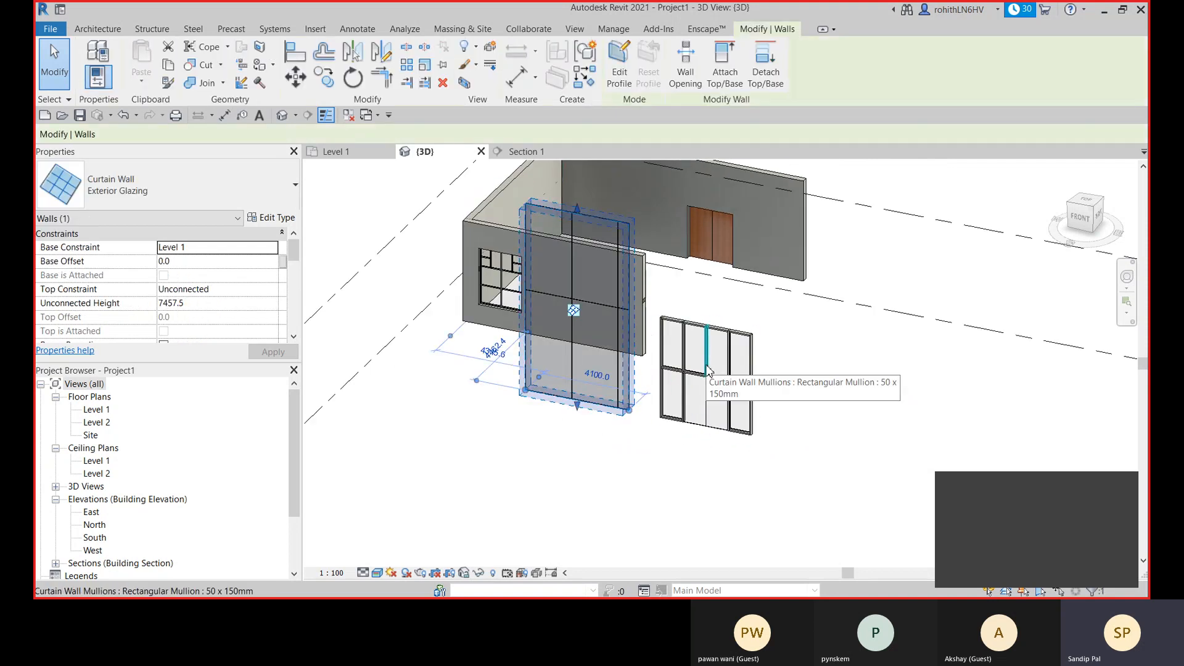
{"action": "key", "text": "Delete"}
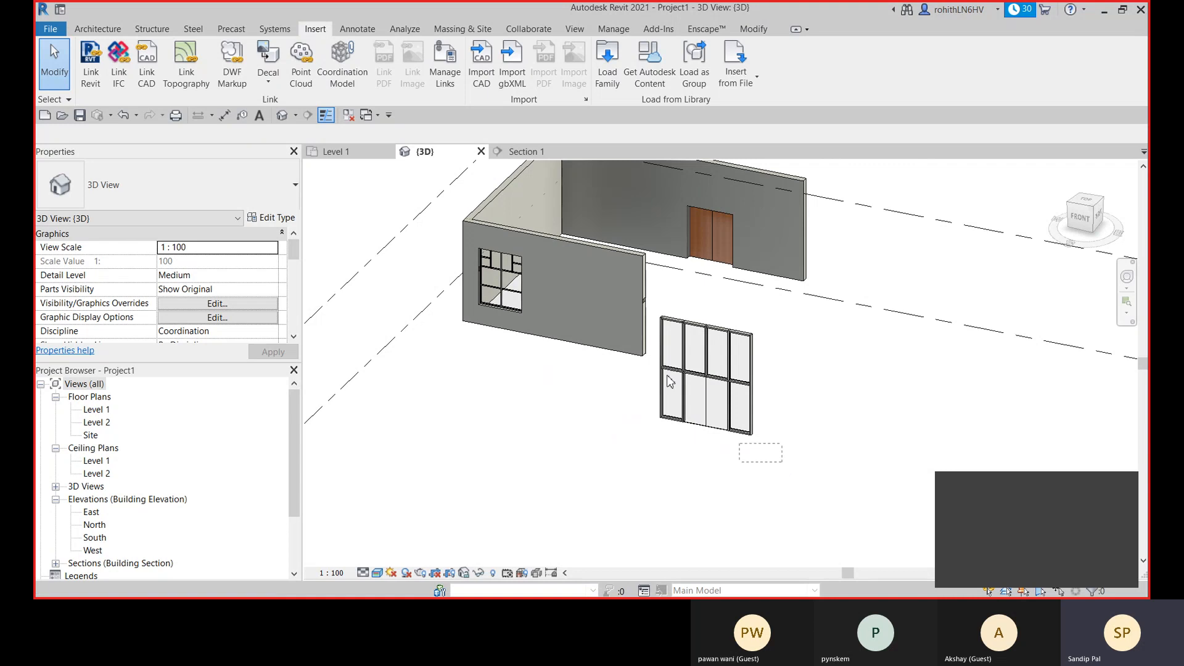
{"action": "left_click_drag", "start_coordinate": [782, 461], "coordinate": [662, 300]}
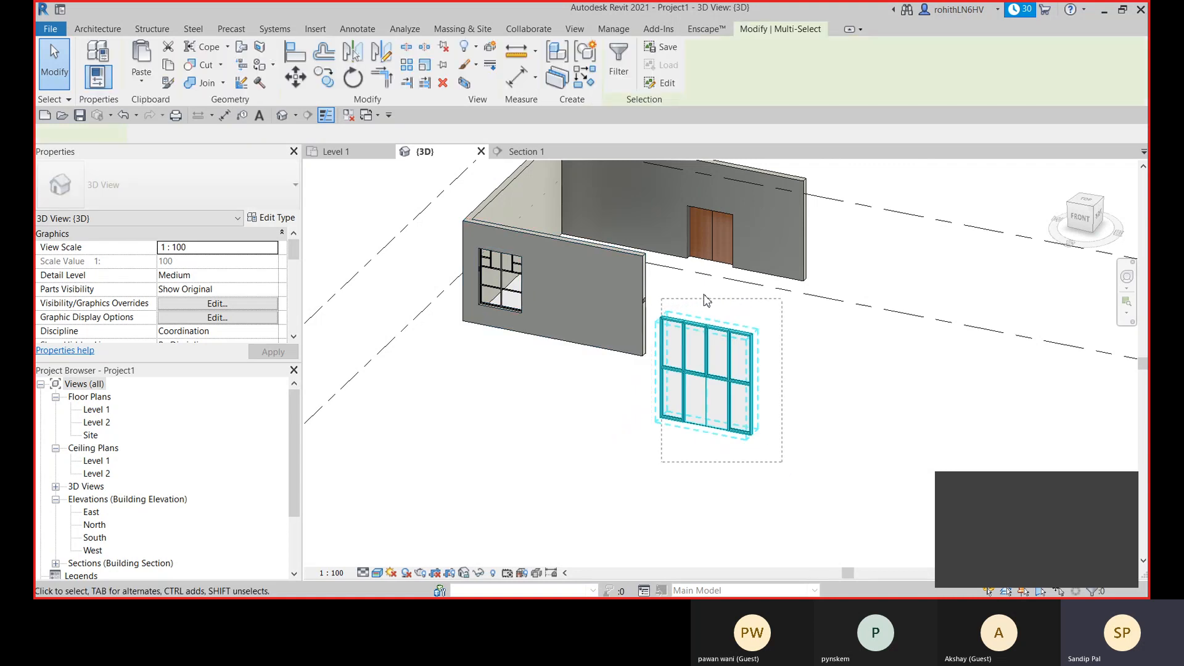
{"action": "key", "text": "Delete"}
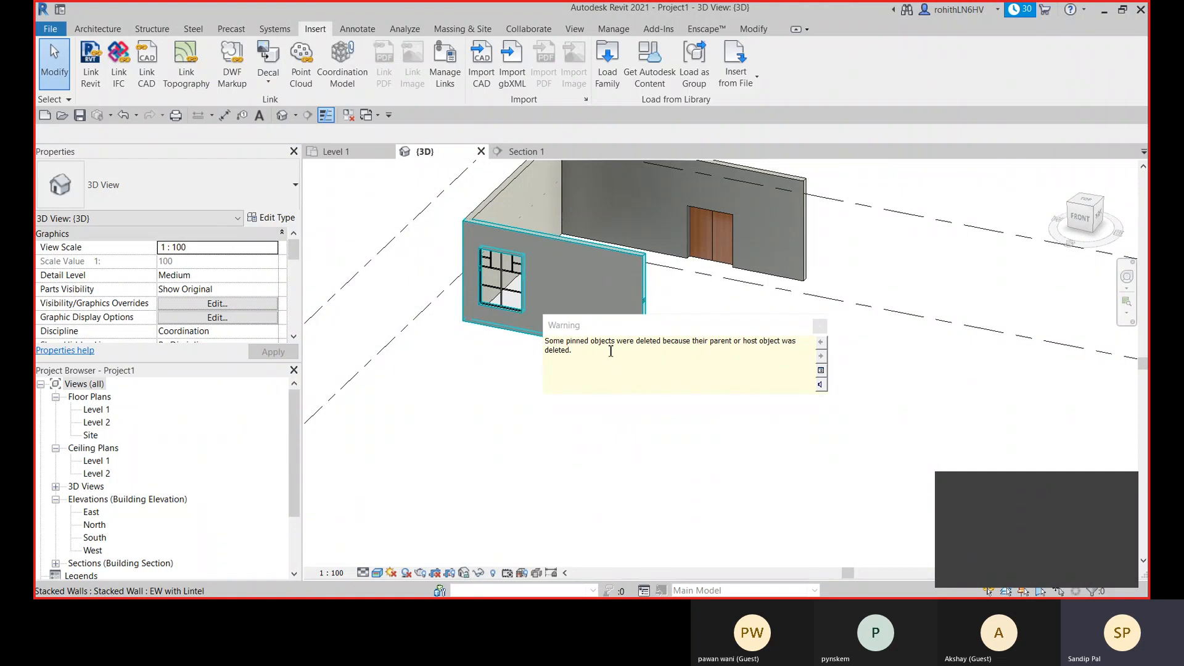
{"action": "left_click", "coordinate": [694, 404]}
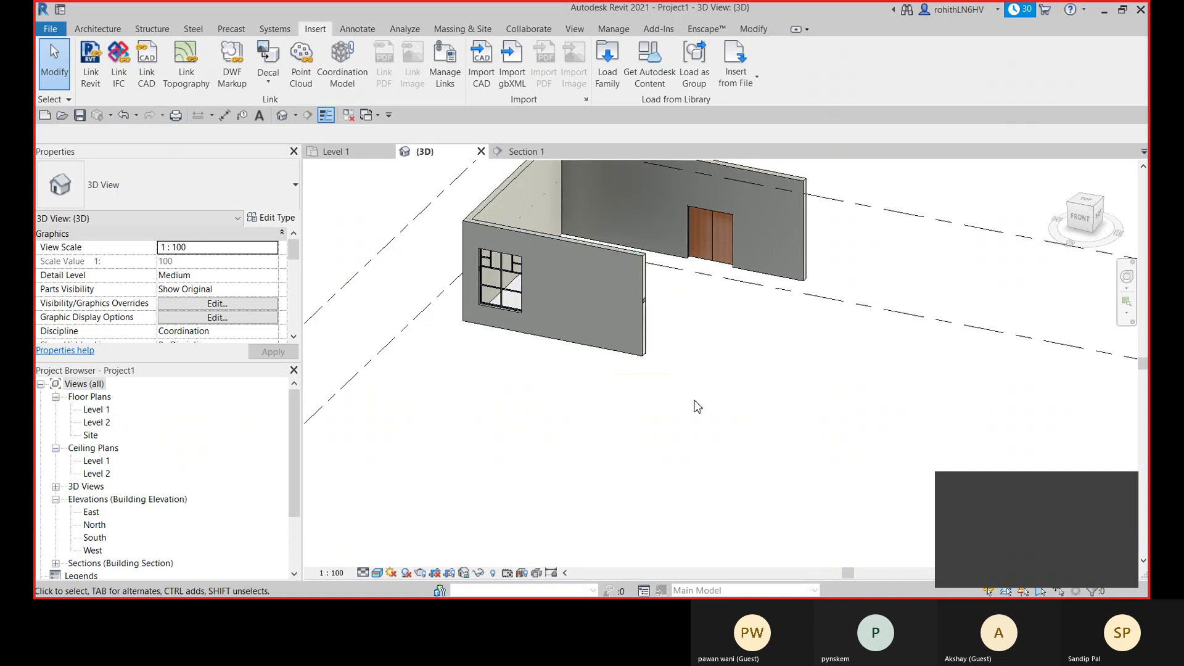
- Examine the EW with Lintel stacked wall and how its lintel band meets the embedded curtain wall window
{"action": "middle_click_drag", "start_coordinate": [715, 405], "coordinate": [670, 440]}
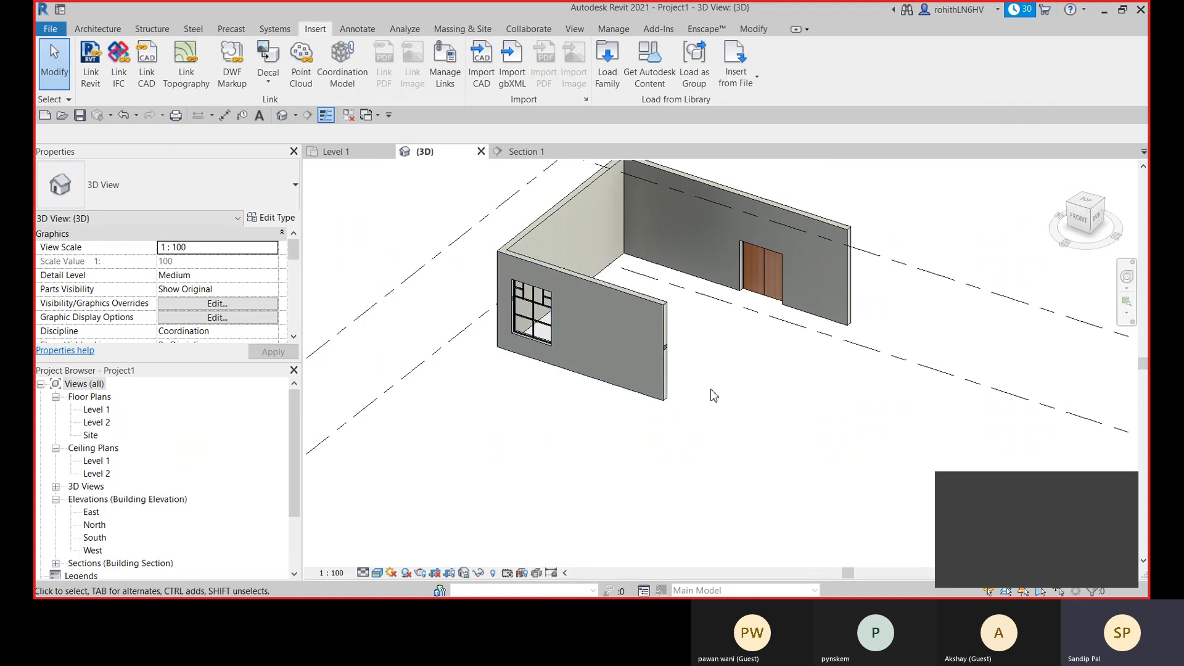
{"action": "scroll", "coordinate": [696, 407], "scroll_direction": "down", "scroll_amount": 1}
{"action": "scroll", "coordinate": [660, 394], "scroll_direction": "up", "scroll_amount": 3}
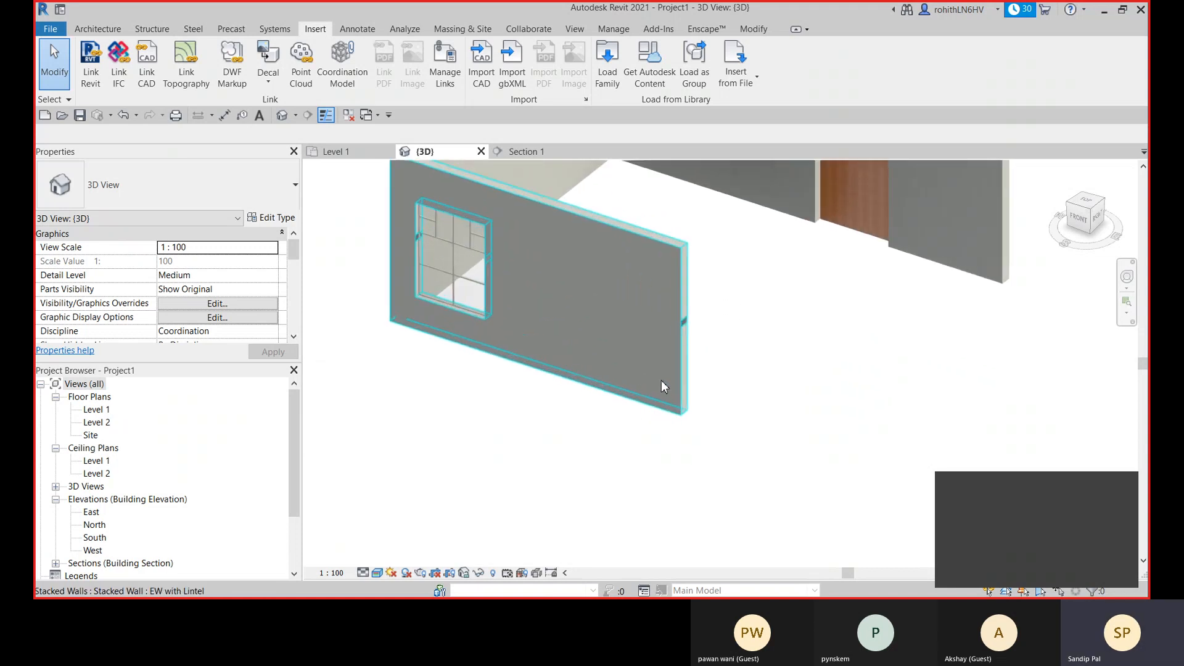
{"action": "left_click", "coordinate": [663, 384]}
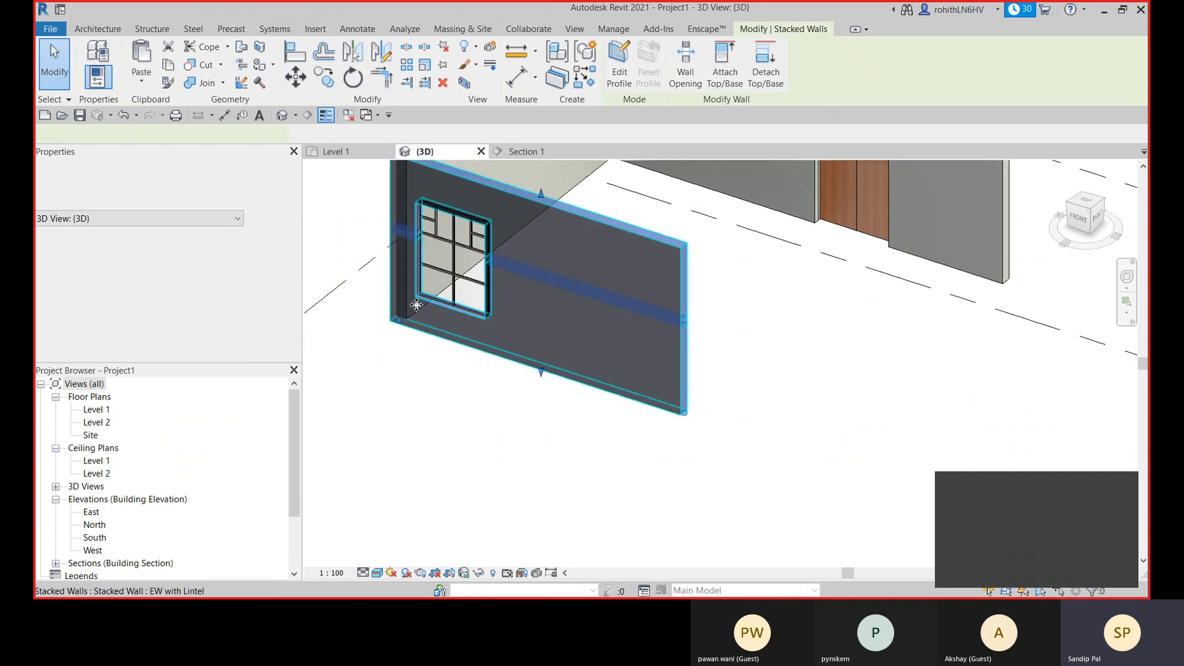
{"action": "middle_click_drag", "start_coordinate": [553, 356], "coordinate": [572, 356]}
{"action": "scroll", "coordinate": [572, 356], "scroll_direction": "up", "scroll_amount": 1}
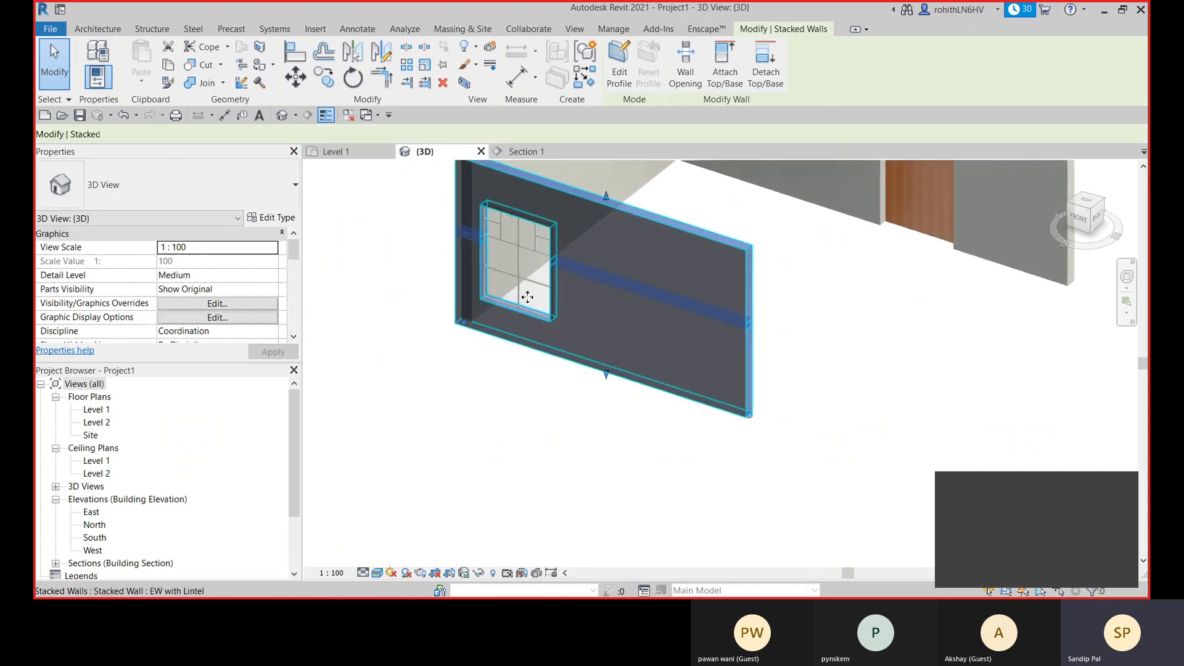
{"action": "scroll", "coordinate": [467, 243], "scroll_direction": "up", "scroll_amount": 3}
{"action": "scroll", "coordinate": [468, 243], "scroll_direction": "up", "scroll_amount": 2}
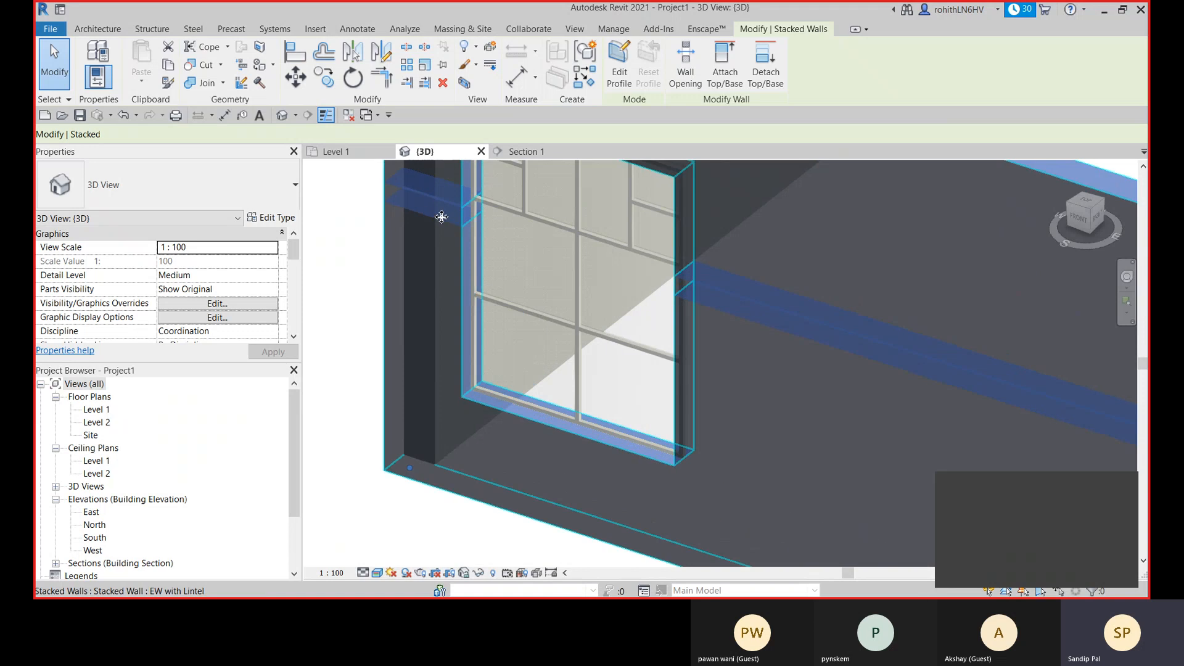
{"action": "left_click", "coordinate": [596, 285]}
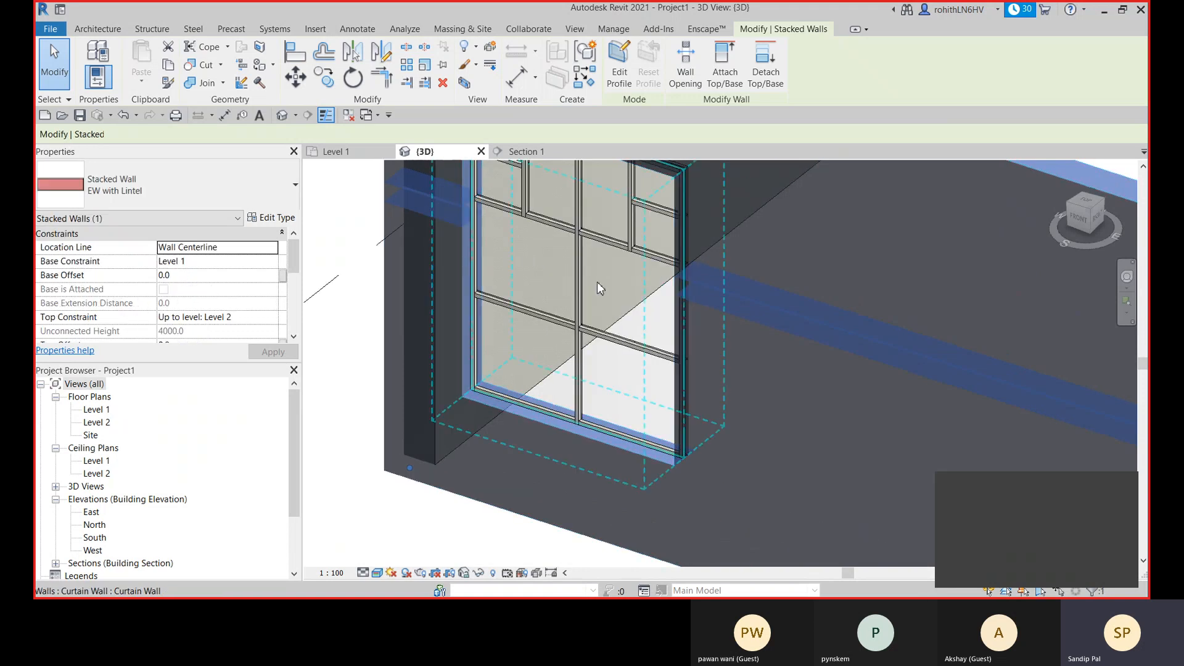
{"action": "middle_click_drag", "start_coordinate": [597, 285], "coordinate": [643, 333]}
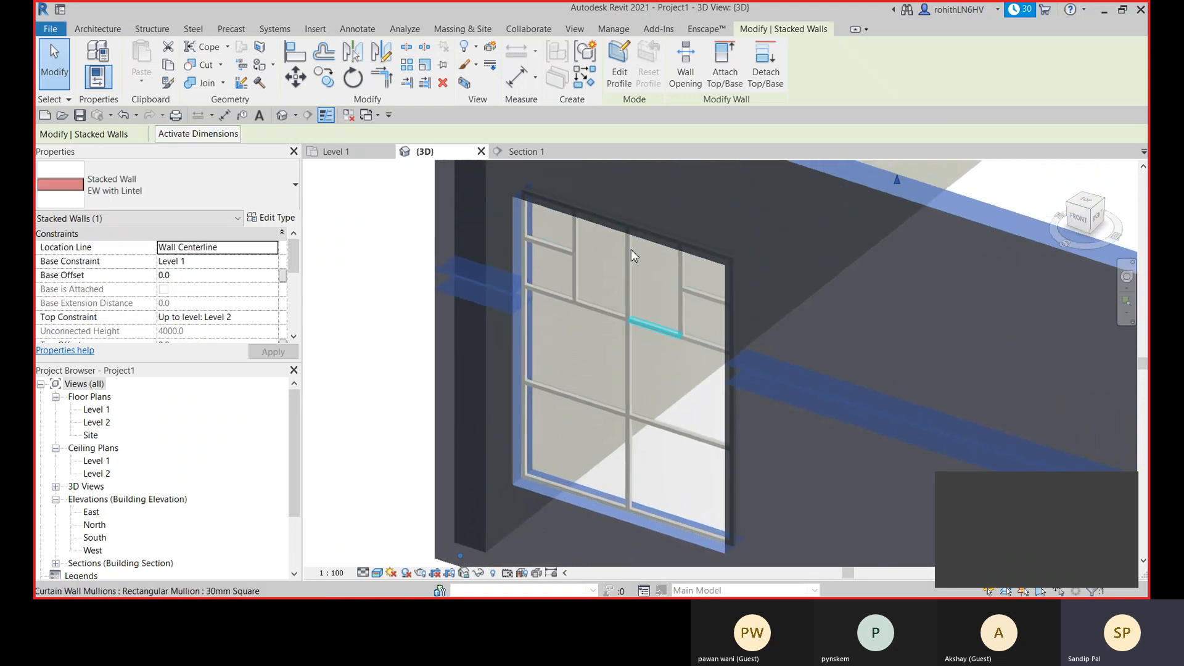
{"action": "scroll", "coordinate": [629, 240], "scroll_direction": "down", "scroll_amount": 3}
{"action": "left_click", "coordinate": [608, 352]}
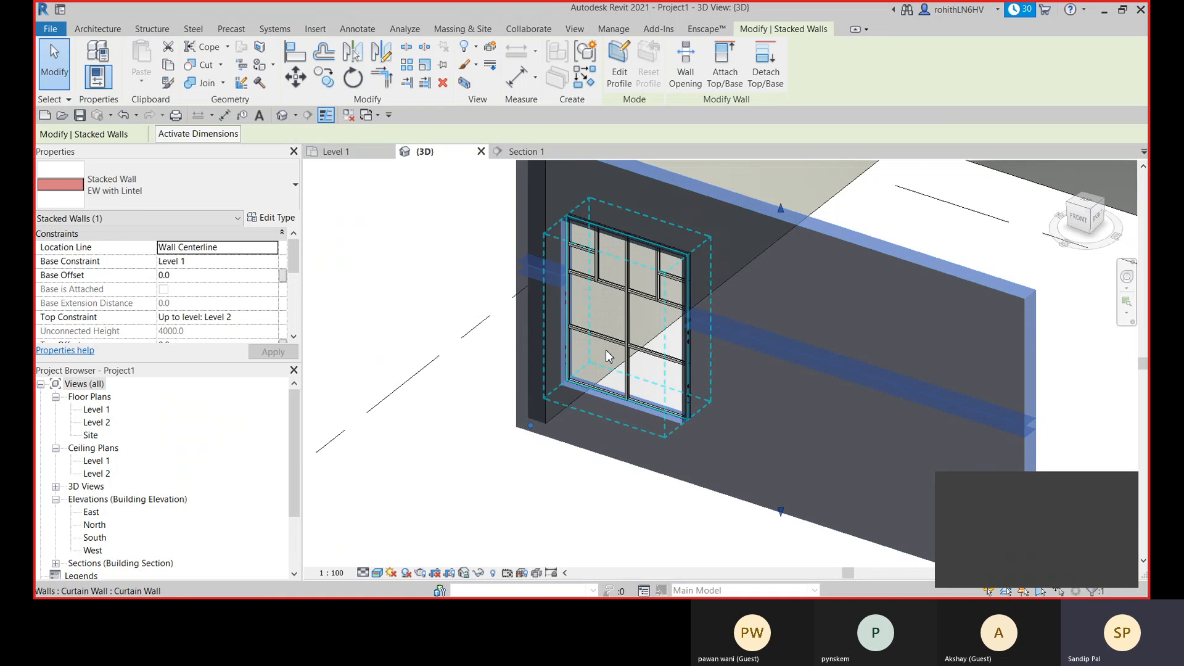
- Lower the embedded curtain wall's top edge to a height of about 1388 mm, deleting the mullions that can no longer be created
{"action": "left_click", "coordinate": [566, 310]}
{"action": "scroll", "coordinate": [545, 270], "scroll_direction": "up", "scroll_amount": 1}
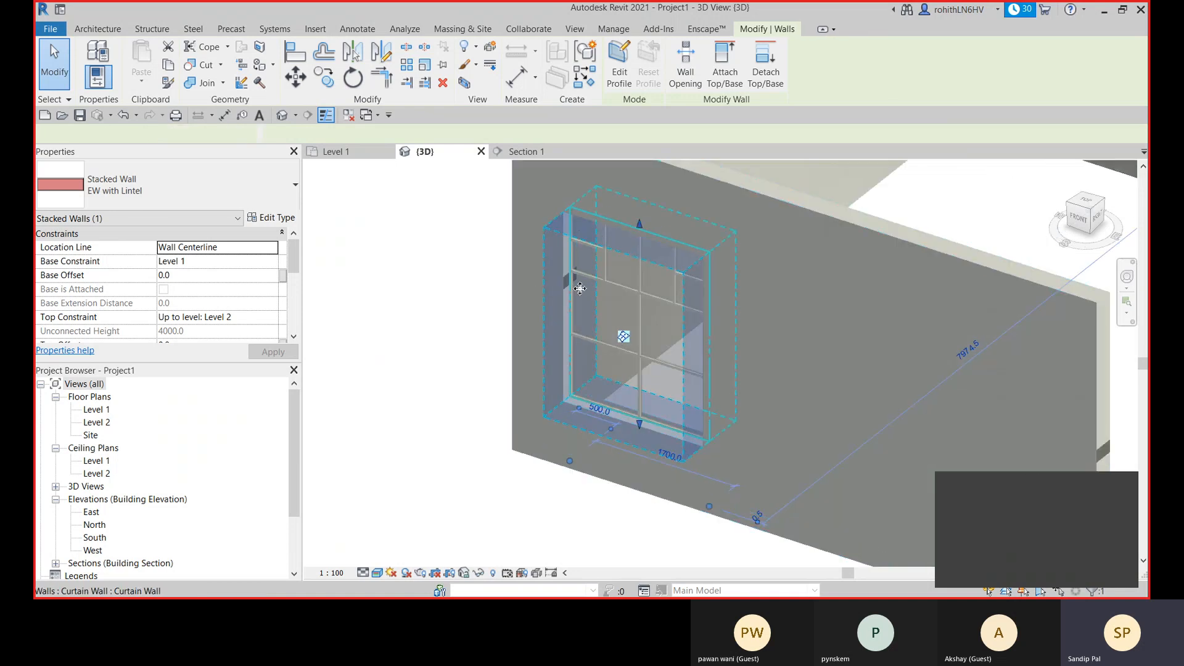
{"action": "scroll", "coordinate": [566, 295], "scroll_direction": "up", "scroll_amount": 1}
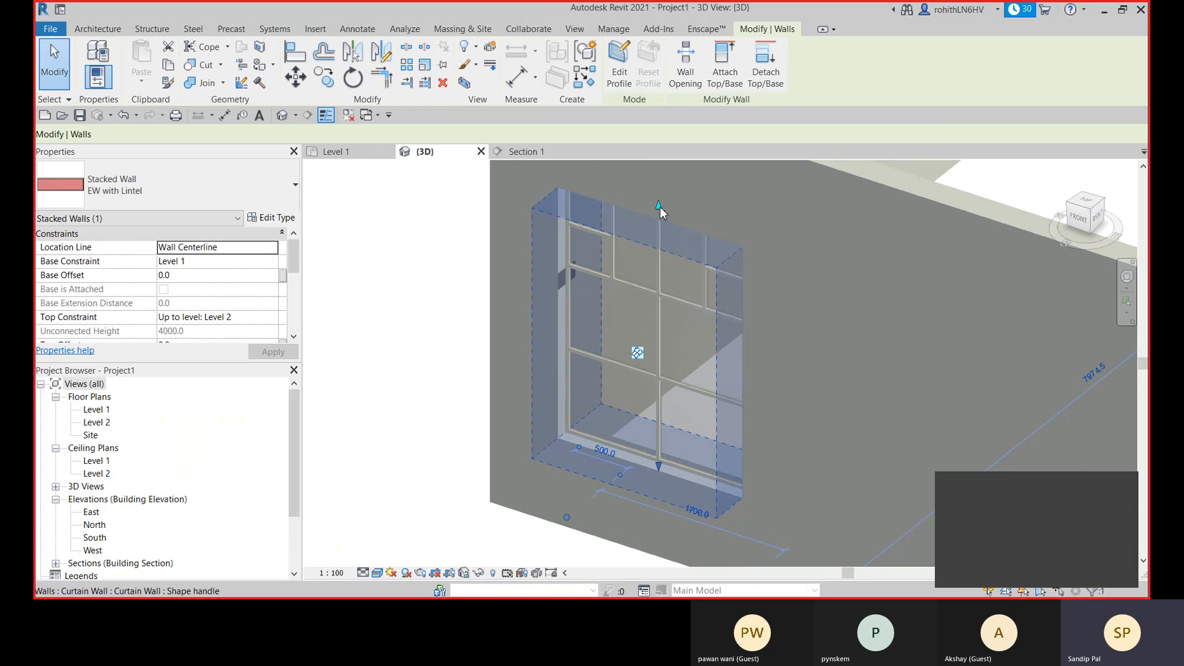
{"action": "left_click_drag", "start_coordinate": [658, 210], "coordinate": [633, 312]}
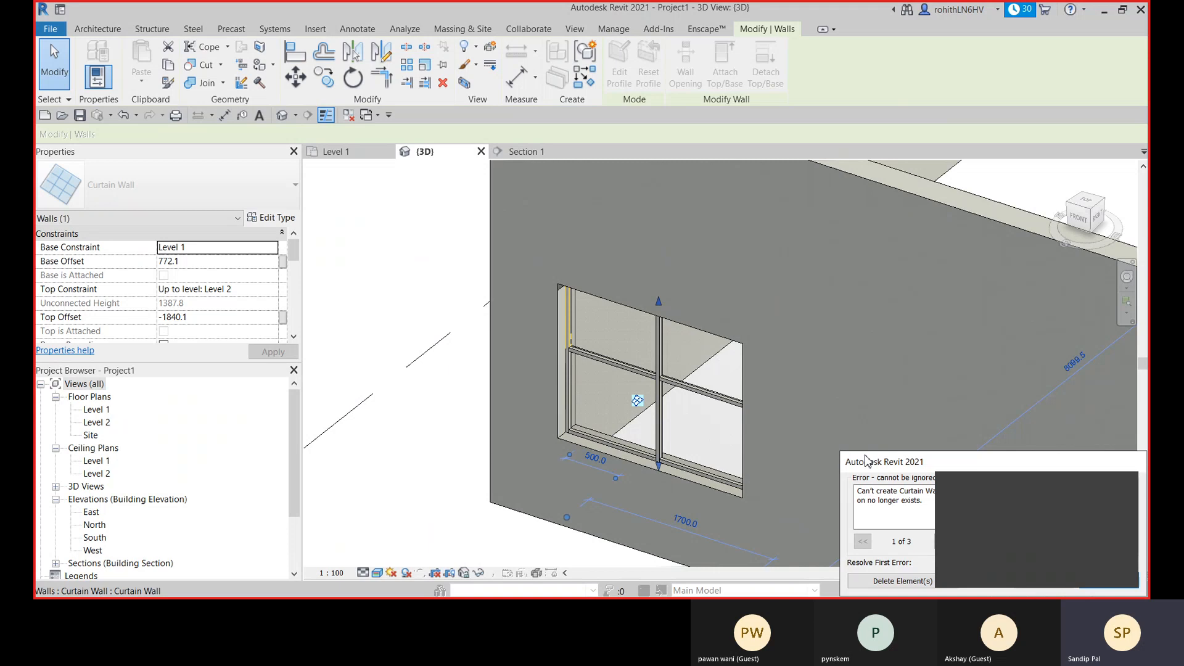
{"action": "left_click_drag", "start_coordinate": [866, 462], "coordinate": [754, 341]}
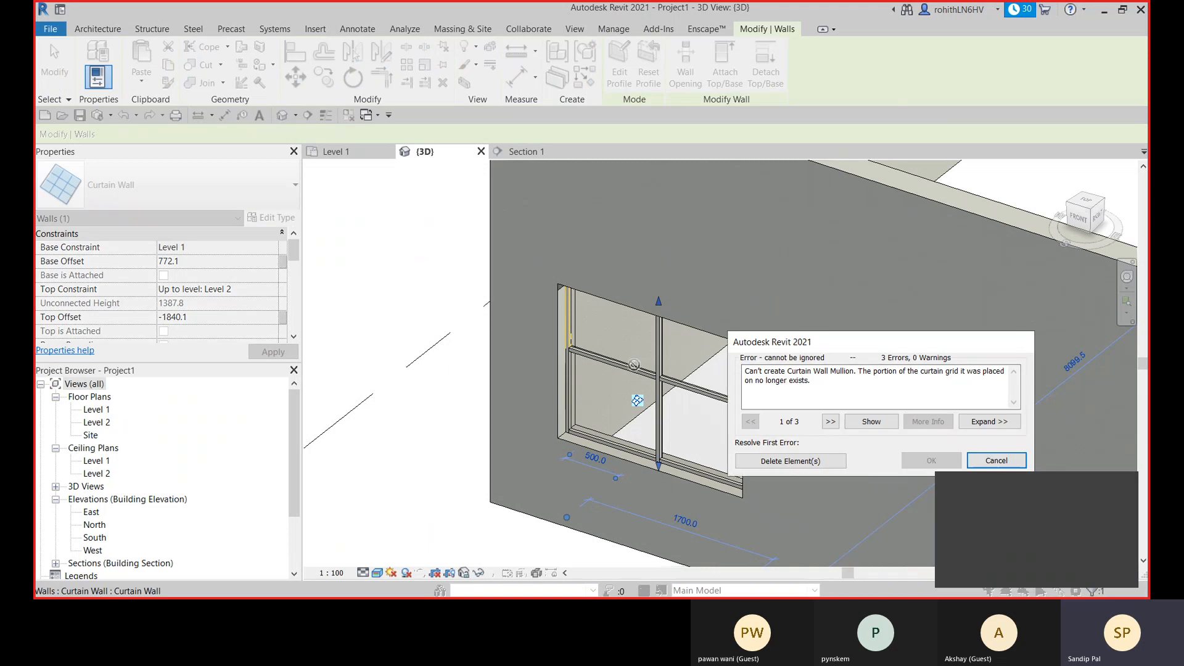
{"action": "left_click", "coordinate": [789, 461]}
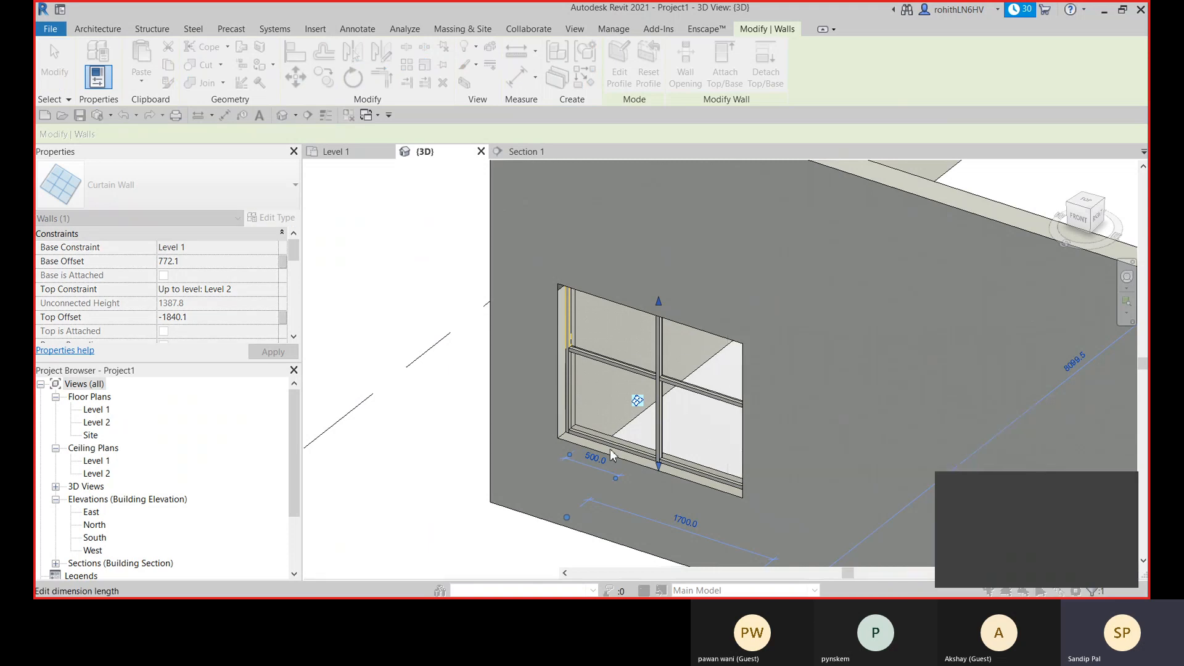
- Align the top edge of the embedded curtain wall with the underside of the stacked wall's lintel
{"action": "middle_click_drag", "start_coordinate": [653, 417], "coordinate": [692, 298], "text": "shift"}
{"action": "scroll", "coordinate": [611, 319], "scroll_direction": "up", "scroll_amount": 3}
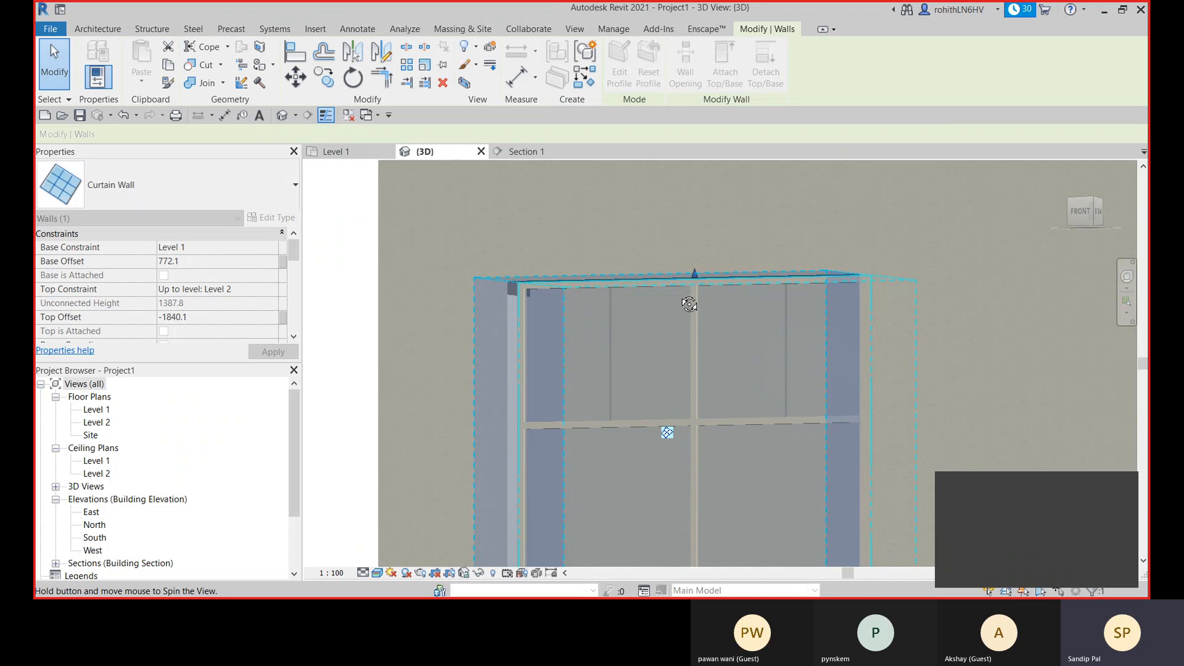
{"action": "key", "text": "Escape"}
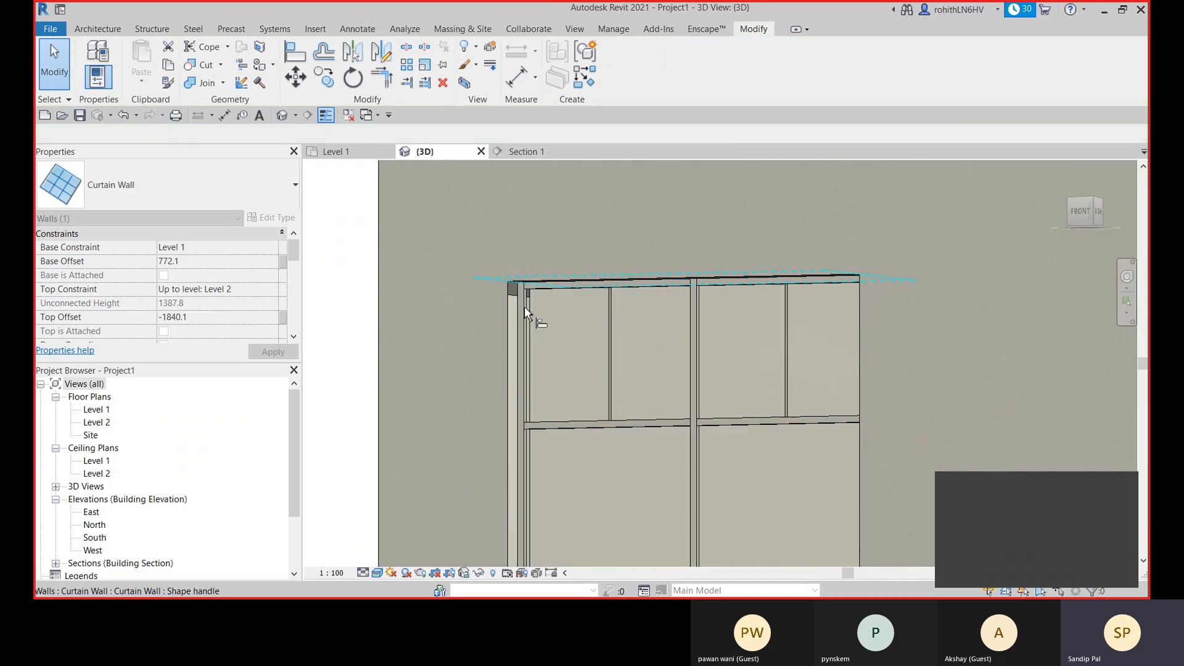
{"action": "key", "text": "a"}
{"action": "key", "text": "l"}
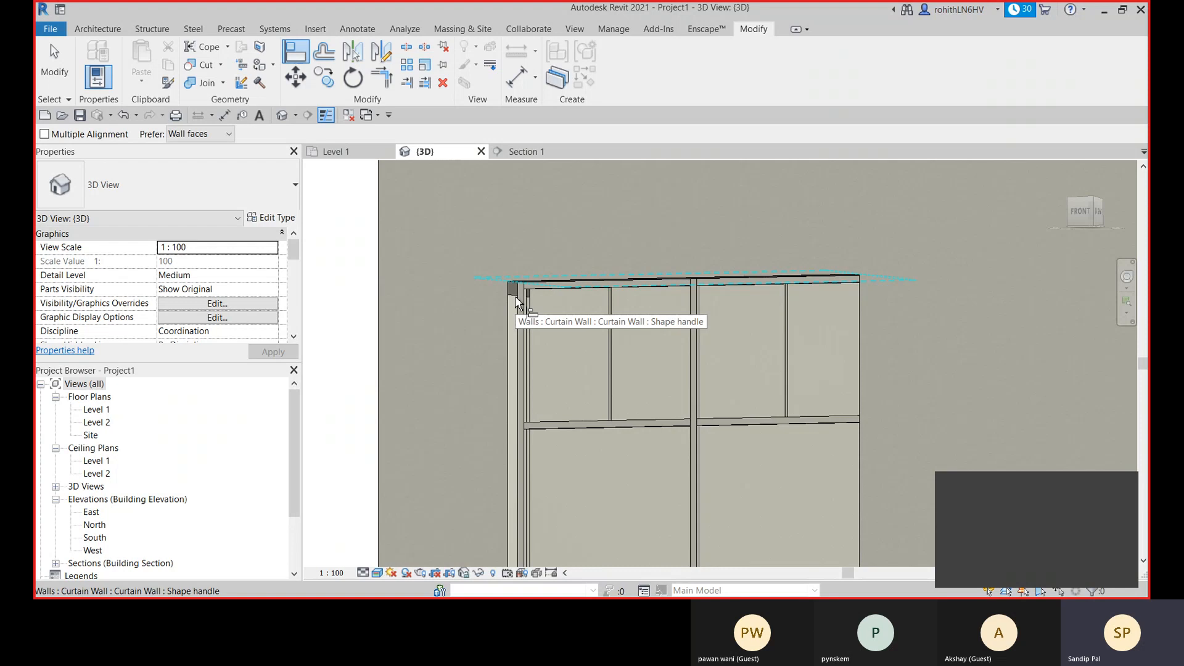
{"action": "left_click", "coordinate": [515, 296]}
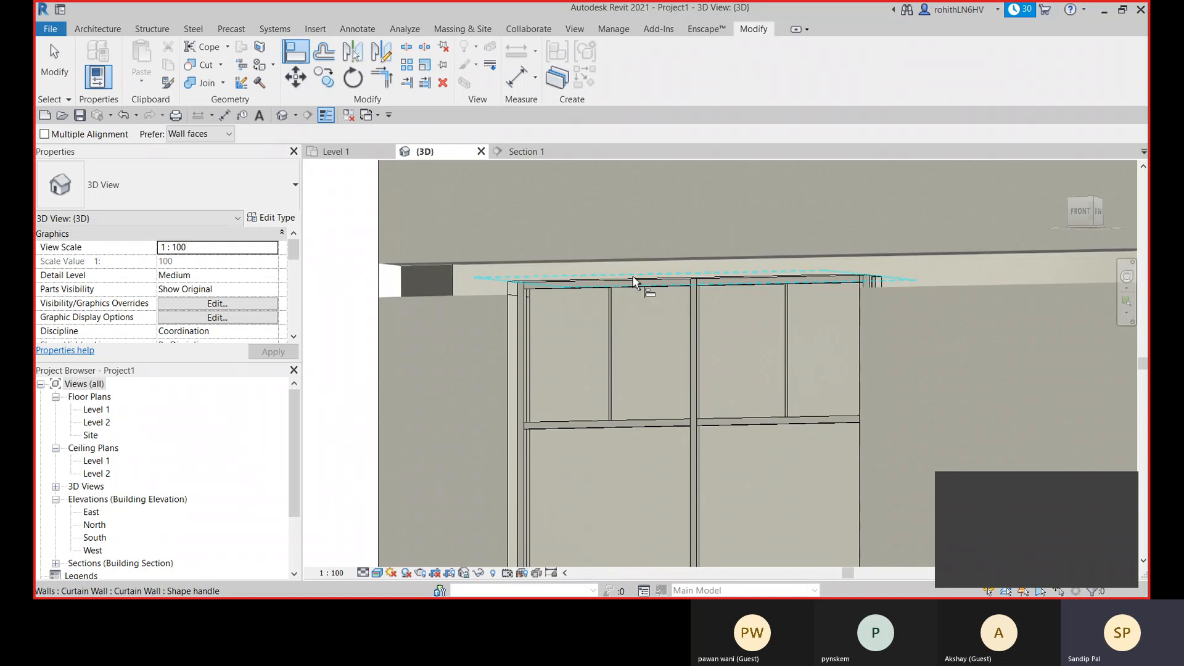
{"action": "left_click", "coordinate": [635, 280]}
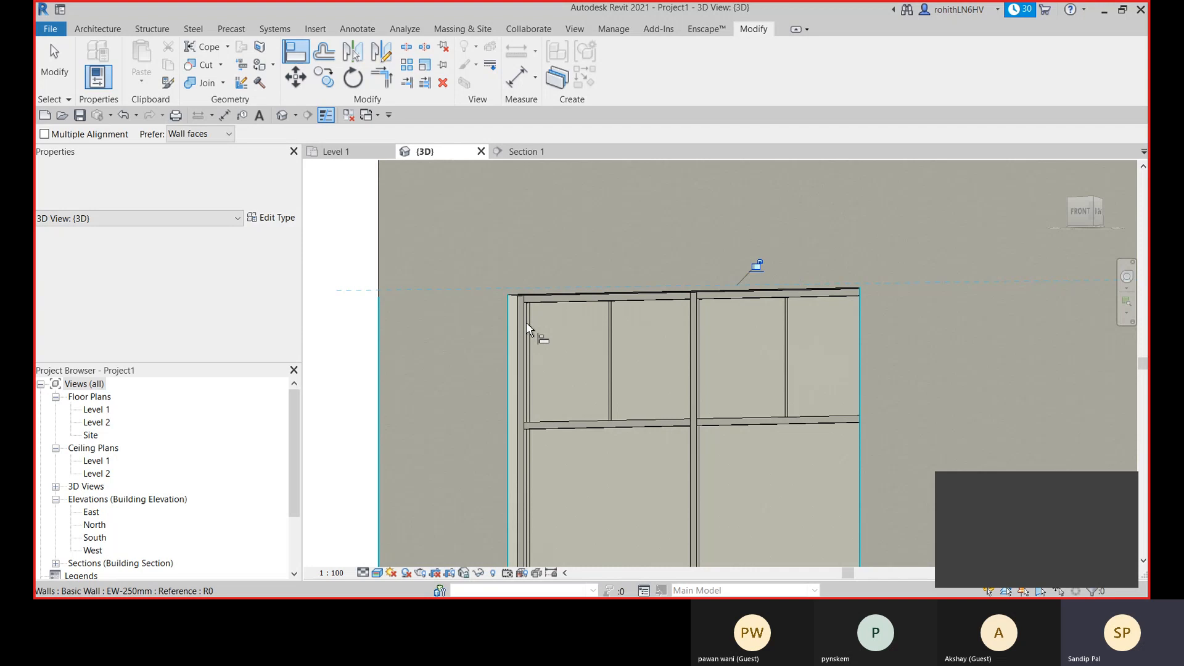
{"action": "key", "text": "Escape"}
{"action": "scroll", "coordinate": [611, 349], "scroll_direction": "down", "scroll_amount": 3}
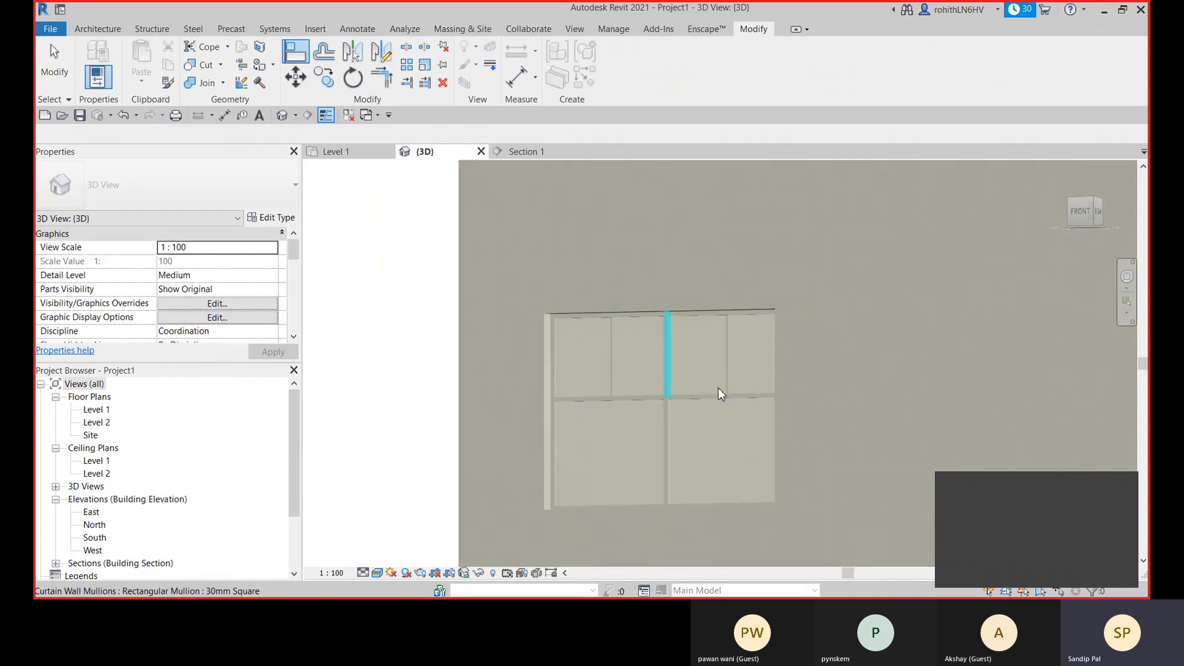
- Set the embedded curtain wall's base offset to 900 mm
{"action": "middle_click_drag", "start_coordinate": [724, 402], "coordinate": [721, 506], "text": "shift"}
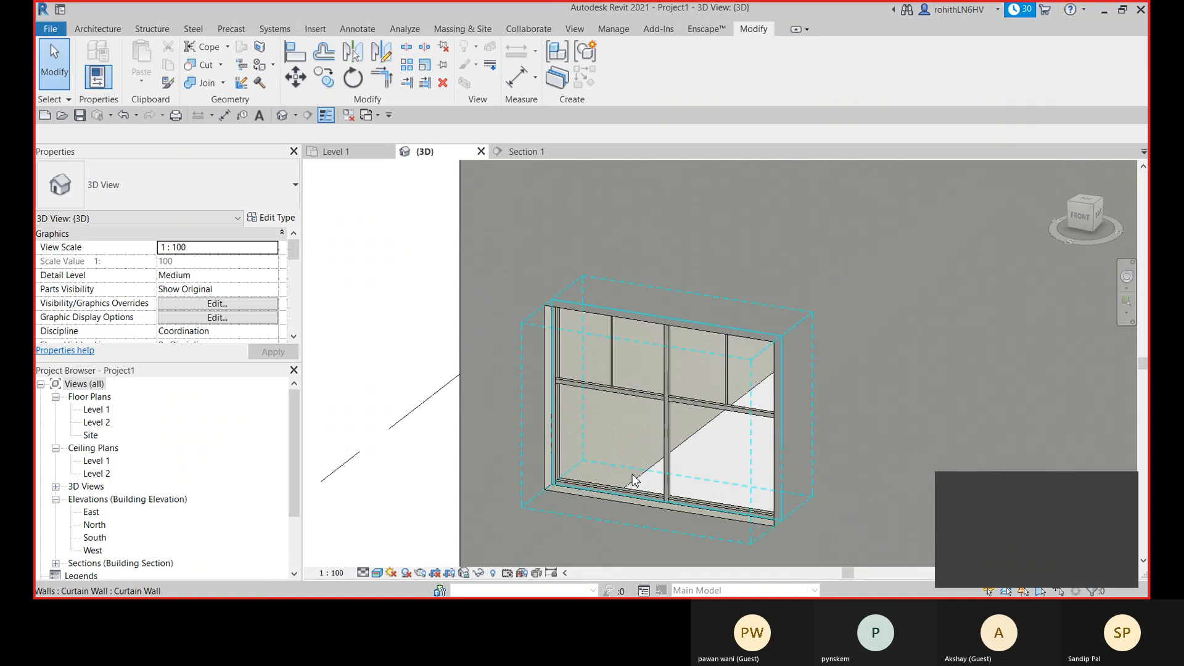
{"action": "left_click", "coordinate": [560, 442]}
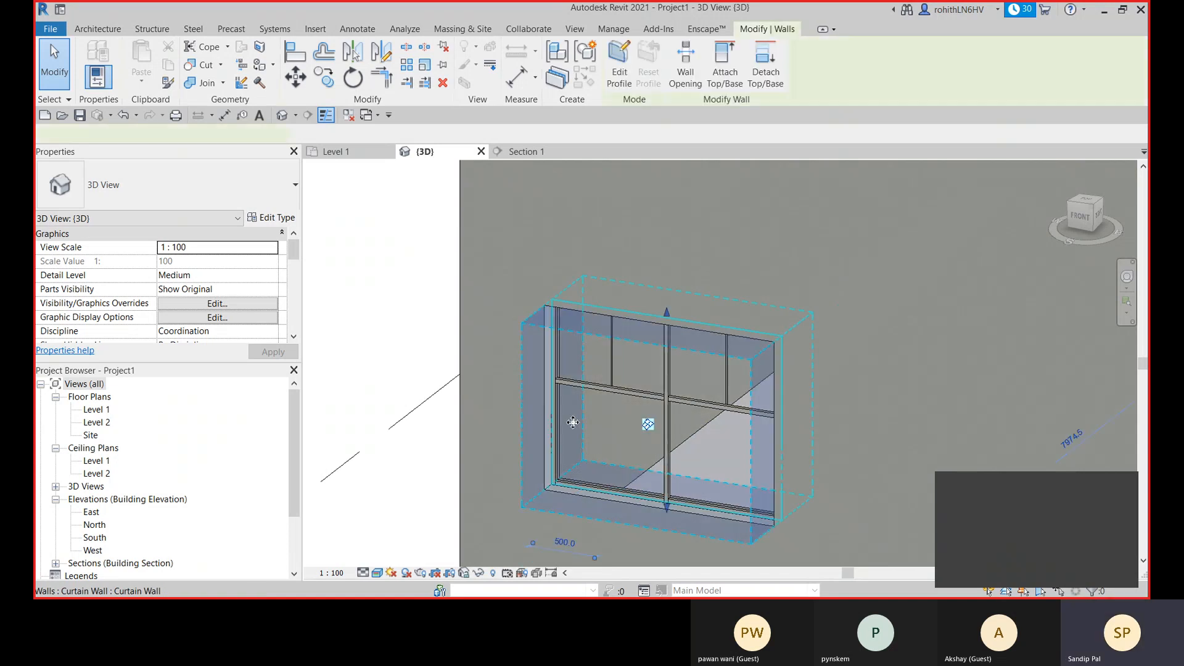
{"action": "scroll", "coordinate": [697, 417], "scroll_direction": "down", "scroll_amount": 2}
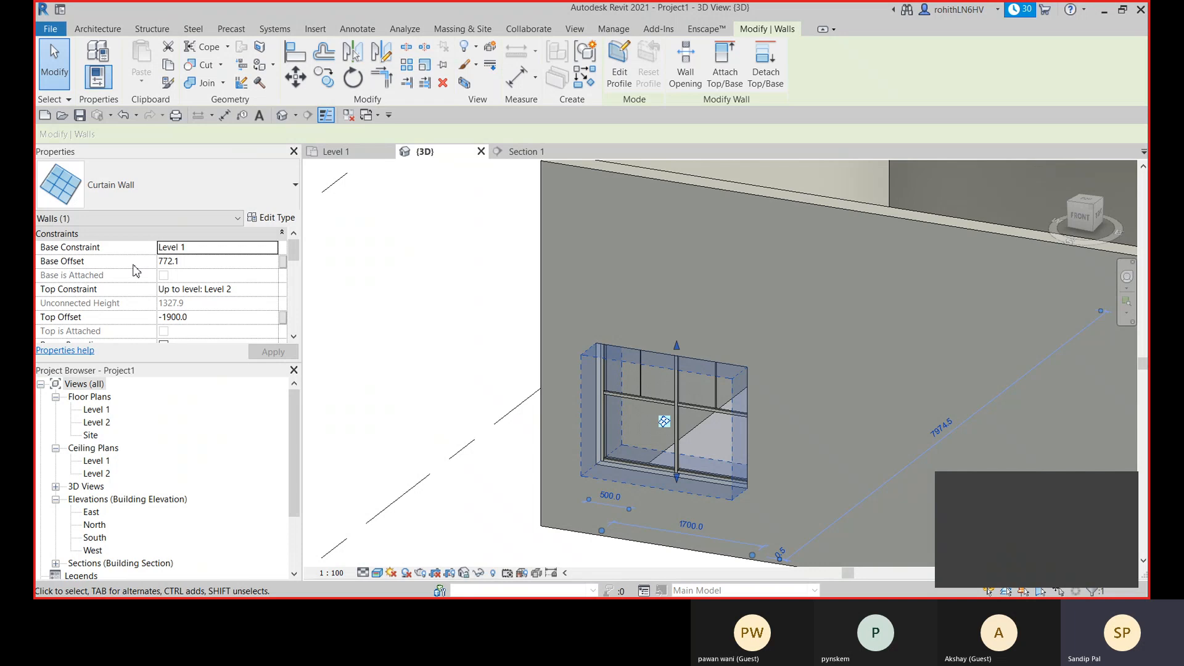
{"action": "left_click", "coordinate": [185, 262]}
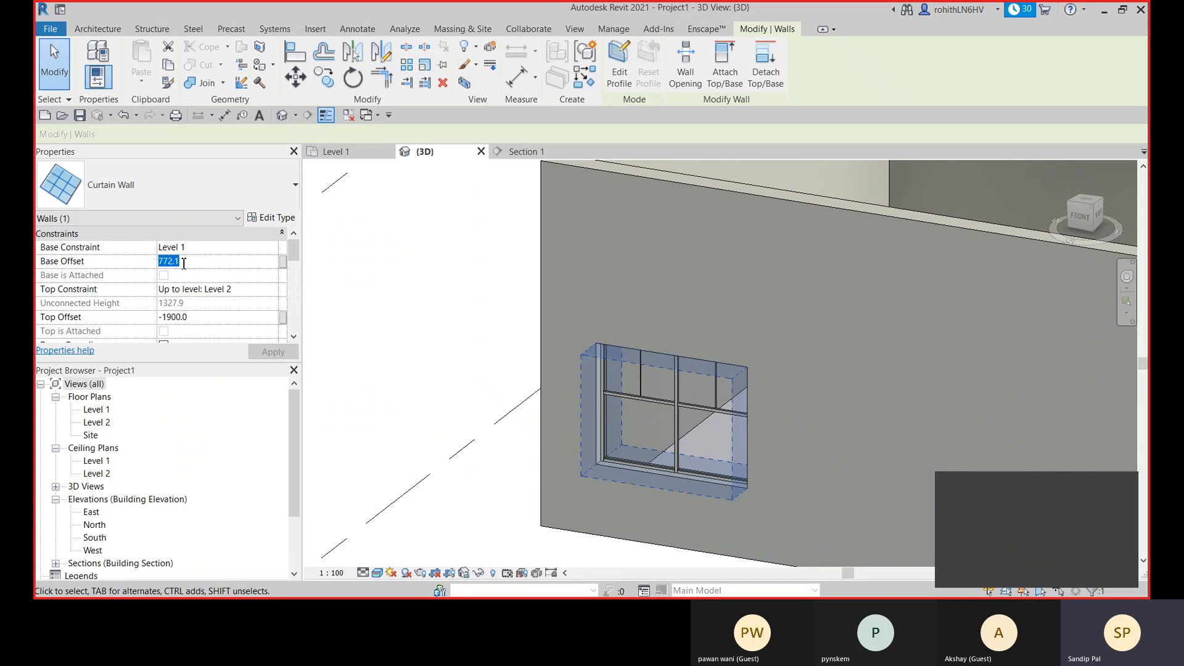
{"action": "type", "text": "900"}
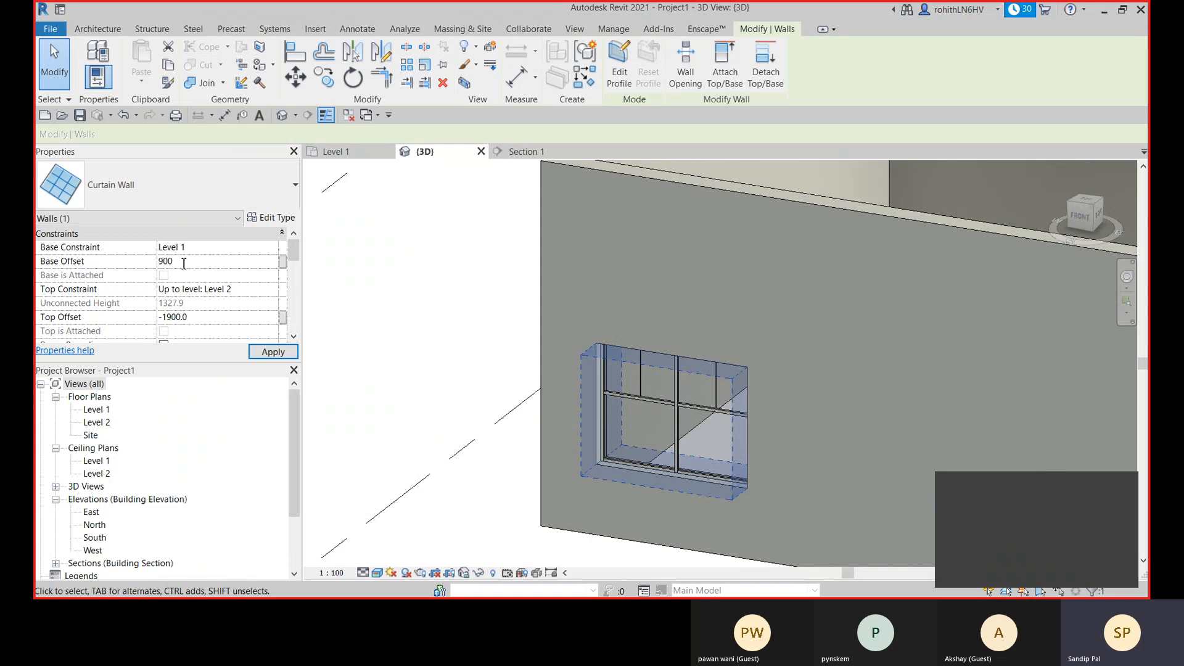
{"action": "key", "text": "Return"}
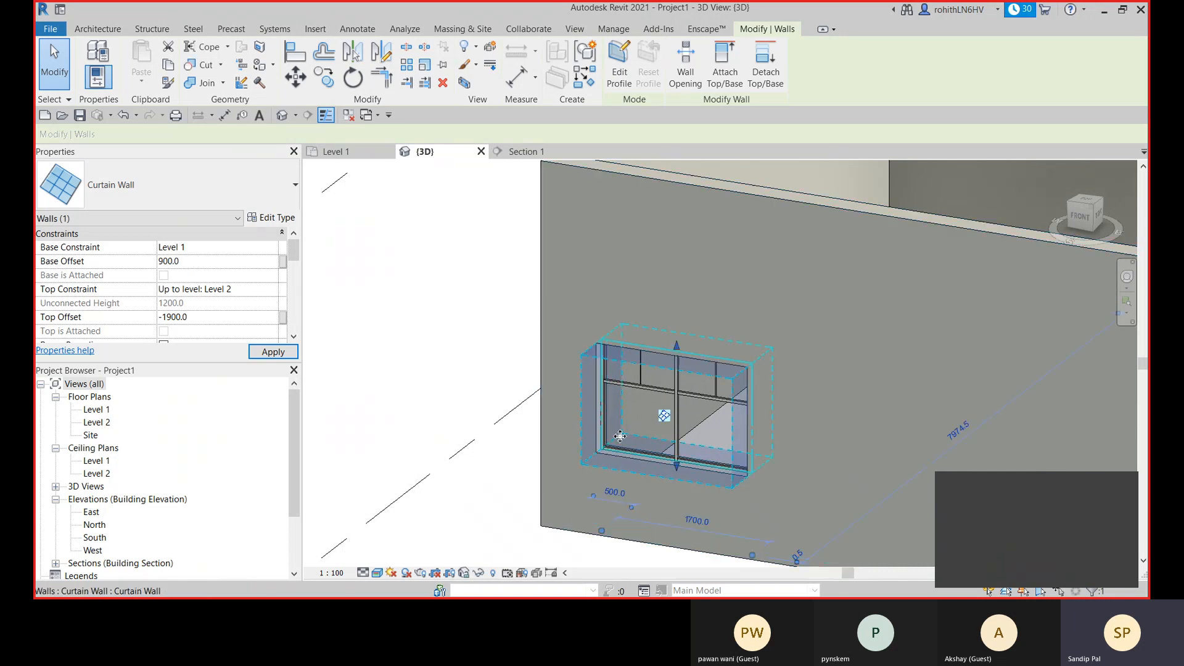
{"action": "key", "text": "Escape"}
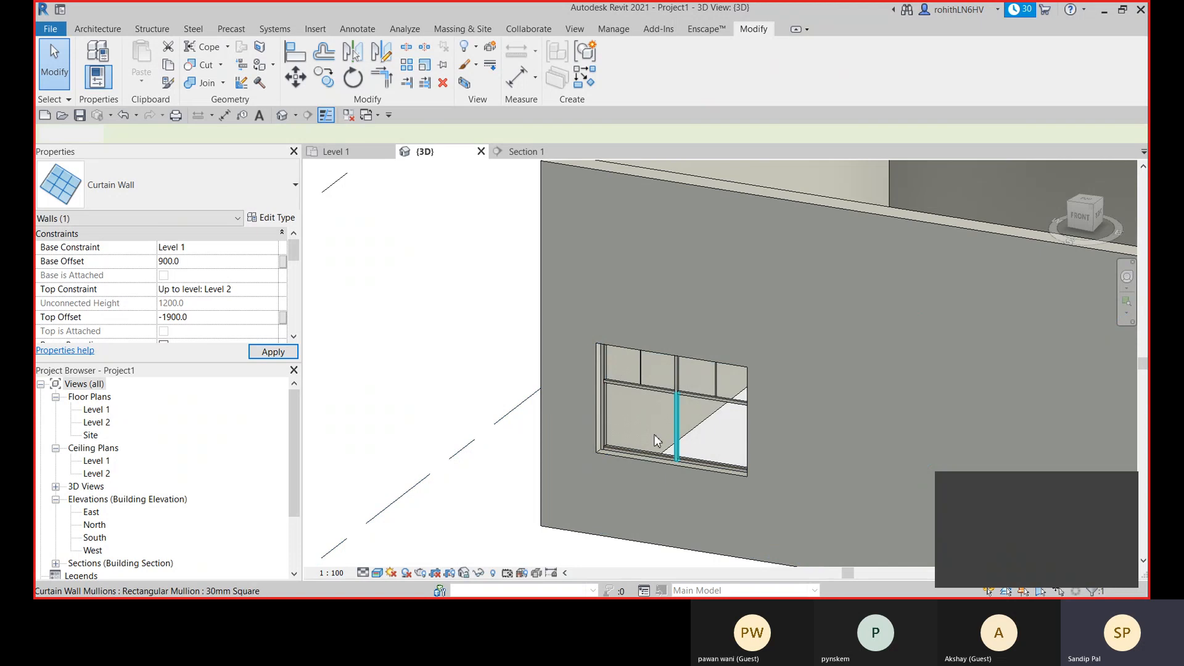
- Select the front EW with Lintel stacked wall and browse the available wall types for it
{"action": "middle_click_drag", "start_coordinate": [682, 453], "coordinate": [662, 386], "text": "shift"}
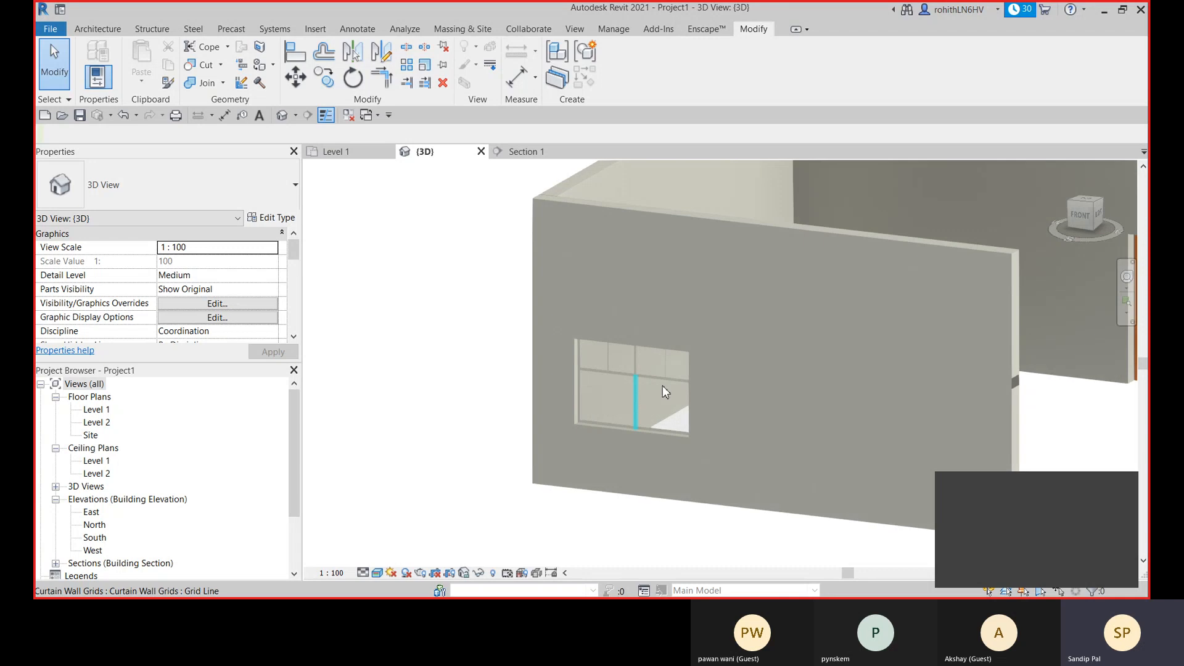
{"action": "middle_click_drag", "start_coordinate": [641, 431], "coordinate": [454, 479], "text": "shift"}
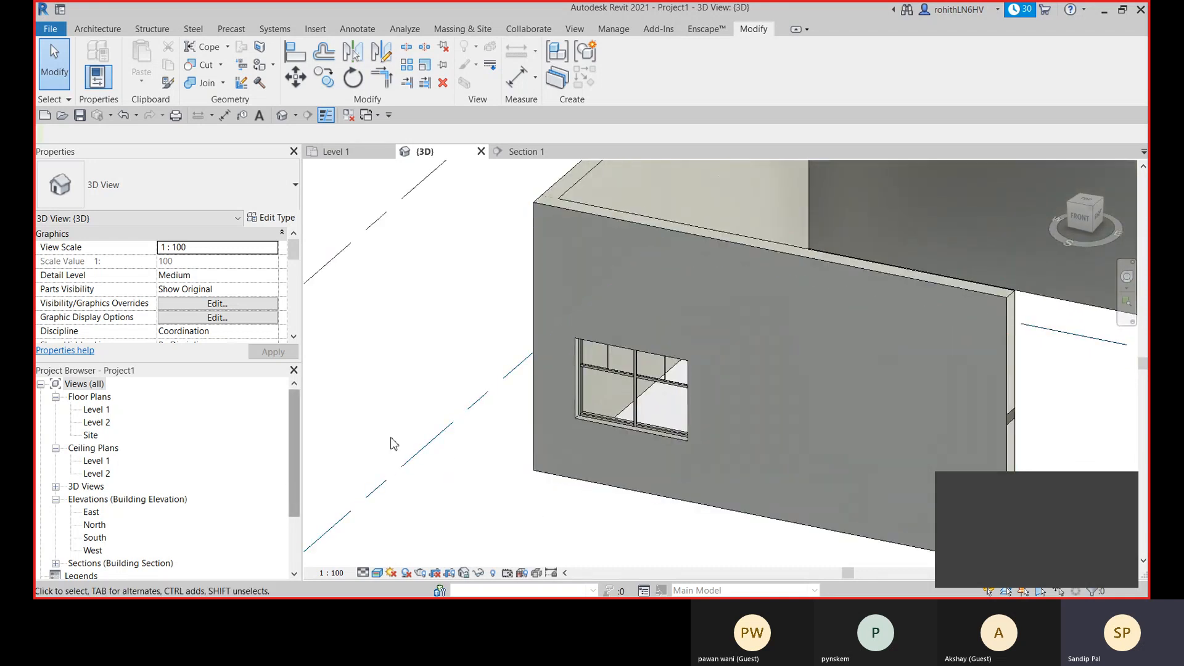
{"action": "scroll", "coordinate": [404, 413], "scroll_direction": "down", "scroll_amount": 2}
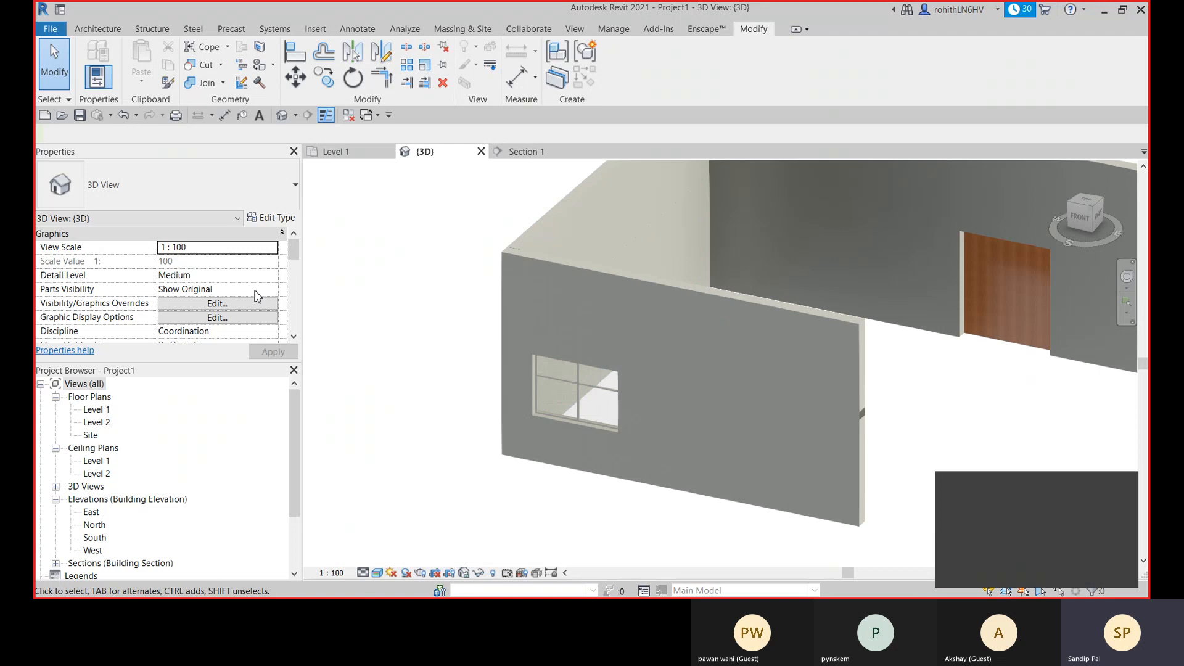
{"action": "left_click", "coordinate": [667, 305]}
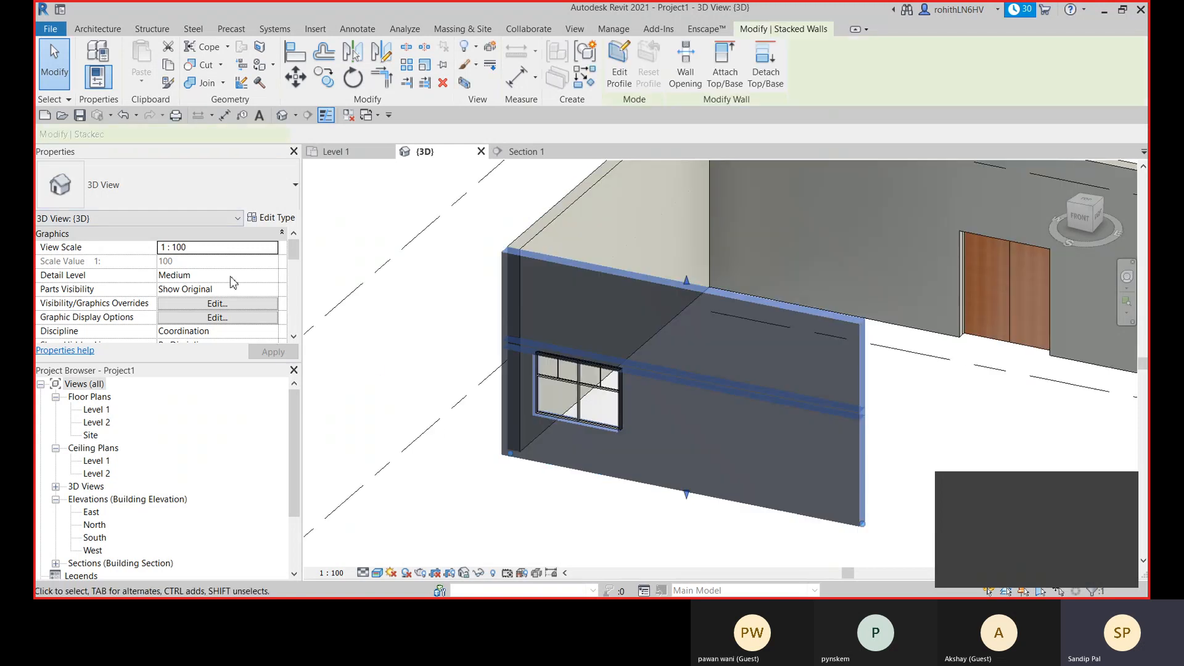
{"action": "left_click", "coordinate": [258, 201]}
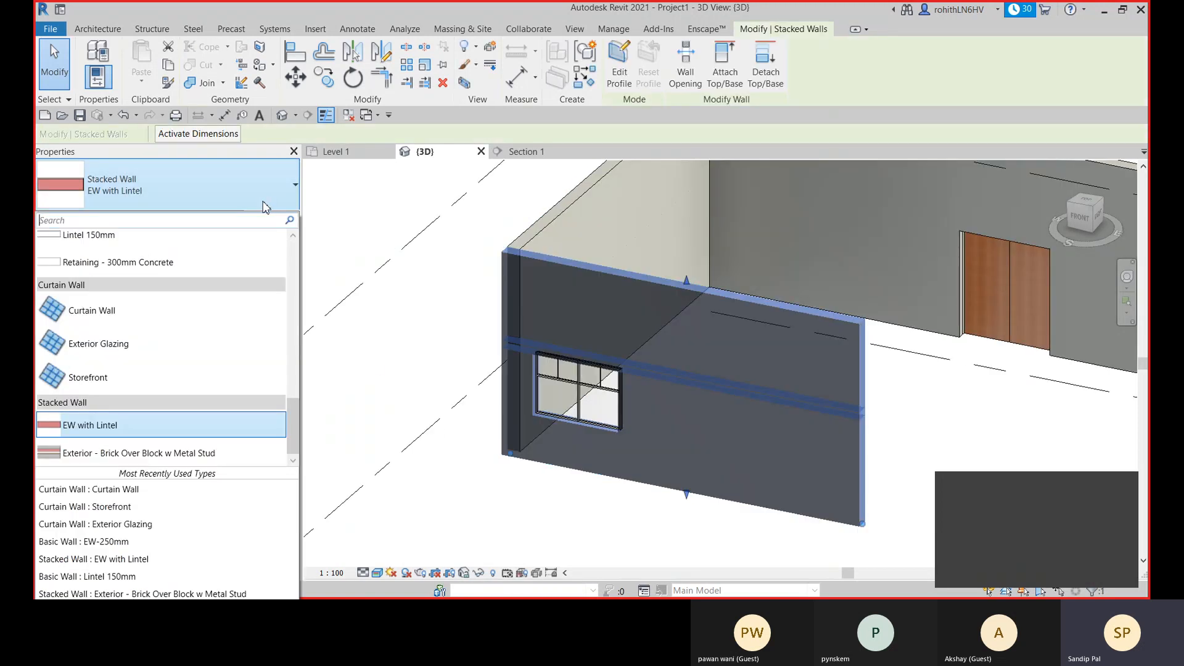
{"action": "scroll", "coordinate": [151, 333], "scroll_direction": "up", "scroll_amount": 5}
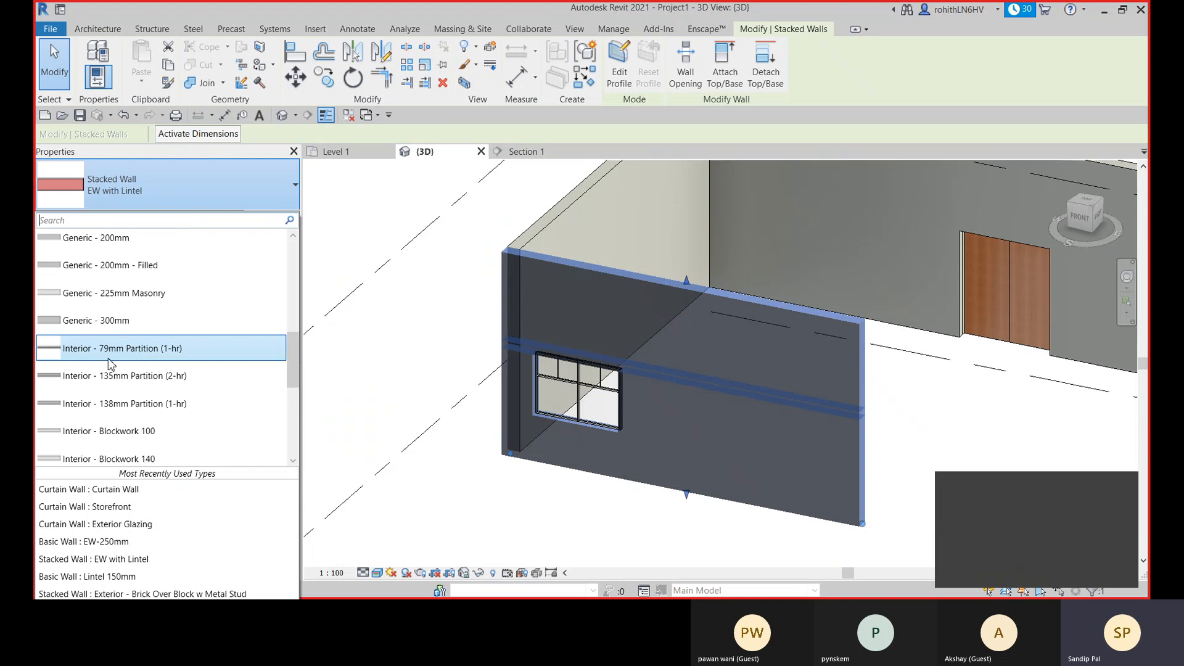
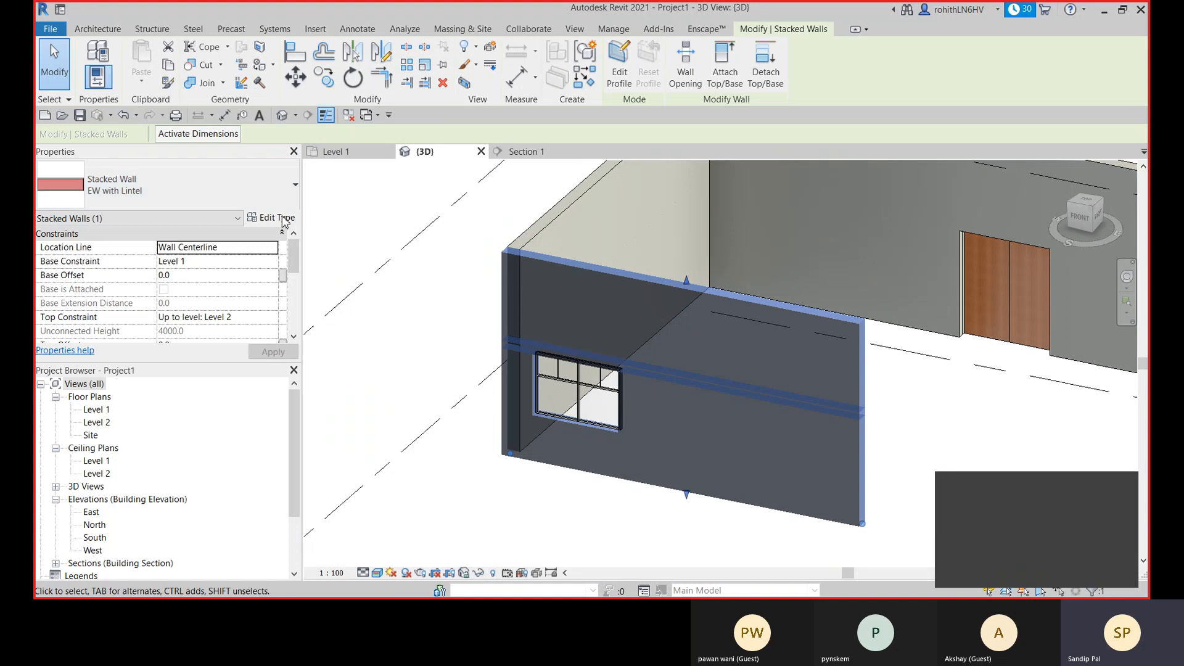
- Open the EW with Lintel type's structure with its preview, insert another EW-250mm wall and move it to the base of the stack
{"action": "left_click", "coordinate": [275, 220]}
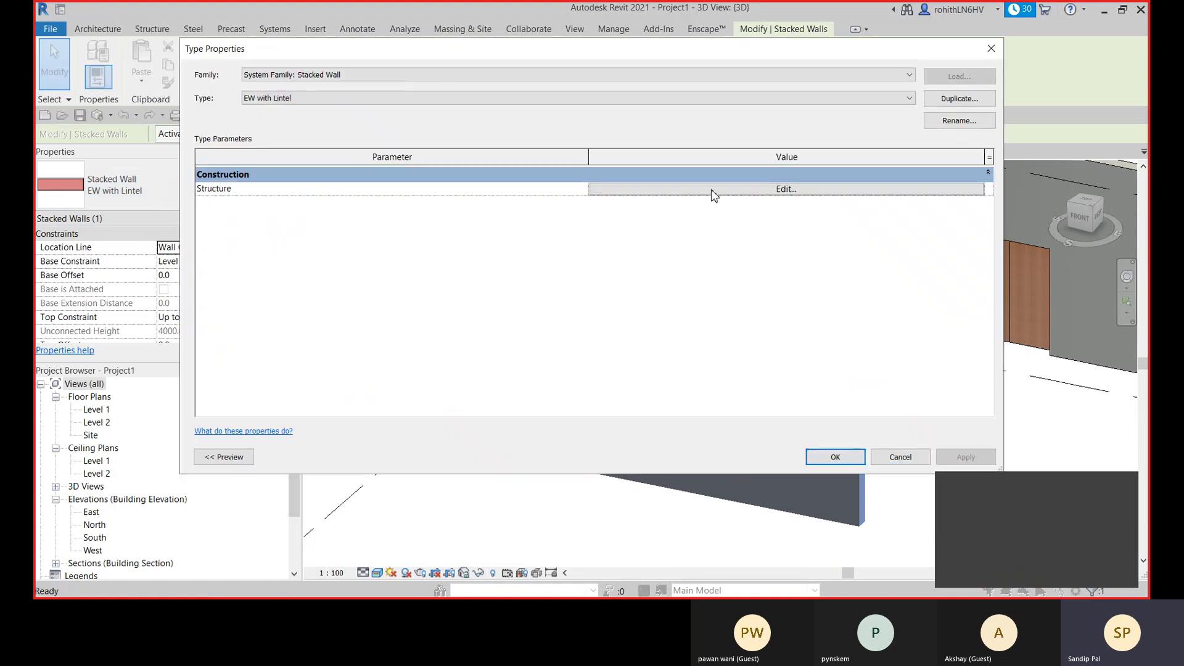
{"action": "left_click", "coordinate": [713, 195]}
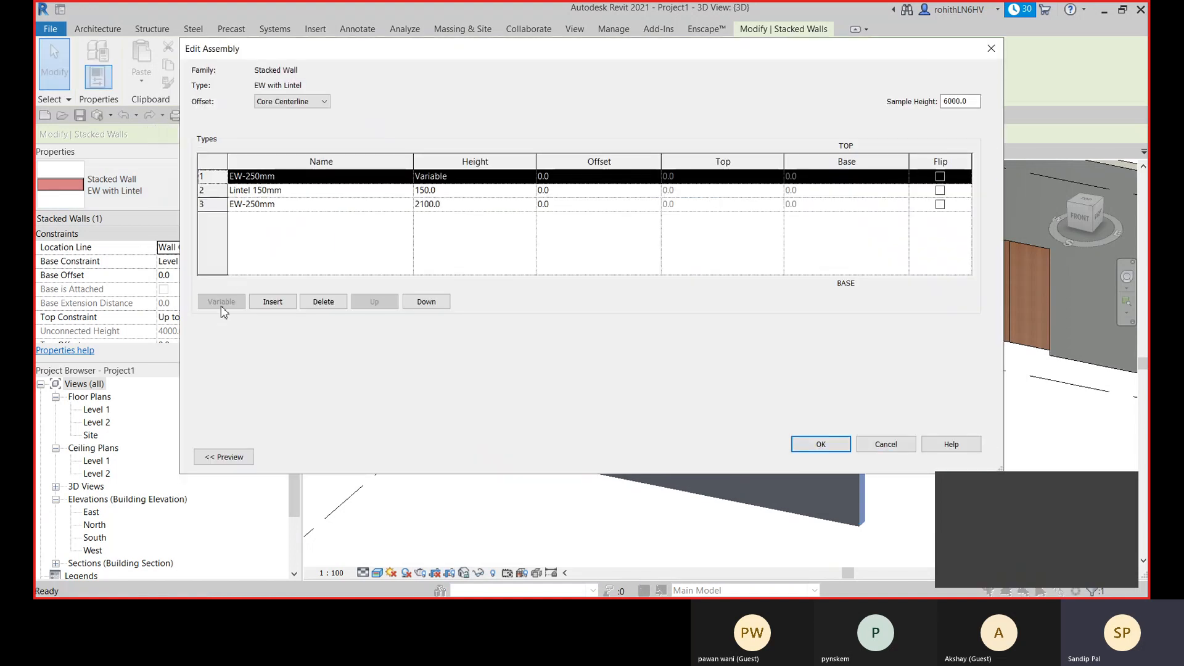
{"action": "left_click", "coordinate": [223, 457]}
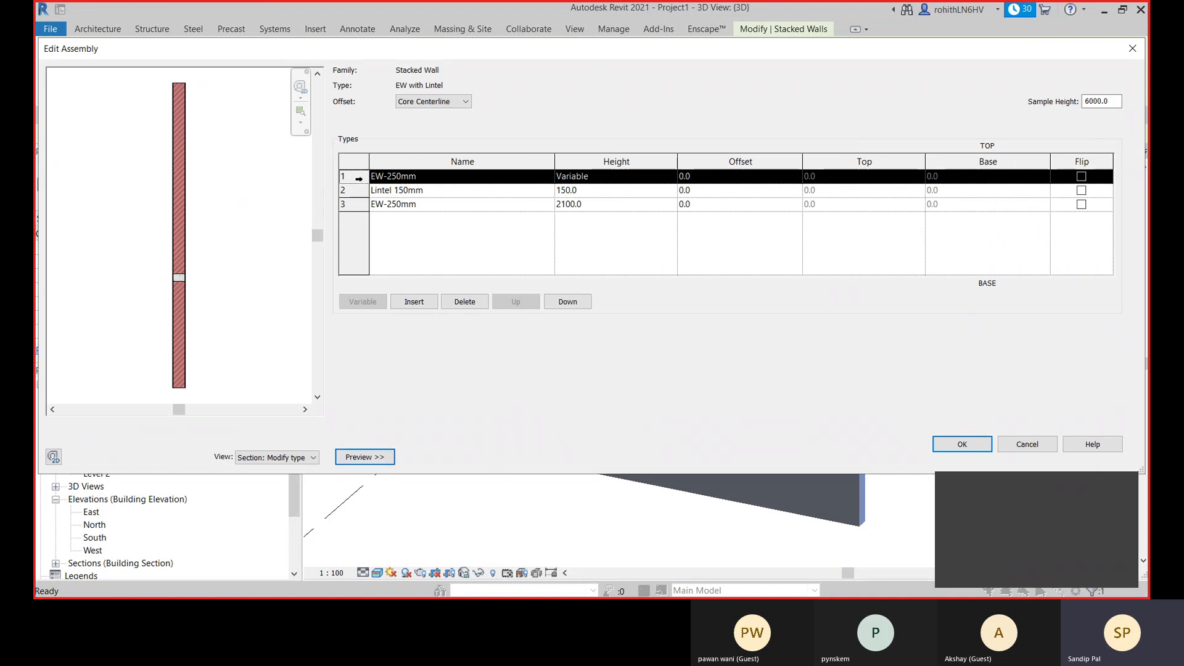
{"action": "left_click", "coordinate": [414, 302]}
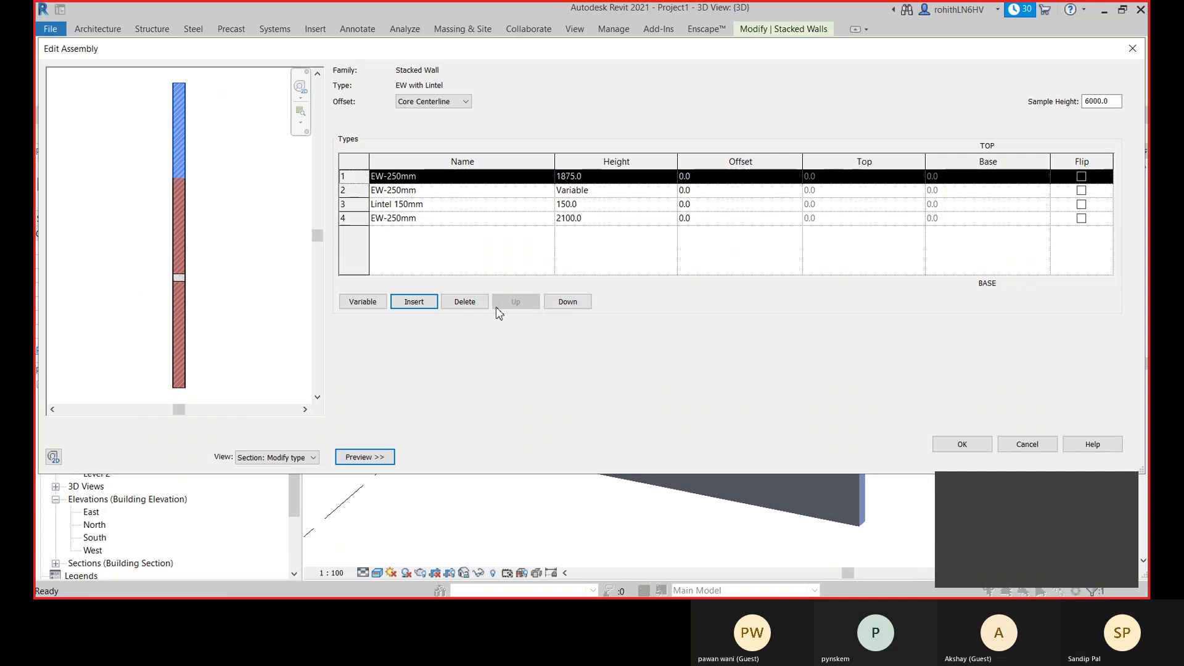
{"action": "left_click", "coordinate": [567, 301]}
{"action": "left_click", "coordinate": [568, 301]}
{"action": "left_click", "coordinate": [568, 301]}
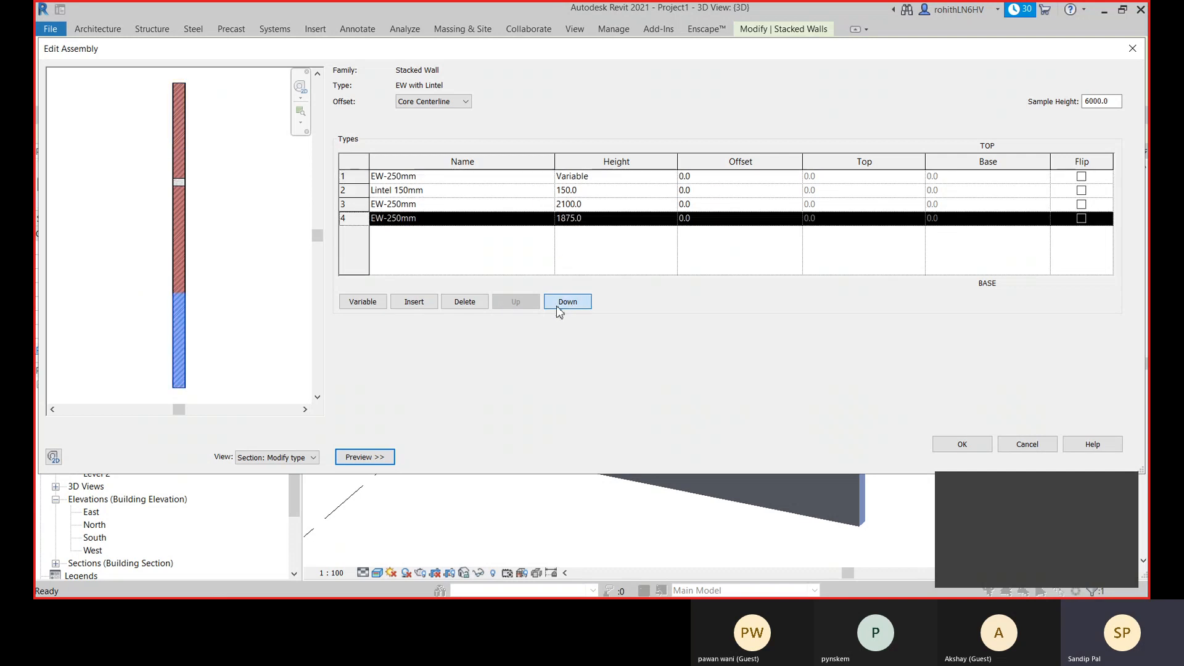
- Change the bottom wall in the stack to Interior - 79mm Partition (1-hr) with a height of 450 mm
{"action": "left_click", "coordinate": [549, 220]}
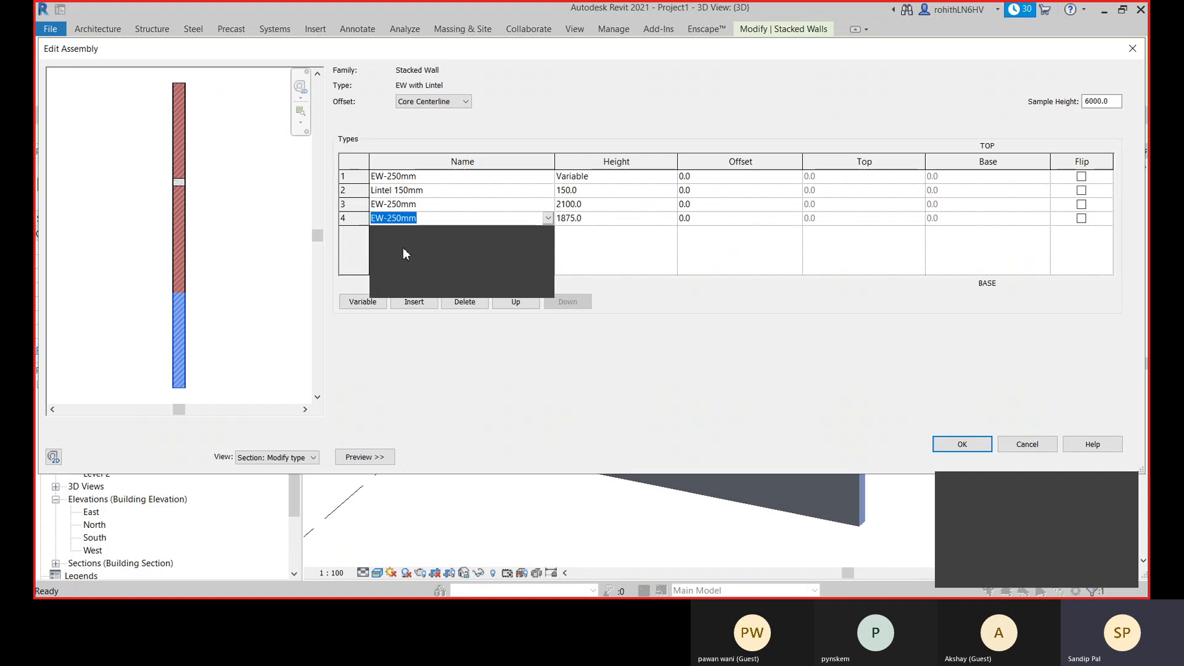
{"action": "left_click", "coordinate": [424, 276]}
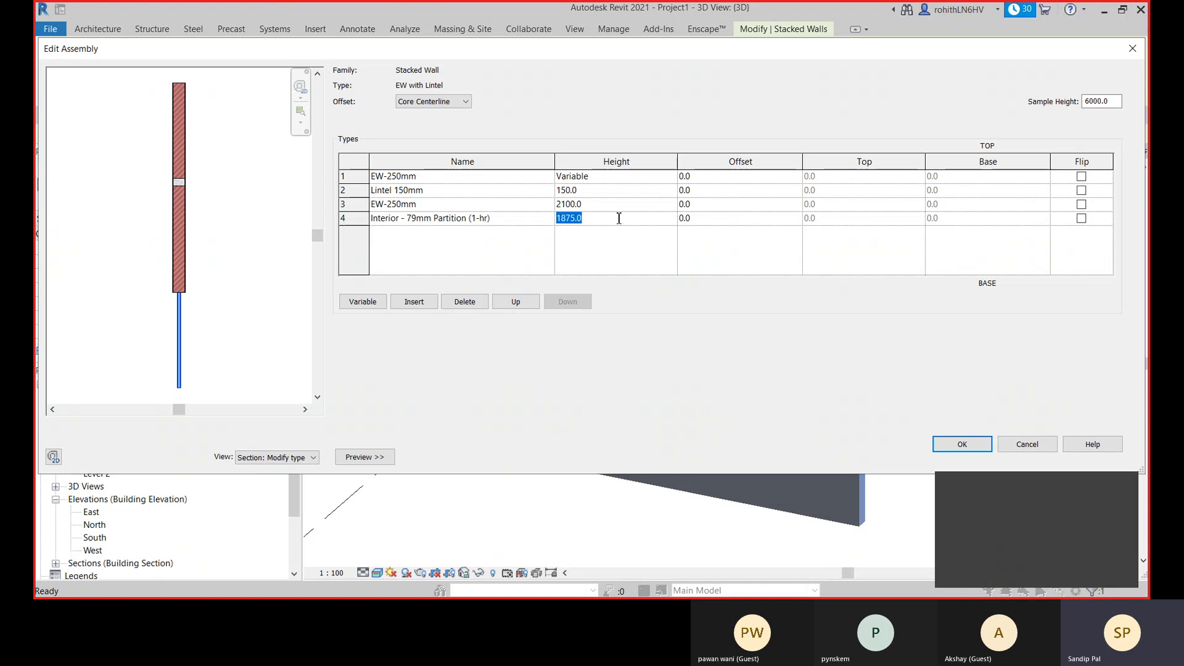
{"action": "type", "text": "450"}
{"action": "left_click", "coordinate": [703, 239]}
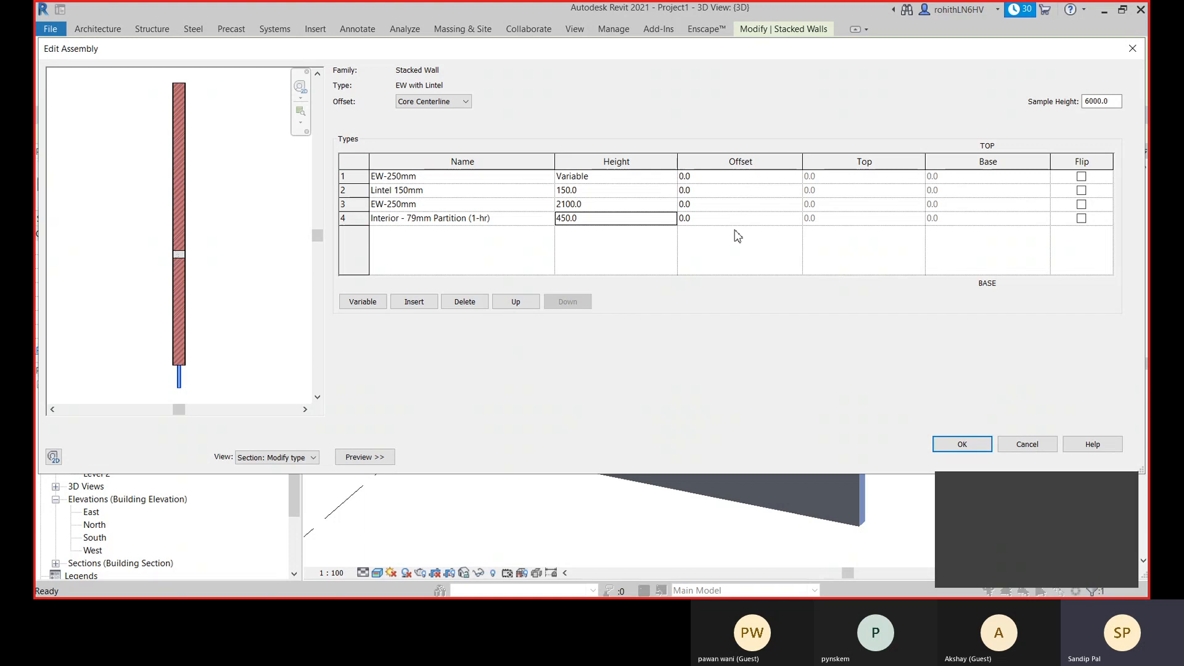
- Offset the bottom partition by 125 mm and check its position against the wall above in the preview
{"action": "left_click", "coordinate": [701, 219]}
{"action": "type", "text": "125"}
{"action": "key", "text": "Return"}
{"action": "scroll", "coordinate": [169, 381], "scroll_direction": "up", "scroll_amount": 3}
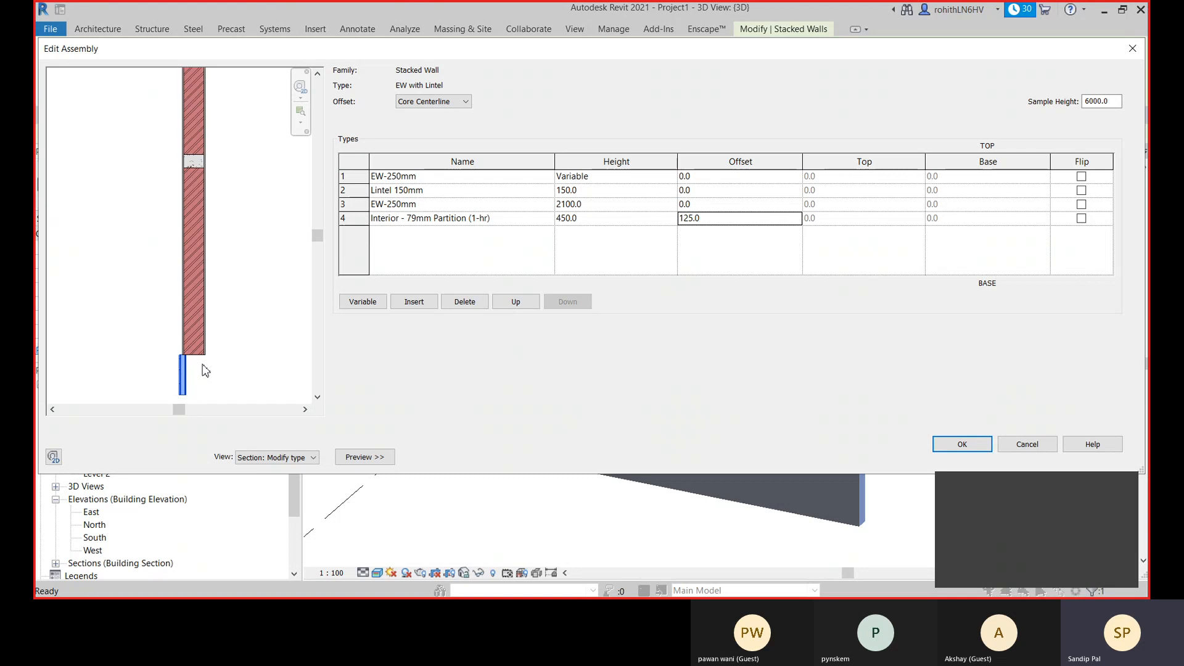
{"action": "scroll", "coordinate": [205, 370], "scroll_direction": "up", "scroll_amount": 5}
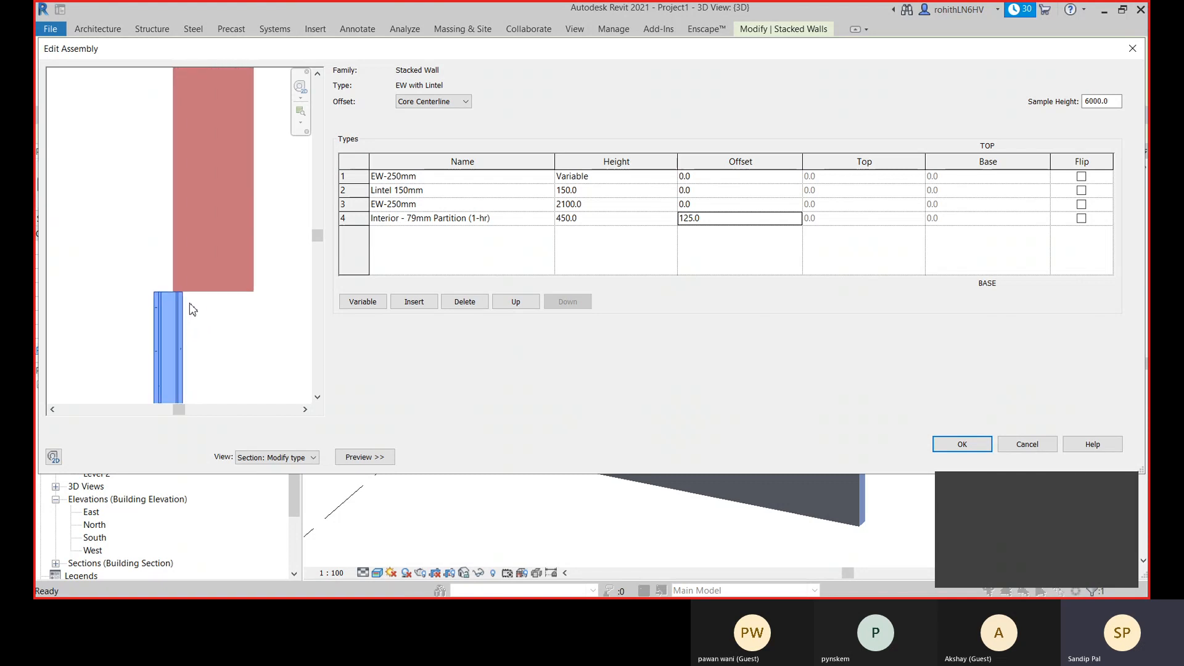
{"action": "middle_click_drag", "start_coordinate": [192, 308], "coordinate": [198, 247]}
{"action": "scroll", "coordinate": [198, 247], "scroll_direction": "up", "scroll_amount": 2}
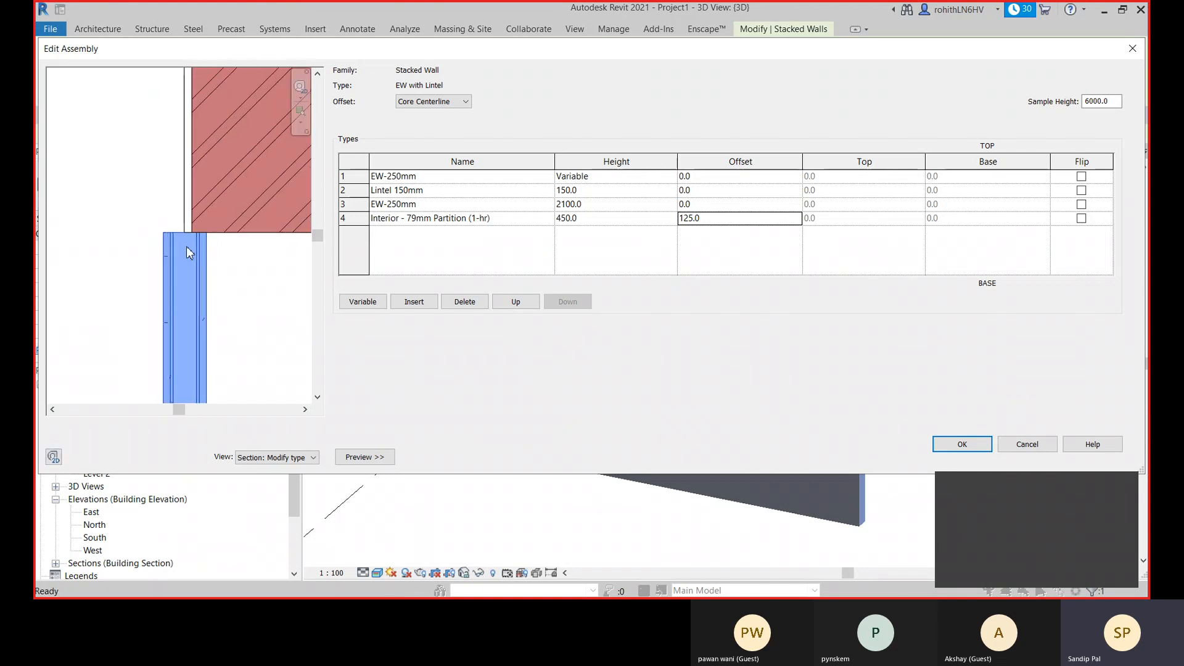
{"action": "scroll", "coordinate": [167, 185], "scroll_direction": "down", "scroll_amount": 2}
{"action": "scroll", "coordinate": [159, 182], "scroll_direction": "up", "scroll_amount": 1}
{"action": "scroll", "coordinate": [159, 183], "scroll_direction": "down", "scroll_amount": 1}
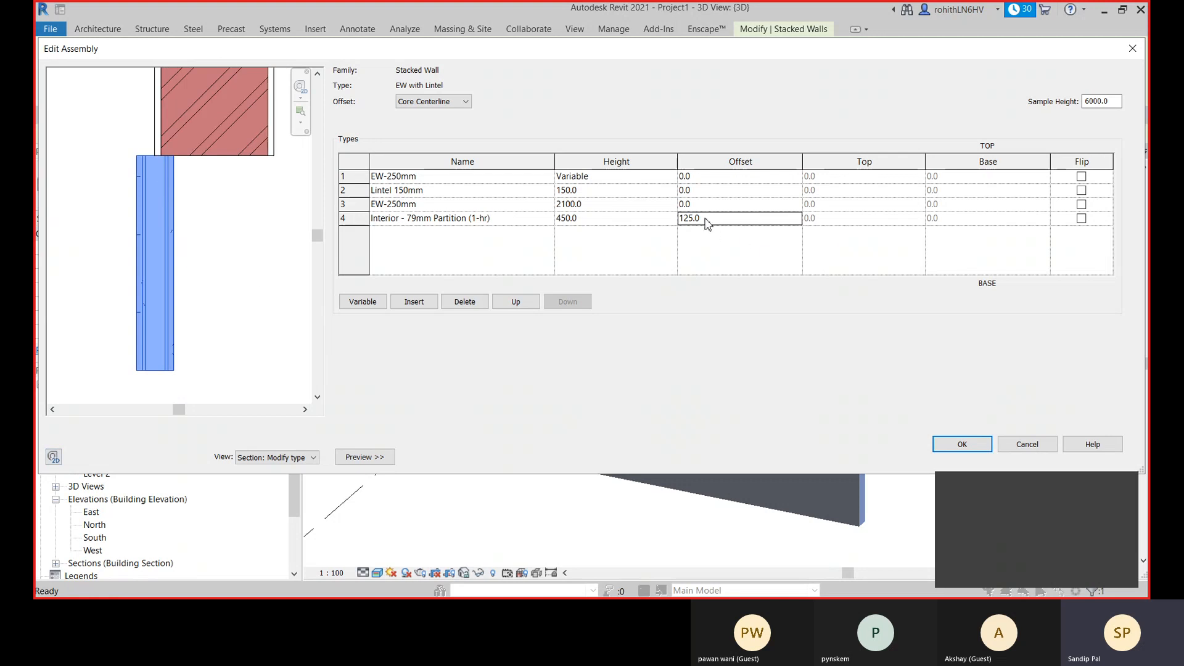
- Set the stack's offset reference to Wall Centerline and the bottom partition's offset to 150 mm
{"action": "left_click", "coordinate": [425, 104]}
{"action": "left_click", "coordinate": [424, 115]}
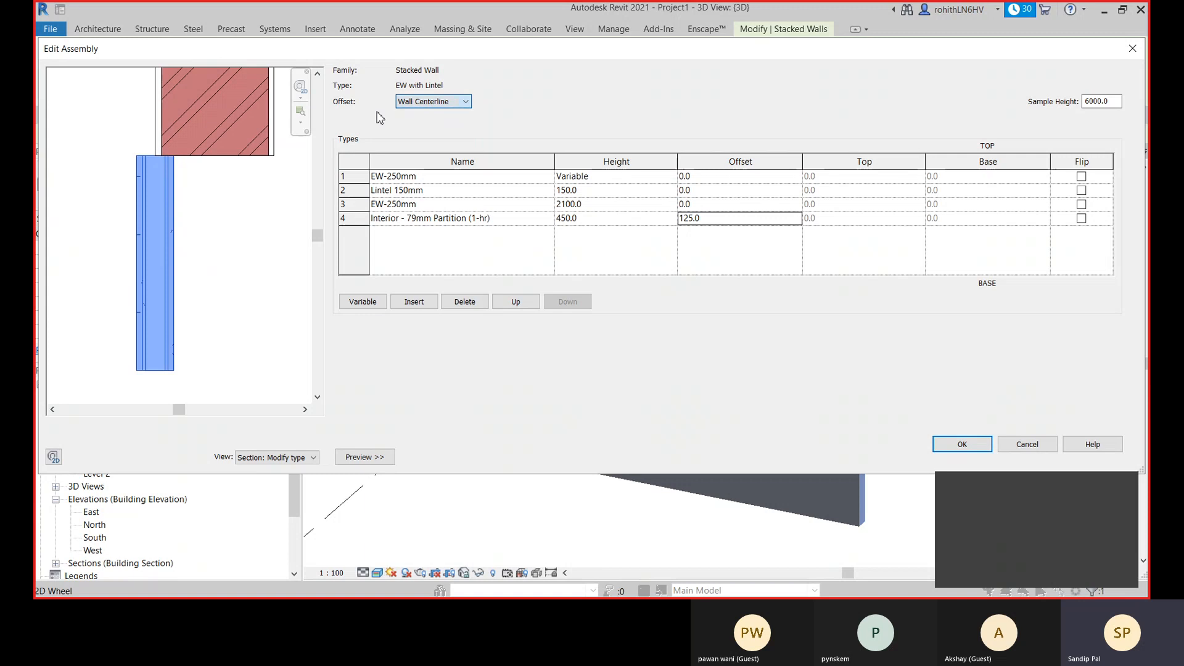
{"action": "left_click", "coordinate": [720, 219]}
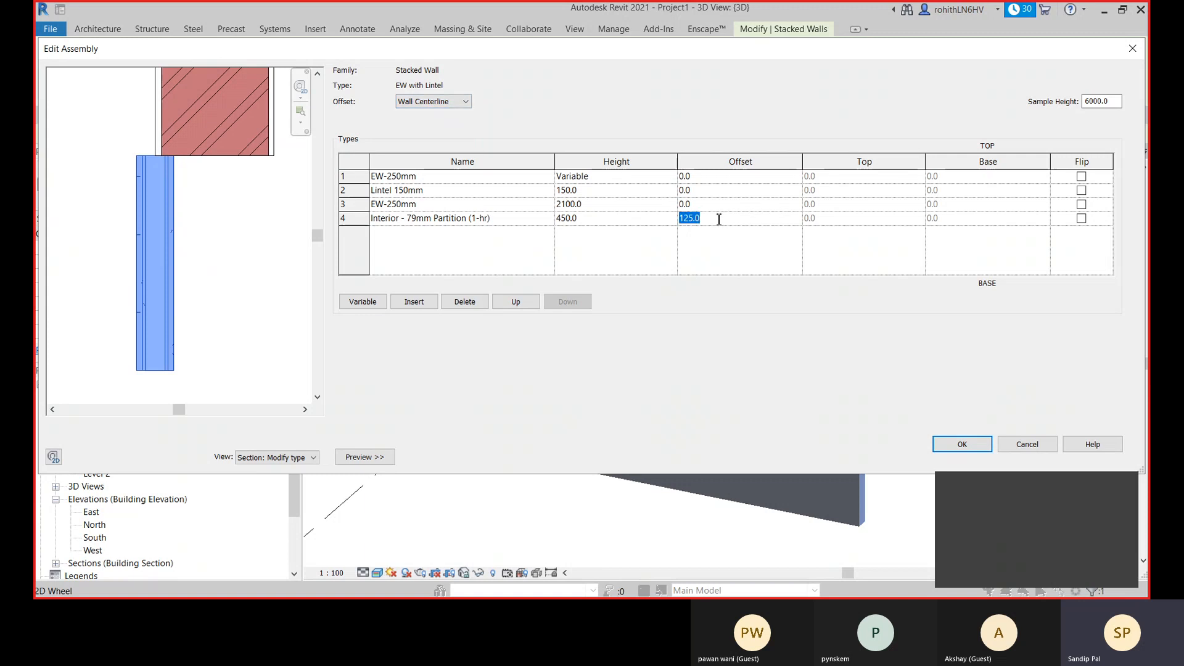
{"action": "type", "text": "150"}
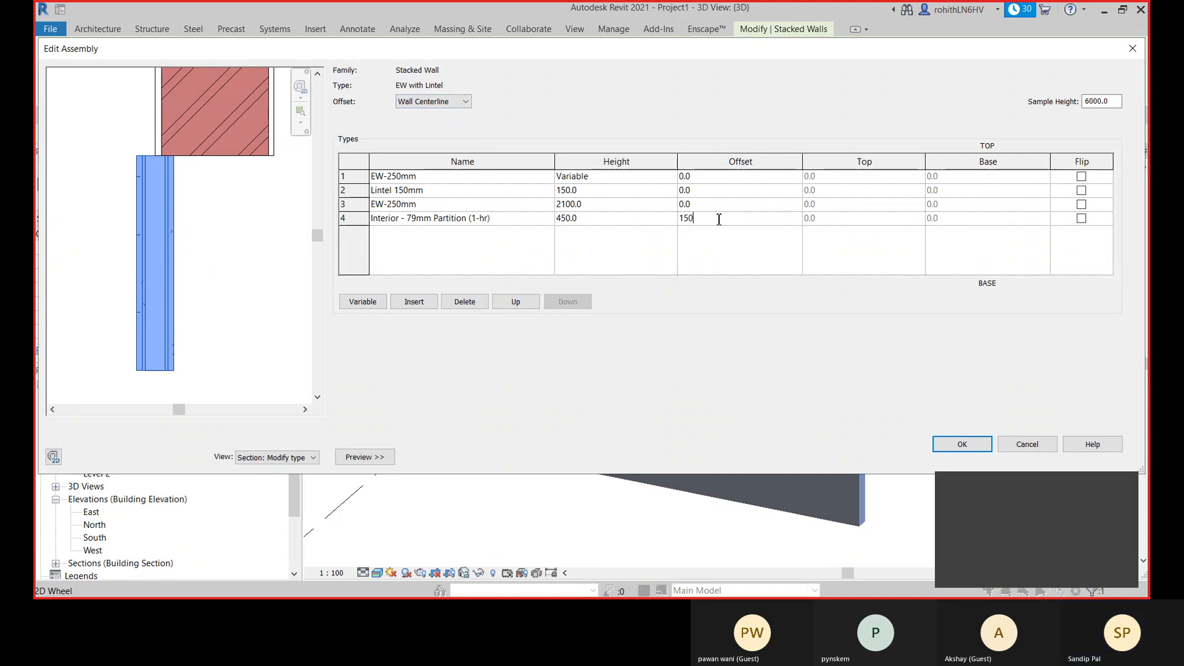
{"action": "left_click", "coordinate": [596, 248]}
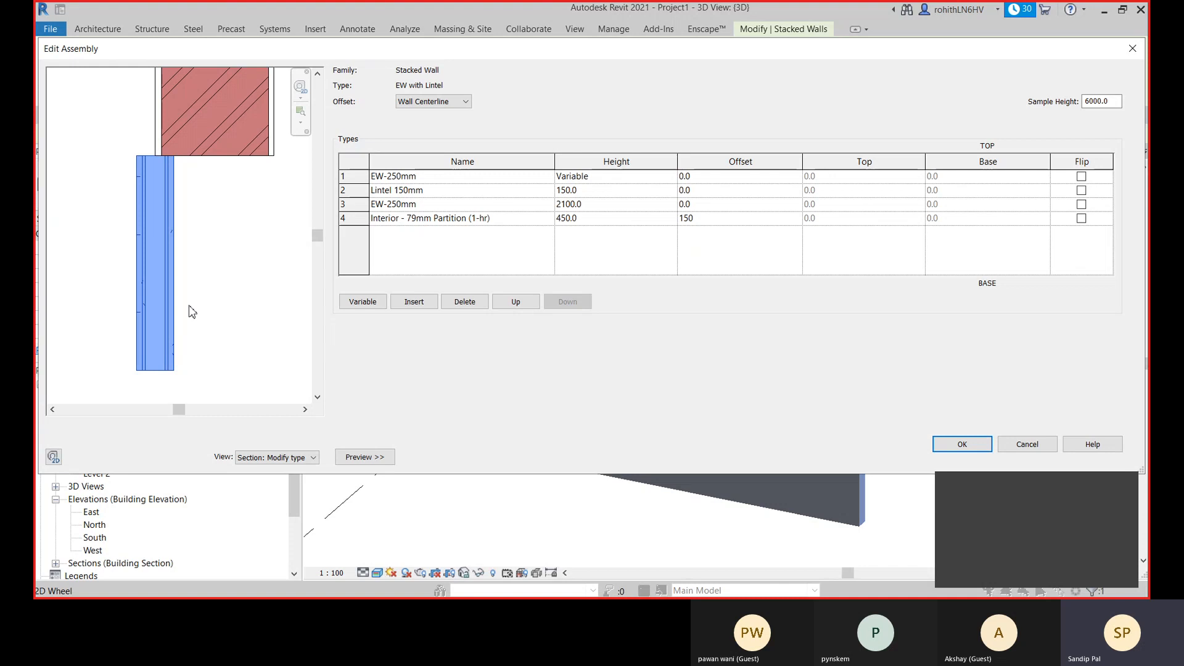
- Examine in the section preview how the bottom partition lines up with the EW-250mm wall, comparing the offsets of the stacked walls
{"action": "scroll", "coordinate": [159, 169], "scroll_direction": "up", "scroll_amount": 4}
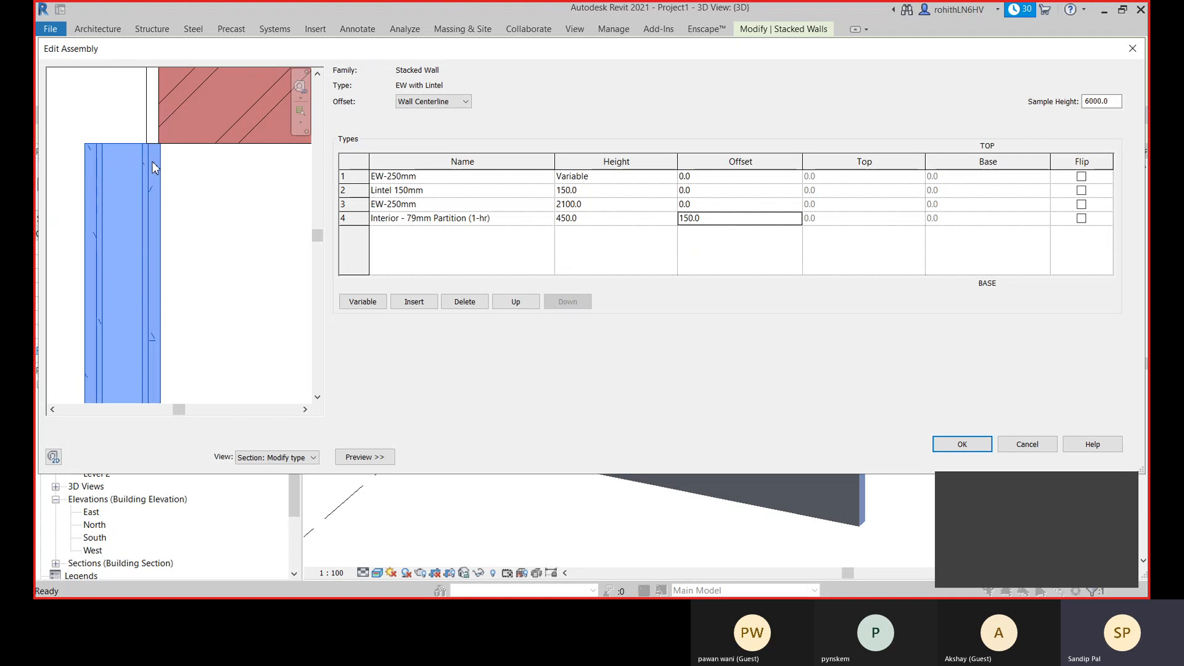
{"action": "scroll", "coordinate": [159, 165], "scroll_direction": "down", "scroll_amount": 3}
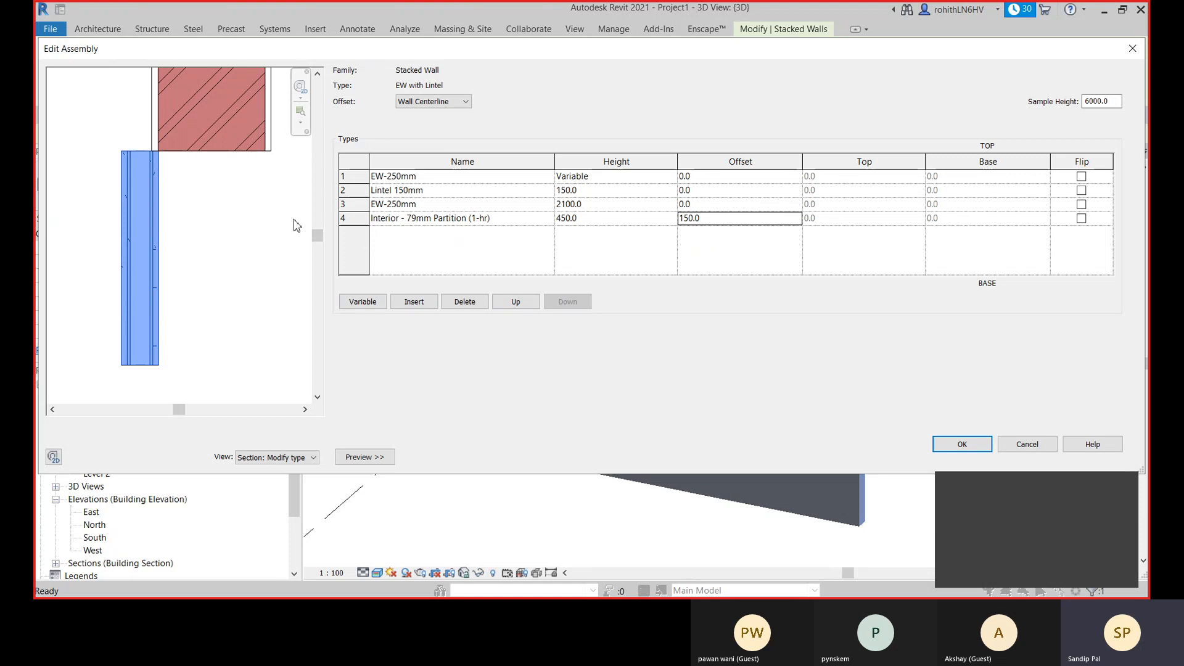
{"action": "scroll", "coordinate": [206, 270], "scroll_direction": "down", "scroll_amount": 2}
{"action": "middle_click_drag", "start_coordinate": [215, 276], "coordinate": [202, 281]}
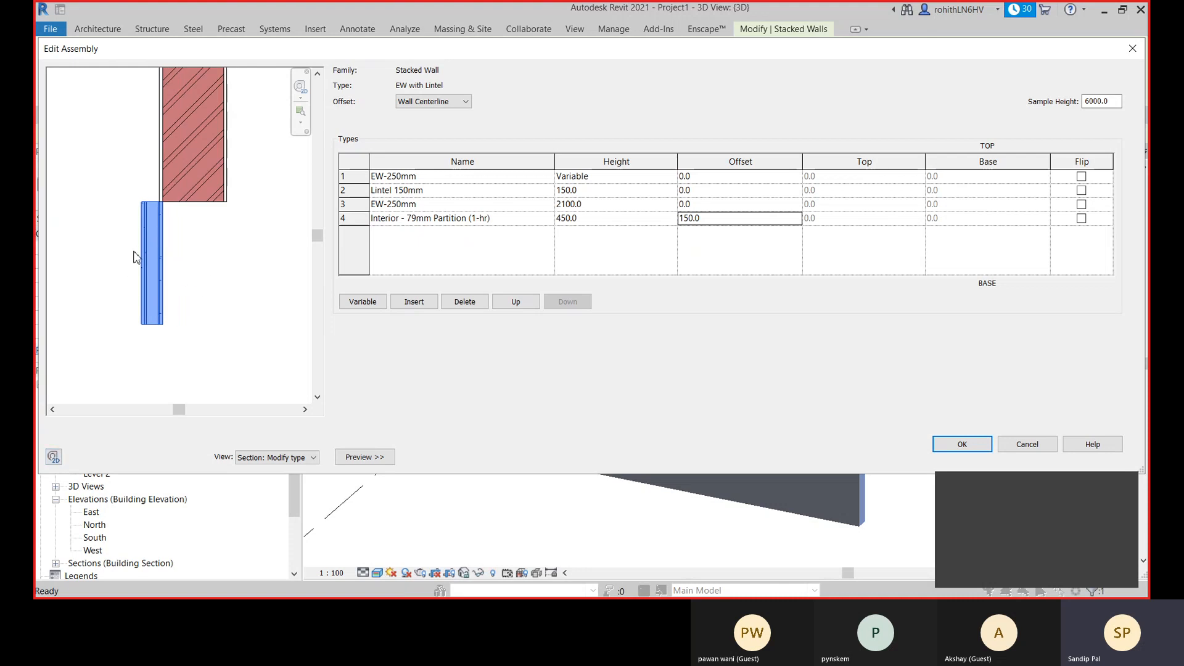
{"action": "scroll", "coordinate": [156, 212], "scroll_direction": "up", "scroll_amount": 1}
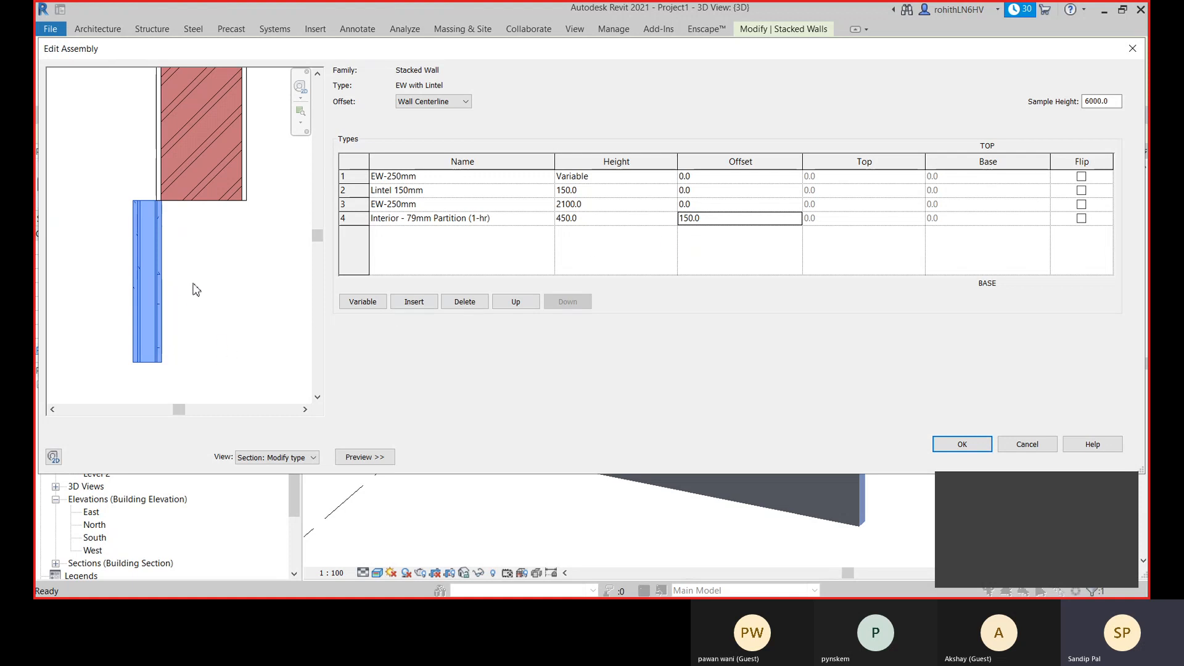
{"action": "scroll", "coordinate": [196, 293], "scroll_direction": "down", "scroll_amount": 3}
{"action": "middle_click_drag", "start_coordinate": [206, 289], "coordinate": [242, 342]}
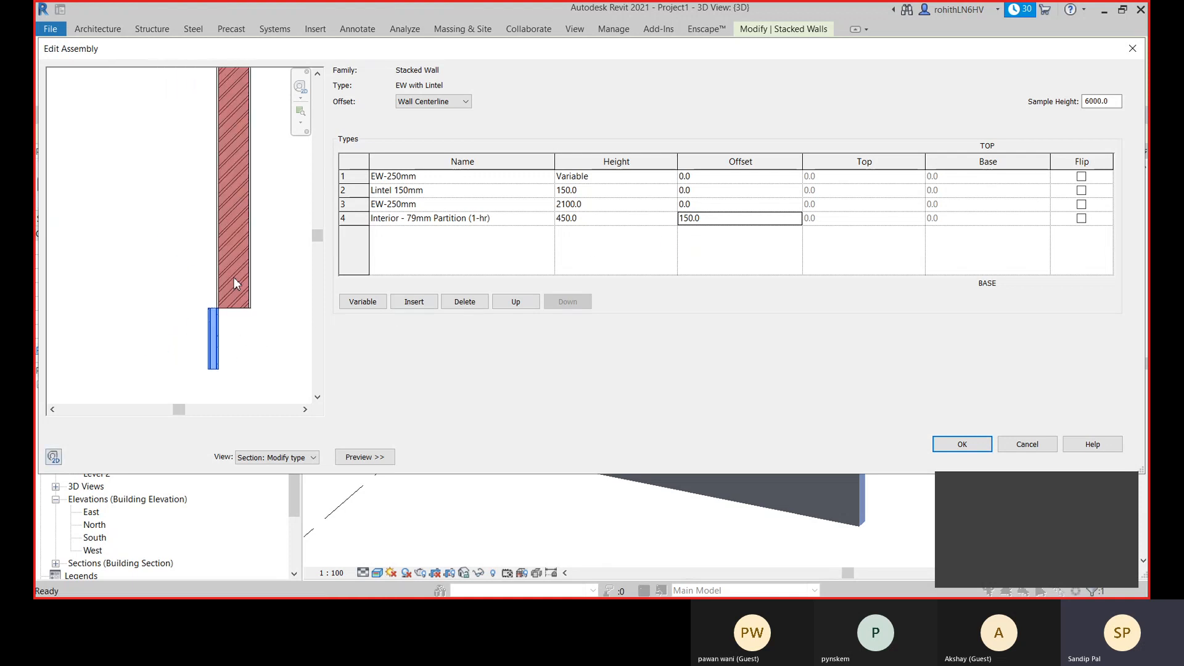
{"action": "scroll", "coordinate": [234, 275], "scroll_direction": "down", "scroll_amount": 2}
{"action": "middle_click_drag", "start_coordinate": [250, 285], "coordinate": [243, 301]}
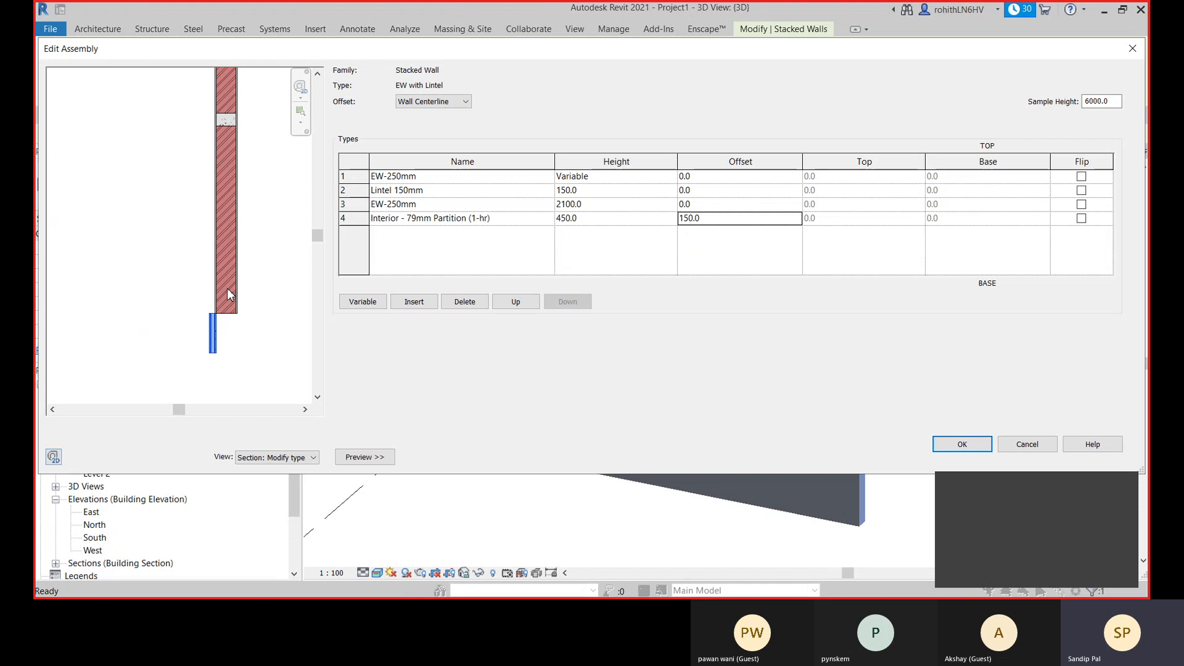
{"action": "middle_click_drag", "start_coordinate": [245, 350], "coordinate": [232, 353]}
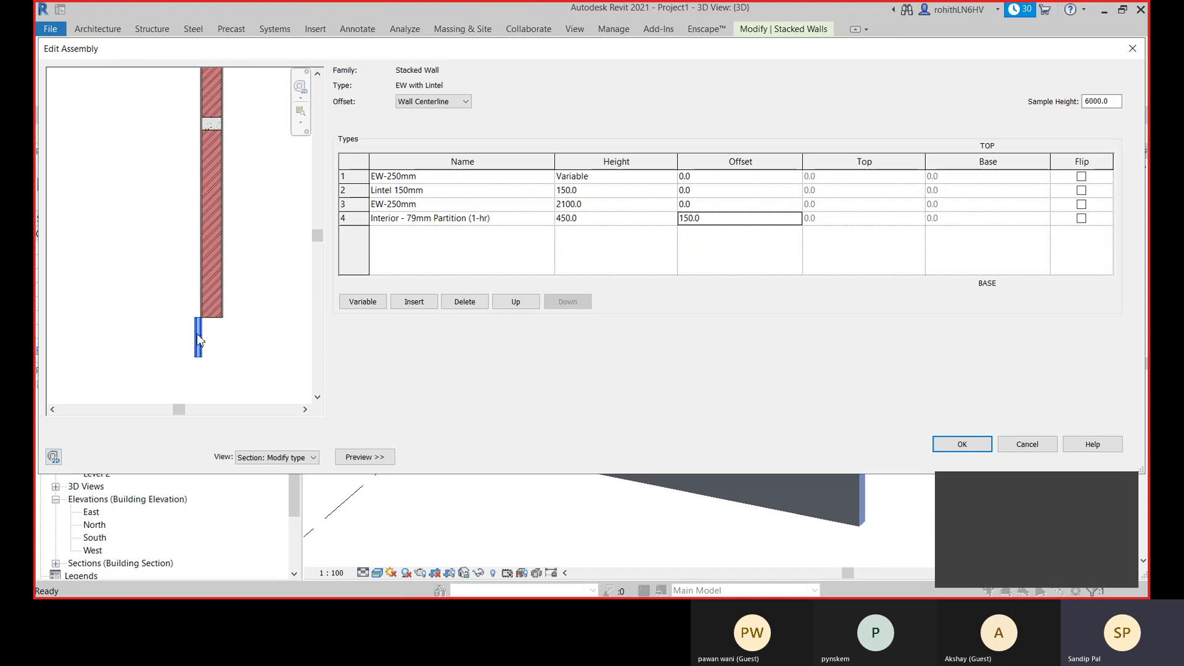
{"action": "scroll", "coordinate": [197, 335], "scroll_direction": "up", "scroll_amount": 1}
{"action": "scroll", "coordinate": [197, 335], "scroll_direction": "up", "scroll_amount": 3}
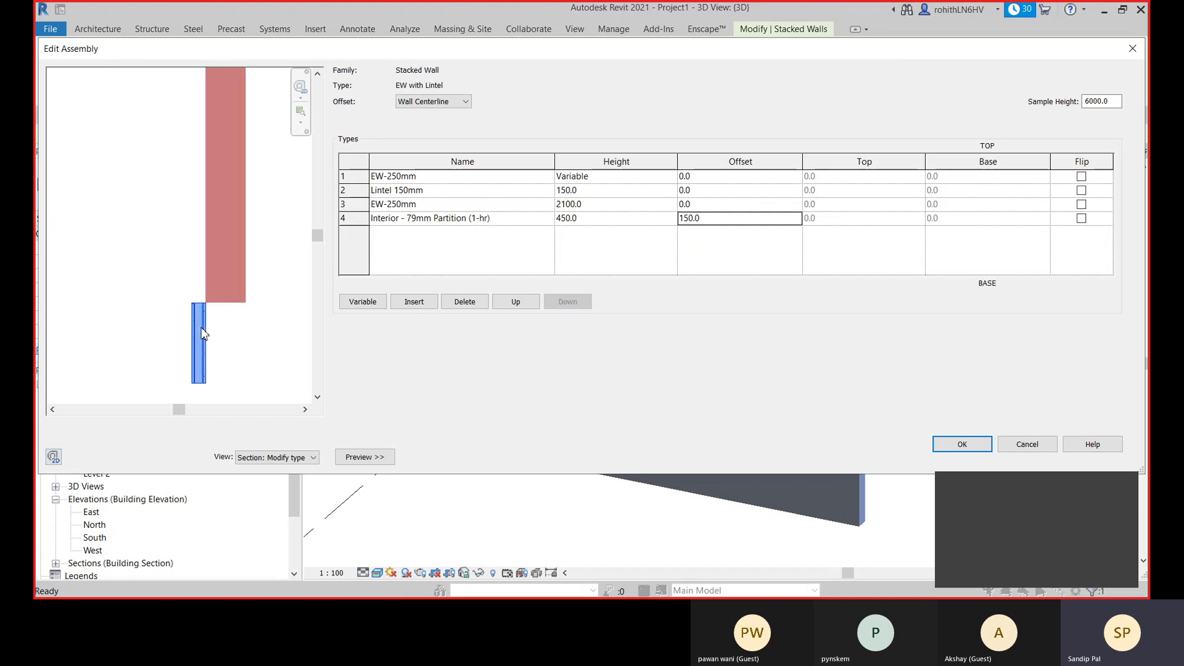
{"action": "scroll", "coordinate": [205, 333], "scroll_direction": "down", "scroll_amount": 3}
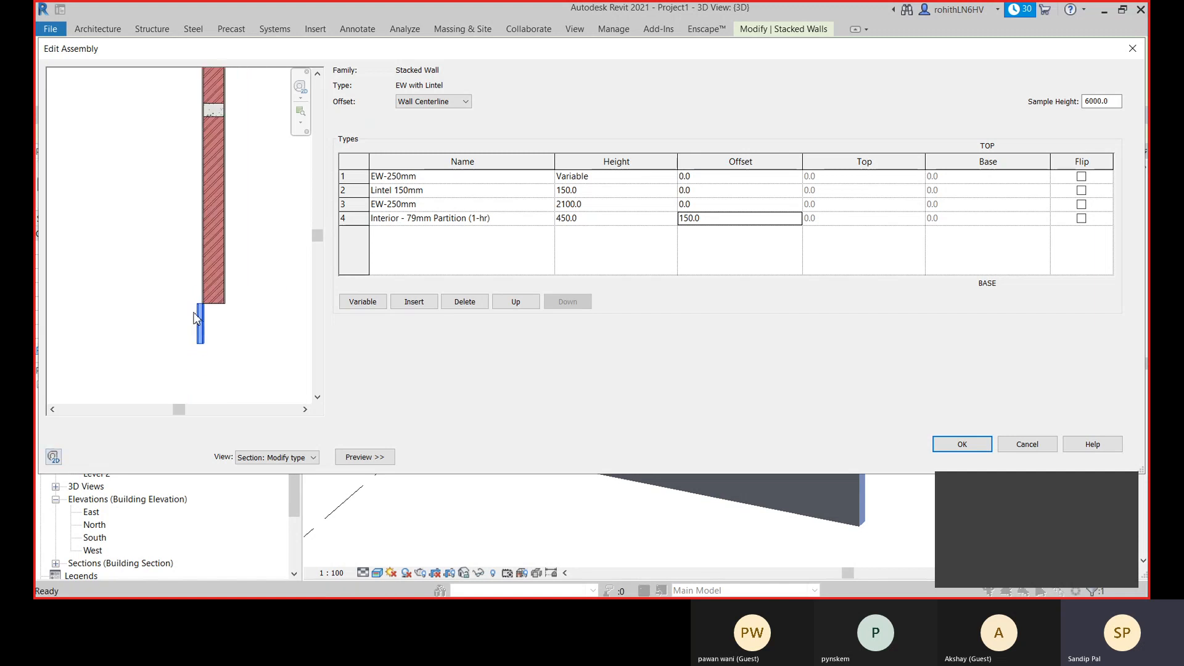
{"action": "left_click", "coordinate": [784, 221]}
{"action": "left_click", "coordinate": [747, 178]}
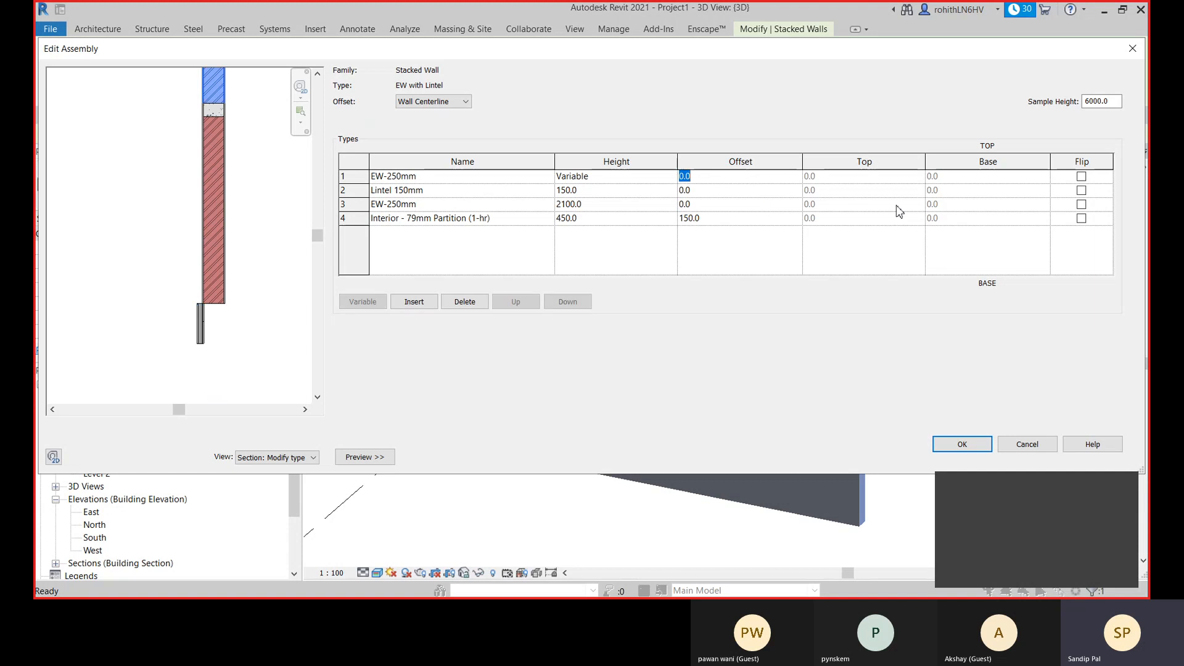
{"action": "left_click", "coordinate": [750, 220]}
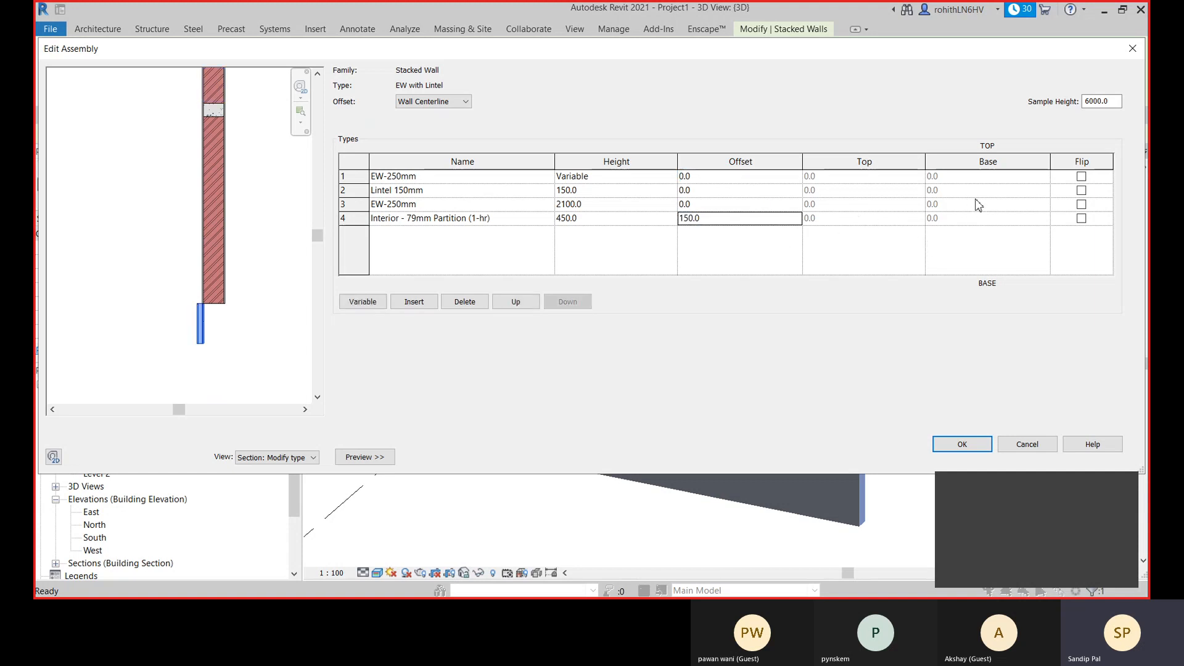
- Set the stack's offset reference to Core Face: Exterior and the bottom partition's offset to 79 mm, checking the junction in the preview
{"action": "left_click", "coordinate": [453, 104]}
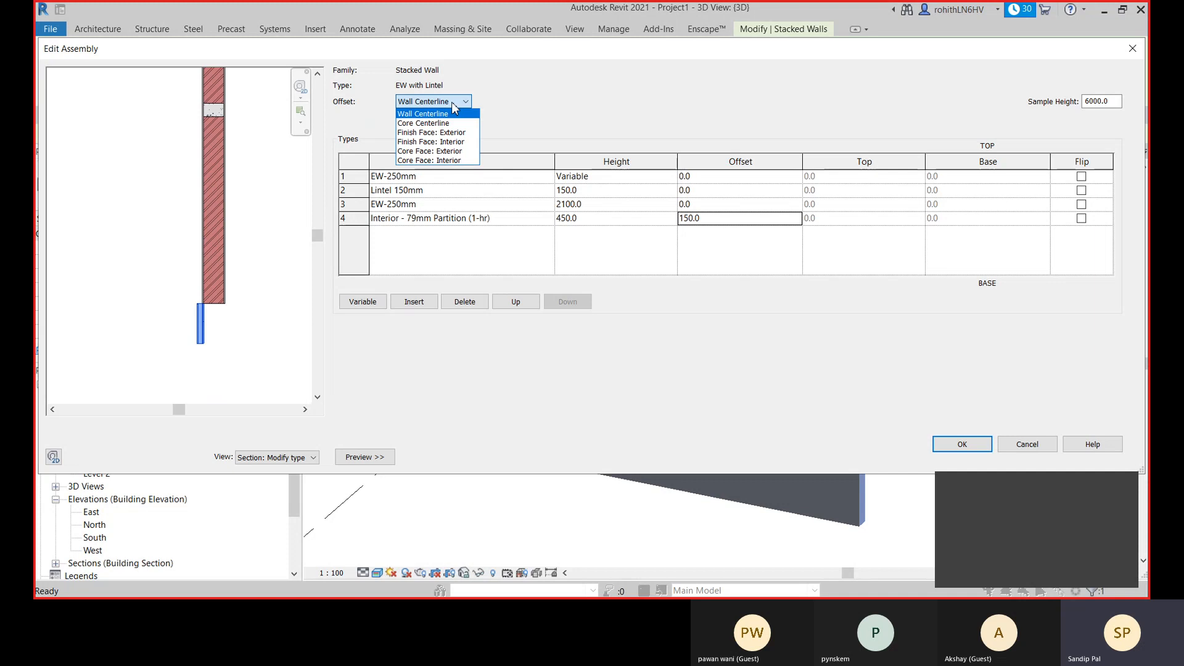
{"action": "left_click", "coordinate": [411, 153]}
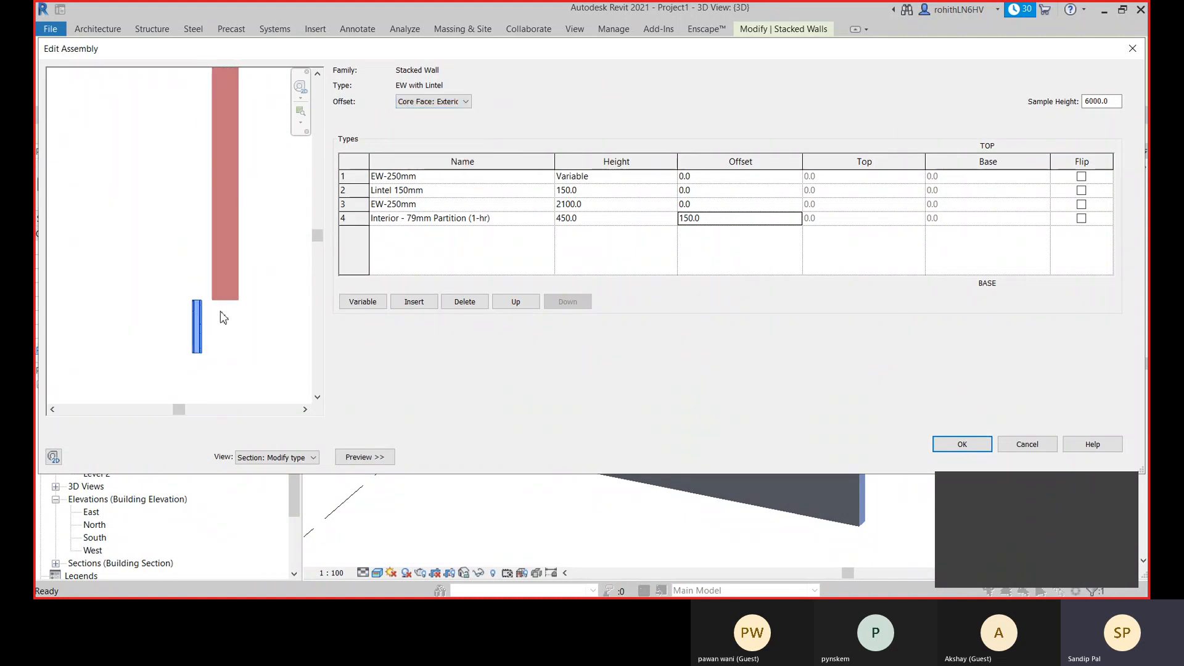
{"action": "scroll", "coordinate": [213, 316], "scroll_direction": "up", "scroll_amount": 3}
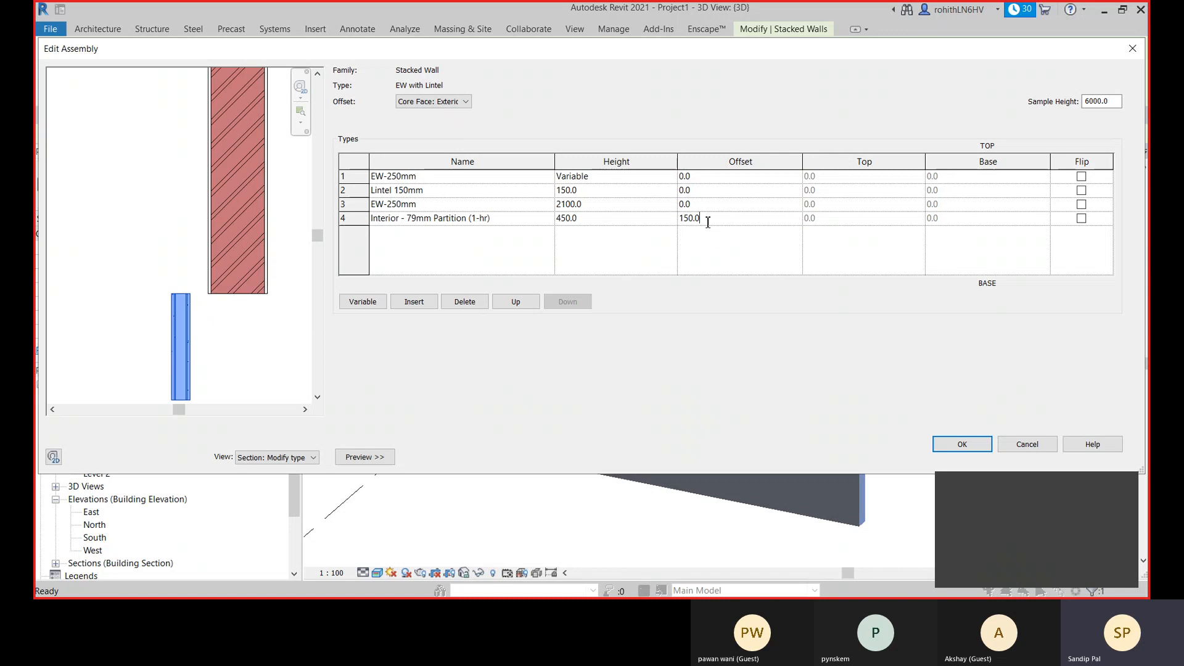
{"action": "left_click_drag", "start_coordinate": [699, 218], "coordinate": [668, 231]}
{"action": "type", "text": "79"}
{"action": "key", "text": "Tab"}
{"action": "scroll", "coordinate": [215, 296], "scroll_direction": "up", "scroll_amount": 2}
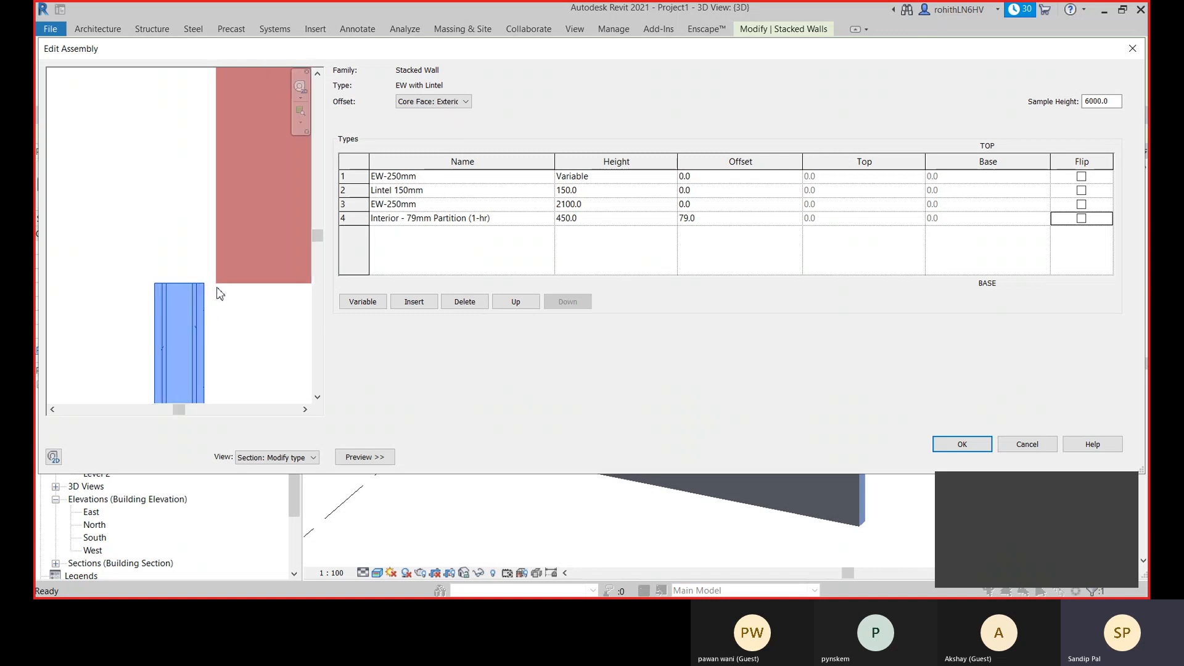
{"action": "scroll", "coordinate": [217, 291], "scroll_direction": "up", "scroll_amount": 1}
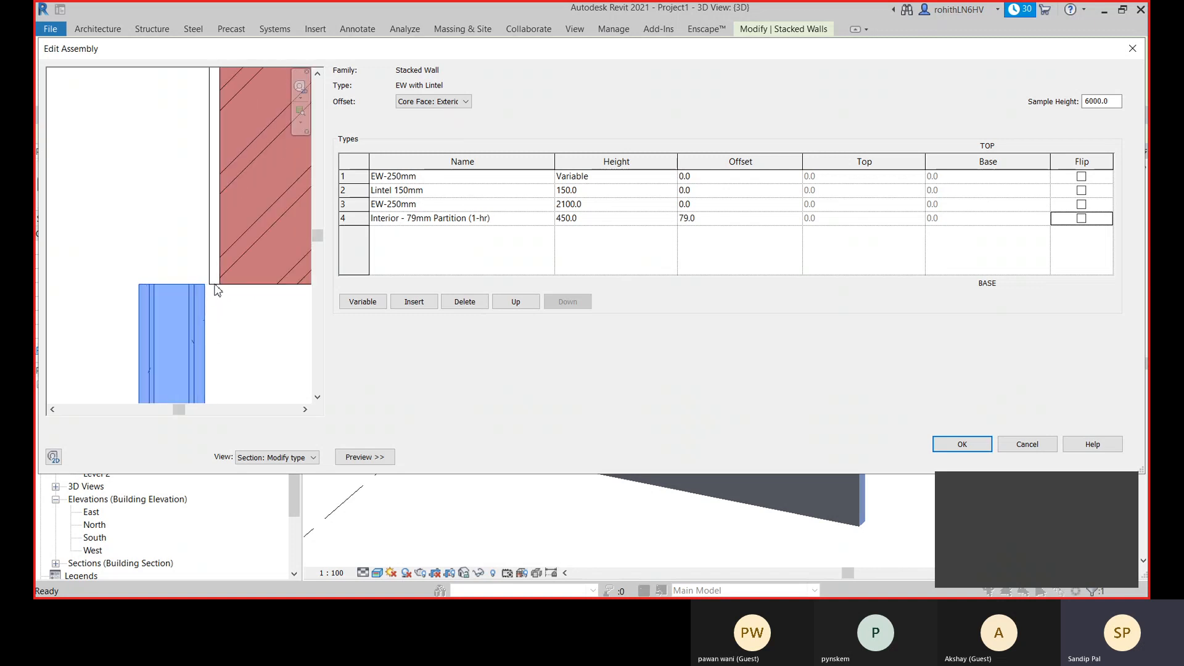
{"action": "scroll", "coordinate": [217, 291], "scroll_direction": "down", "scroll_amount": 5}
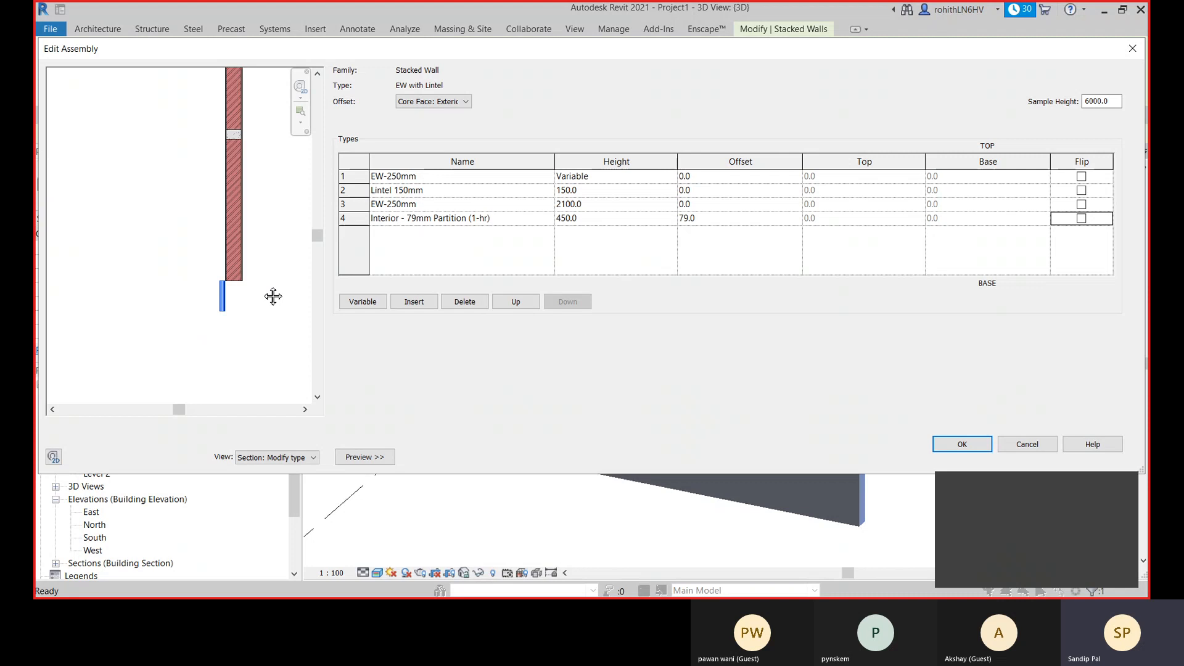
{"action": "scroll", "coordinate": [259, 299], "scroll_direction": "down", "scroll_amount": 3}
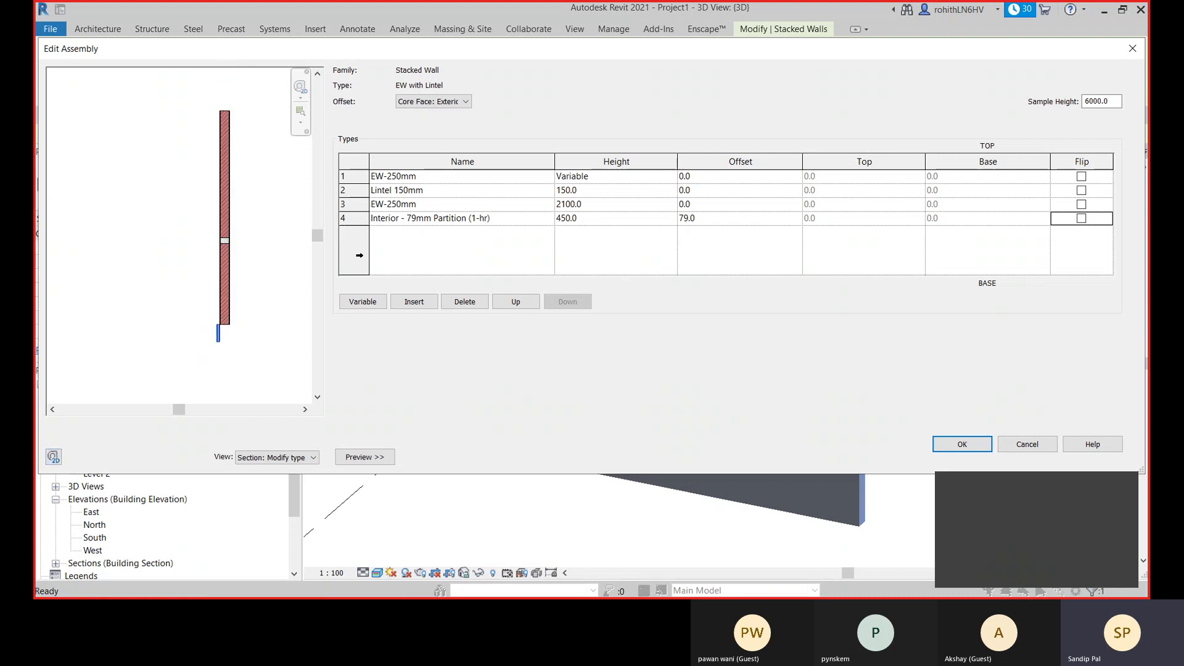
- Examine in the section preview how the bottom 79mm partition meets the EW-250mm wall above it
{"action": "left_click", "coordinate": [581, 205]}
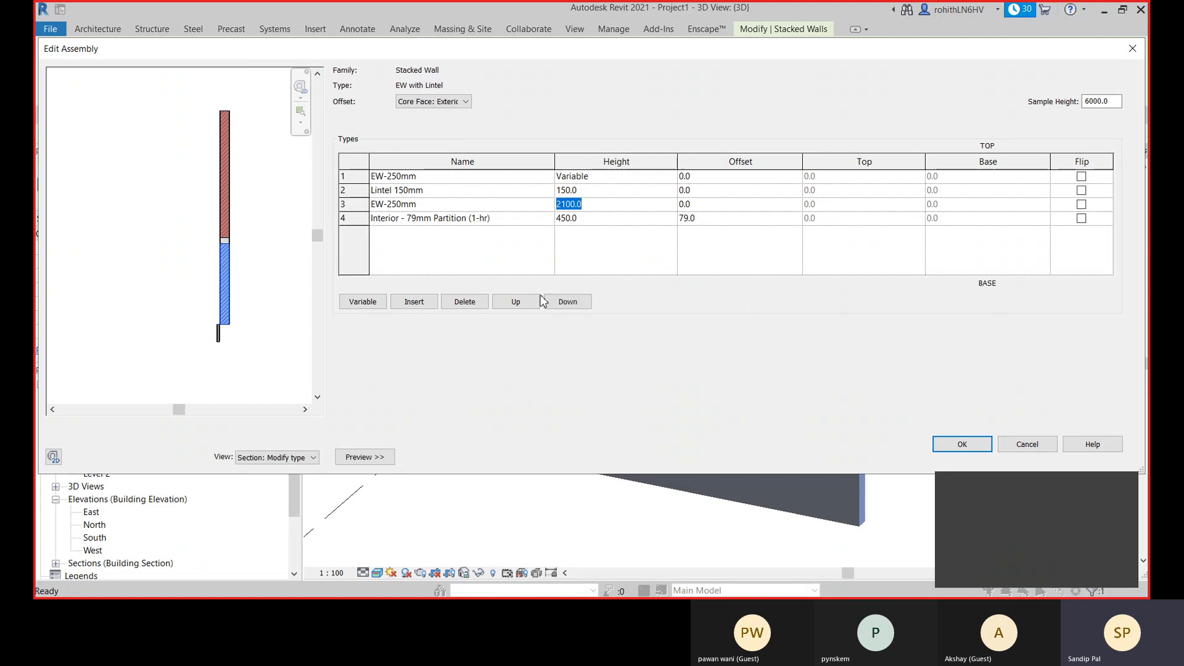
{"action": "left_click", "coordinate": [1080, 219]}
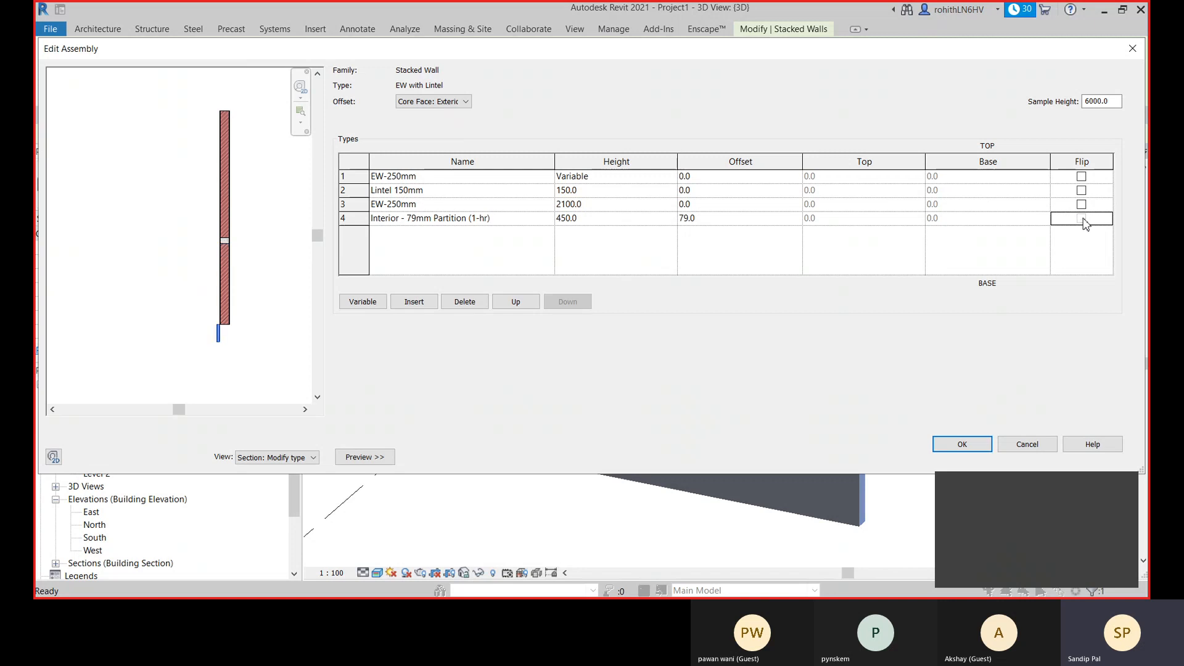
{"action": "left_click", "coordinate": [1084, 219]}
{"action": "scroll", "coordinate": [222, 327], "scroll_direction": "up", "scroll_amount": 5}
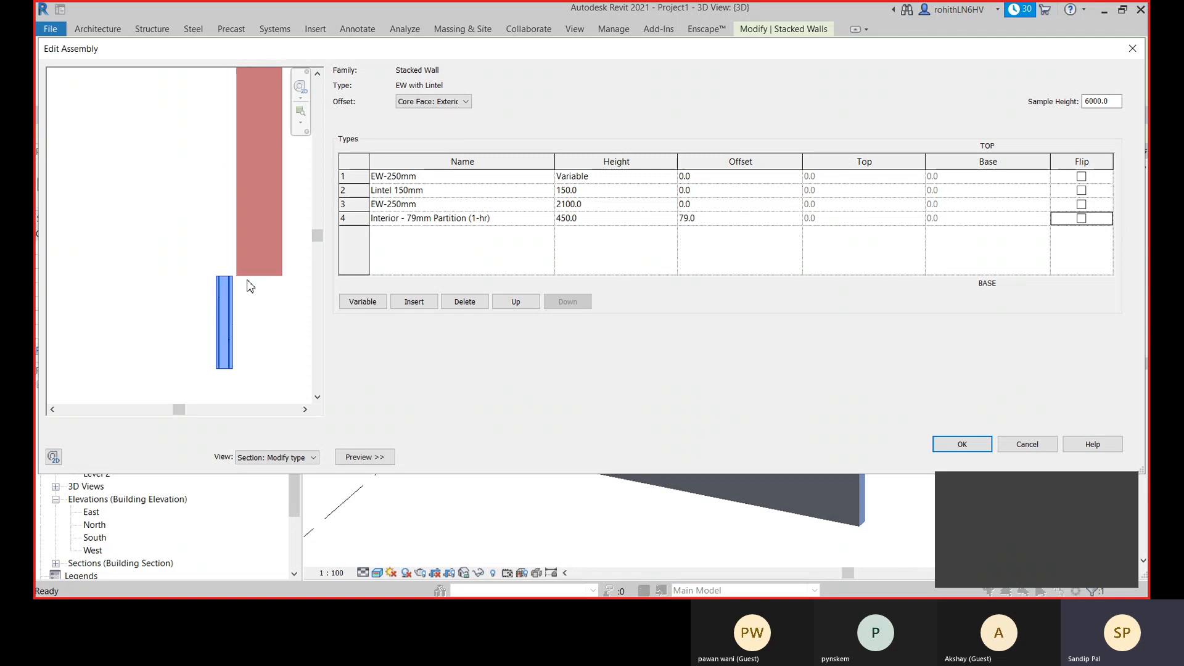
{"action": "scroll", "coordinate": [234, 289], "scroll_direction": "up", "scroll_amount": 2}
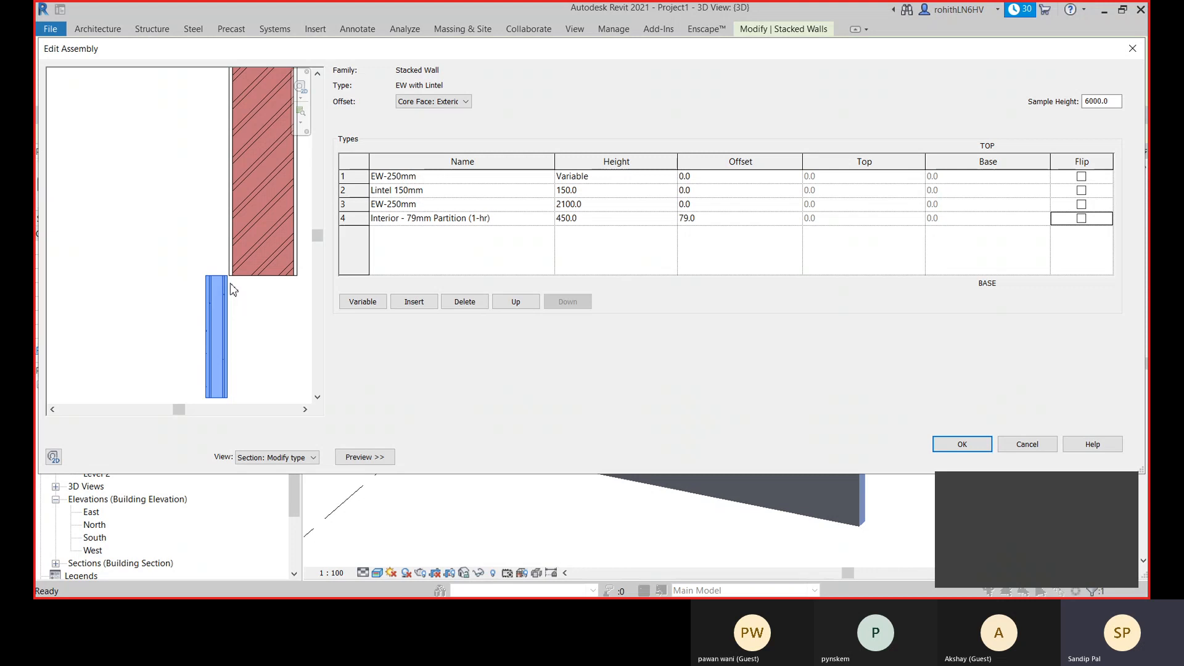
{"action": "scroll", "coordinate": [233, 290], "scroll_direction": "down", "scroll_amount": 5}
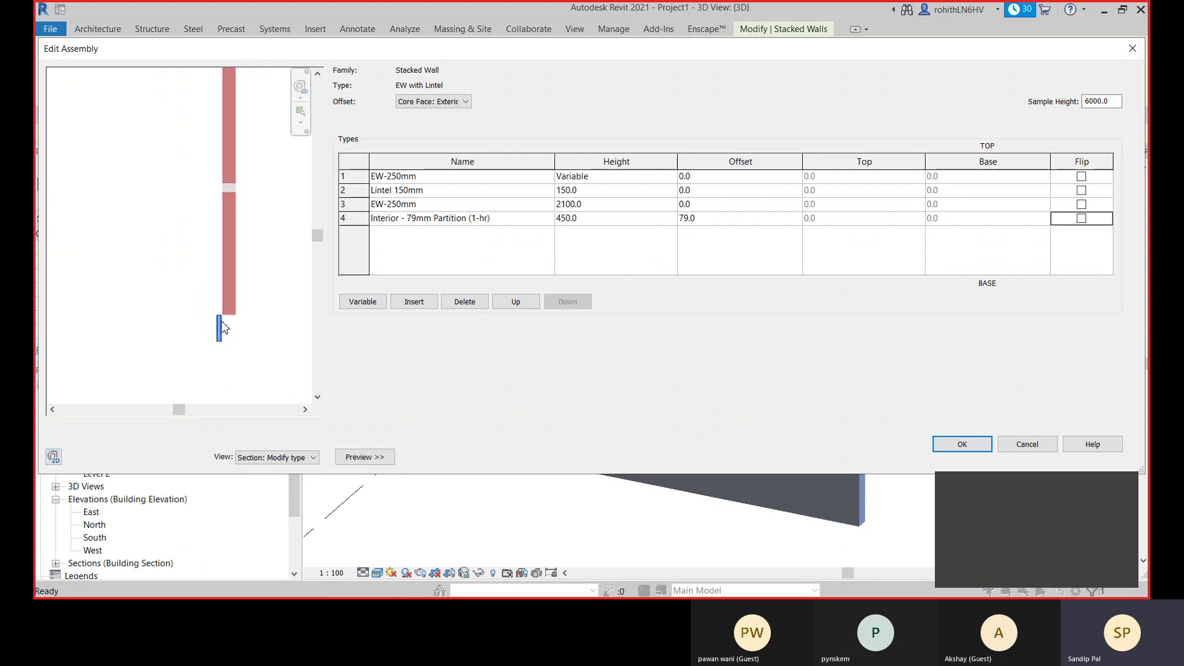
{"action": "scroll", "coordinate": [217, 312], "scroll_direction": "up", "scroll_amount": 1}
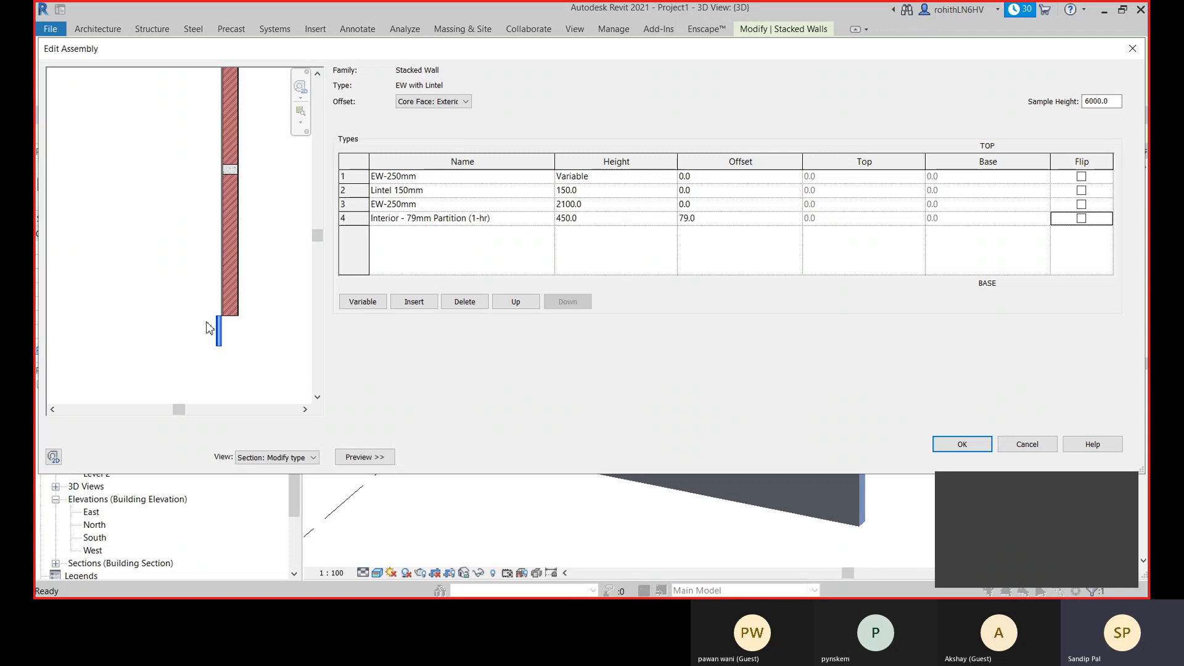
- Remove the Interior - 79mm Partition (1-hr) from the EW with Lintel assembly and apply the change to the stacked wall type
{"action": "left_click", "coordinate": [715, 221]}
{"action": "left_click", "coordinate": [351, 221]}
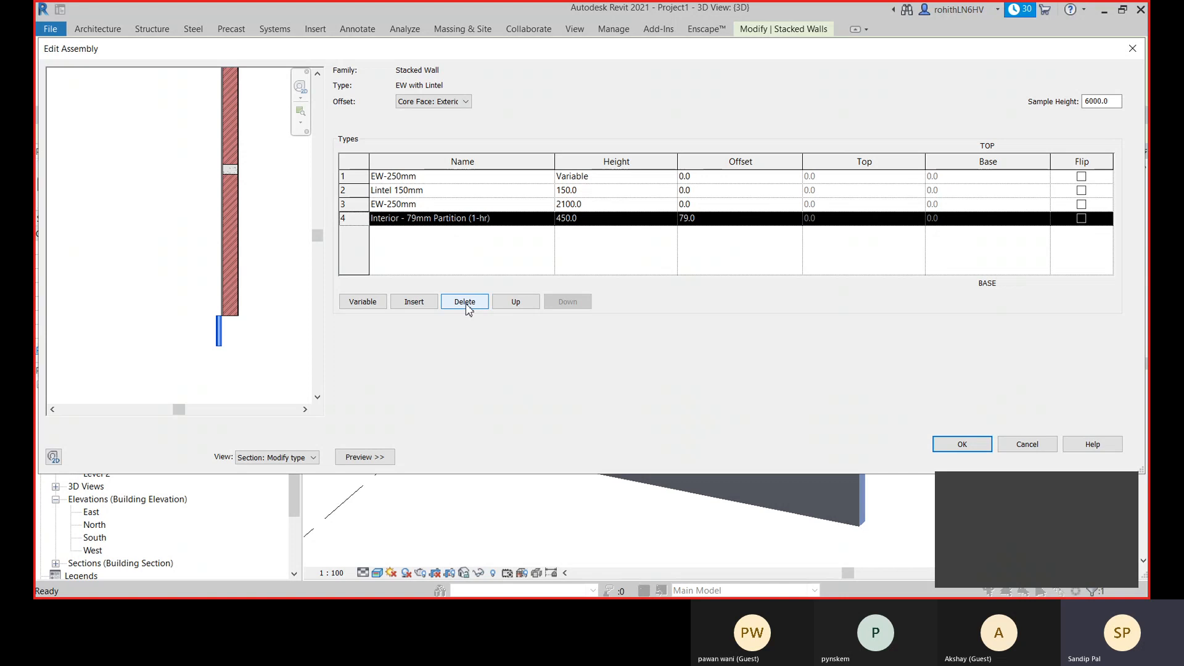
{"action": "left_click", "coordinate": [515, 301]}
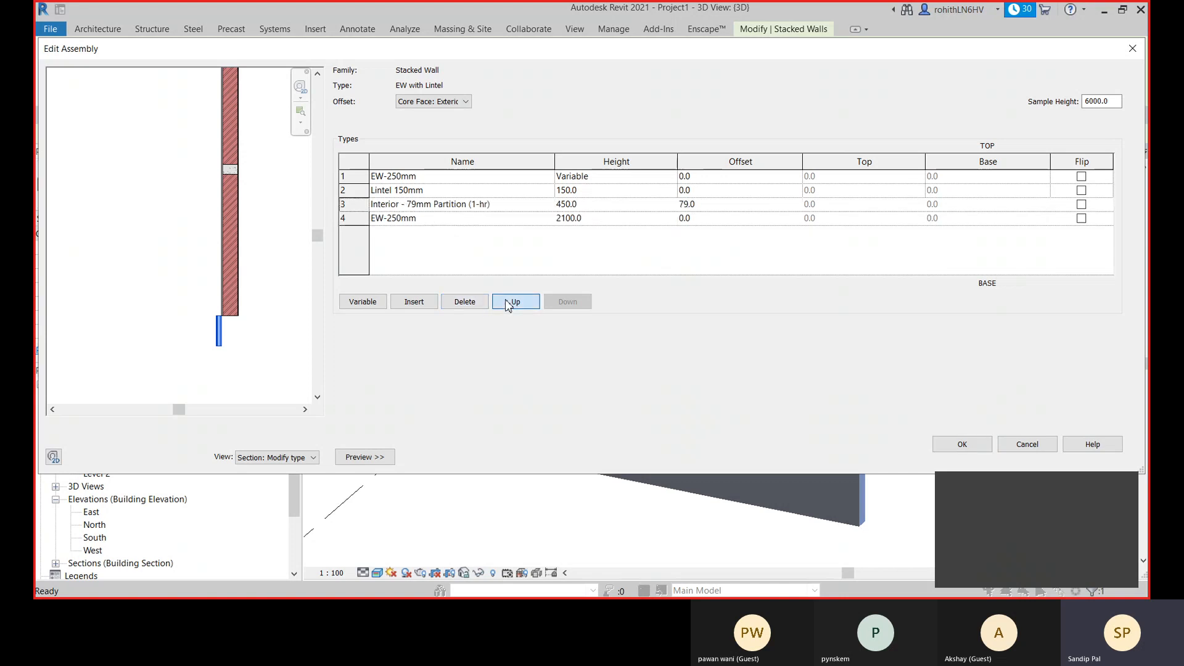
{"action": "left_click", "coordinate": [462, 302]}
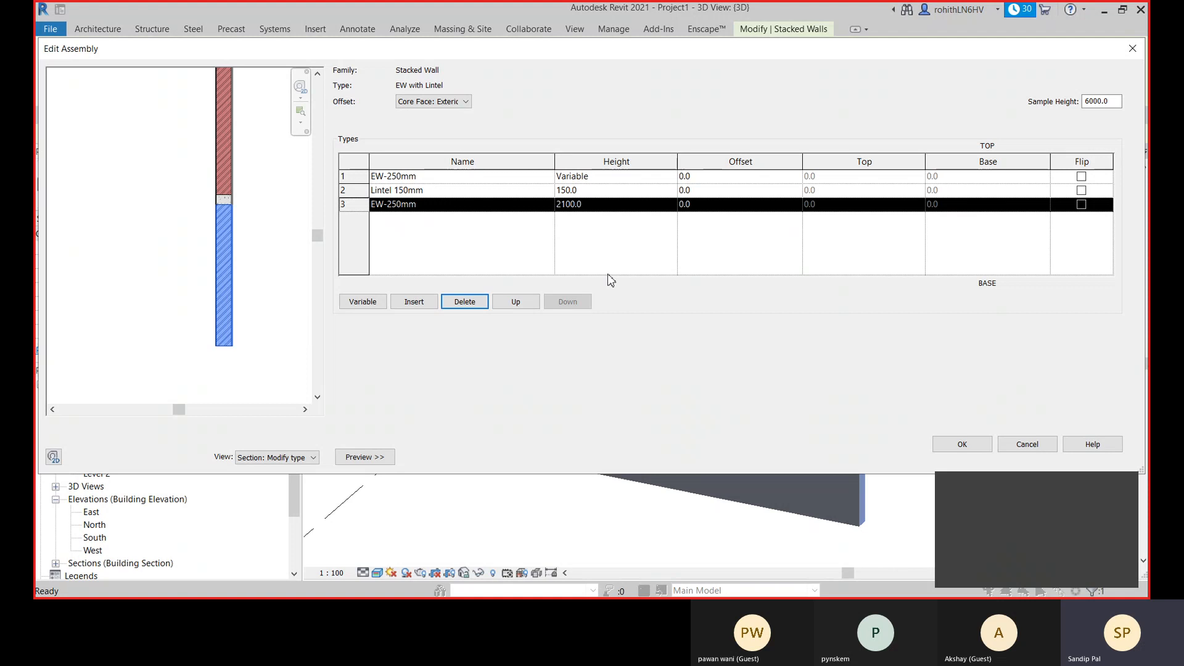
{"action": "left_click", "coordinate": [962, 445]}
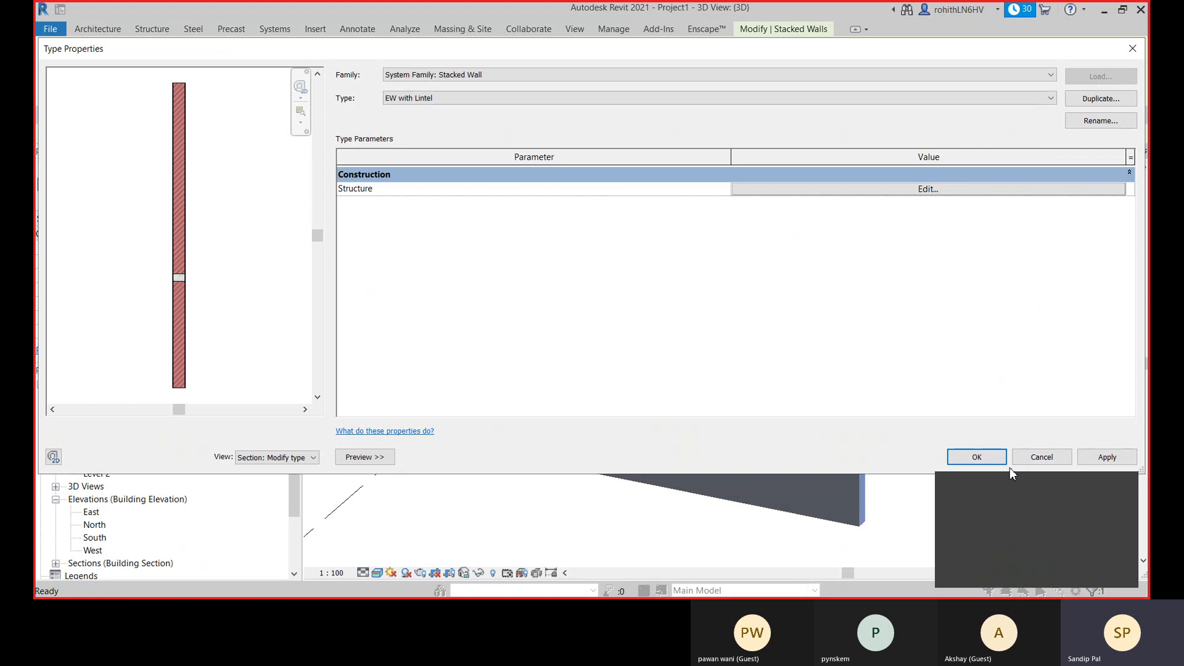
{"action": "left_click", "coordinate": [1107, 461]}
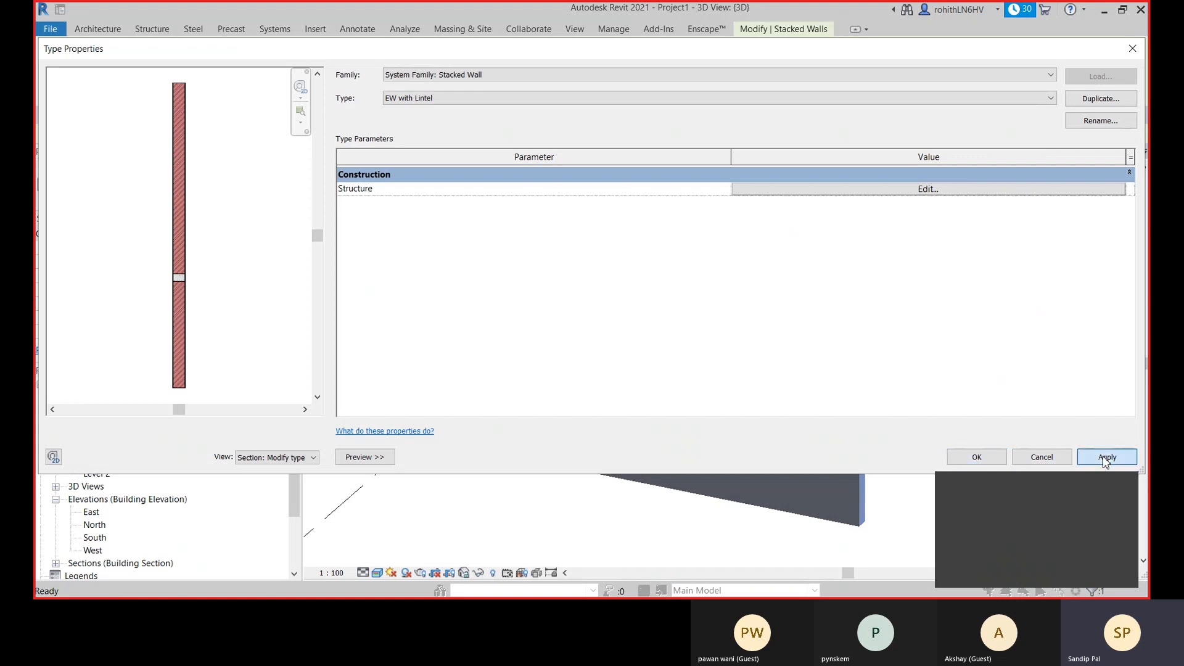
{"action": "left_click", "coordinate": [979, 457]}
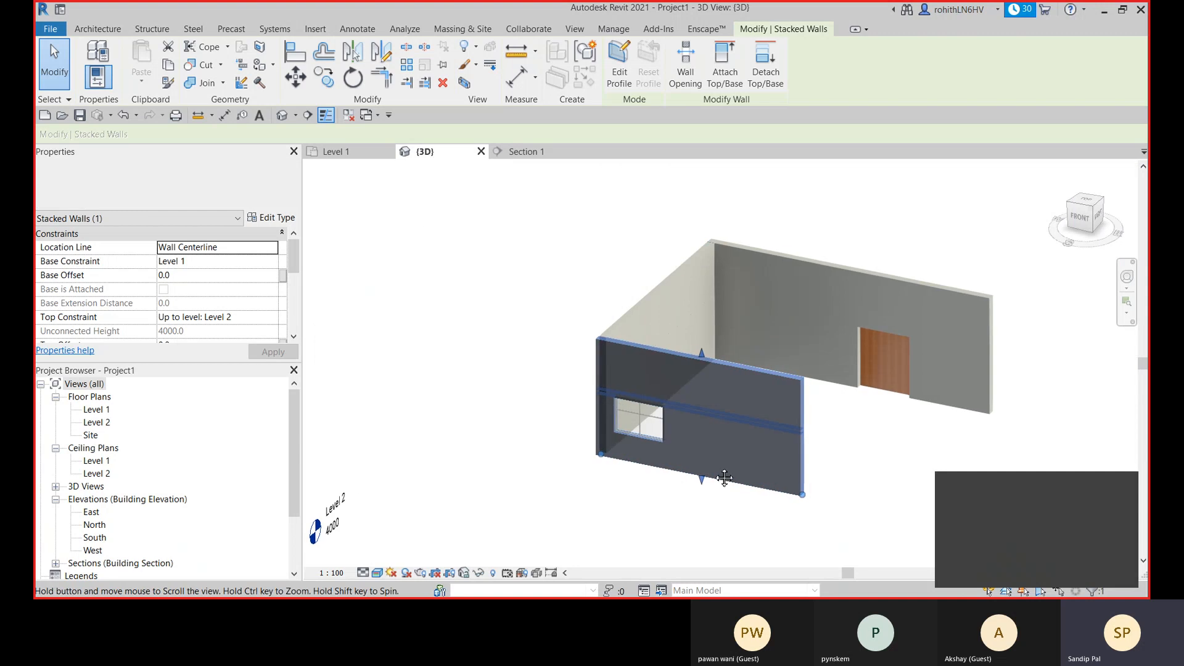
{"action": "middle_click_drag", "start_coordinate": [724, 478], "coordinate": [681, 419]}
{"action": "left_click", "coordinate": [853, 447]}
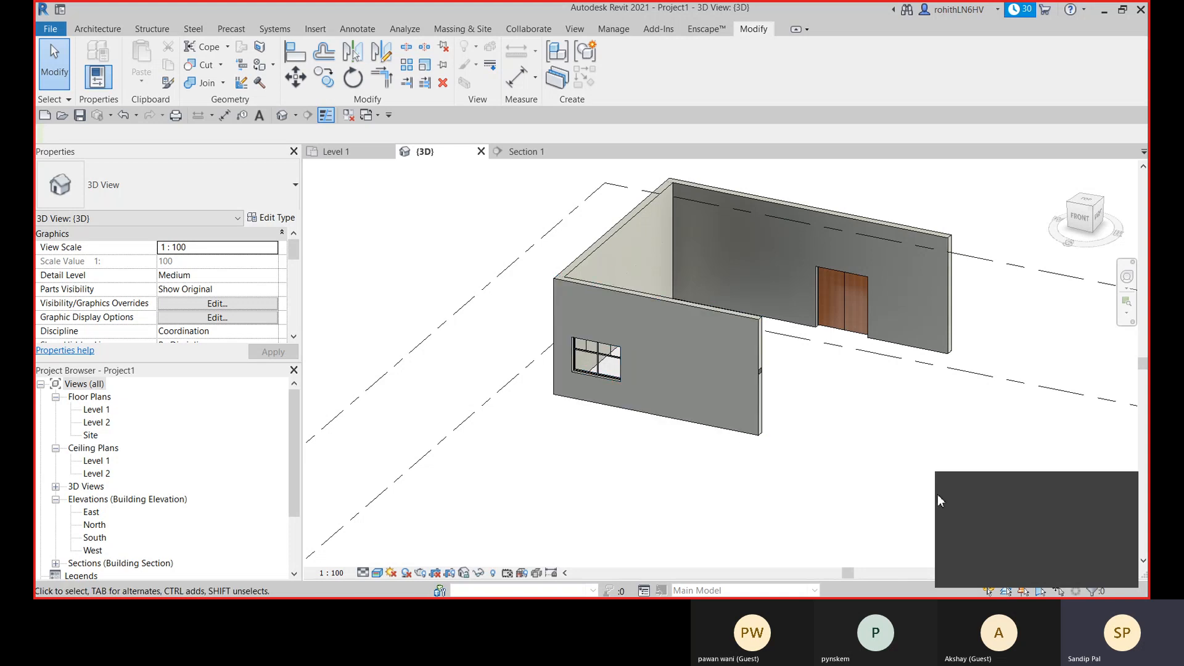
{"action": "left_click", "coordinate": [982, 535]}
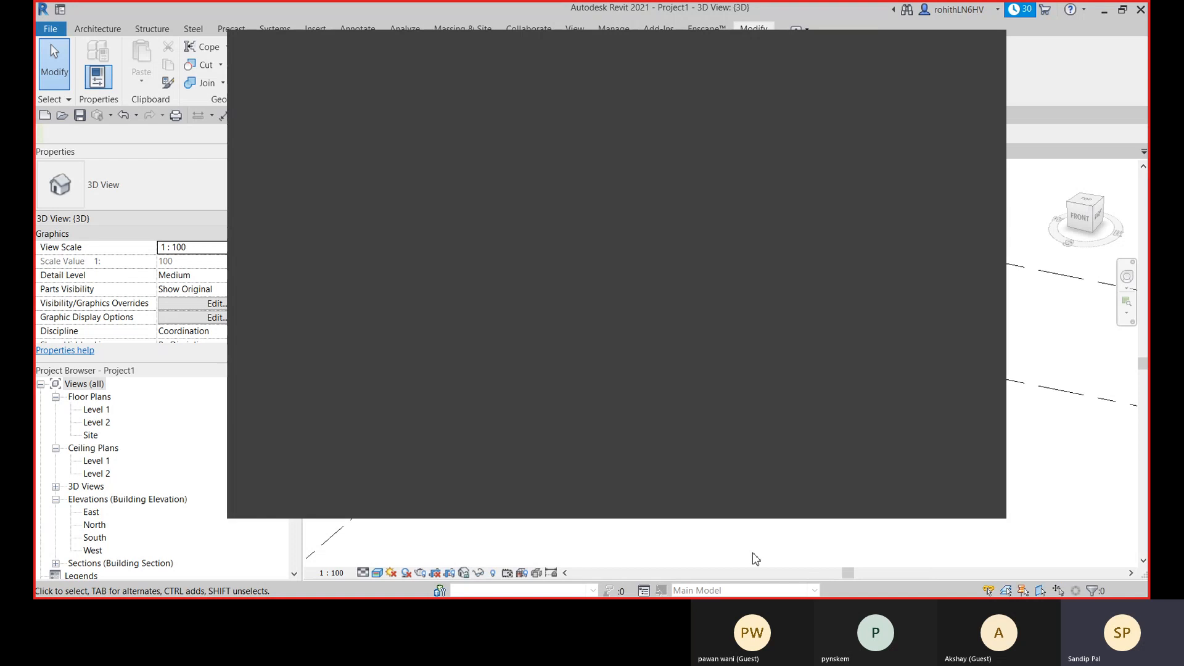
{"action": "left_click", "coordinate": [935, 47]}
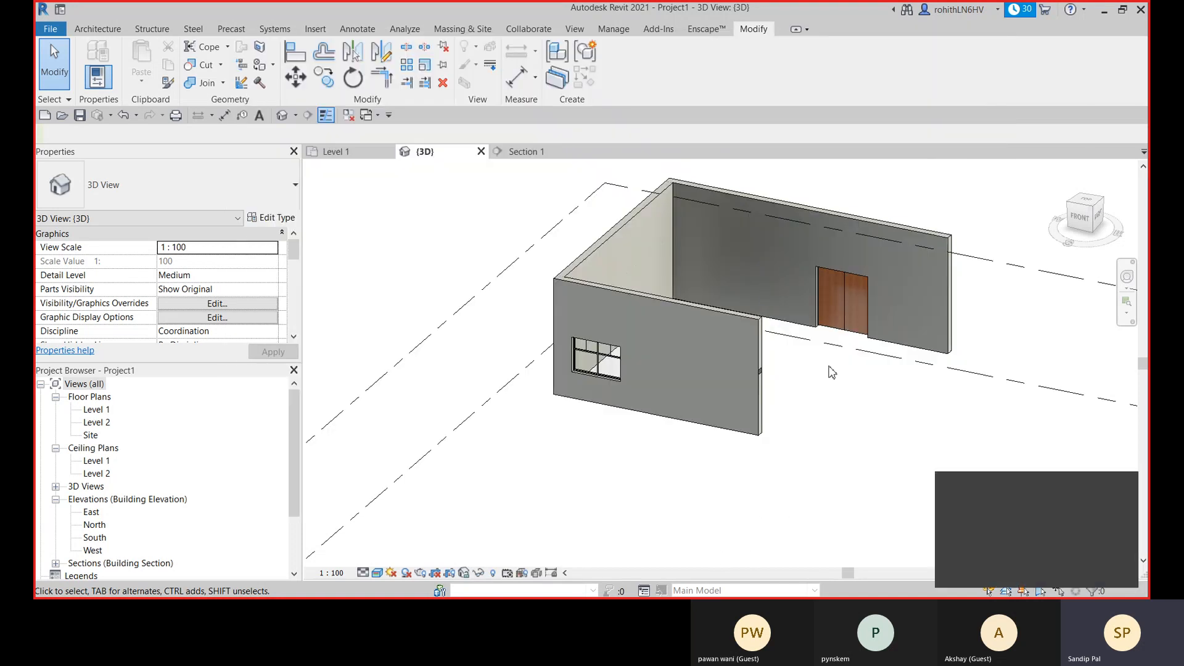
- Inspect the base and both ends of the EW with Lintel stacked wall in the 3D view
{"action": "left_click", "coordinate": [744, 347]}
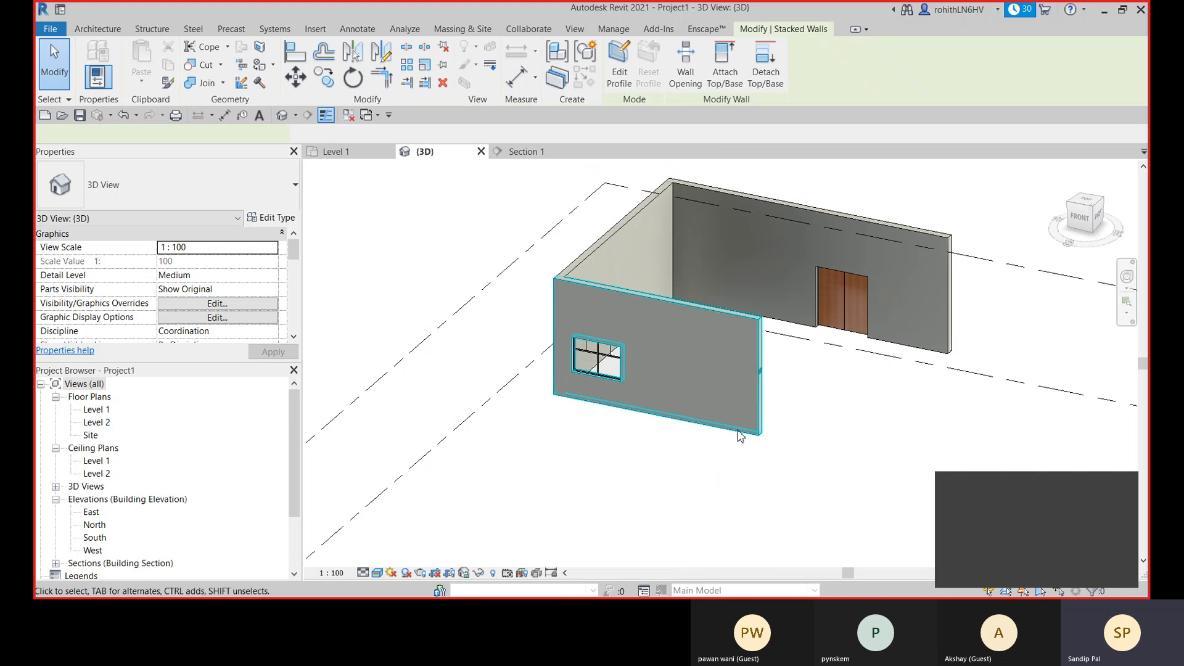
{"action": "scroll", "coordinate": [756, 426], "scroll_direction": "up", "scroll_amount": 4}
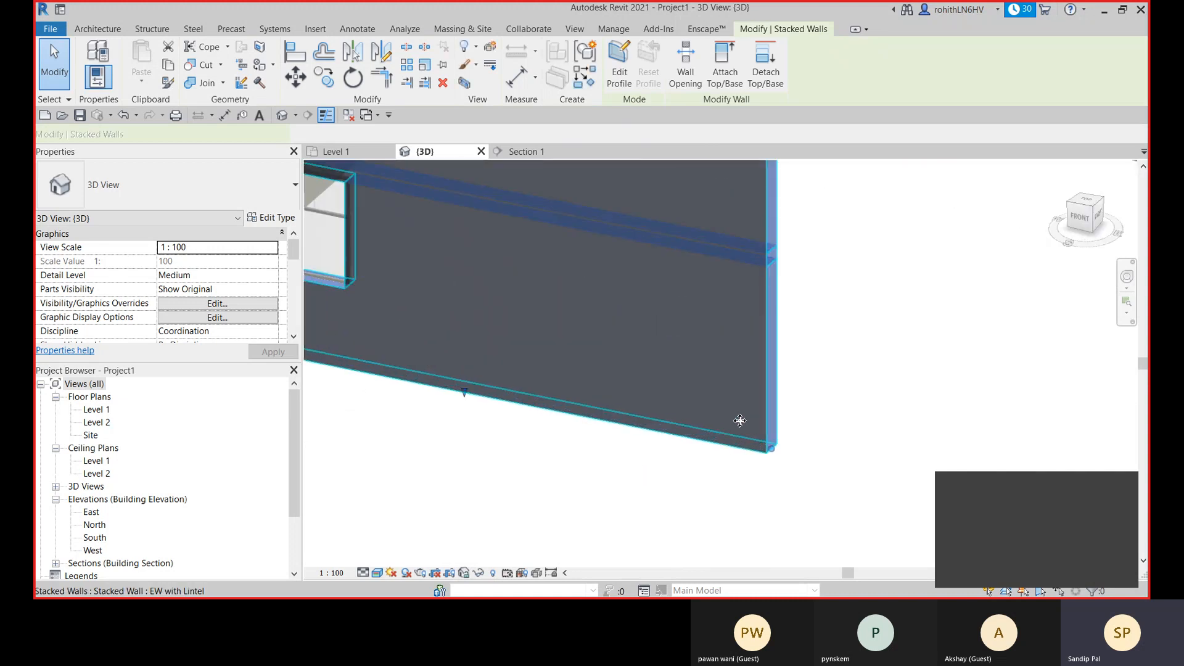
{"action": "middle_click_drag", "start_coordinate": [472, 371], "coordinate": [789, 422]}
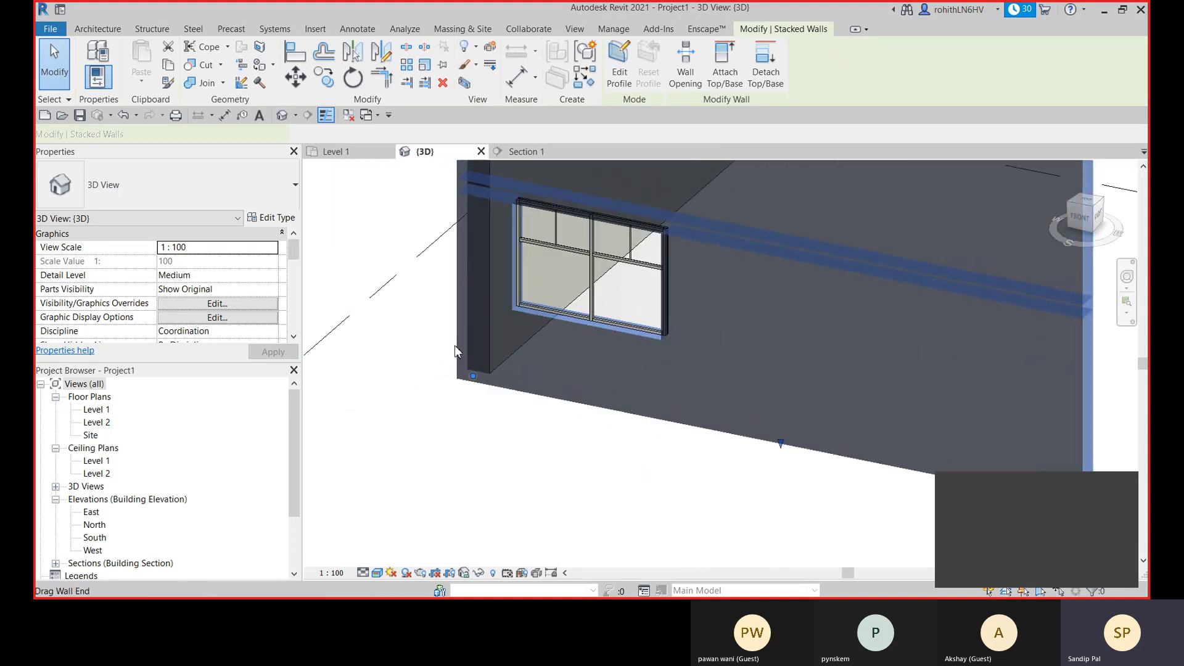
{"action": "scroll", "coordinate": [517, 368], "scroll_direction": "down", "scroll_amount": 4}
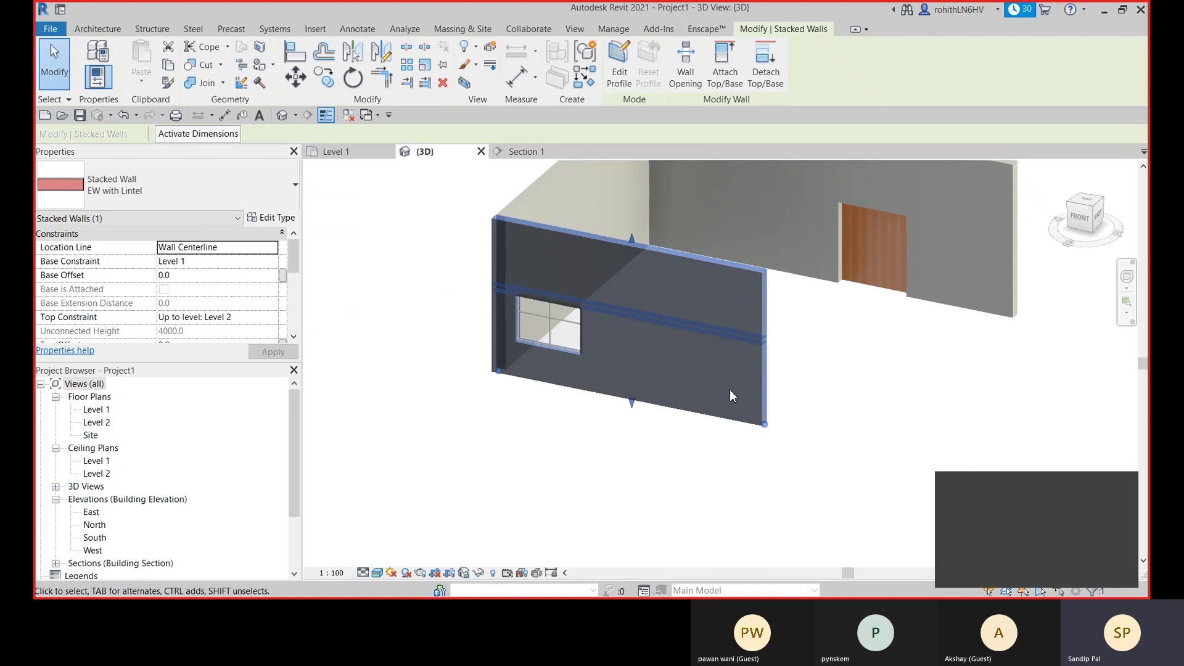
{"action": "key", "text": "Escape"}
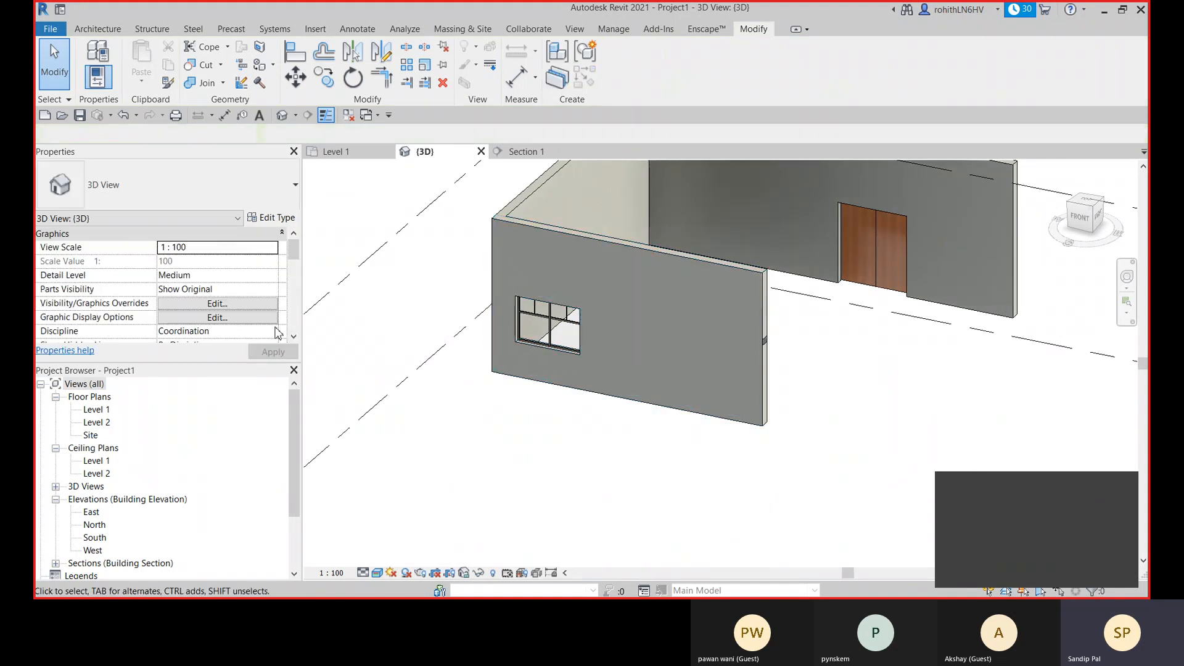
- Review the wall tool variants, including Sweep and Reveal, and look closely at the front wall around its window
{"action": "left_click", "coordinate": [98, 29]}
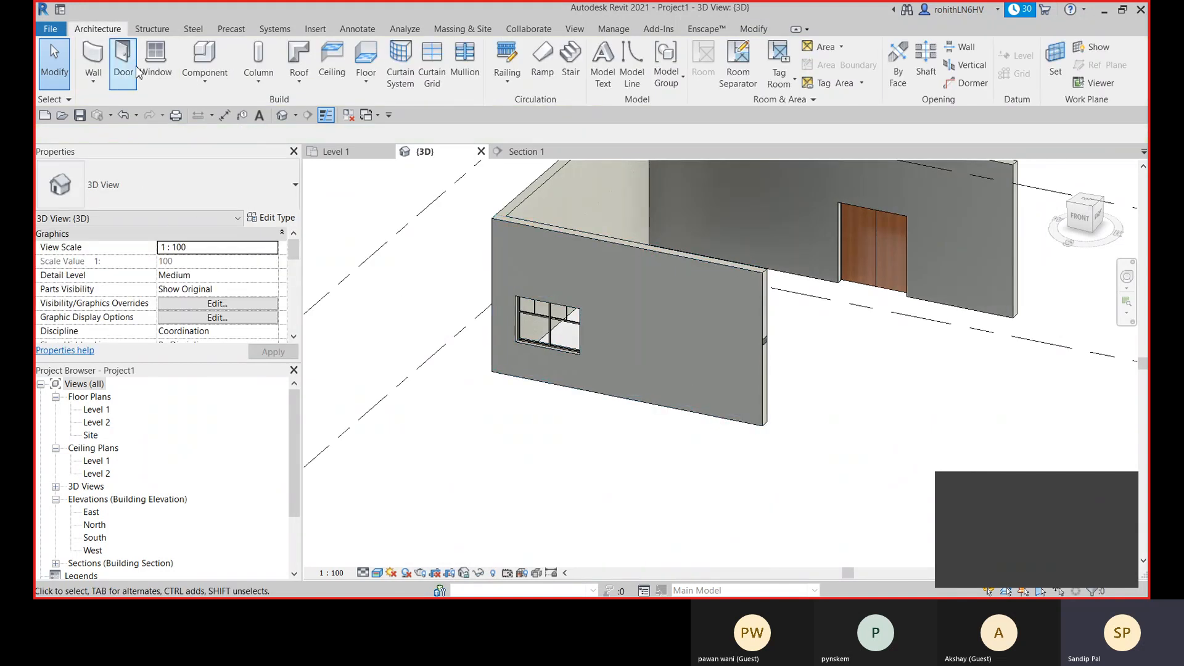
{"action": "left_click", "coordinate": [93, 85]}
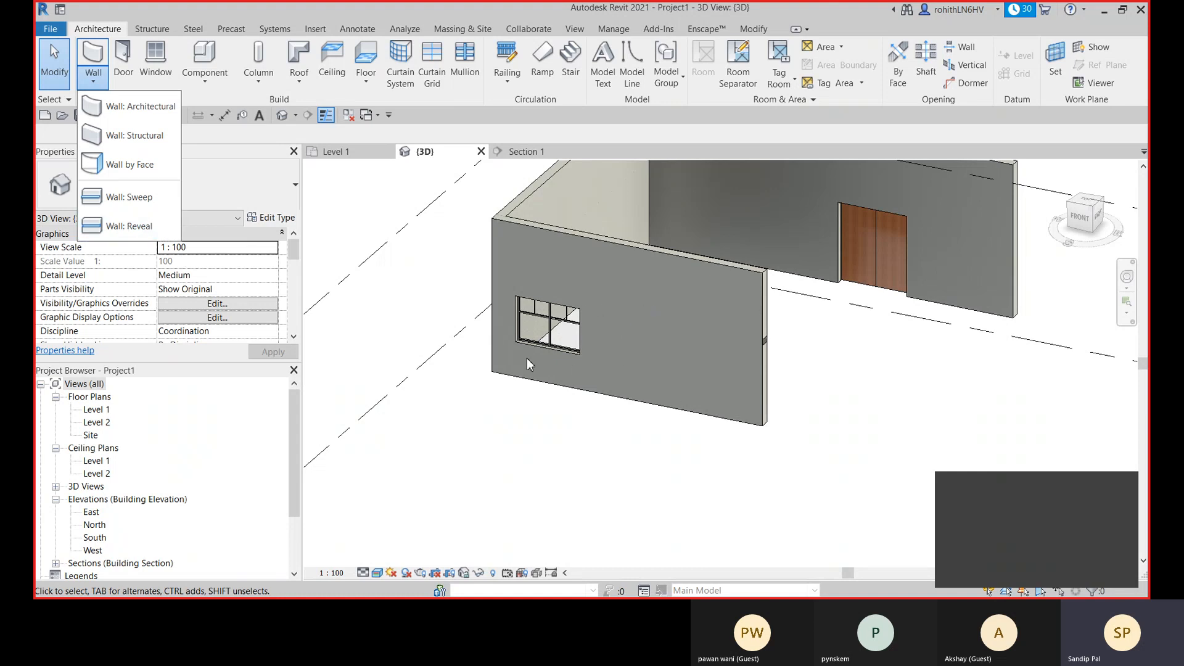
{"action": "scroll", "coordinate": [495, 349], "scroll_direction": "up", "scroll_amount": 3}
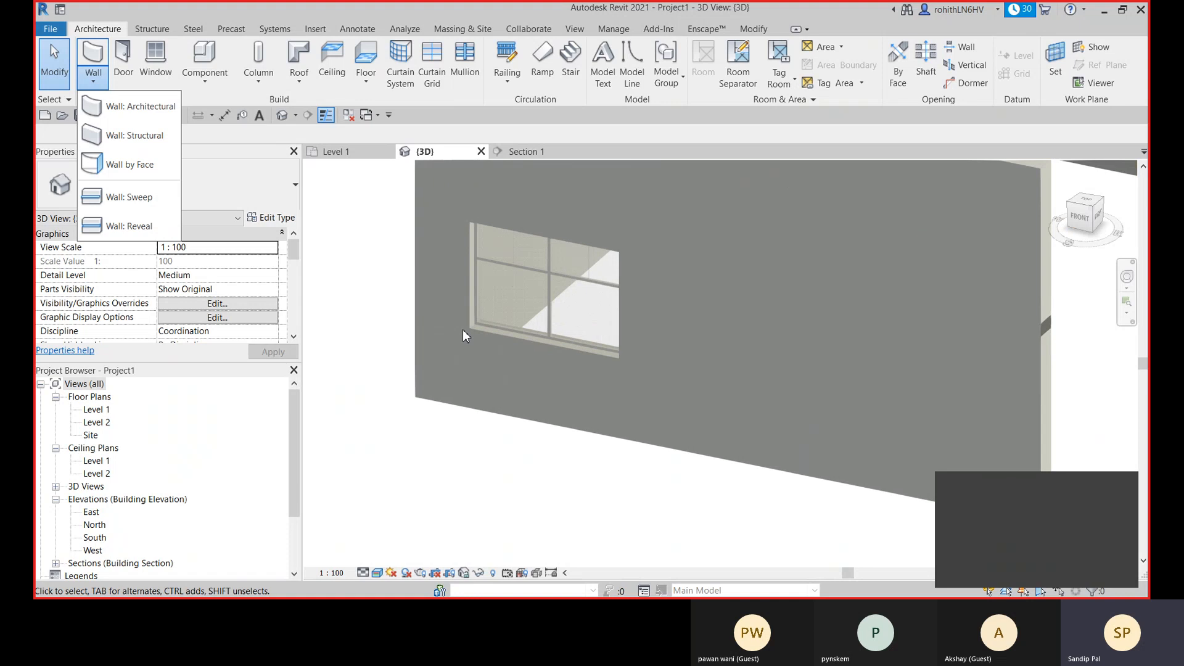
{"action": "scroll", "coordinate": [465, 330], "scroll_direction": "up", "scroll_amount": 2}
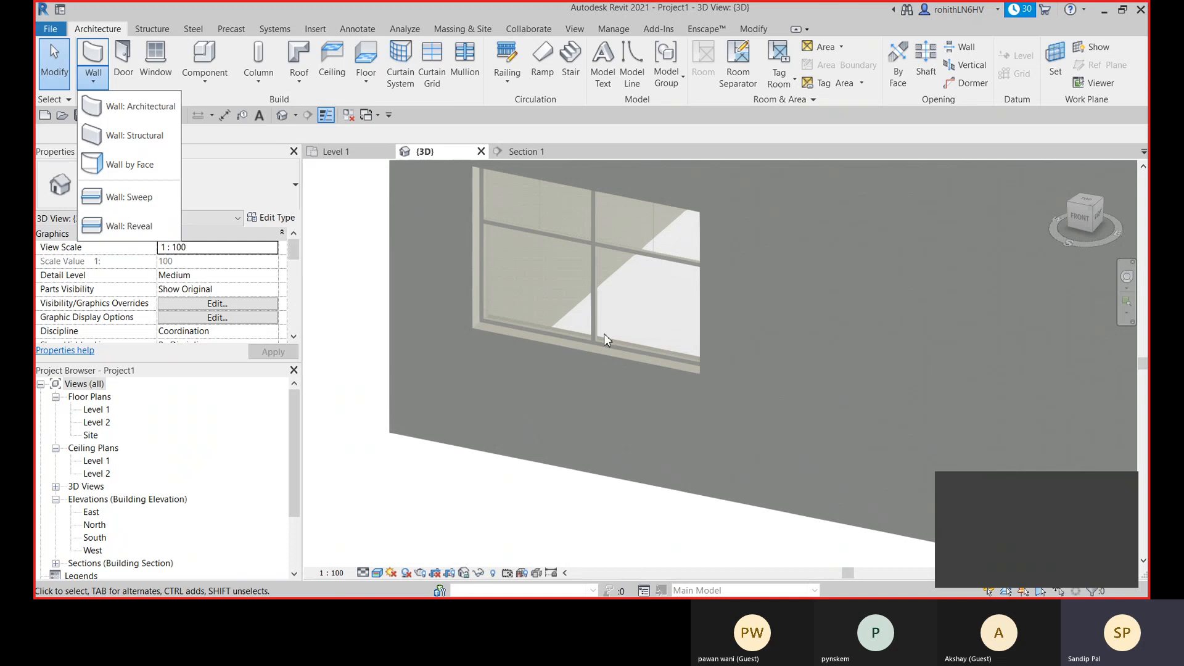
{"action": "scroll", "coordinate": [619, 348], "scroll_direction": "down", "scroll_amount": 1}
{"action": "scroll", "coordinate": [418, 344], "scroll_direction": "down", "scroll_amount": 2}
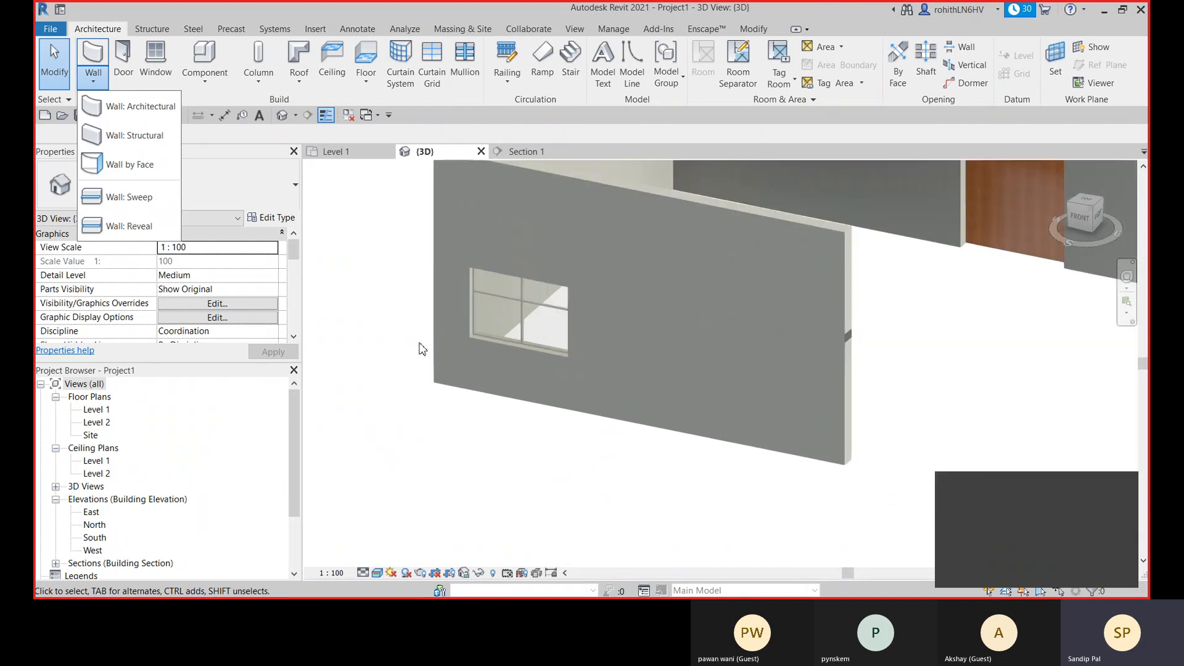
{"action": "left_click", "coordinate": [387, 294]}
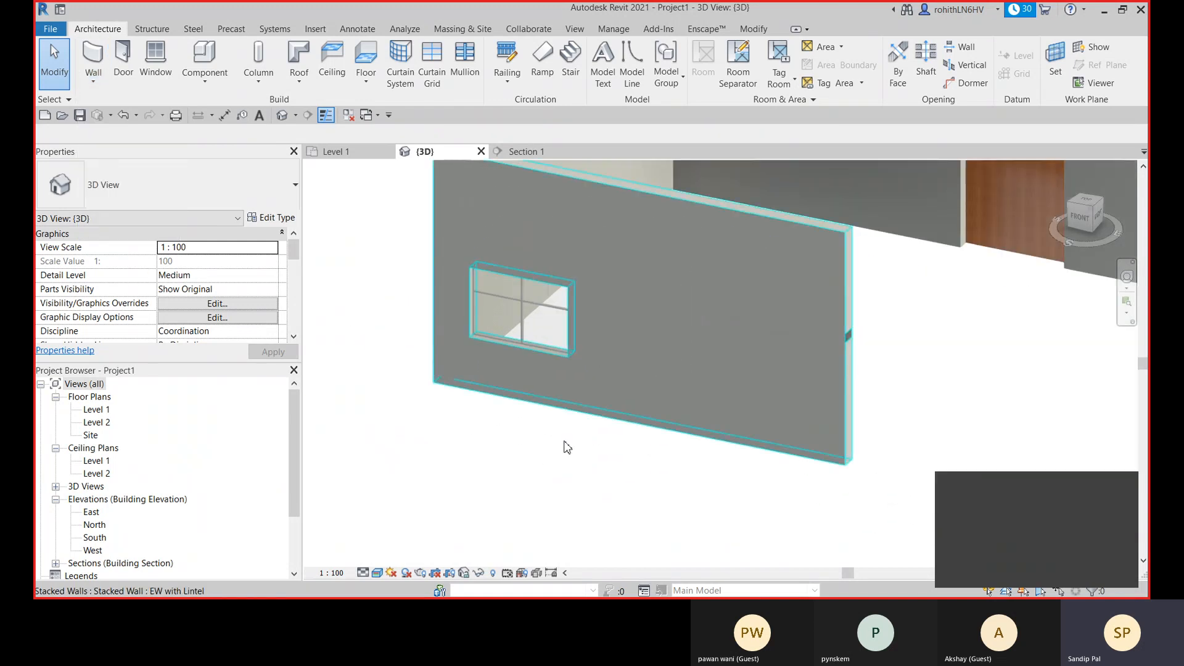
{"action": "left_click", "coordinate": [998, 530]}
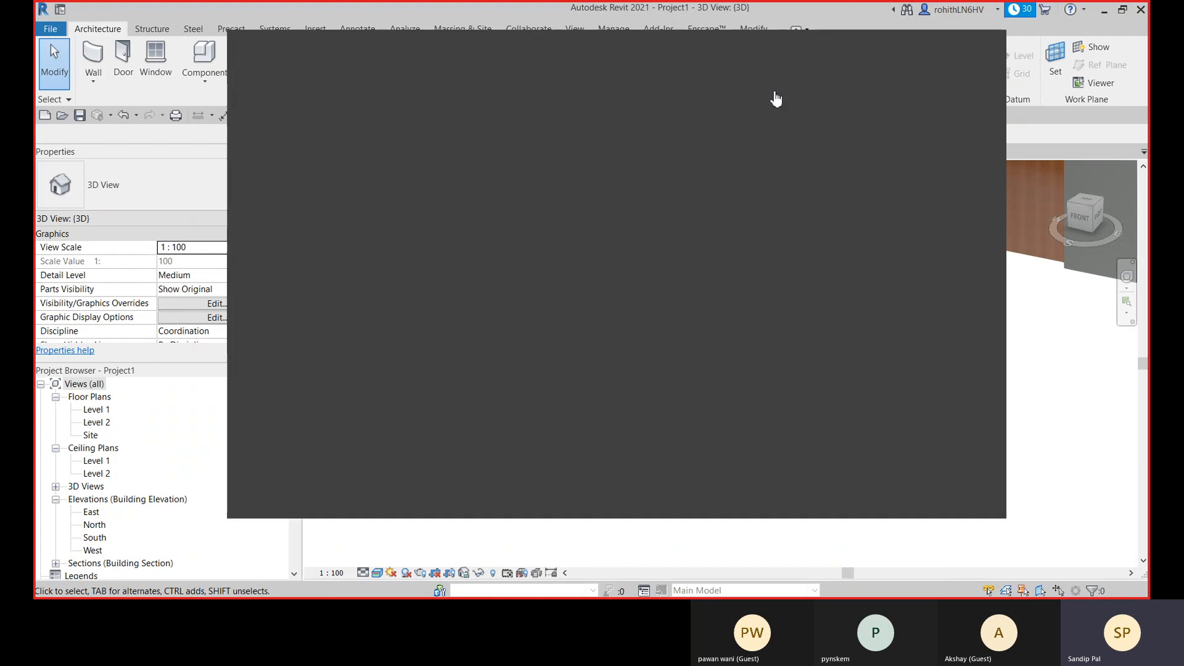